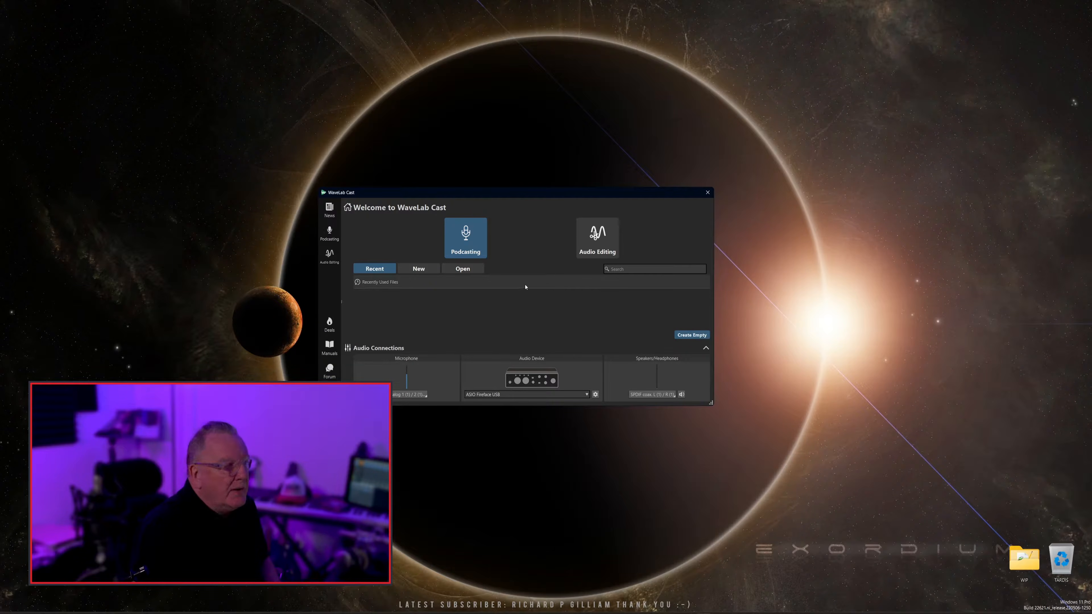
Compare the Audio Editing and Podcasting start options, and examine the available microphone inputs and audio device drivers.
{"action": "left_click", "coordinate": [580, 248]}
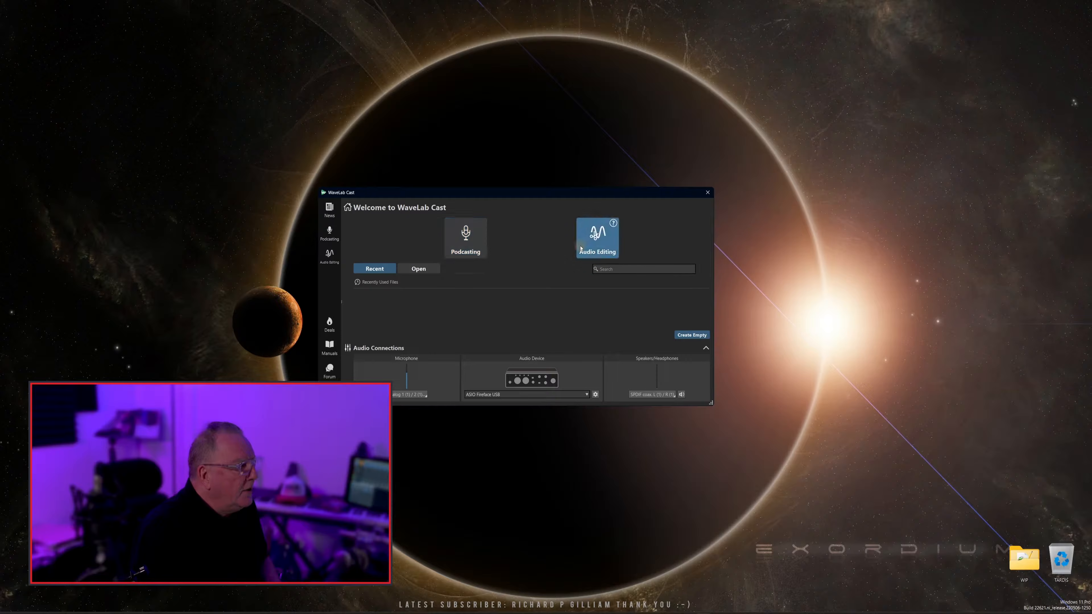
{"action": "left_click", "coordinate": [466, 239]}
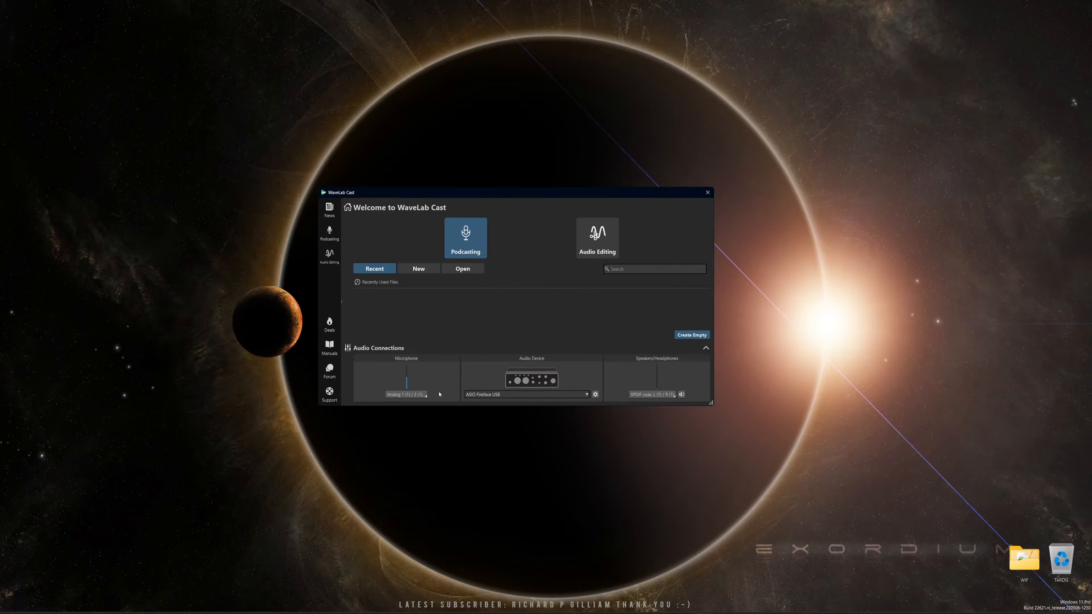
{"action": "left_click", "coordinate": [407, 395]}
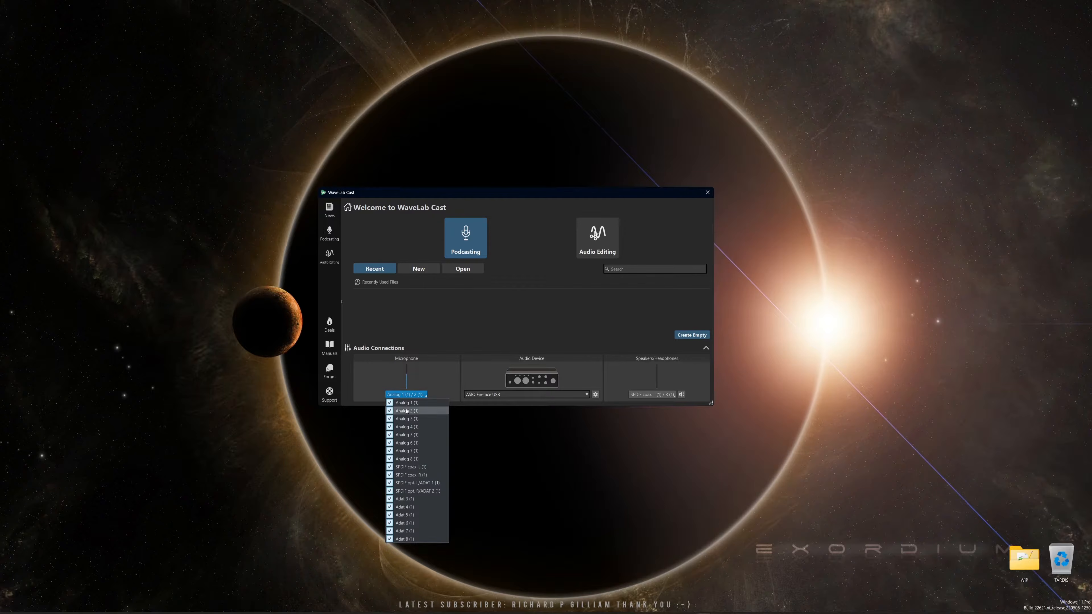
{"action": "left_click", "coordinate": [431, 374]}
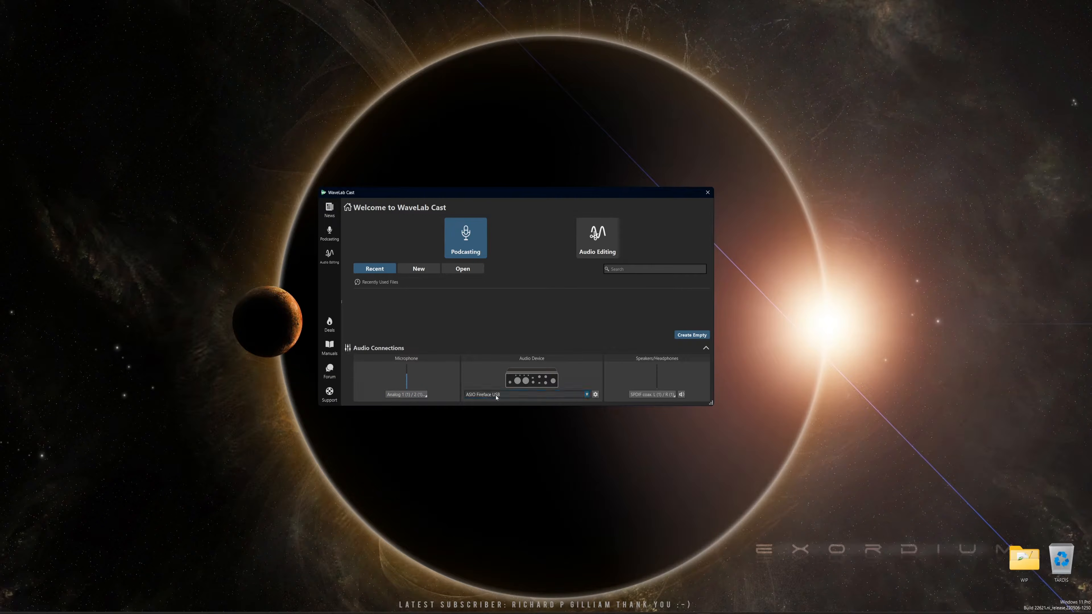
{"action": "left_click", "coordinate": [506, 395]}
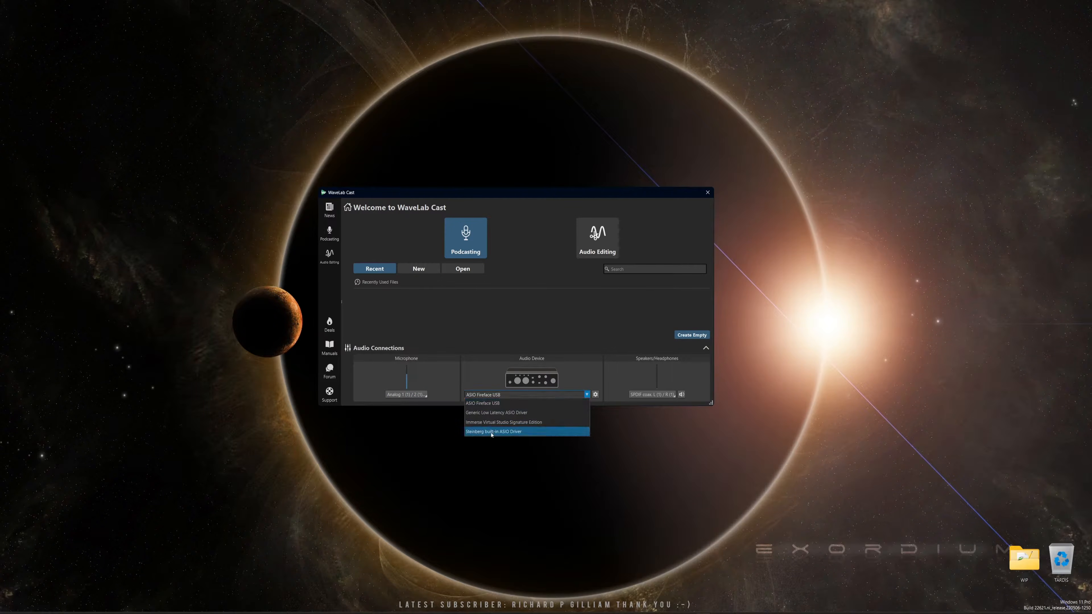
{"action": "left_click", "coordinate": [489, 378]}
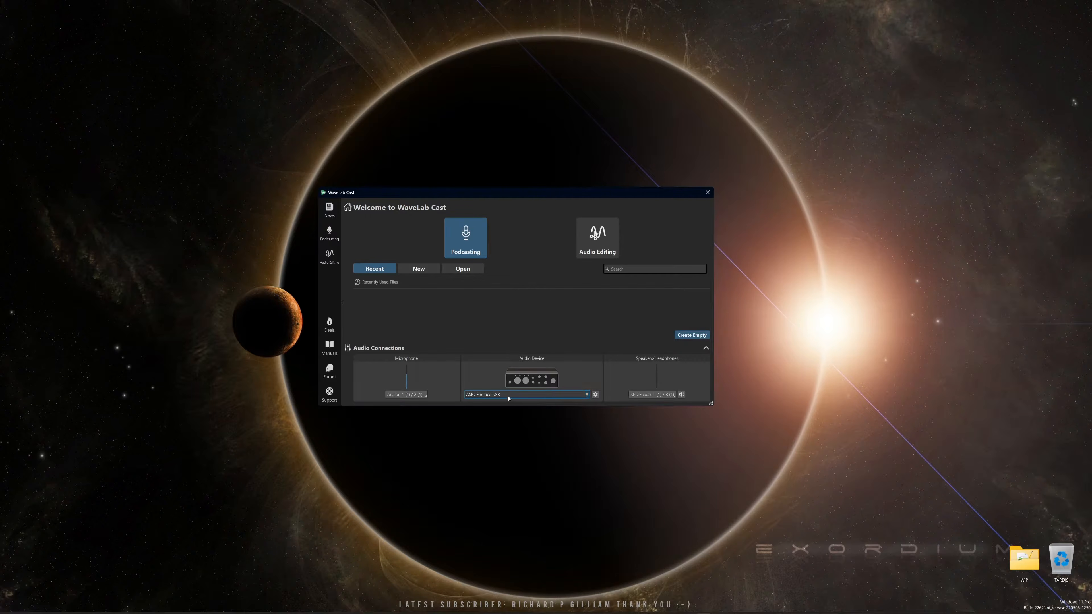
Inspect the Fireface USB audio device's driver settings, including buffer size and clock mode, and close them.
{"action": "left_click", "coordinate": [594, 395]}
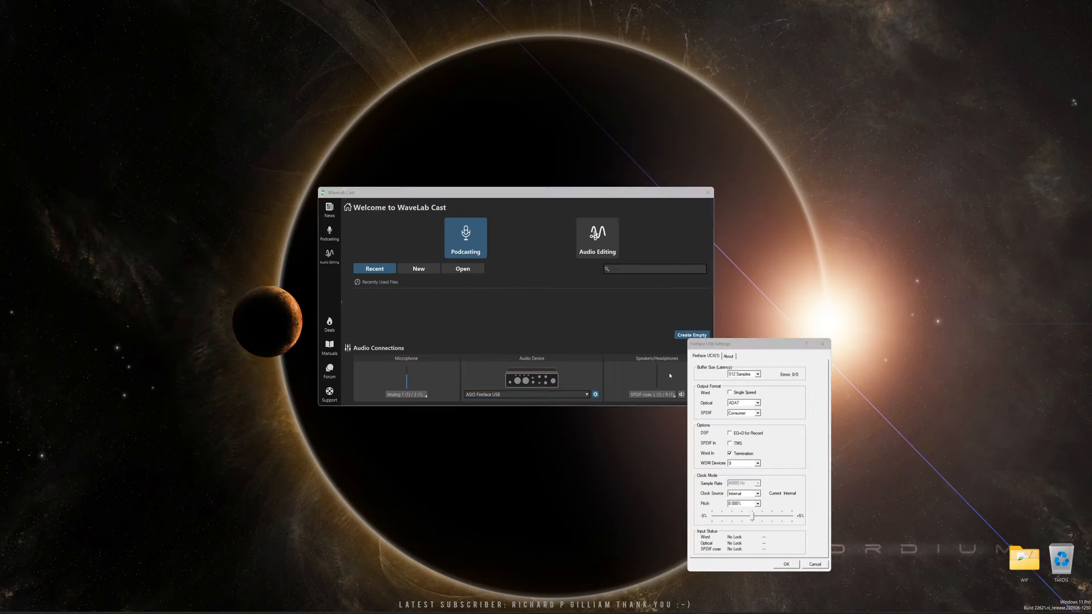
{"action": "left_click_drag", "start_coordinate": [716, 348], "coordinate": [499, 342]}
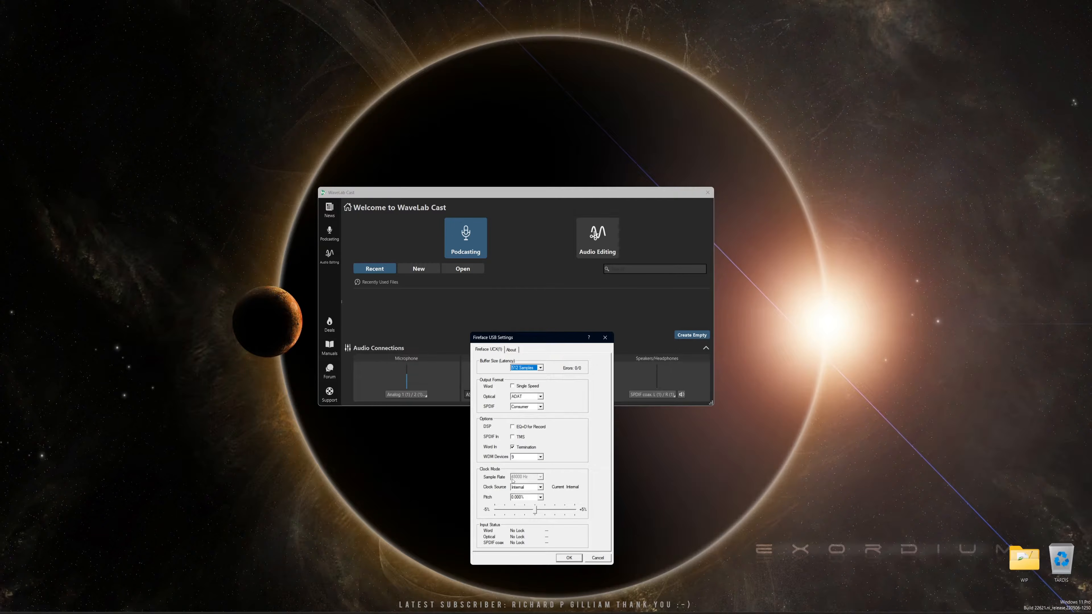
{"action": "left_click", "coordinate": [569, 557]}
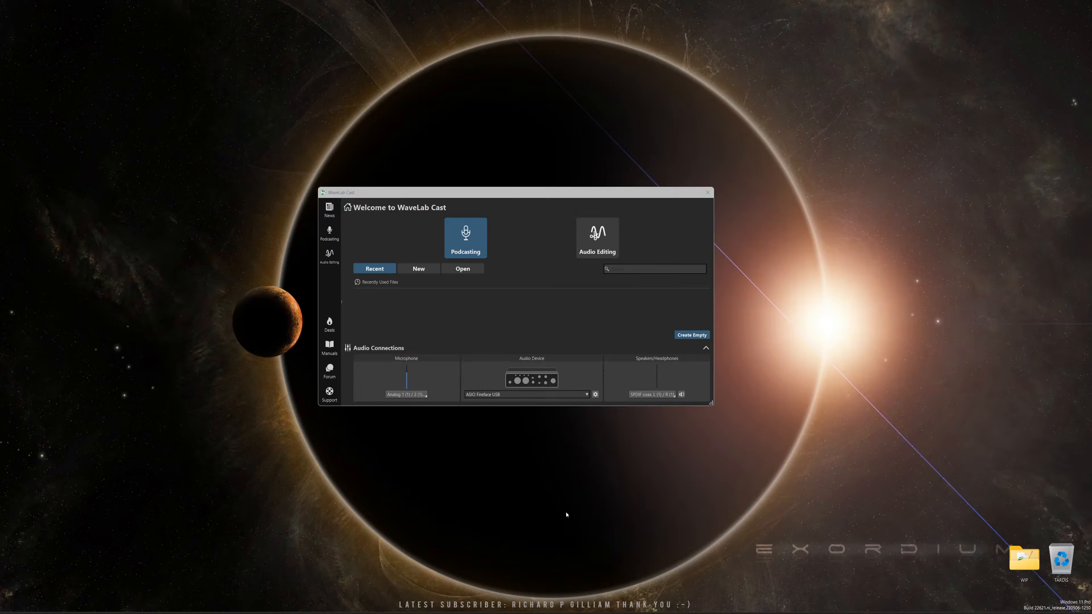
{"action": "left_click", "coordinate": [596, 395]}
{"action": "left_click", "coordinate": [608, 337]}
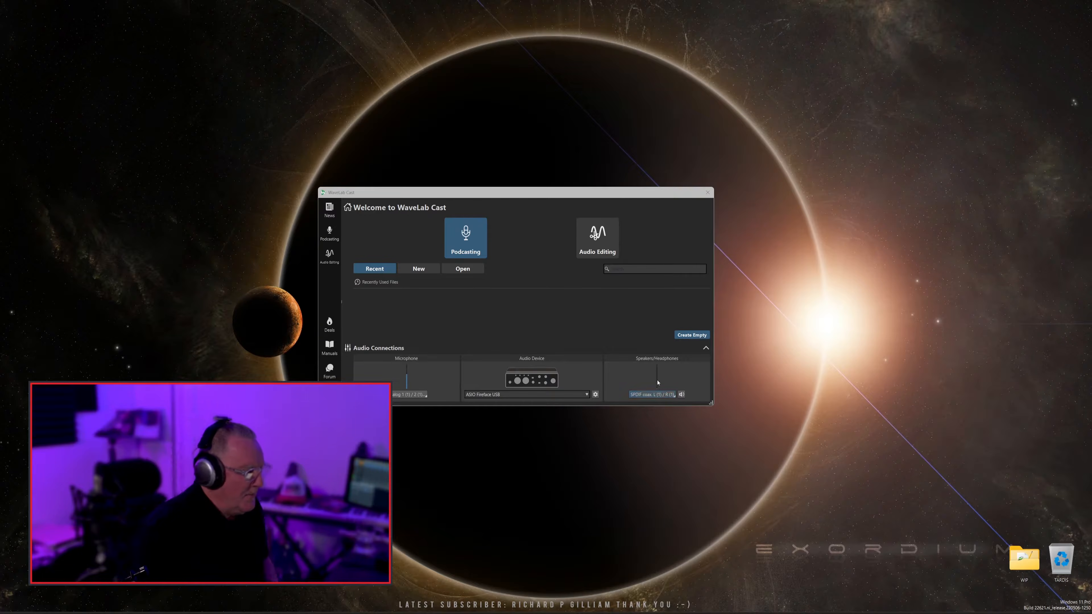
Examine the output channels available for the speakers/headphones and play the speaker test sound.
{"action": "left_click", "coordinate": [647, 395]}
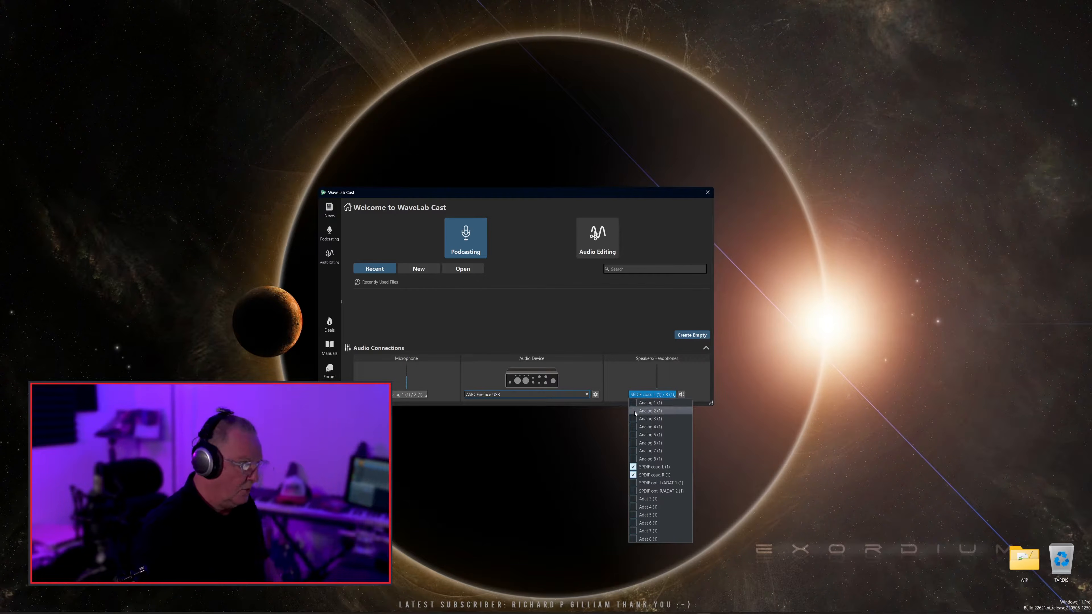
{"action": "left_click", "coordinate": [634, 378]}
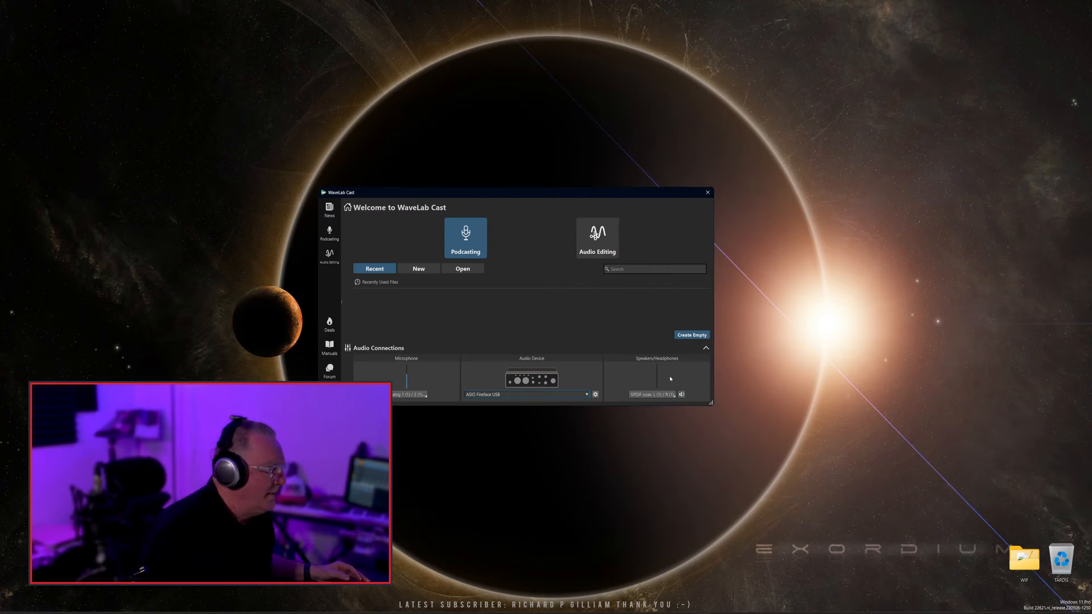
{"action": "left_click", "coordinate": [680, 395]}
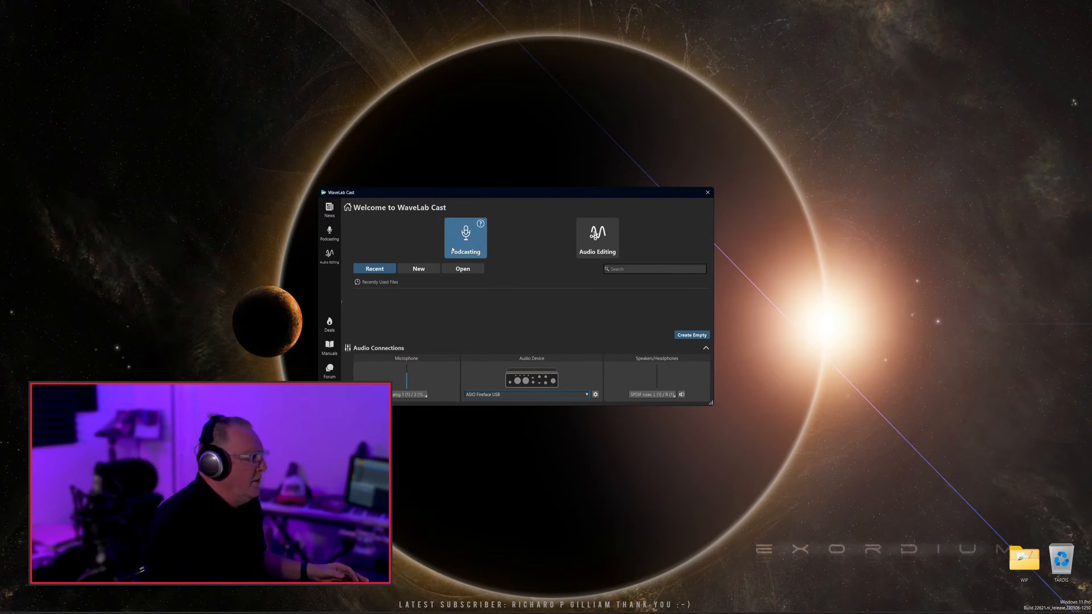
Start a new podcast project from the Host + Guest template.
{"action": "left_click", "coordinate": [413, 270]}
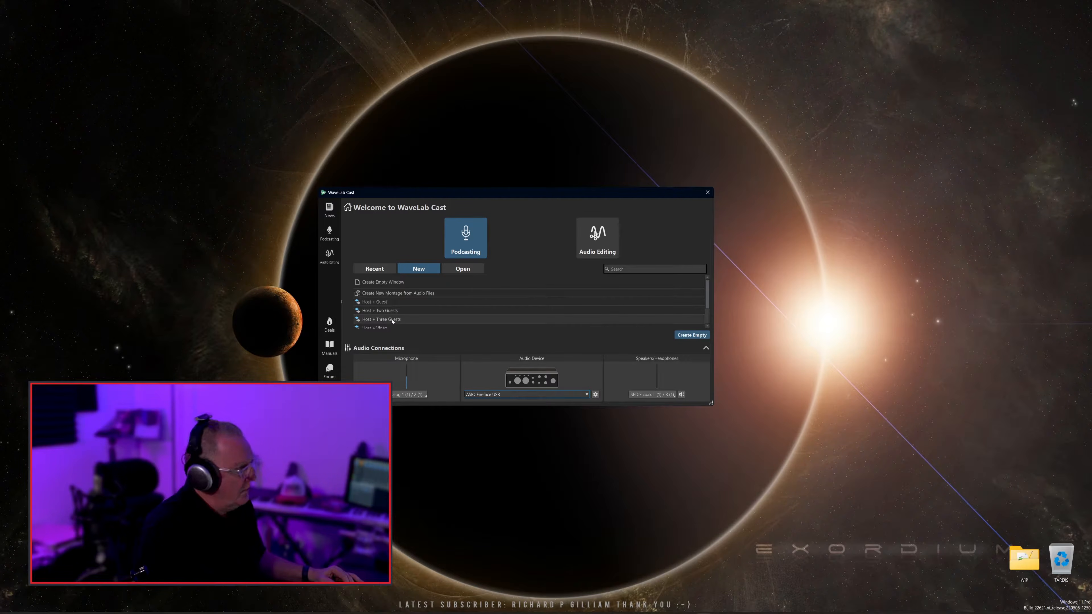
{"action": "scroll", "coordinate": [392, 321], "scroll_direction": "down", "scroll_amount": 2}
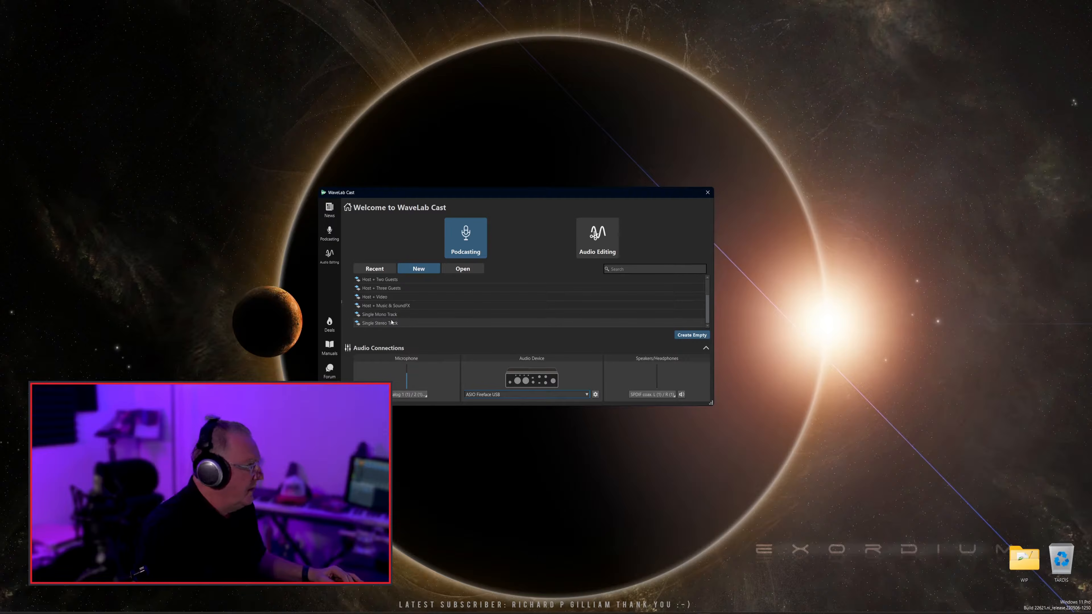
{"action": "scroll", "coordinate": [386, 322], "scroll_direction": "up", "scroll_amount": 2}
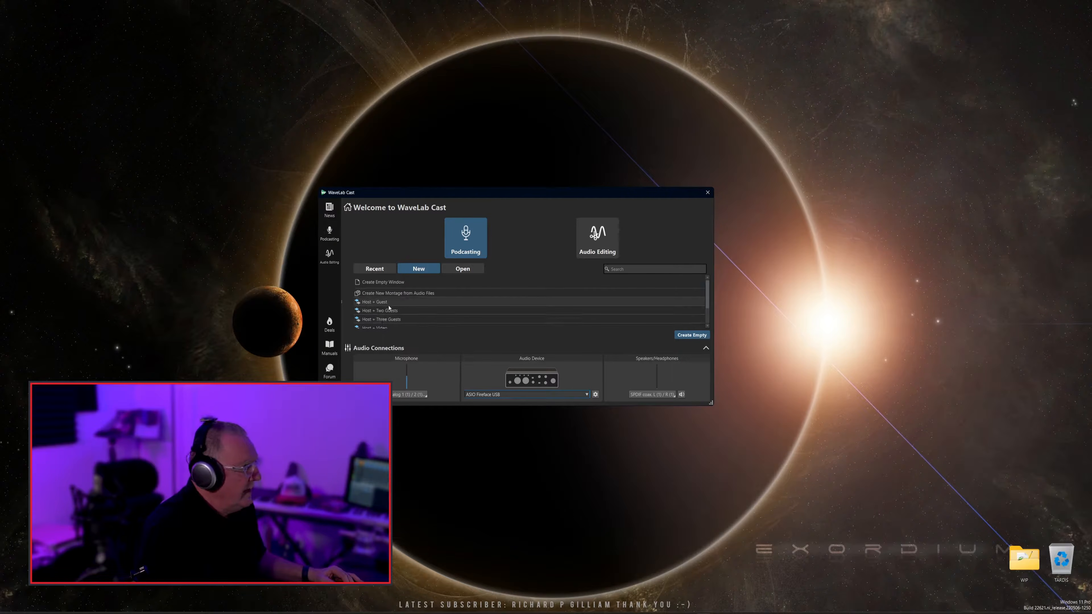
{"action": "left_click", "coordinate": [389, 303]}
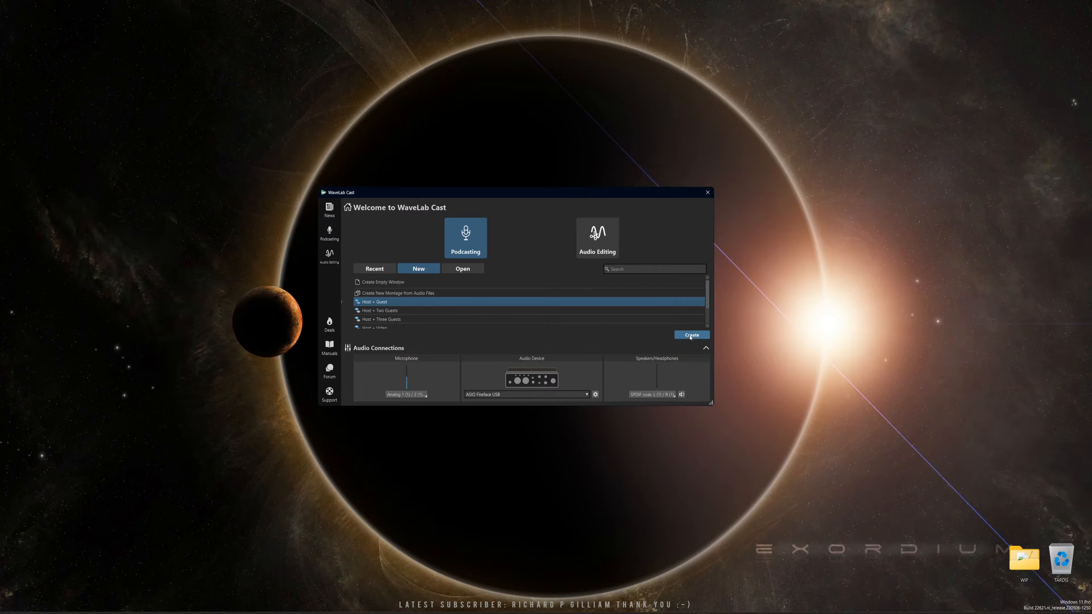
{"action": "left_click", "coordinate": [691, 335]}
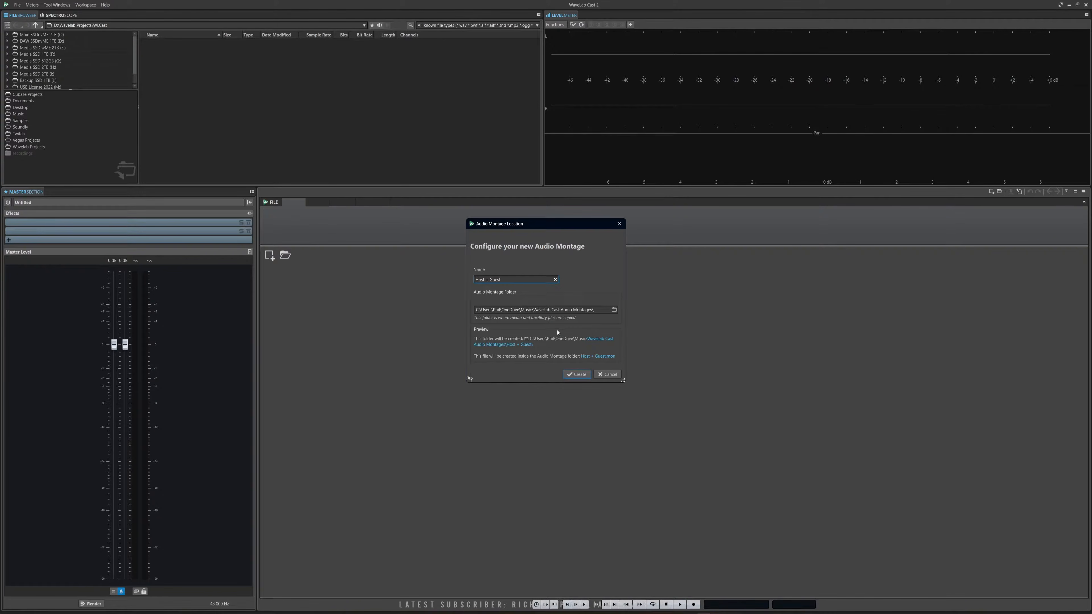
Create the audio montage with the name LivestreamWLCast in the folder D:\Wavelab Projects\WLCast.
{"action": "left_click", "coordinate": [614, 311]}
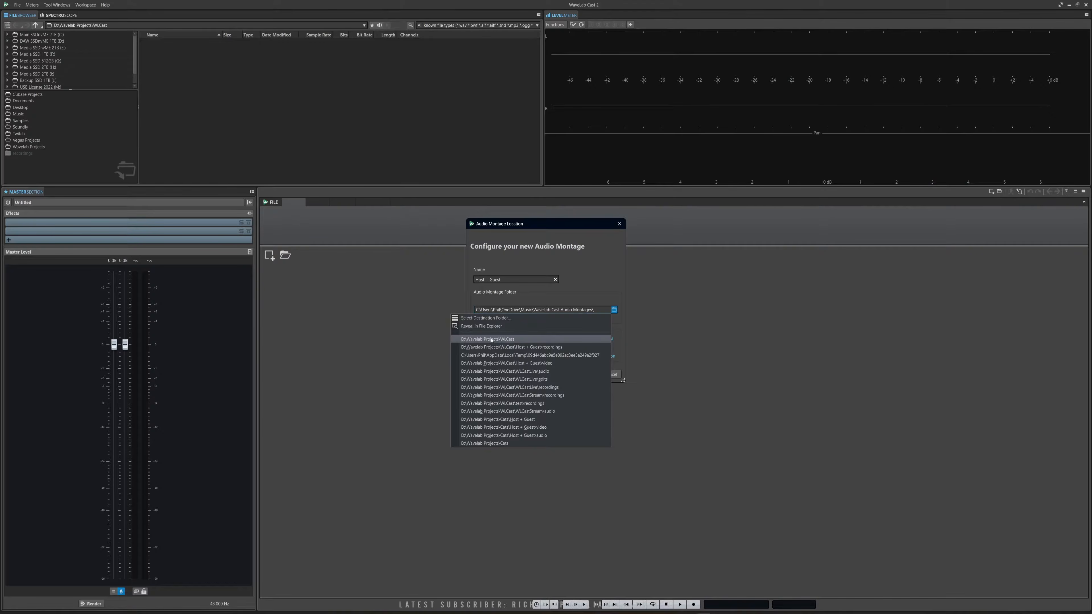
{"action": "left_click", "coordinate": [500, 339]}
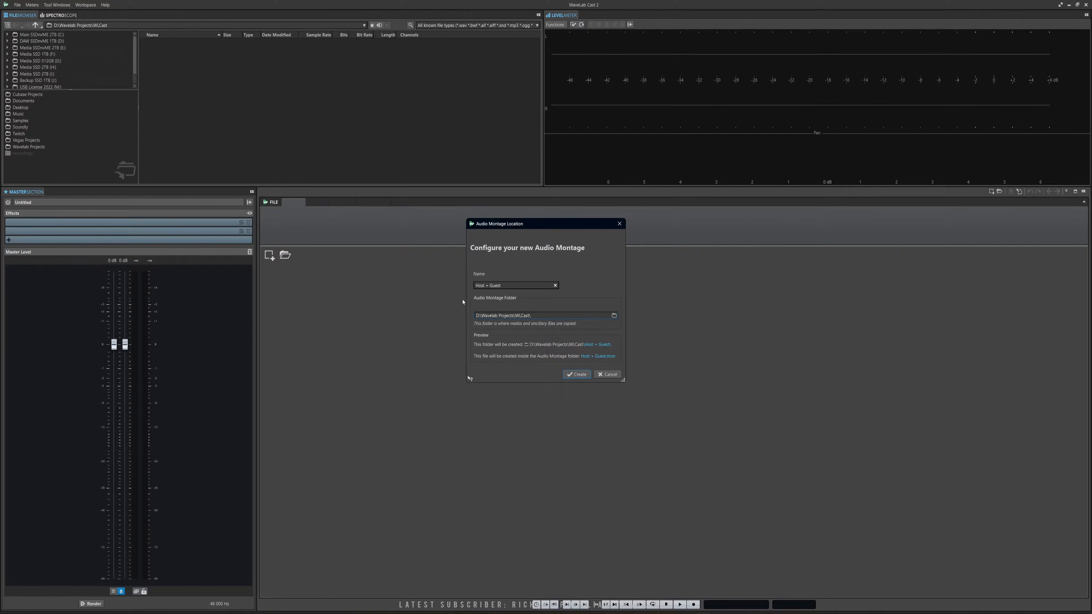
{"action": "left_click_drag", "start_coordinate": [506, 285], "coordinate": [455, 286]}
{"action": "type", "text": "LivestreamWLCast"}
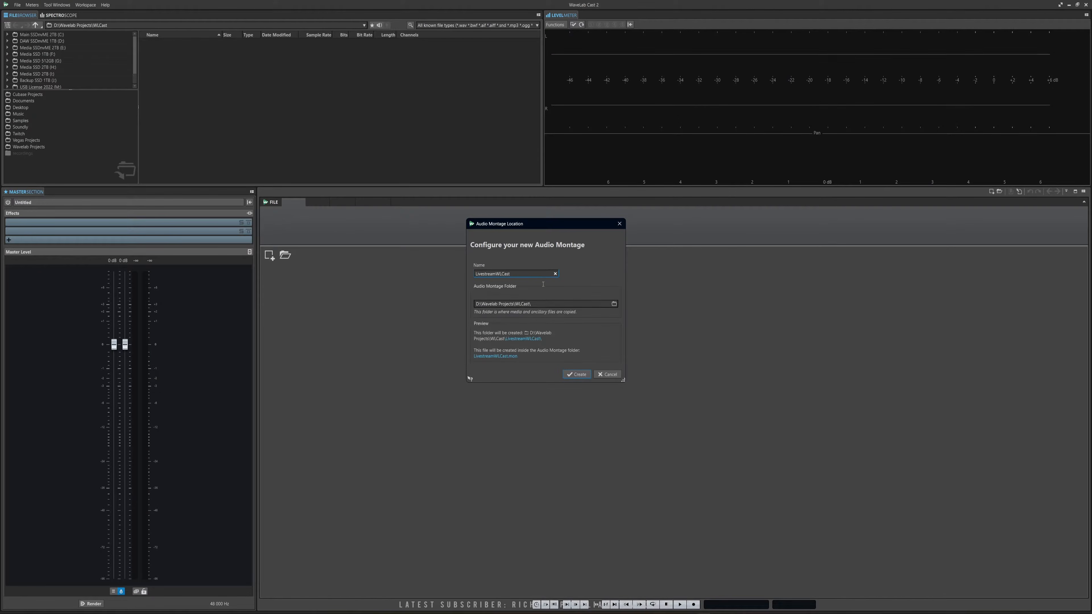
{"action": "left_click", "coordinate": [577, 375]}
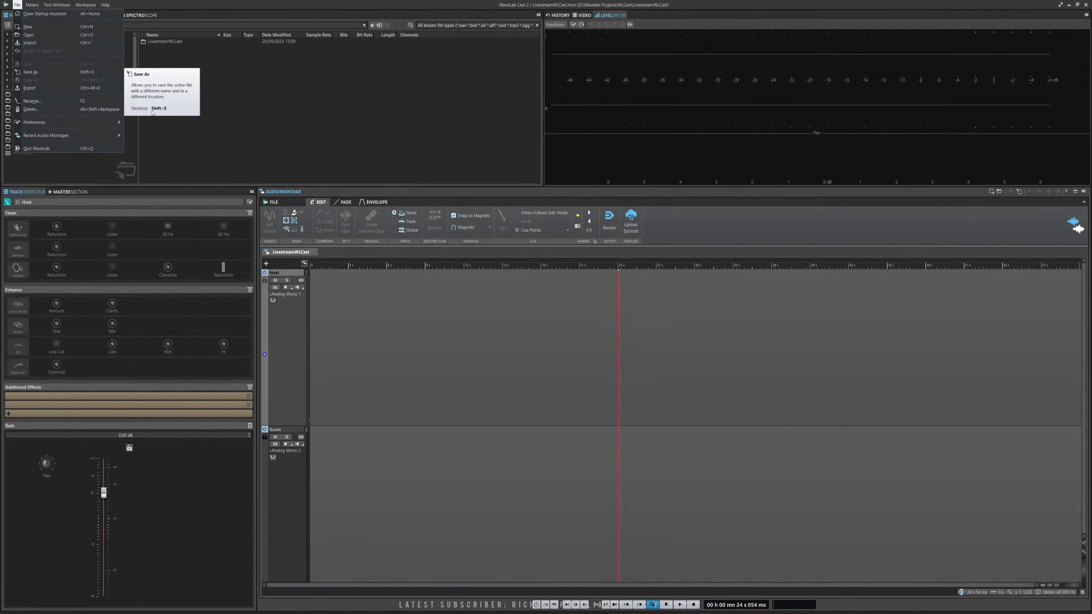
Close the open file commands and compare the Track Inspector with the Master Section.
{"action": "left_click", "coordinate": [459, 382]}
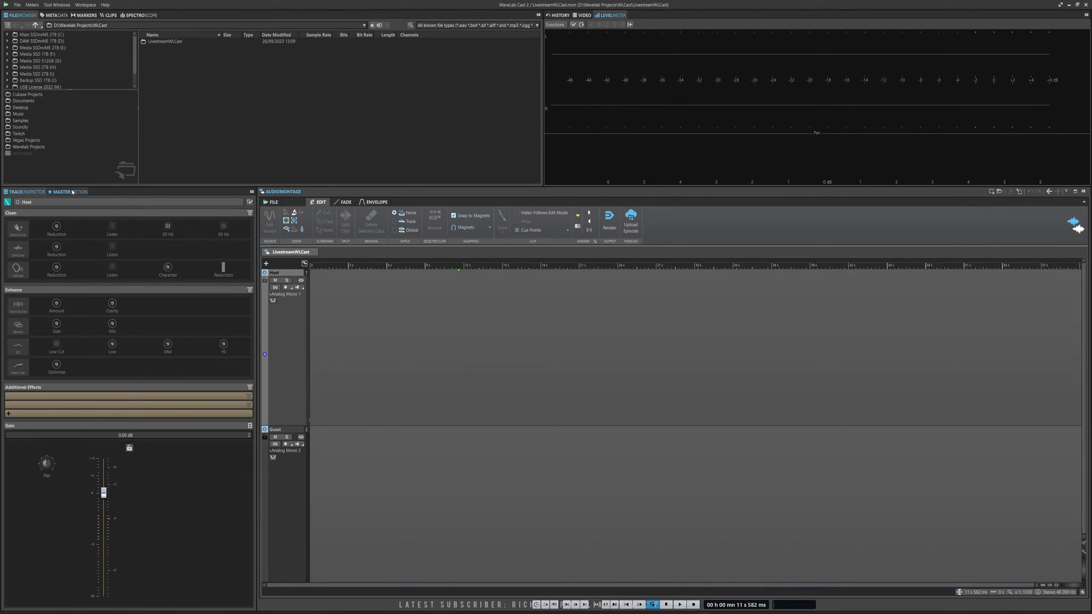
{"action": "left_click", "coordinate": [51, 193]}
{"action": "left_click", "coordinate": [36, 192]}
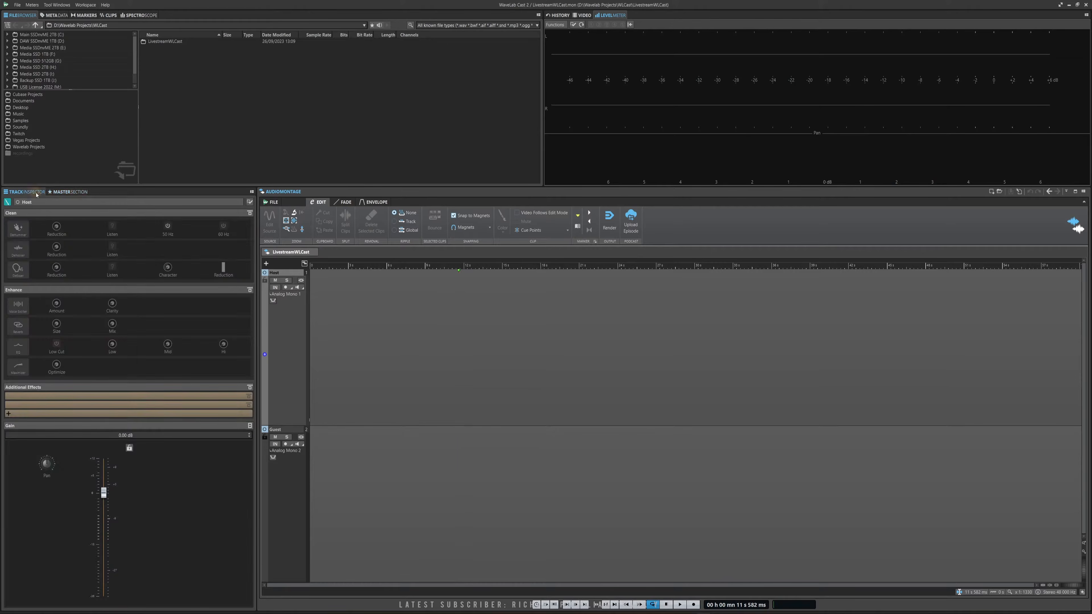
{"action": "left_click", "coordinate": [76, 193]}
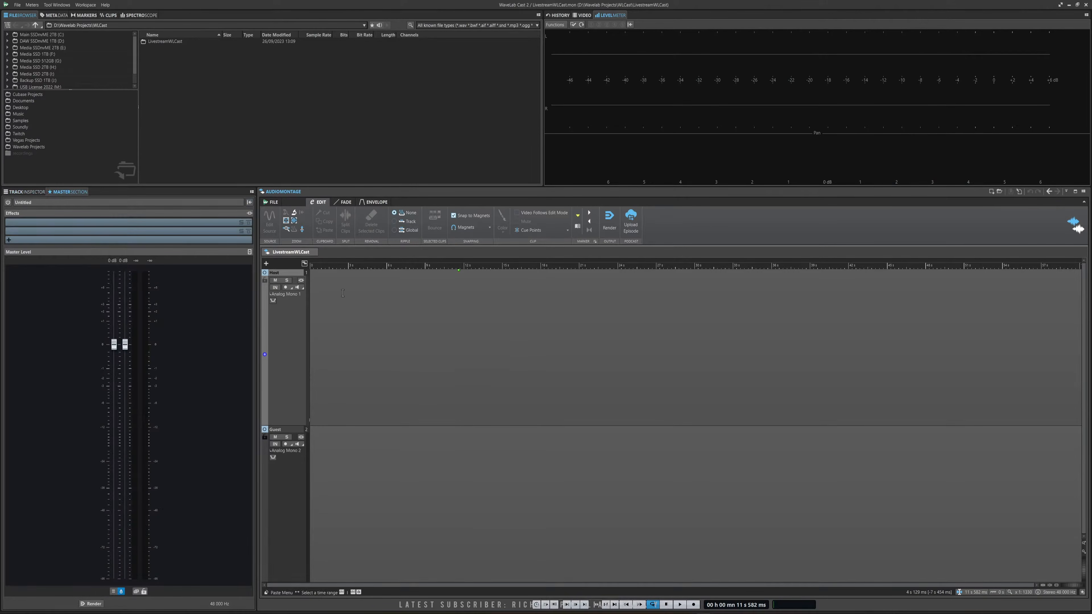
Dock the Track Inspector and Master Section group to the right of the audio montage, and widen that group and the track headers.
{"action": "left_click", "coordinate": [251, 193]}
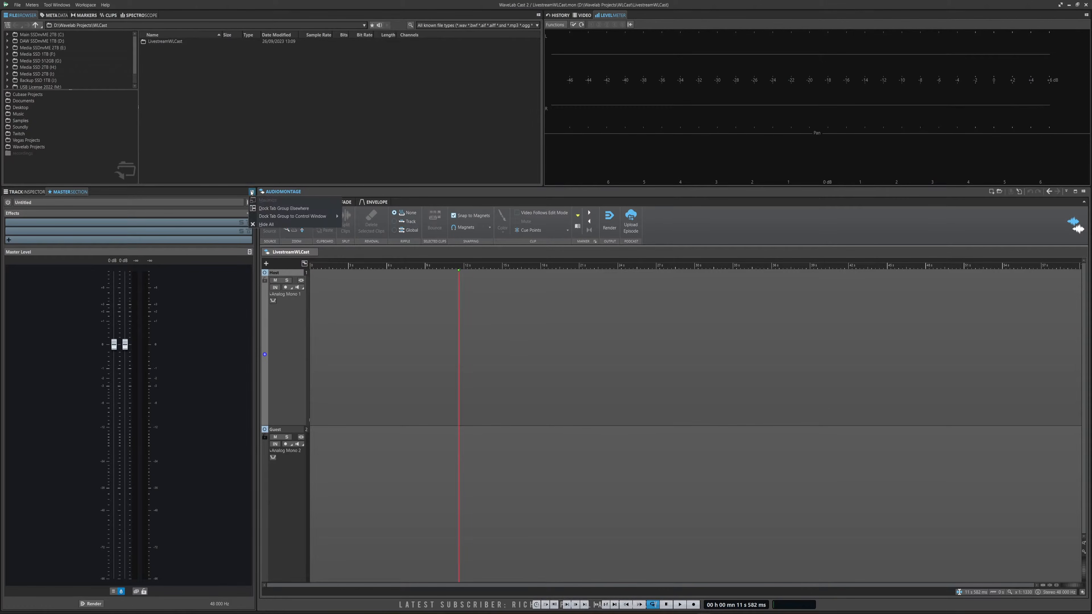
{"action": "left_click", "coordinate": [278, 209]}
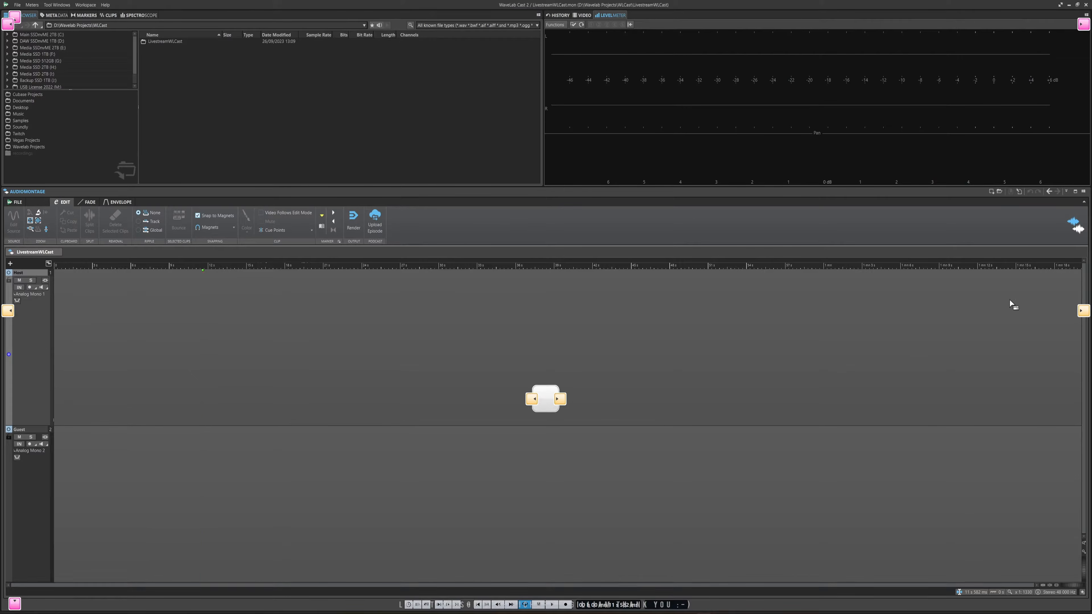
{"action": "left_click", "coordinate": [560, 400]}
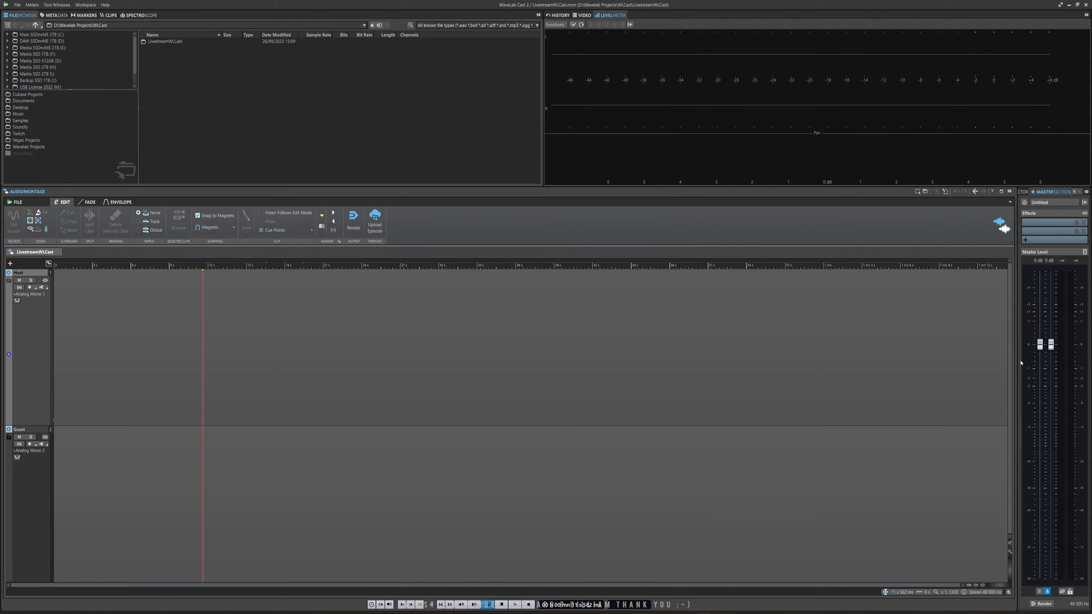
{"action": "left_click_drag", "start_coordinate": [1021, 362], "coordinate": [883, 357]}
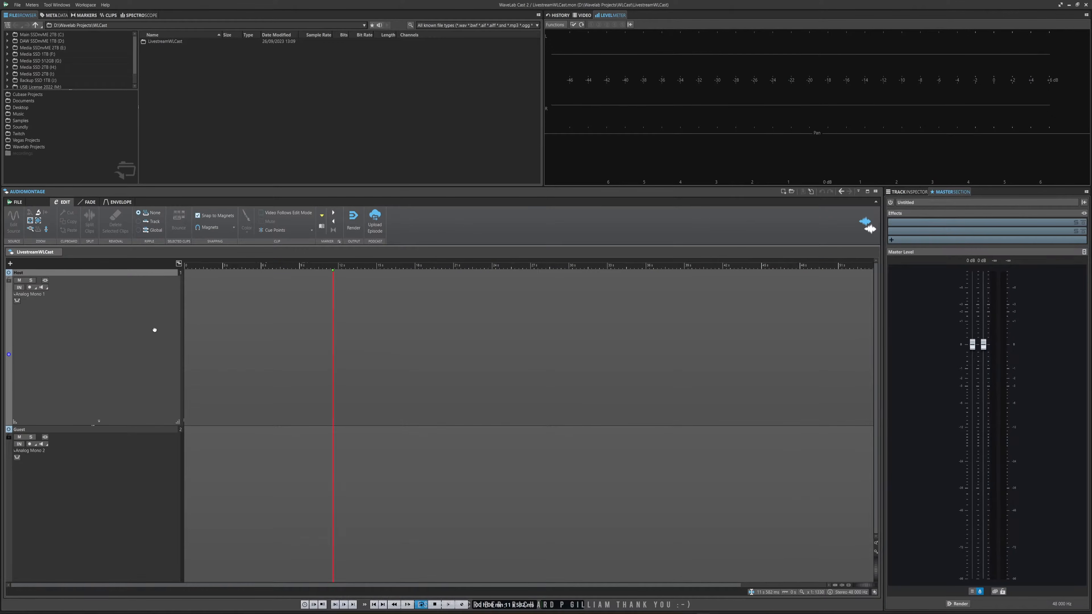
{"action": "left_click_drag", "start_coordinate": [183, 338], "coordinate": [124, 338]}
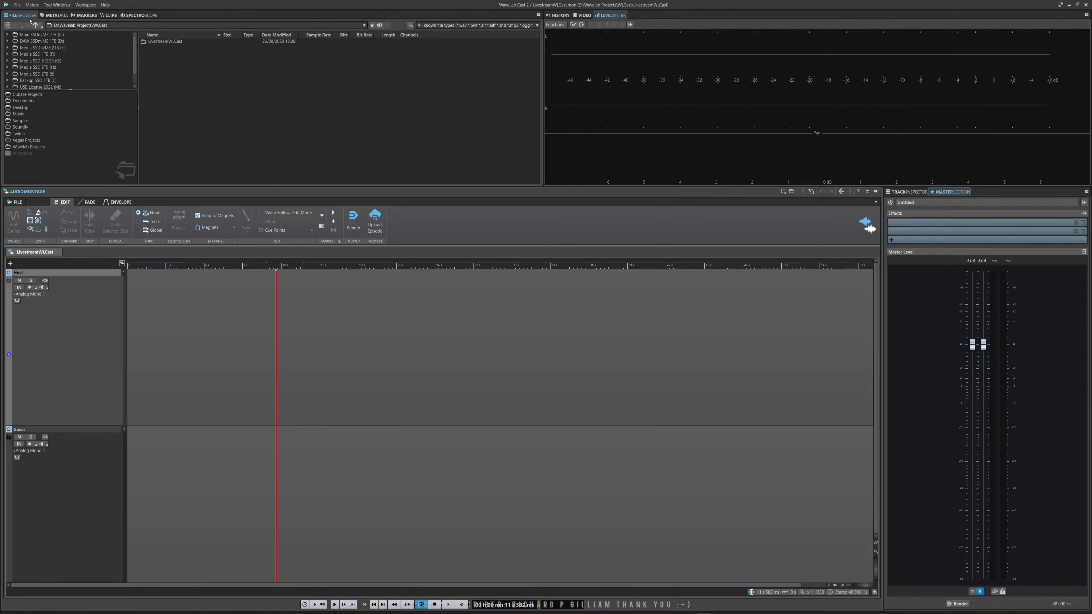
Examine the metadata, markers, clips and spectroscope views, and return to the file browser.
{"action": "left_click", "coordinate": [55, 15]}
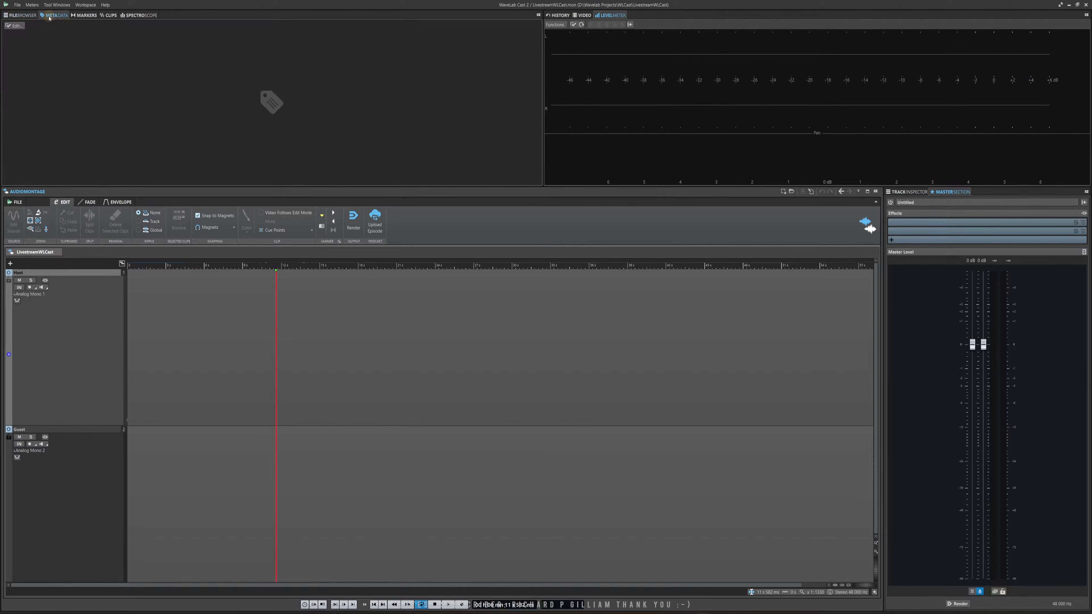
{"action": "left_click", "coordinate": [85, 15]}
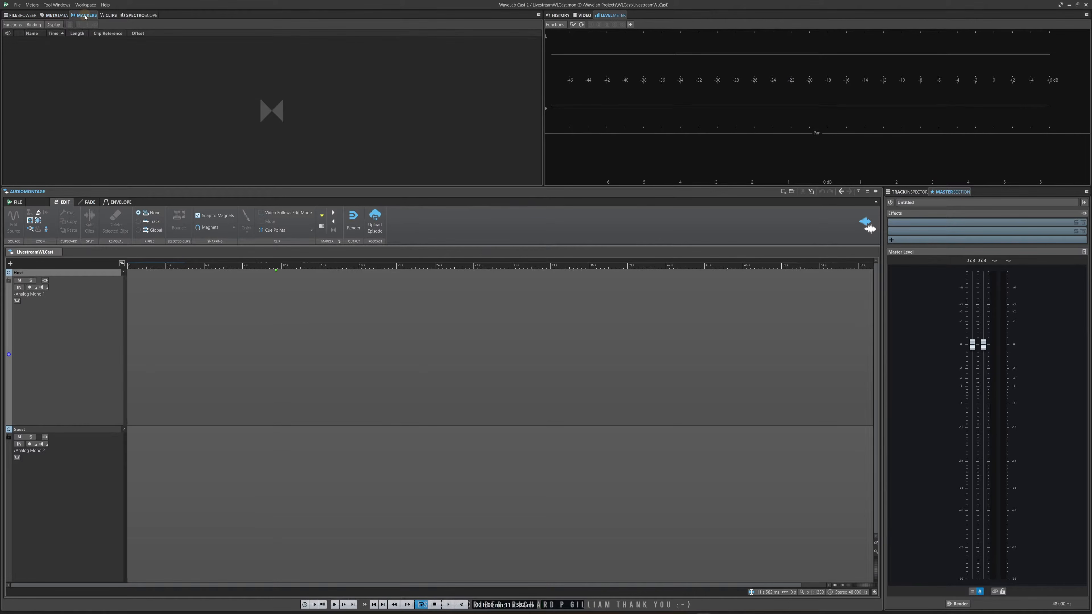
{"action": "left_click", "coordinate": [105, 17]}
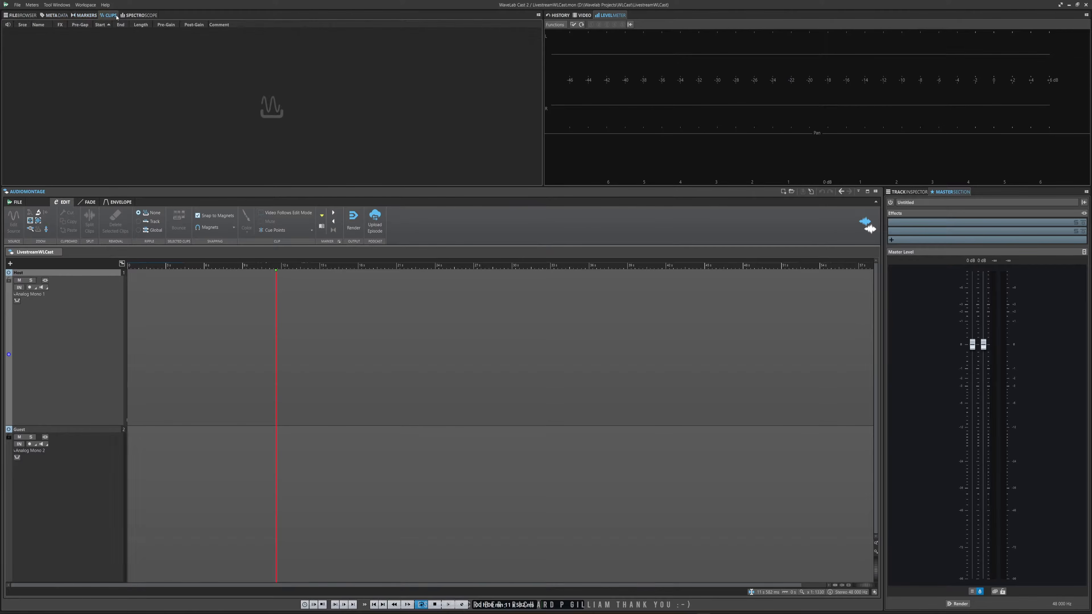
{"action": "left_click", "coordinate": [128, 16]}
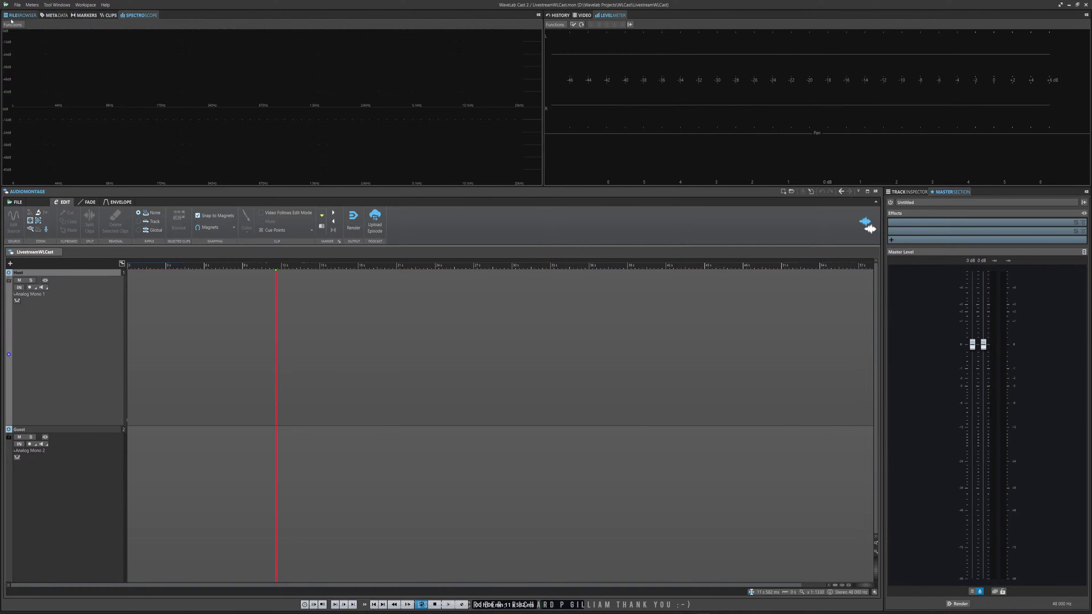
{"action": "left_click", "coordinate": [23, 16]}
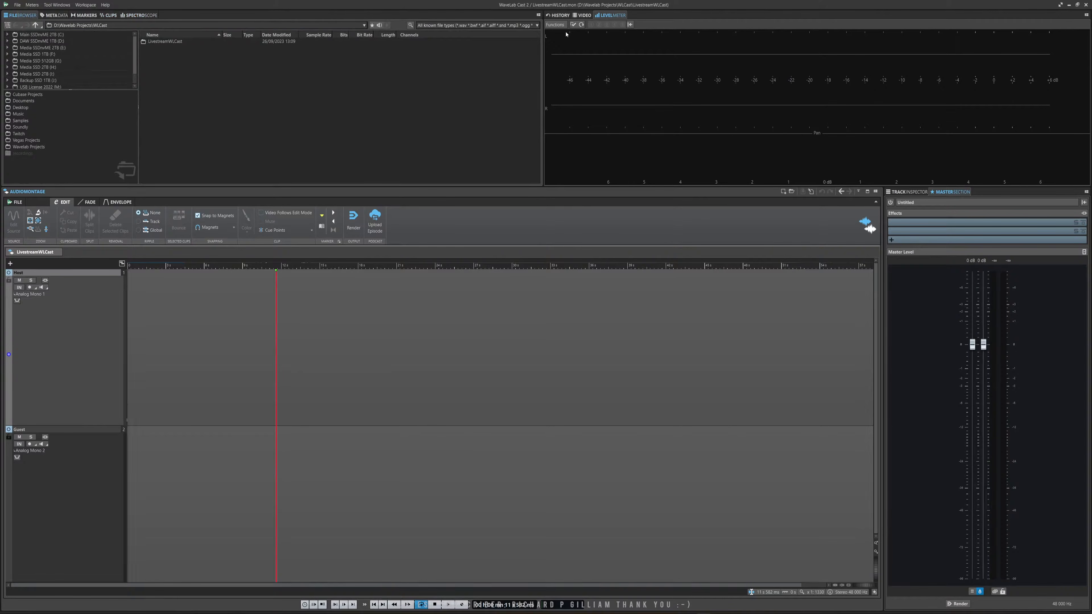
Examine the video and history views, return to the level meter, and glance at the montage's envelope commands before restoring its edit commands.
{"action": "left_click", "coordinate": [583, 15]}
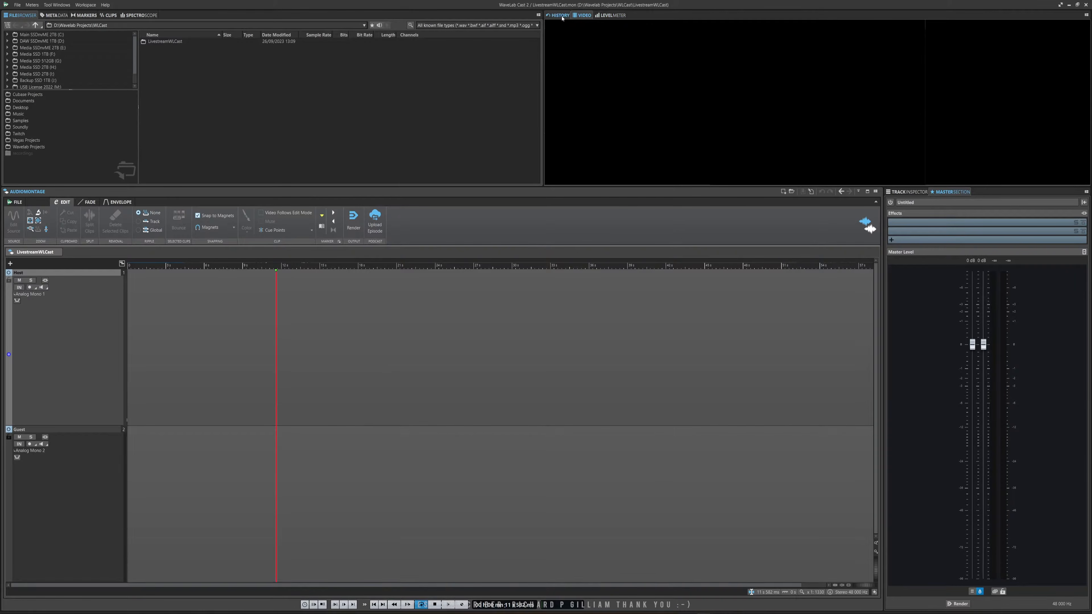
{"action": "left_click", "coordinate": [559, 15]}
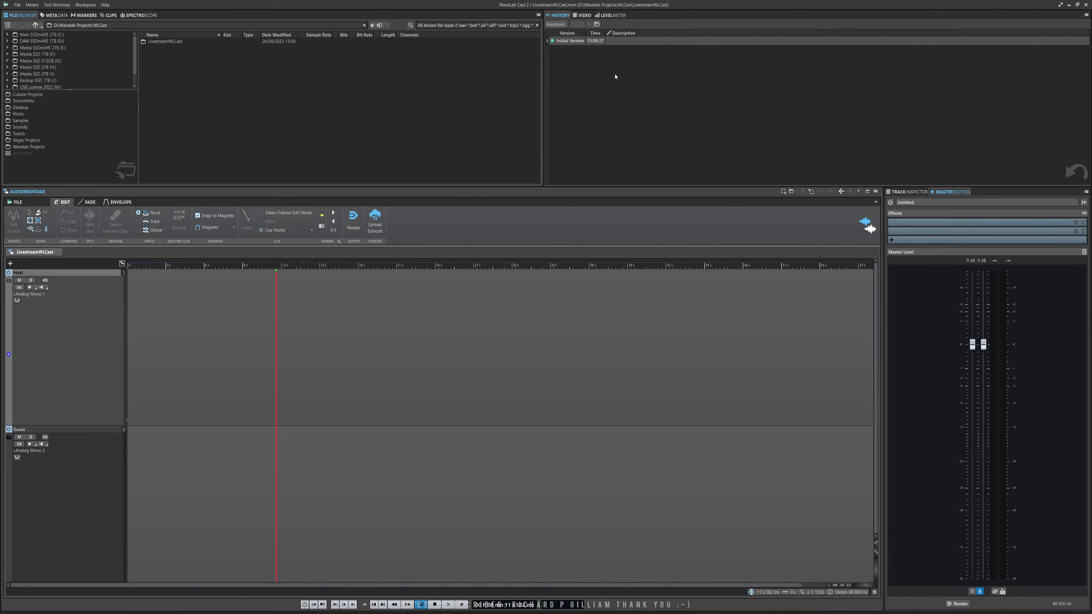
{"action": "left_click", "coordinate": [614, 16]}
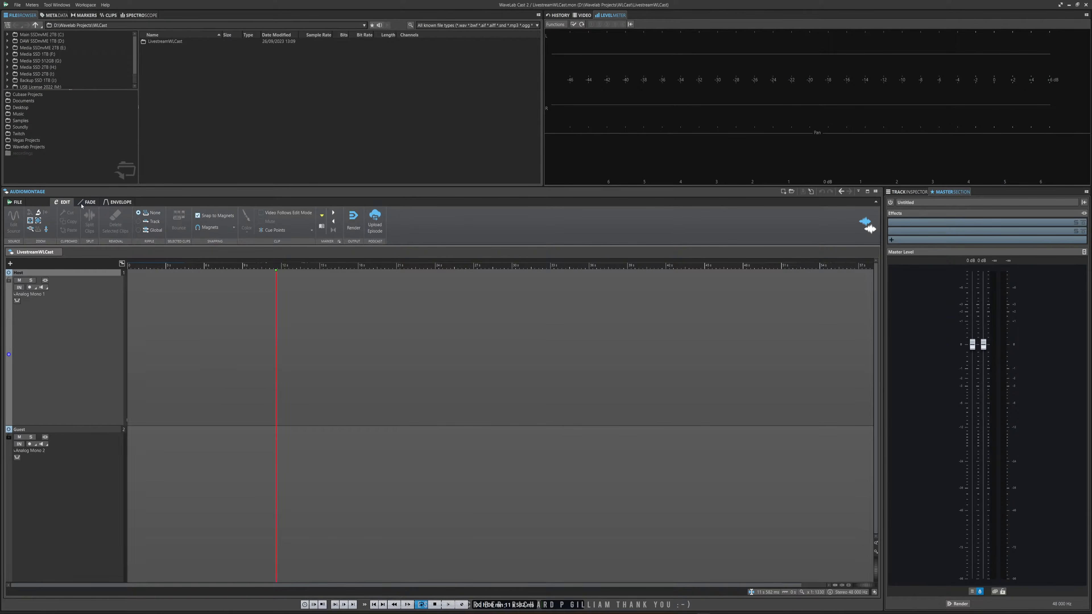
{"action": "left_click", "coordinate": [113, 202]}
{"action": "left_click", "coordinate": [65, 203]}
Alternate the selection between the Guest and Host tracks, ending on the Host track.
{"action": "left_click", "coordinate": [102, 487]}
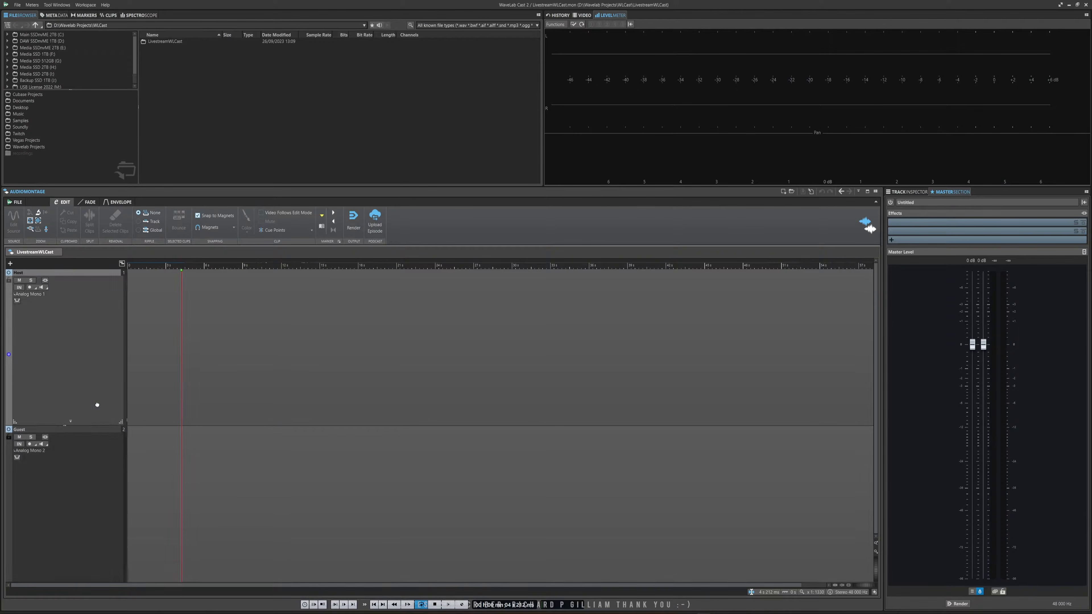
{"action": "left_click", "coordinate": [103, 386]}
{"action": "left_click", "coordinate": [105, 473]}
{"action": "left_click", "coordinate": [102, 396]}
Compare the Track Inspector with the Master Section, and view the inspector for both the Host and Guest tracks.
{"action": "left_click", "coordinate": [908, 191]}
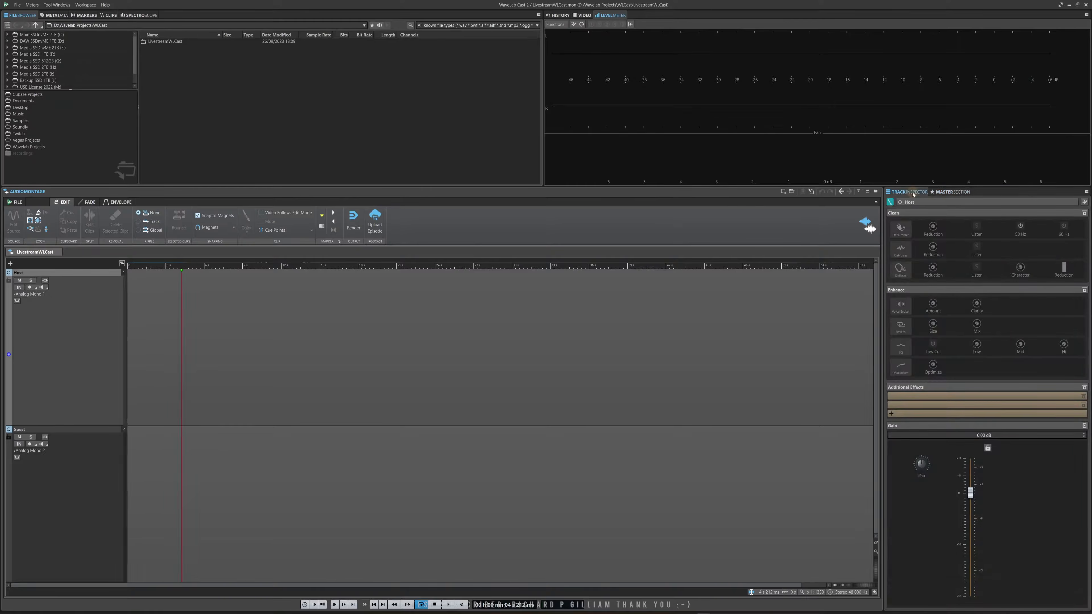
{"action": "left_click", "coordinate": [583, 352]}
{"action": "left_click", "coordinate": [939, 192]}
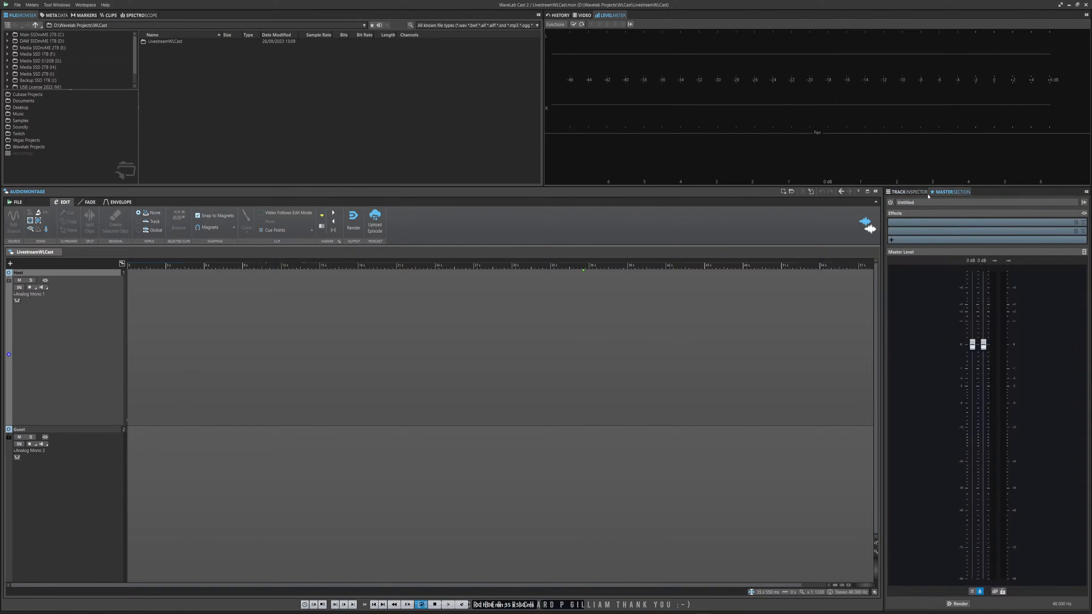
{"action": "left_click", "coordinate": [908, 191]}
{"action": "left_click", "coordinate": [601, 470]}
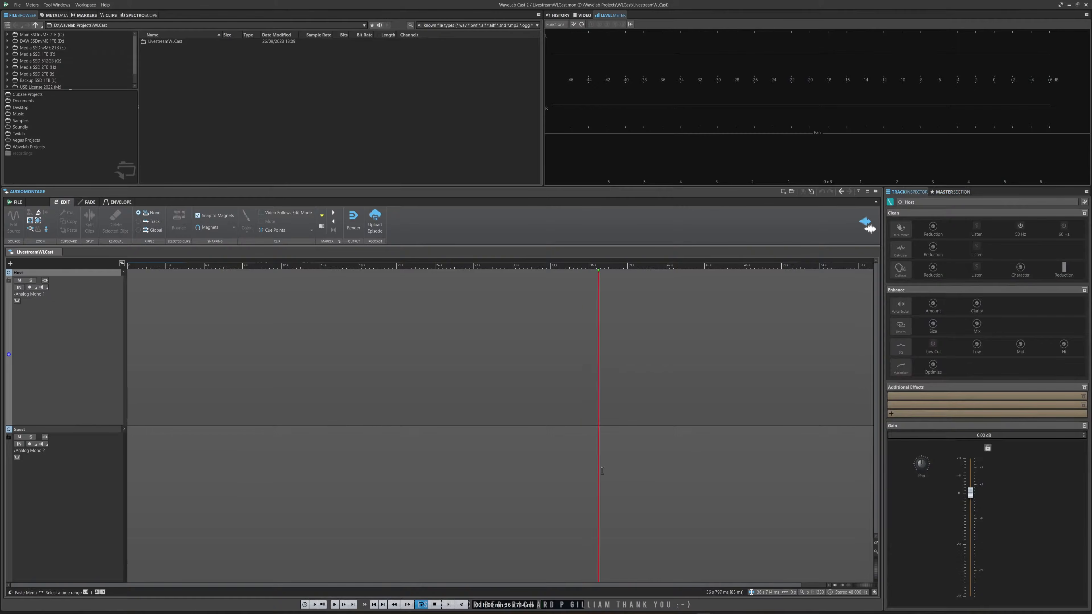
{"action": "left_click", "coordinate": [626, 362]}
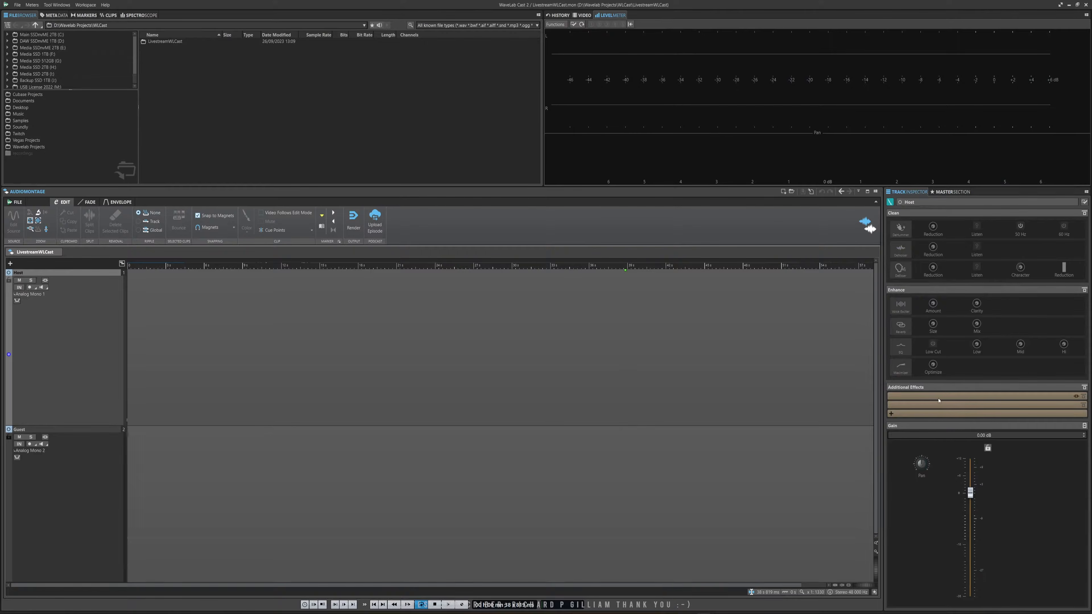
{"action": "left_click", "coordinate": [661, 480]}
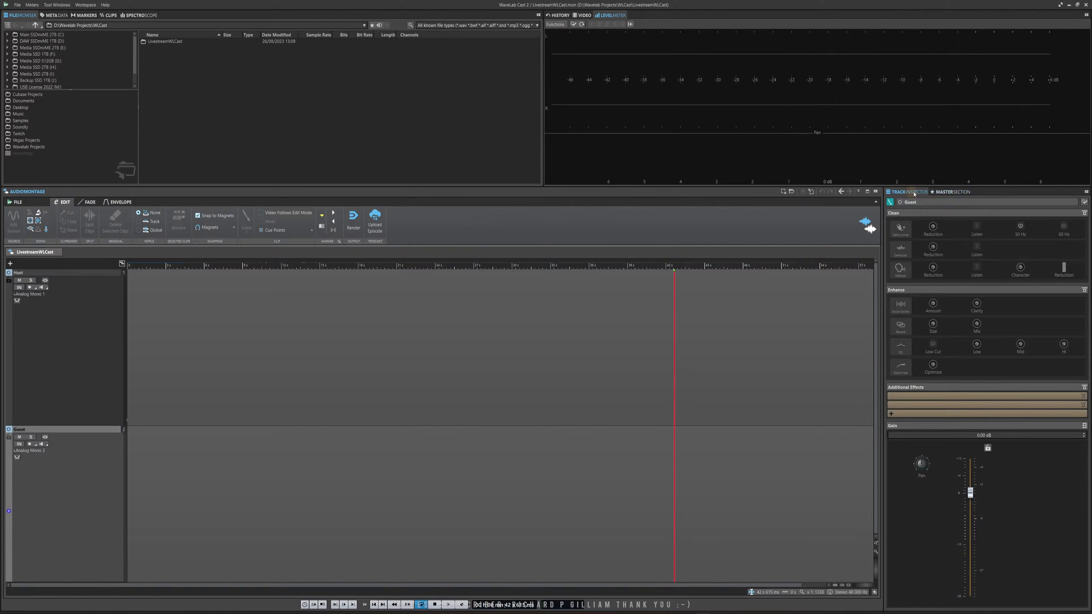
Try placing the Track Inspector after the Master Section in their group, and return to viewing the Master Section.
{"action": "left_click_drag", "start_coordinate": [914, 193], "coordinate": [938, 195]}
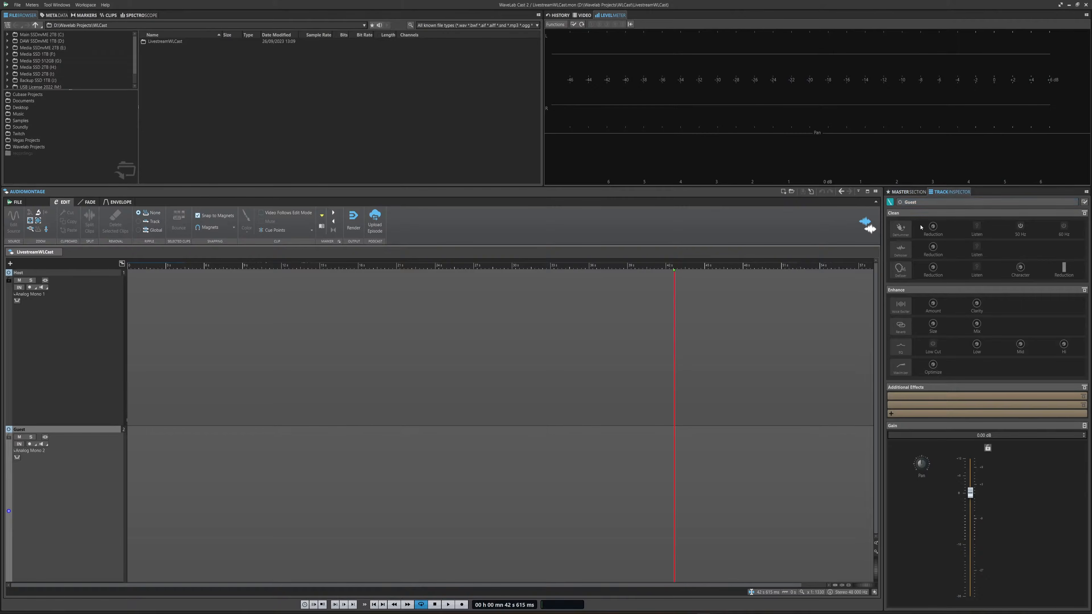
{"action": "left_click", "coordinate": [915, 193]}
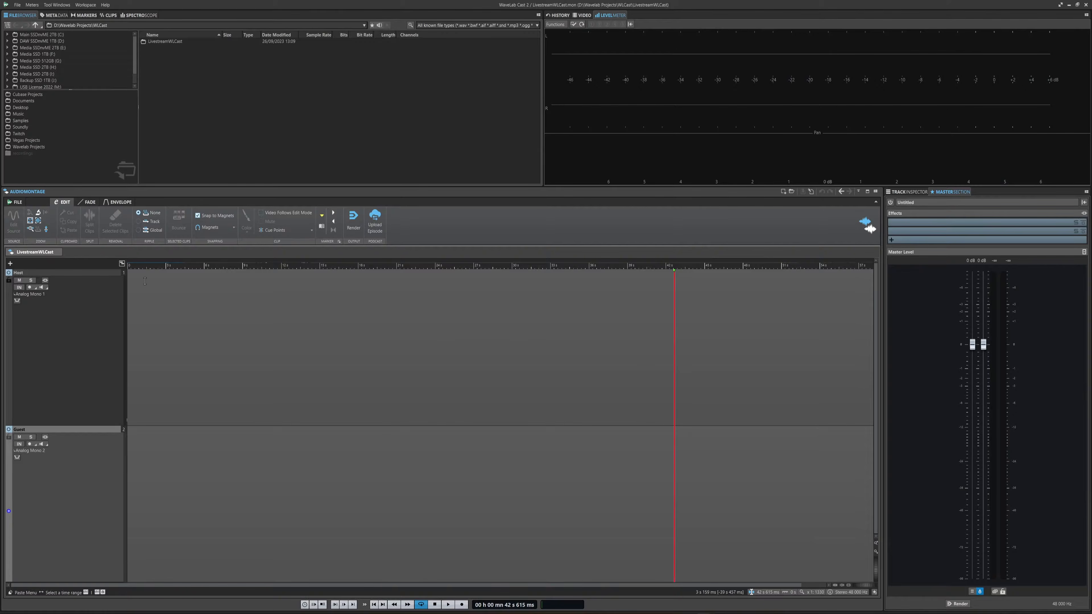
Examine the montage's fade and envelope commands, and return to its edit commands.
{"action": "left_click", "coordinate": [90, 202]}
{"action": "left_click", "coordinate": [120, 203]}
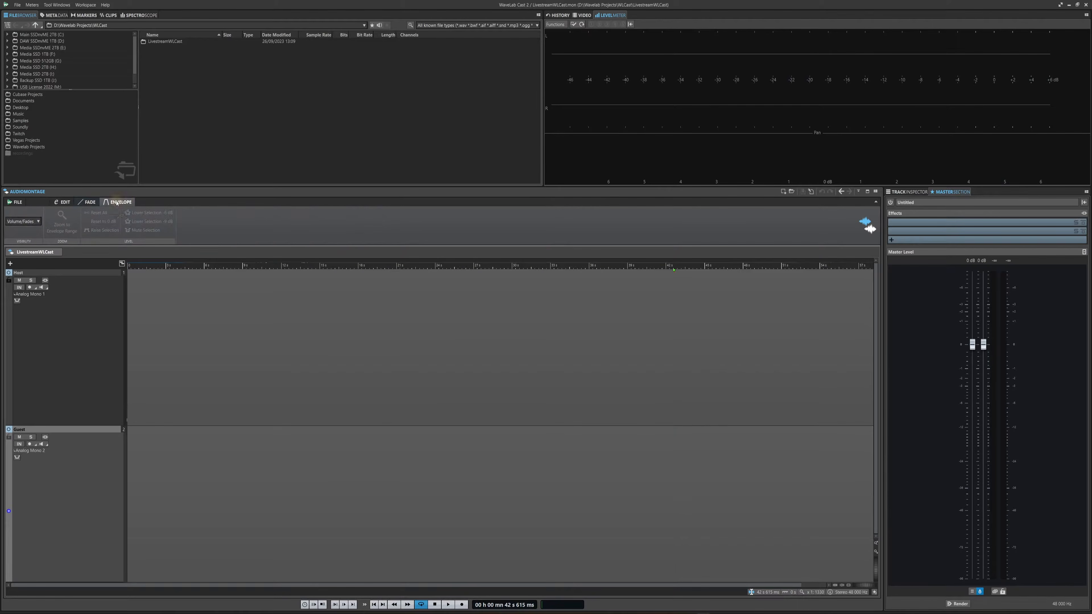
{"action": "left_click", "coordinate": [67, 204]}
{"action": "left_click", "coordinate": [90, 203]}
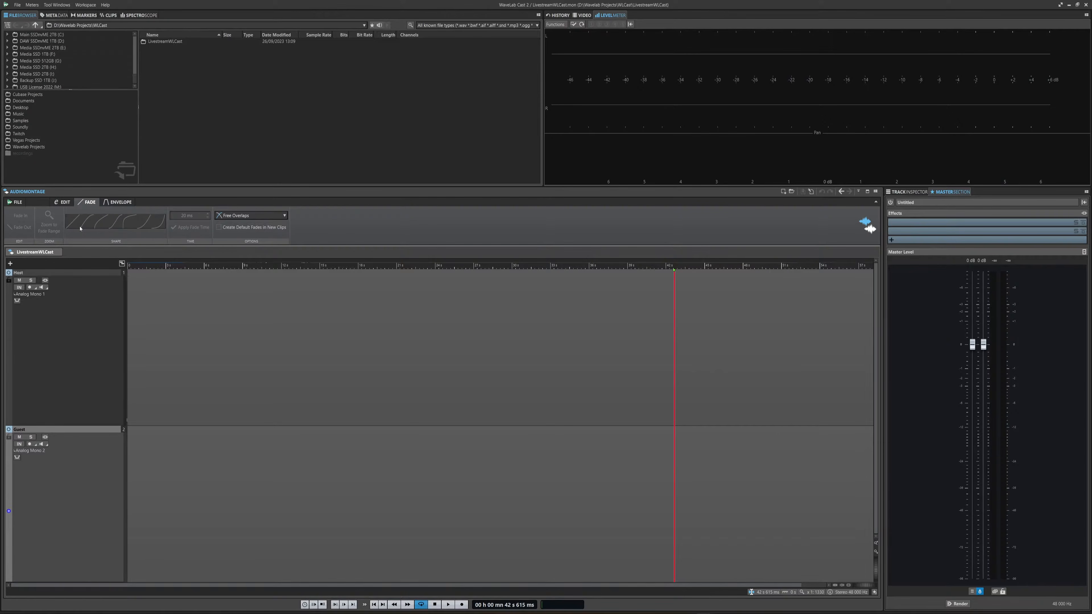
{"action": "left_click", "coordinate": [118, 203]}
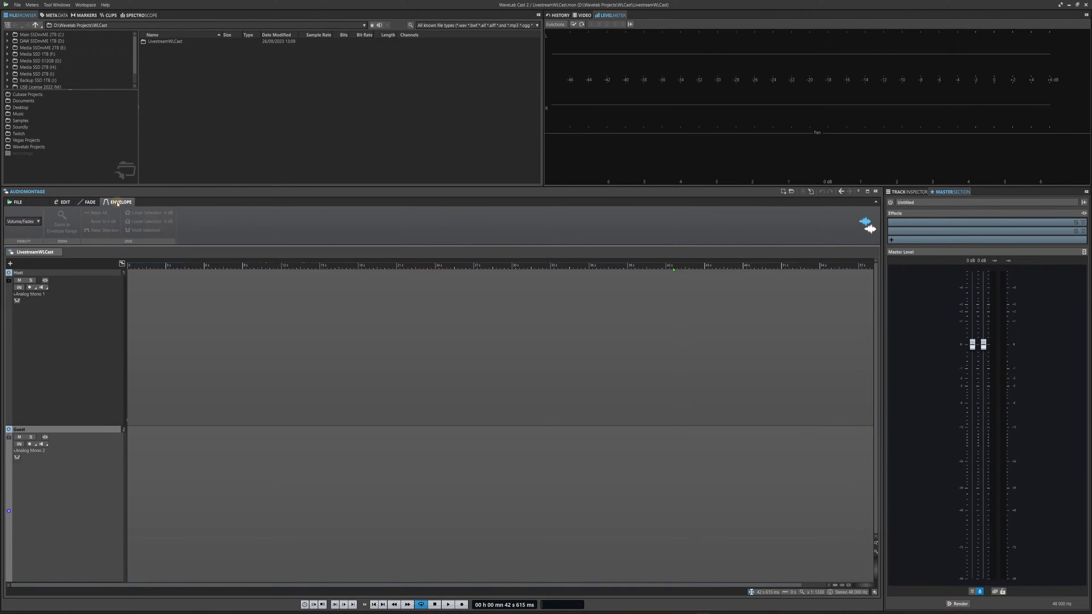
{"action": "left_click", "coordinate": [63, 203]}
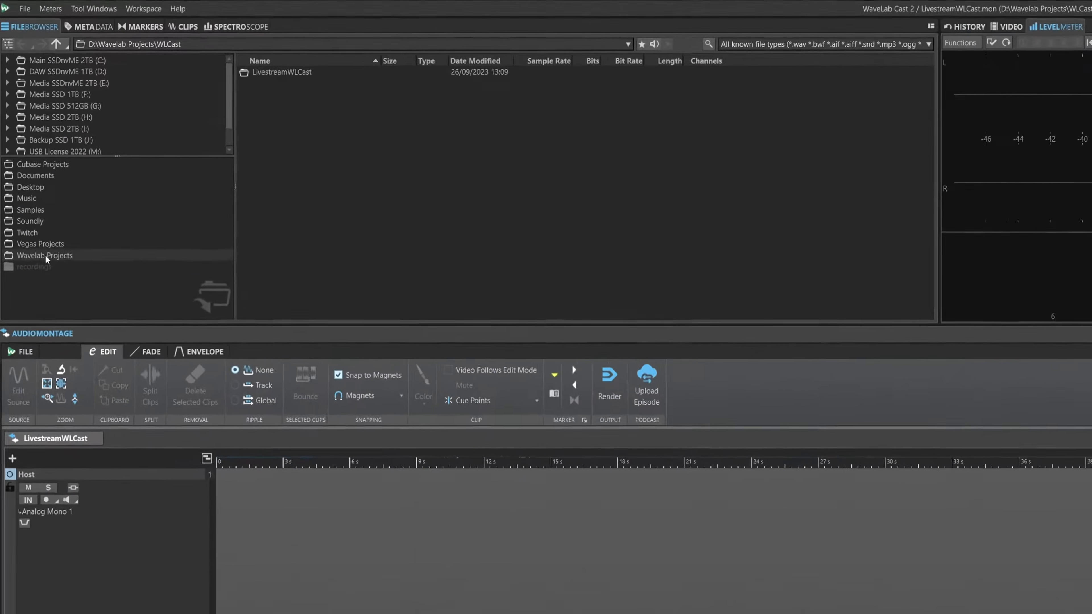
Browse the favourite folders Vegas Projects, Twitch, Soundly and Samples, and return to Wavelab Projects.
{"action": "left_click", "coordinate": [45, 255]}
{"action": "left_click", "coordinate": [42, 243]}
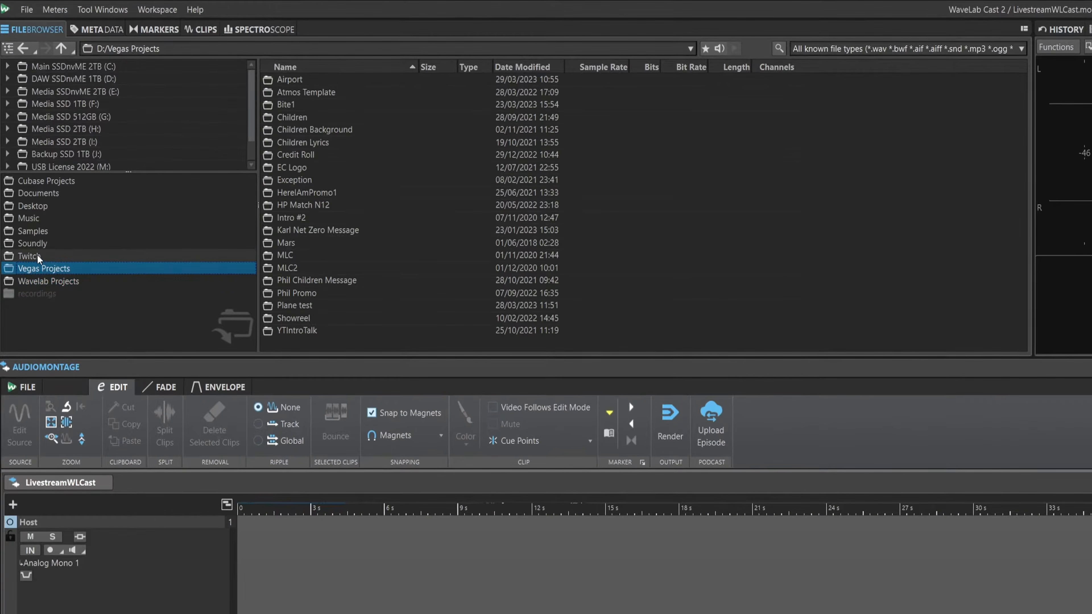
{"action": "left_click", "coordinate": [37, 255]}
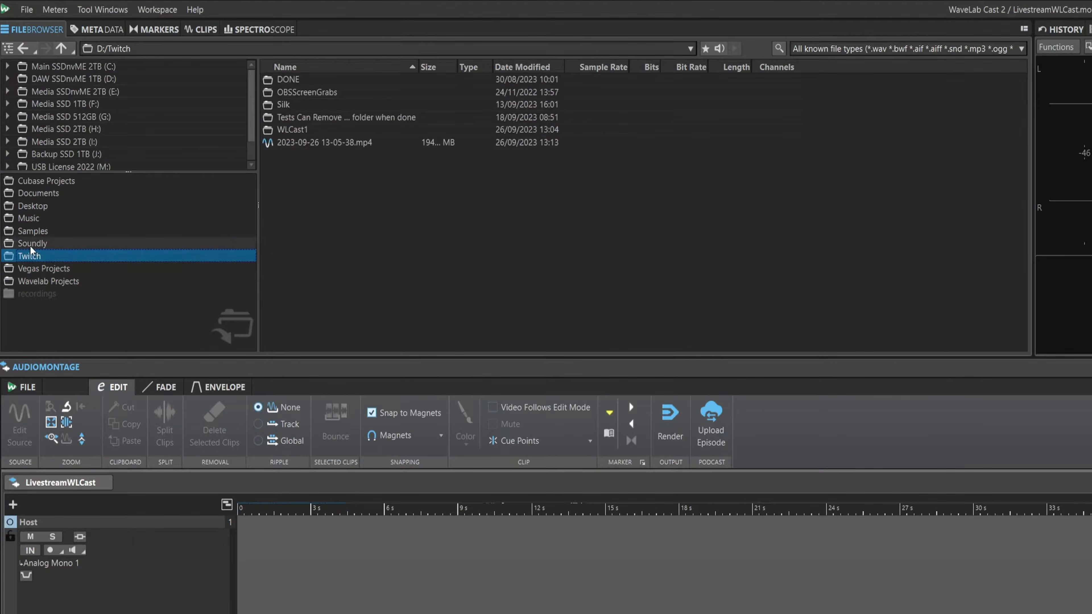
{"action": "left_click", "coordinate": [30, 244]}
{"action": "left_click", "coordinate": [30, 231]}
{"action": "left_click", "coordinate": [41, 281]}
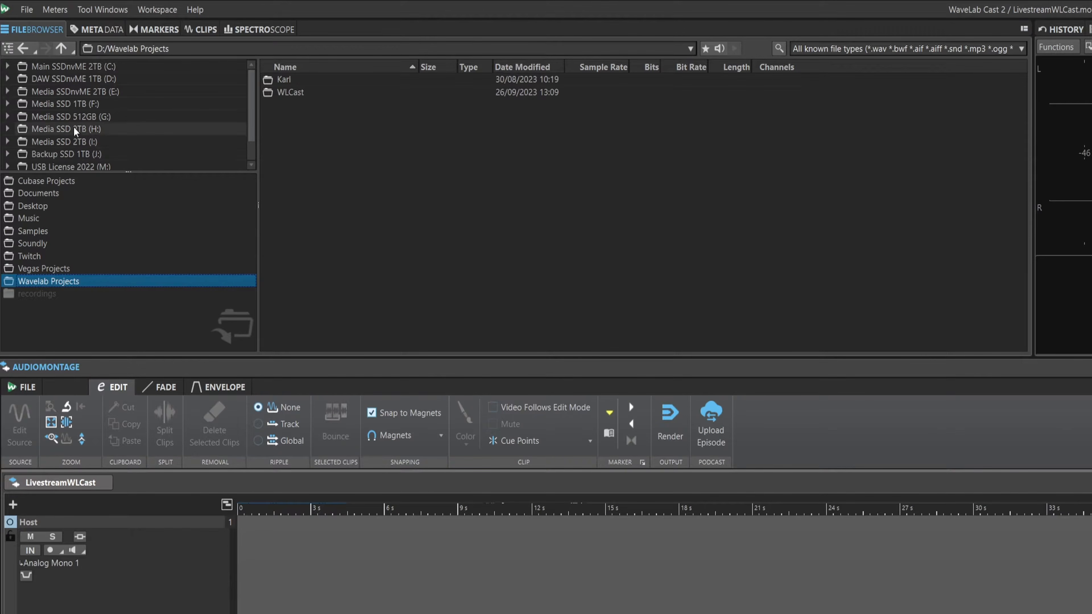
Expand the DAW SSDnvME 1TB (D:) drive in the folder tree and add its Various Presets folder to the favourite folders.
{"action": "left_click", "coordinate": [10, 78]}
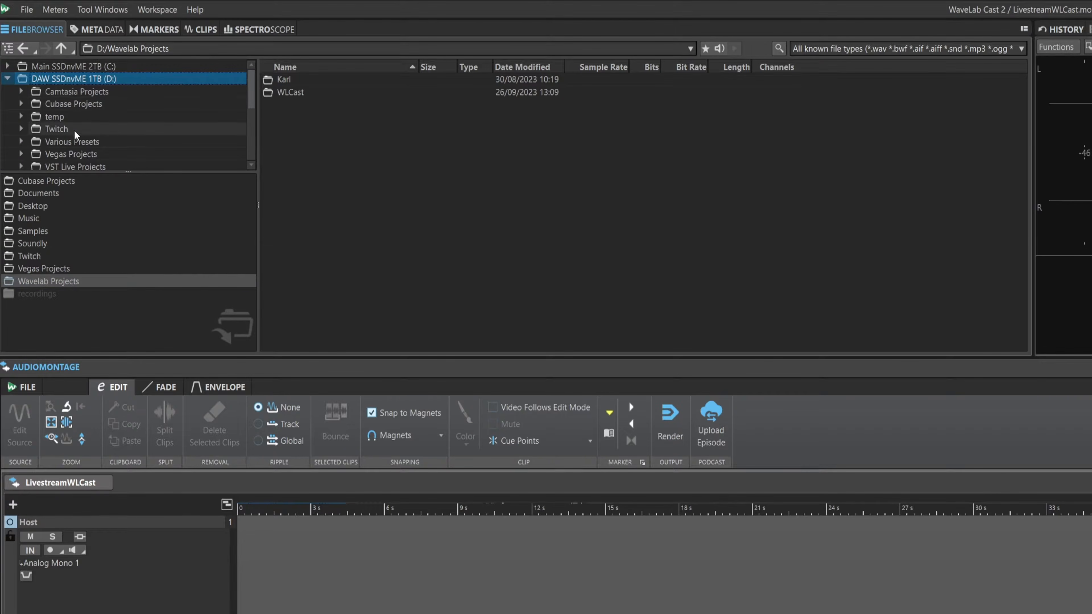
{"action": "scroll", "coordinate": [88, 146], "scroll_direction": "down", "scroll_amount": 1}
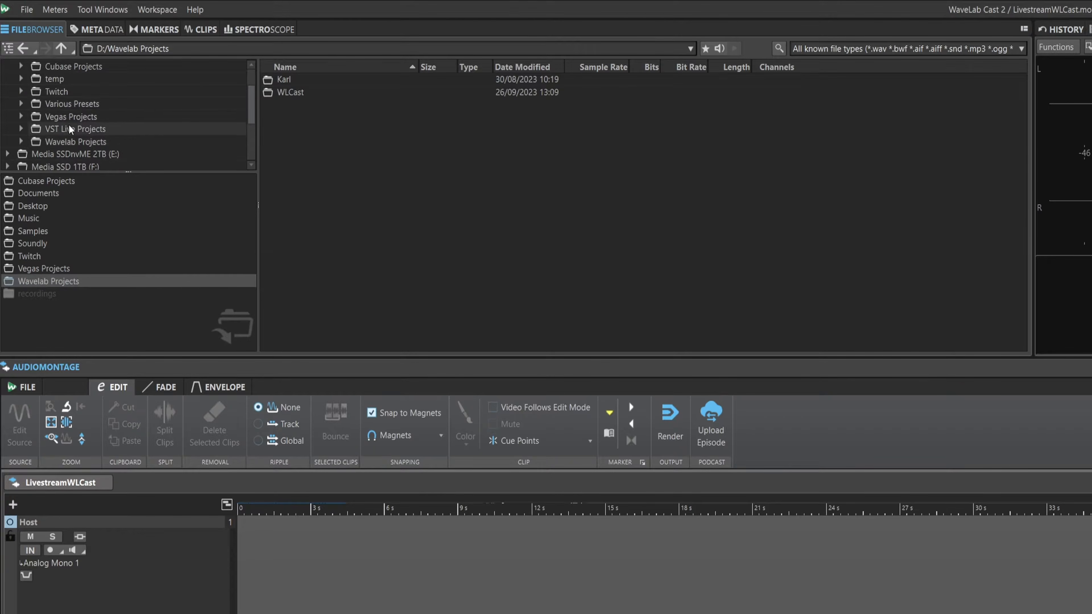
{"action": "left_click", "coordinate": [68, 108]}
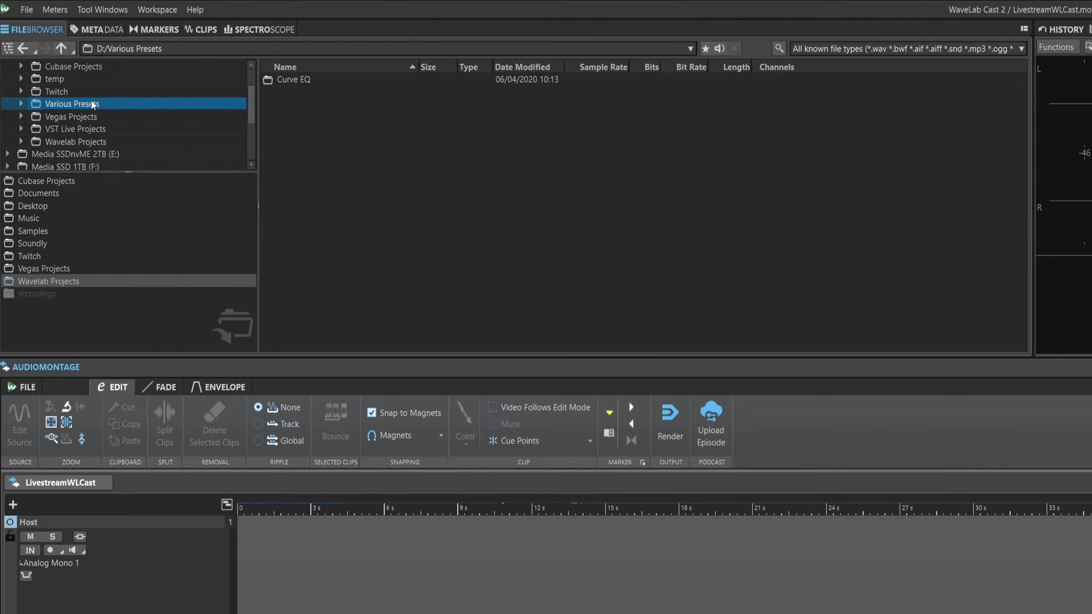
{"action": "right_click", "coordinate": [114, 107]}
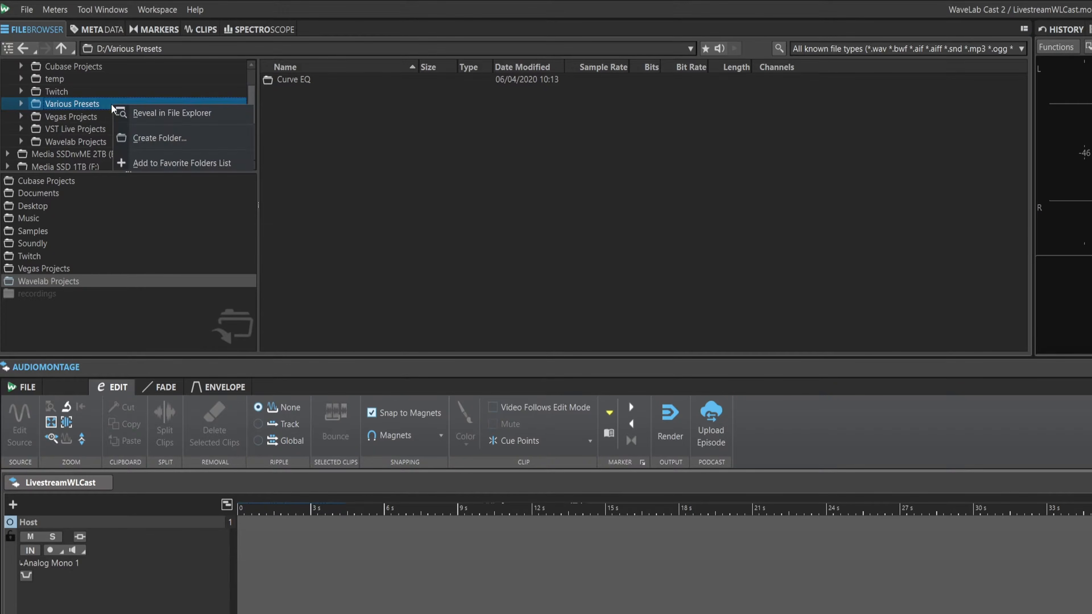
{"action": "left_click", "coordinate": [169, 162]}
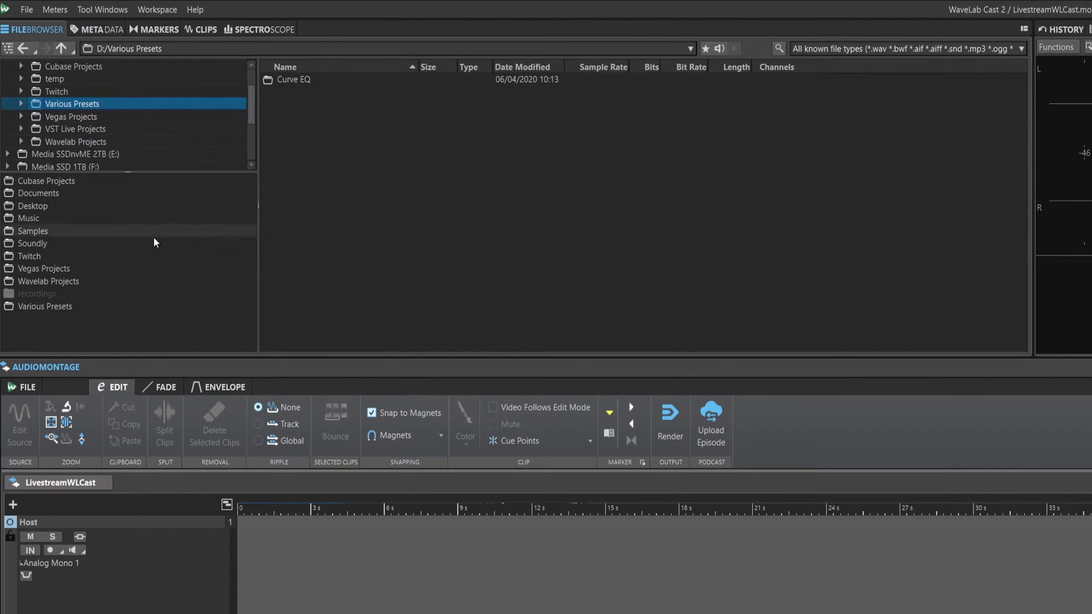
Open the Various Presets folder from the favourites and remove it from the favourite folders list.
{"action": "left_click", "coordinate": [63, 305]}
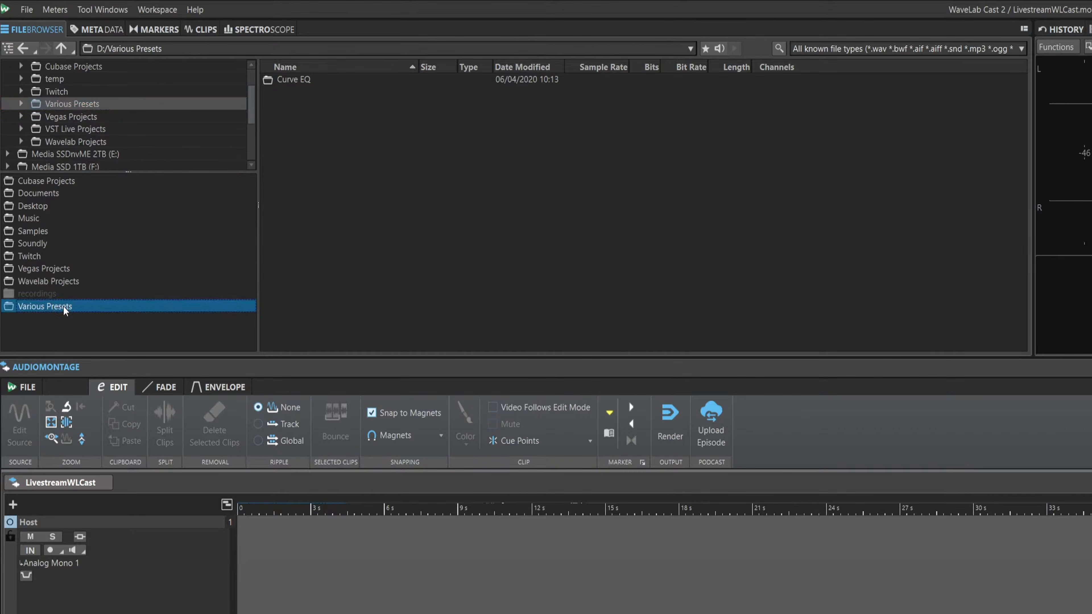
{"action": "right_click", "coordinate": [63, 306]}
{"action": "left_click", "coordinate": [107, 328]}
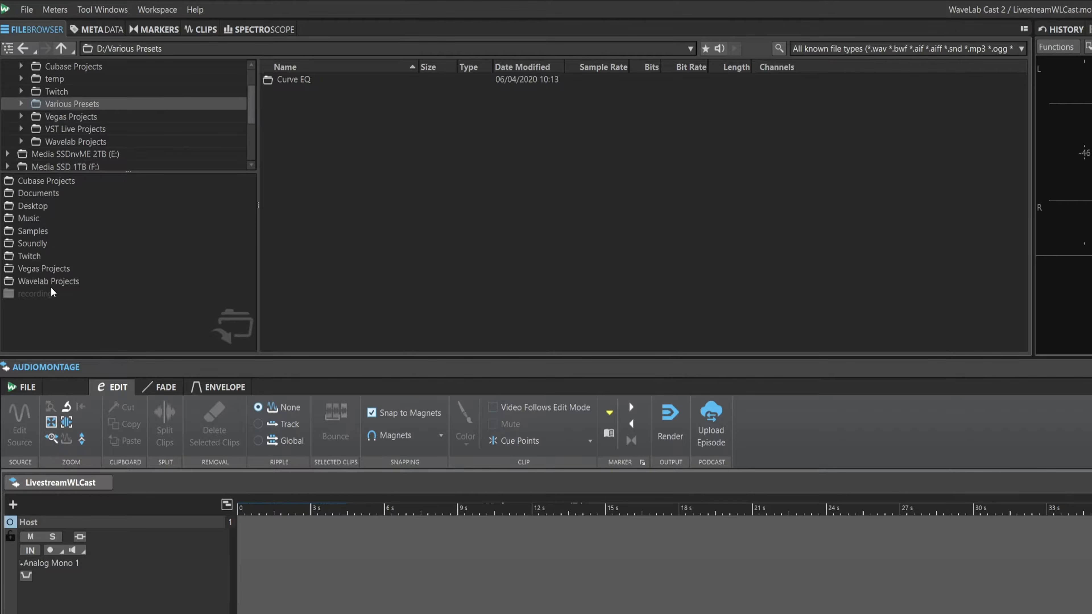
Browse the favourites through Vegas Projects, Soundly, Music, Documents and Cubase Projects, ending in Wavelab Projects.
{"action": "left_click", "coordinate": [33, 268]}
{"action": "left_click", "coordinate": [42, 280]}
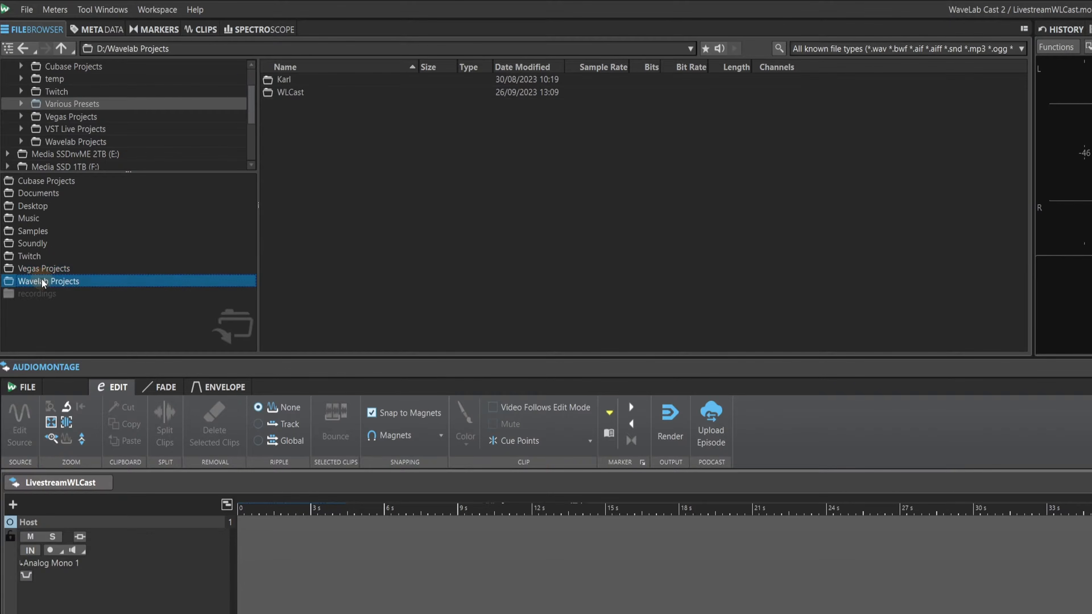
{"action": "left_click", "coordinate": [29, 239]}
{"action": "left_click", "coordinate": [29, 217]}
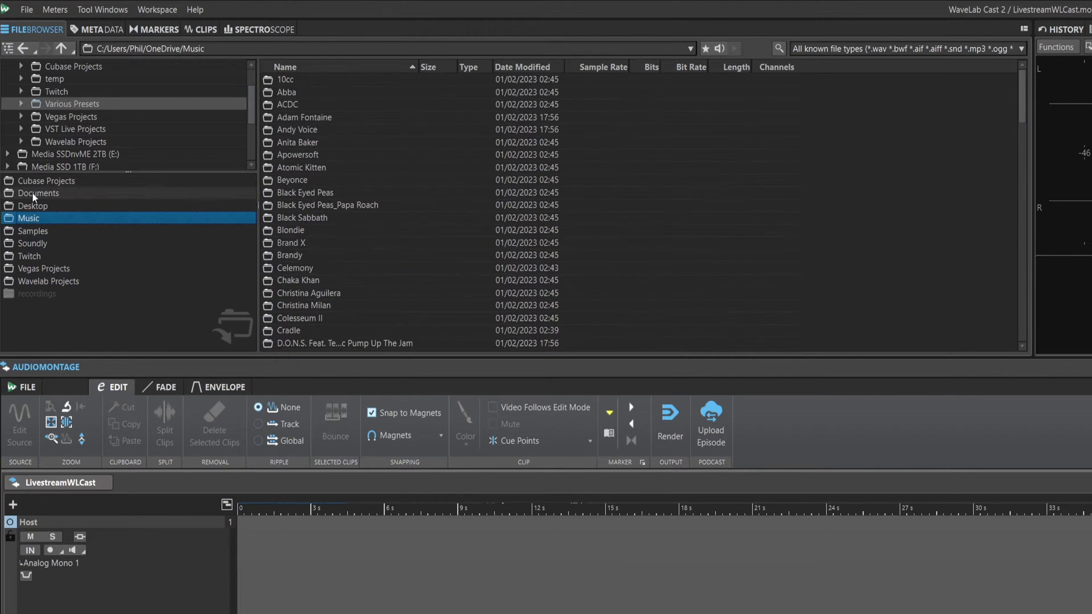
{"action": "left_click", "coordinate": [43, 192]}
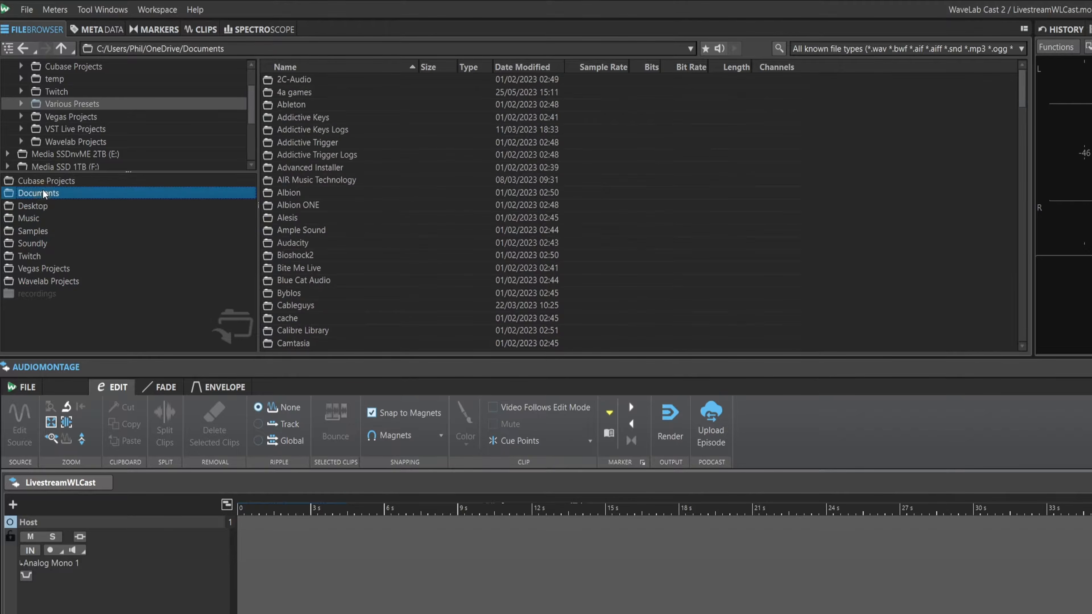
{"action": "left_click", "coordinate": [39, 181]}
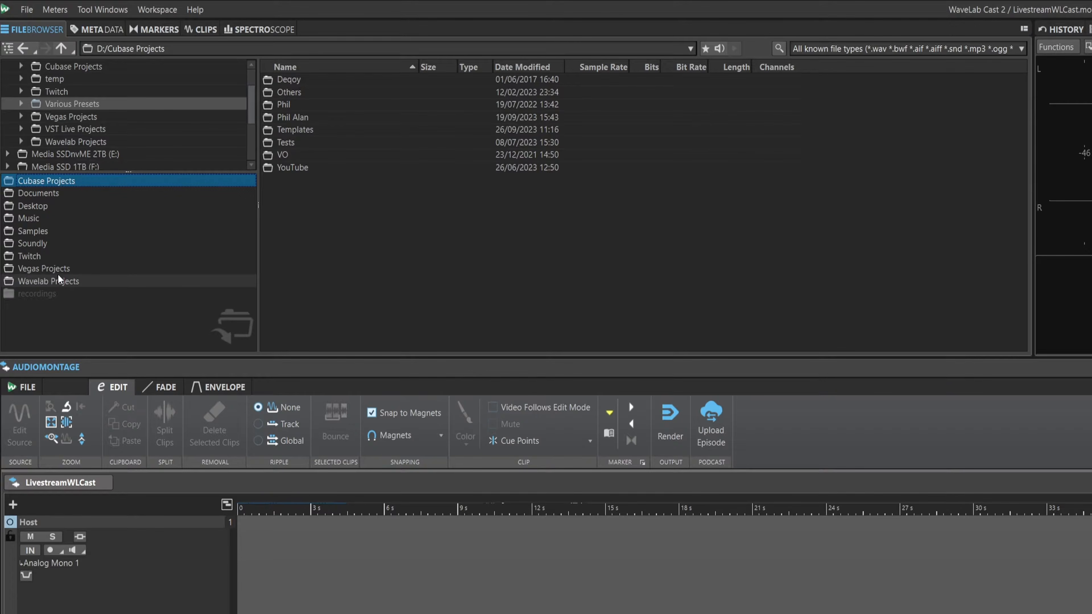
{"action": "left_click", "coordinate": [51, 282]}
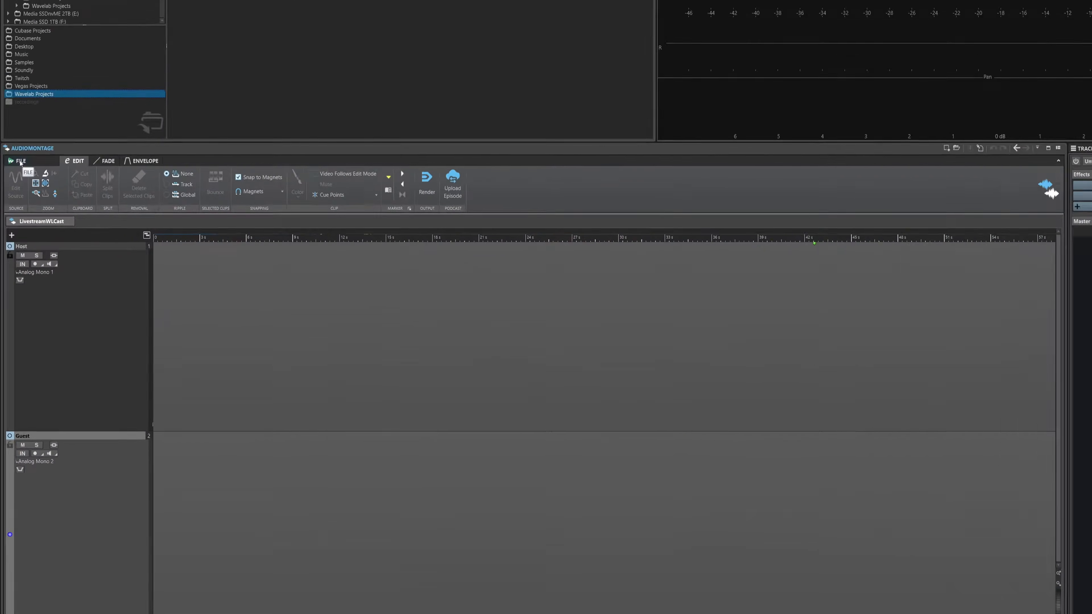
Examine the global preferences for general, display, audio, formats and options, and open the shortcut preferences.
{"action": "left_click", "coordinate": [17, 202]}
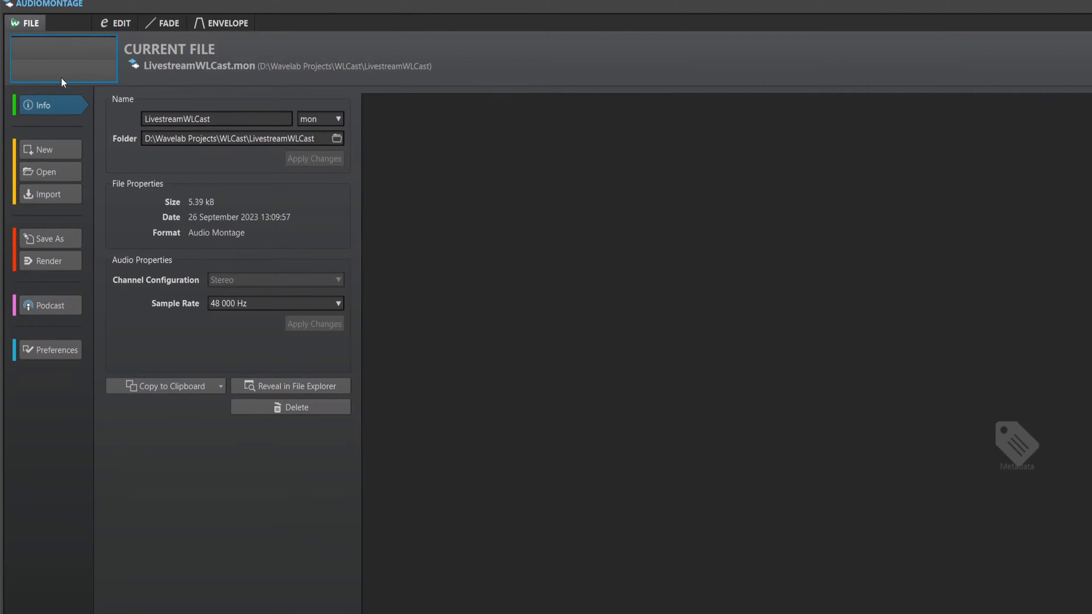
{"action": "left_click", "coordinate": [50, 349]}
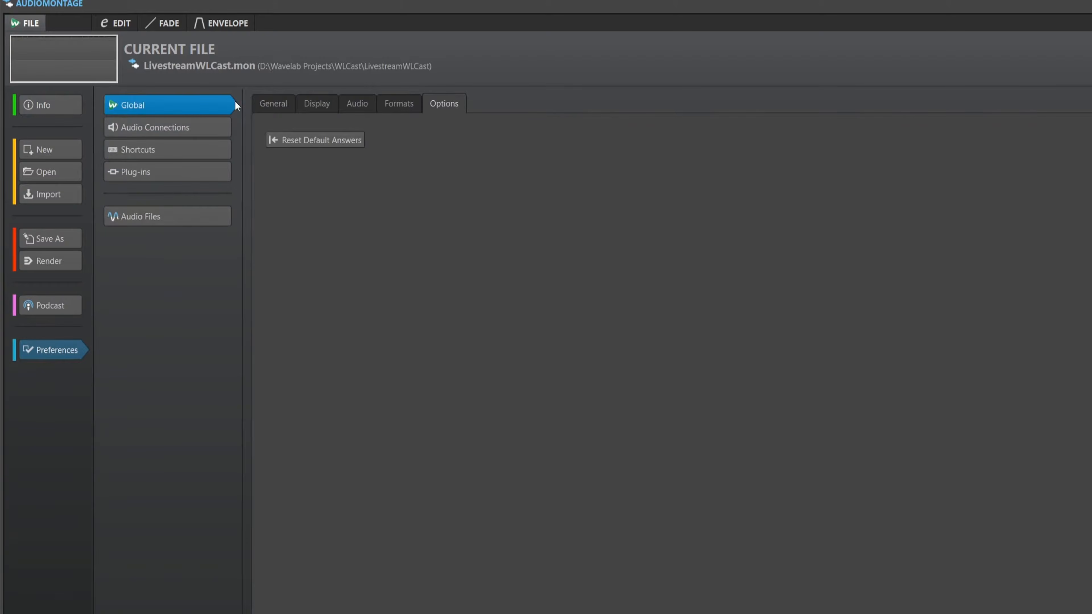
{"action": "left_click", "coordinate": [270, 102]}
{"action": "left_click", "coordinate": [308, 103]}
{"action": "left_click", "coordinate": [357, 103]}
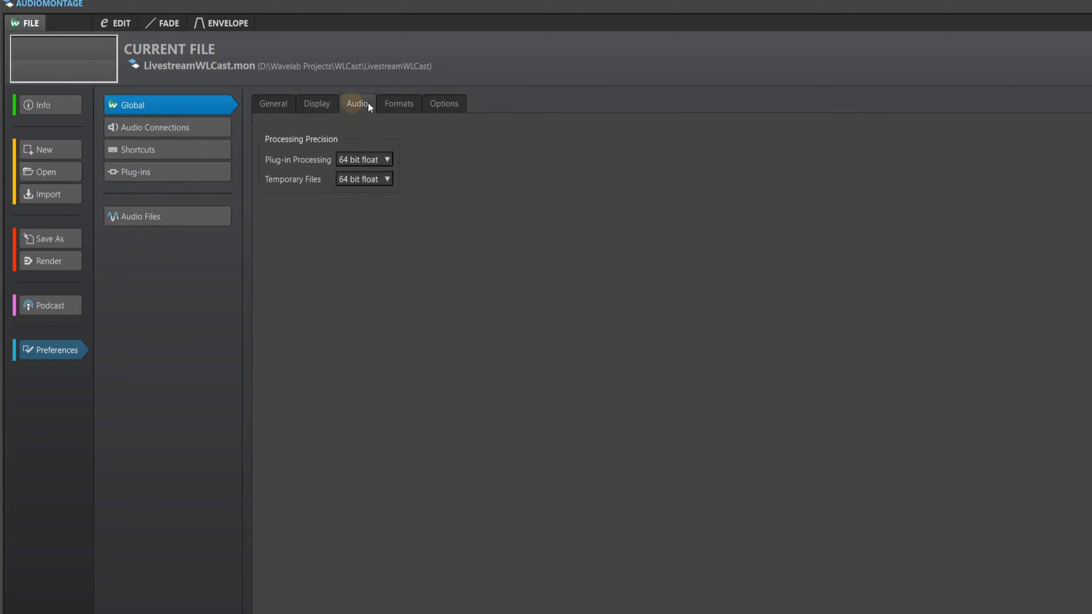
{"action": "left_click", "coordinate": [399, 103]}
{"action": "left_click", "coordinate": [431, 103]}
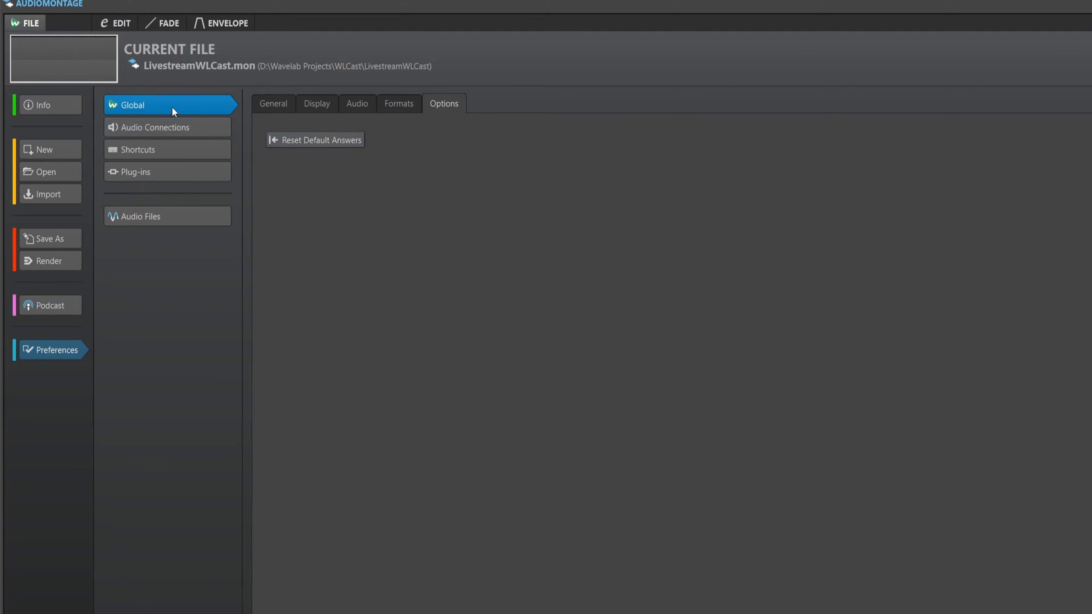
{"action": "left_click", "coordinate": [173, 156]}
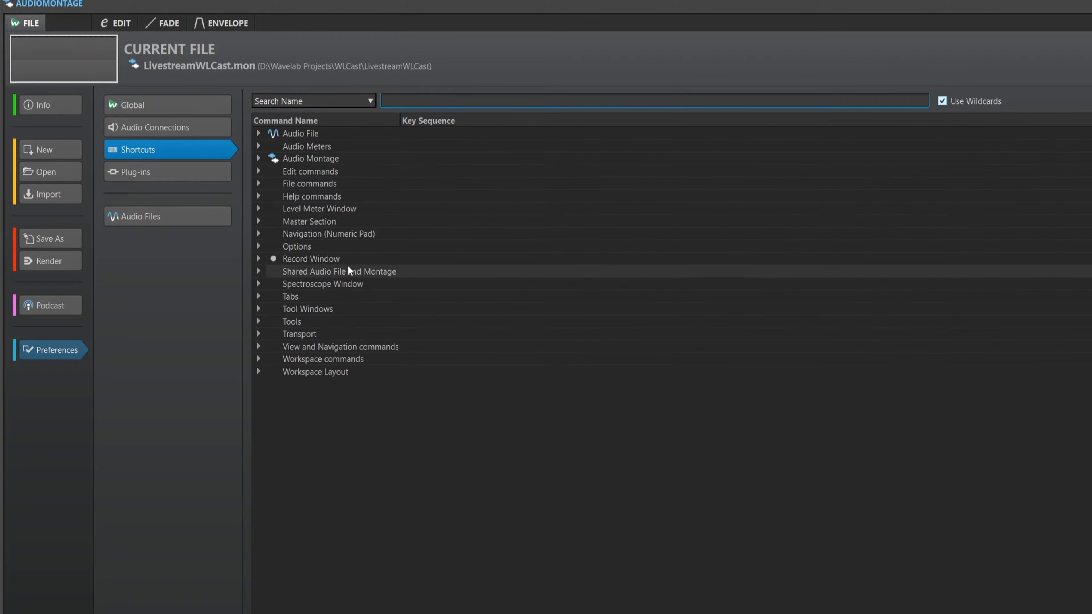
Examine the plug-in and audio file preferences, and open the audio connections settings.
{"action": "left_click", "coordinate": [167, 172]}
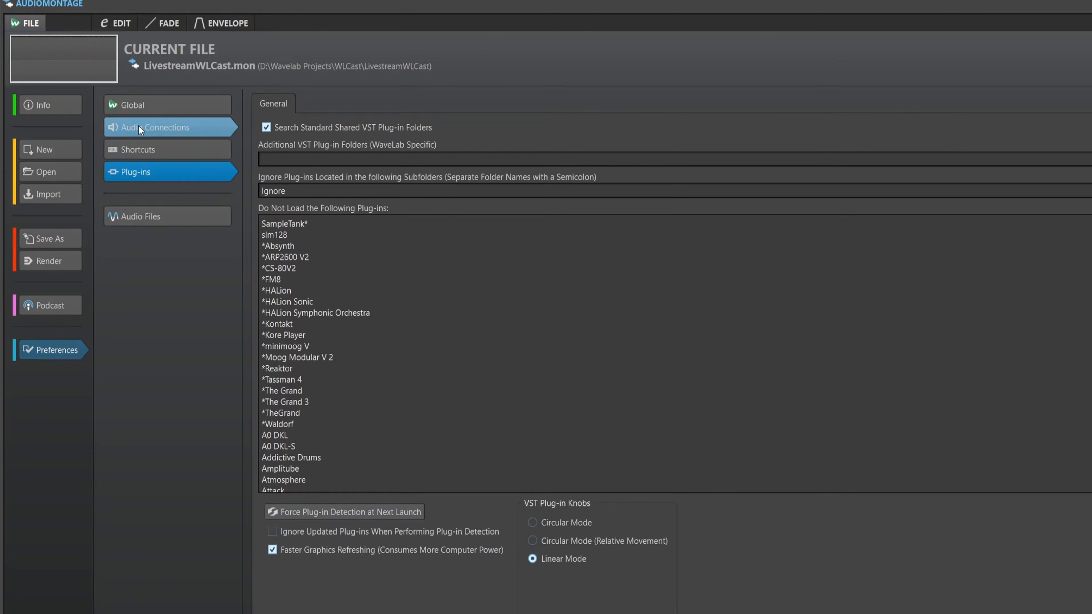
{"action": "left_click", "coordinate": [142, 215]}
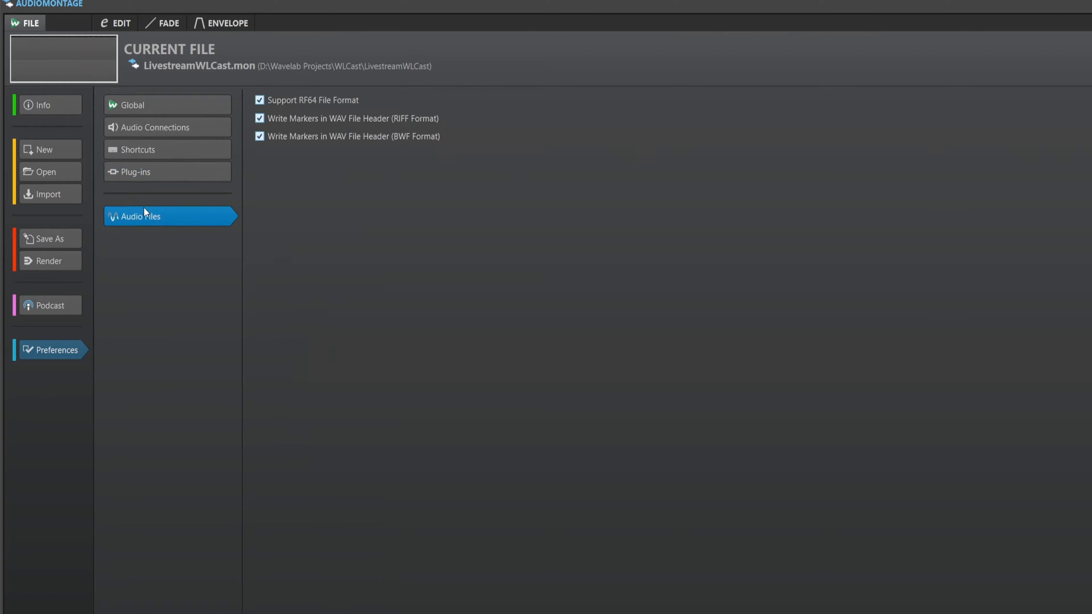
{"action": "left_click", "coordinate": [173, 129]}
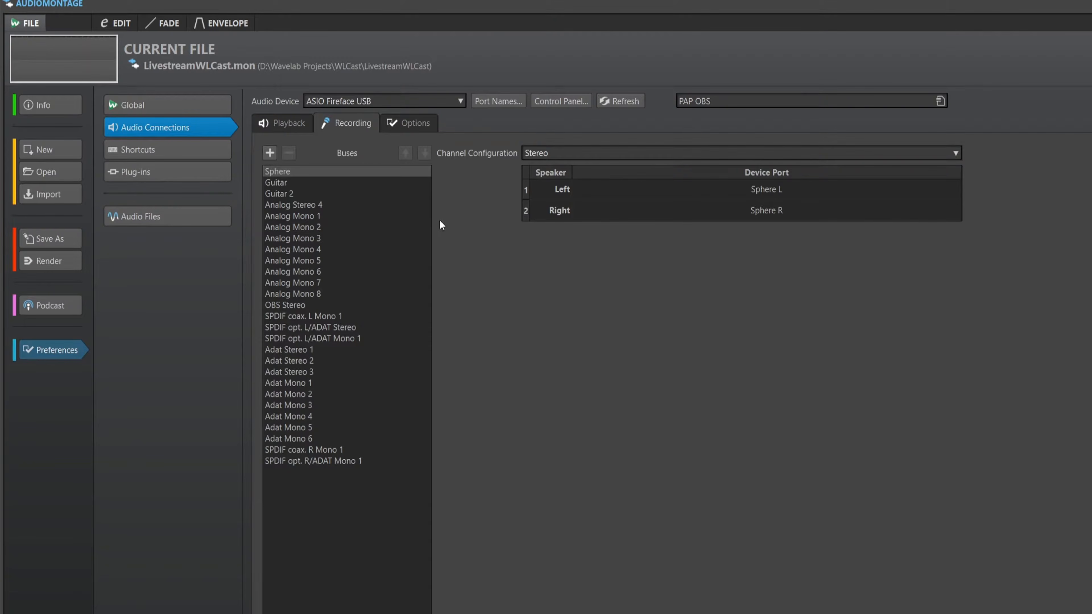
Review the input and output audio port names of the ASIO Fireface USB device.
{"action": "left_click", "coordinate": [495, 102]}
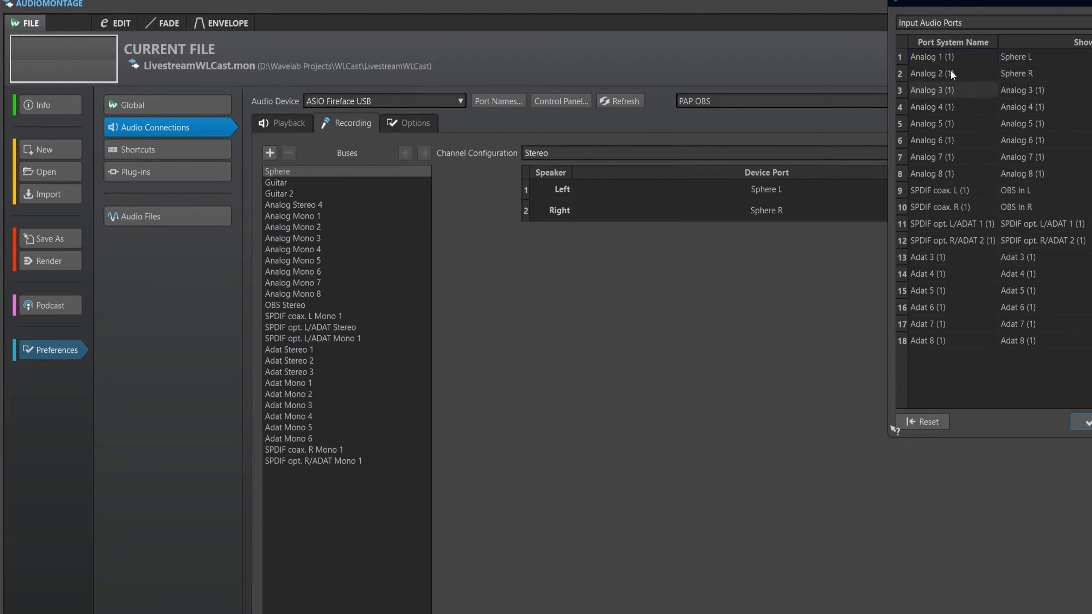
{"action": "left_click", "coordinate": [1016, 25]}
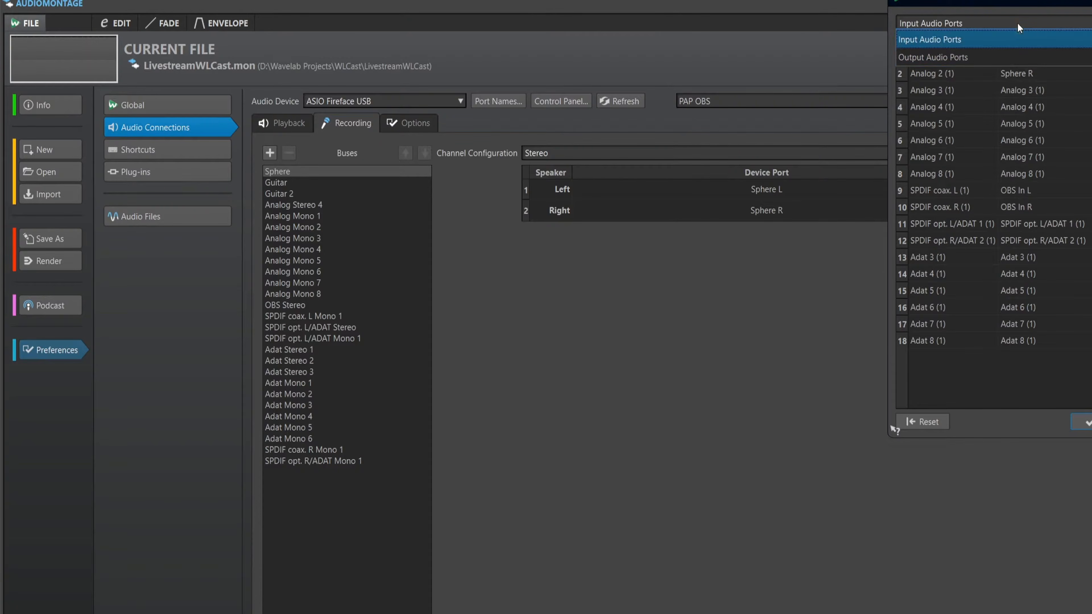
{"action": "left_click", "coordinate": [959, 53]}
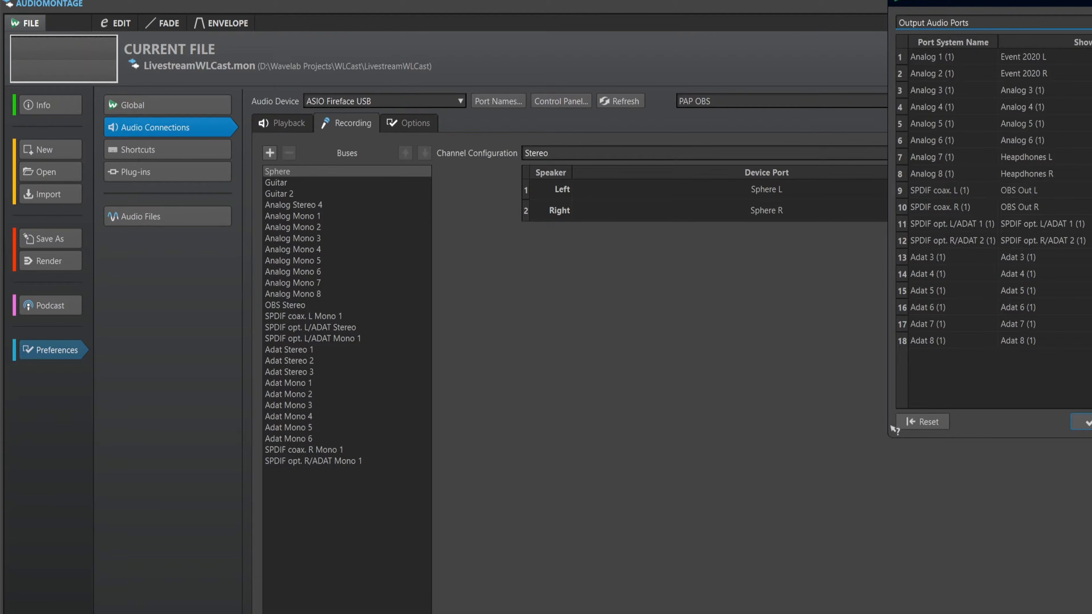
{"action": "left_click", "coordinate": [1082, 421]}
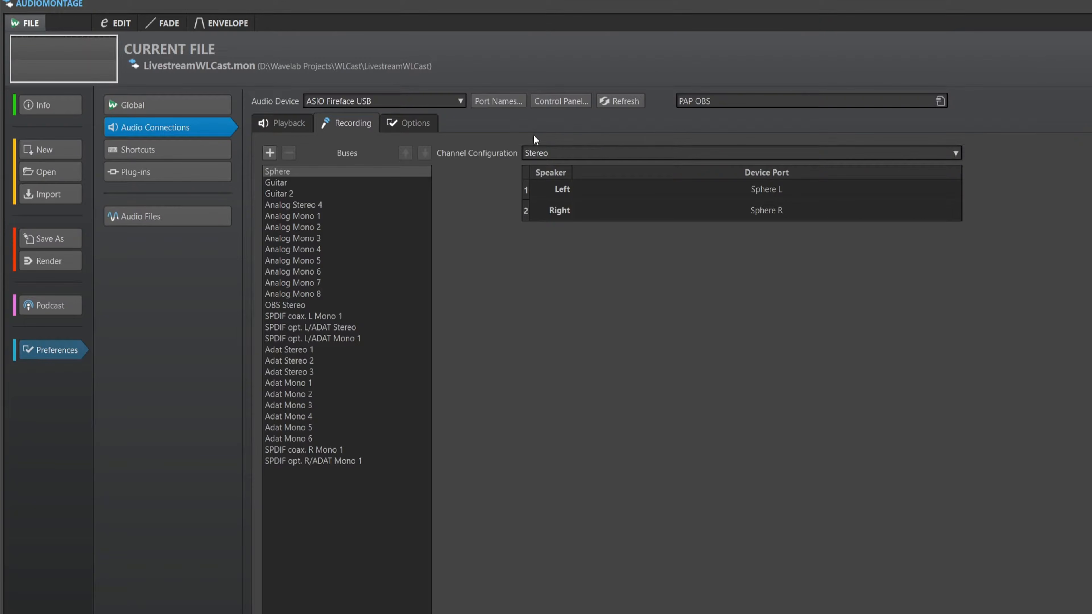
Review the playback and recording connections, including the port choices for the left playback speaker and the saved connection presets.
{"action": "left_click", "coordinate": [290, 124]}
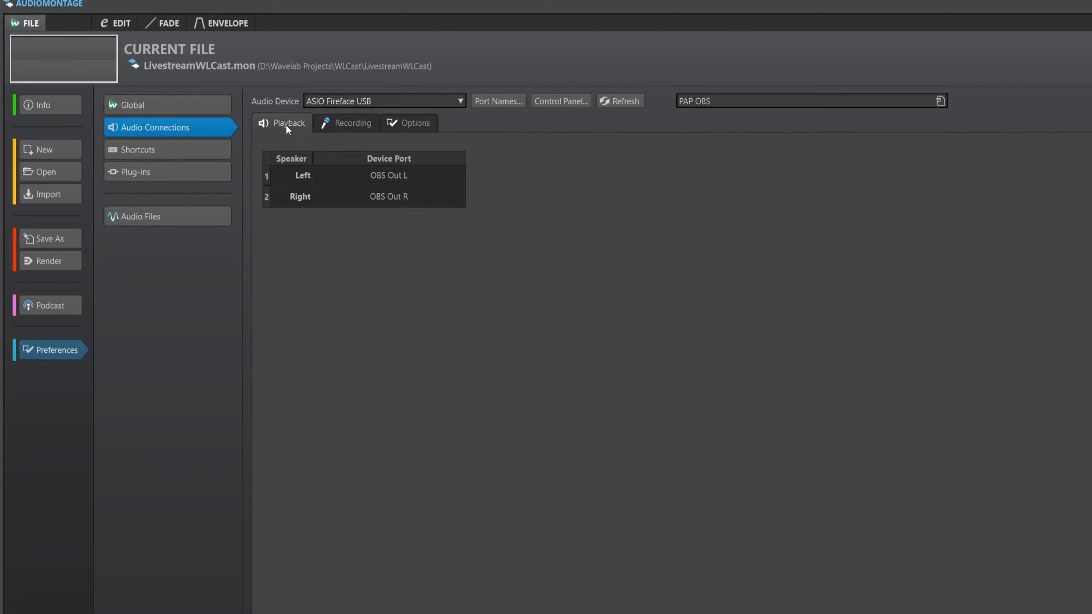
{"action": "left_click", "coordinate": [396, 178]}
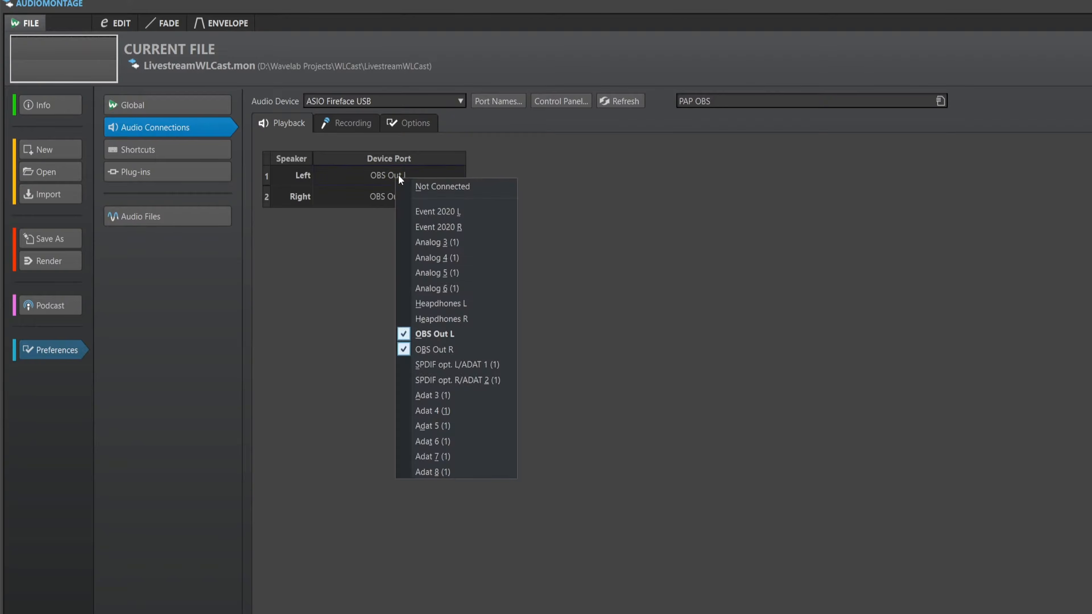
{"action": "left_click", "coordinate": [625, 306]}
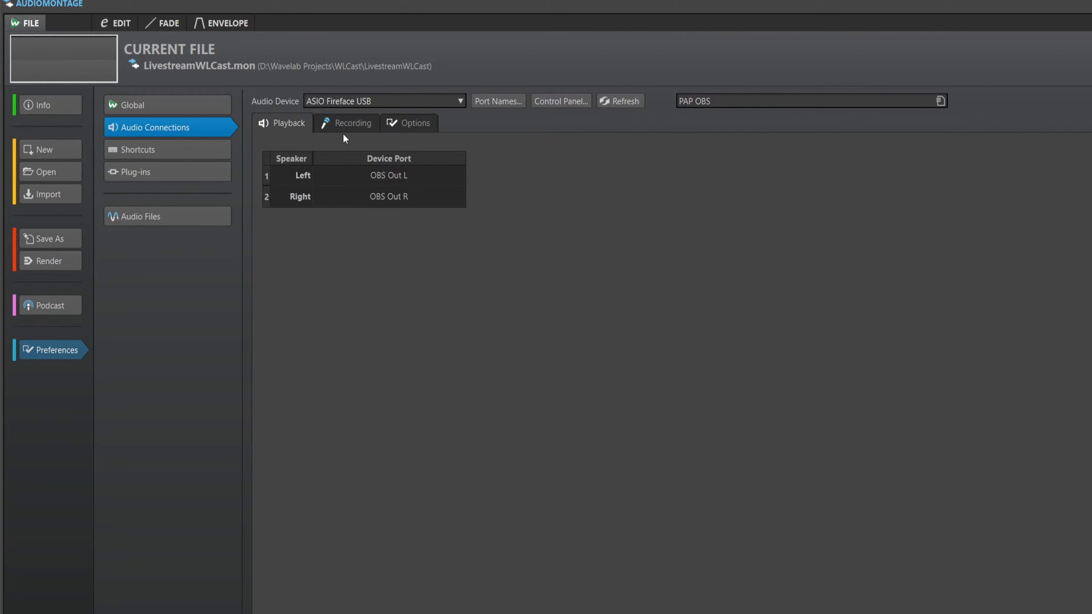
{"action": "left_click", "coordinate": [335, 126]}
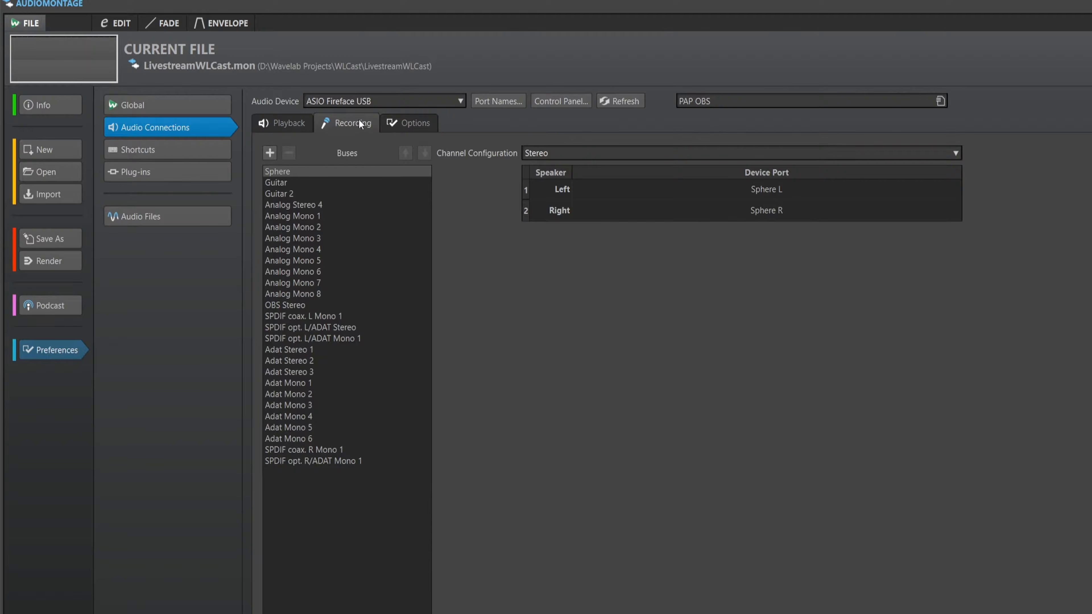
{"action": "left_click", "coordinate": [798, 101]}
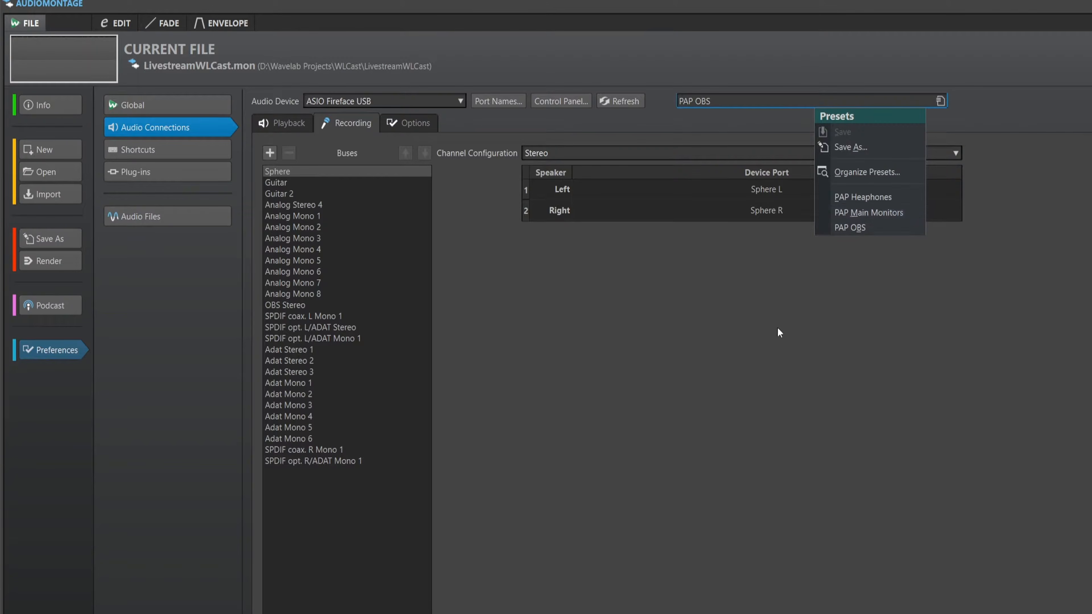
{"action": "left_click", "coordinate": [758, 354]}
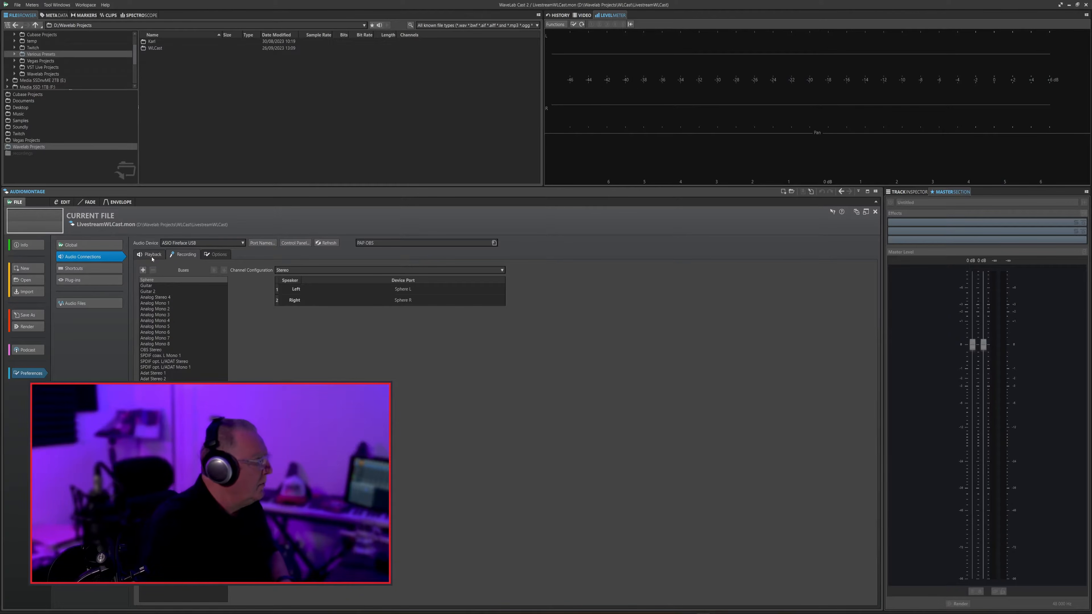
Leave the audio connections preferences and return to the LivestreamWLCast montage's editing view.
{"action": "left_click", "coordinate": [35, 225]}
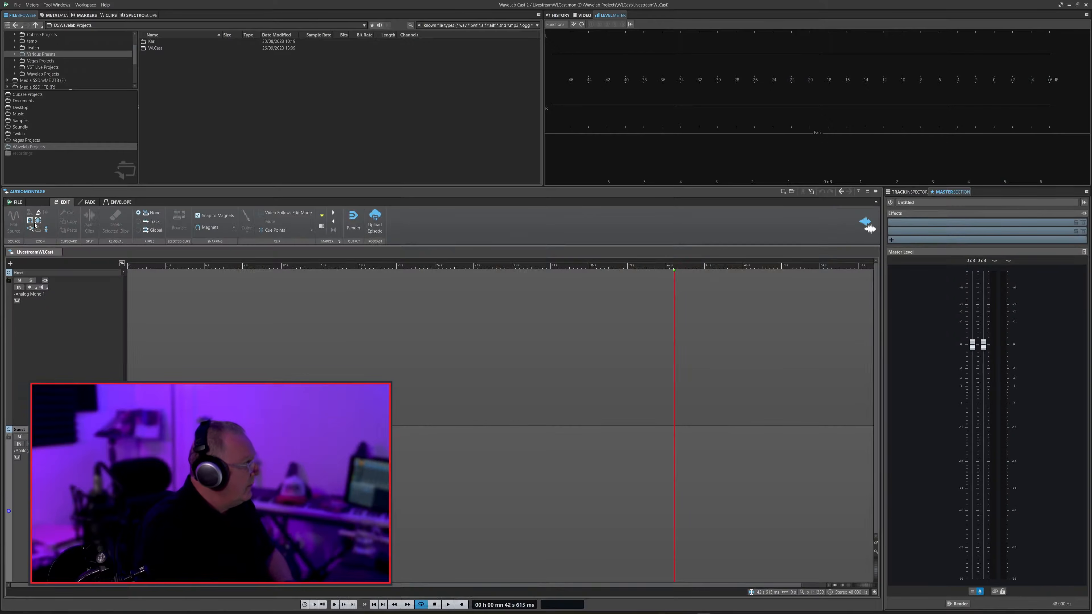
{"action": "left_click", "coordinate": [16, 202]}
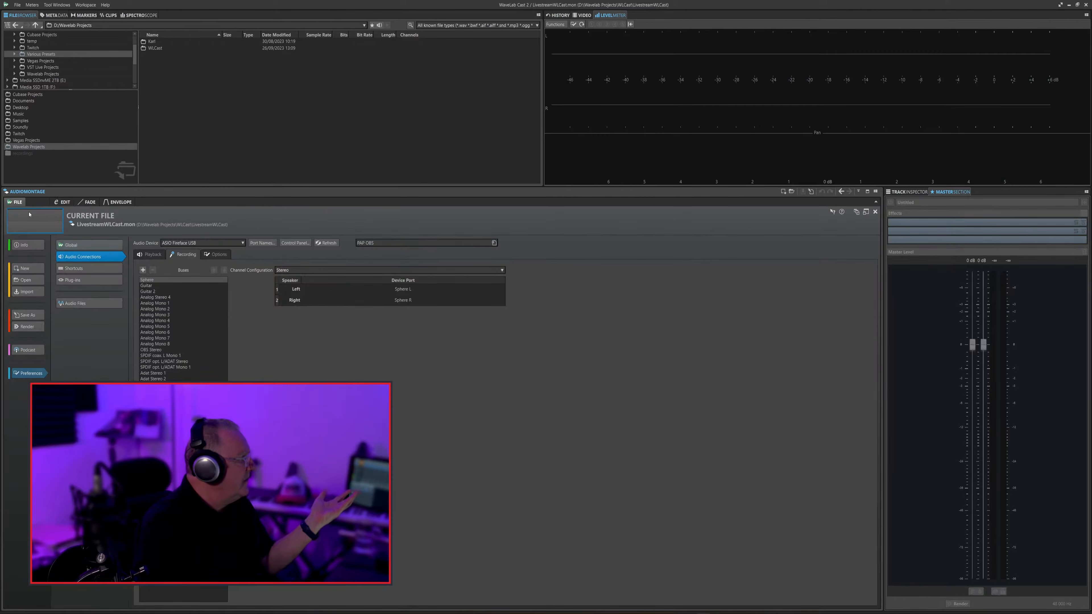
{"action": "left_click", "coordinate": [33, 222]}
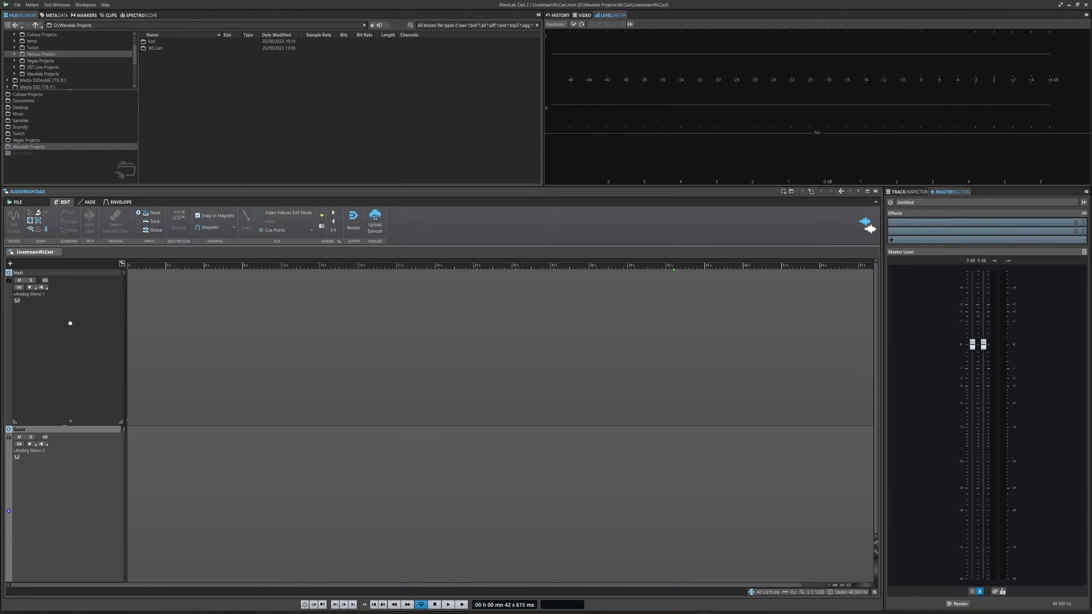
Rename the Host track with the host's first name.
{"action": "left_click", "coordinate": [30, 273]}
{"action": "double_click", "coordinate": [30, 274]}
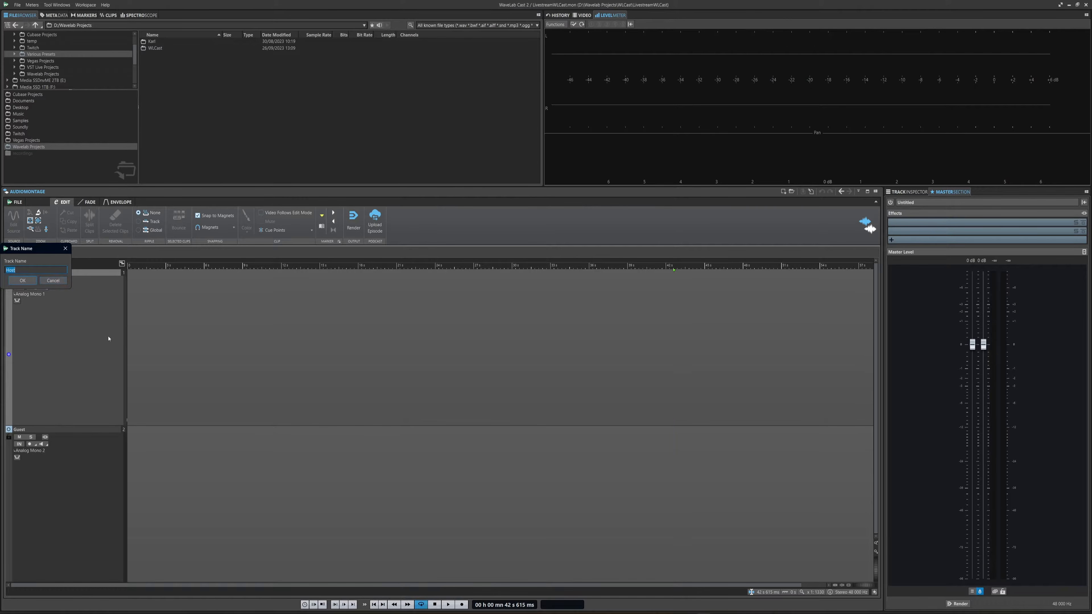
{"action": "type", "text": "Phil"}
{"action": "key", "text": "Return"}
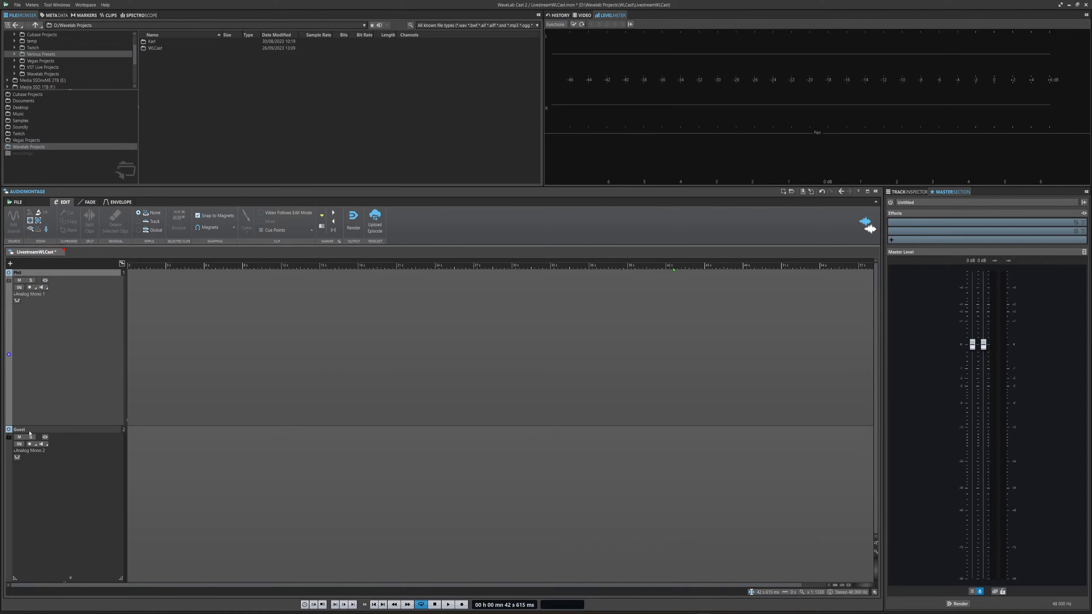
{"action": "left_click", "coordinate": [34, 438]}
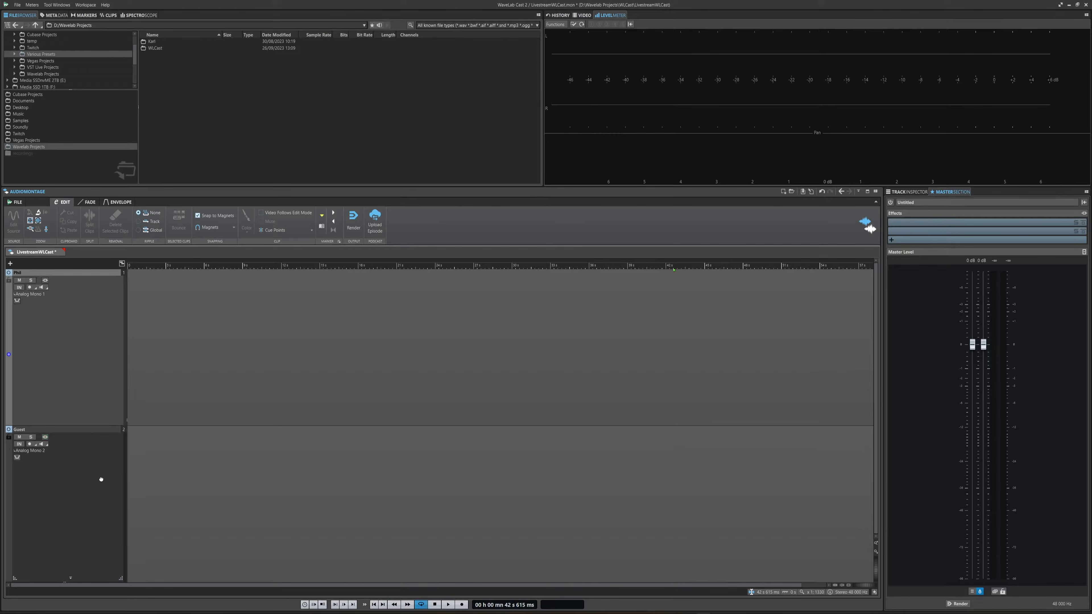
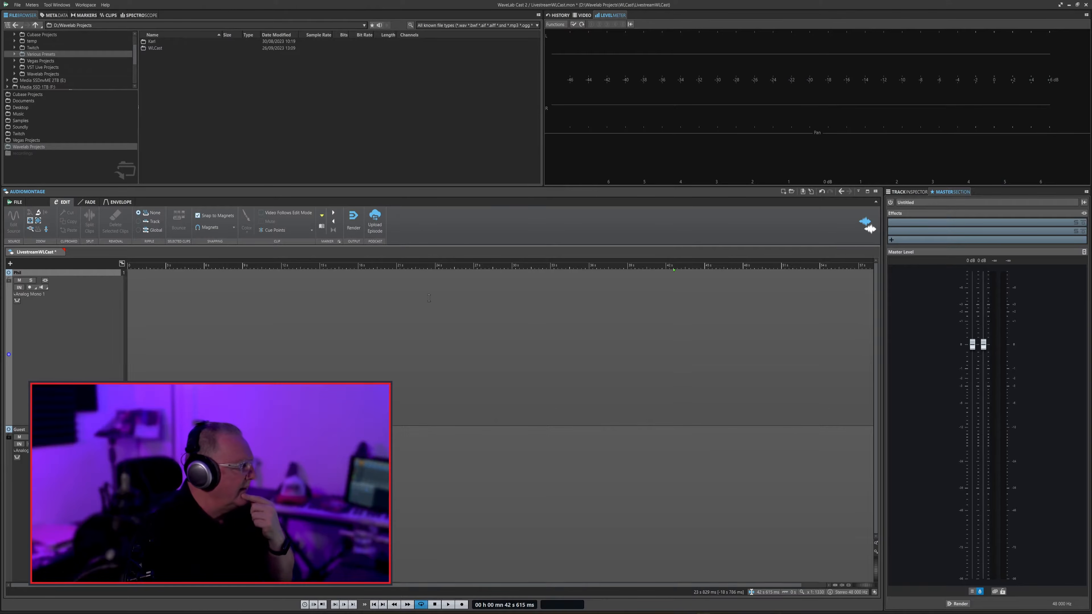
Place the edit cursor at about 21 s 885 ms on the timeline and show the Markers window.
{"action": "mouse_move", "coordinate": [404, 265]}
{"action": "left_mouse_down"}
{"action": "mouse_move", "coordinate": [670, 266]}
{"action": "mouse_move", "coordinate": [373, 264]}
{"action": "mouse_move", "coordinate": [399, 260]}
{"action": "left_mouse_up"}
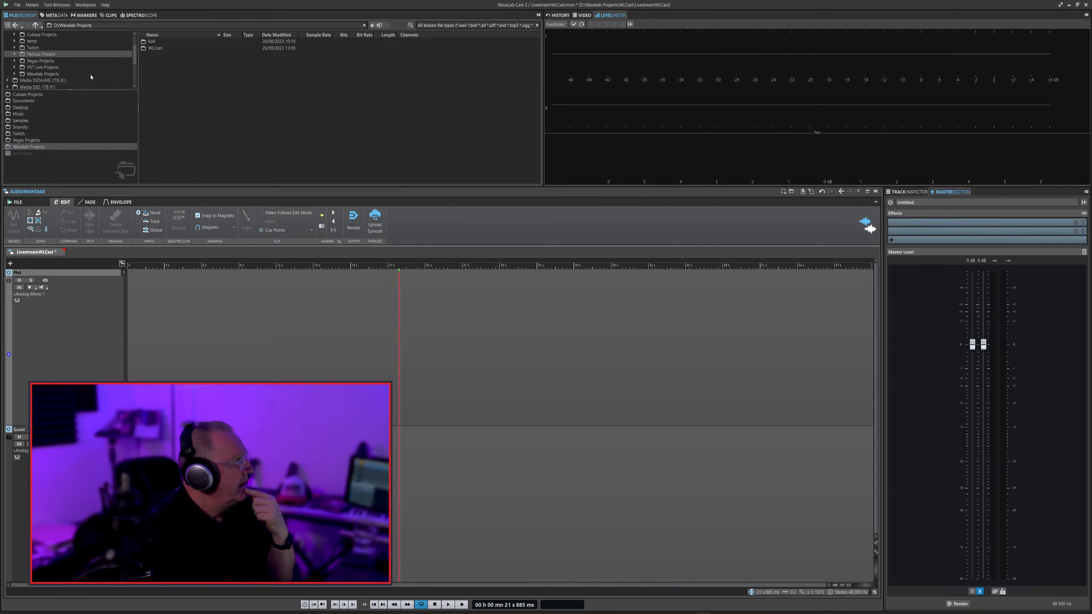
{"action": "left_click", "coordinate": [81, 16]}
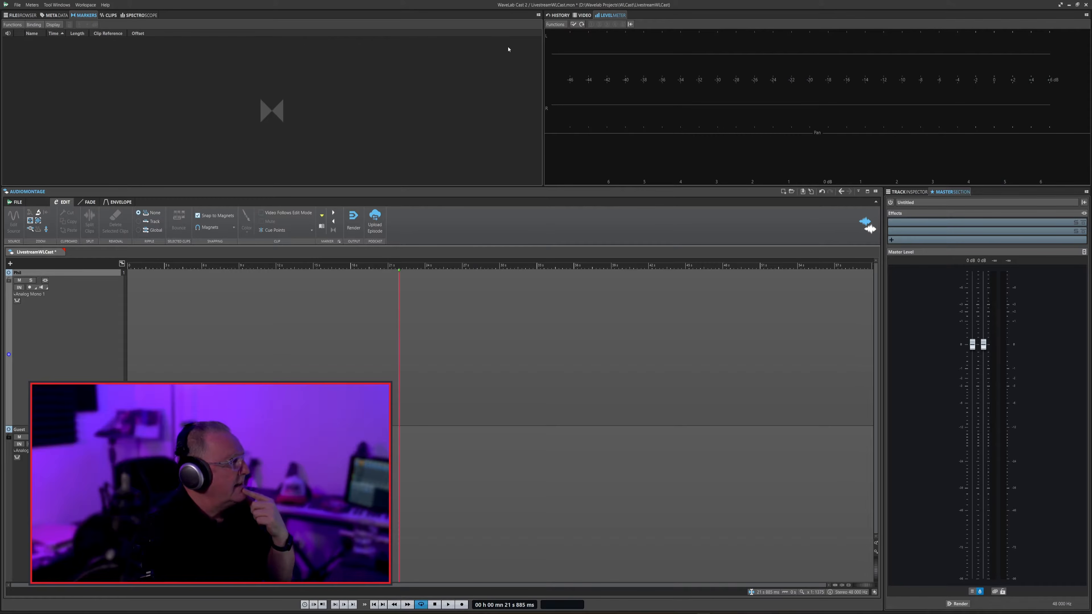
{"action": "left_click", "coordinate": [538, 16]}
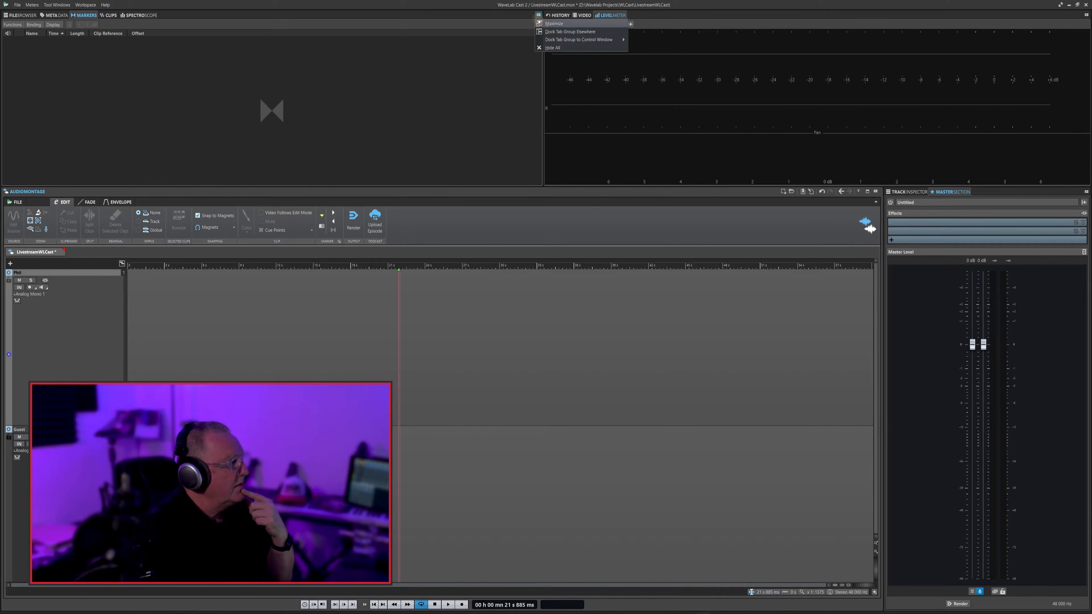
{"action": "left_click", "coordinate": [463, 19]}
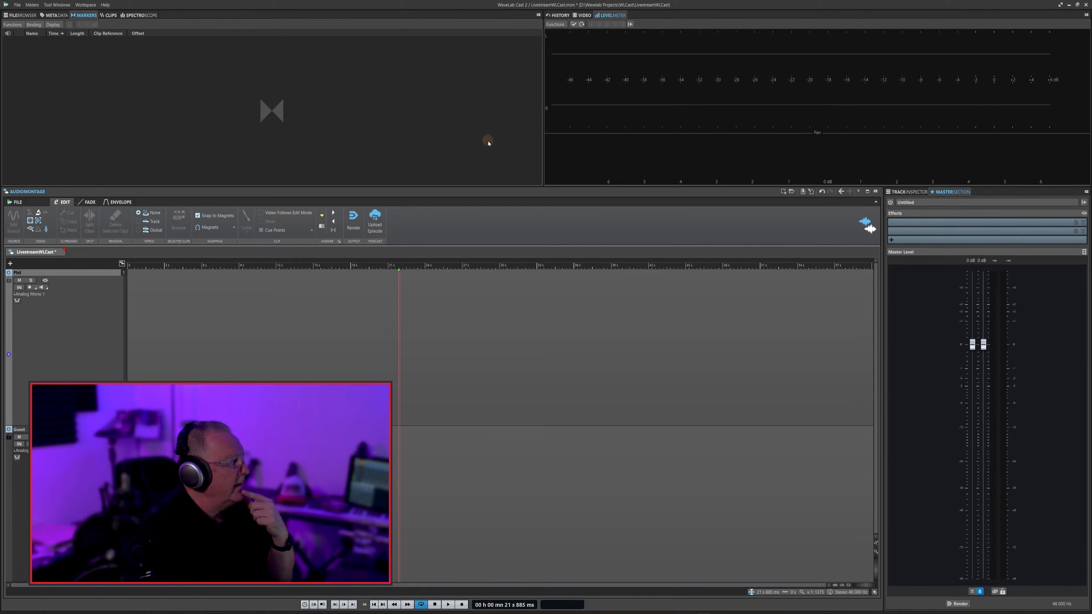
Undock the Markers window, make it narrower and float it over the file browser, with the file list shown behind it.
{"action": "left_click_drag", "start_coordinate": [87, 16], "coordinate": [534, 233]}
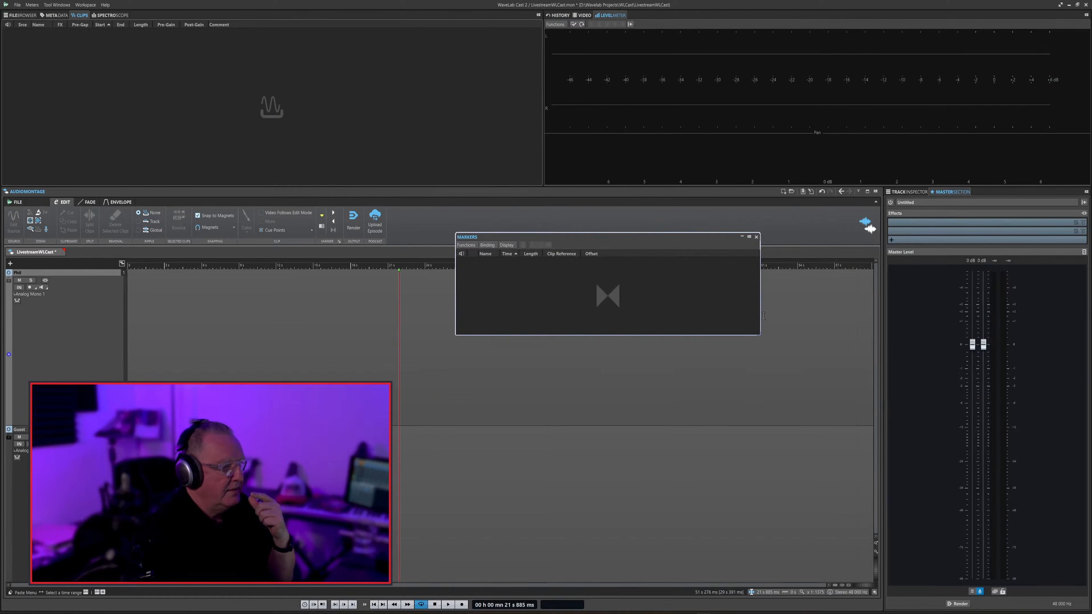
{"action": "left_click_drag", "start_coordinate": [759, 309], "coordinate": [717, 308]}
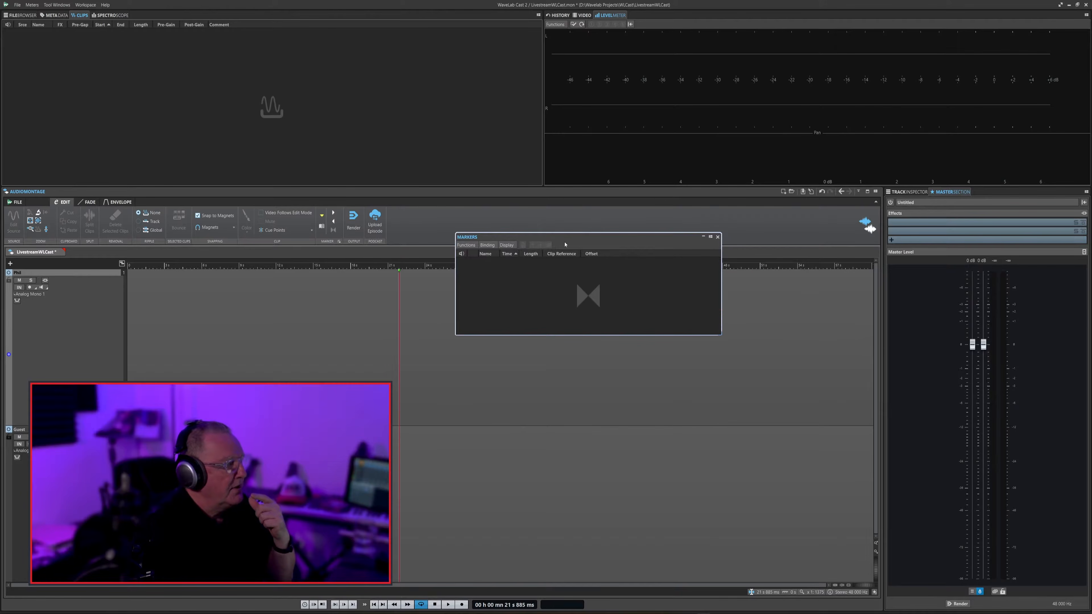
{"action": "left_click_drag", "start_coordinate": [582, 238], "coordinate": [415, 77]}
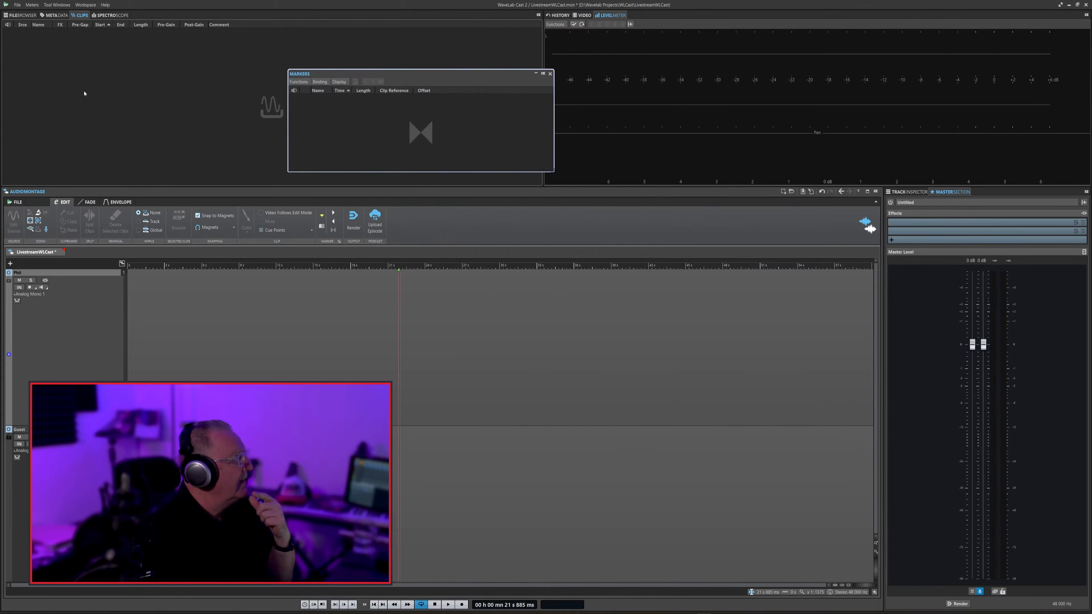
{"action": "left_click", "coordinate": [19, 15]}
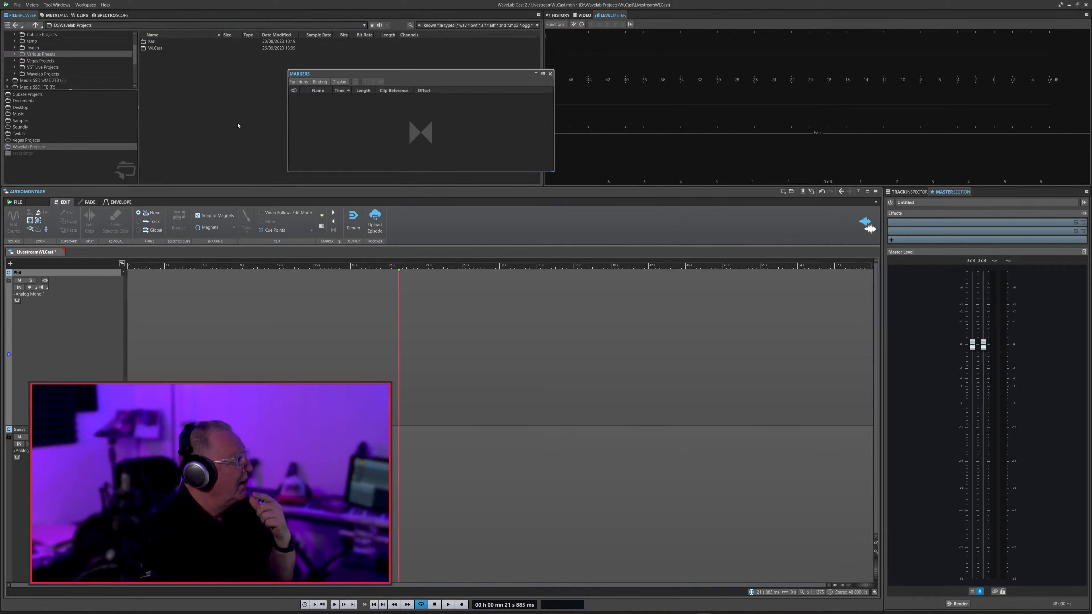
{"action": "left_click_drag", "start_coordinate": [453, 74], "coordinate": [429, 83]}
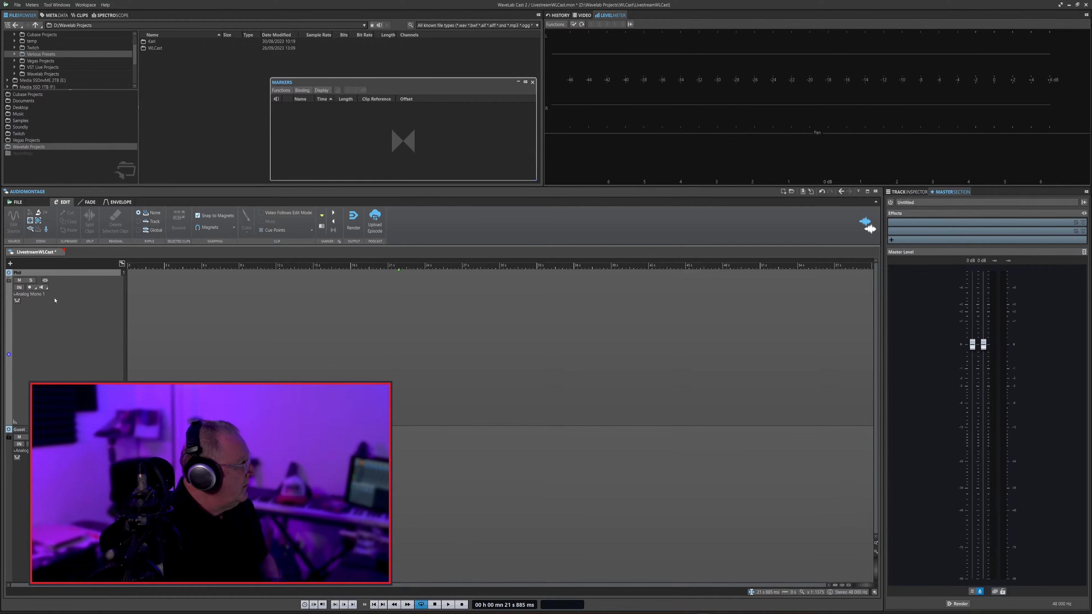
Inspect the audio input choices of the first track and try its mute and solo switches.
{"action": "left_click", "coordinate": [30, 295]}
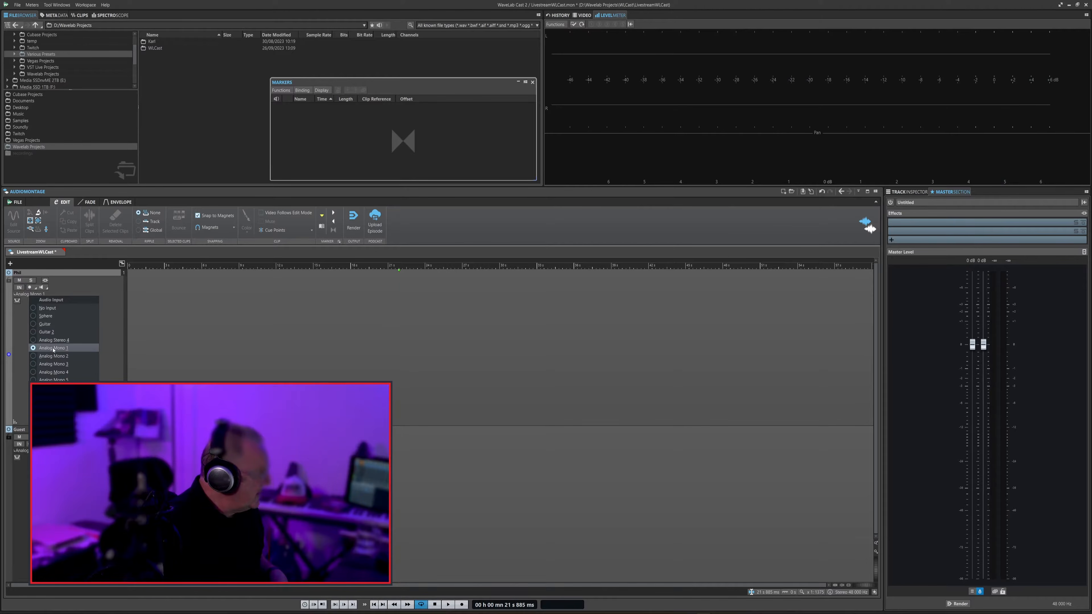
{"action": "left_click", "coordinate": [106, 326]}
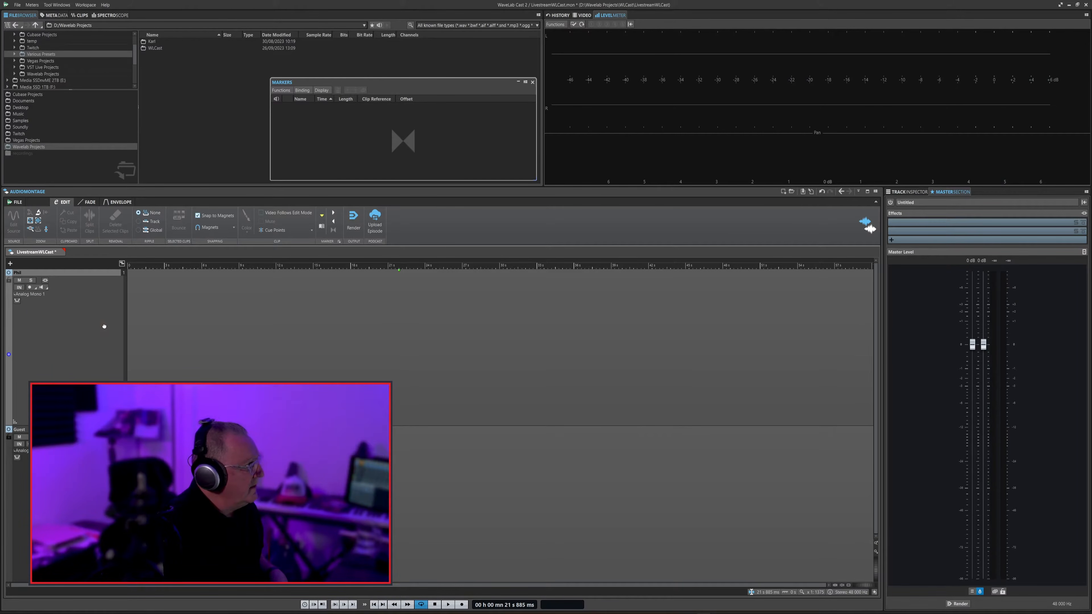
{"action": "left_click", "coordinate": [19, 281]}
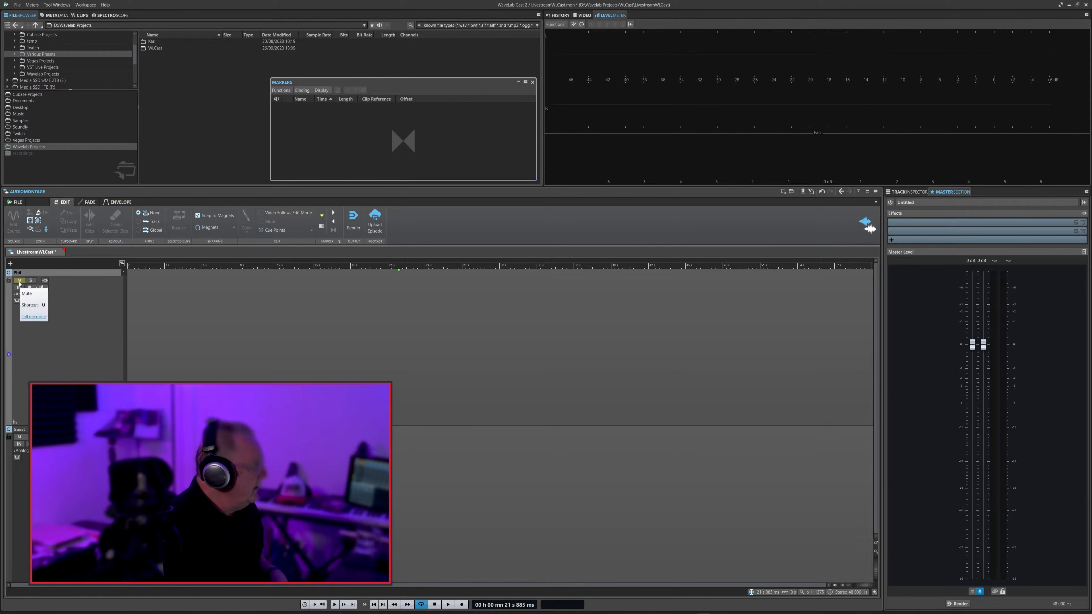
{"action": "left_click", "coordinate": [30, 281]}
{"action": "left_click", "coordinate": [30, 281]}
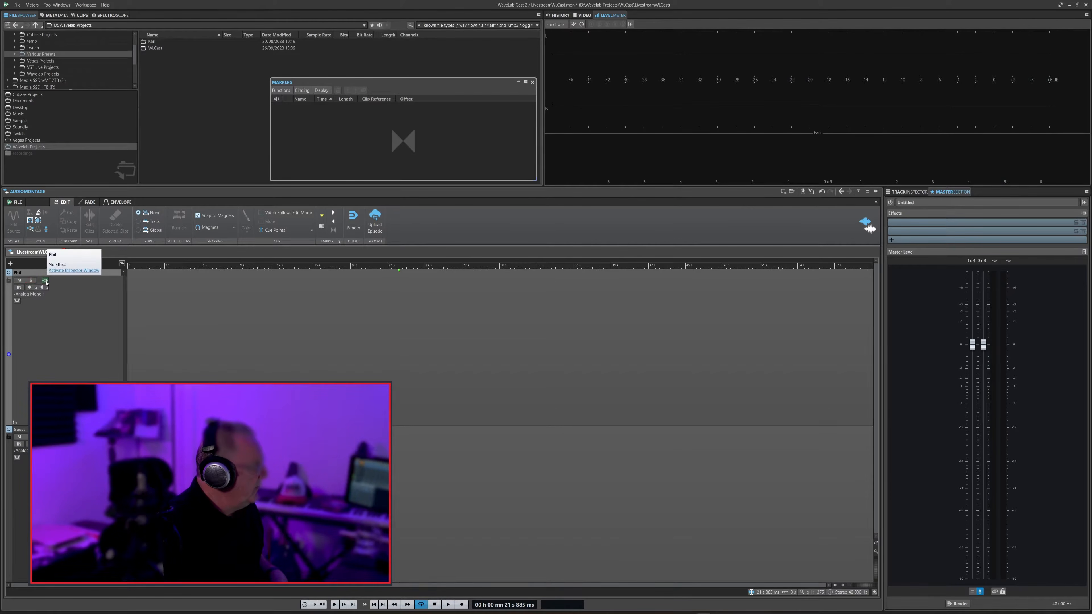
Open the plug-in list for adding an effect to the first track, look through it without choosing one, and return to the Master Section.
{"action": "left_click", "coordinate": [45, 282]}
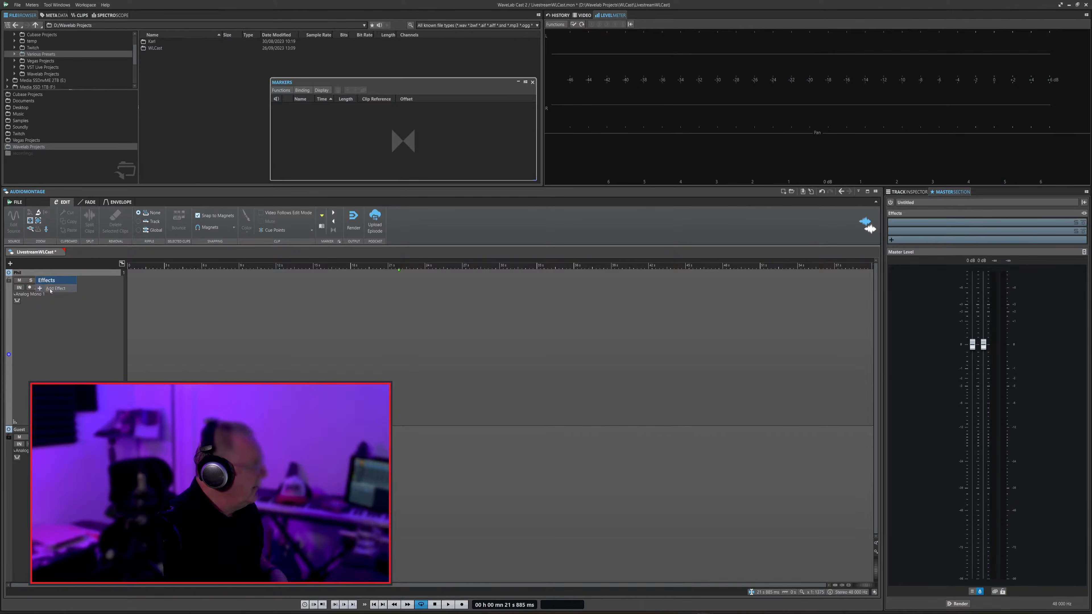
{"action": "left_click", "coordinate": [50, 290]}
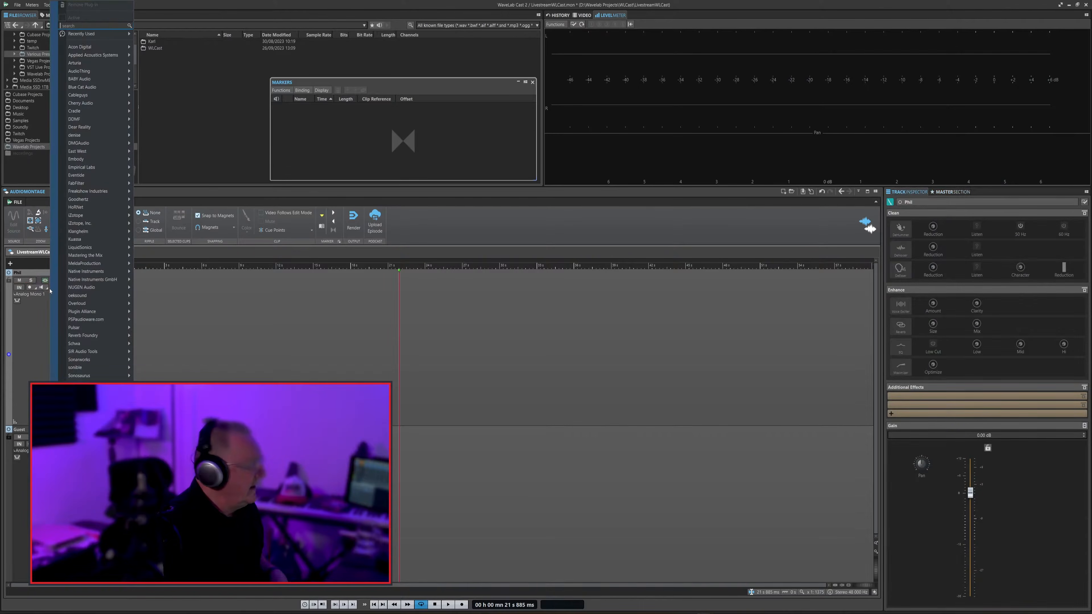
{"action": "left_click", "coordinate": [23, 374]}
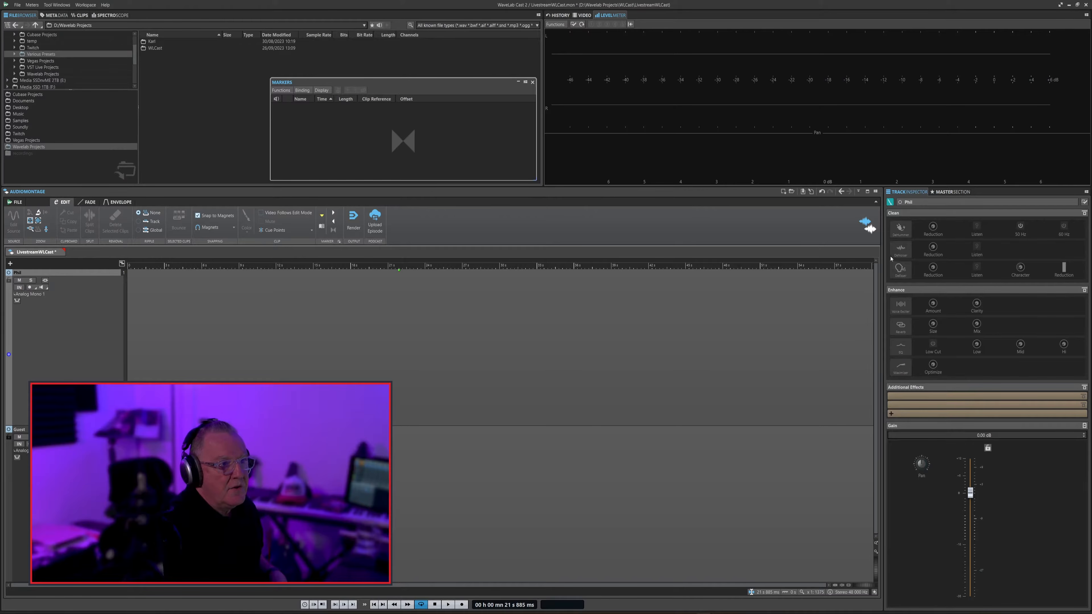
{"action": "left_click", "coordinate": [952, 192]}
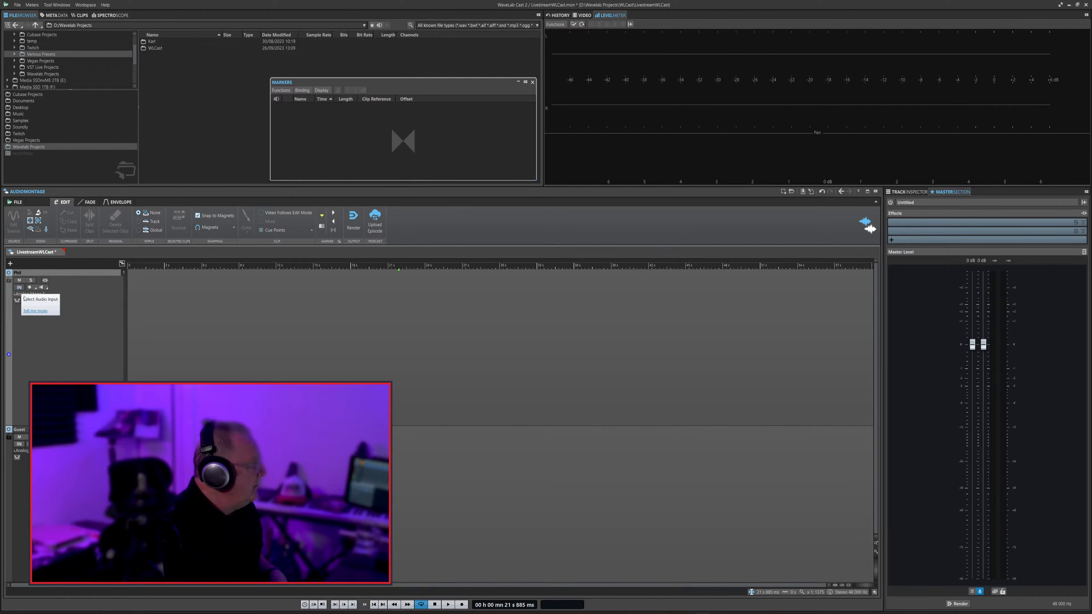
Inspect the first track's audio input, record-enable and monitoring controls.
{"action": "left_click", "coordinate": [20, 287]}
{"action": "left_click", "coordinate": [102, 298]}
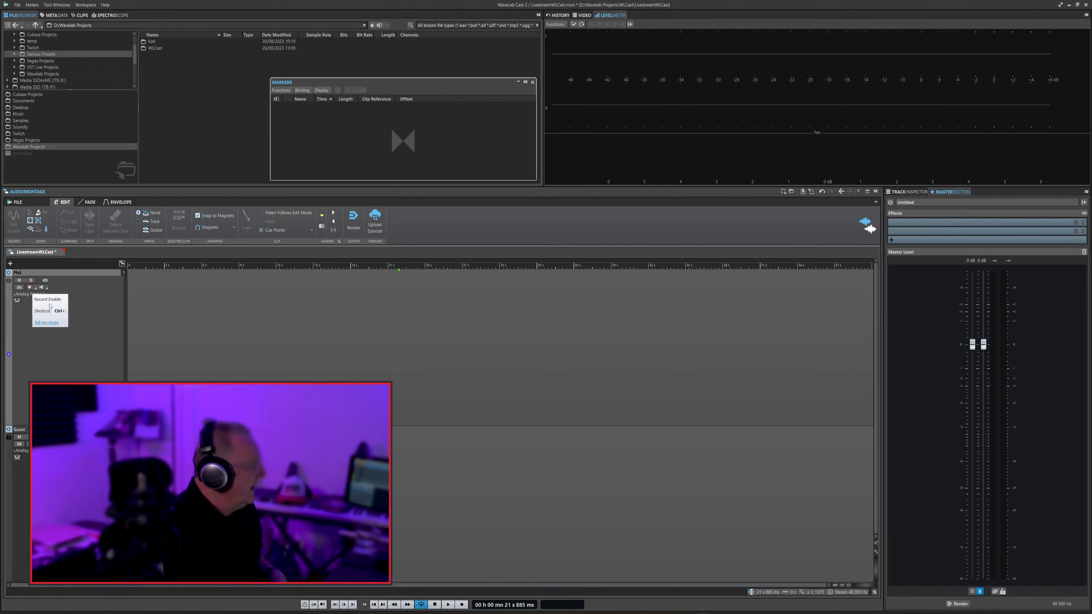
{"action": "left_click", "coordinate": [42, 288]}
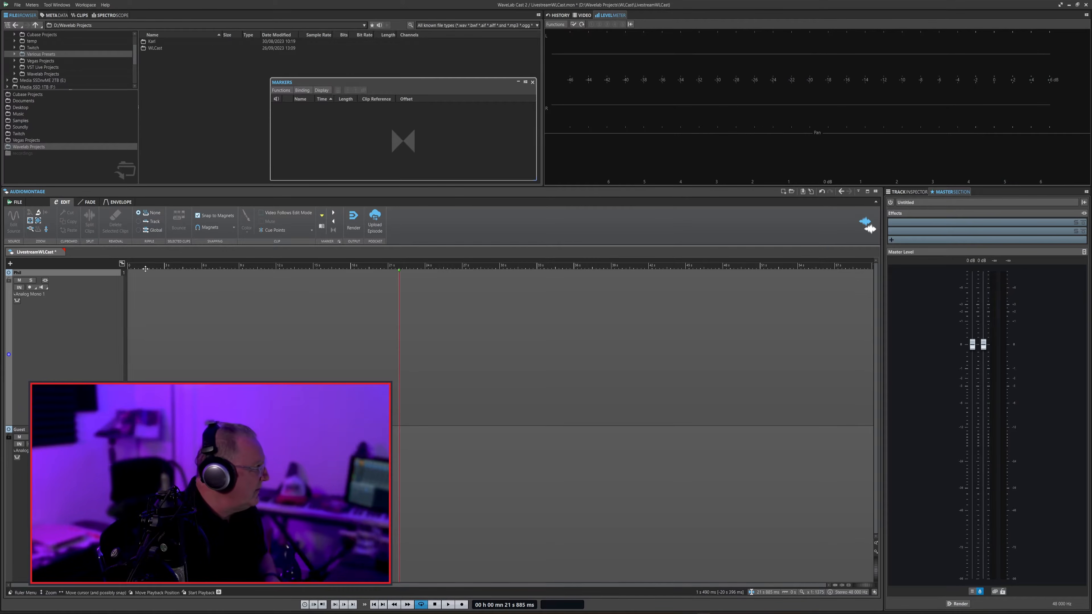
Record-enable the first track, place the edit cursor at about 3 s 984 ms and start a test recording.
{"action": "left_click", "coordinate": [137, 289]}
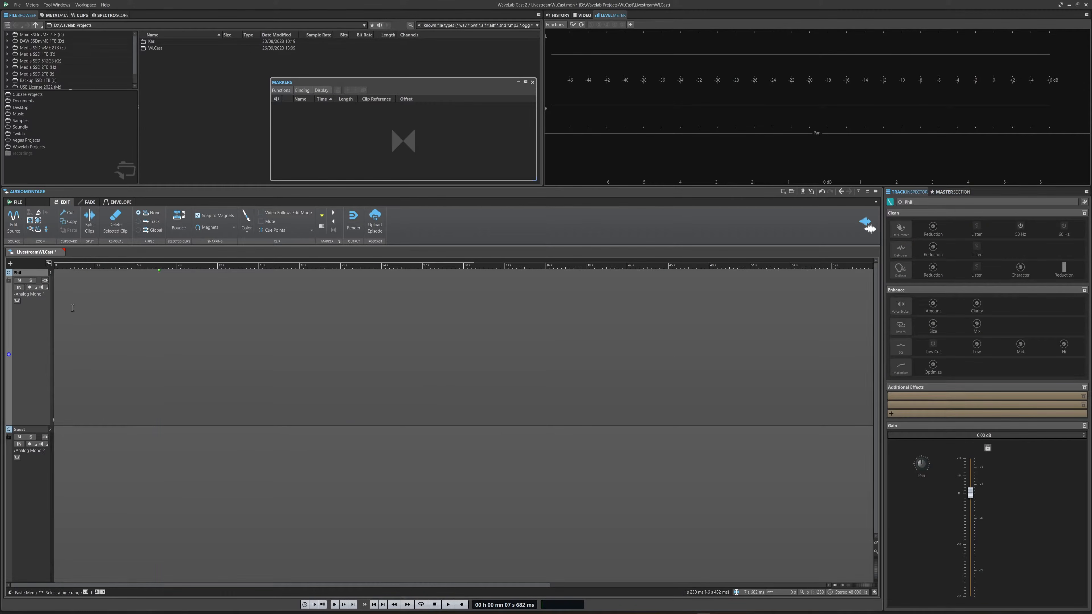
{"action": "left_click", "coordinate": [29, 287]}
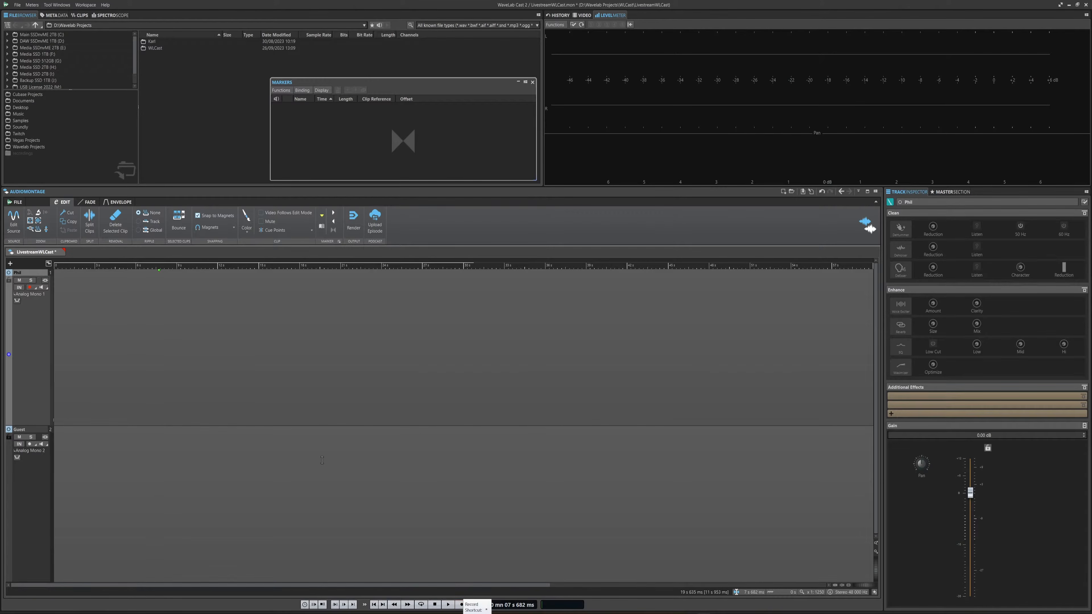
{"action": "left_click", "coordinate": [108, 364]}
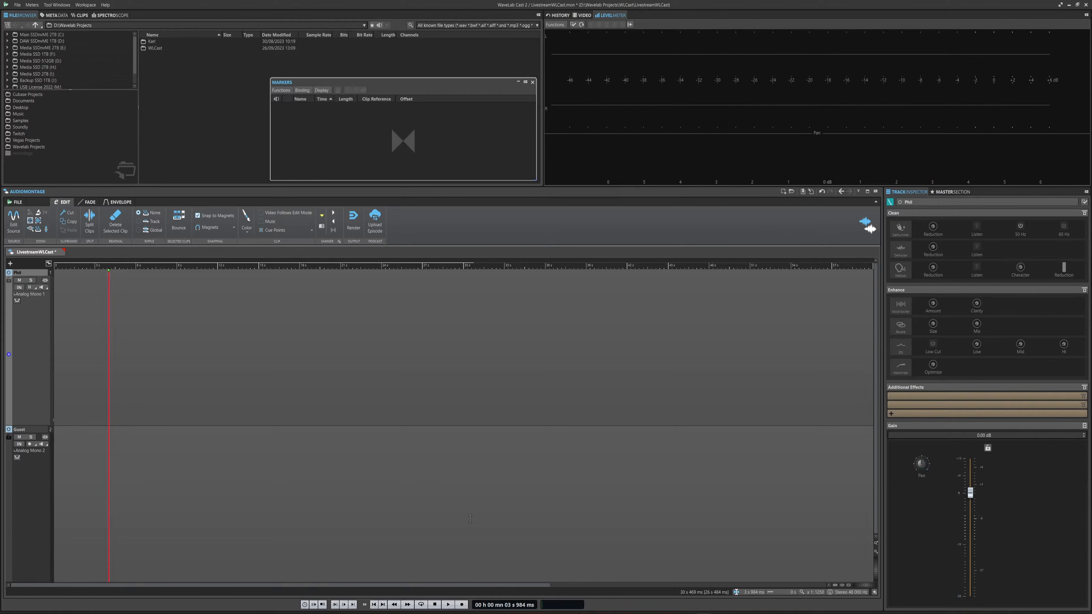
{"action": "key", "text": "space"}
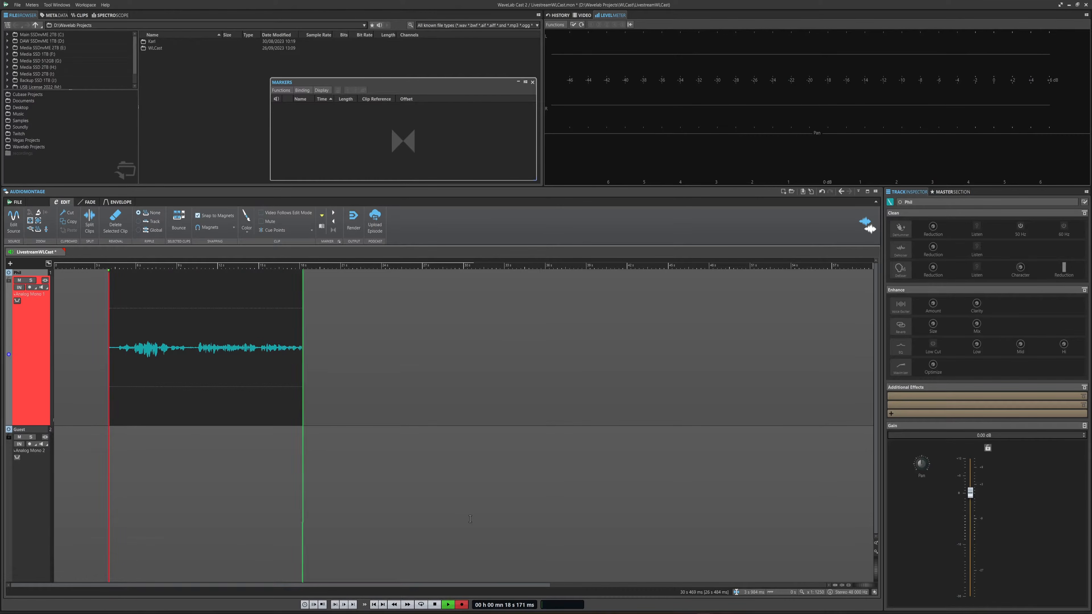
Drop three markers during the test recording, at about 18.4 s, 24.8 s and 28 s, and stop recording.
{"action": "key", "text": "Insert"}
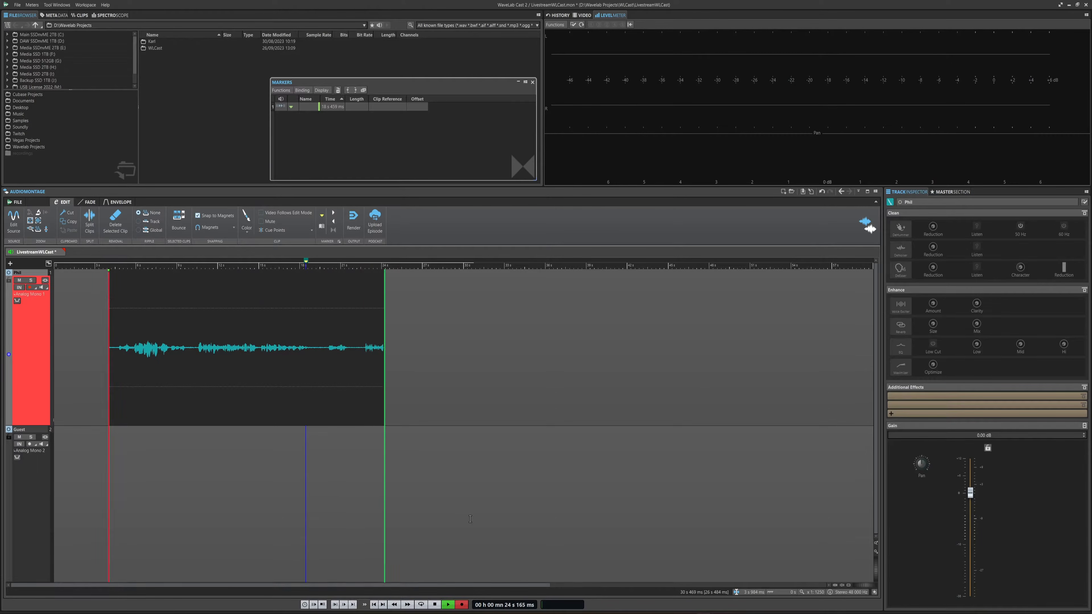
{"action": "key", "text": "Insert"}
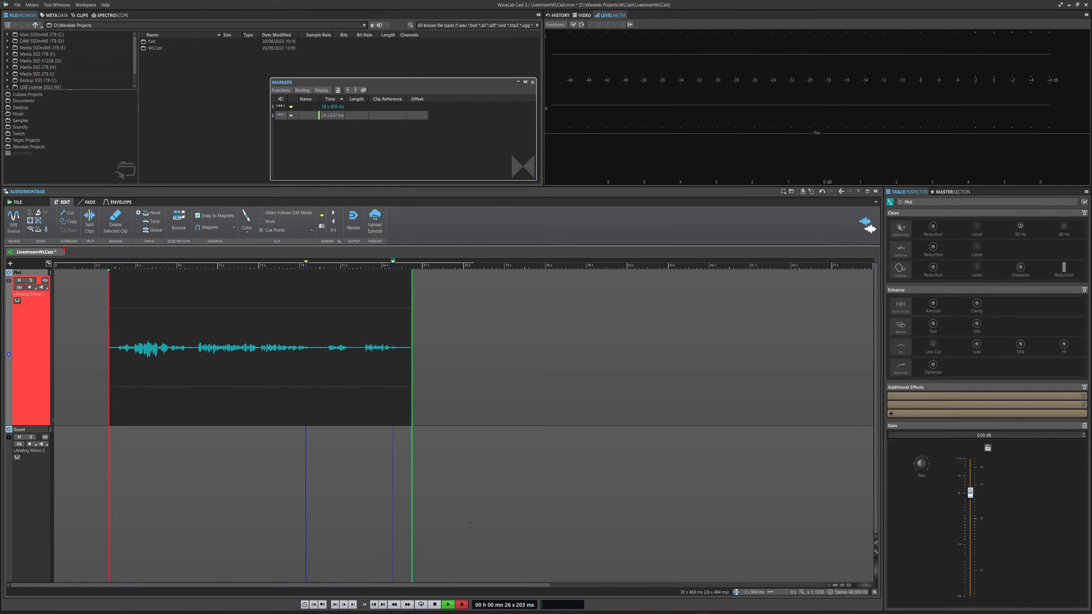
{"action": "key", "text": "Insert"}
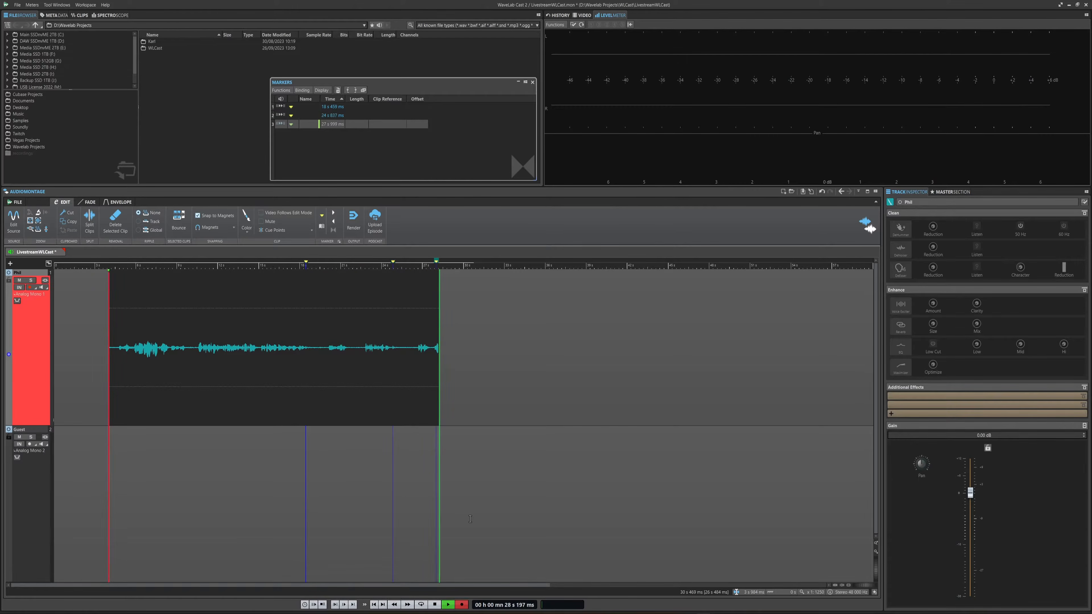
{"action": "key", "text": "space"}
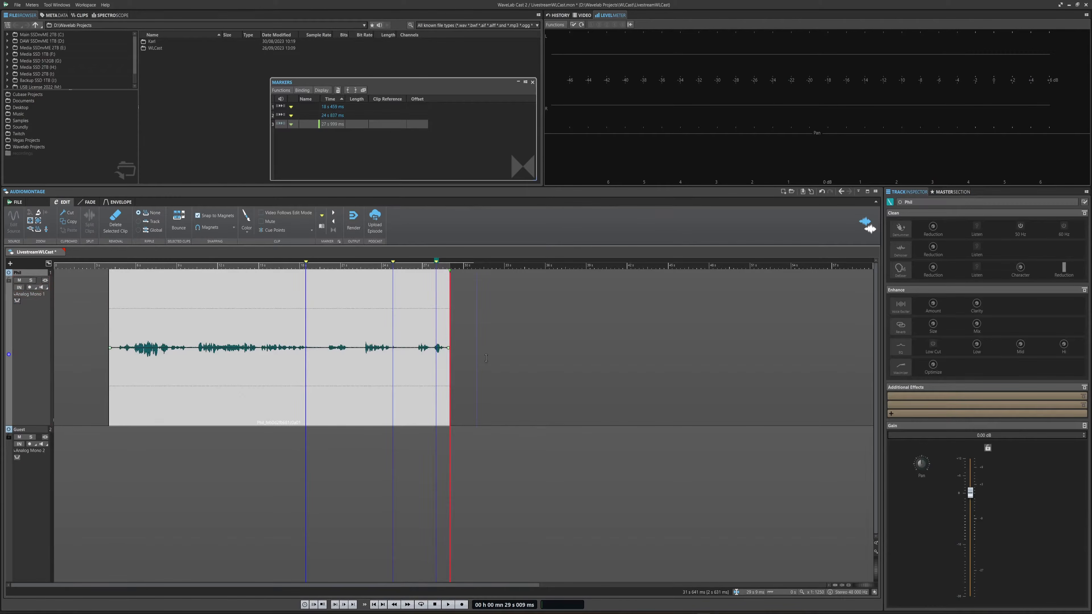
Shift the first marker to 18 s 464 ms, try selecting the clip range between the first two markers, and clear the selection.
{"action": "mouse_move", "coordinate": [306, 262]}
{"action": "left_mouse_down"}
{"action": "mouse_move", "coordinate": [338, 268]}
{"action": "mouse_move", "coordinate": [306, 264]}
{"action": "left_mouse_up"}
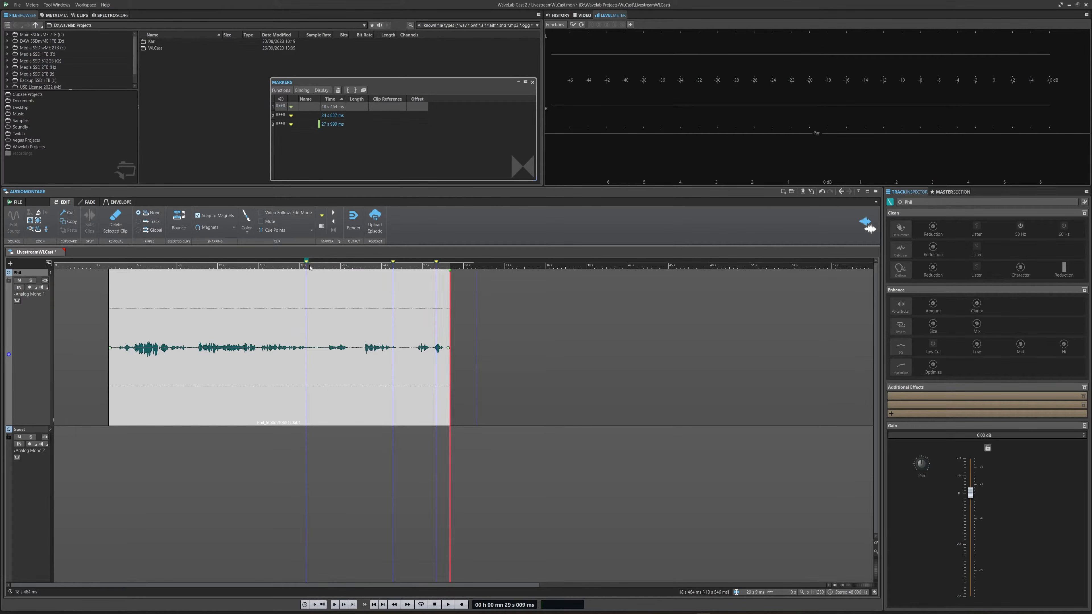
{"action": "left_click", "coordinate": [309, 328]}
{"action": "left_click_drag", "start_coordinate": [309, 327], "coordinate": [391, 328]}
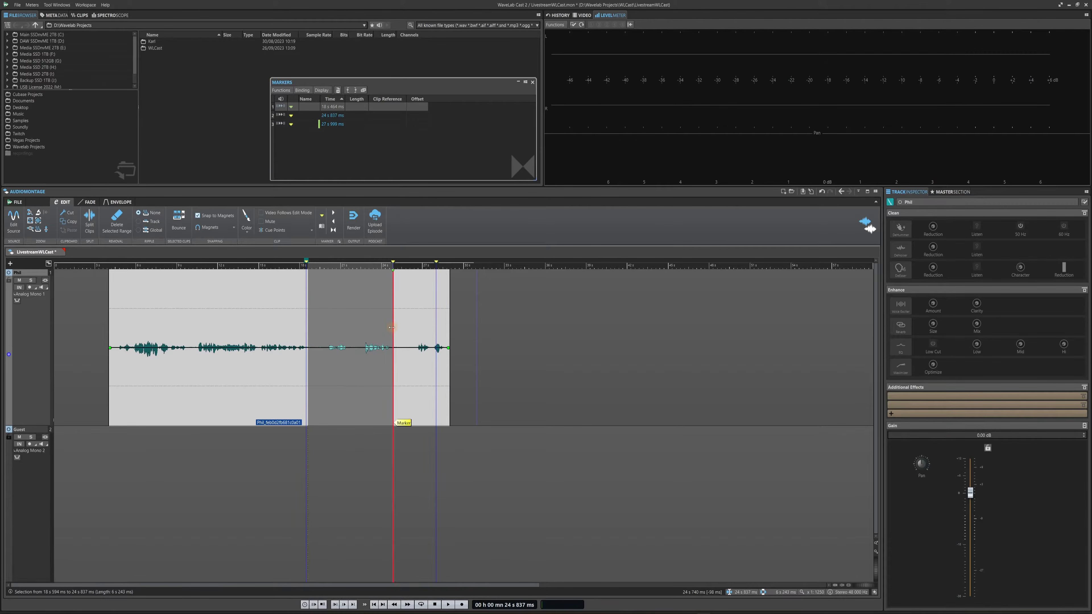
{"action": "left_click_drag", "start_coordinate": [313, 323], "coordinate": [306, 322]}
{"action": "left_click", "coordinate": [357, 307]}
{"action": "left_click", "coordinate": [413, 316]}
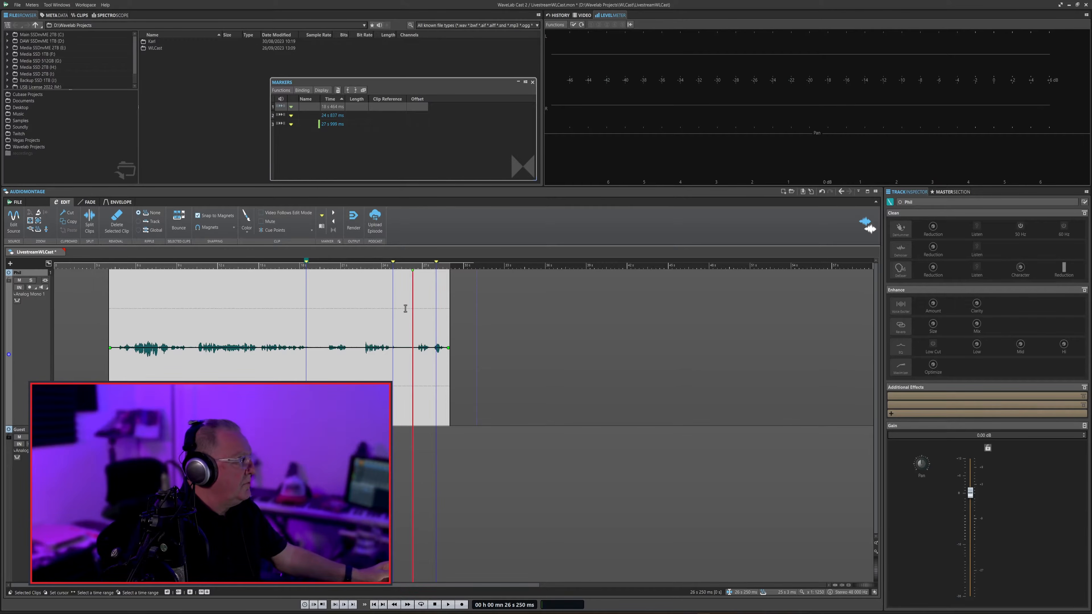
Move the floating Markers window so it partly overlaps the level meter.
{"action": "left_click_drag", "start_coordinate": [396, 84], "coordinate": [473, 89]}
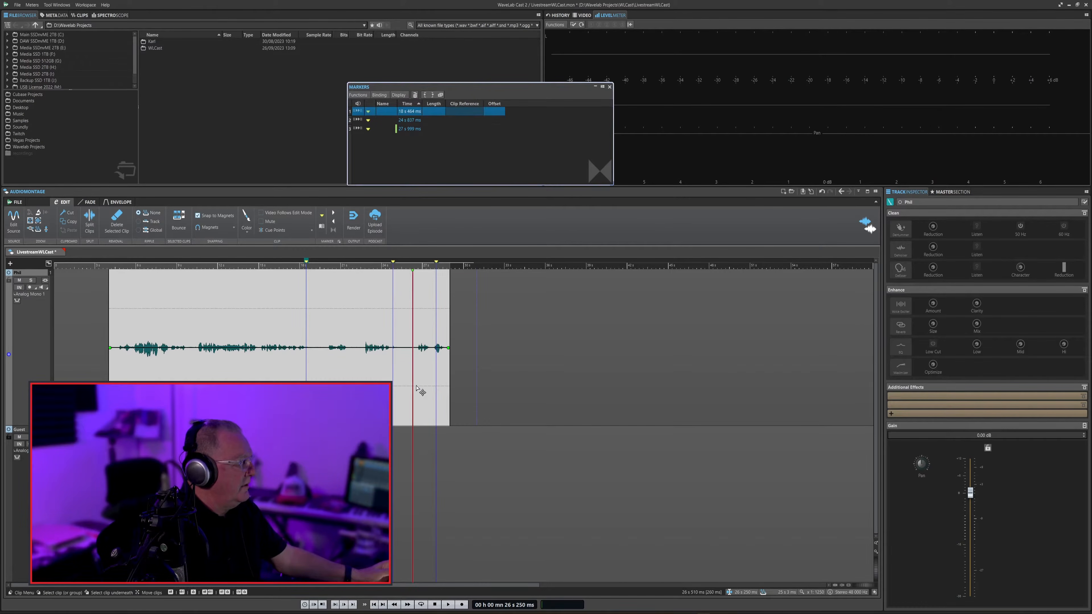
Undo the test recording together with its three markers.
{"action": "key", "text": "ctrl+z"}
{"action": "key", "text": "ctrl+z"}
{"action": "key", "text": "ctrl+z"}
{"action": "key", "text": "ctrl+z"}
{"action": "key", "text": "ctrl+z"}
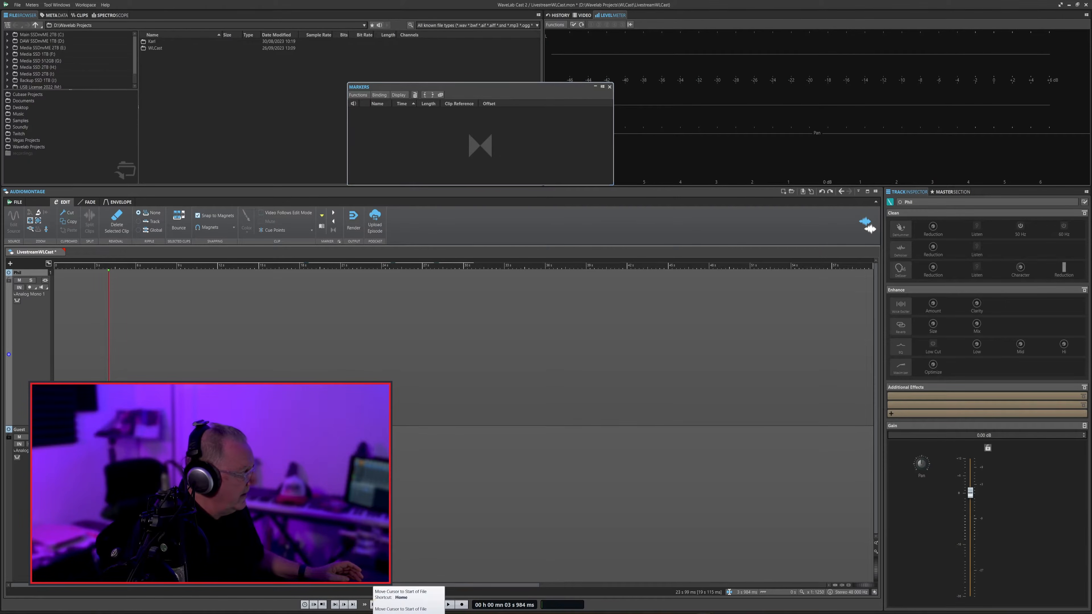
Record a take of about 47.6 s on the first track from the montage start, dropping markers at about 10.2 s and 23.4 s.
{"action": "left_click", "coordinate": [374, 605]}
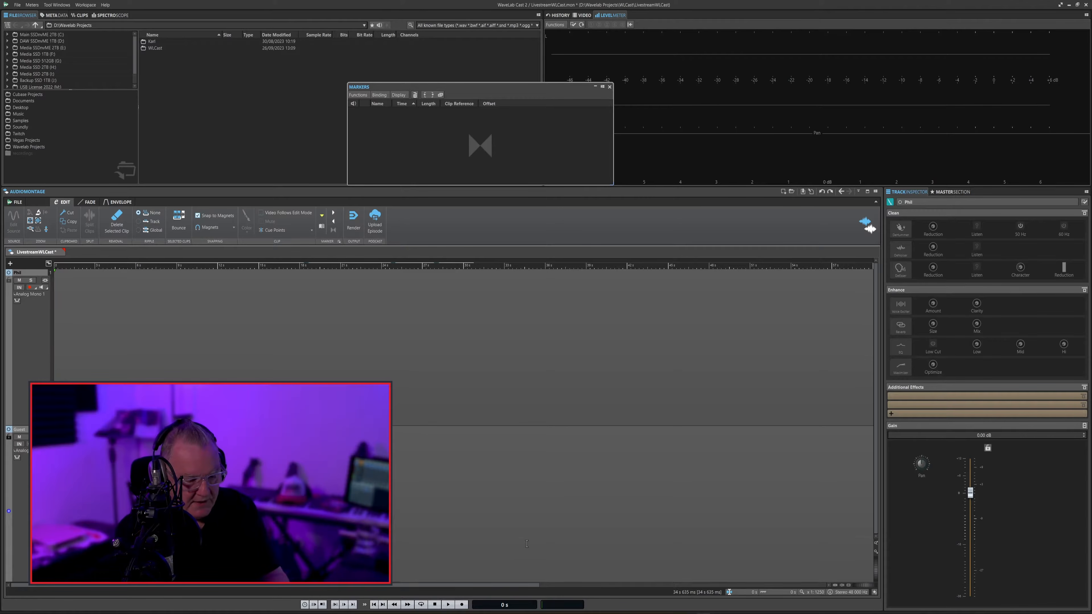
{"action": "key", "text": "KP_Multiply"}
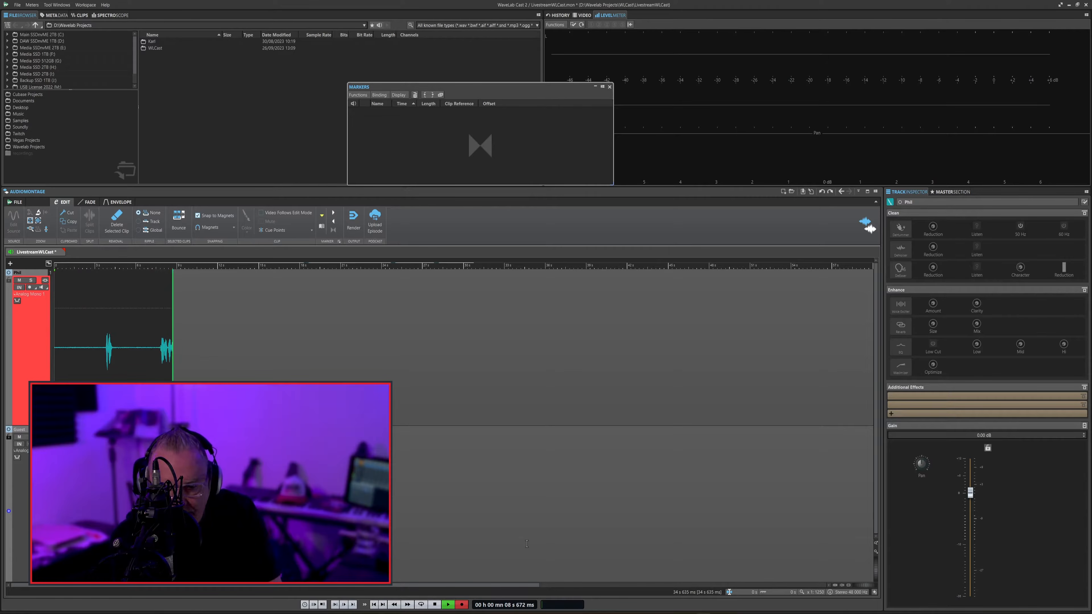
{"action": "key", "text": "Insert"}
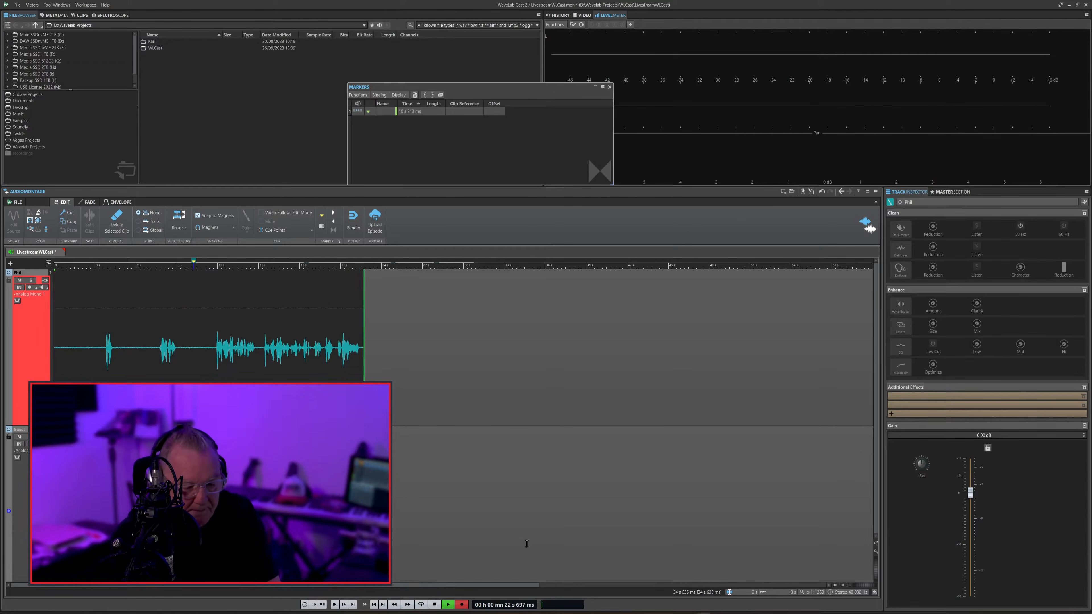
{"action": "key", "text": "Insert"}
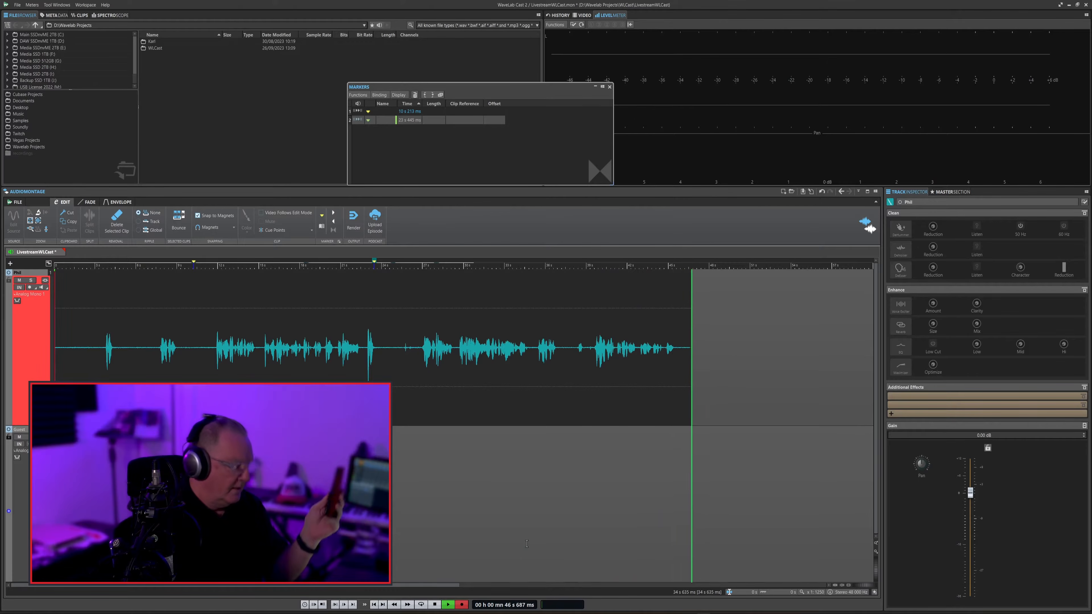
{"action": "key", "text": "space"}
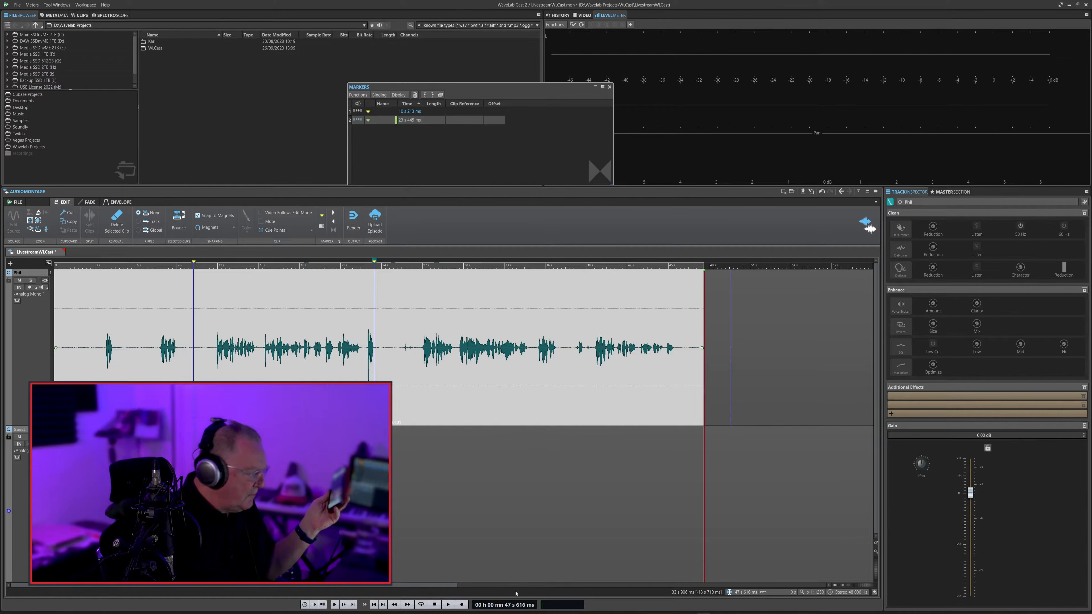
Play the take from the start, skip to about 11.8 s, add a marker during playback at about 37.7 s, and stop near 45.7 s.
{"action": "left_click", "coordinate": [374, 604]}
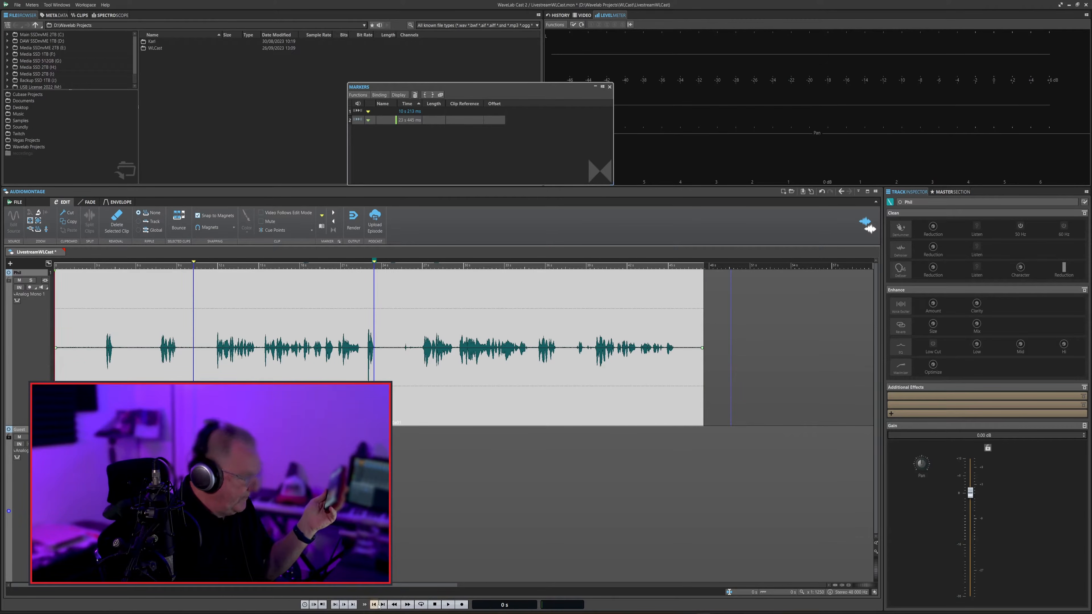
{"action": "left_click", "coordinate": [449, 605]}
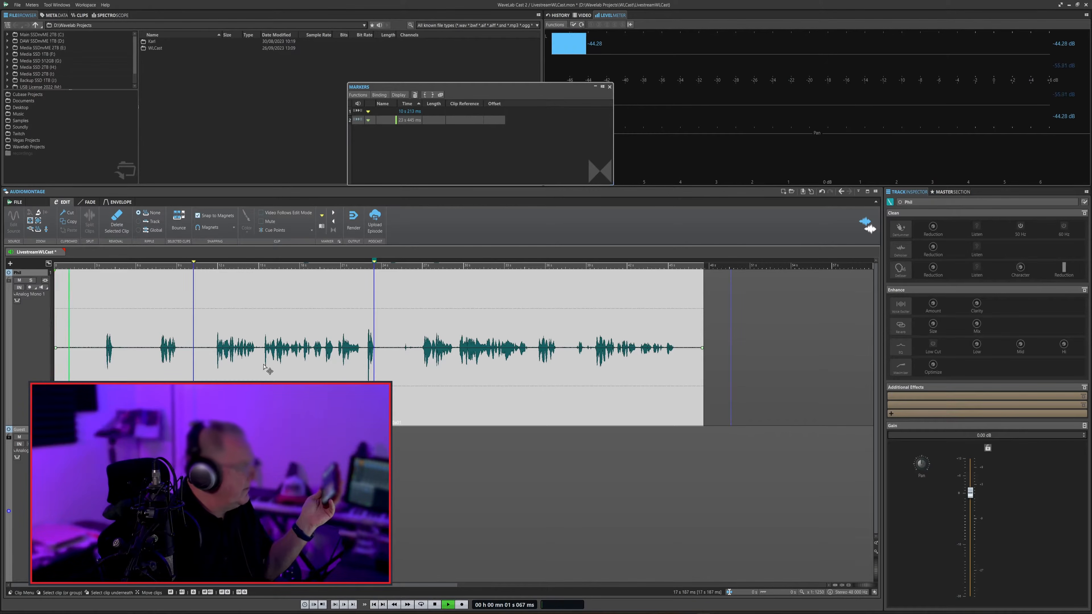
{"action": "left_click", "coordinate": [209, 315]}
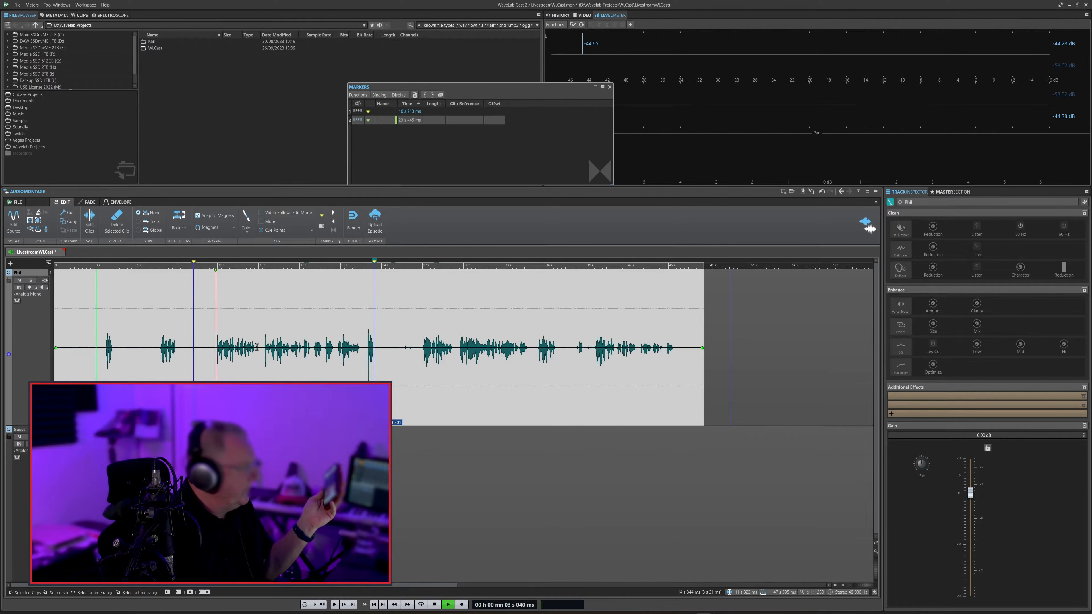
{"action": "left_click", "coordinate": [215, 315]}
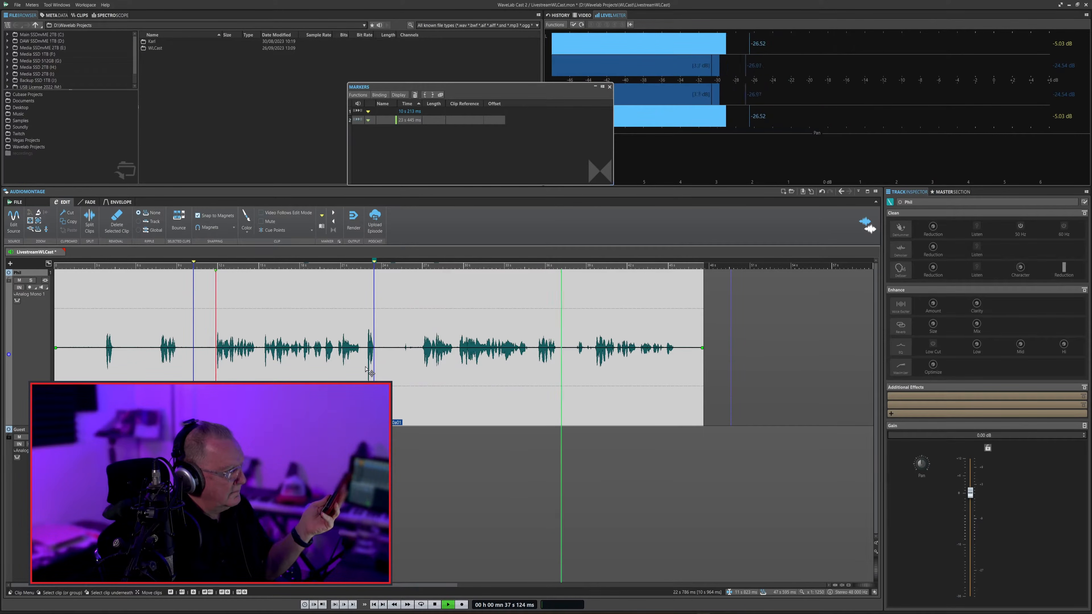
{"action": "key", "text": "m"}
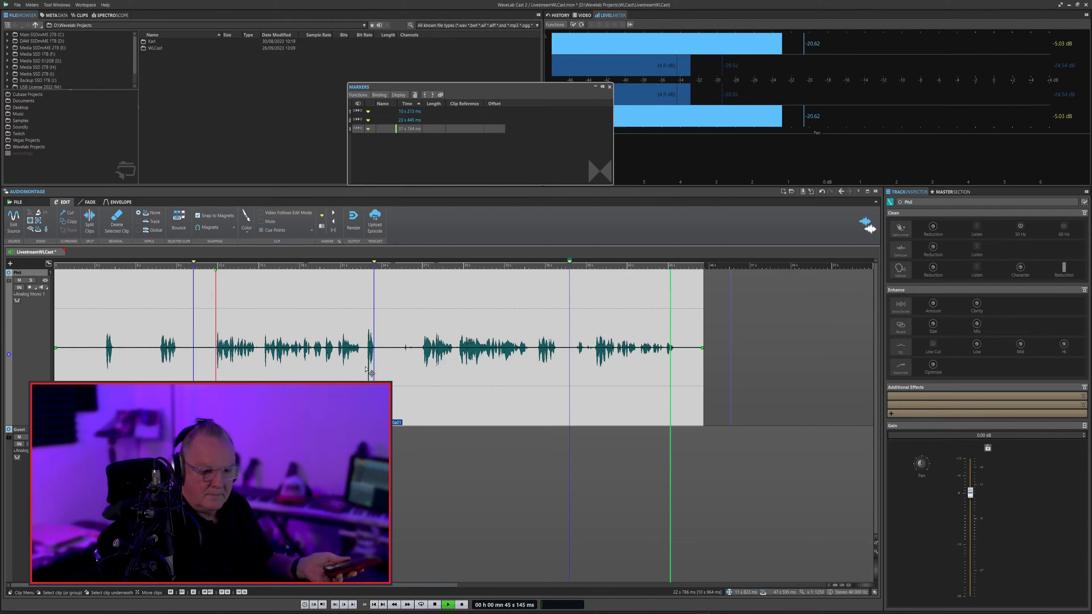
{"action": "key", "text": "space"}
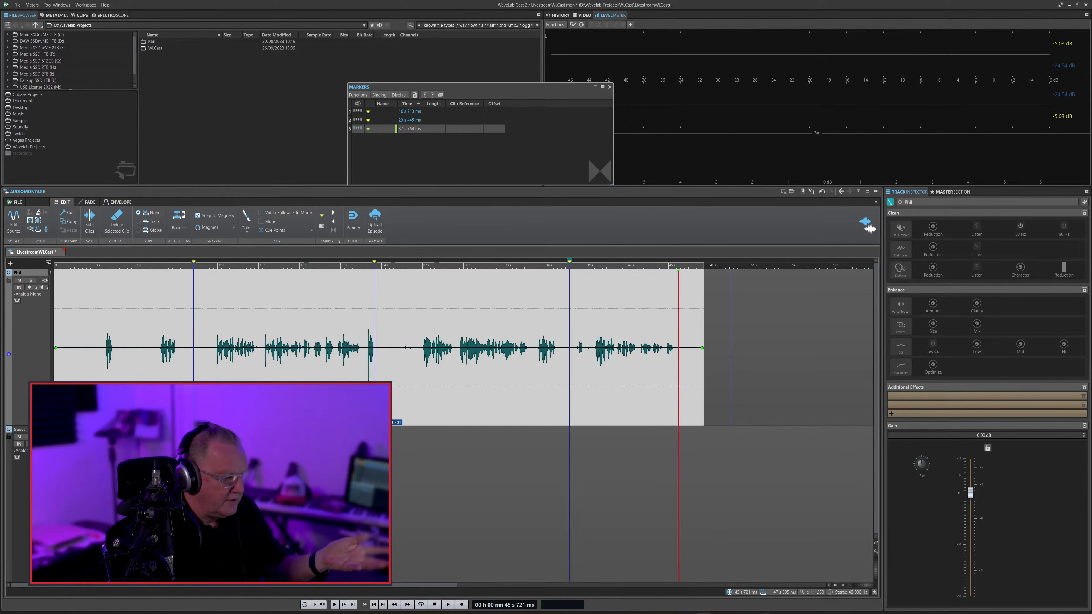
Bring up the RME TotalMix FX mixer, reposition its window to examine the input channel settings, and minimise it.
{"action": "left_click", "coordinate": [730, 612]}
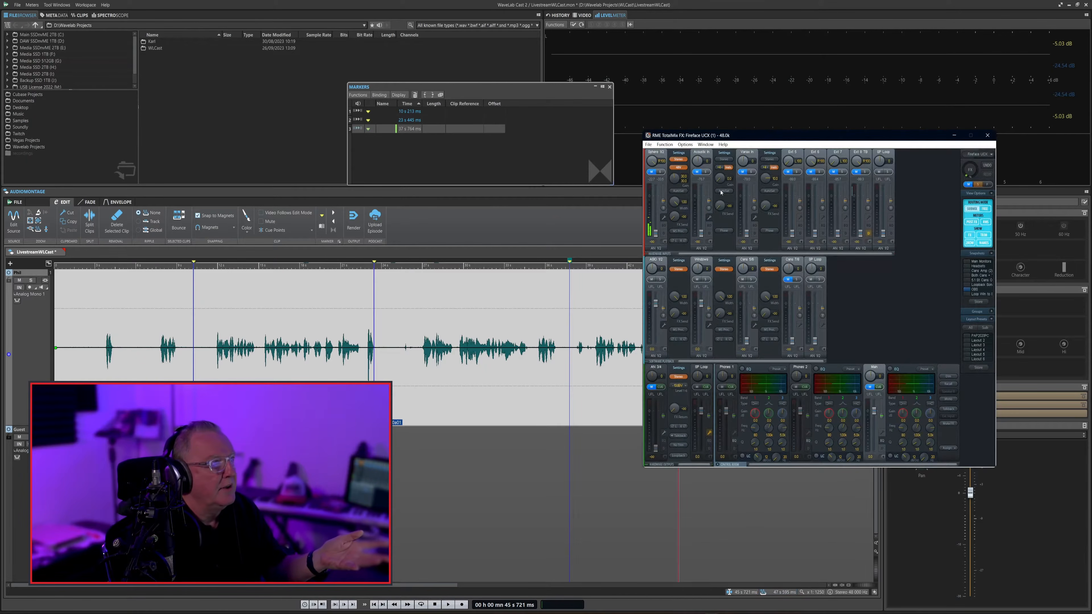
{"action": "left_click_drag", "start_coordinate": [715, 136], "coordinate": [695, 145]}
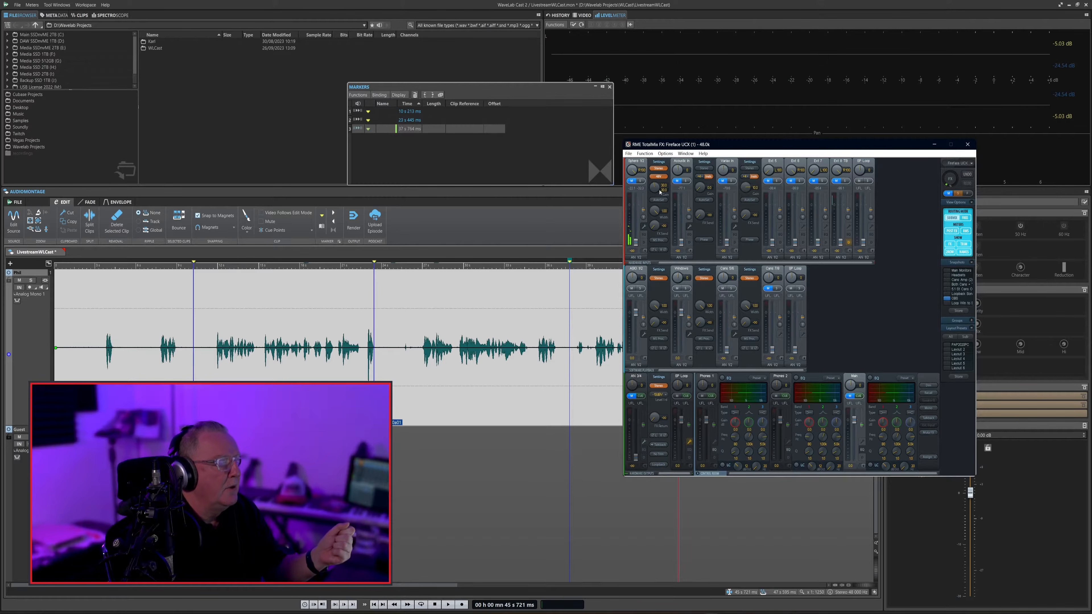
{"action": "left_click", "coordinate": [933, 145]}
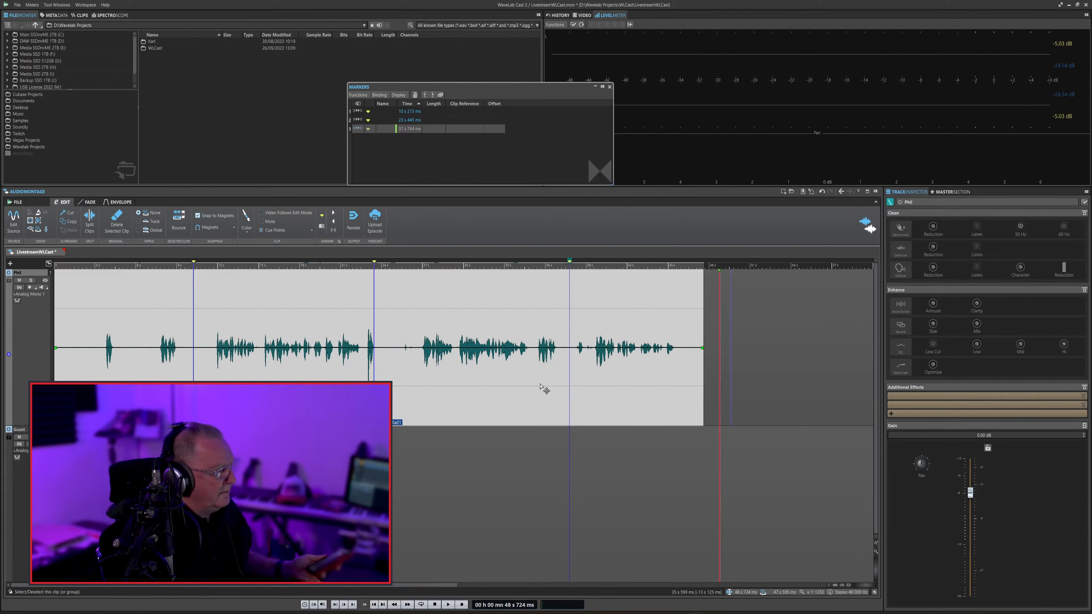
Zoom the montage timeline in and out, fit the take in view, and leave empty space visible after it.
{"action": "scroll", "coordinate": [540, 387], "scroll_direction": "down", "scroll_amount": 2}
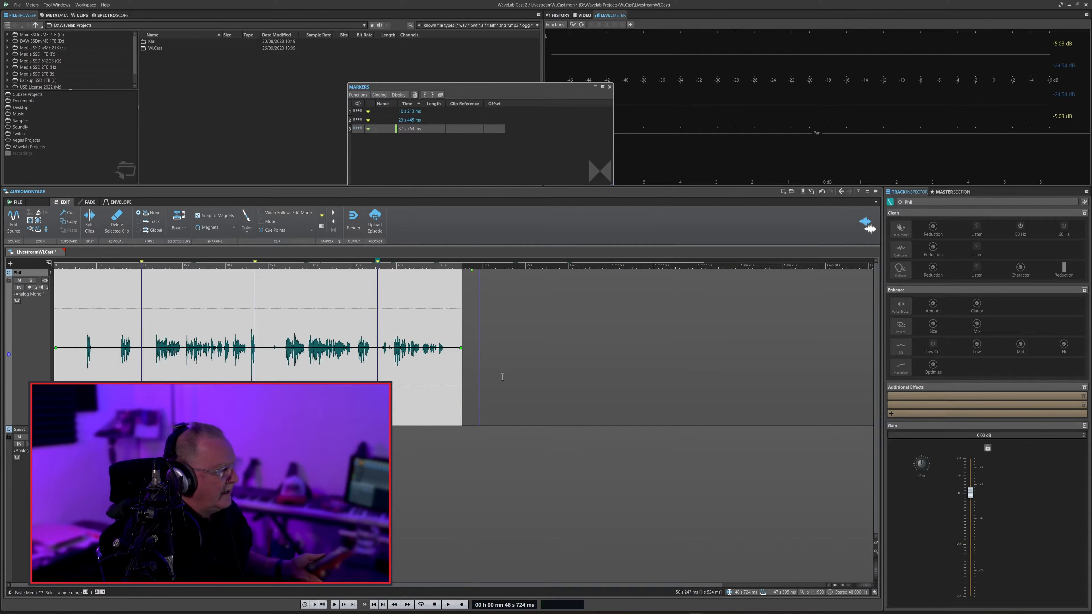
{"action": "scroll", "coordinate": [495, 369], "scroll_direction": "down", "scroll_amount": 1}
{"action": "scroll", "coordinate": [444, 379], "scroll_direction": "down", "scroll_amount": 1}
{"action": "scroll", "coordinate": [443, 380], "scroll_direction": "up", "scroll_amount": 1}
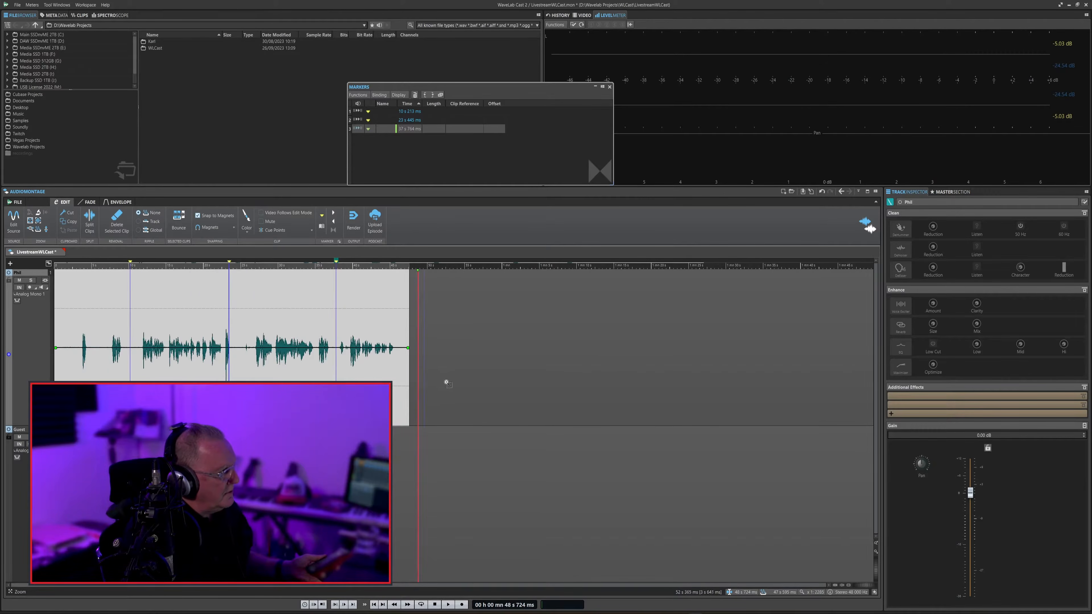
{"action": "scroll", "coordinate": [446, 381], "scroll_direction": "down", "scroll_amount": 1}
{"action": "scroll", "coordinate": [446, 378], "scroll_direction": "up", "scroll_amount": 3}
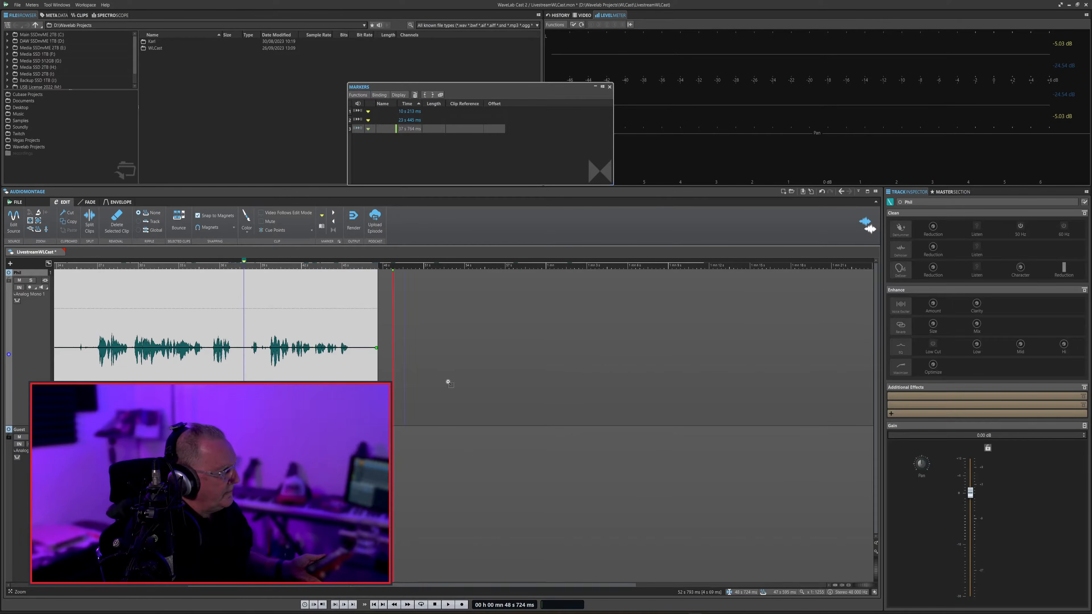
{"action": "left_click_drag", "start_coordinate": [344, 585], "coordinate": [164, 592]}
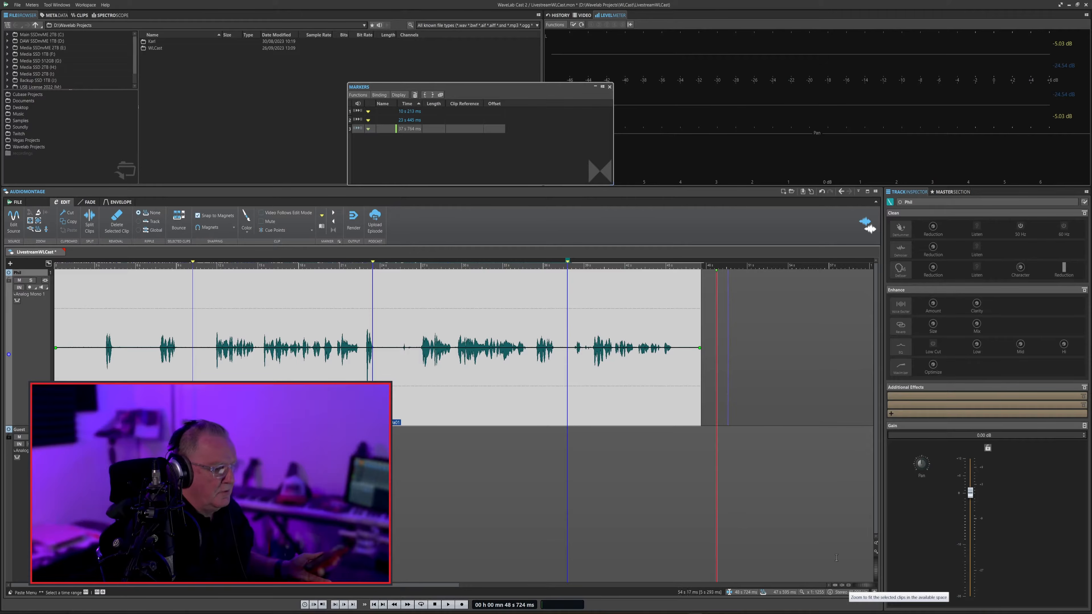
{"action": "left_click", "coordinate": [848, 585]}
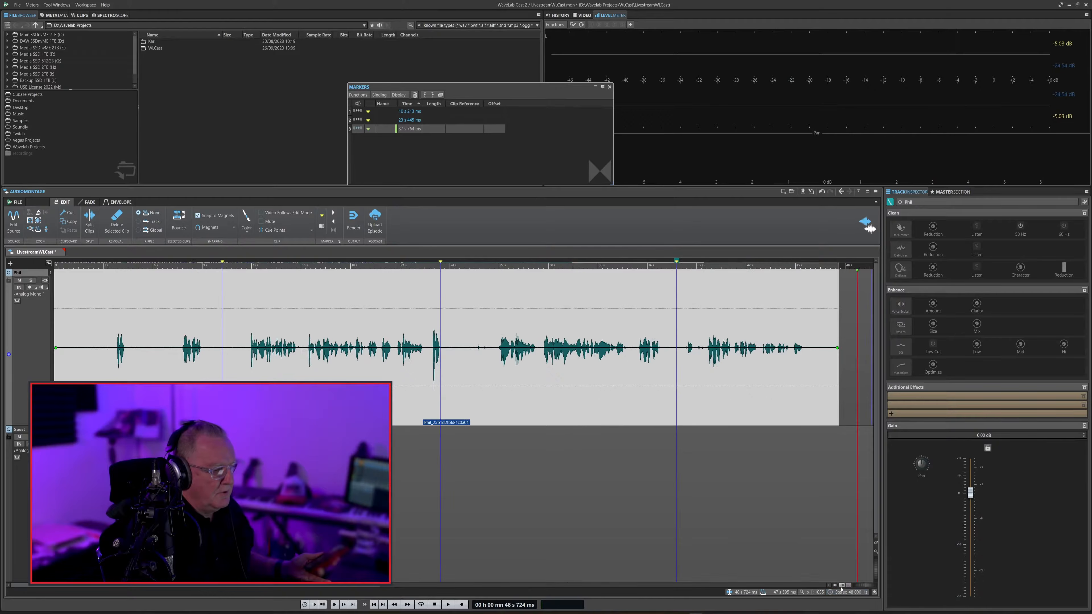
{"action": "left_click", "coordinate": [841, 586]}
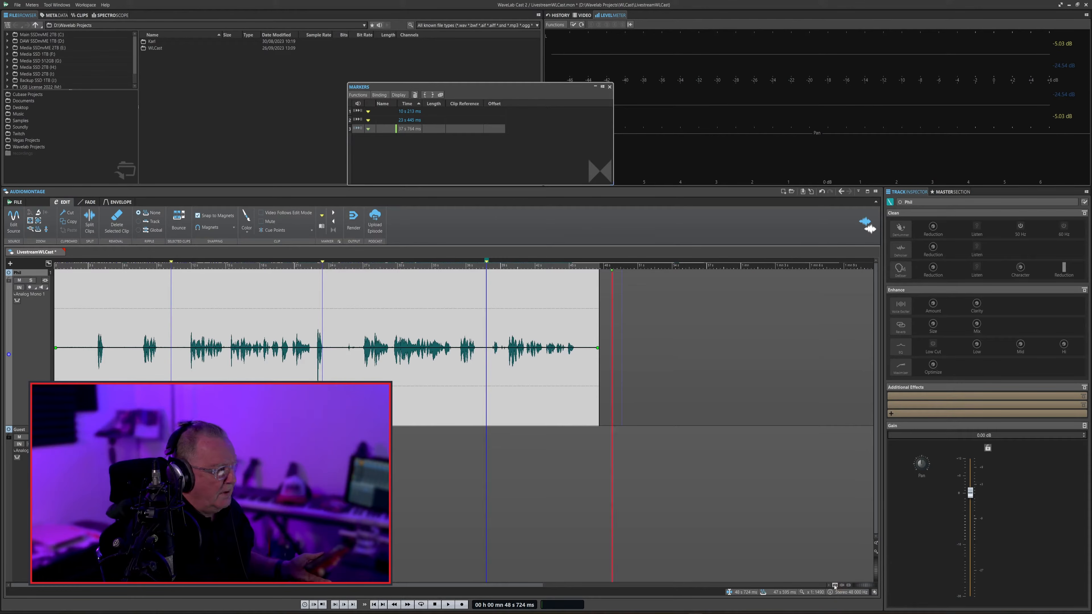
{"action": "left_click", "coordinate": [834, 585]}
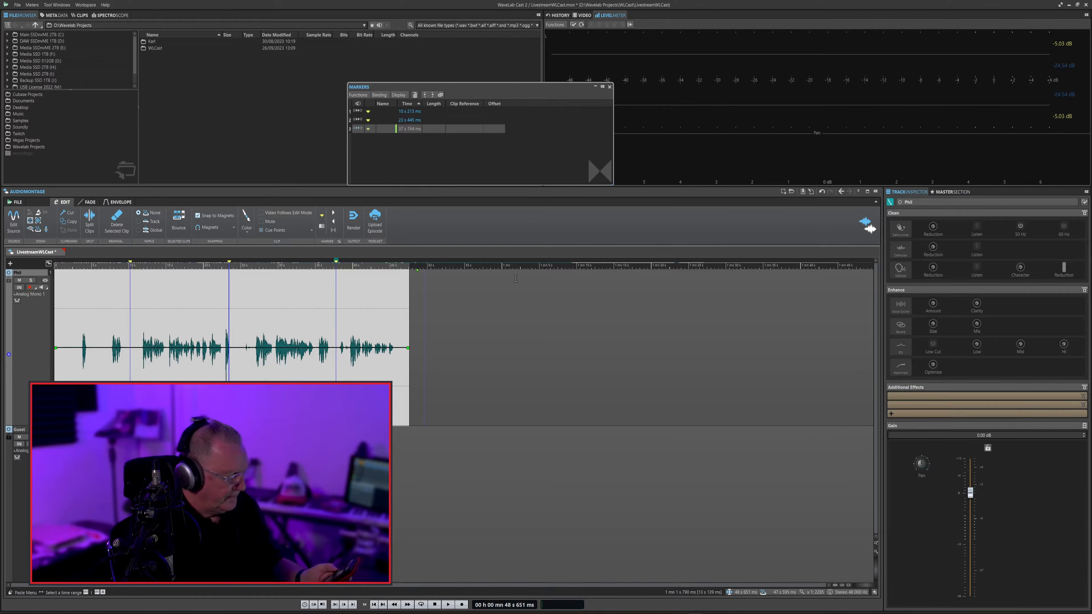
Record a second take on the first track from about 48.7 s to 1 min 28 s, dropping markers at about 54.7 s, 58.7 s, 1:10.7 and 1:26.
{"action": "key", "text": "KP_Multiply"}
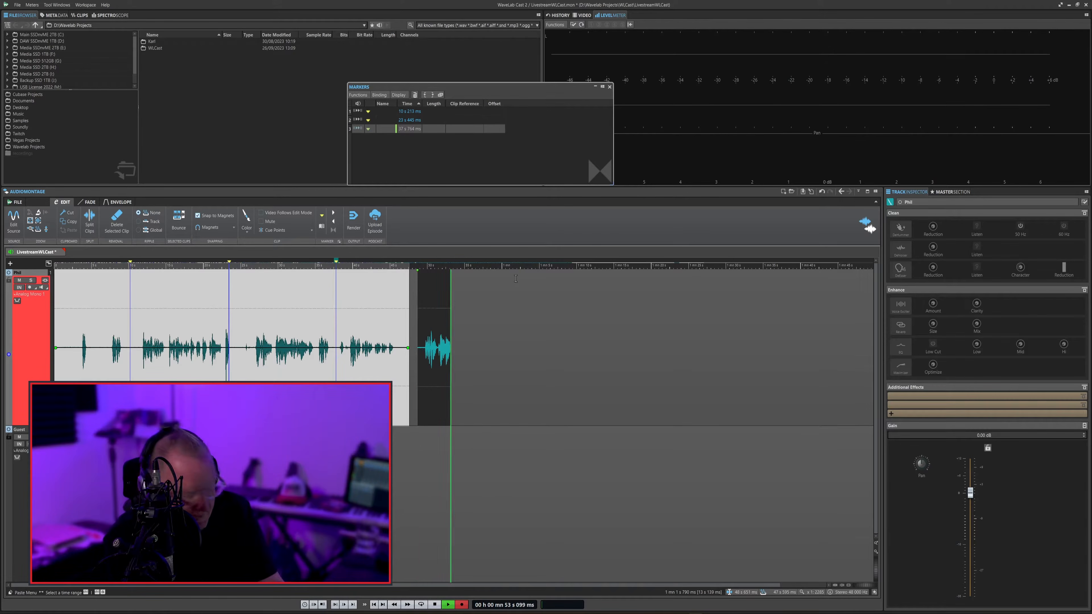
{"action": "key", "text": "Insert"}
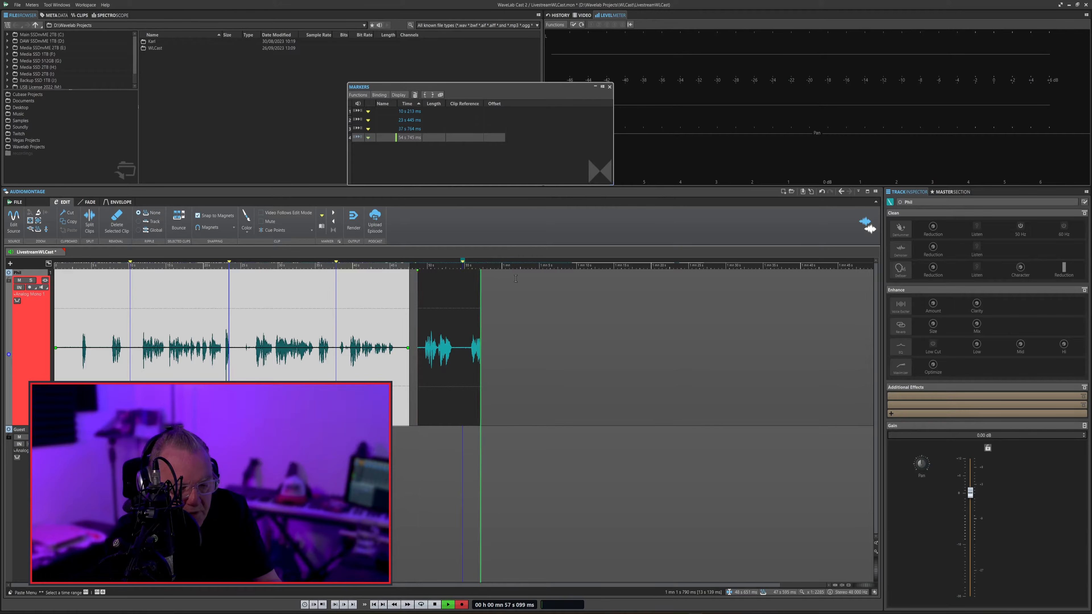
{"action": "key", "text": "Insert"}
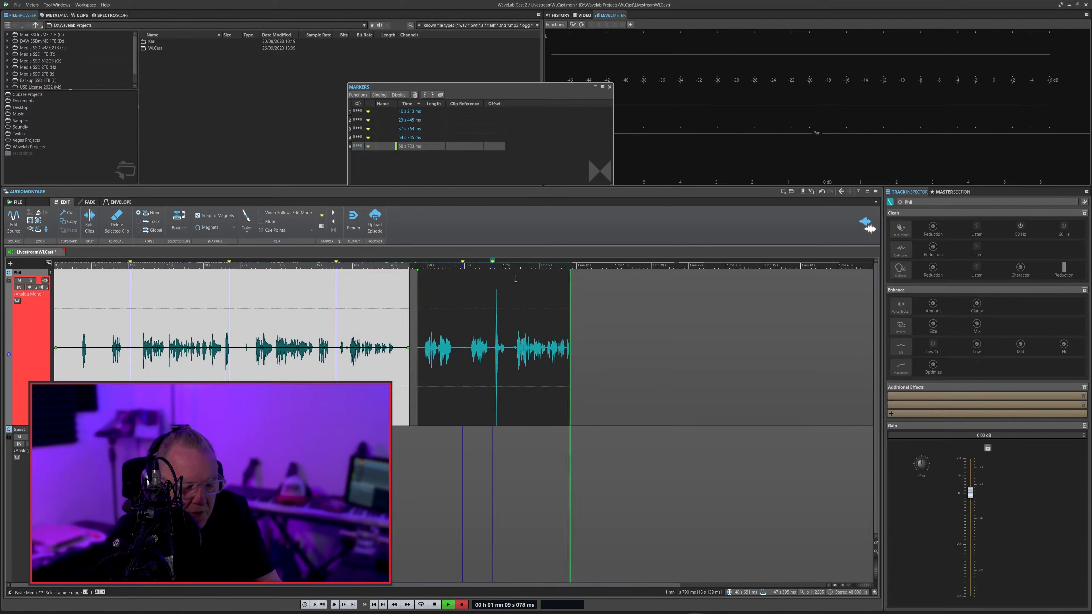
{"action": "key", "text": "Insert"}
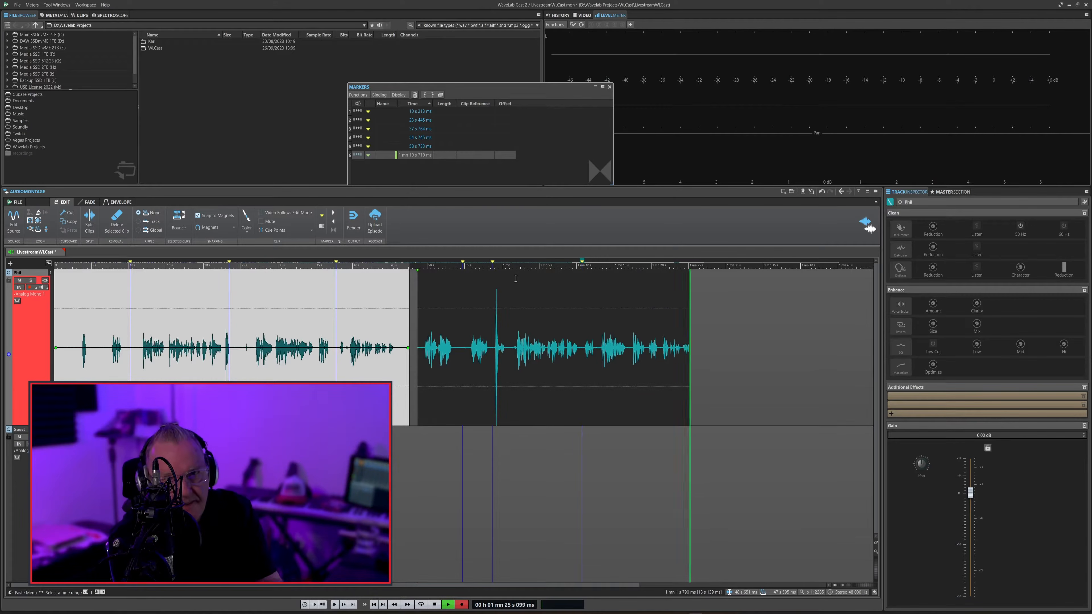
{"action": "key", "text": "Insert"}
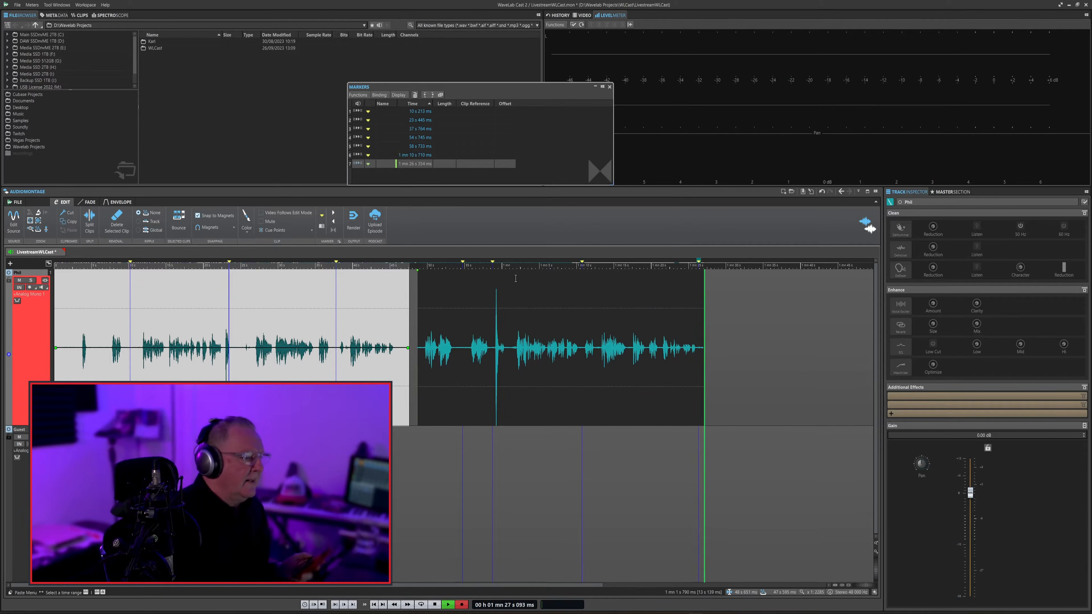
{"action": "key", "text": "space"}
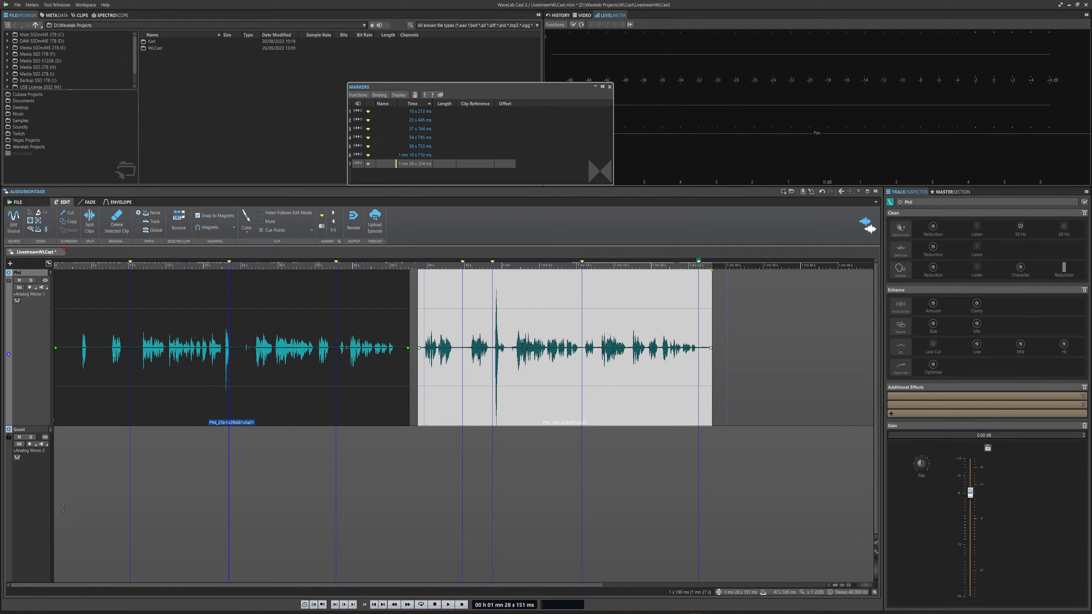
Try moving the second take's clip about 10 s later on the first track, and undo the move.
{"action": "left_click", "coordinate": [131, 495]}
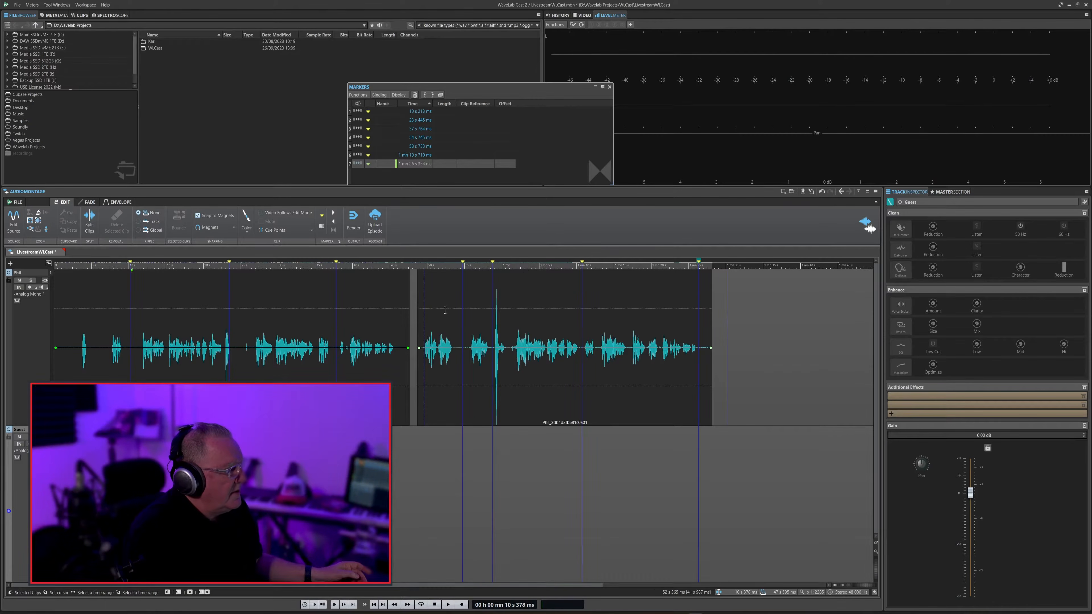
{"action": "left_click", "coordinate": [551, 277]}
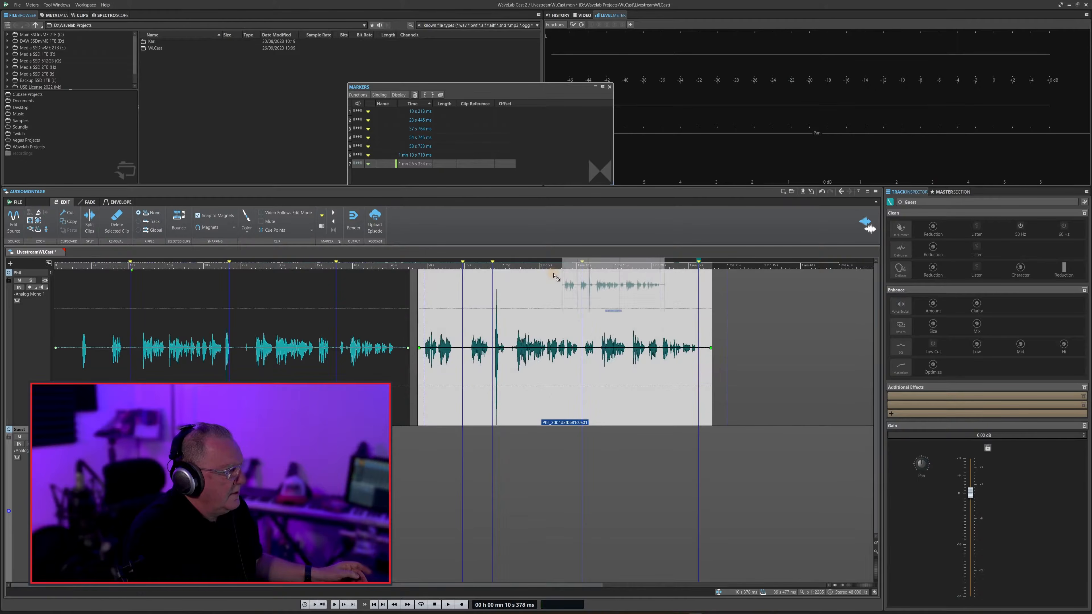
{"action": "mouse_move", "coordinate": [535, 353]}
{"action": "left_mouse_down"}
{"action": "mouse_move", "coordinate": [536, 373]}
{"action": "mouse_move", "coordinate": [611, 380]}
{"action": "left_mouse_up"}
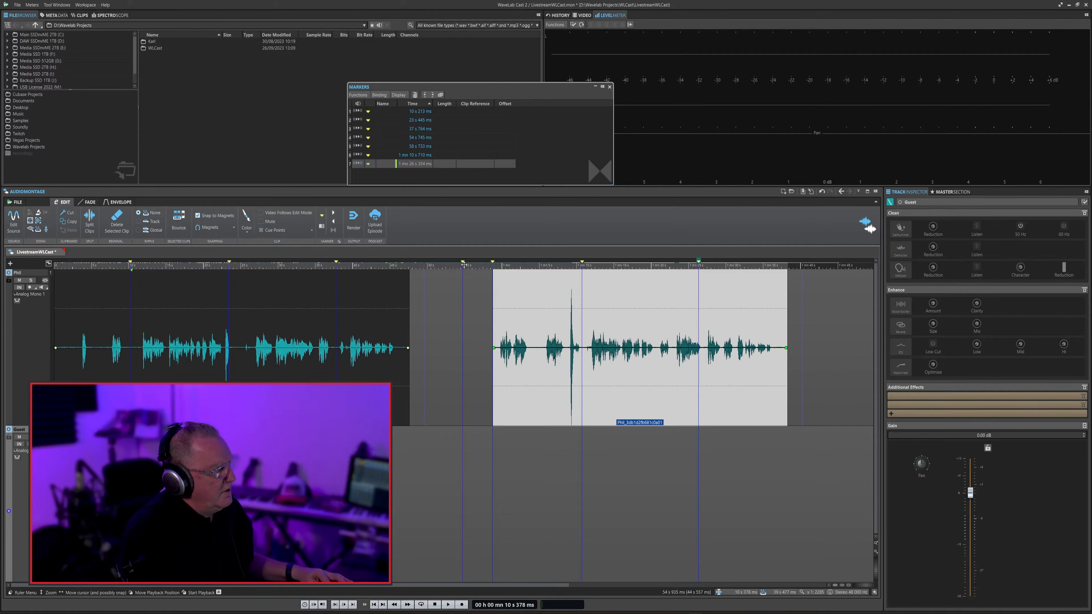
{"action": "key", "text": "ctrl+z"}
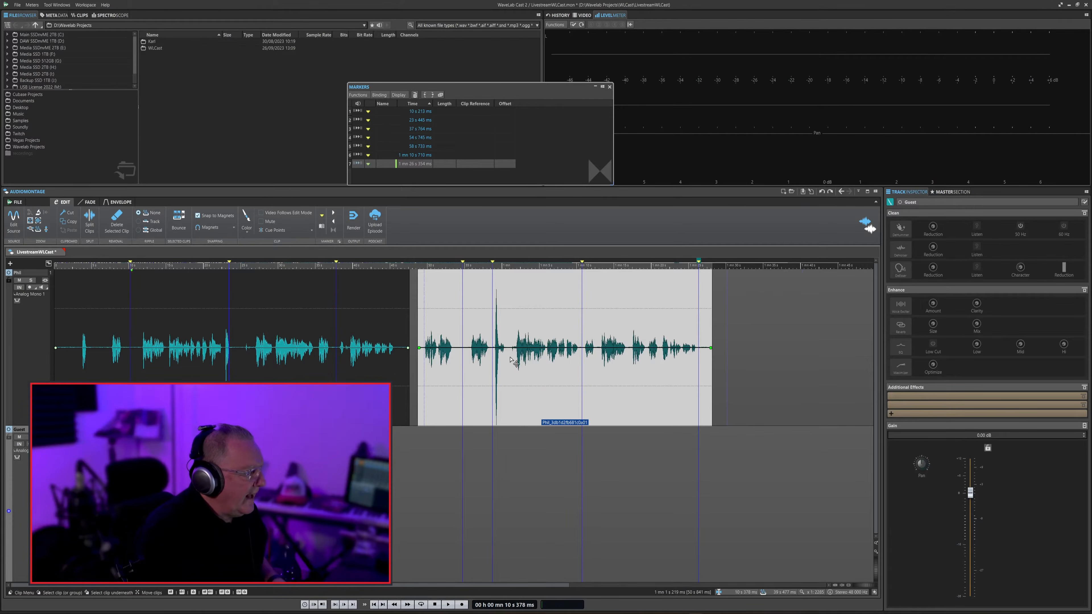
Move the fifth marker to about 59.1 s at the second clip's loud peak, and play from the last marker.
{"action": "left_click", "coordinate": [495, 262]}
{"action": "left_click_drag", "start_coordinate": [495, 262], "coordinate": [495, 262]}
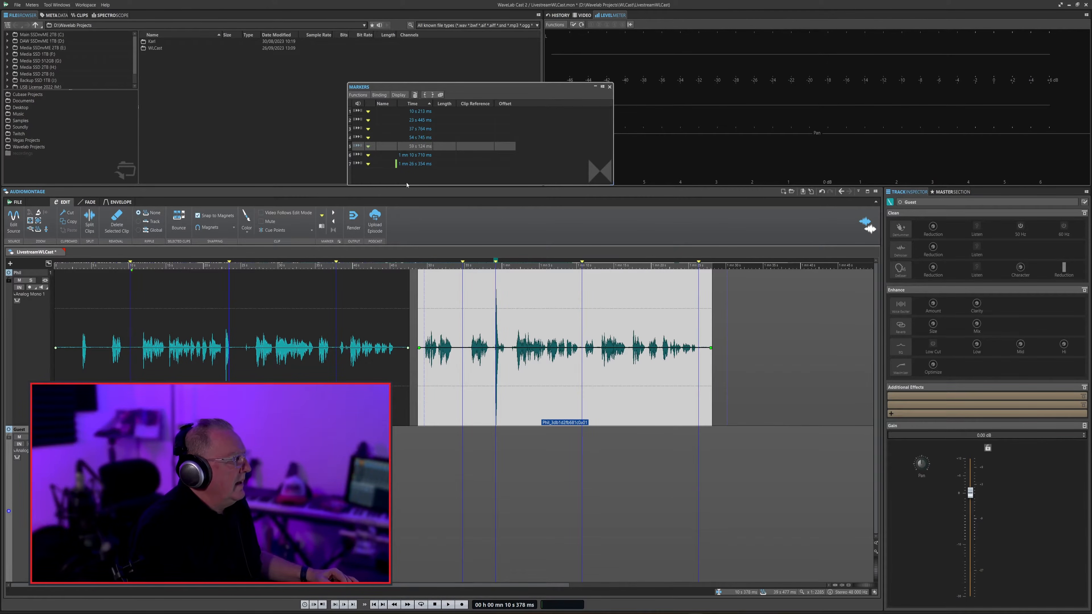
{"action": "left_click", "coordinate": [358, 164]}
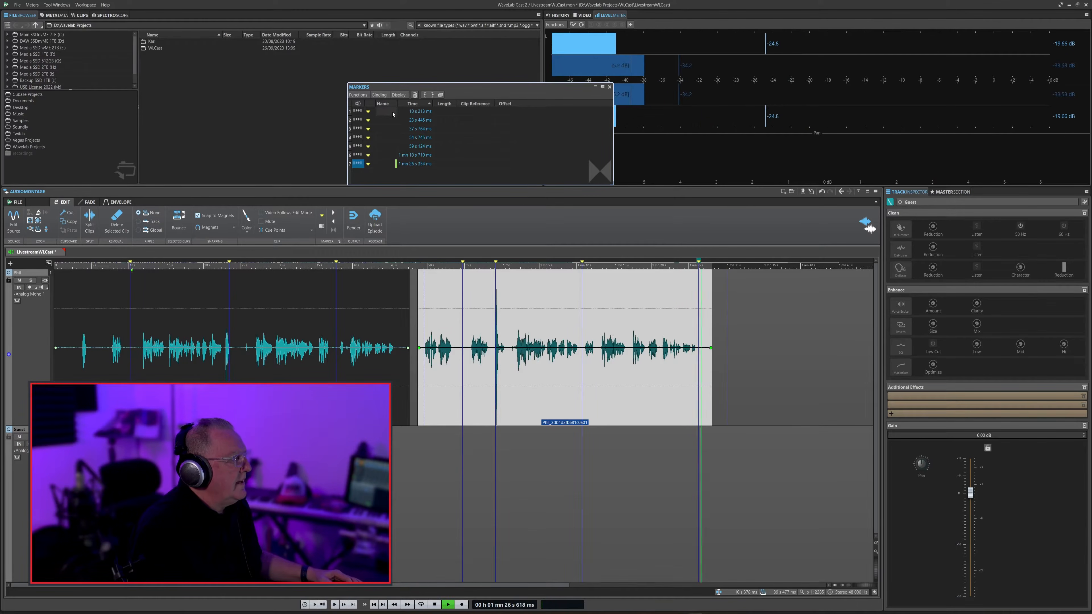
Stop playback, move the Markers window clear, and bind all seven markers to the start of the second clip.
{"action": "left_click", "coordinate": [423, 111]}
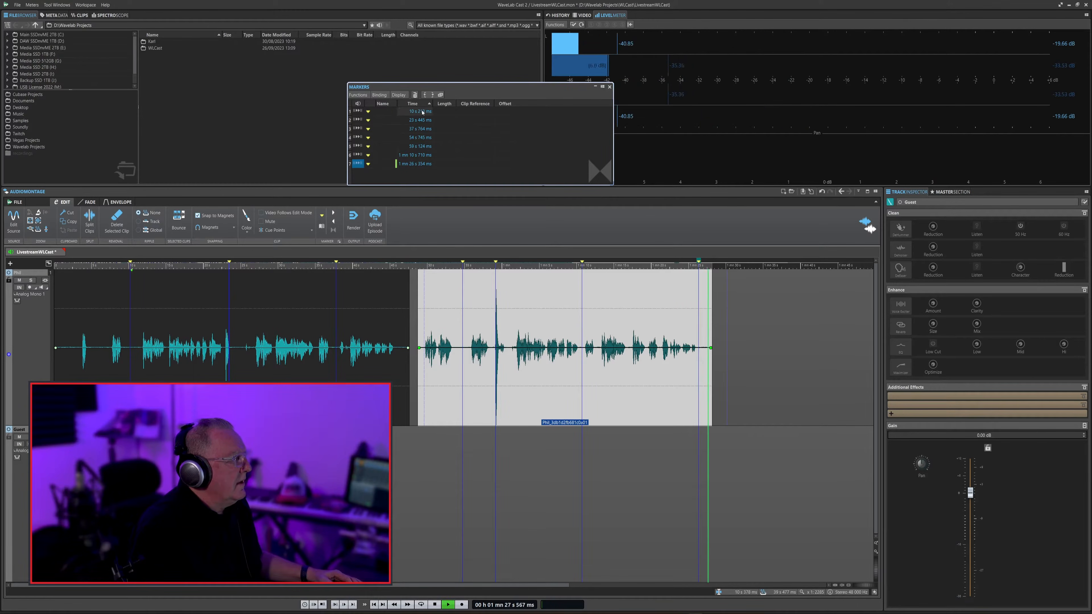
{"action": "left_click", "coordinate": [415, 166], "text": "shift"}
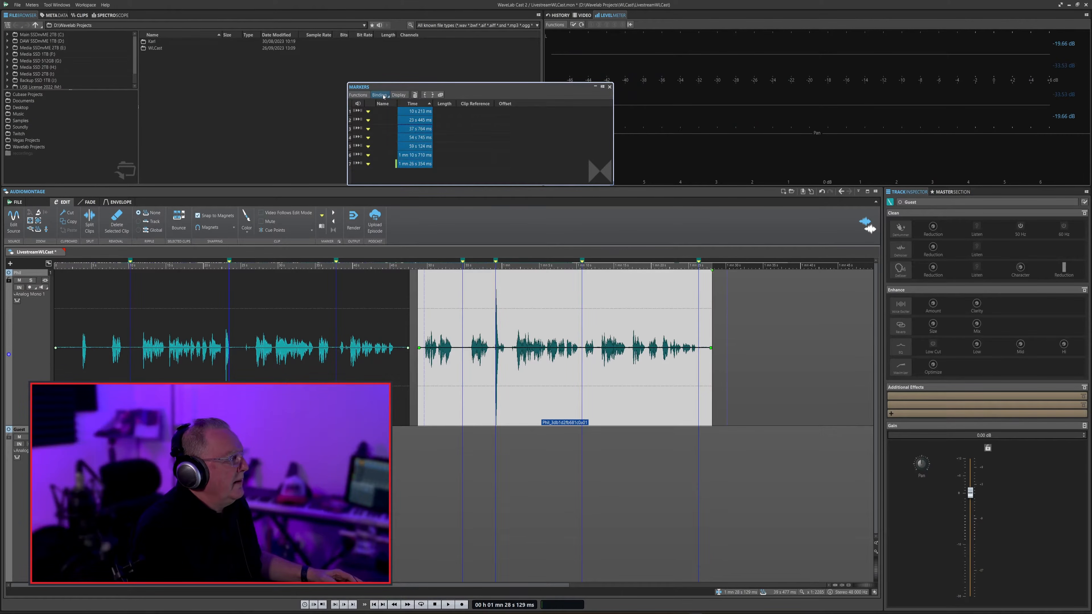
{"action": "left_click_drag", "start_coordinate": [420, 88], "coordinate": [473, 150]}
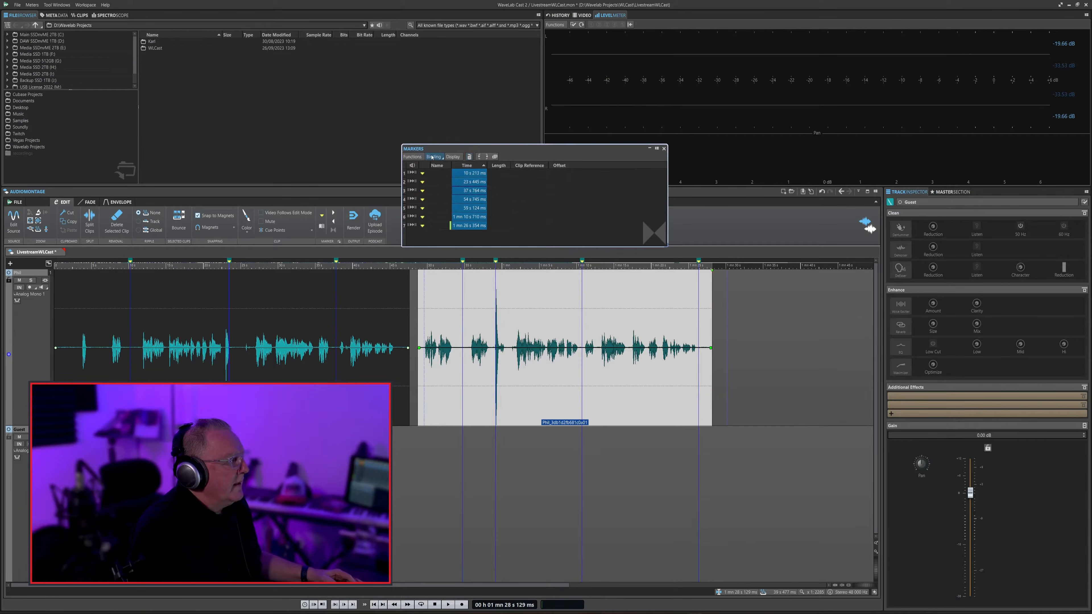
{"action": "left_click", "coordinate": [443, 158]}
{"action": "left_click", "coordinate": [443, 157]}
{"action": "left_click", "coordinate": [443, 157]}
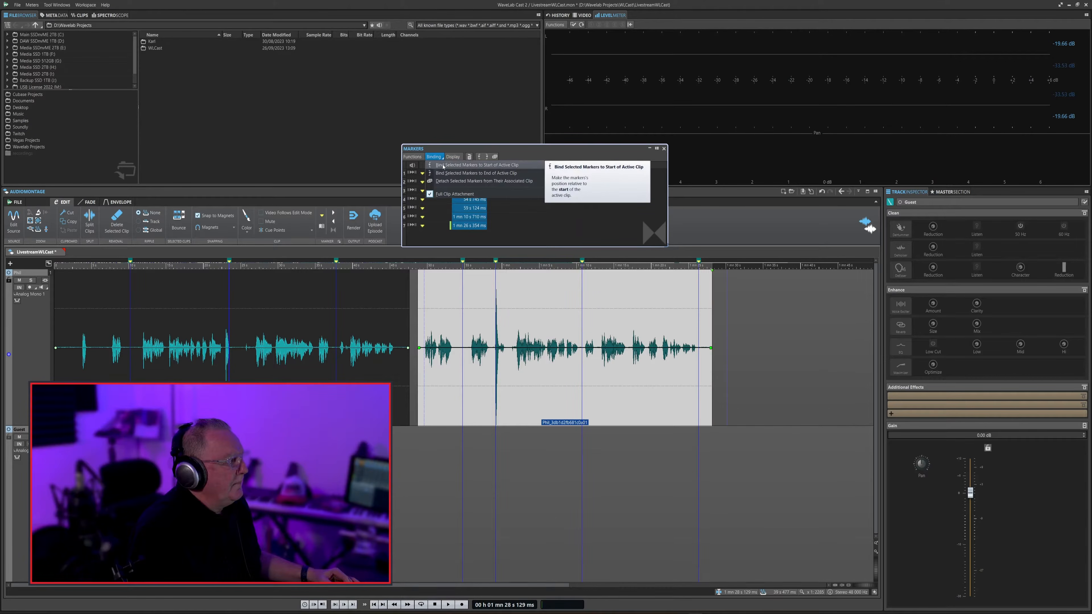
{"action": "left_click", "coordinate": [442, 166]}
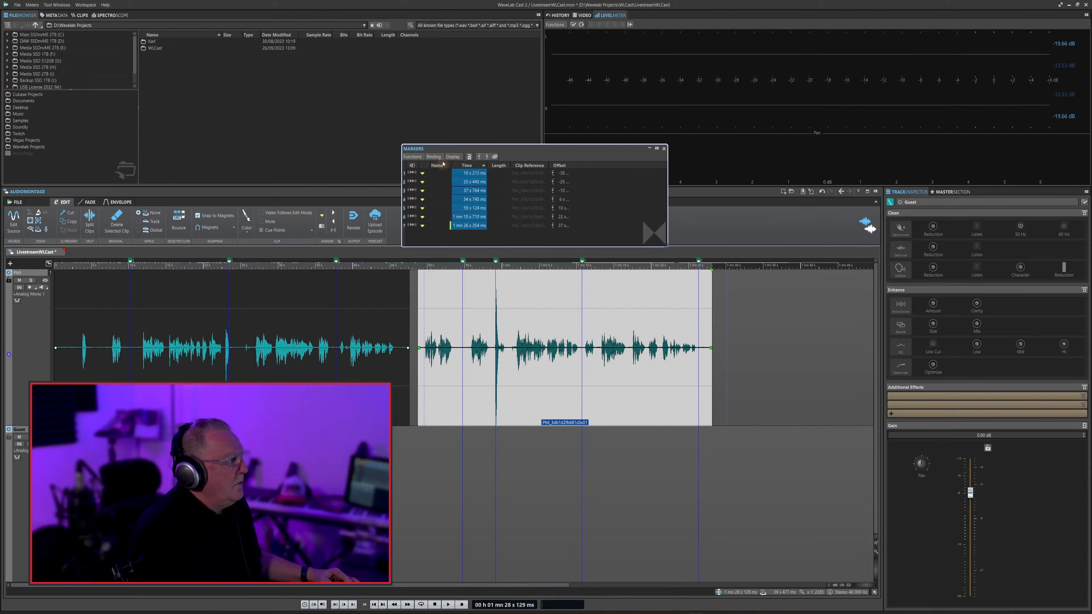
{"action": "mouse_move", "coordinate": [499, 377]}
{"action": "left_mouse_down"}
{"action": "mouse_move", "coordinate": [556, 382]}
{"action": "mouse_move", "coordinate": [497, 378]}
{"action": "left_mouse_up"}
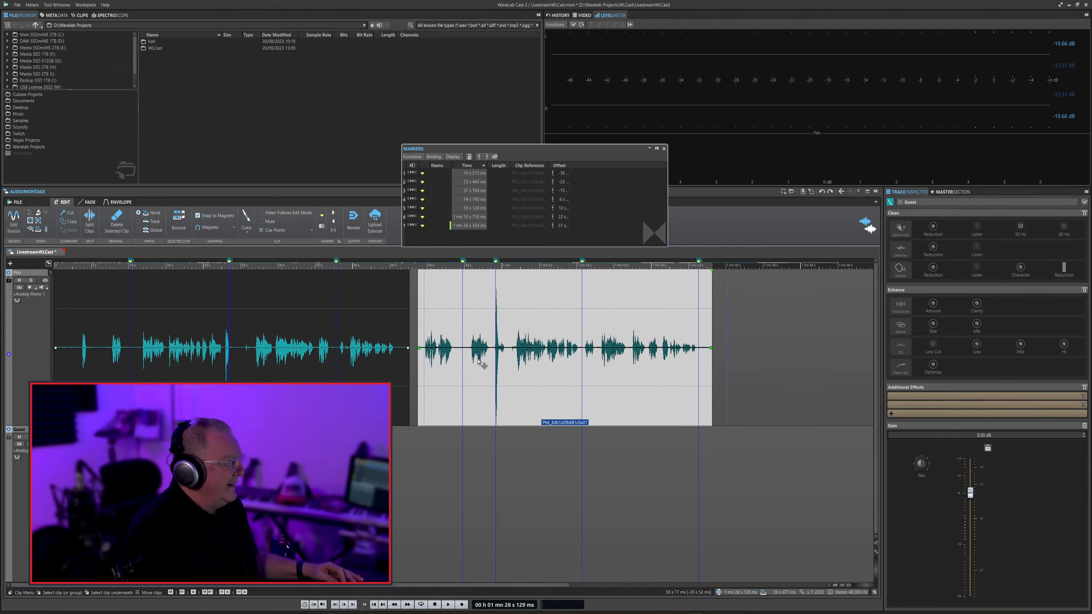
Make the first clip active and detach all seven markers from their associated clip.
{"action": "left_click", "coordinate": [262, 309]}
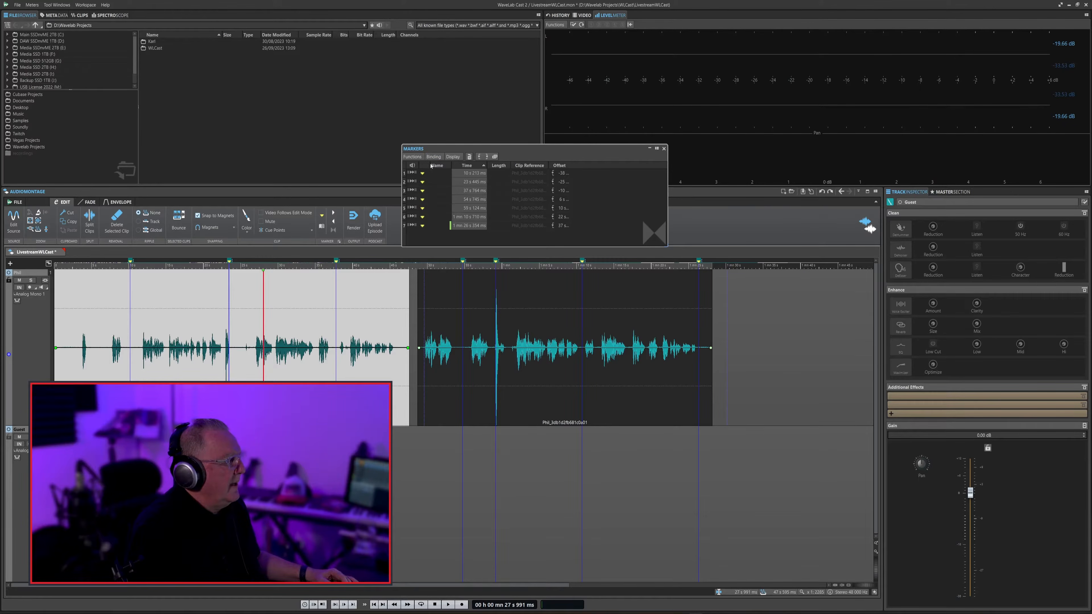
{"action": "left_click", "coordinate": [437, 157]}
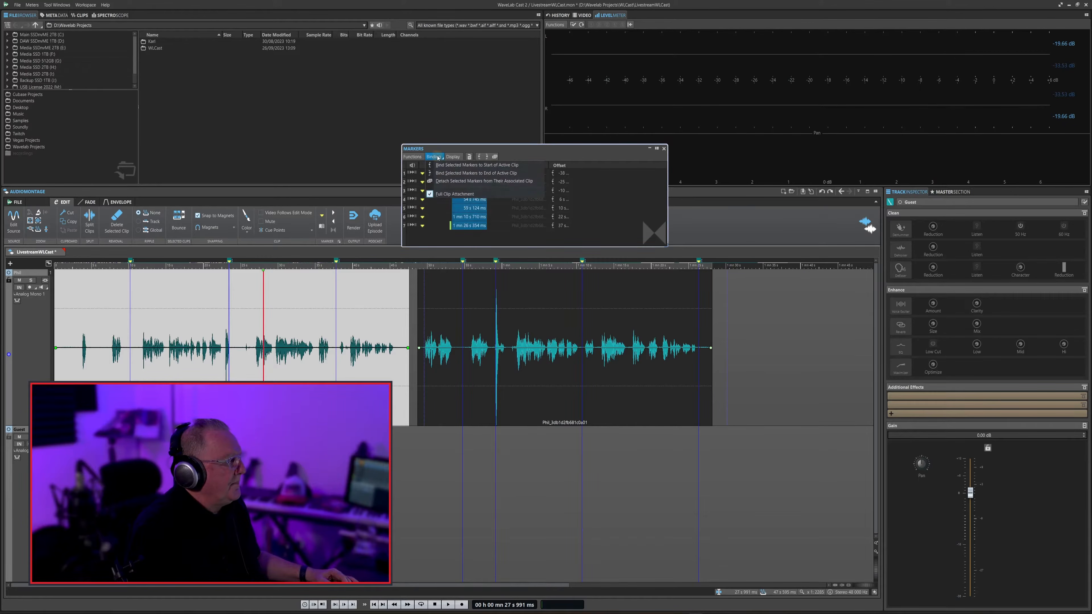
{"action": "left_click", "coordinate": [445, 181]}
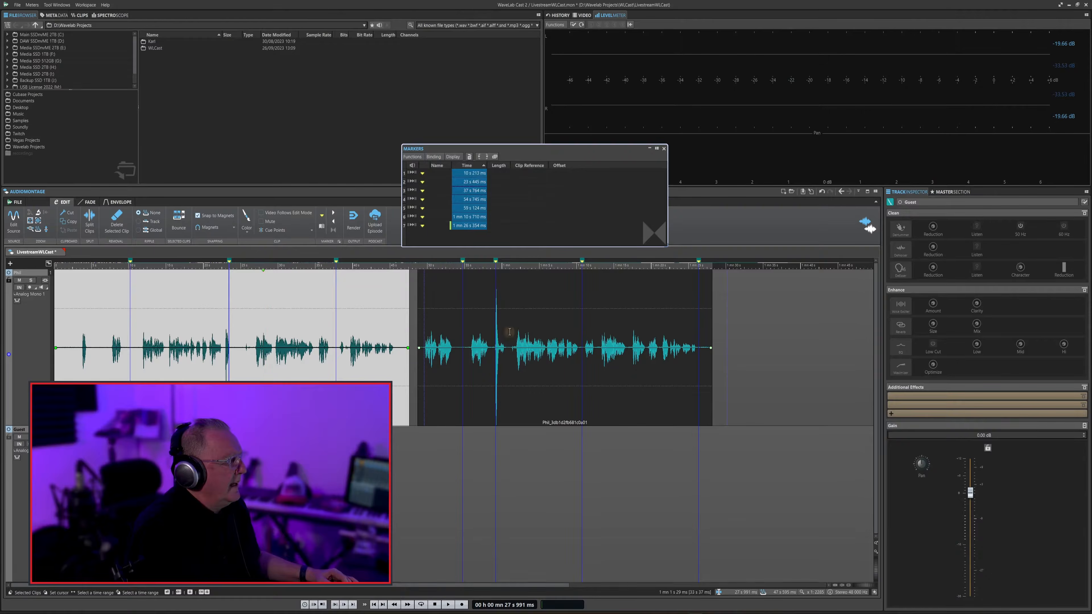
Bind only the four markers over the second clip to that clip's start, and move the clip about 0.9 s later.
{"action": "left_click", "coordinate": [509, 331]}
{"action": "left_click", "coordinate": [462, 262]}
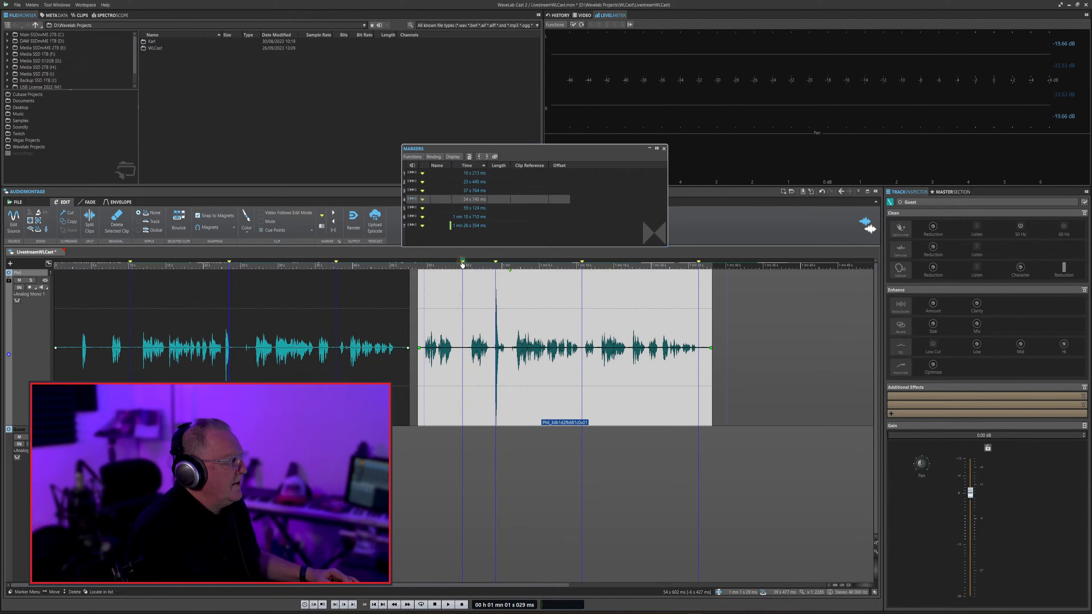
{"action": "left_click", "coordinate": [496, 262], "text": "ctrl"}
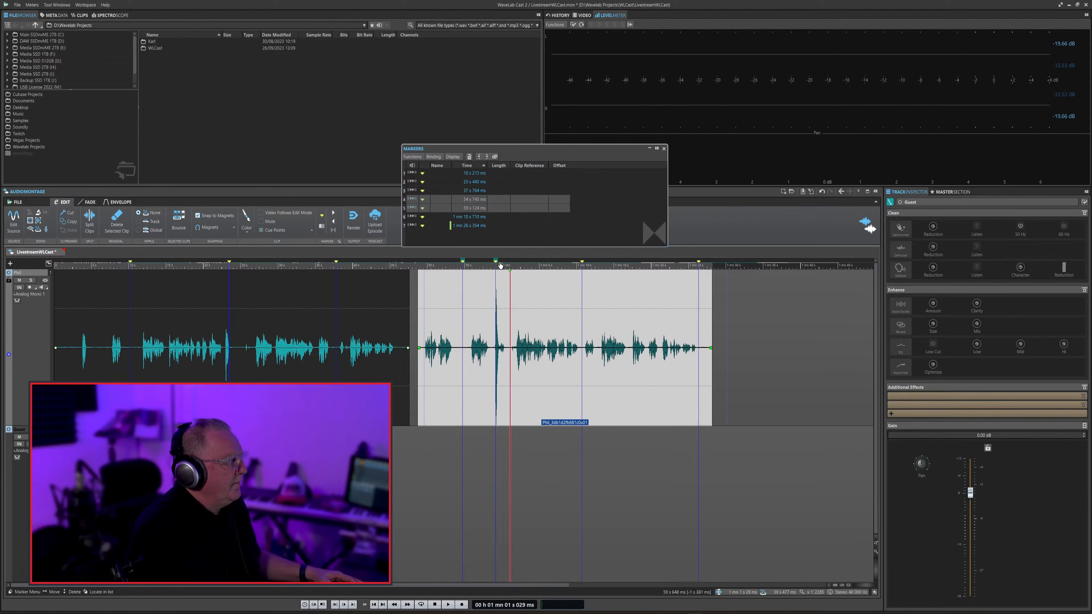
{"action": "left_click", "coordinate": [583, 262], "text": "ctrl"}
{"action": "left_click", "coordinate": [526, 227], "text": "ctrl"}
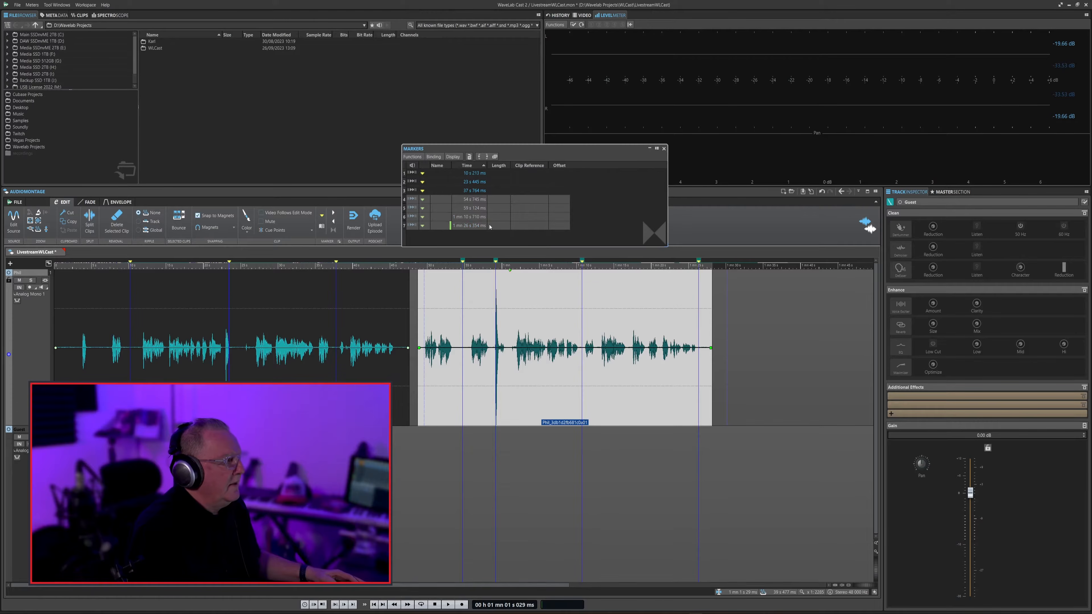
{"action": "left_click", "coordinate": [453, 157]}
{"action": "mouse_move", "coordinate": [435, 158]}
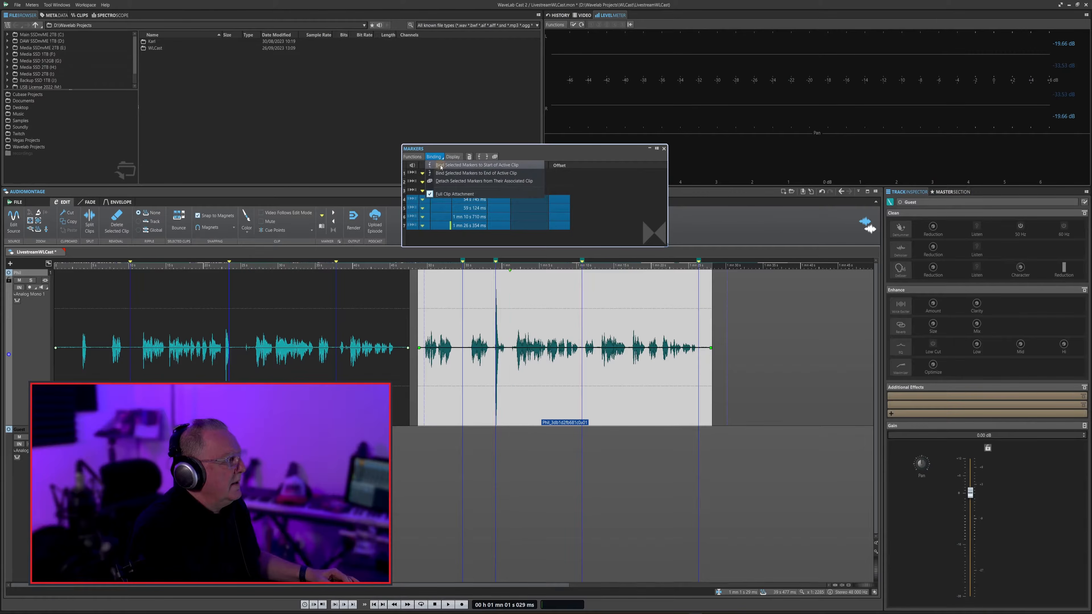
{"action": "left_click", "coordinate": [440, 166]}
{"action": "left_click", "coordinate": [484, 389]}
{"action": "mouse_move", "coordinate": [484, 388]}
{"action": "left_mouse_down"}
{"action": "mouse_move", "coordinate": [519, 346]}
{"action": "mouse_move", "coordinate": [507, 384]}
{"action": "mouse_move", "coordinate": [492, 383]}
{"action": "left_mouse_up"}
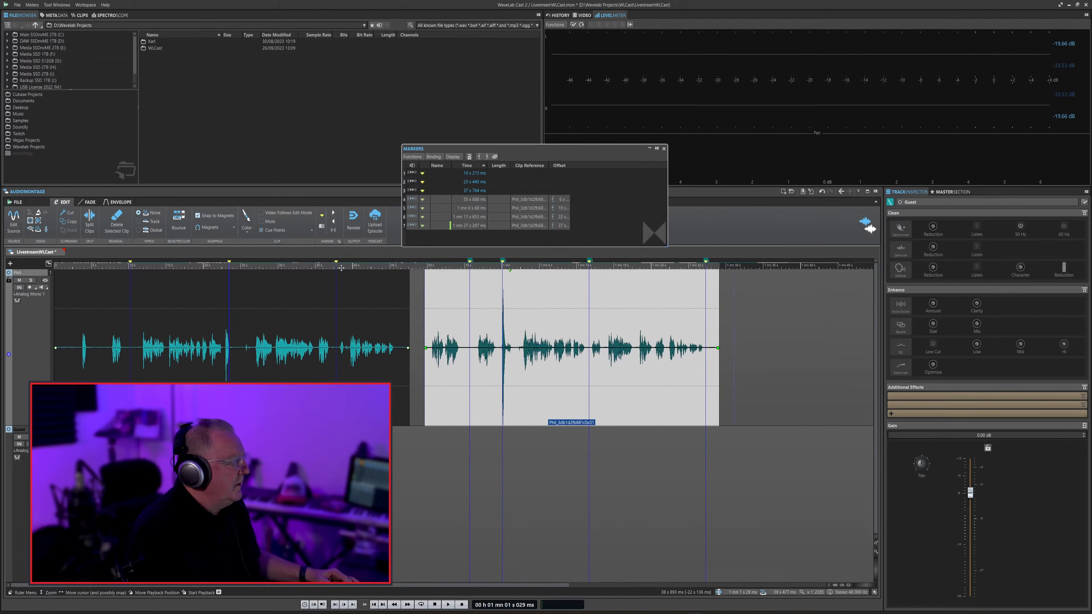
Select only the three markers over the first clip and bind them to the start of the active clip.
{"action": "left_click", "coordinate": [336, 263]}
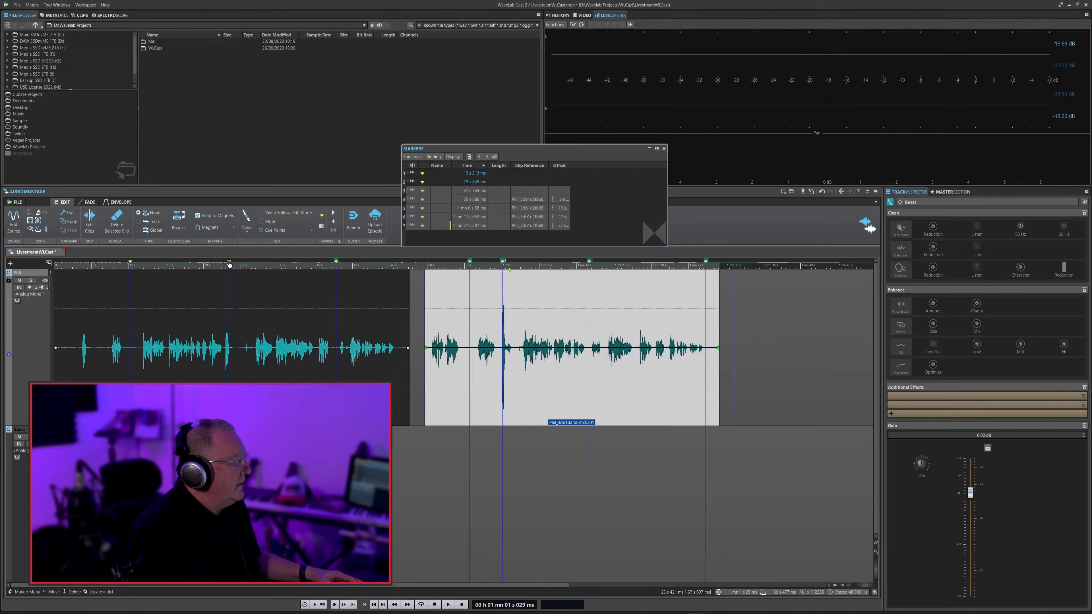
{"action": "left_click", "coordinate": [229, 264]}
{"action": "left_click", "coordinate": [130, 262]}
{"action": "left_click", "coordinate": [605, 227]}
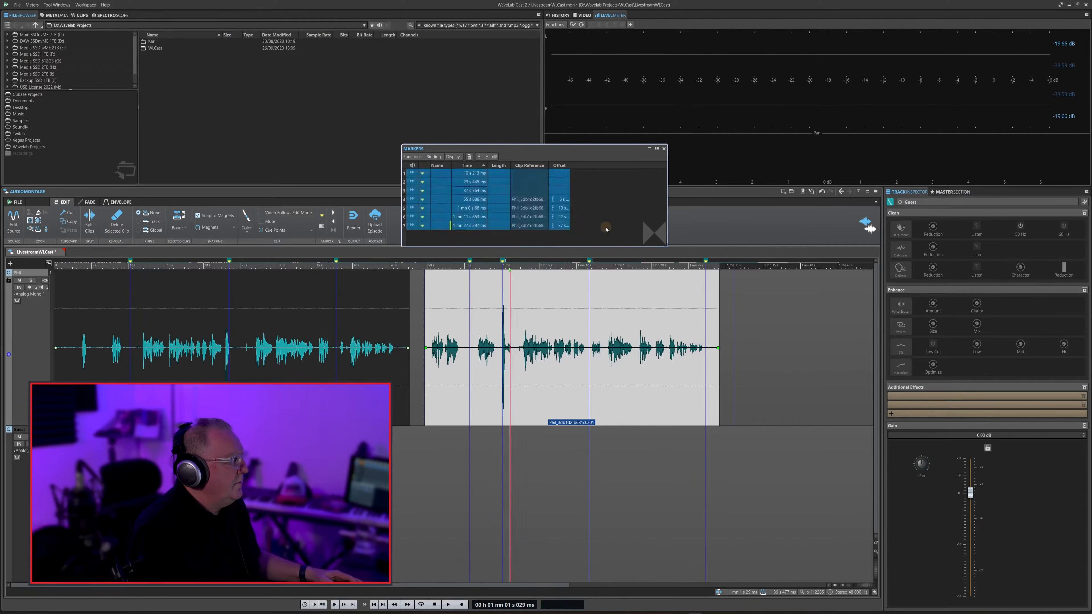
{"action": "left_click", "coordinate": [336, 262]}
{"action": "left_click", "coordinate": [229, 262], "text": "ctrl"}
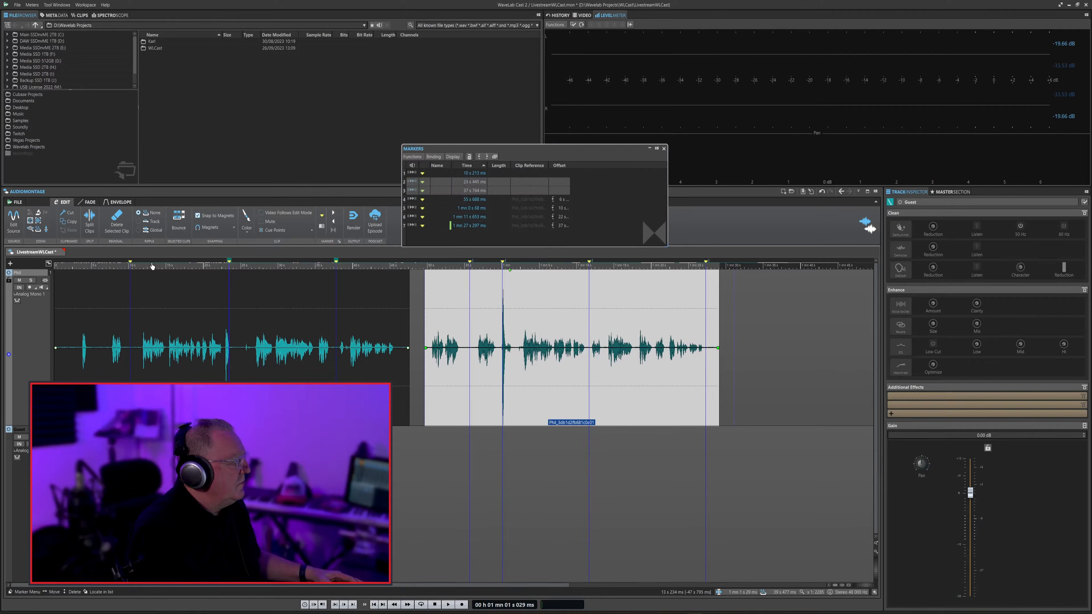
{"action": "left_click", "coordinate": [131, 264], "text": "ctrl"}
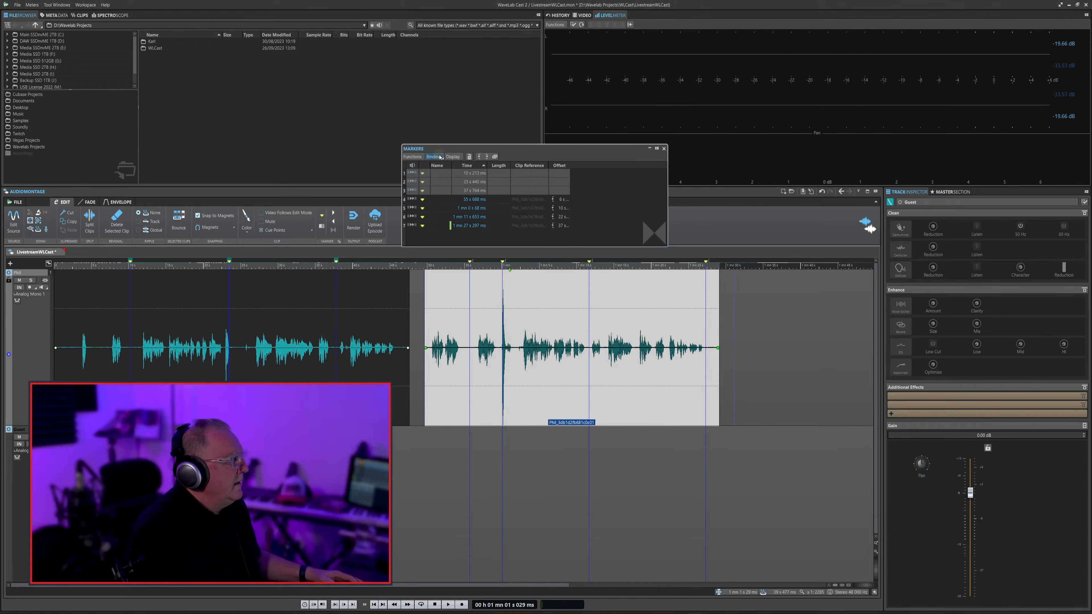
{"action": "left_click", "coordinate": [453, 158]}
{"action": "left_click", "coordinate": [437, 165]}
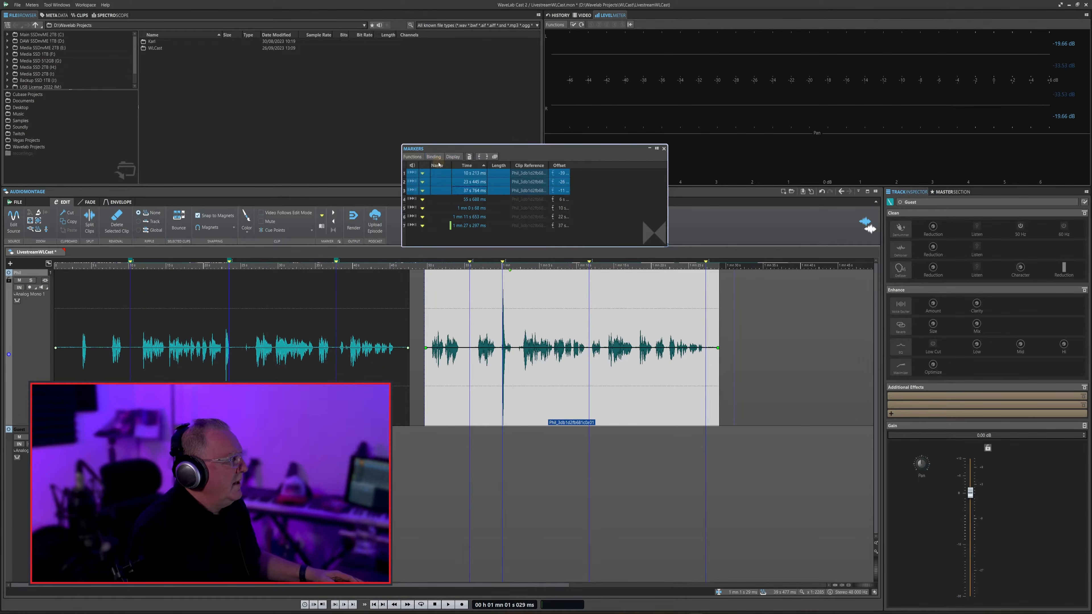
Make the first clip active and rebind its three markers to the start of that clip.
{"action": "left_click", "coordinate": [406, 347]}
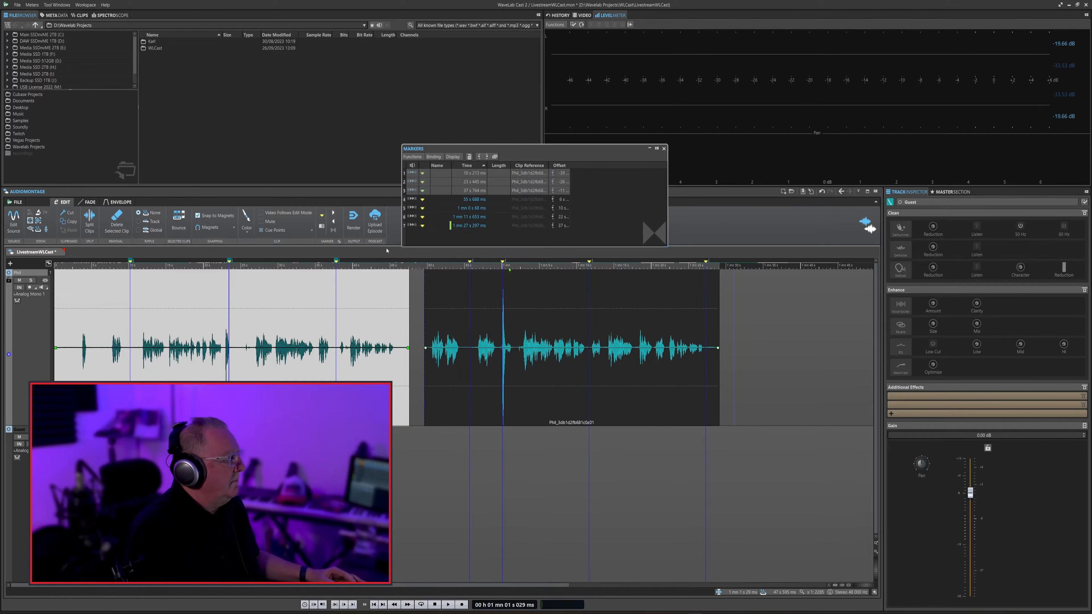
{"action": "left_click", "coordinate": [443, 158]}
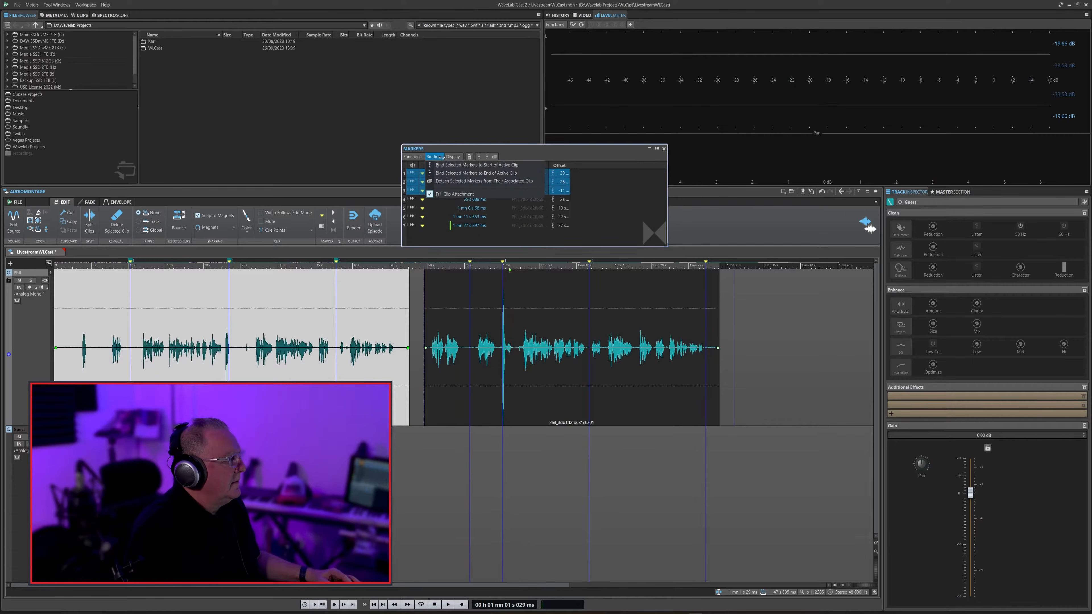
{"action": "left_click", "coordinate": [445, 167]}
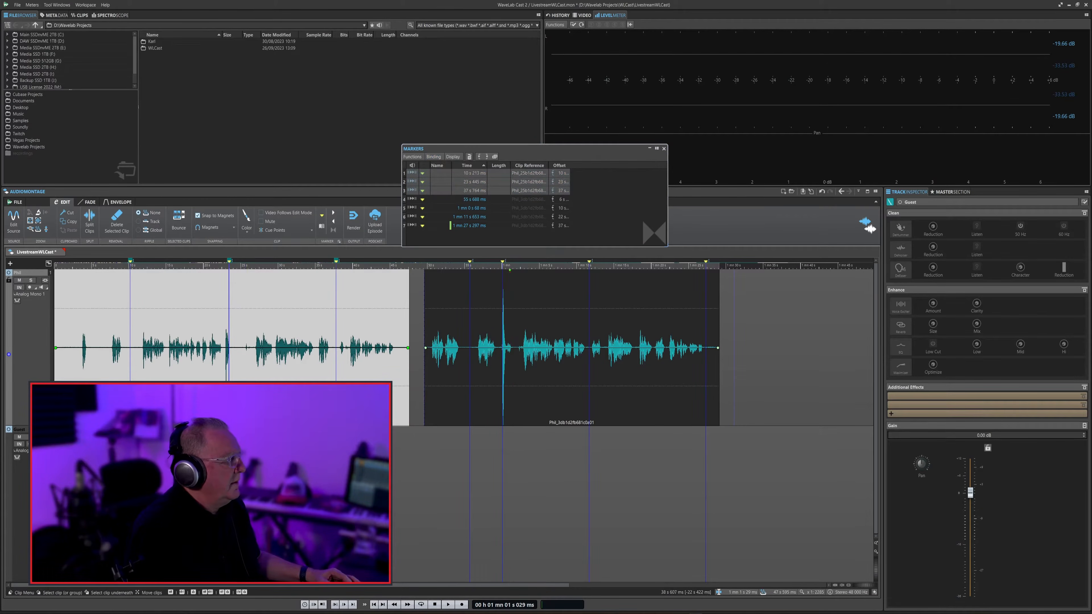
{"action": "mouse_move", "coordinate": [467, 414]}
{"action": "left_mouse_down"}
{"action": "mouse_move", "coordinate": [512, 415]}
{"action": "mouse_move", "coordinate": [488, 415]}
{"action": "left_mouse_up"}
{"action": "left_click", "coordinate": [404, 416]}
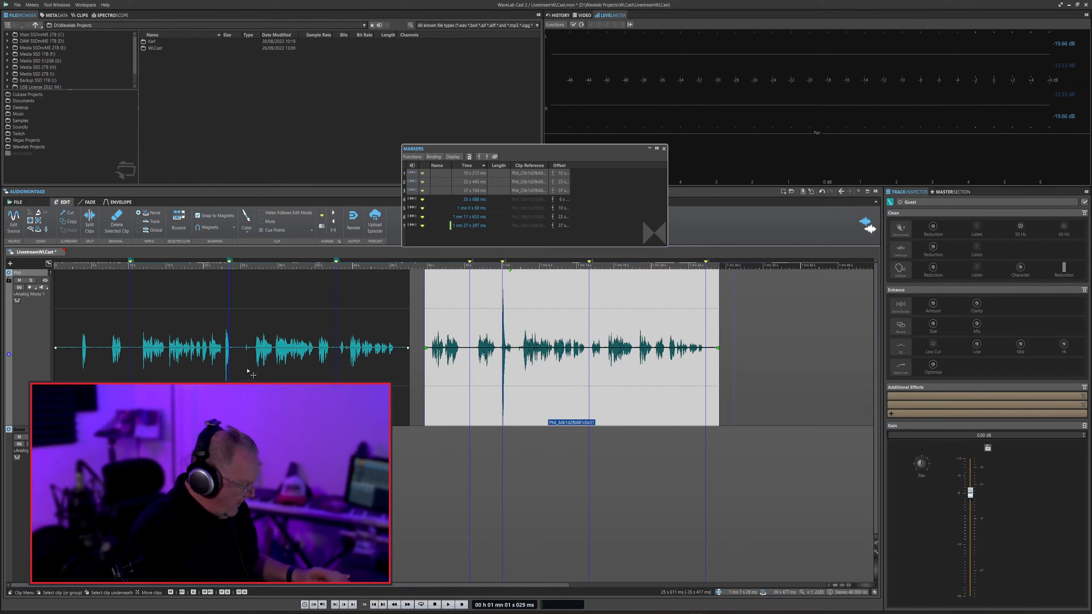
Play the montage from the first marker and from the second marker to audition the first clip's loud peak.
{"action": "scroll", "coordinate": [220, 369], "scroll_direction": "up", "scroll_amount": 4}
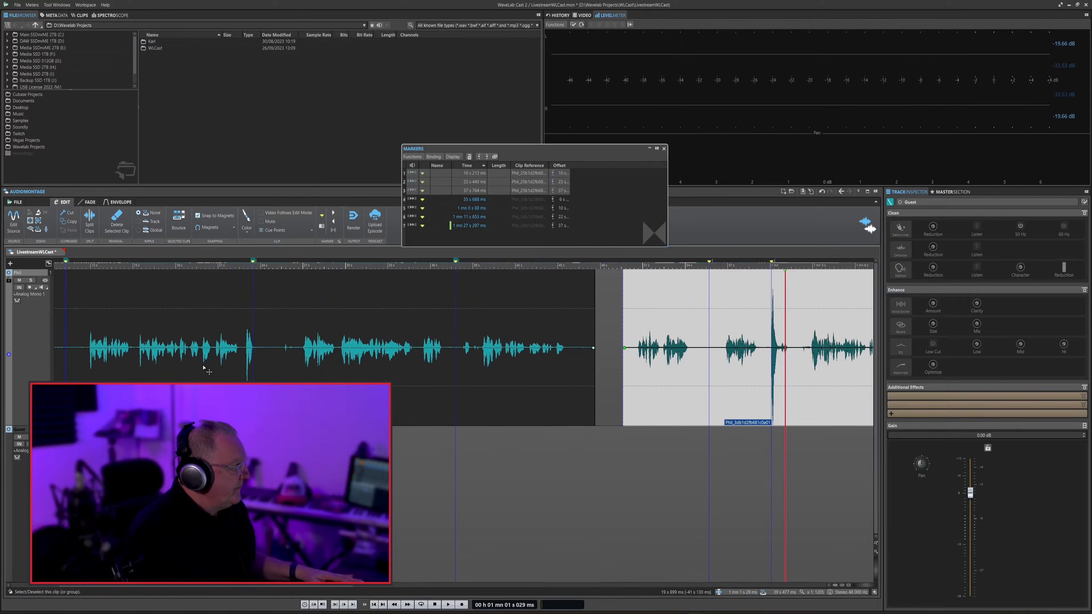
{"action": "scroll", "coordinate": [258, 371], "scroll_direction": "down", "scroll_amount": 2}
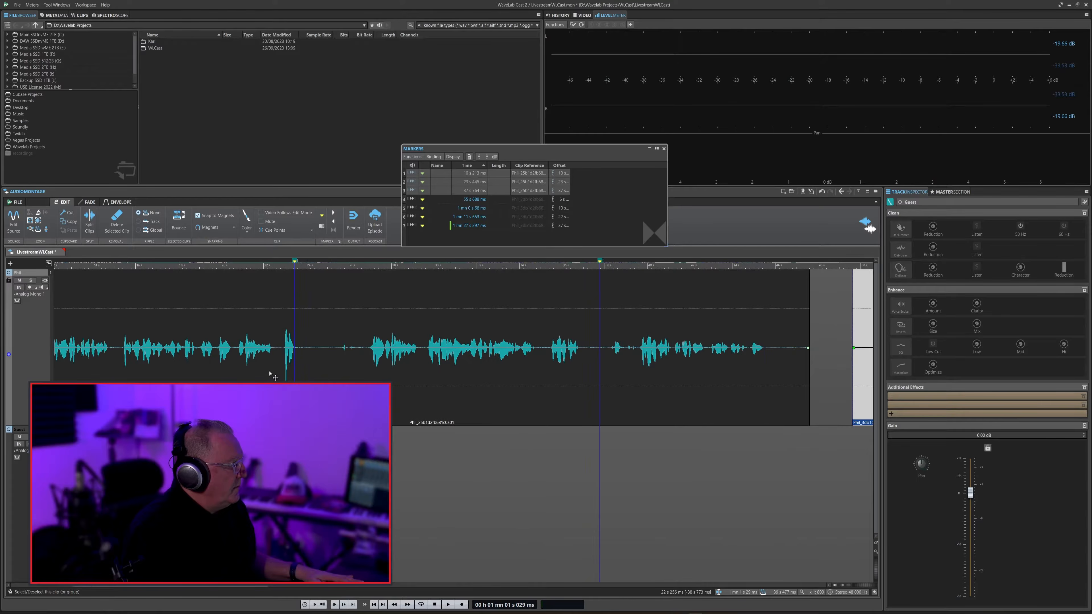
{"action": "scroll", "coordinate": [272, 367], "scroll_direction": "down", "scroll_amount": 4}
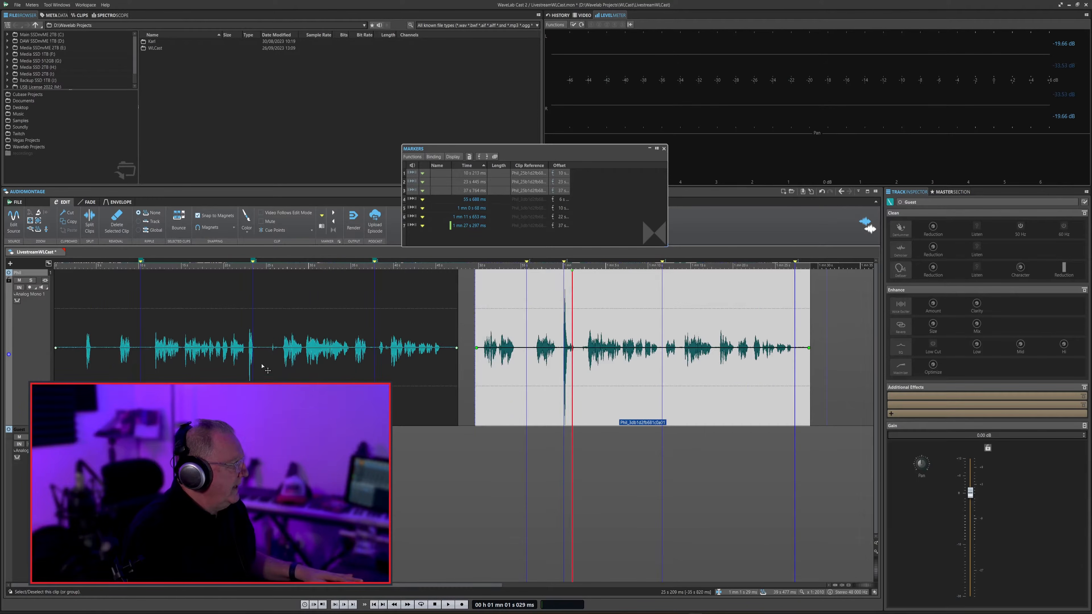
{"action": "left_click", "coordinate": [247, 323]}
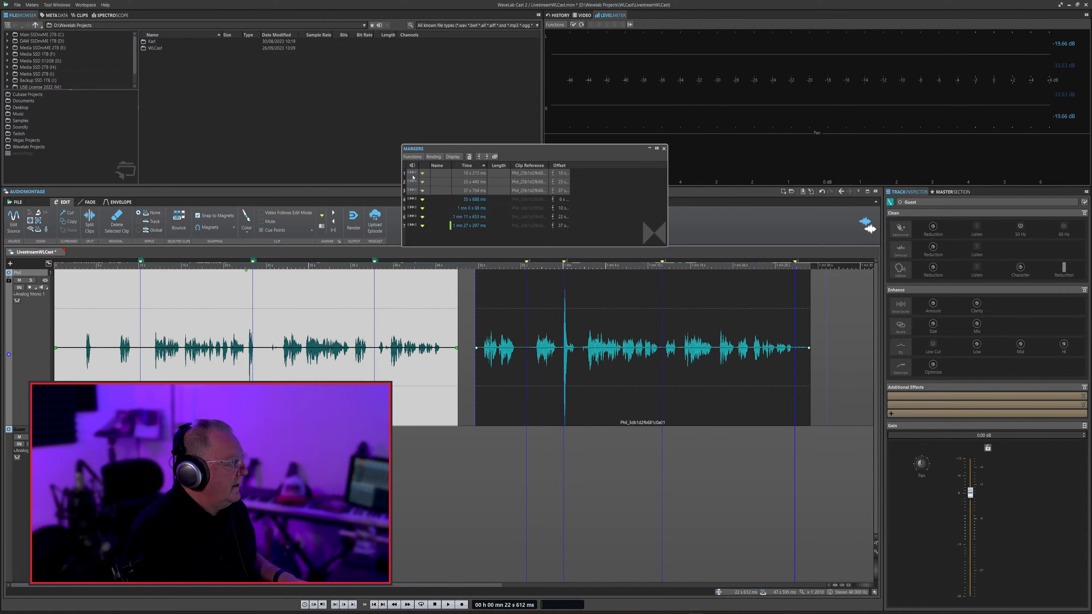
{"action": "left_click", "coordinate": [412, 173]}
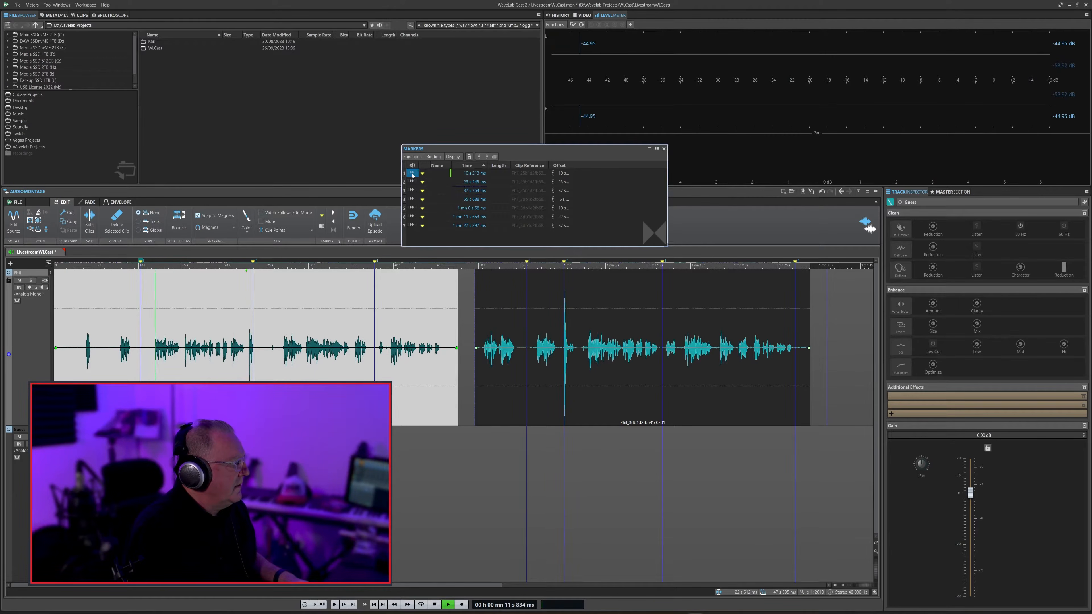
{"action": "left_click", "coordinate": [412, 182]}
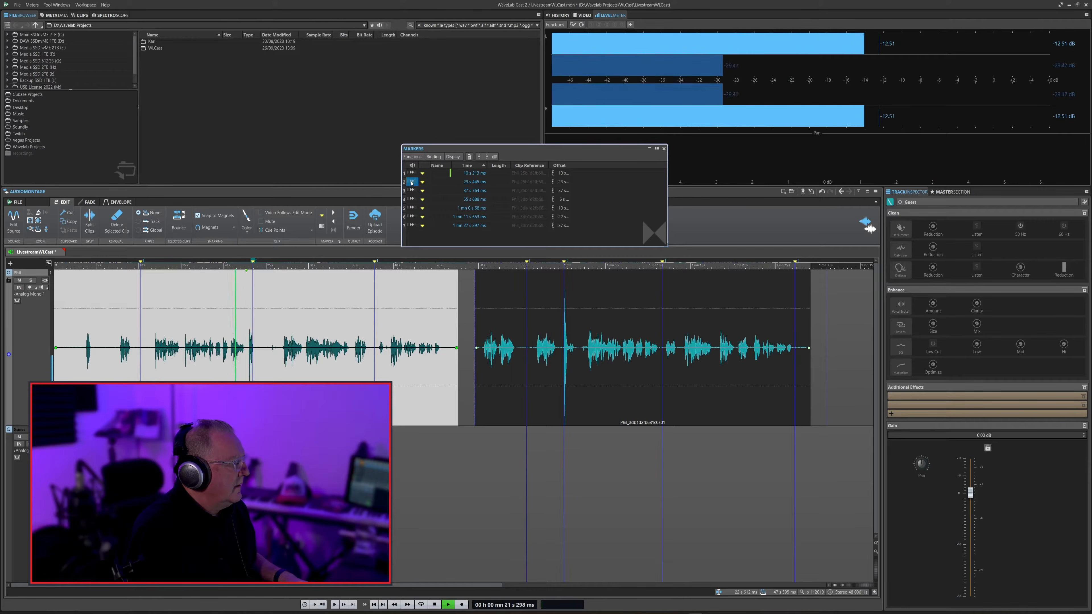
{"action": "key", "text": "space"}
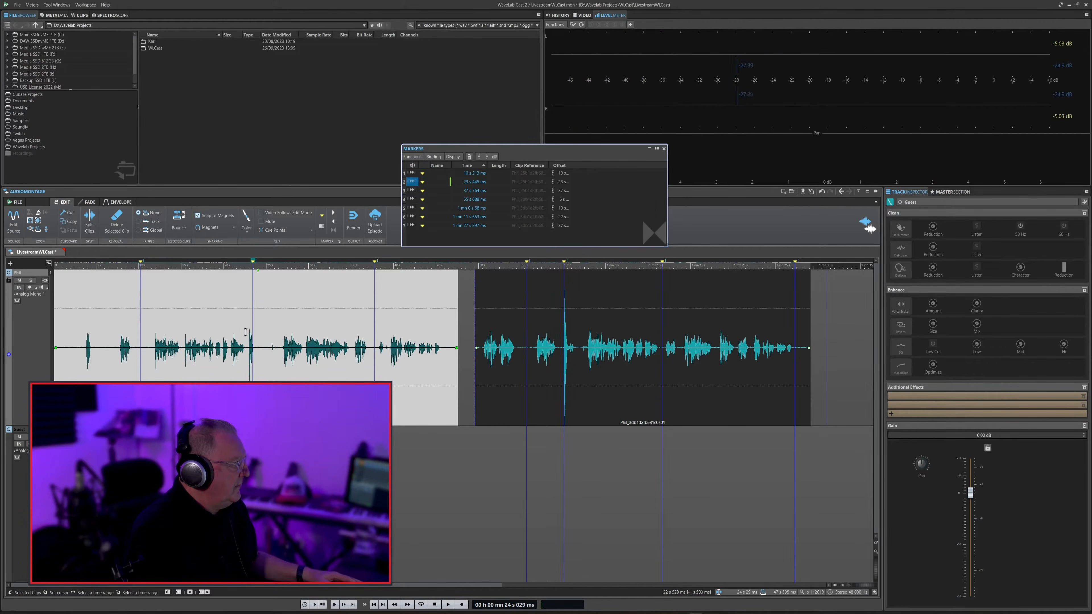
Try to delete the range from about 22.65 s to 24.75 s around the first clip's loud peak.
{"action": "left_click", "coordinate": [247, 334]}
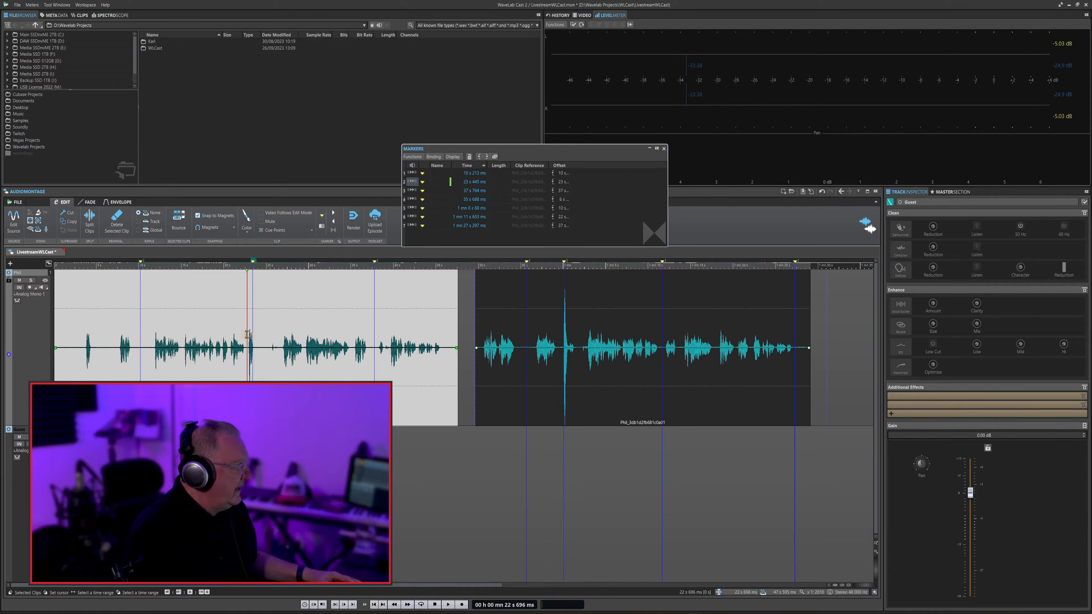
{"action": "left_click_drag", "start_coordinate": [247, 333], "coordinate": [261, 333]}
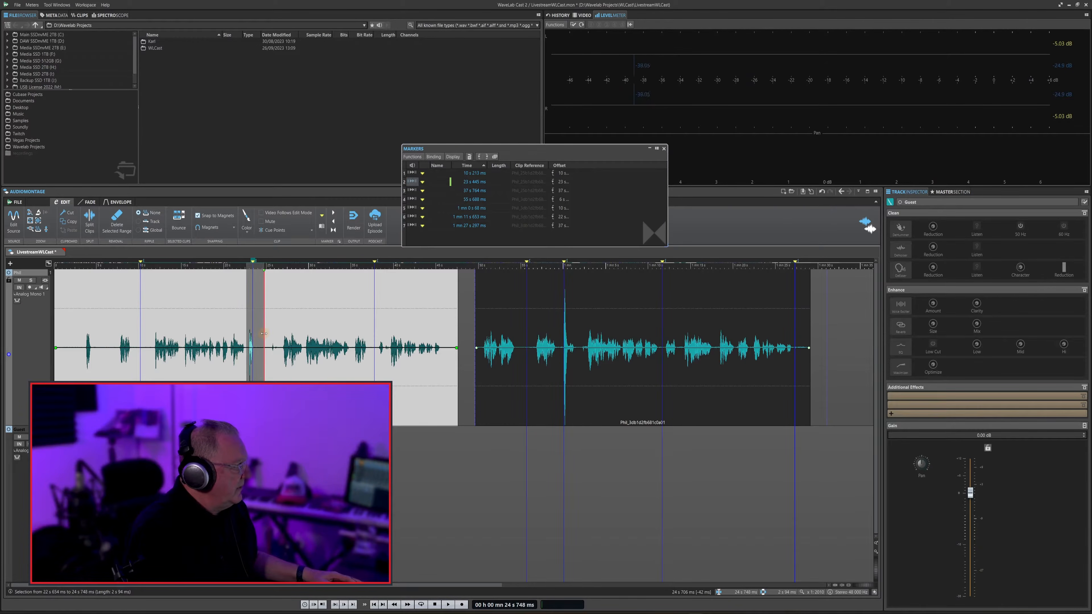
{"action": "key", "text": "Delete"}
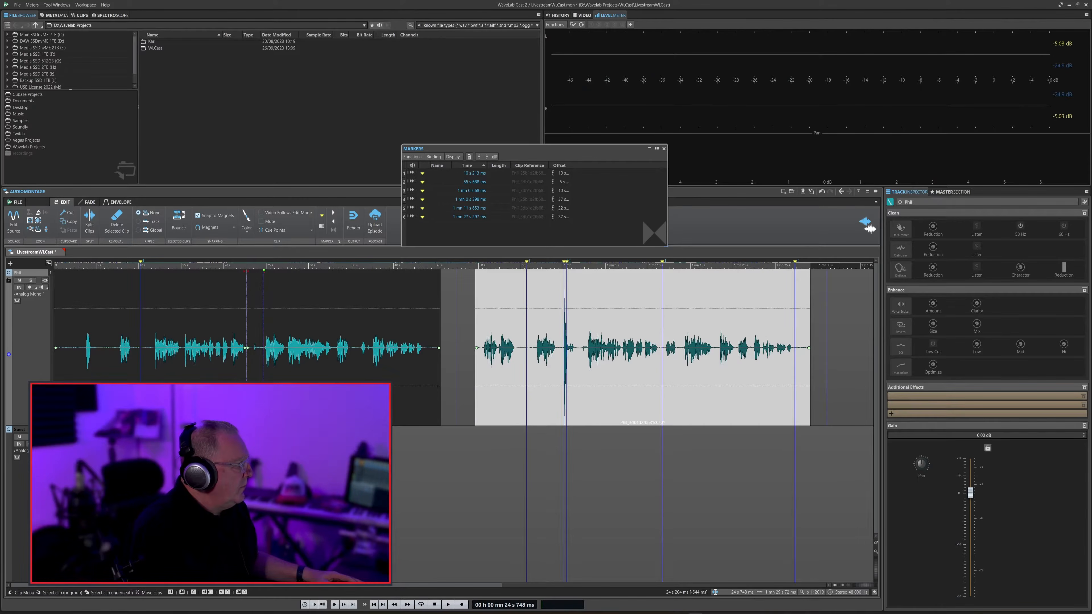
Try moving the piece after the cut later and adjusting the first piece's end, and undo these edits and the range deletion.
{"action": "left_click", "coordinate": [261, 283]}
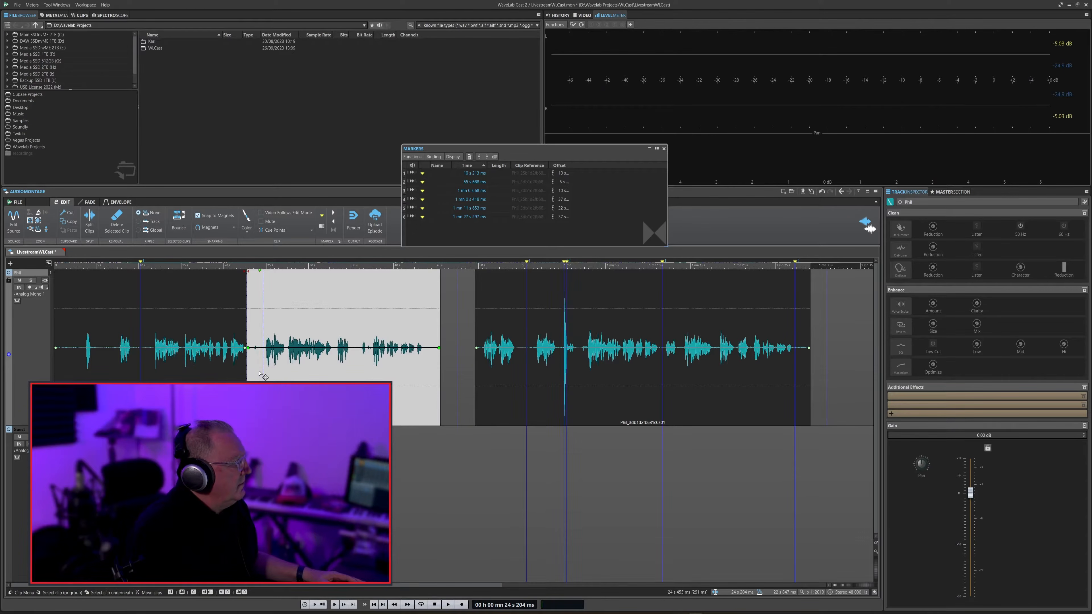
{"action": "mouse_move", "coordinate": [262, 397]}
{"action": "left_mouse_down"}
{"action": "mouse_move", "coordinate": [303, 398]}
{"action": "mouse_move", "coordinate": [292, 398]}
{"action": "left_mouse_up"}
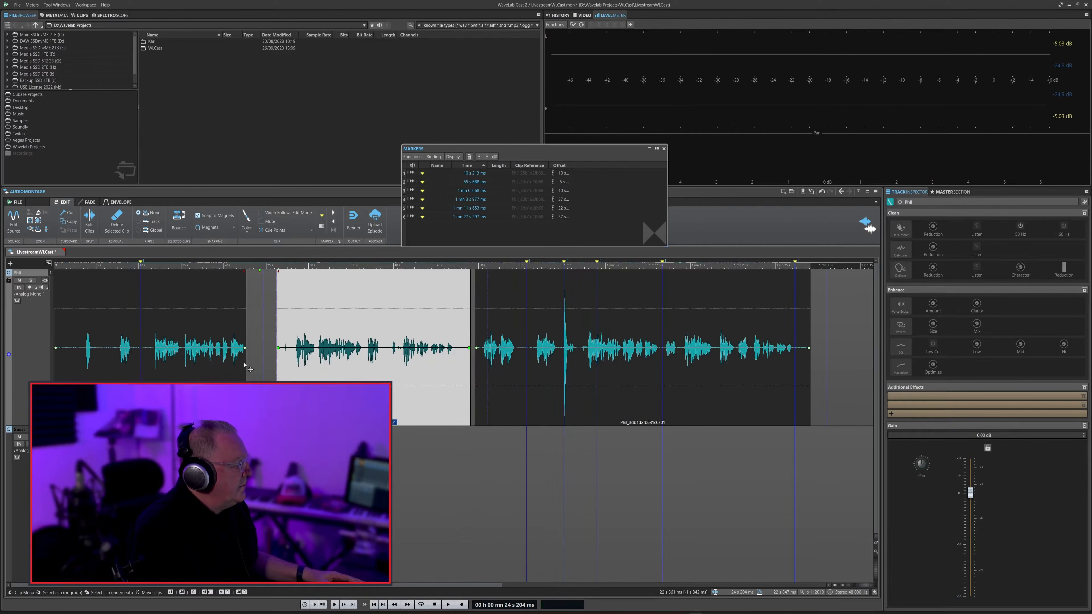
{"action": "left_click_drag", "start_coordinate": [245, 364], "coordinate": [253, 365]}
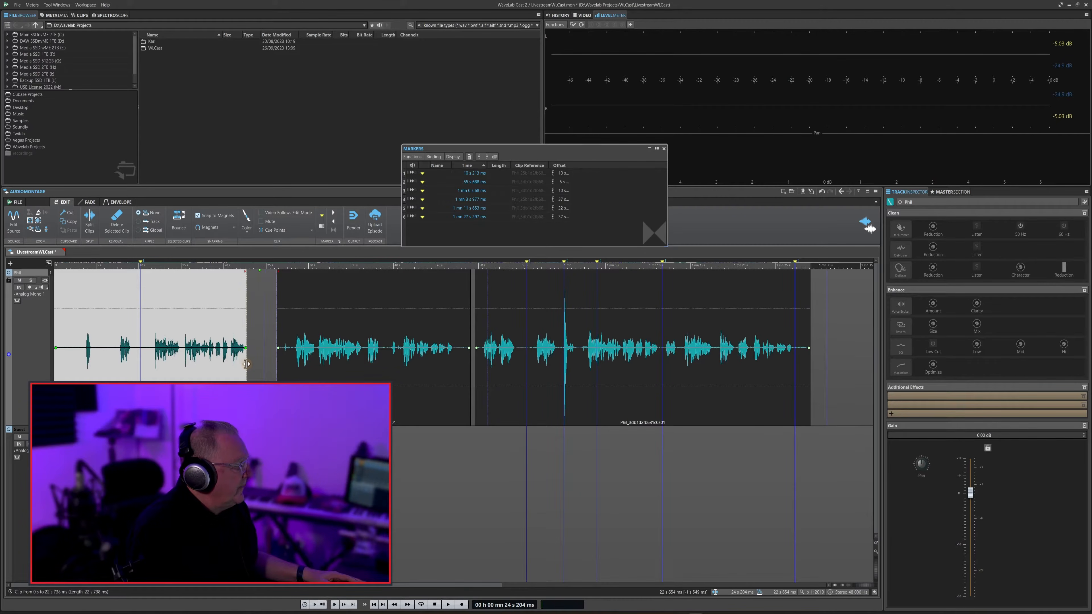
{"action": "key", "text": "ctrl+z"}
{"action": "key", "text": "ctrl+z"}
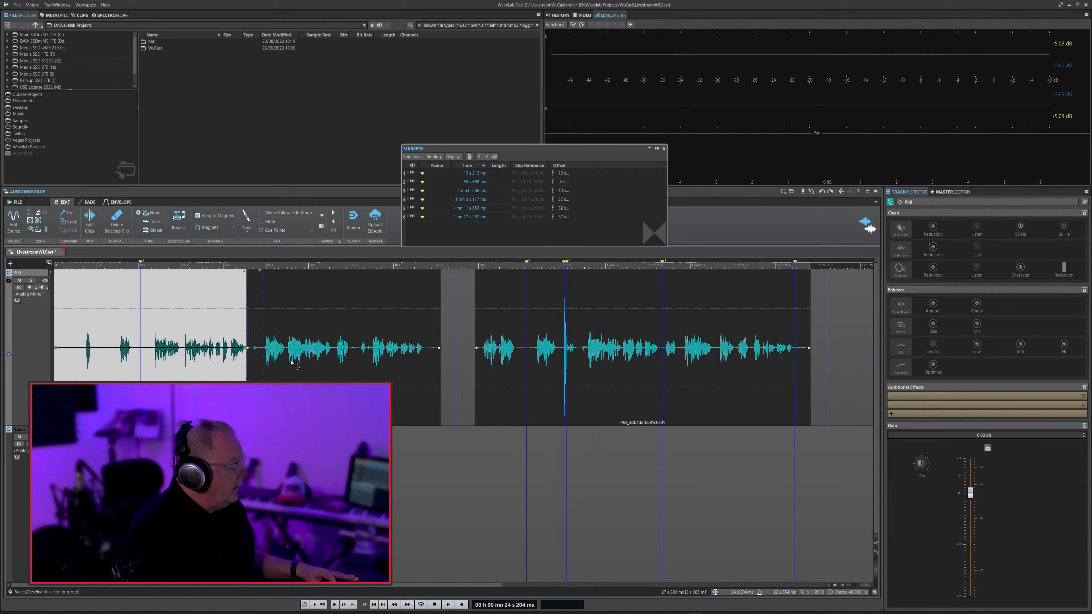
{"action": "key", "text": "ctrl+z"}
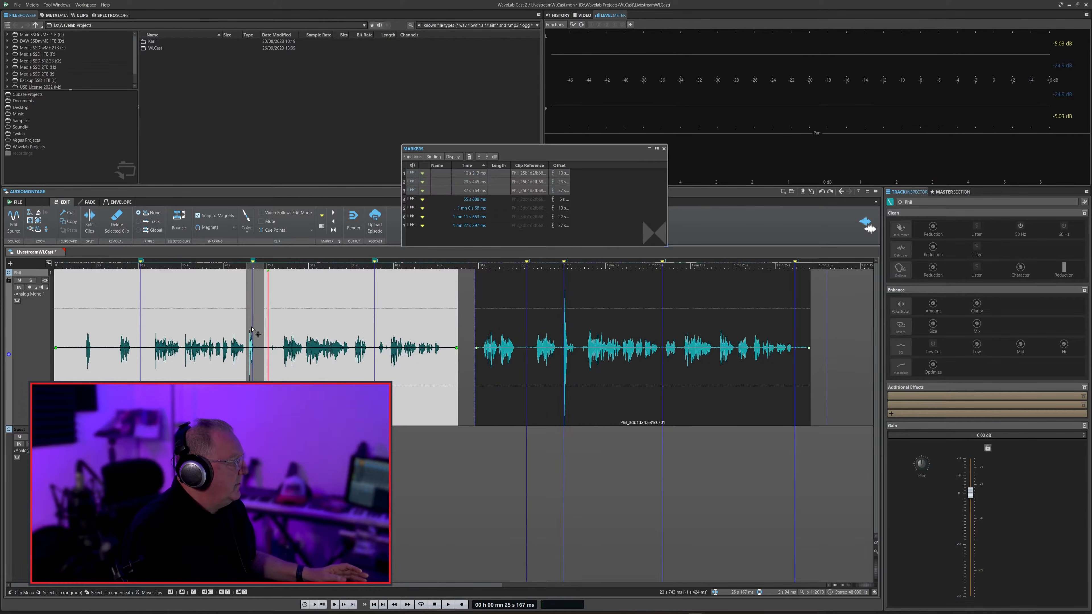
Split the first clip at about 23.95 s and trim the facing edges back to about 22.6 s and 24.8 s.
{"action": "left_click", "coordinate": [255, 288]}
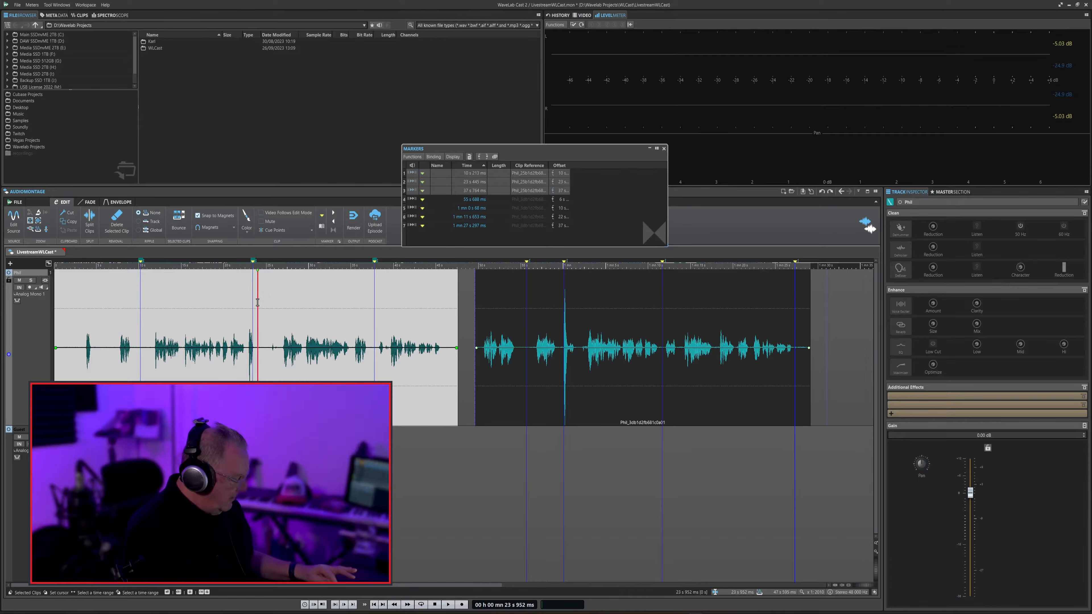
{"action": "key", "text": "s"}
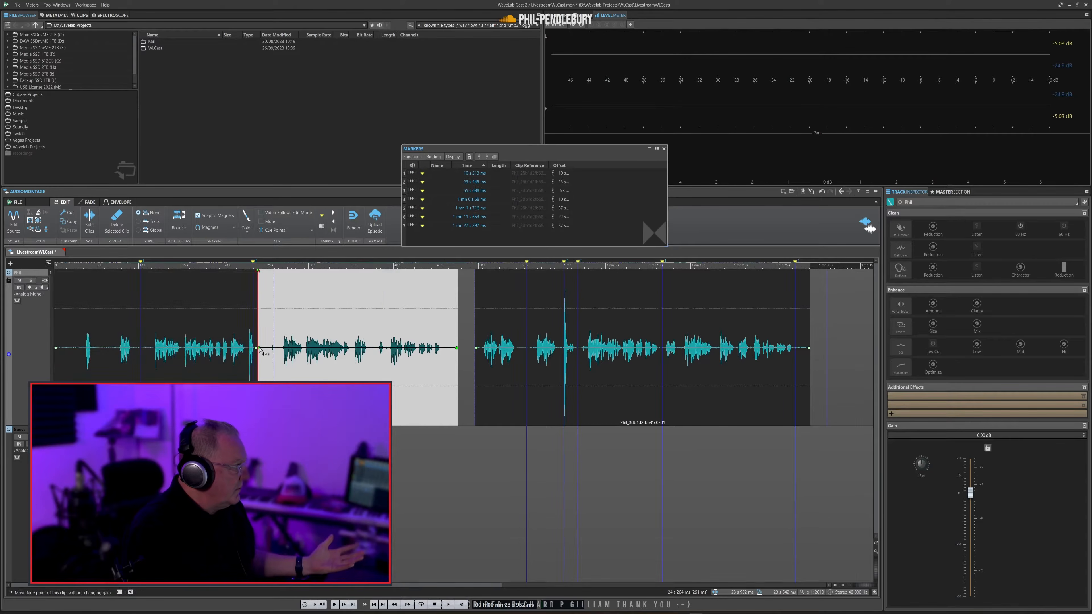
{"action": "left_click", "coordinate": [260, 334]}
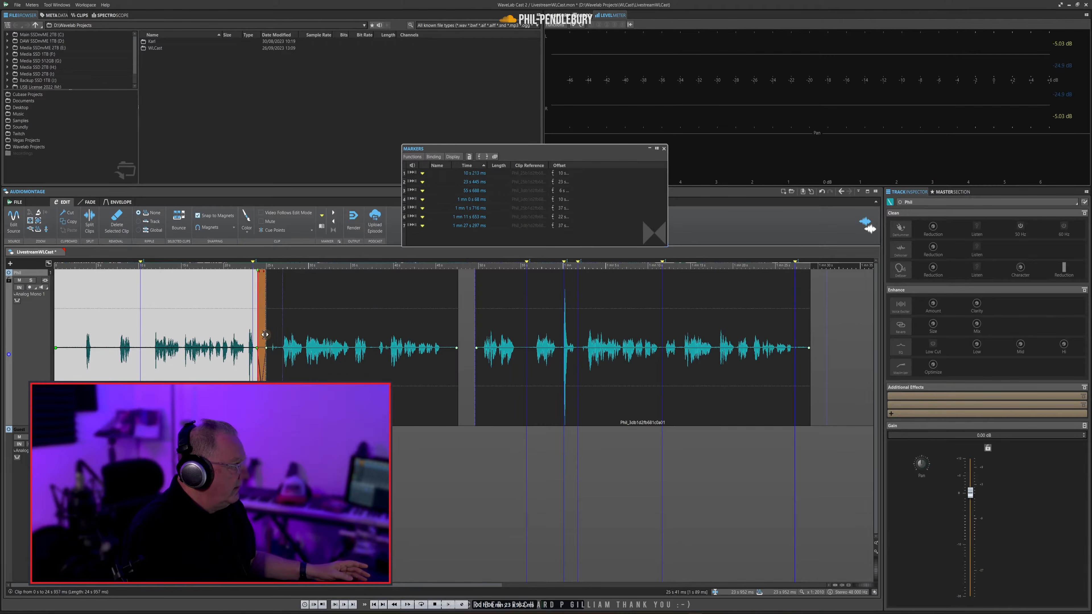
{"action": "left_click_drag", "start_coordinate": [247, 333], "coordinate": [265, 331]}
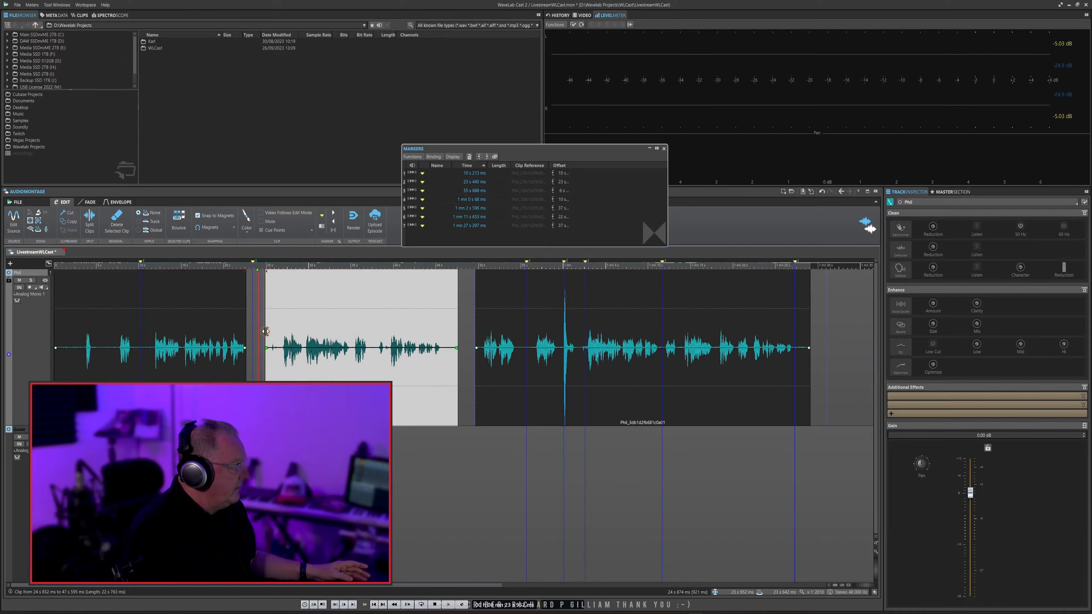
Move the trimmed second piece earlier to start at about 23.0 s, and play across the join from about 19.5 s.
{"action": "left_click_drag", "start_coordinate": [318, 397], "coordinate": [302, 397]}
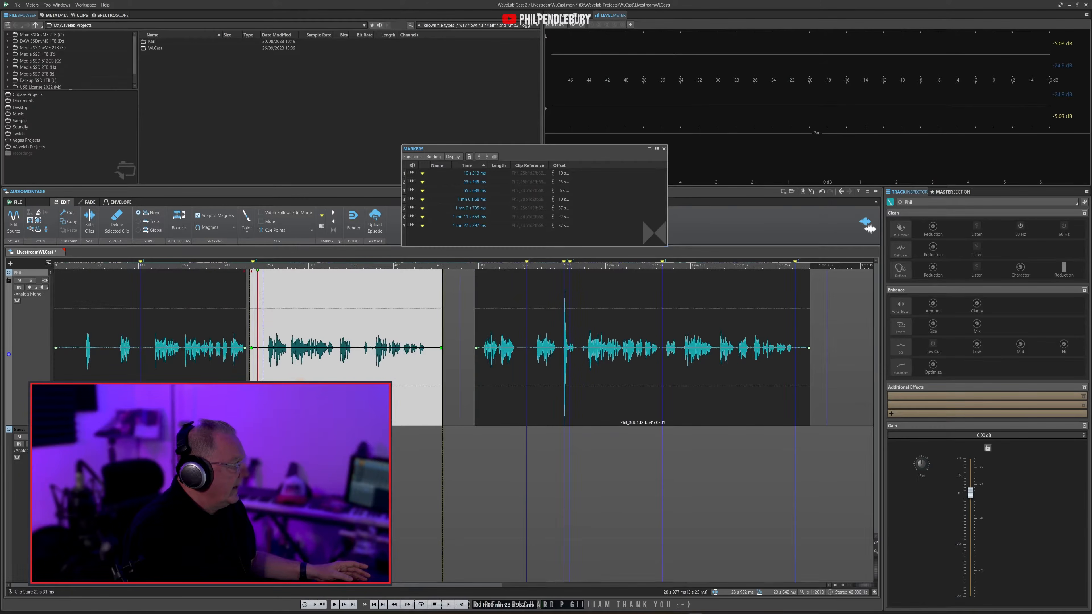
{"action": "left_click", "coordinate": [220, 265]}
{"action": "key", "text": "space"}
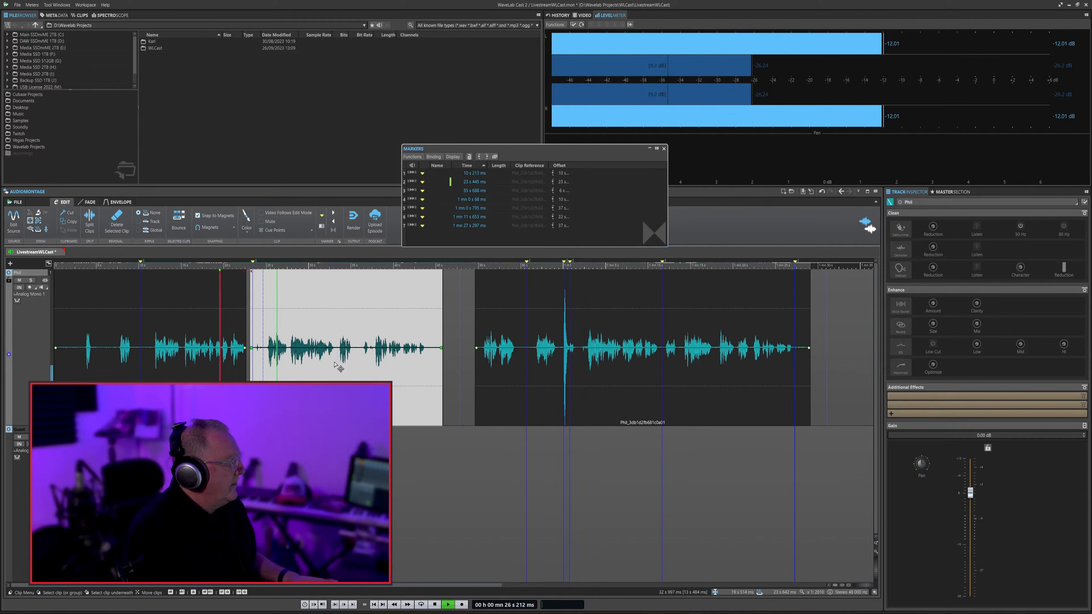
{"action": "key", "text": "space"}
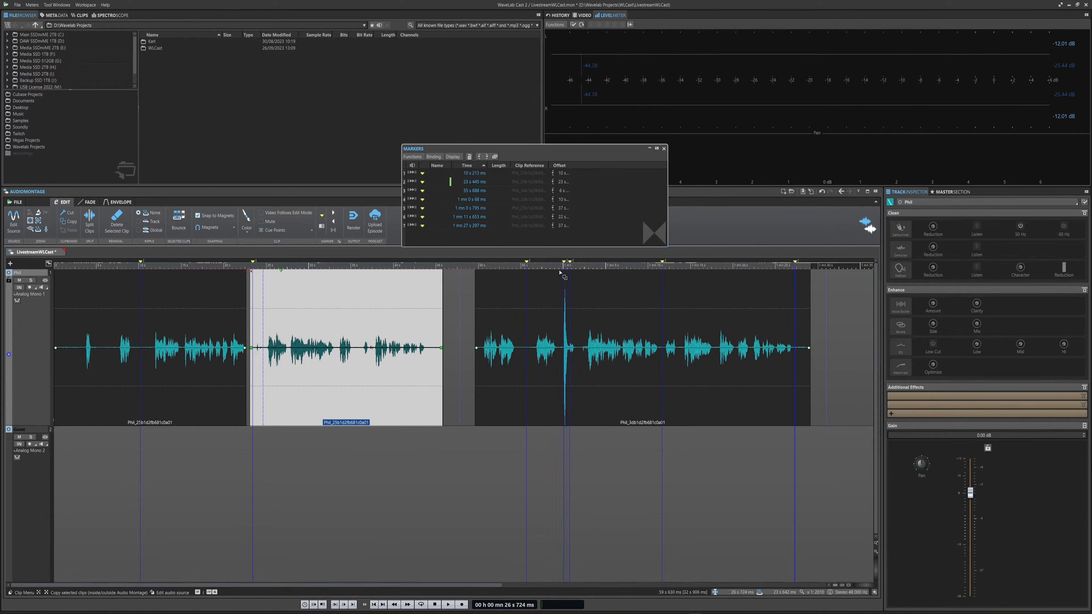
Audition the last clip's loud peak from about 59.2 s and delete the range from about 59.3 s to 62.0 s.
{"action": "left_click", "coordinate": [557, 286]}
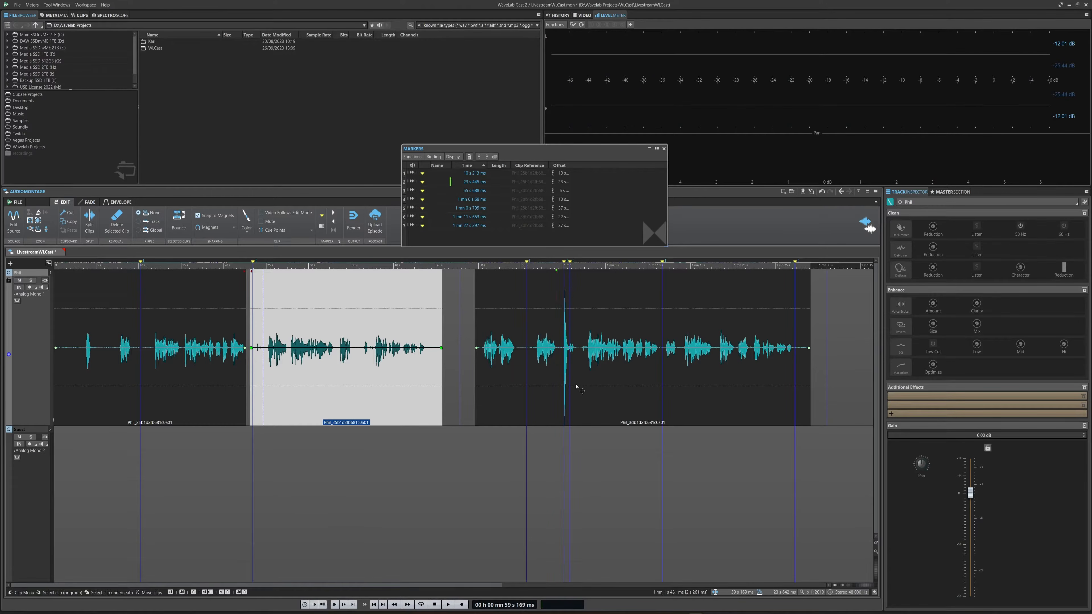
{"action": "key", "text": "space"}
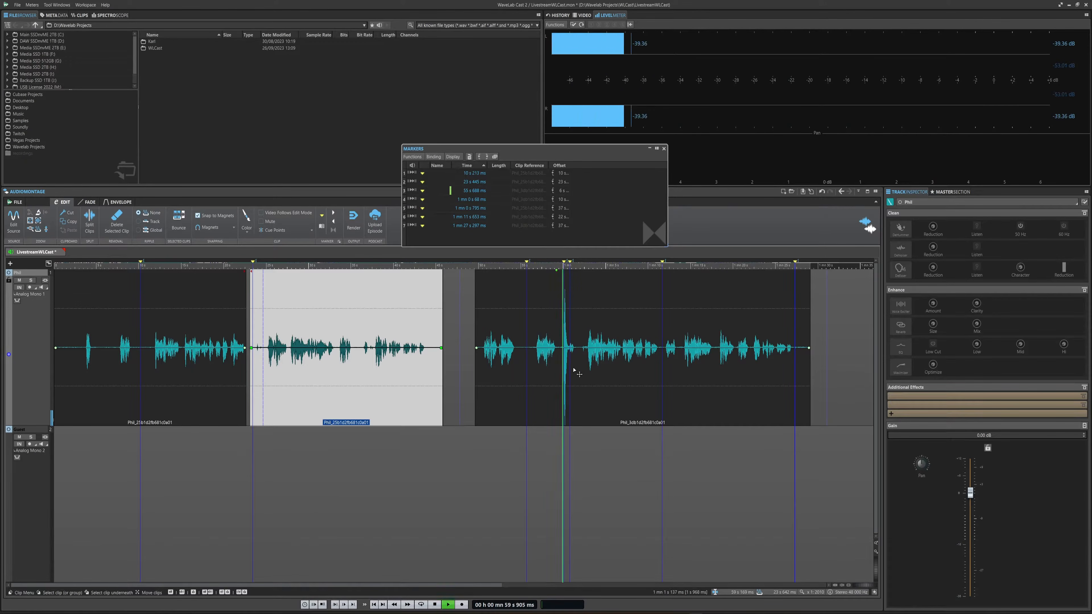
{"action": "key", "text": "space"}
{"action": "left_click_drag", "start_coordinate": [558, 330], "coordinate": [580, 333]}
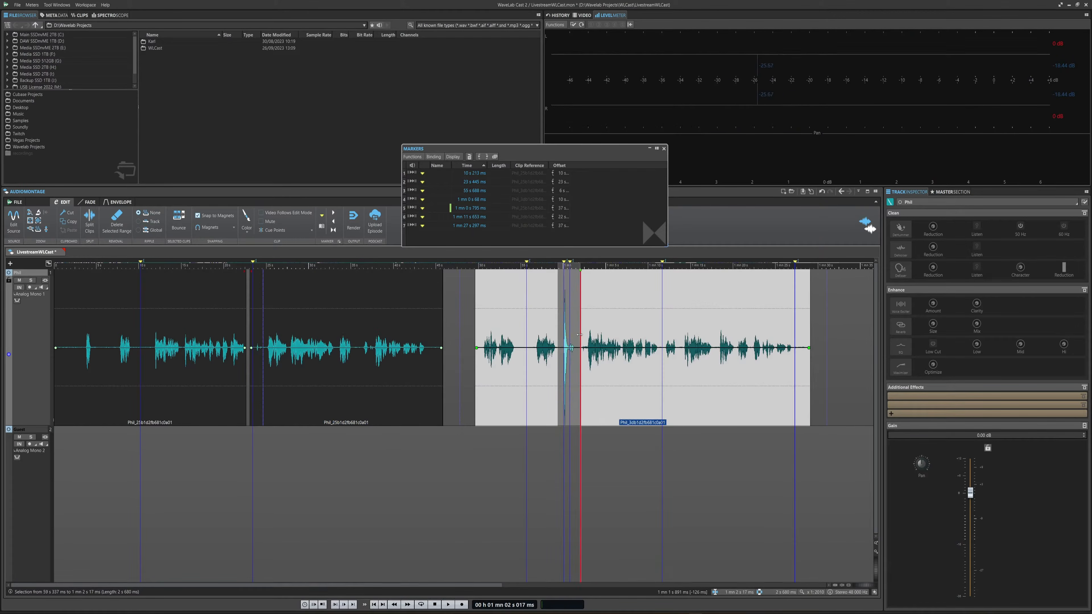
{"action": "key", "text": "Delete"}
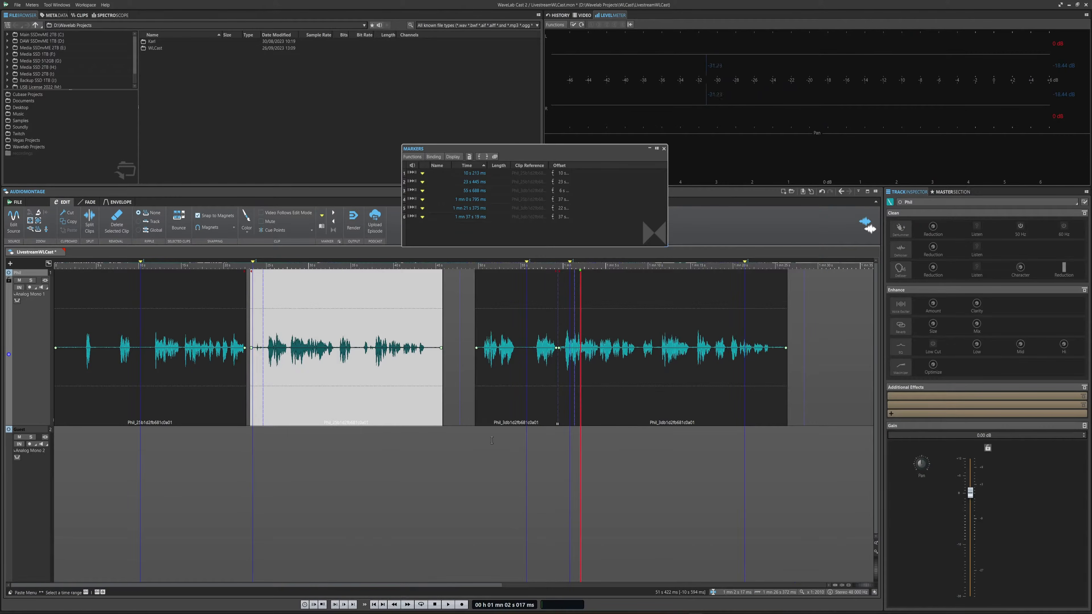
{"action": "left_click", "coordinate": [499, 451]}
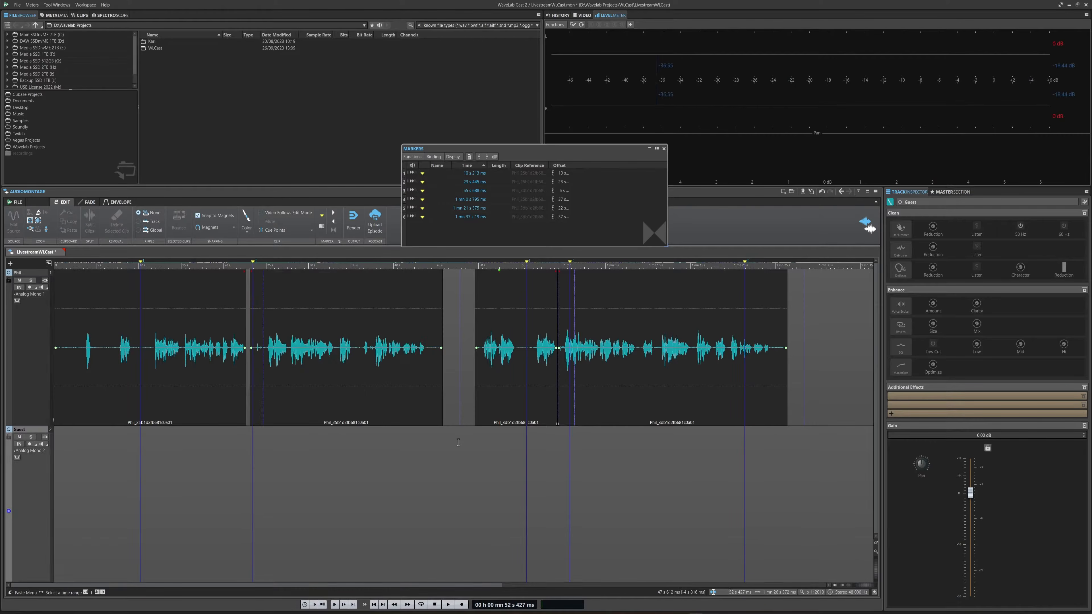
{"action": "scroll", "coordinate": [500, 373], "scroll_direction": "up", "scroll_amount": 10}
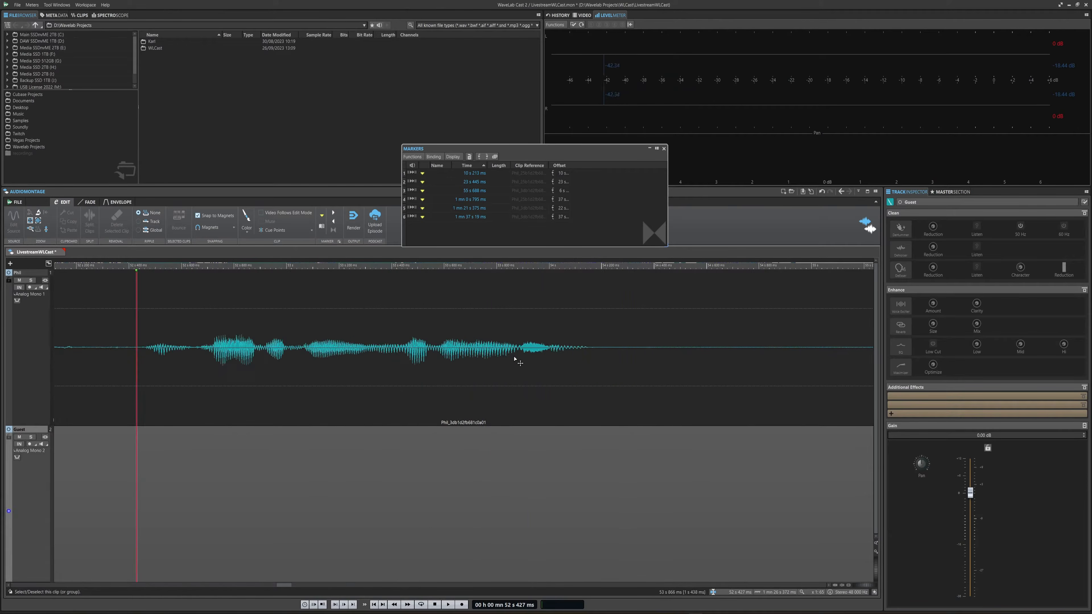
{"action": "scroll", "coordinate": [516, 366], "scroll_direction": "down", "scroll_amount": 8}
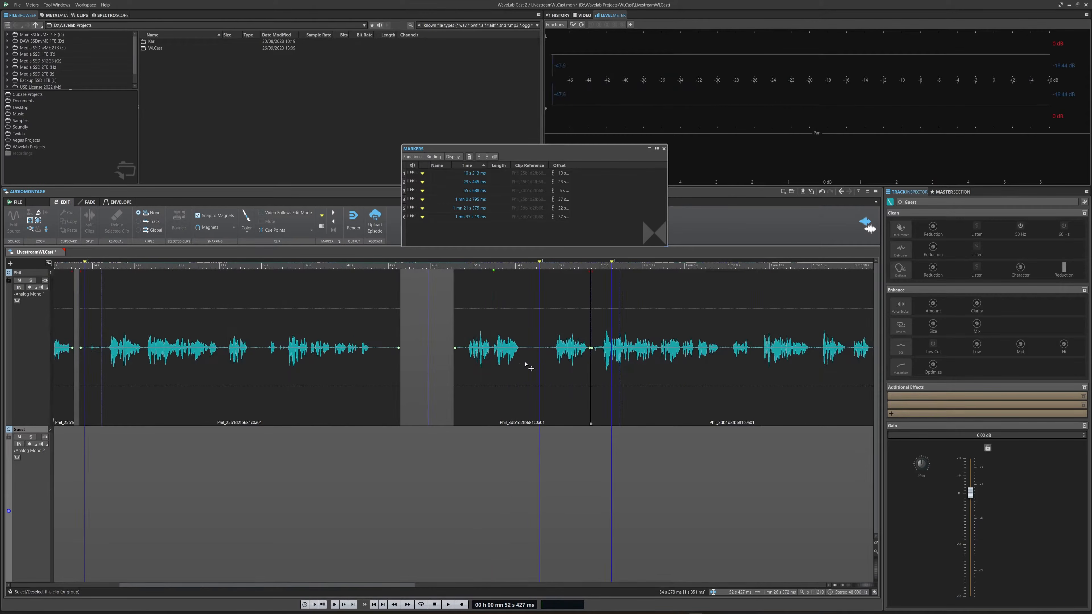
{"action": "scroll", "coordinate": [525, 364], "scroll_direction": "up", "scroll_amount": 3}
{"action": "scroll", "coordinate": [529, 369], "scroll_direction": "down", "scroll_amount": 2}
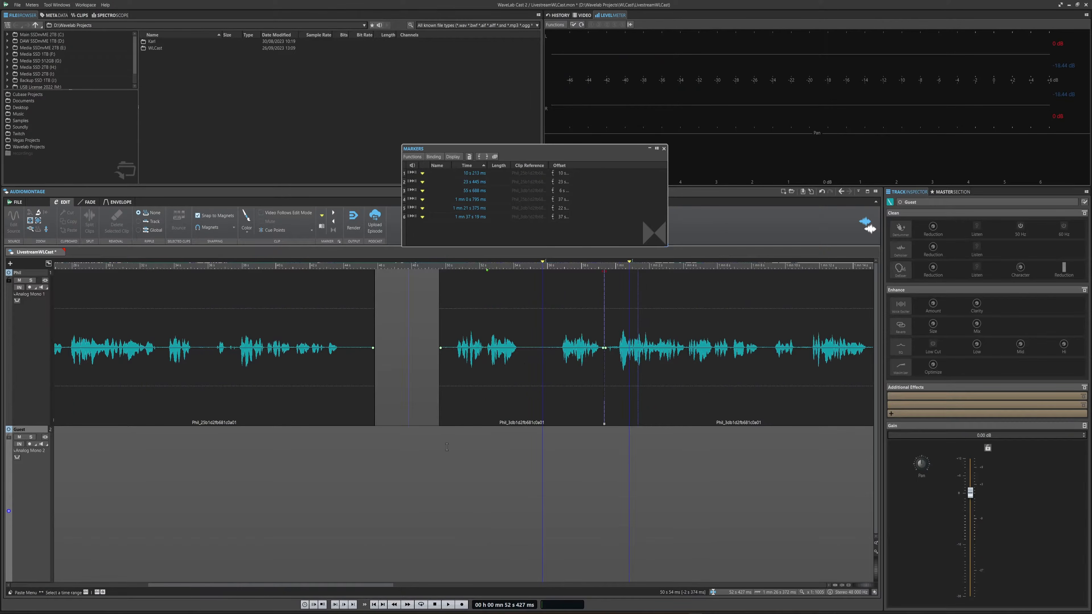
{"action": "scroll", "coordinate": [581, 480], "scroll_direction": "down", "scroll_amount": 4}
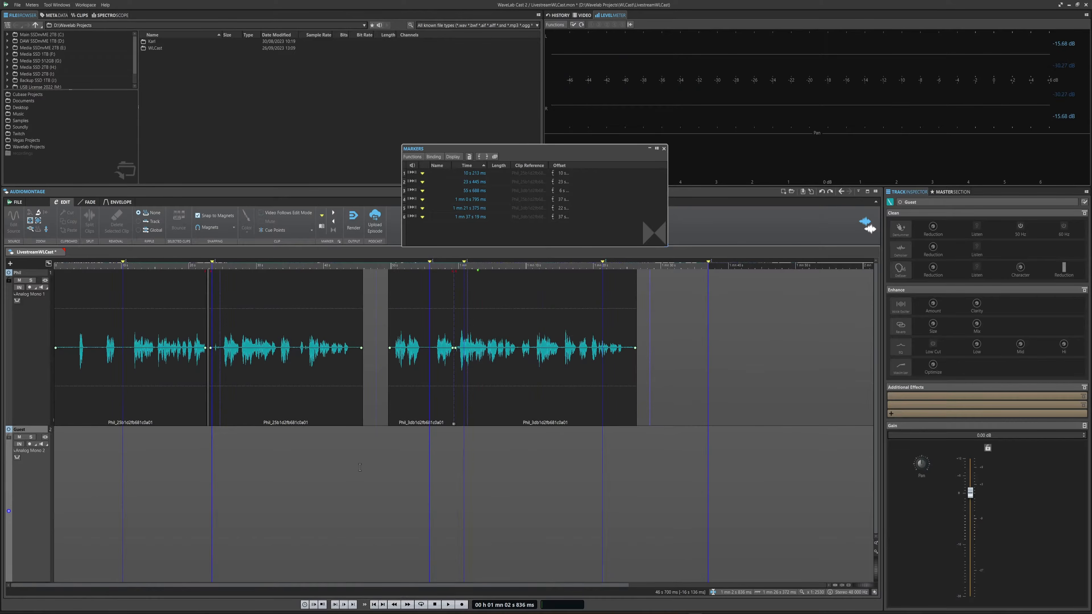
{"action": "left_click", "coordinate": [424, 500]}
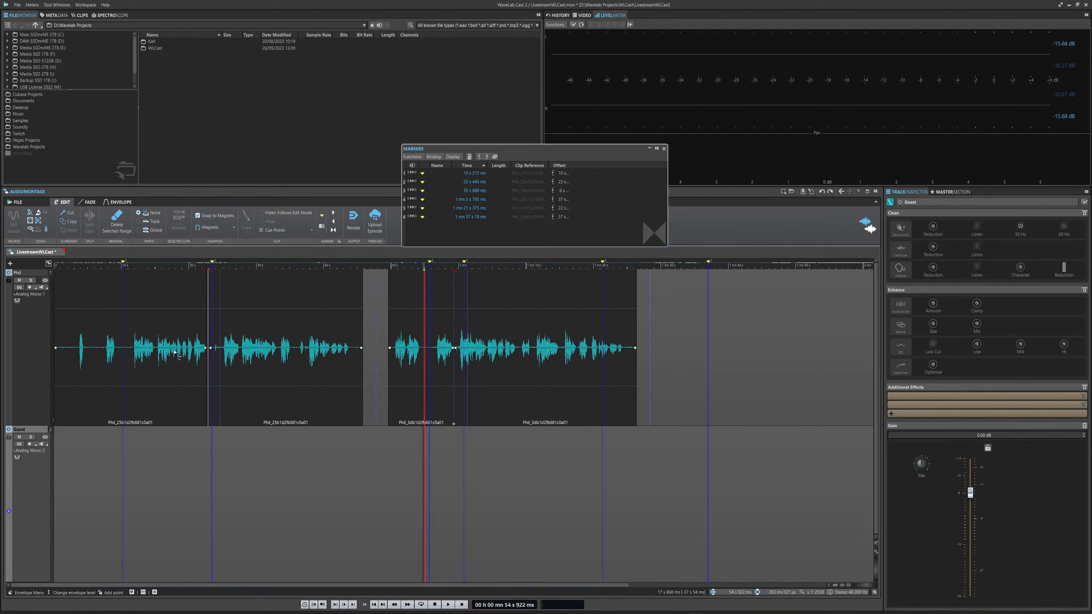
Select all four clips on the host's track and bounce them into a single clip.
{"action": "left_click", "coordinate": [151, 402]}
{"action": "left_click", "coordinate": [270, 443]}
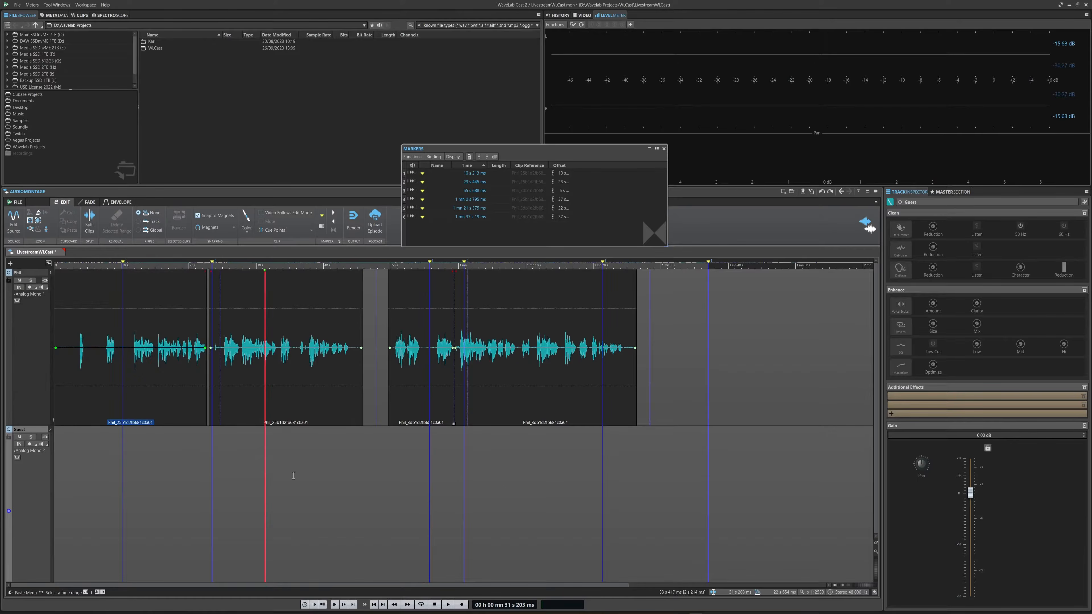
{"action": "left_click", "coordinate": [254, 396]}
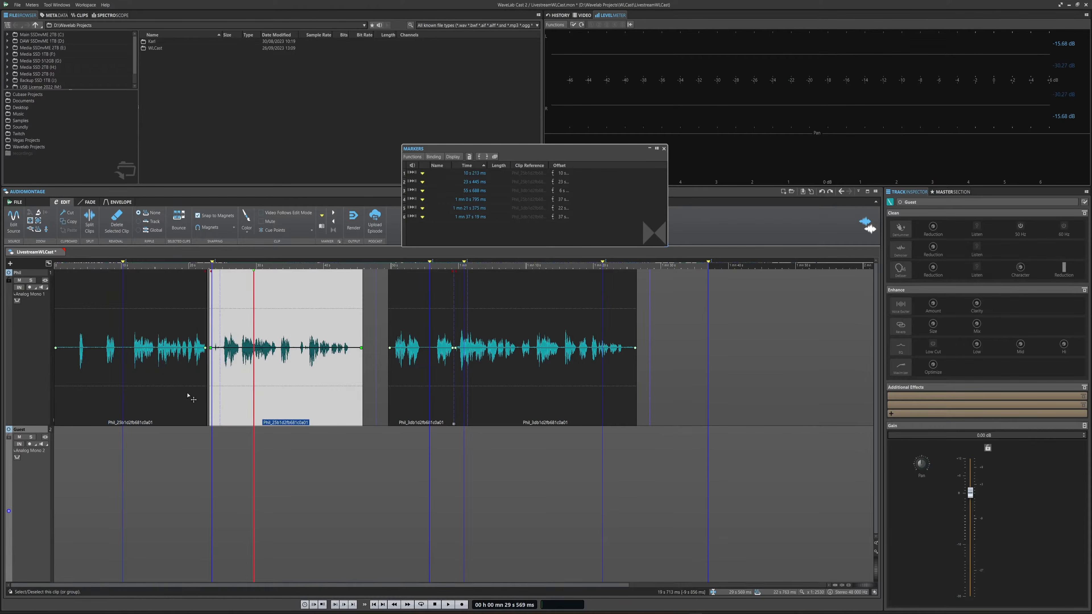
{"action": "left_click", "coordinate": [166, 383]}
{"action": "left_click", "coordinate": [265, 393], "text": "ctrl"}
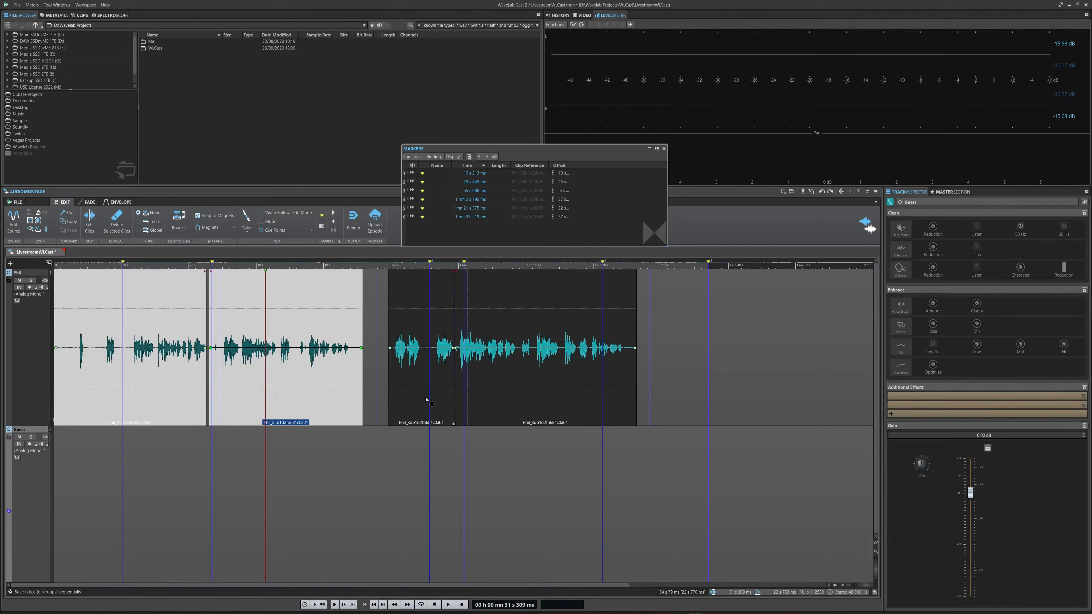
{"action": "left_click", "coordinate": [432, 396], "text": "ctrl"}
{"action": "left_click", "coordinate": [546, 397], "text": "ctrl"}
{"action": "scroll", "coordinate": [254, 465], "scroll_direction": "right", "scroll_amount": 1}
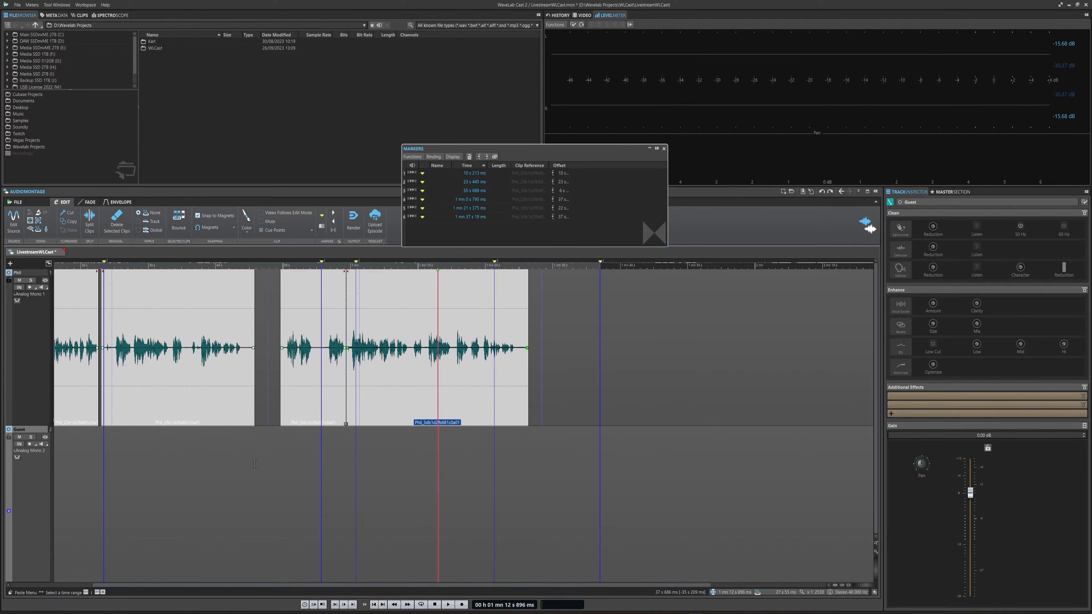
{"action": "scroll", "coordinate": [255, 465], "scroll_direction": "down", "scroll_amount": 1}
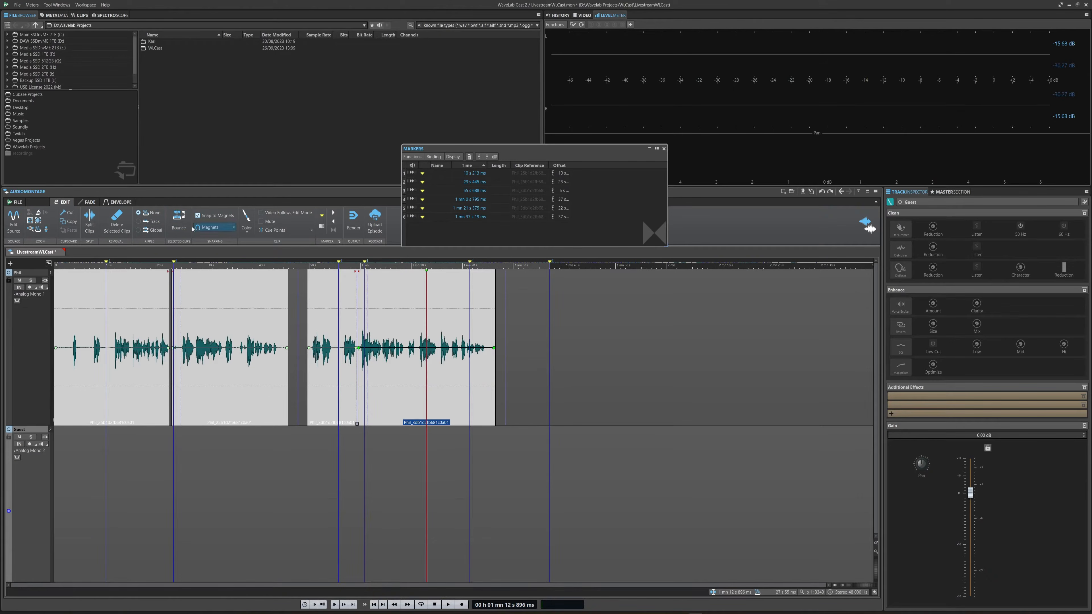
{"action": "left_click", "coordinate": [179, 219]}
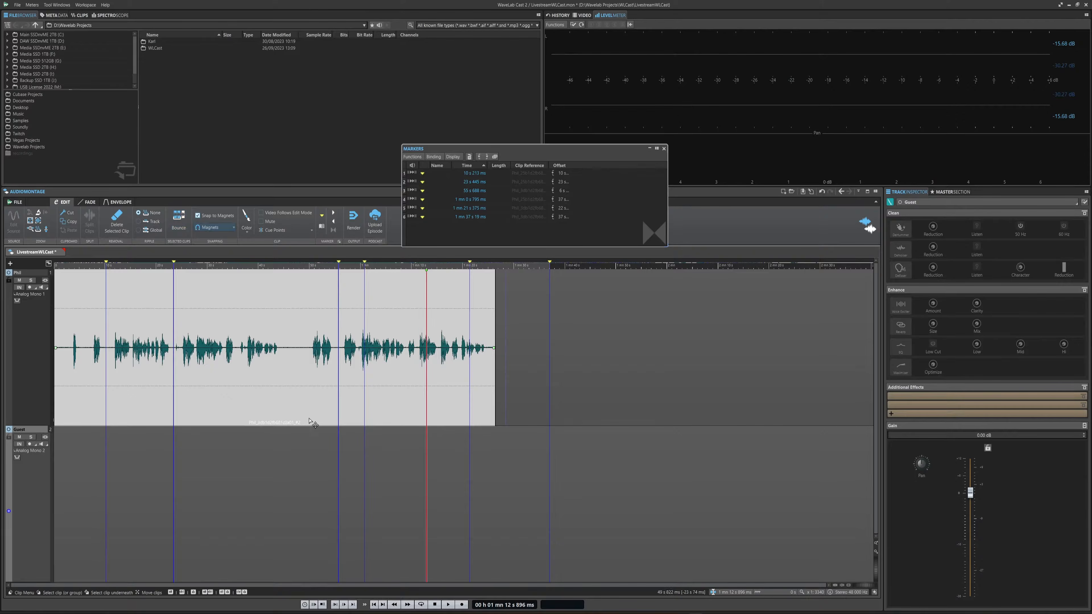
Select the bounced clip on the host's track and open its source file for audio editing.
{"action": "left_click", "coordinate": [339, 465]}
{"action": "left_click", "coordinate": [305, 419]}
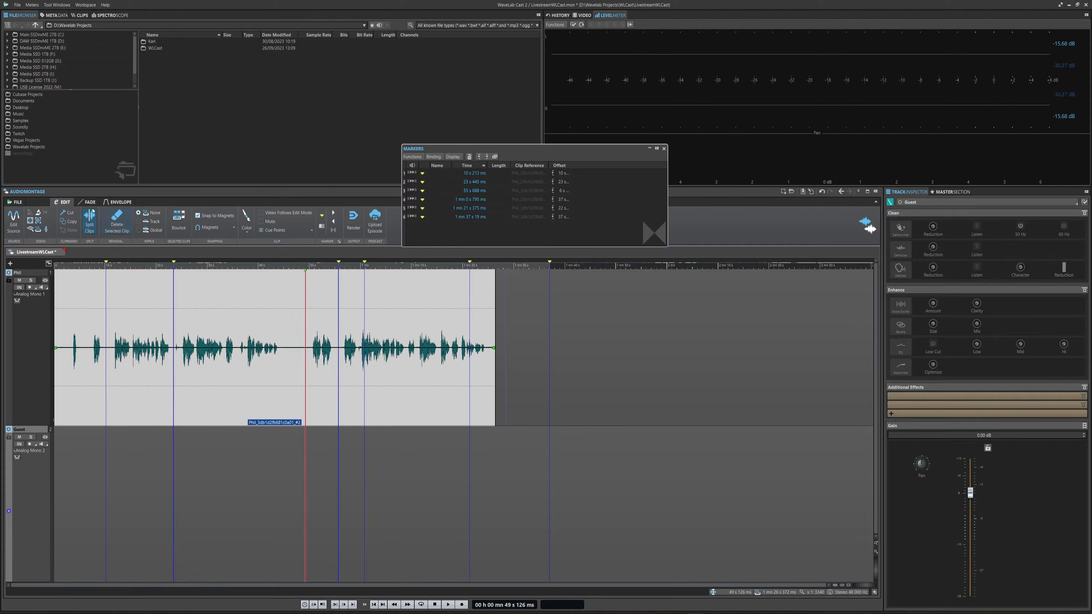
{"action": "left_click", "coordinate": [118, 202]}
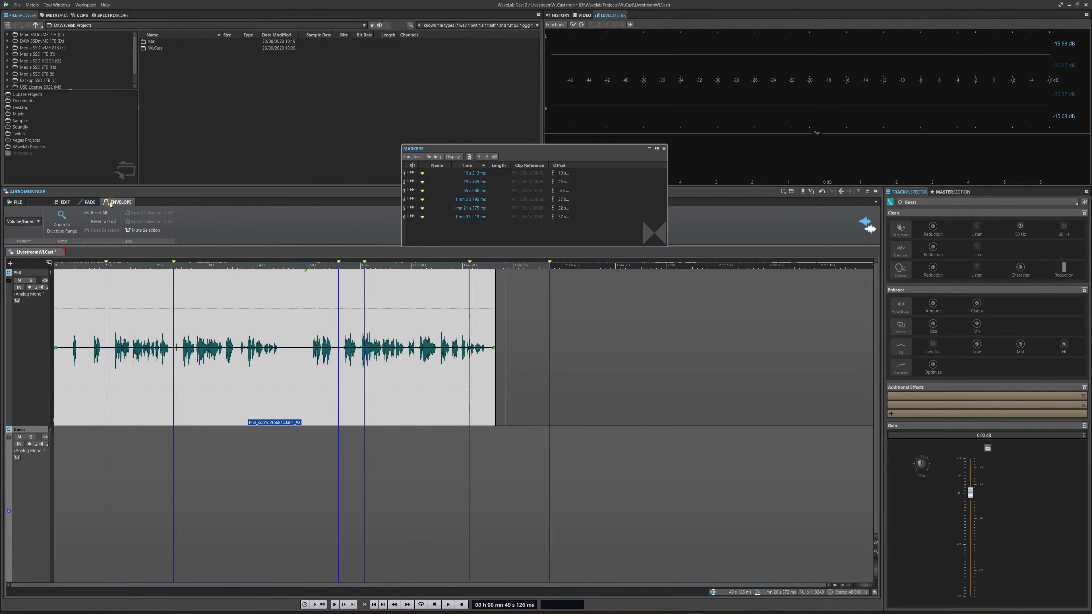
{"action": "left_click", "coordinate": [90, 203]}
{"action": "left_click", "coordinate": [64, 203]}
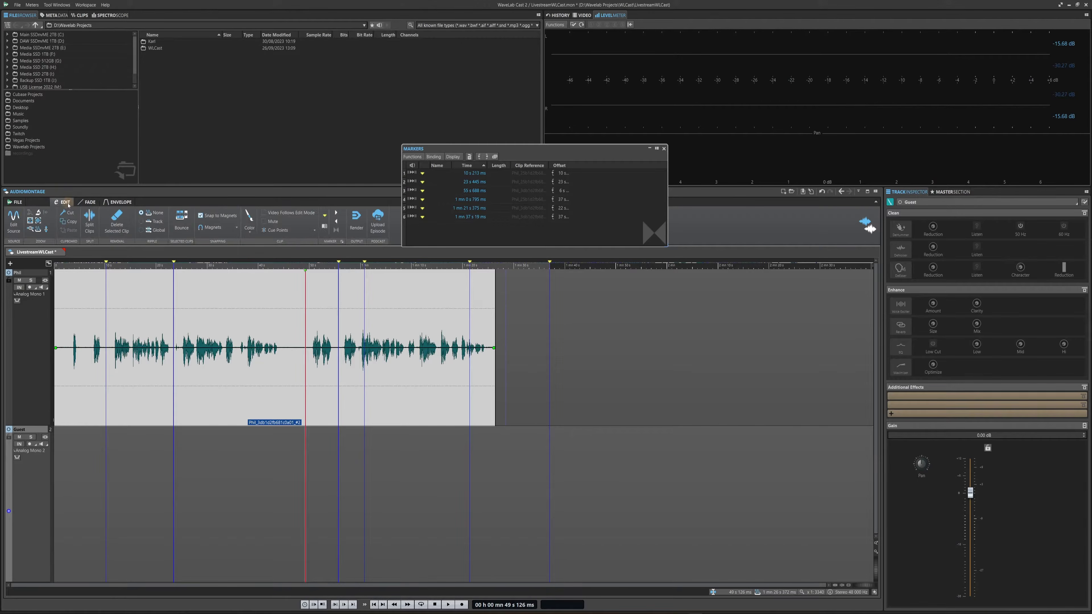
{"action": "left_click", "coordinate": [12, 224]}
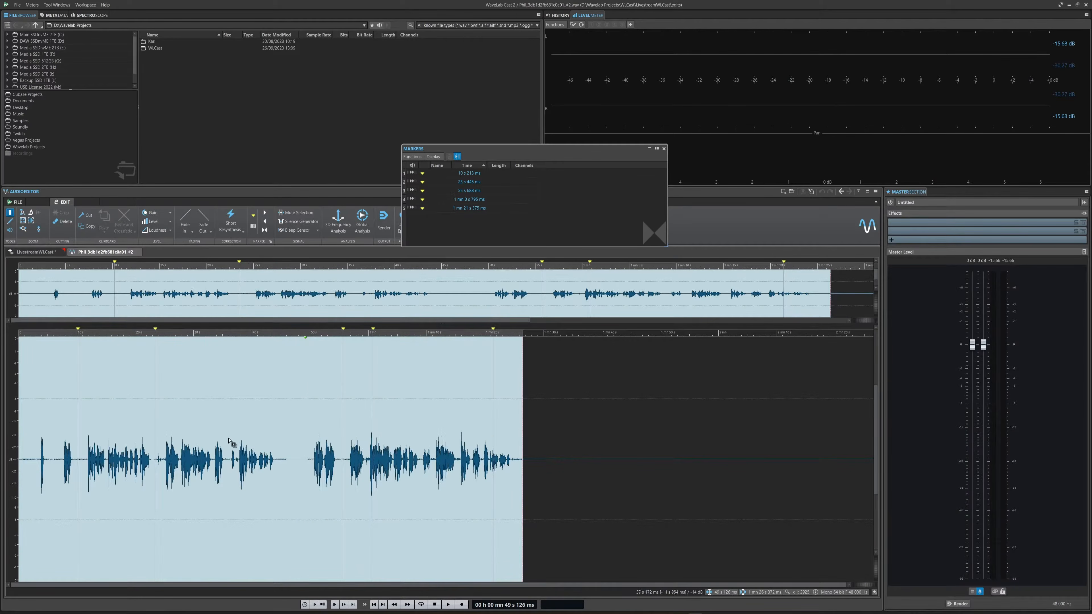
Audition the bounced file from about 14.5 s, 48.7 s, 56 s and 52 s.
{"action": "left_click", "coordinate": [105, 449]}
{"action": "key", "text": "space"}
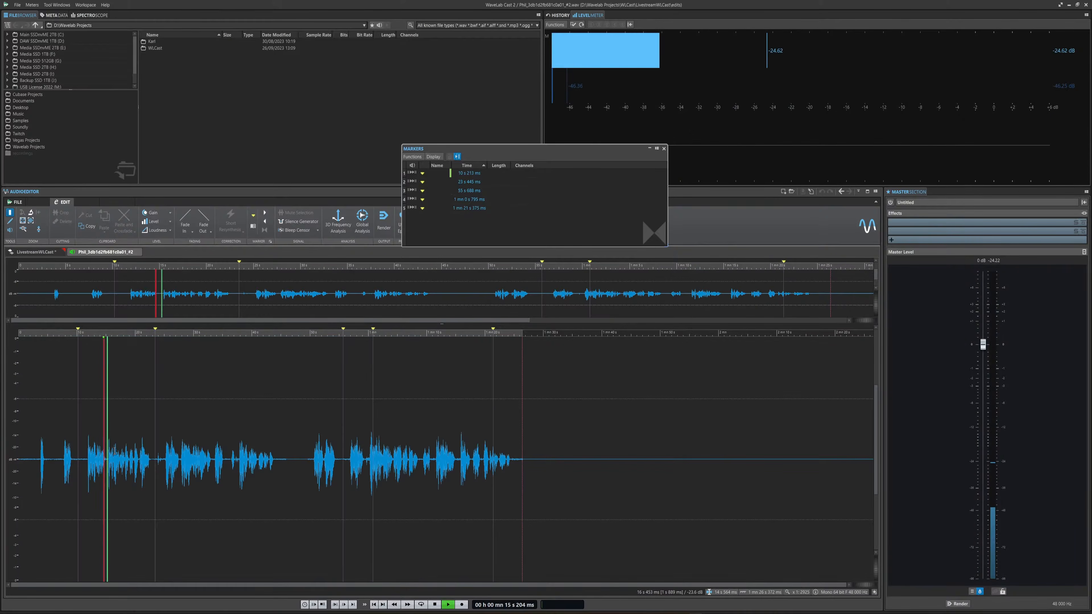
{"action": "left_click", "coordinate": [303, 457]}
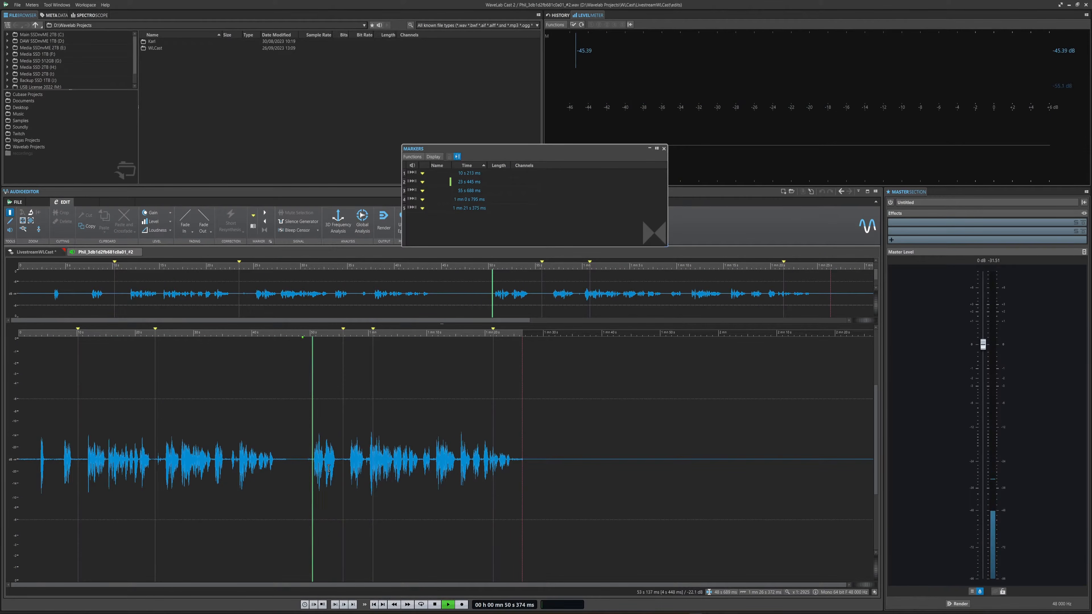
{"action": "left_click", "coordinate": [347, 467]}
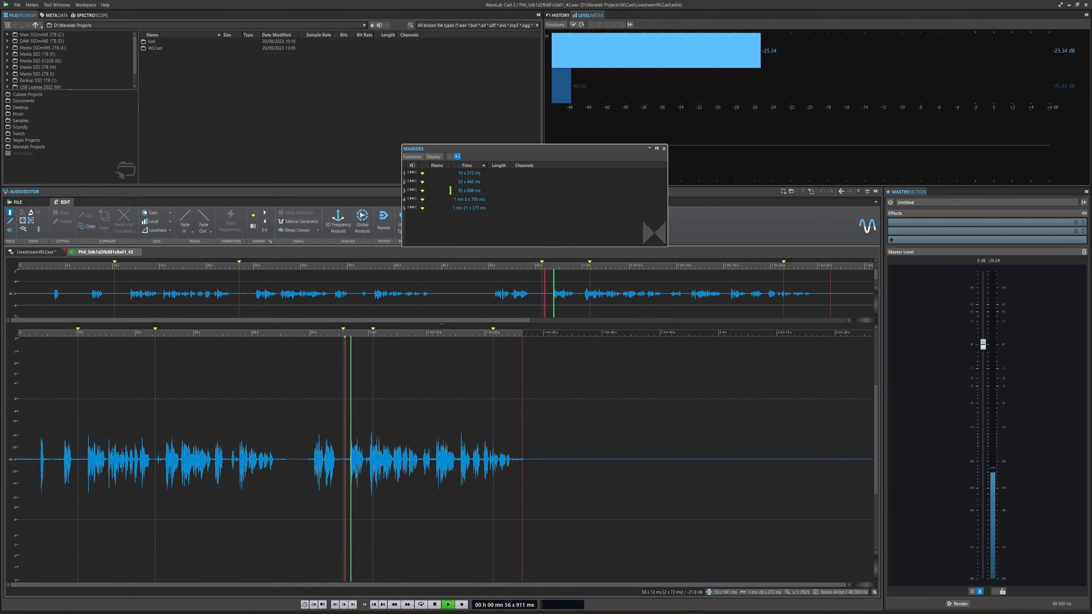
{"action": "key", "text": "space"}
{"action": "left_click", "coordinate": [316, 463]}
{"action": "key", "text": "space"}
{"action": "key", "text": "space"}
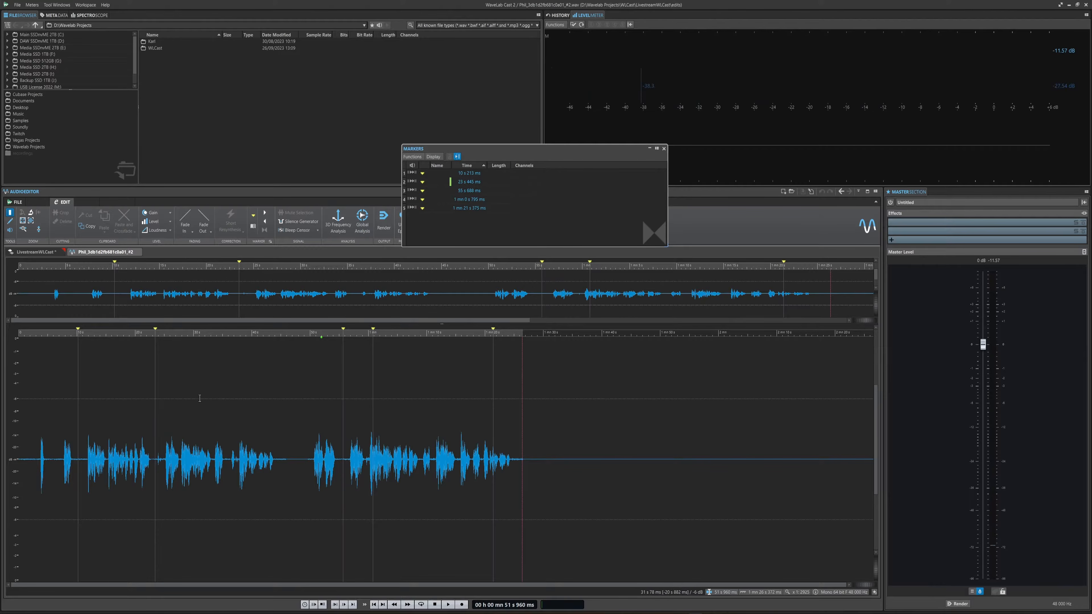
Browse the Loudness Normalizer's factory presets, and normalize the entire file to -26.00 LUFS using the PAP Mic Level settings.
{"action": "left_click", "coordinate": [157, 230]}
{"action": "left_click_drag", "start_coordinate": [512, 268], "coordinate": [474, 260]}
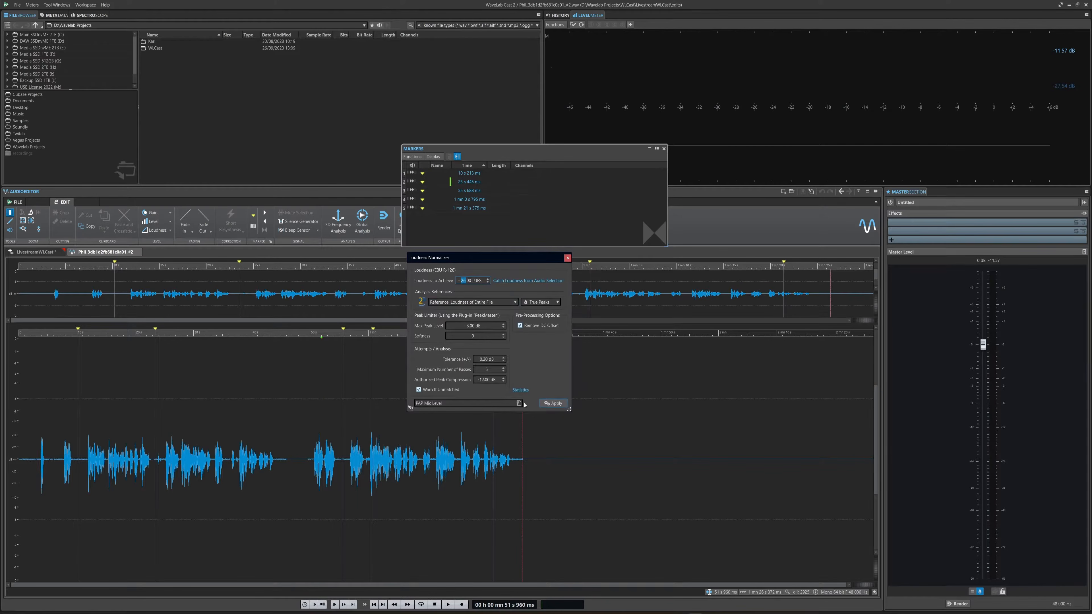
{"action": "left_click", "coordinate": [511, 403]}
{"action": "mouse_move", "coordinate": [546, 469]}
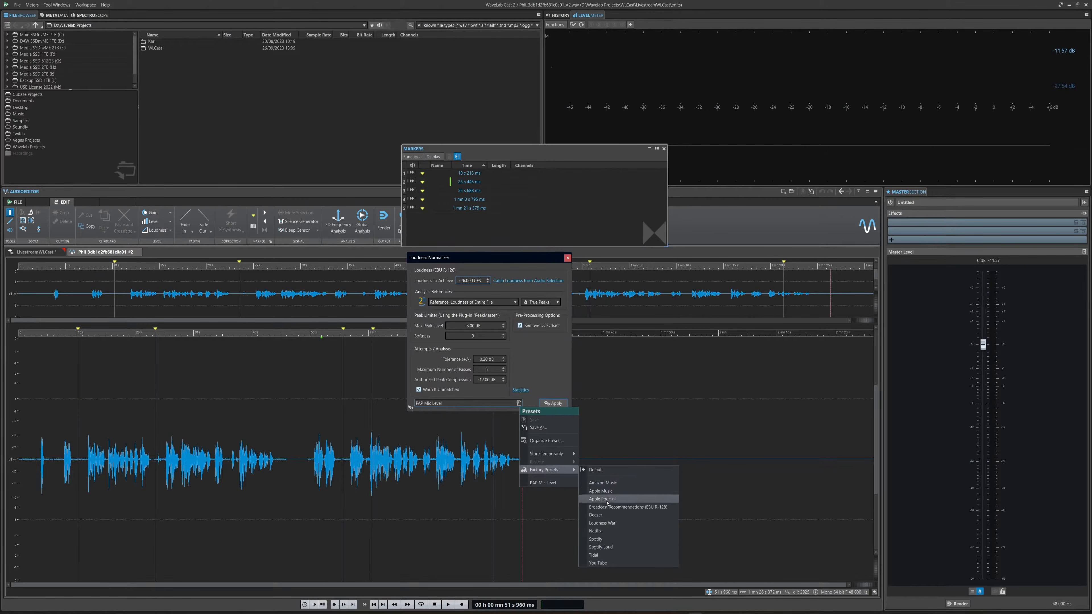
{"action": "left_click", "coordinate": [539, 356]}
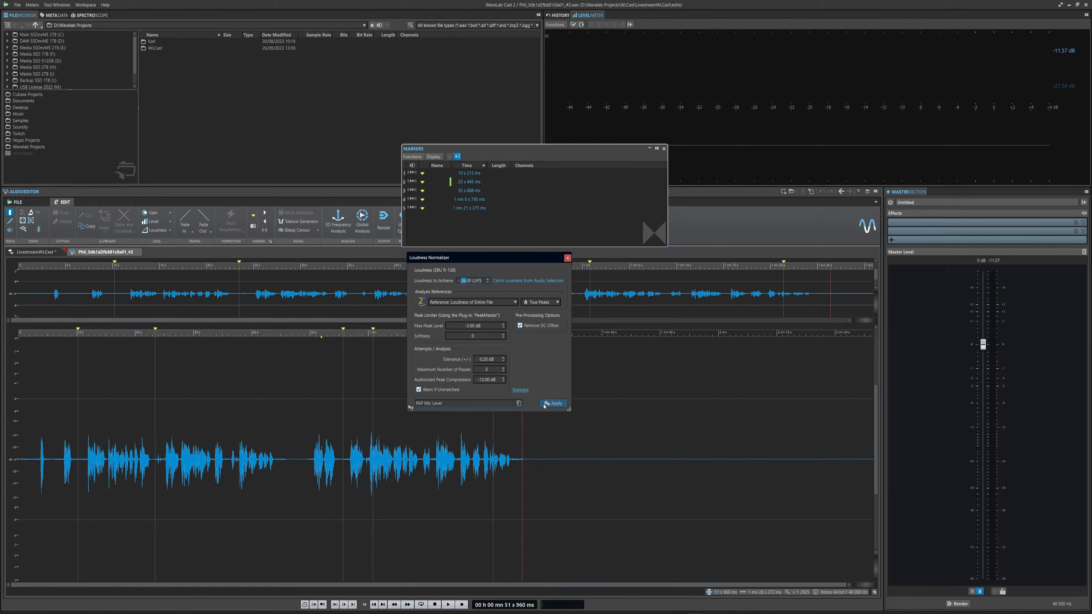
{"action": "left_click", "coordinate": [553, 403]}
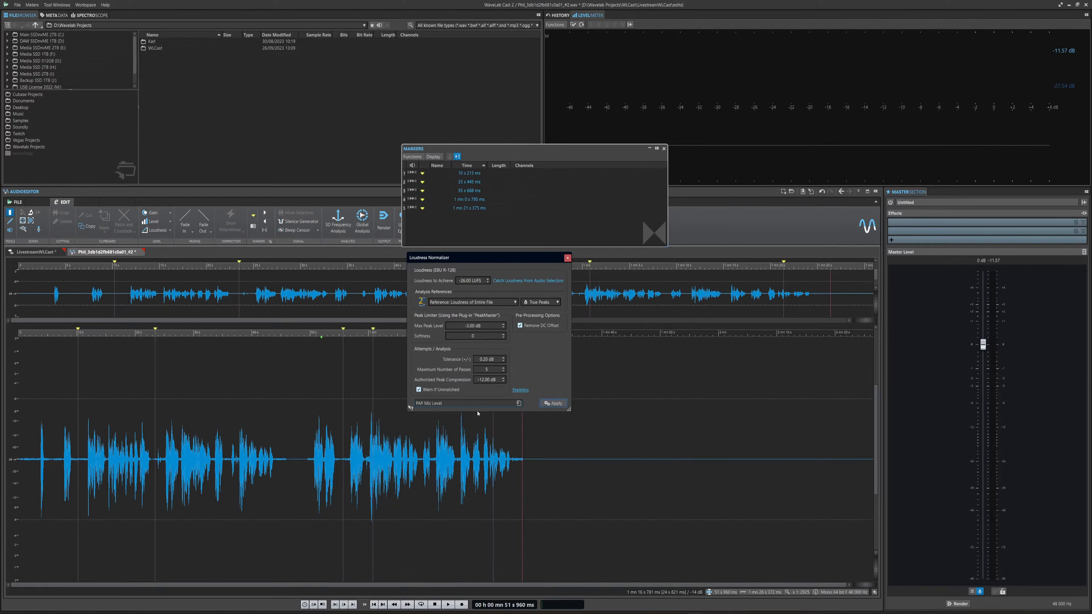
{"action": "left_click", "coordinate": [567, 259]}
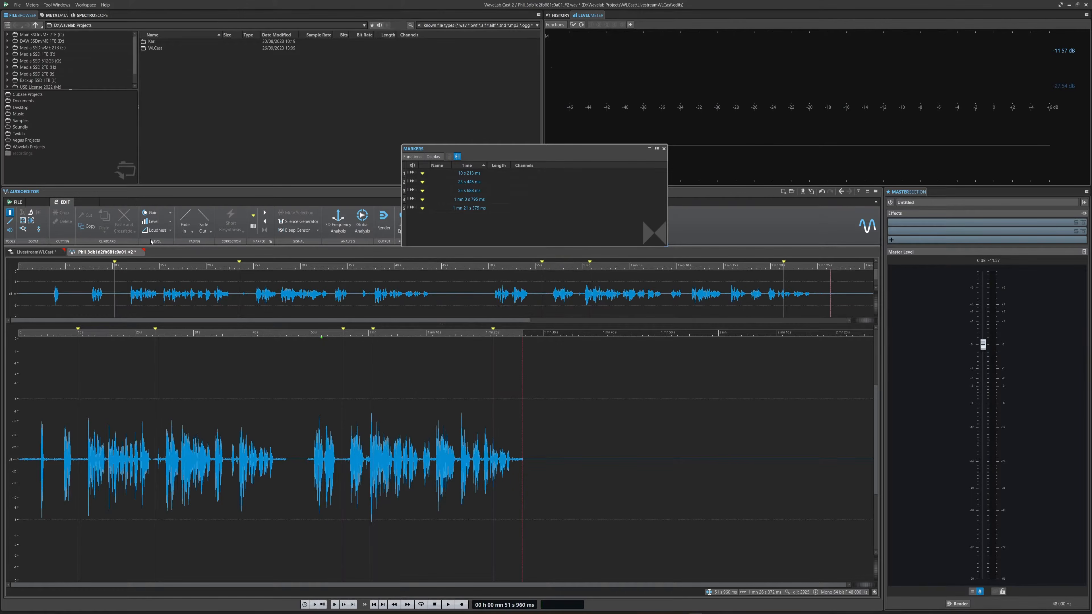
Check the gain presets, try normalizing the file's level with the EBU R-128 Recommendation preset, and undo that level change.
{"action": "left_click", "coordinate": [170, 212]}
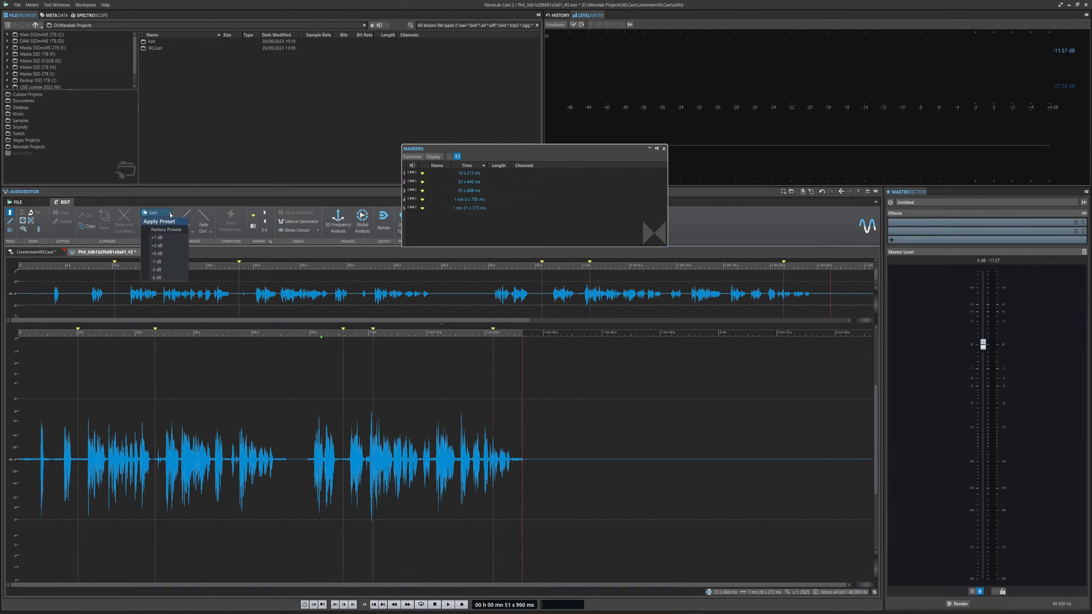
{"action": "left_click", "coordinate": [170, 198]}
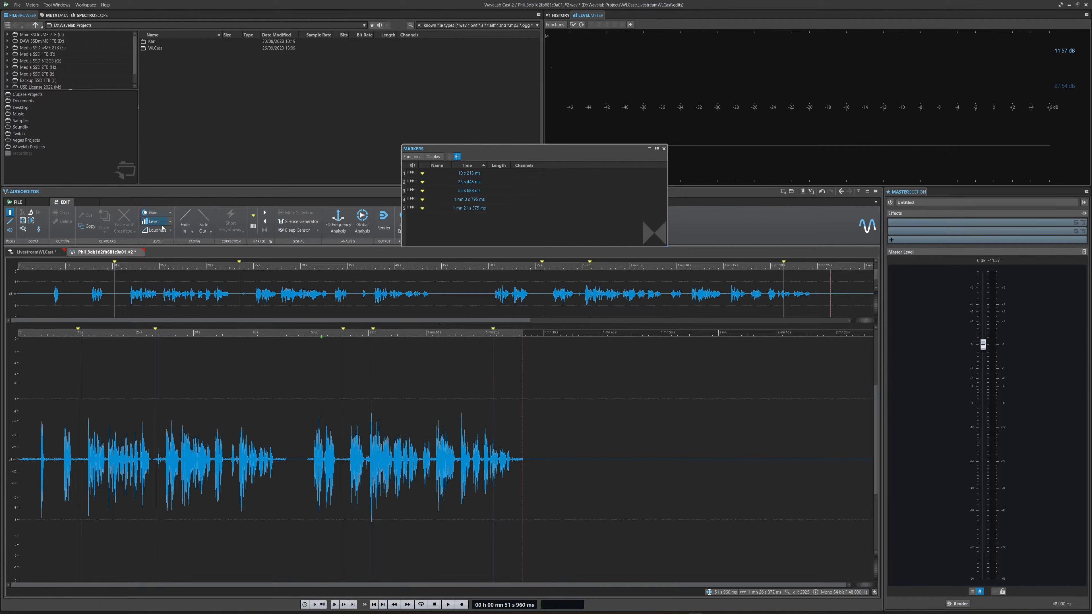
{"action": "left_click", "coordinate": [169, 221]}
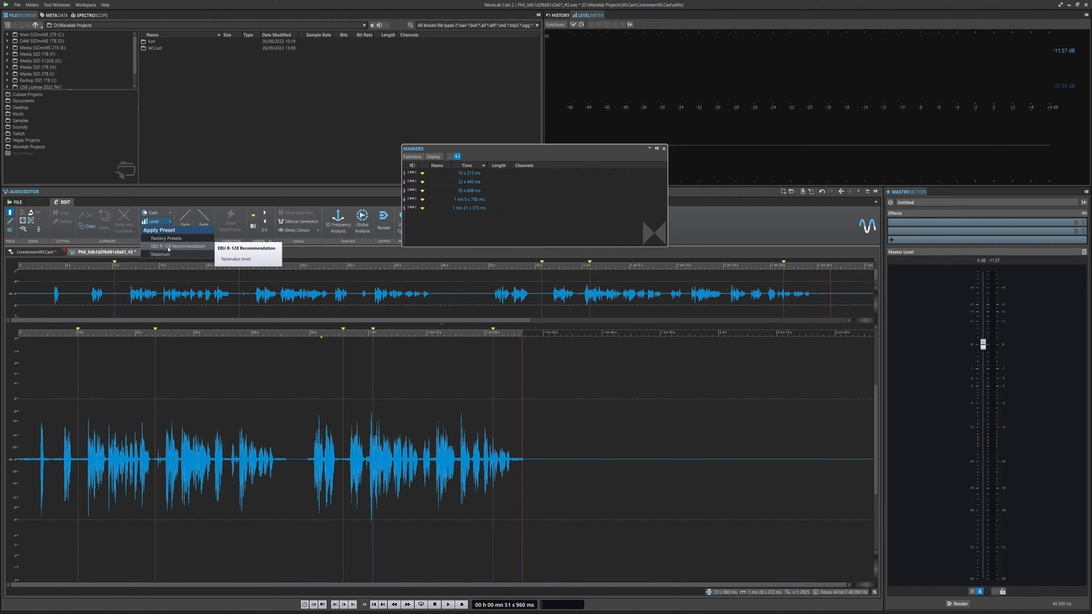
{"action": "left_click", "coordinate": [168, 247]}
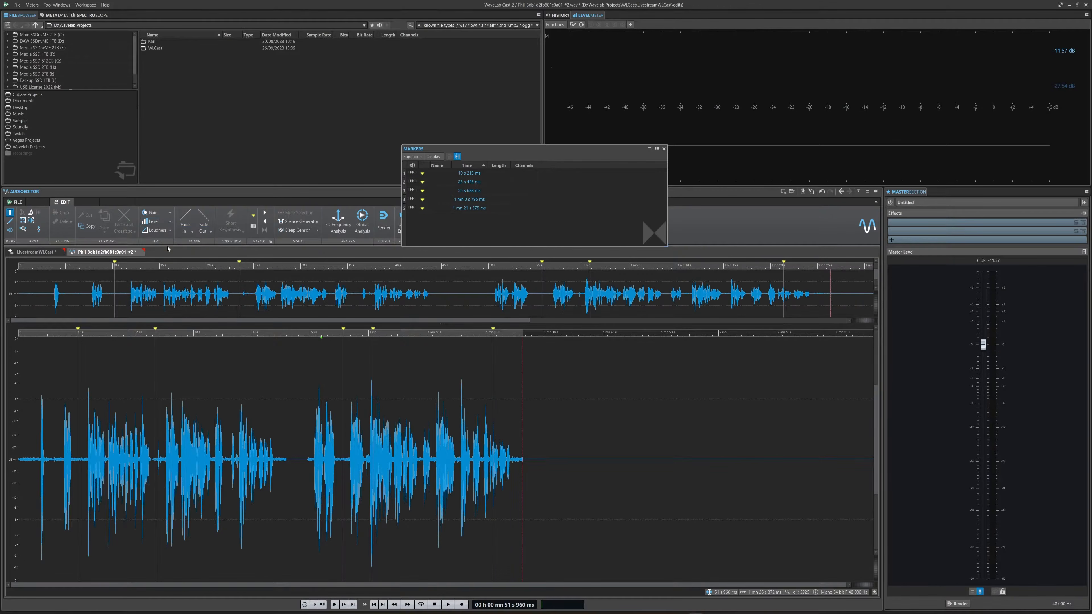
{"action": "key", "text": "ctrl+z"}
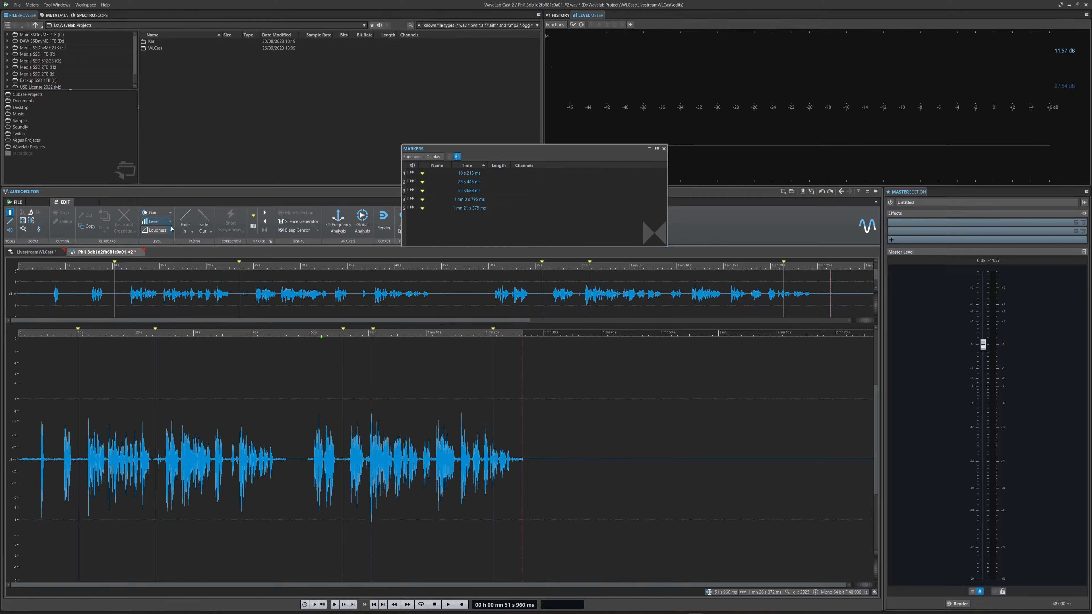
{"action": "key", "text": "space"}
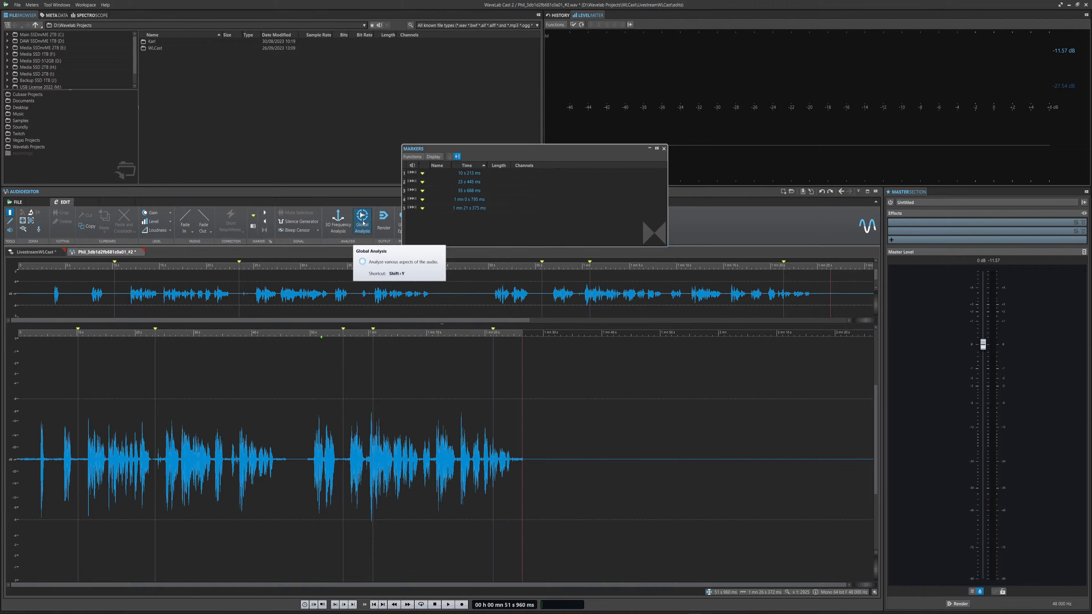
Run a Global Analysis of the whole normalized file to examine its peaks and loudness.
{"action": "left_click", "coordinate": [362, 220]}
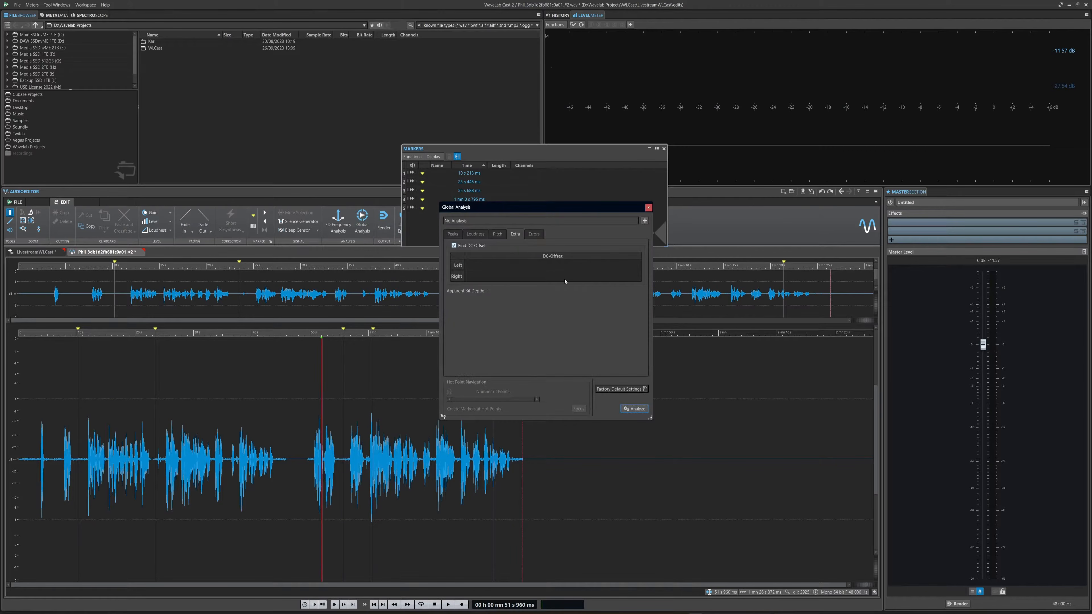
{"action": "left_click", "coordinate": [446, 234]}
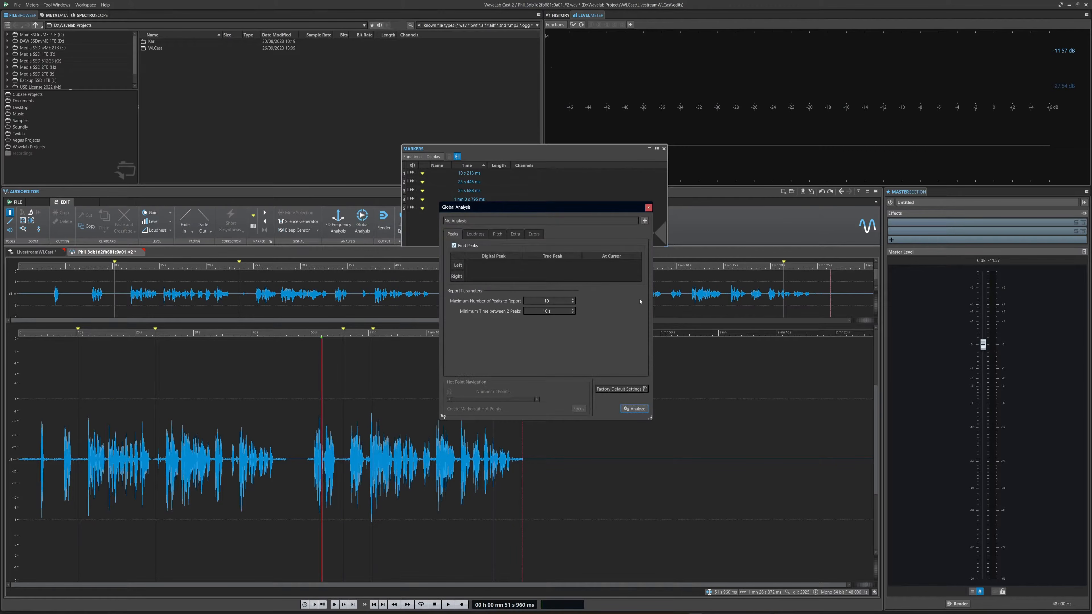
{"action": "left_click", "coordinate": [630, 409]}
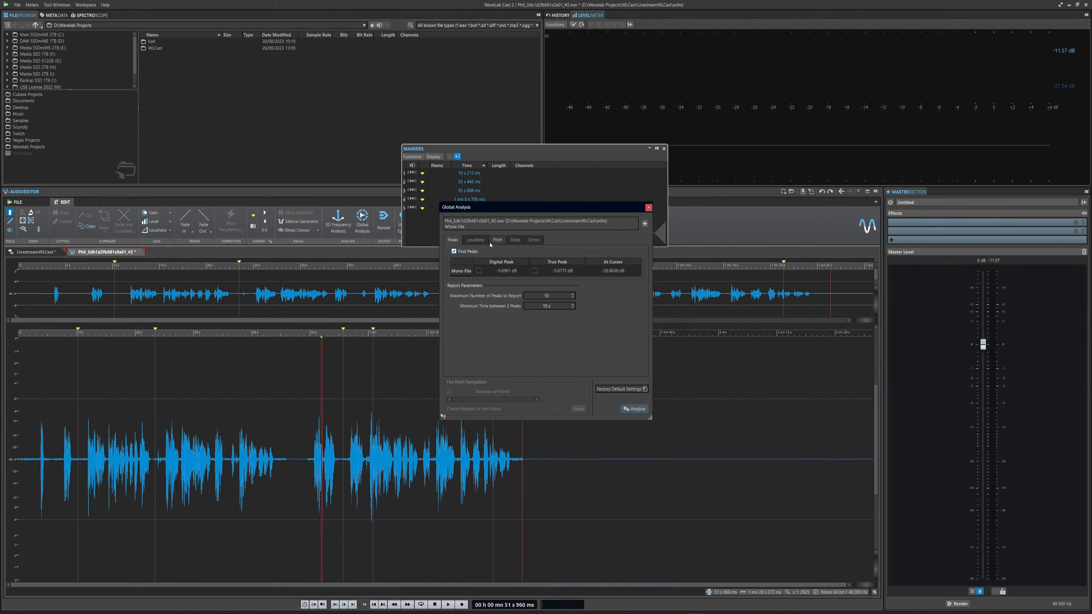
{"action": "left_click", "coordinate": [475, 240]}
{"action": "left_click", "coordinate": [632, 411]}
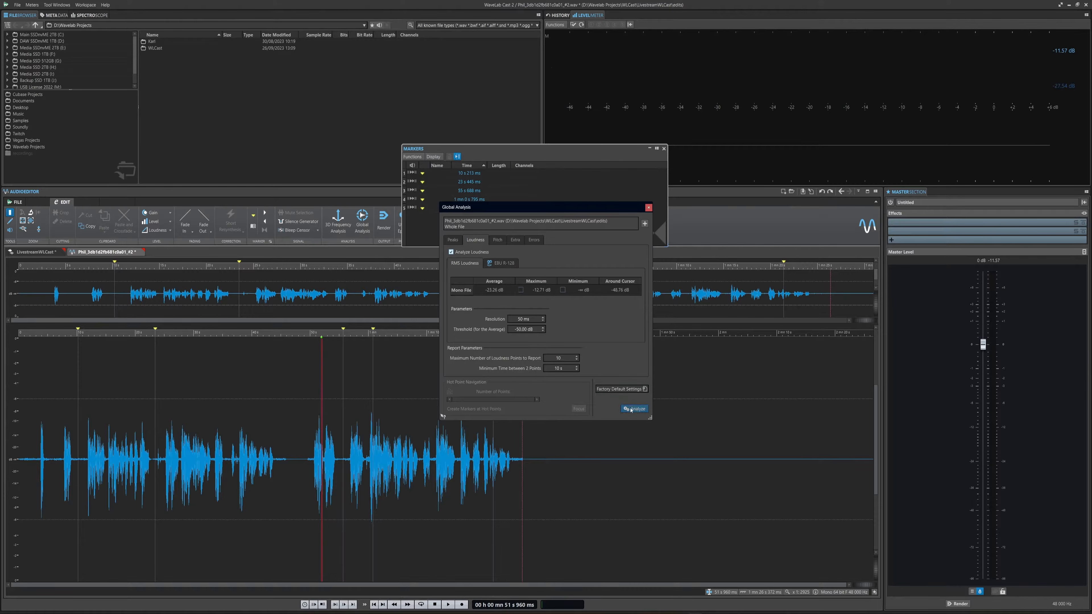
Close the Global Analysis, then close the normalized host audio file, saving its changes.
{"action": "left_click", "coordinate": [649, 207]}
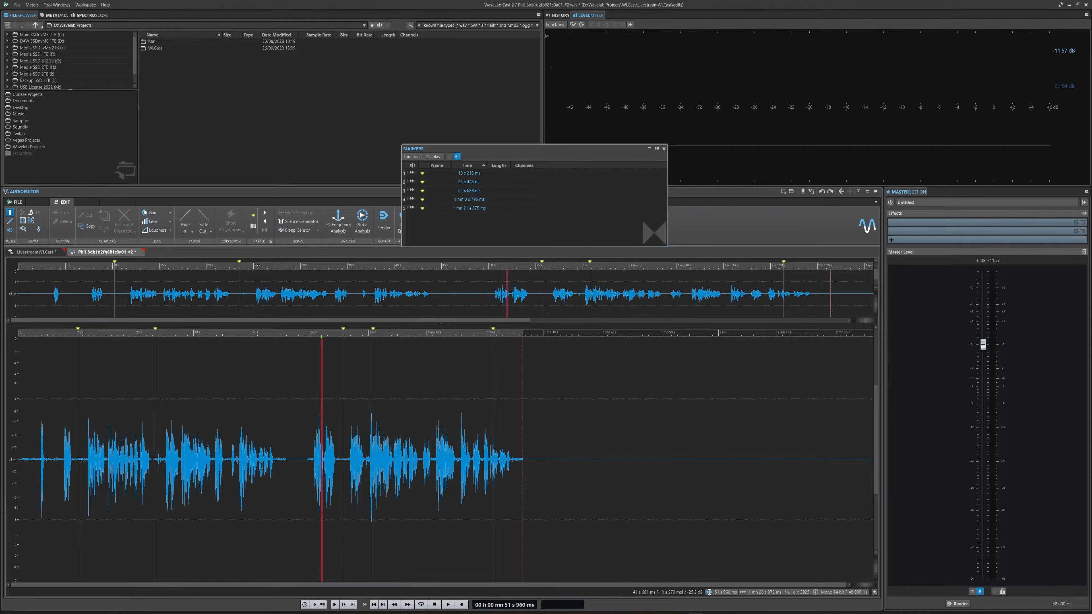
{"action": "left_click", "coordinate": [260, 444]}
{"action": "left_click", "coordinate": [140, 252]}
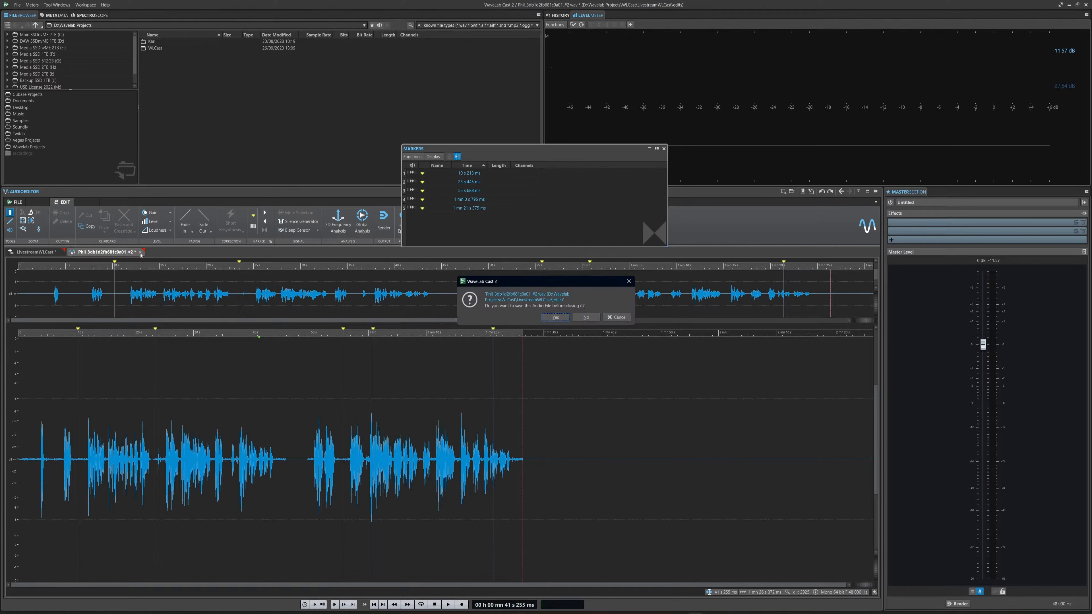
{"action": "left_click", "coordinate": [554, 317]}
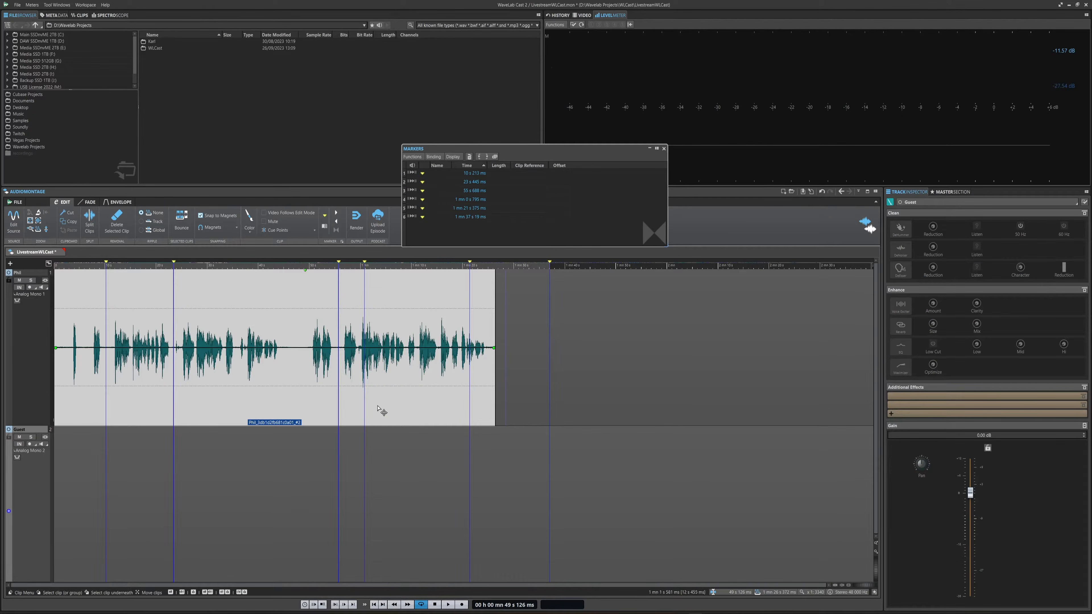
Delete all the markers from the montage and close the marker list.
{"action": "mouse_move", "coordinate": [373, 420]}
{"action": "left_mouse_down"}
{"action": "mouse_move", "coordinate": [409, 419]}
{"action": "mouse_move", "coordinate": [373, 417]}
{"action": "left_mouse_up"}
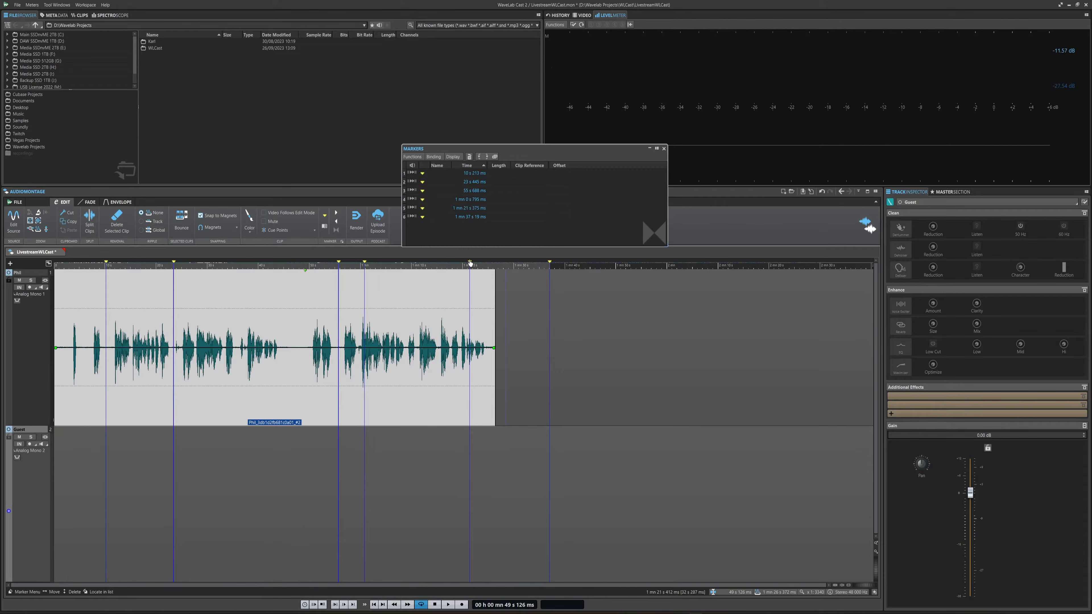
{"action": "left_click_drag", "start_coordinate": [457, 216], "coordinate": [458, 175]}
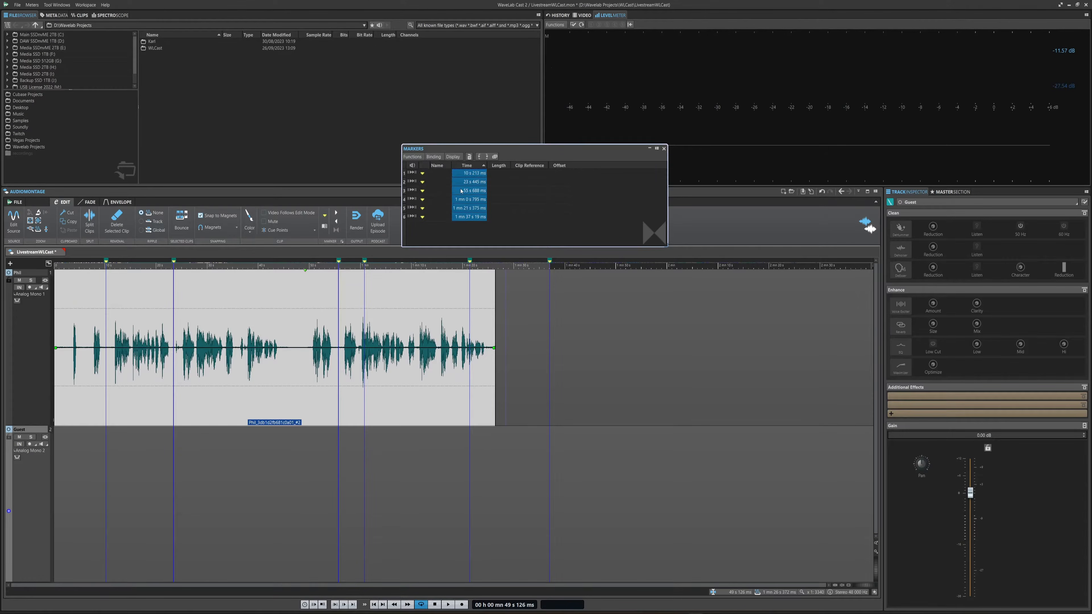
{"action": "key", "text": "Delete"}
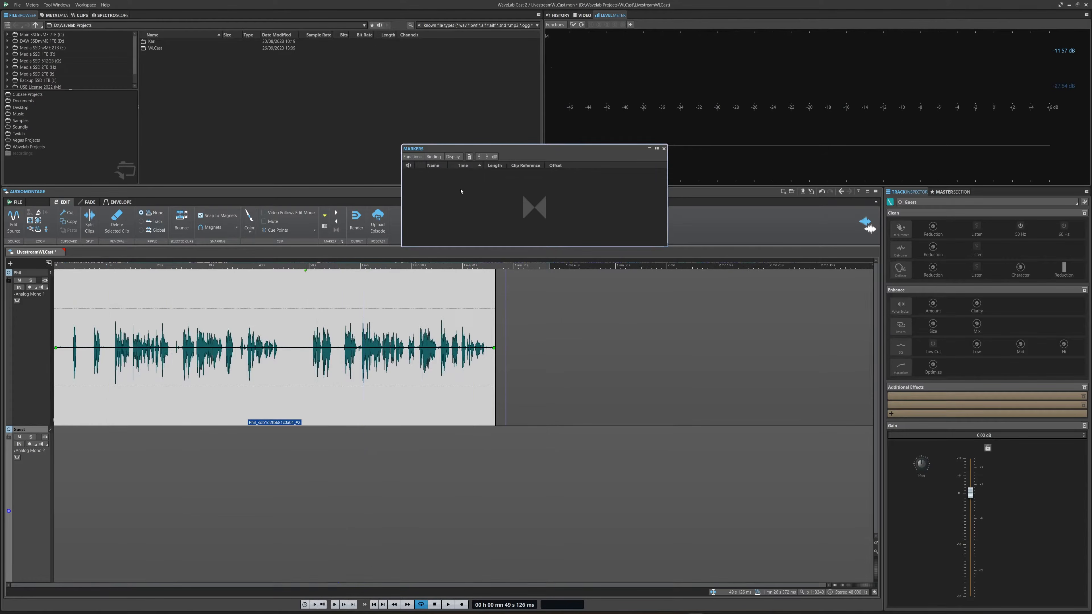
{"action": "left_click", "coordinate": [663, 148]}
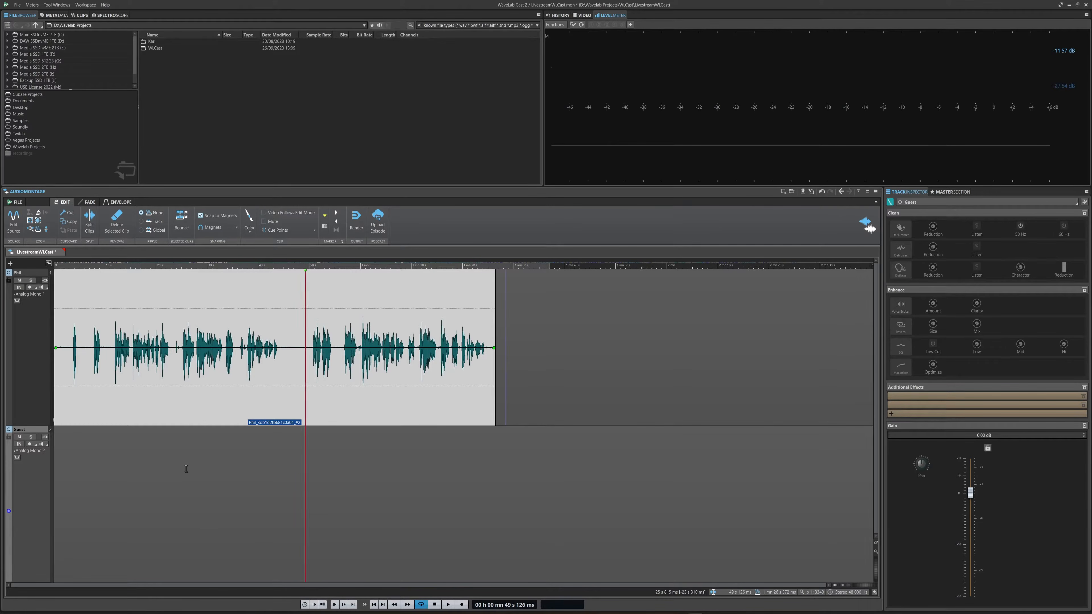
Try selecting the silence before the host's first word and the pause from about 4.4 s to 7.7 s.
{"action": "scroll", "coordinate": [296, 470], "scroll_direction": "up", "scroll_amount": 4}
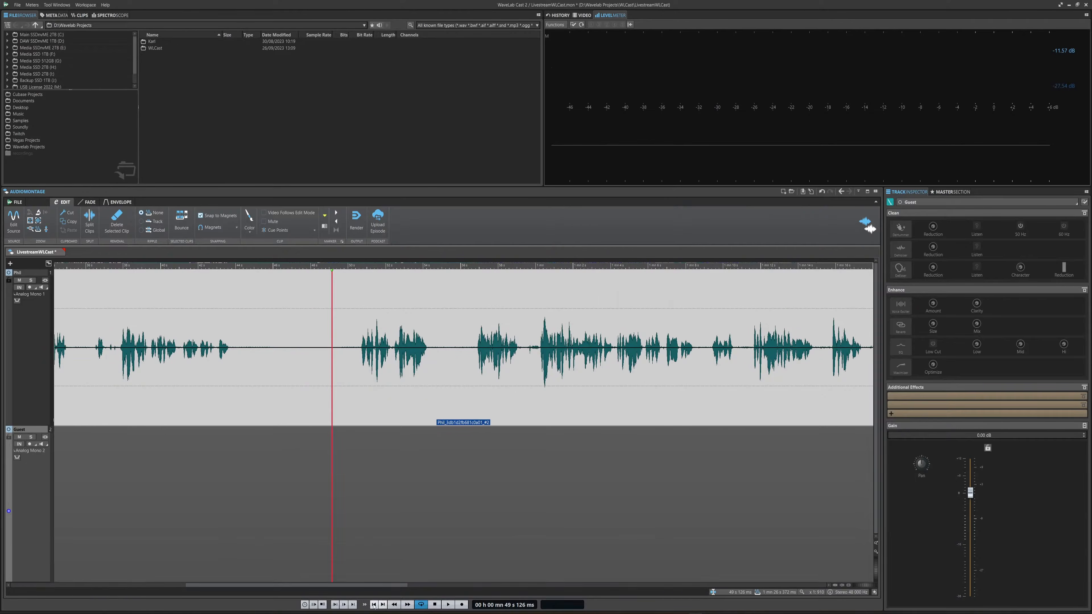
{"action": "left_click_drag", "start_coordinate": [337, 584], "coordinate": [118, 579]}
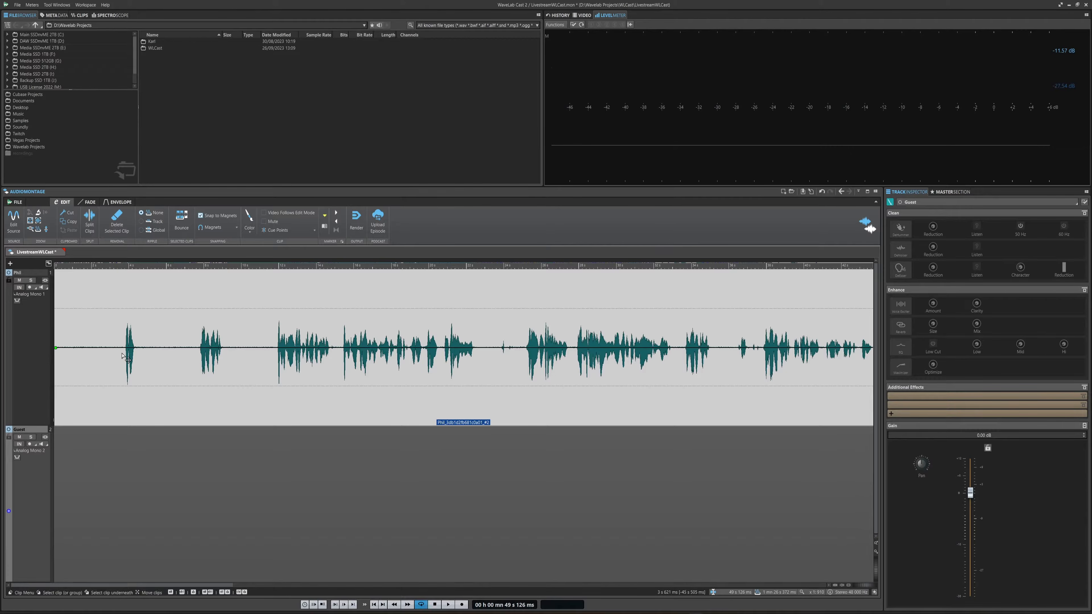
{"action": "left_click_drag", "start_coordinate": [82, 346], "coordinate": [82, 348]}
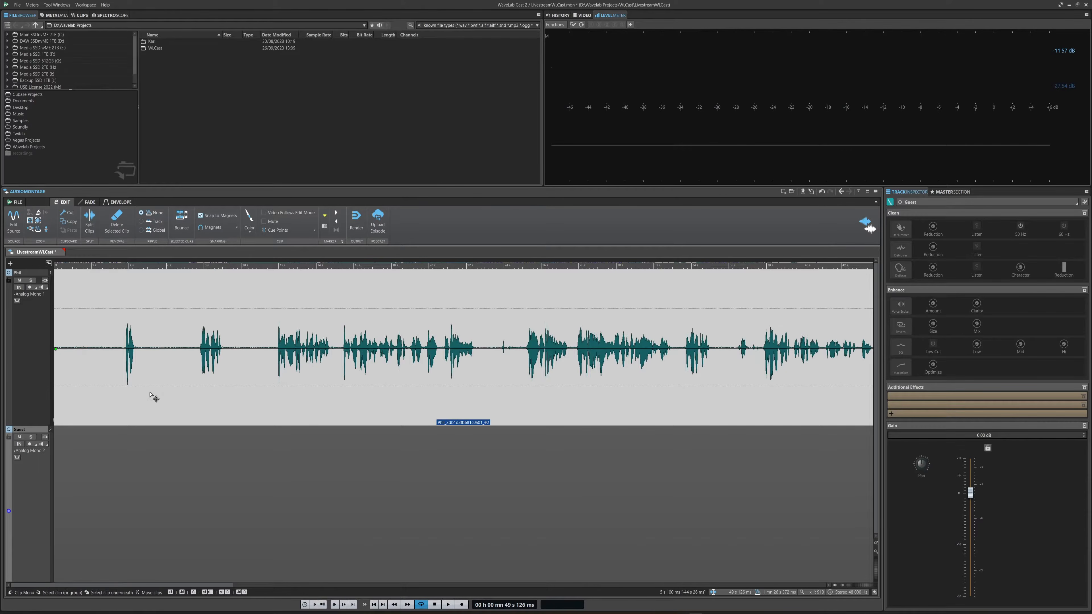
{"action": "key", "text": "ctrl+z"}
{"action": "left_click_drag", "start_coordinate": [122, 335], "coordinate": [38, 348]}
{"action": "left_click_drag", "start_coordinate": [137, 338], "coordinate": [198, 339]}
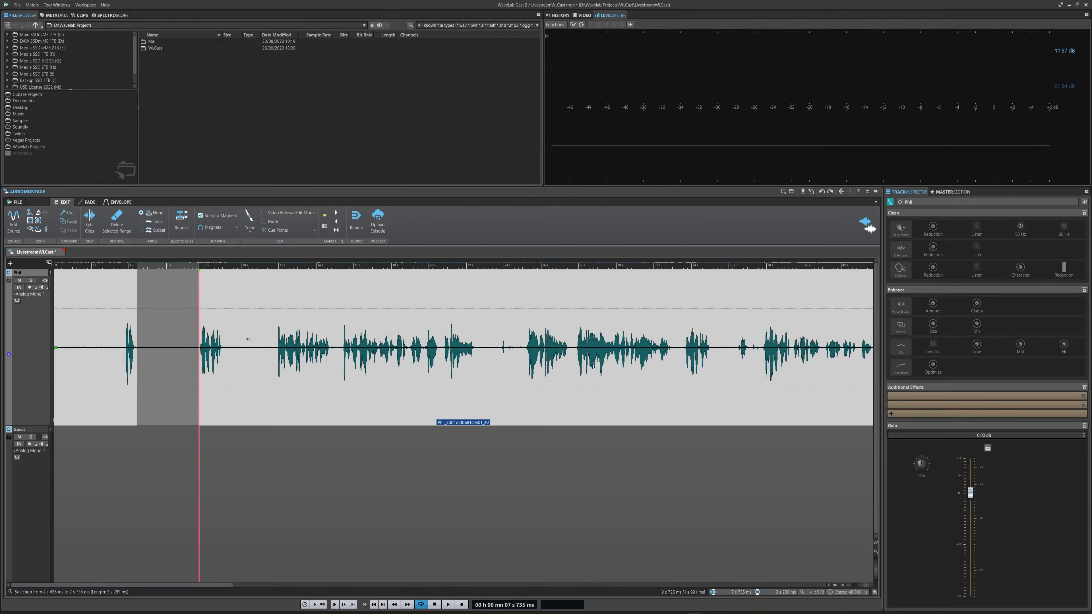
{"action": "left_click", "coordinate": [230, 337]}
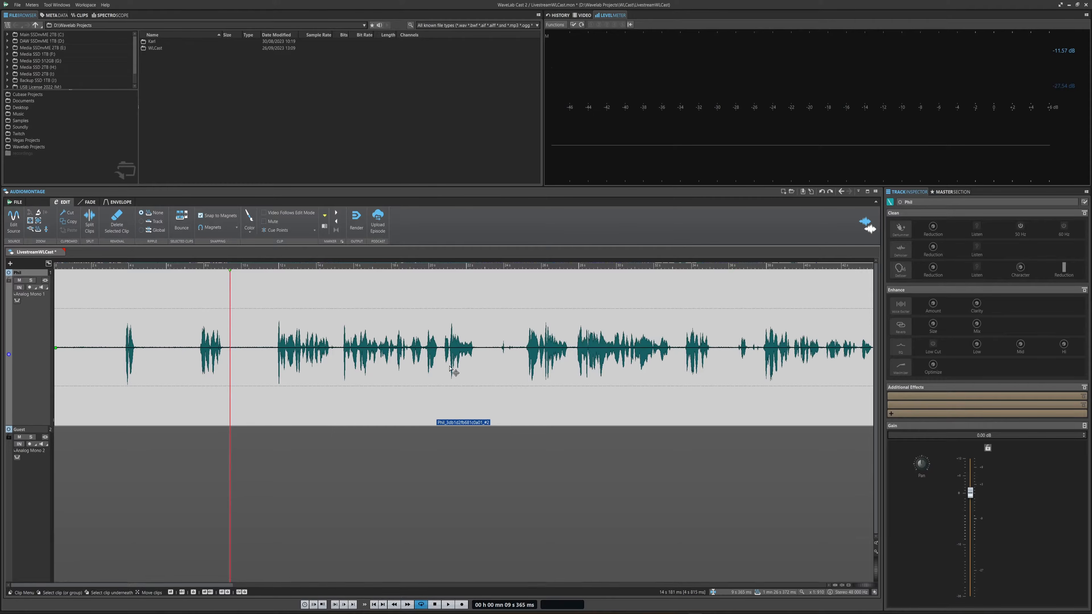
Audition the host's first word from about 3.6 s and the following phrase from about 7.7 s.
{"action": "left_click", "coordinate": [122, 340]}
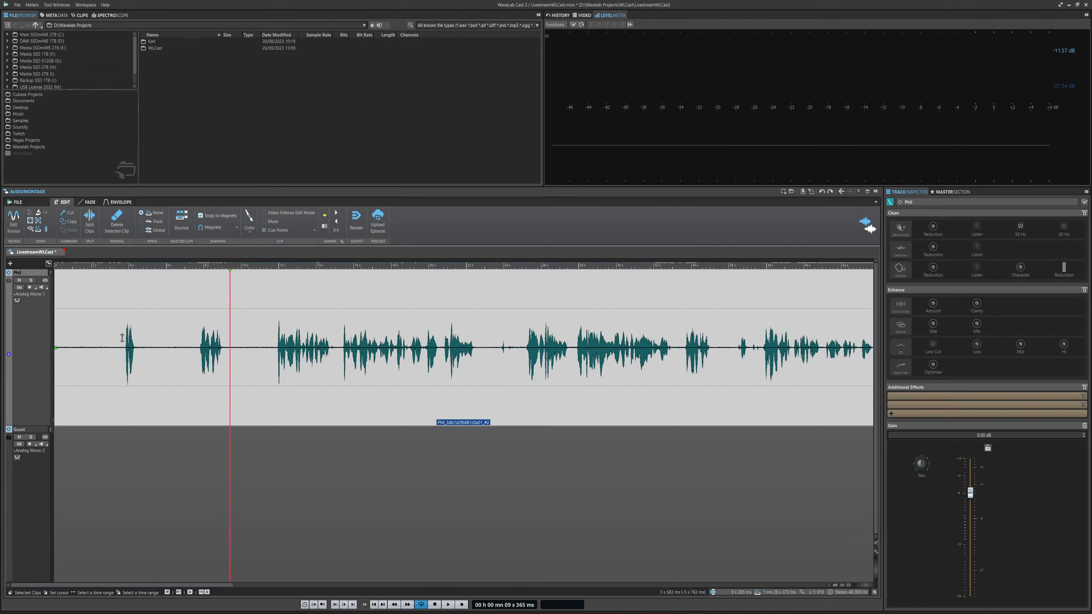
{"action": "key", "text": "space"}
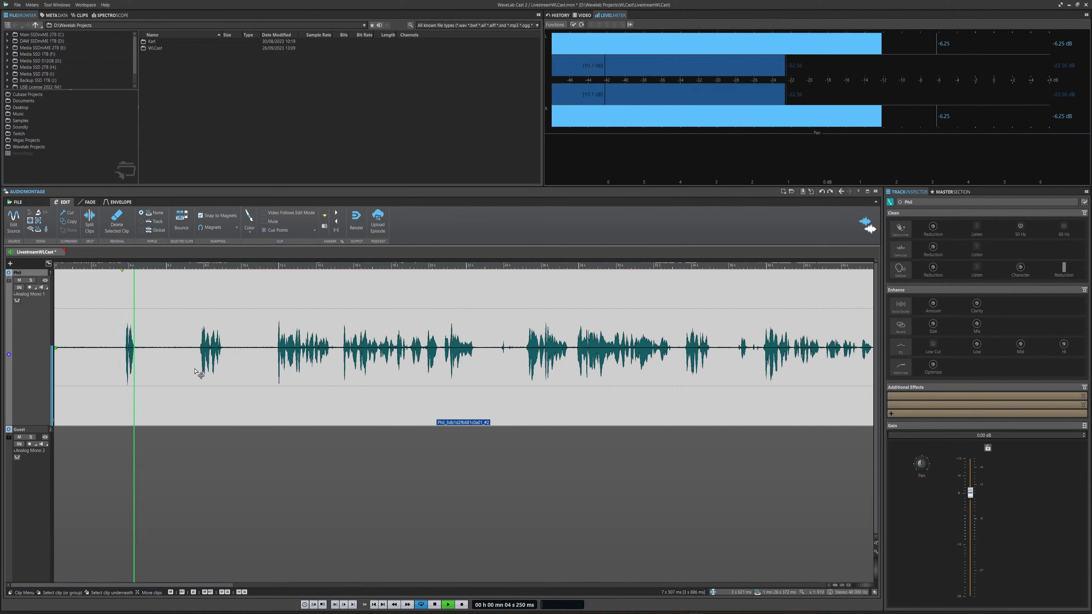
{"action": "key", "text": "space"}
{"action": "left_click", "coordinate": [199, 339]}
{"action": "key", "text": "space"}
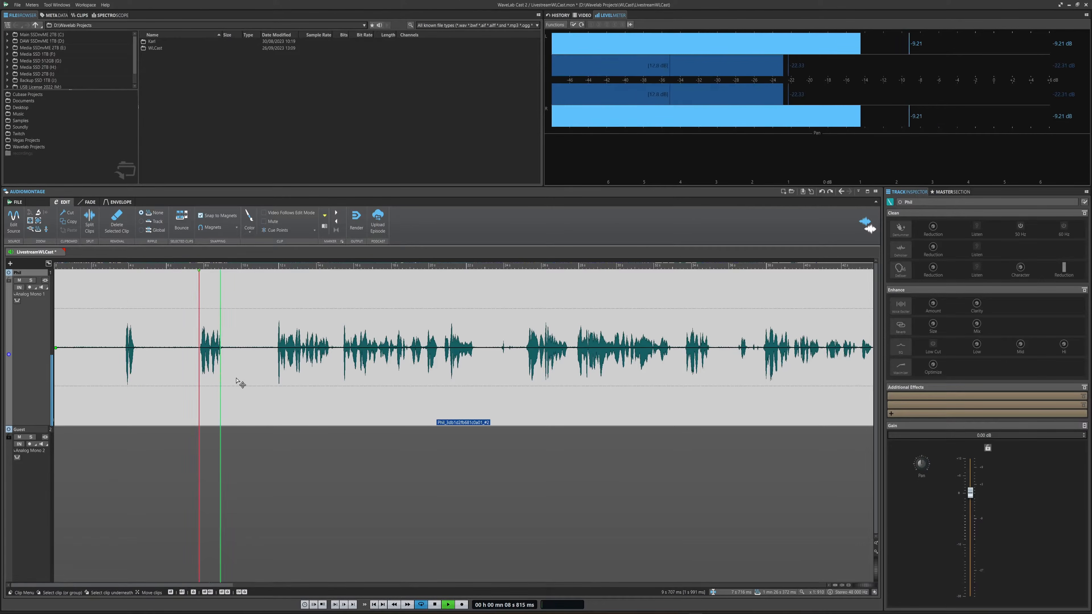
{"action": "key", "text": "space"}
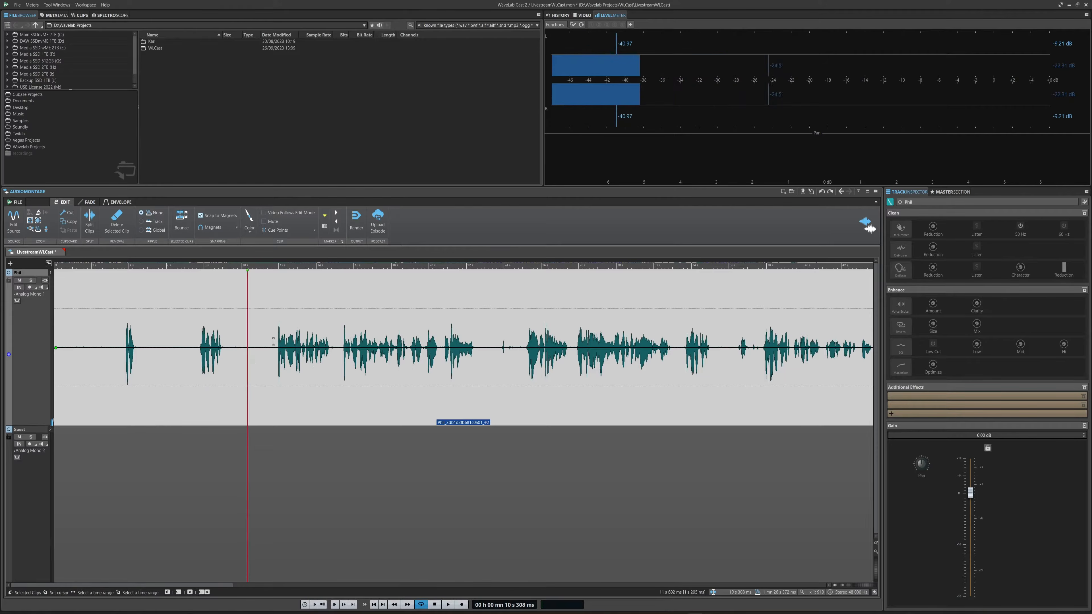
Try deleting the host clip's pause from 9.1 s to about 11.8 s, audition the join, and undo the deletion.
{"action": "left_click_drag", "start_coordinate": [276, 349], "coordinate": [225, 340]}
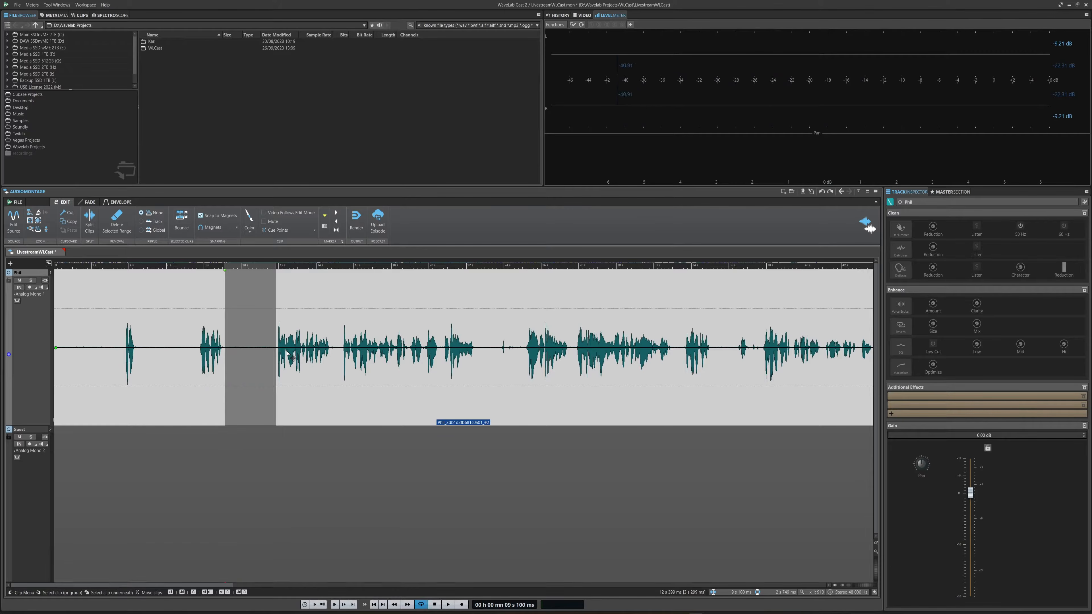
{"action": "key", "text": "Delete"}
{"action": "left_click", "coordinate": [193, 320]}
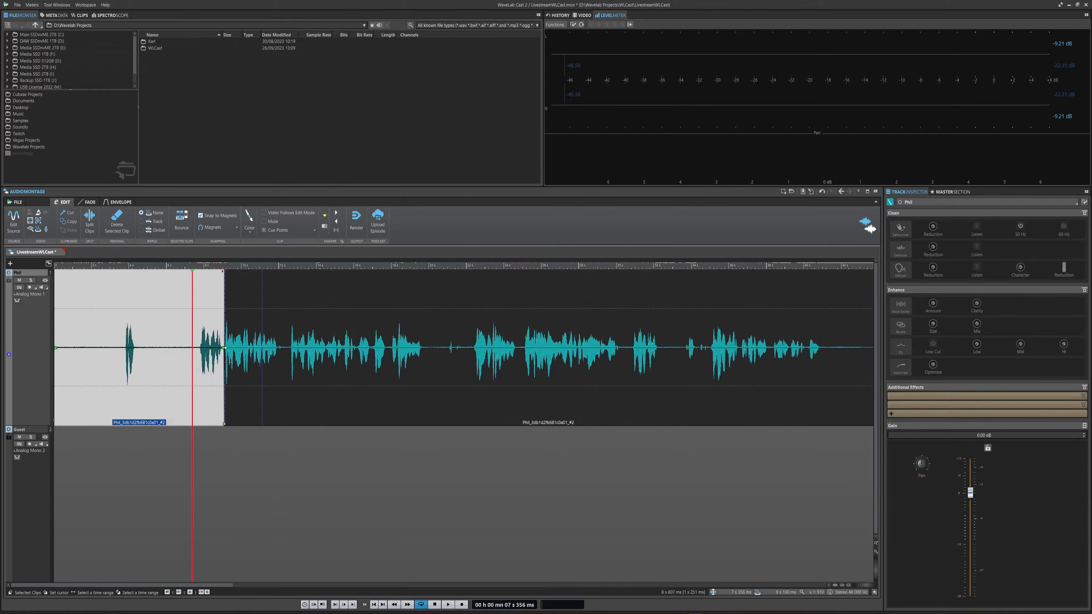
{"action": "key", "text": "space"}
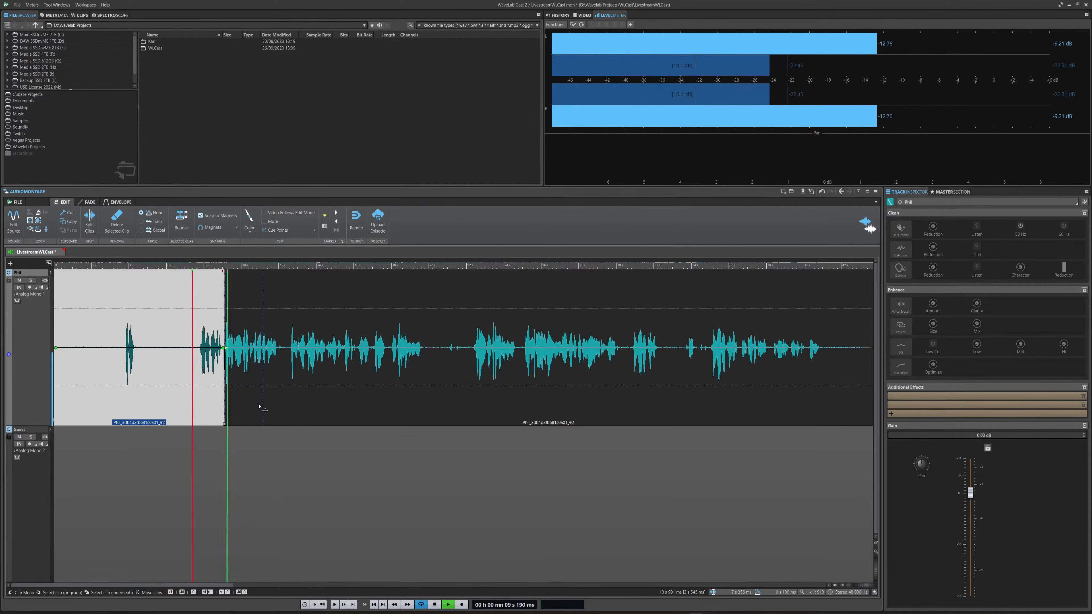
{"action": "key", "text": "space"}
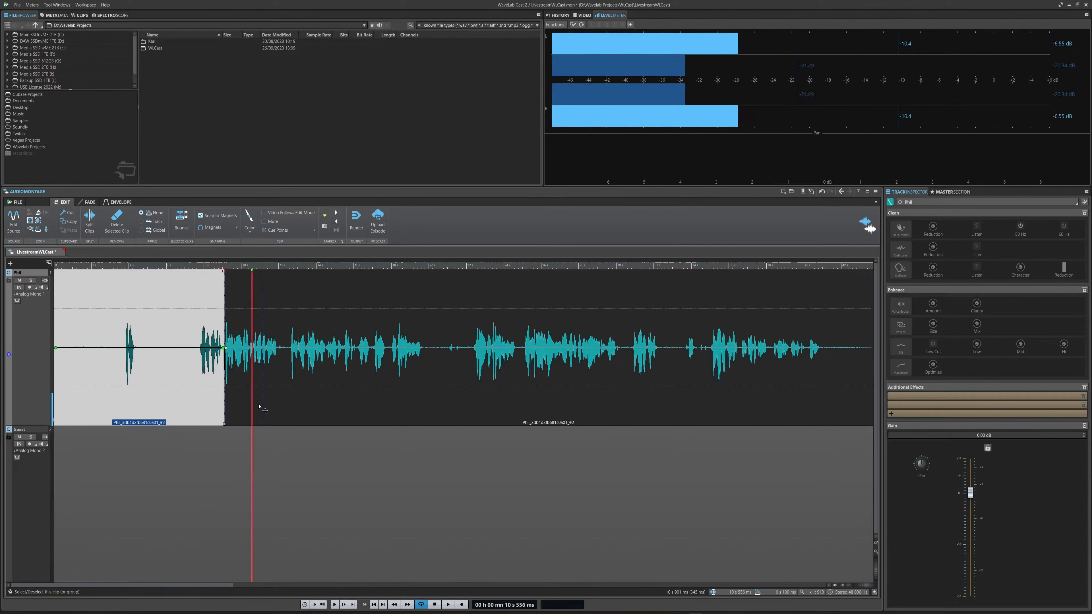
{"action": "key", "text": "ctrl+z"}
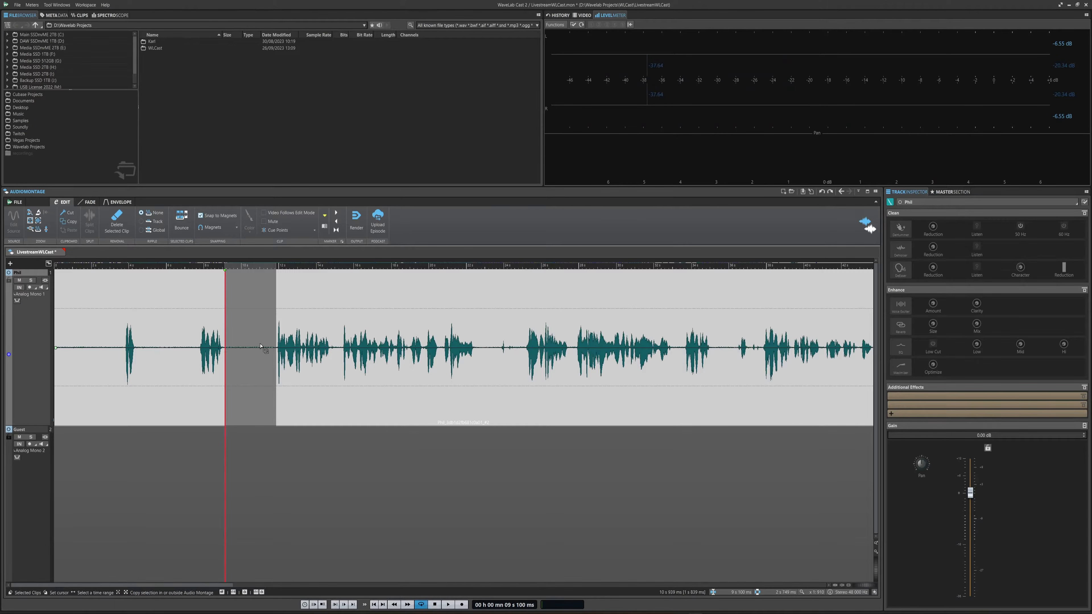
Split the host clip at about 10.4 s and trim away the silence, keeping the phrase from about 7.7 s to 9.4 s as a separate clip.
{"action": "left_click", "coordinate": [250, 311]}
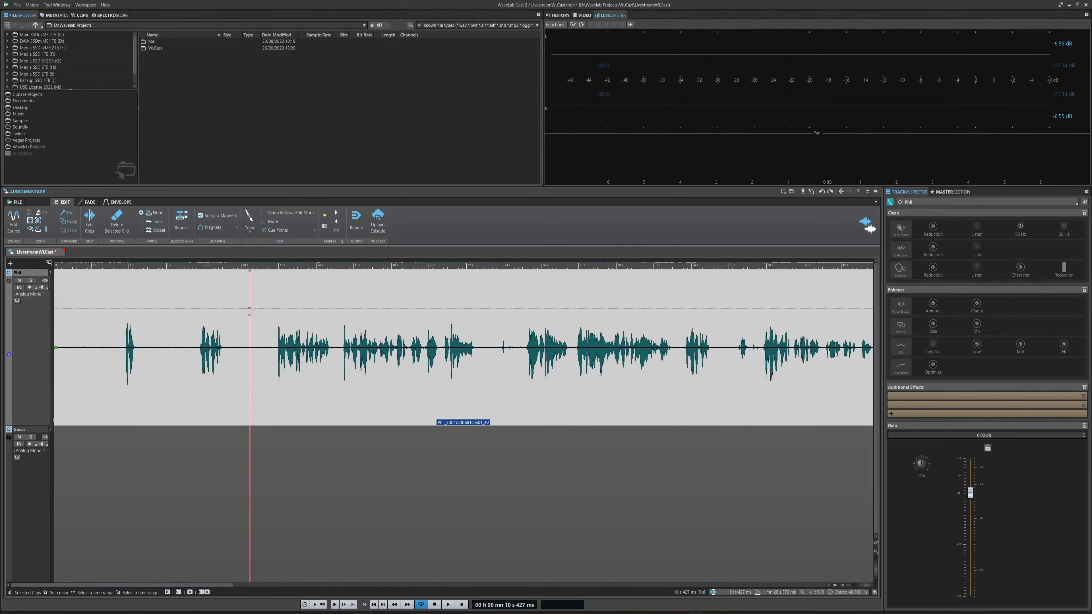
{"action": "key", "text": "s"}
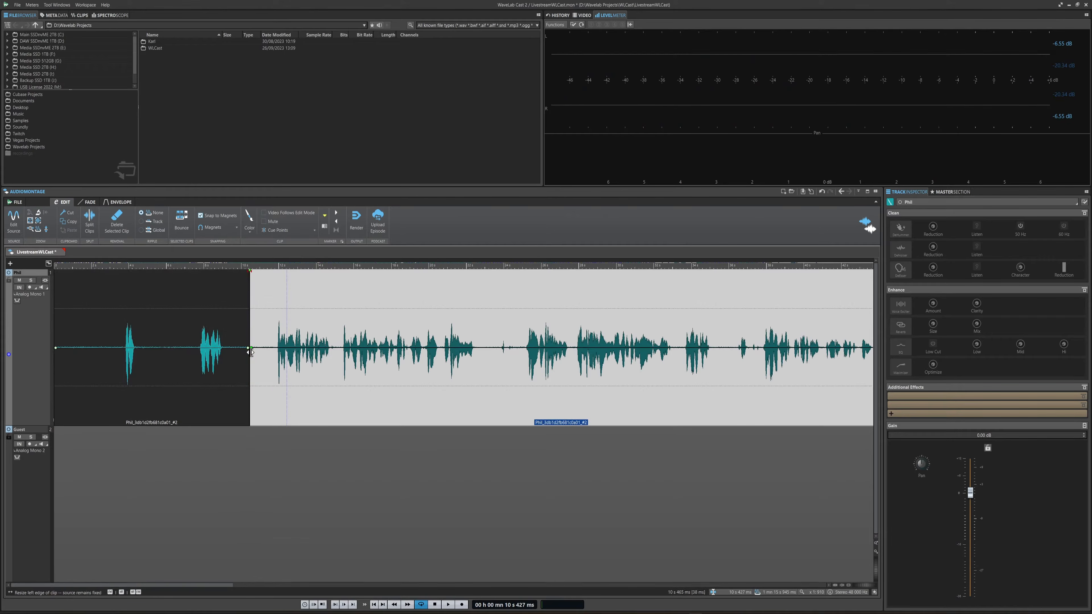
{"action": "left_click_drag", "start_coordinate": [251, 351], "coordinate": [229, 363]}
{"action": "left_click_drag", "start_coordinate": [54, 358], "coordinate": [252, 353]}
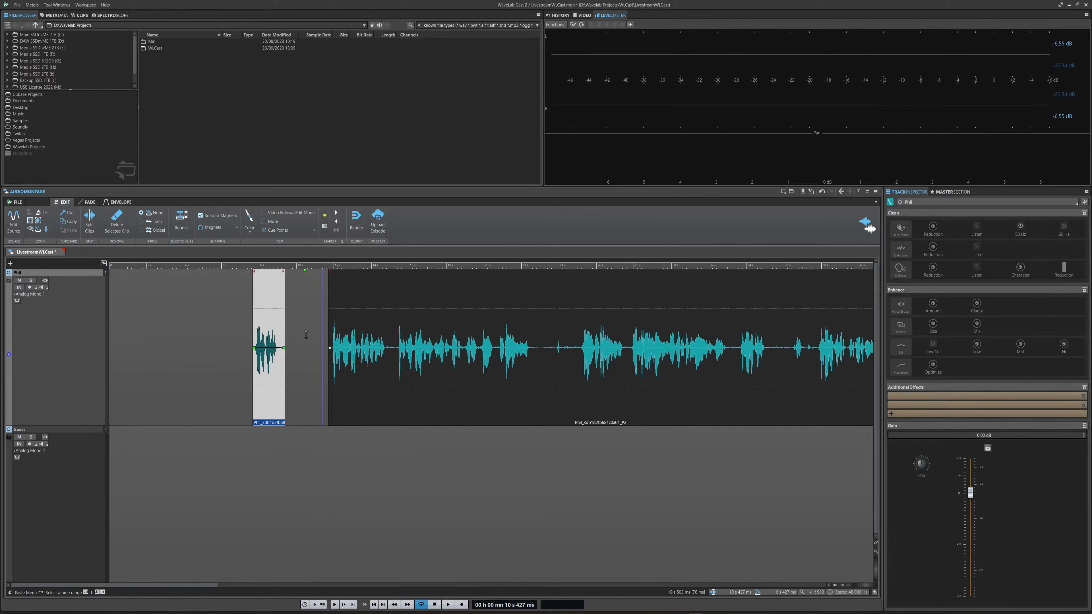
Try moving the short host phrase clip earlier to about 2.5 s, and undo the move.
{"action": "left_click", "coordinate": [300, 398]}
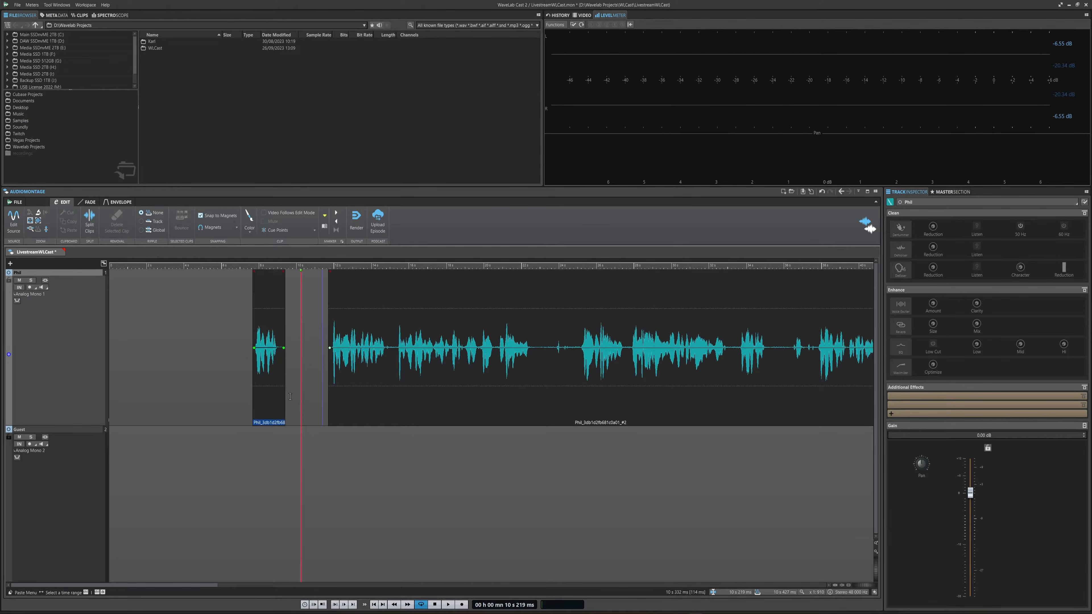
{"action": "left_click", "coordinate": [273, 396]}
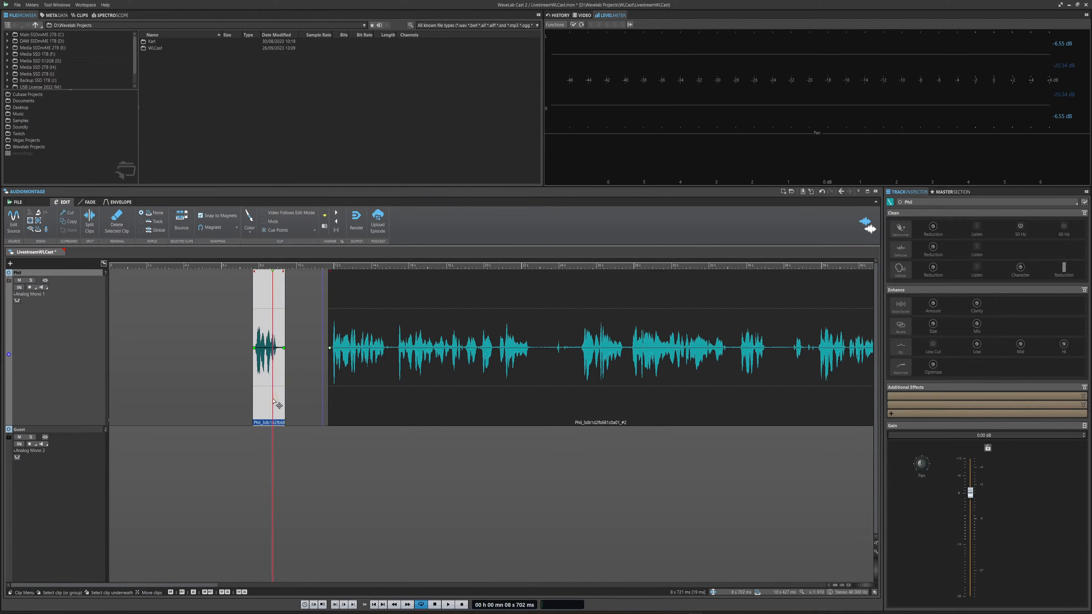
{"action": "left_click_drag", "start_coordinate": [273, 401], "coordinate": [176, 397]}
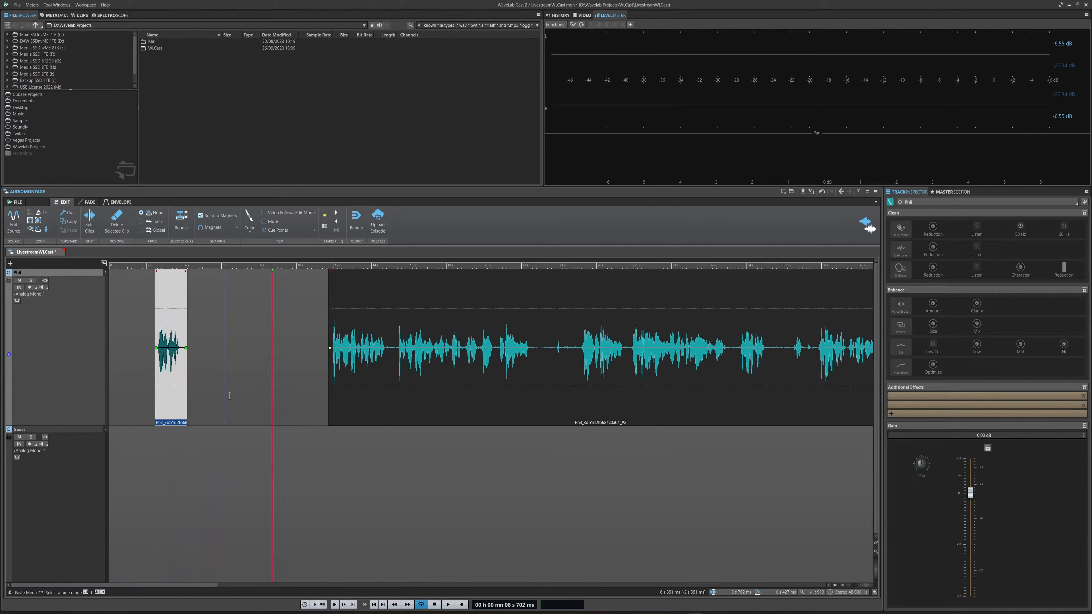
{"action": "key", "text": "ctrl+z"}
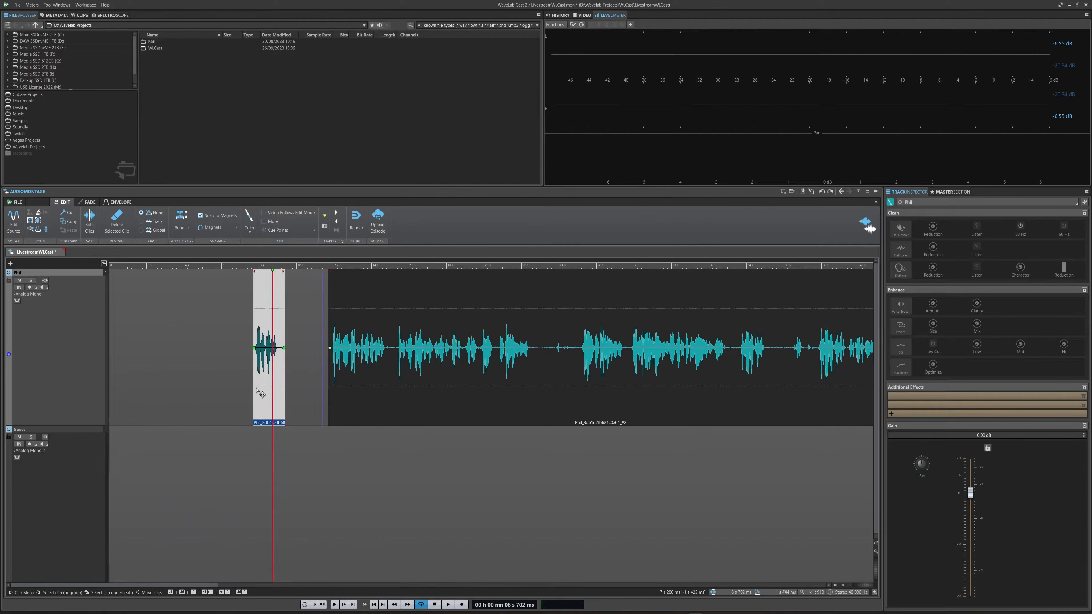
Move the short host phrase clip to start at about 9.1 s, closer to the following clip, and audition the transition.
{"action": "left_click_drag", "start_coordinate": [283, 405], "coordinate": [297, 407]}
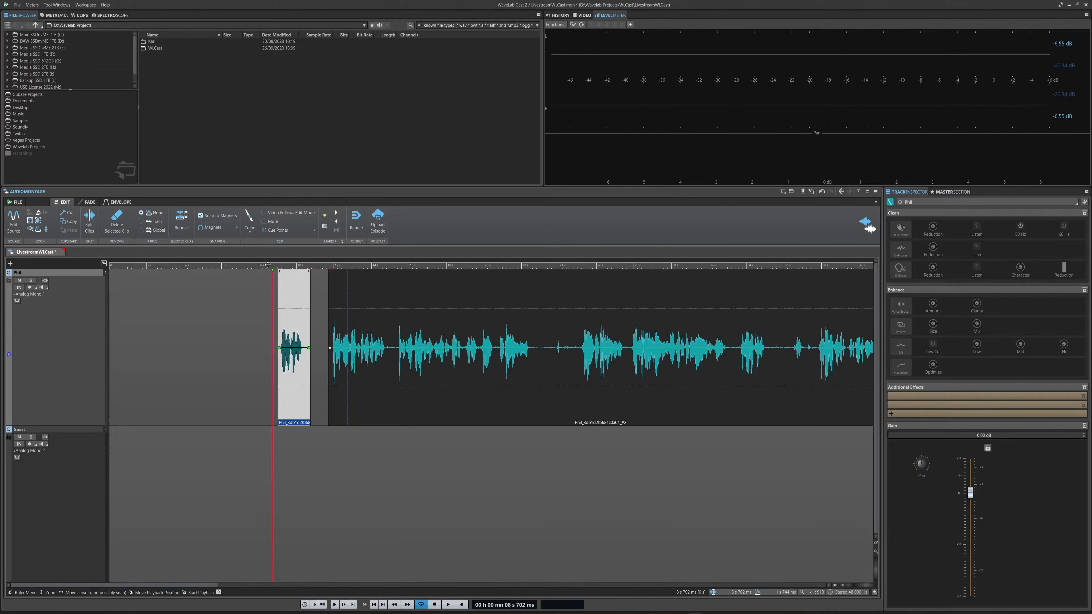
{"action": "key", "text": "space"}
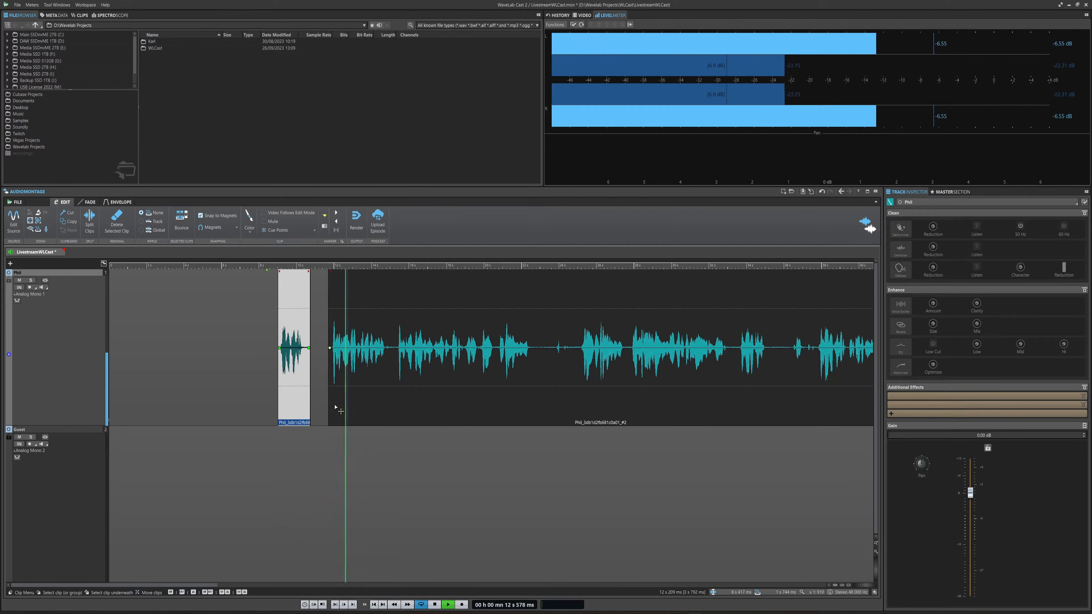
{"action": "key", "text": "space"}
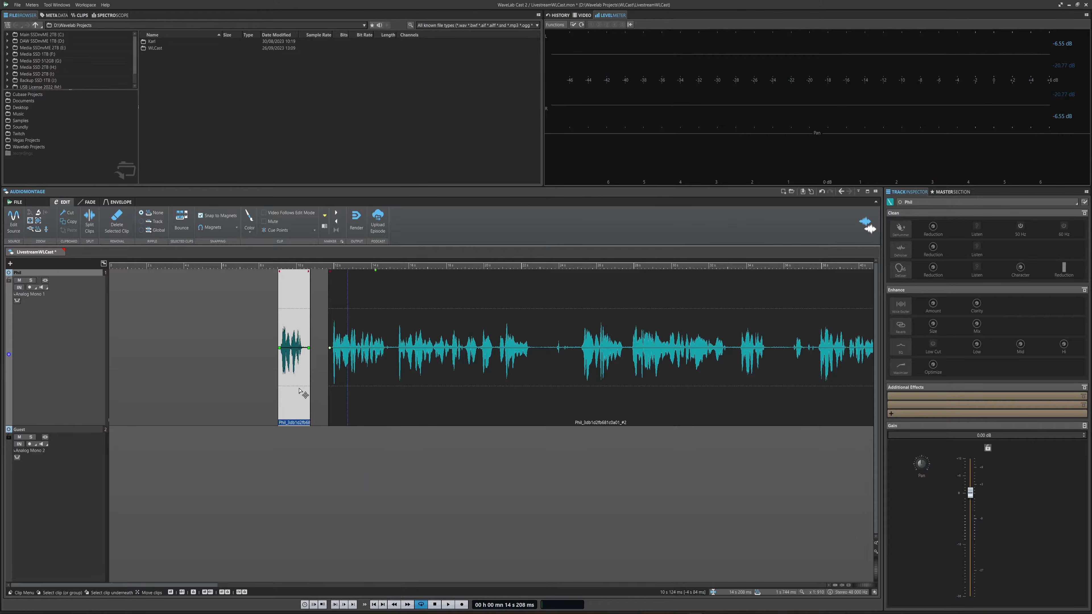
Try moving the short phrase clip back to about 1.5 s, undo the move, and audition the transition from about 8.8 s.
{"action": "left_click_drag", "start_coordinate": [299, 388], "coordinate": [156, 382]}
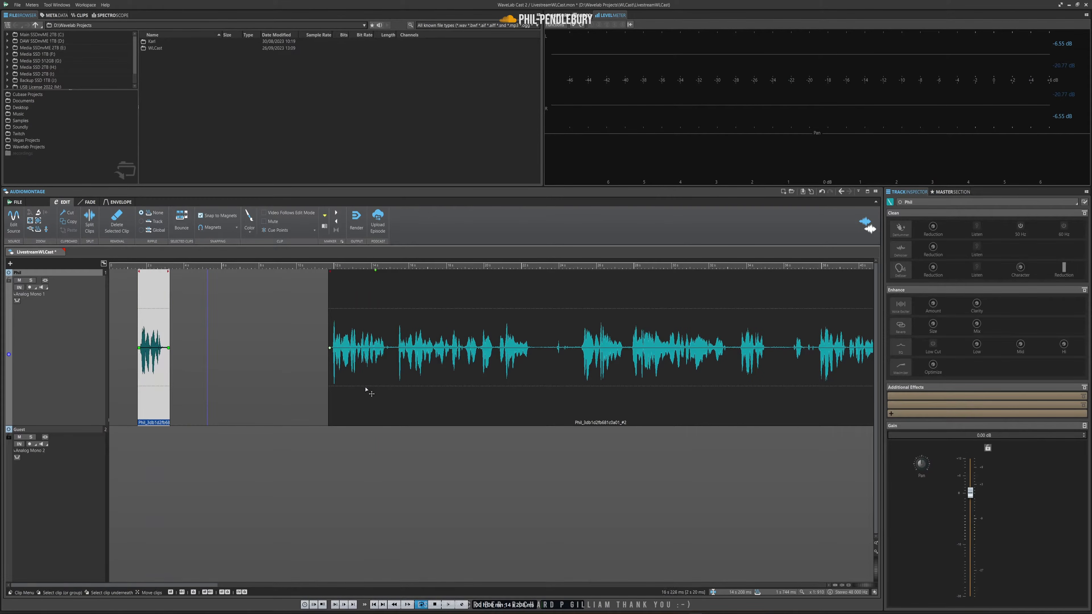
{"action": "key", "text": "ctrl+z"}
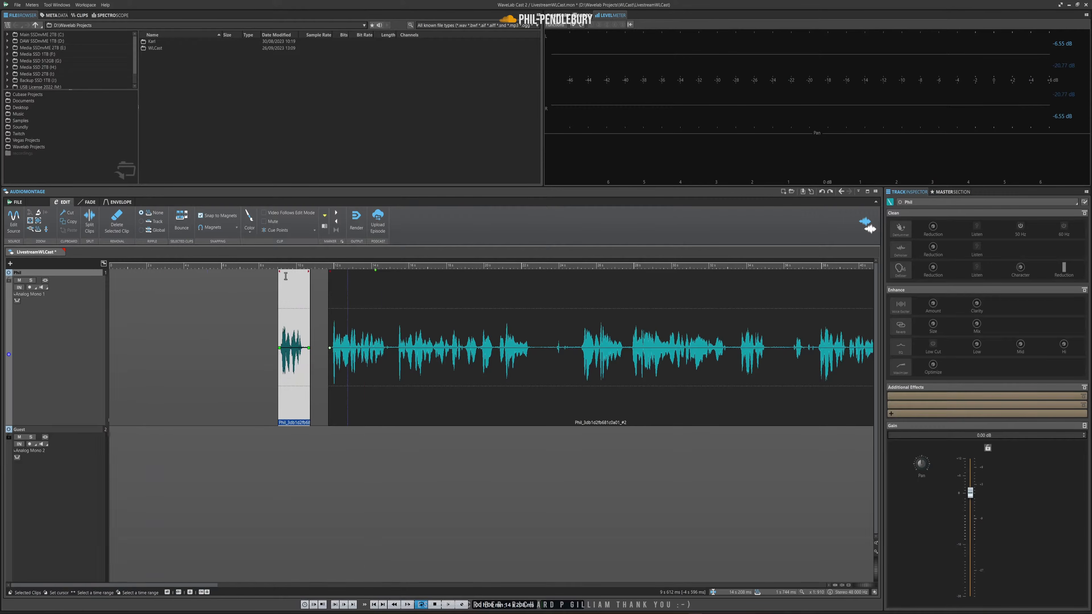
{"action": "key", "text": "space"}
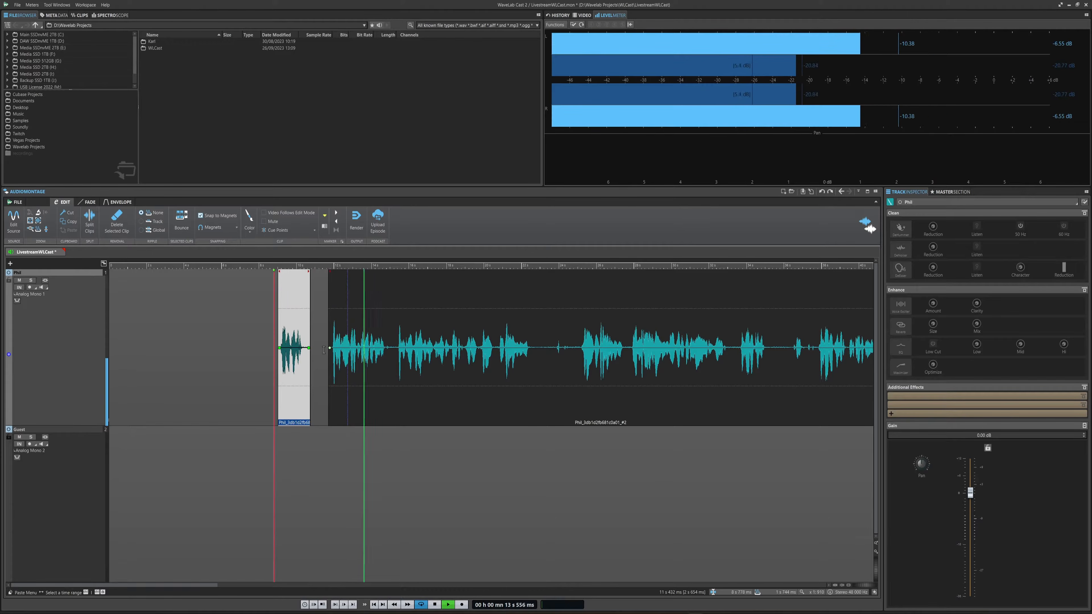
{"action": "key", "text": "space"}
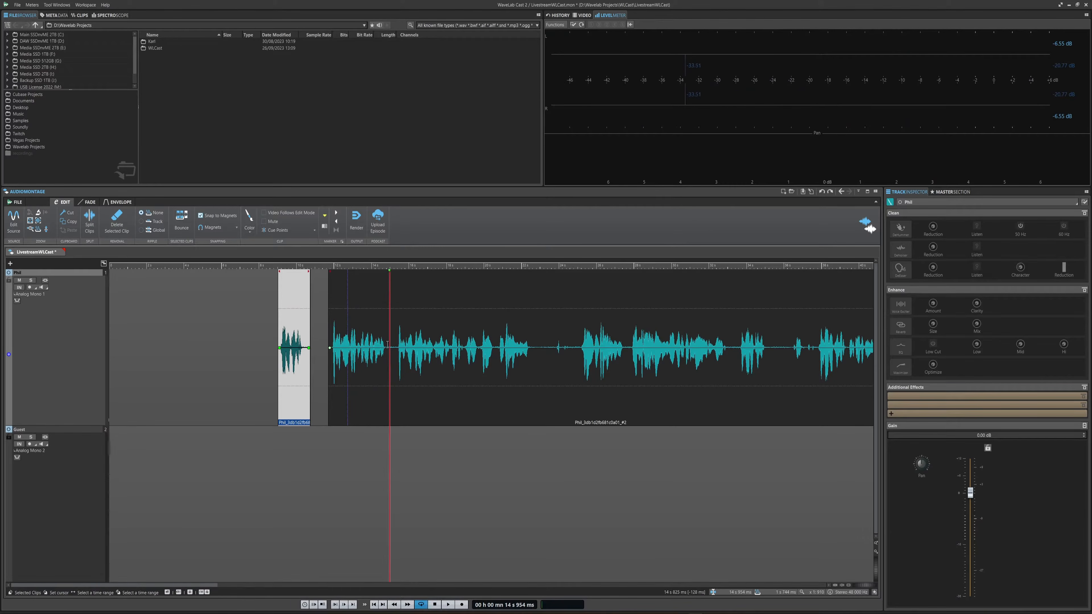
Set the ripple mode to Track and move the short host phrase clip to start at about 8.4 s, shifting the following clip with it.
{"action": "left_click", "coordinate": [249, 340]}
{"action": "left_click", "coordinate": [297, 393]}
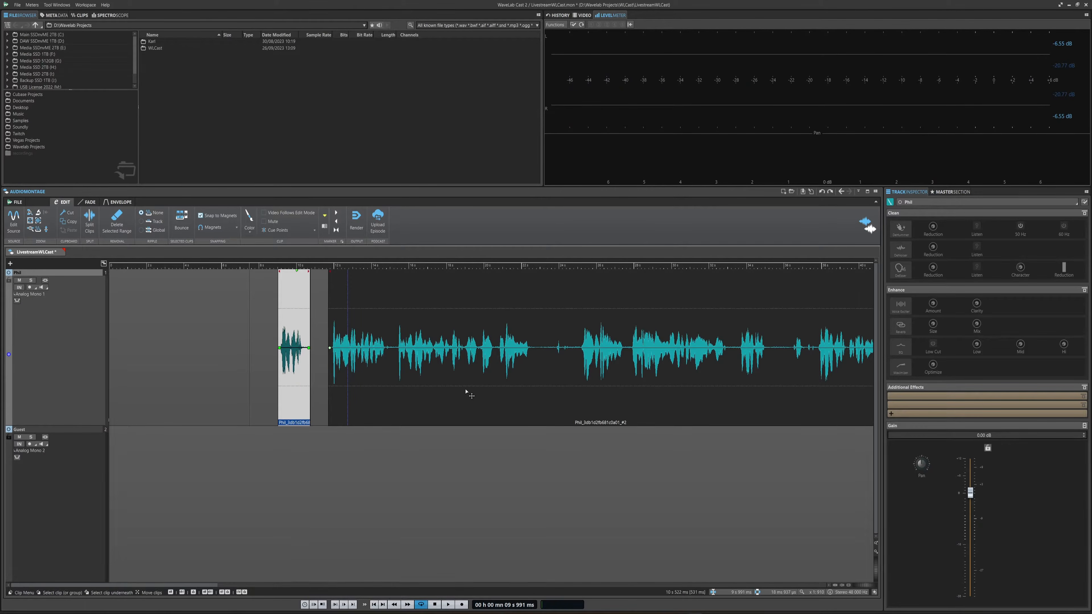
{"action": "scroll", "coordinate": [536, 478], "scroll_direction": "down", "scroll_amount": 6}
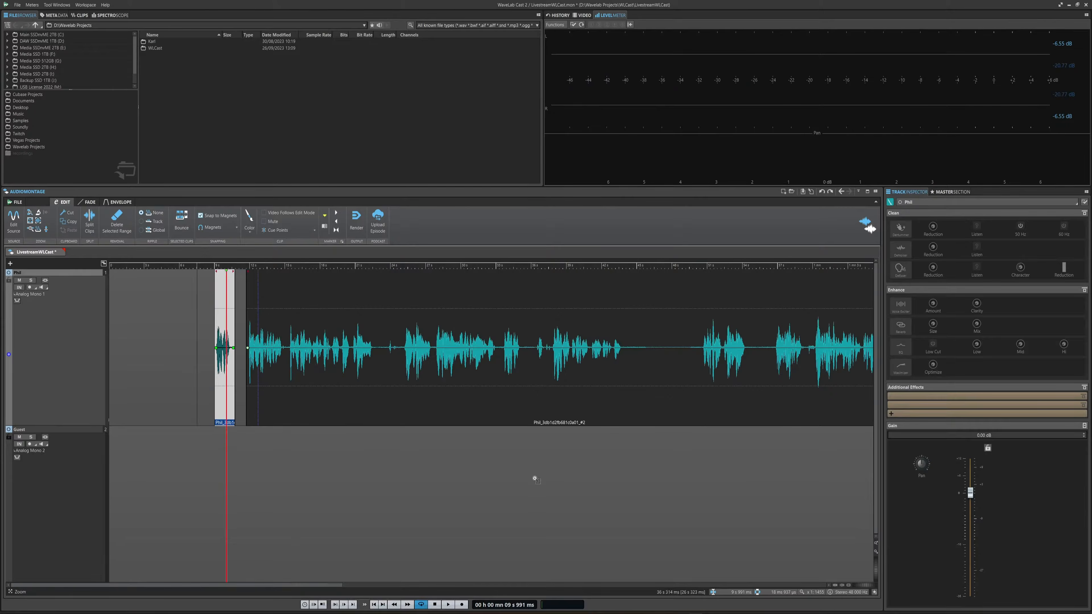
{"action": "scroll", "coordinate": [535, 481], "scroll_direction": "up", "scroll_amount": 3}
{"action": "scroll", "coordinate": [534, 481], "scroll_direction": "up", "scroll_amount": 2}
{"action": "left_click_drag", "start_coordinate": [464, 584], "coordinate": [147, 515]}
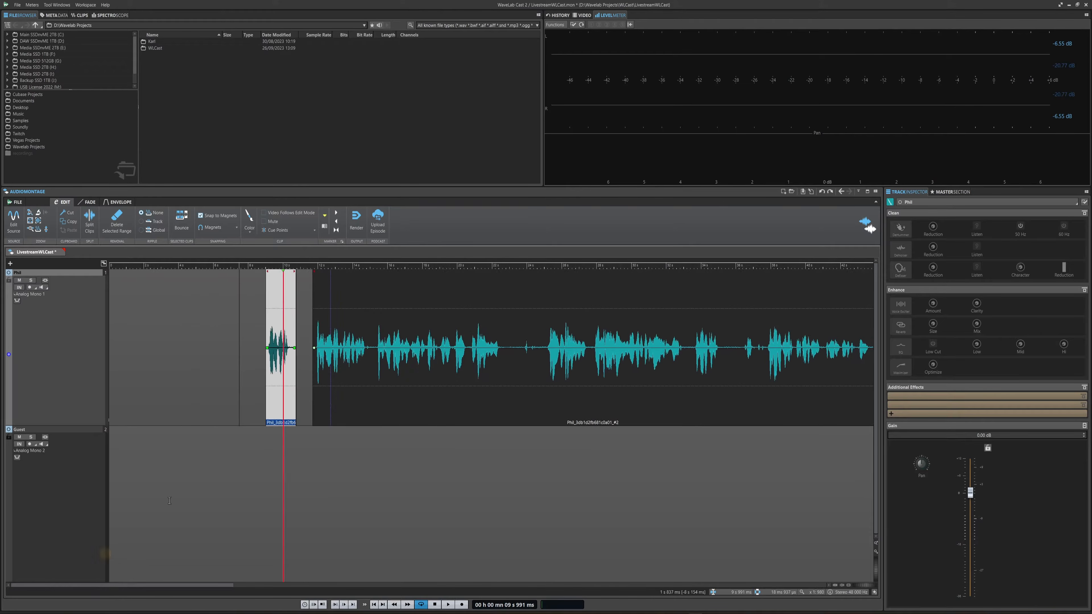
{"action": "left_click", "coordinate": [141, 222]}
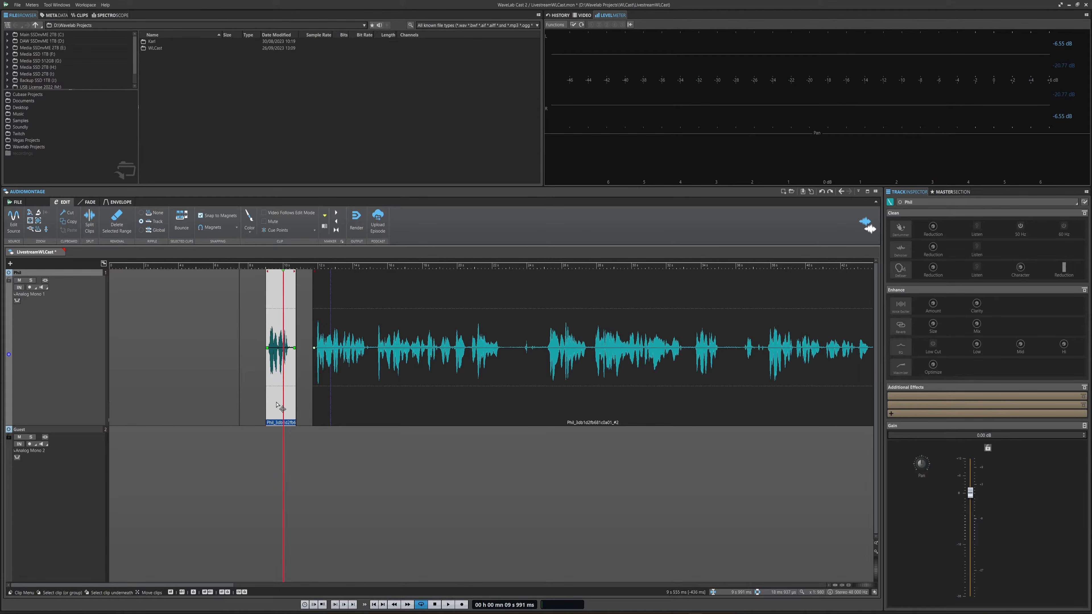
{"action": "mouse_move", "coordinate": [281, 411]}
{"action": "left_mouse_down"}
{"action": "mouse_move", "coordinate": [160, 402]}
{"action": "mouse_move", "coordinate": [294, 404]}
{"action": "mouse_move", "coordinate": [267, 402]}
{"action": "left_mouse_up"}
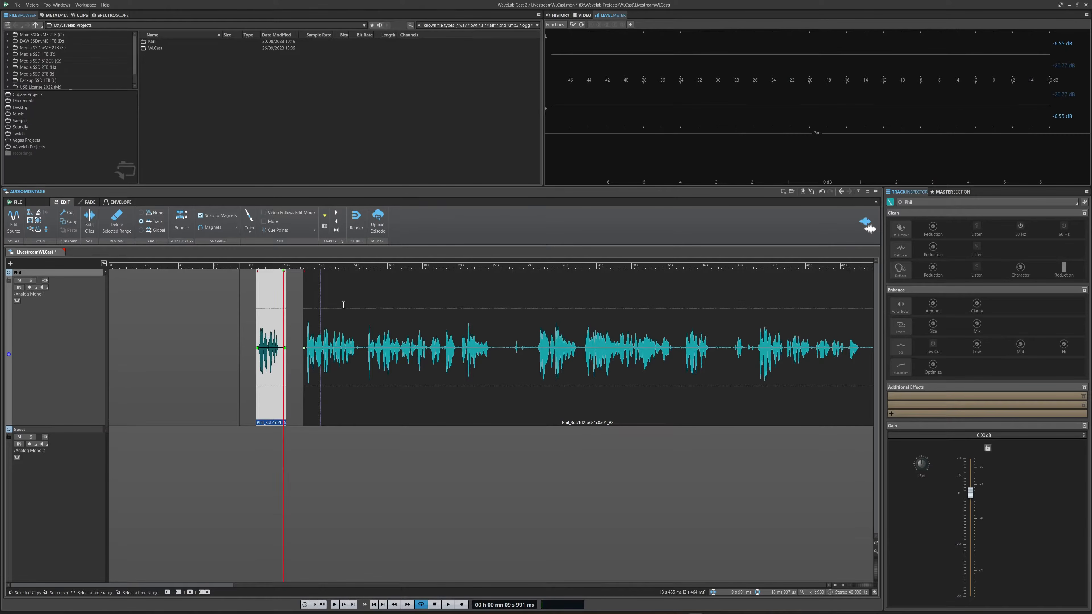
Try raising the long host clip's volume envelope near 14.6 s, undo it, and mute the selected range from about 22.0 s to 24.4 s.
{"action": "left_click", "coordinate": [492, 331]}
{"action": "left_click_drag", "start_coordinate": [492, 332], "coordinate": [536, 332]}
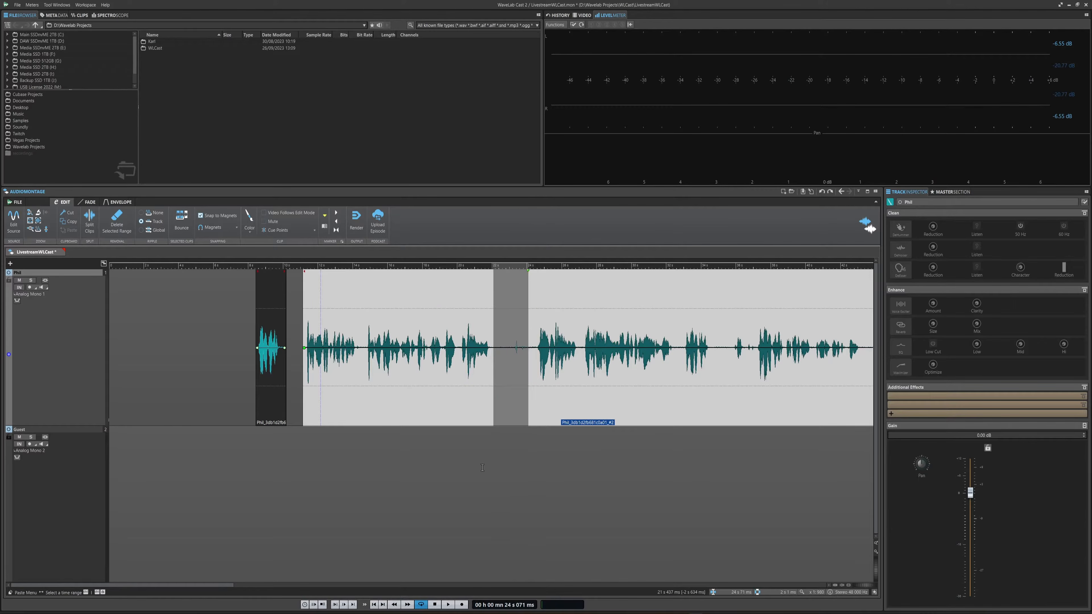
{"action": "left_click", "coordinate": [525, 392]}
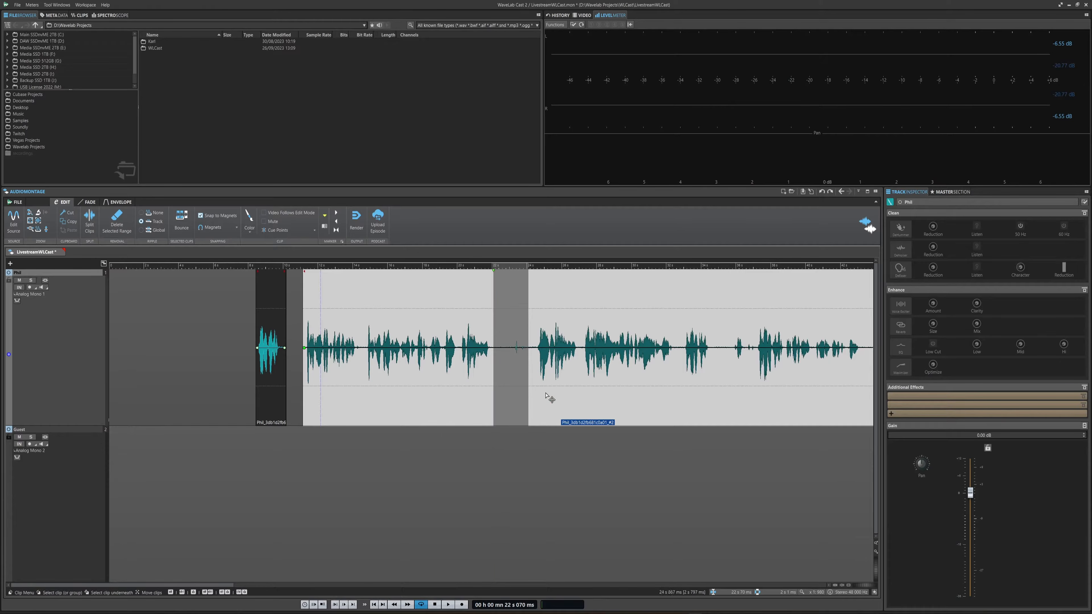
{"action": "left_click", "coordinate": [509, 327]}
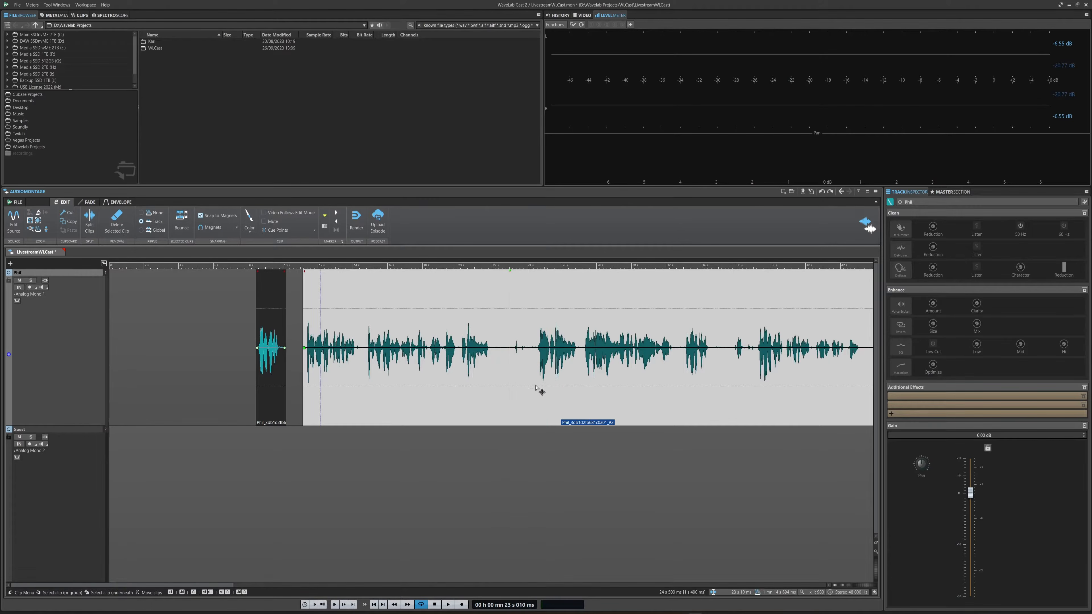
{"action": "left_click_drag", "start_coordinate": [495, 327], "coordinate": [533, 333]}
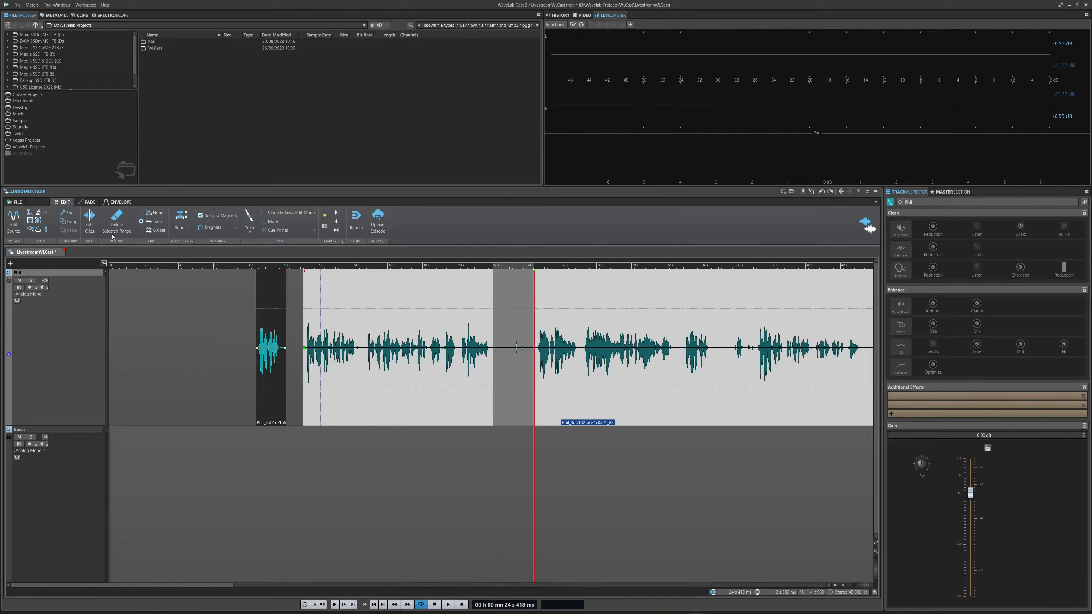
{"action": "left_click", "coordinate": [121, 202]}
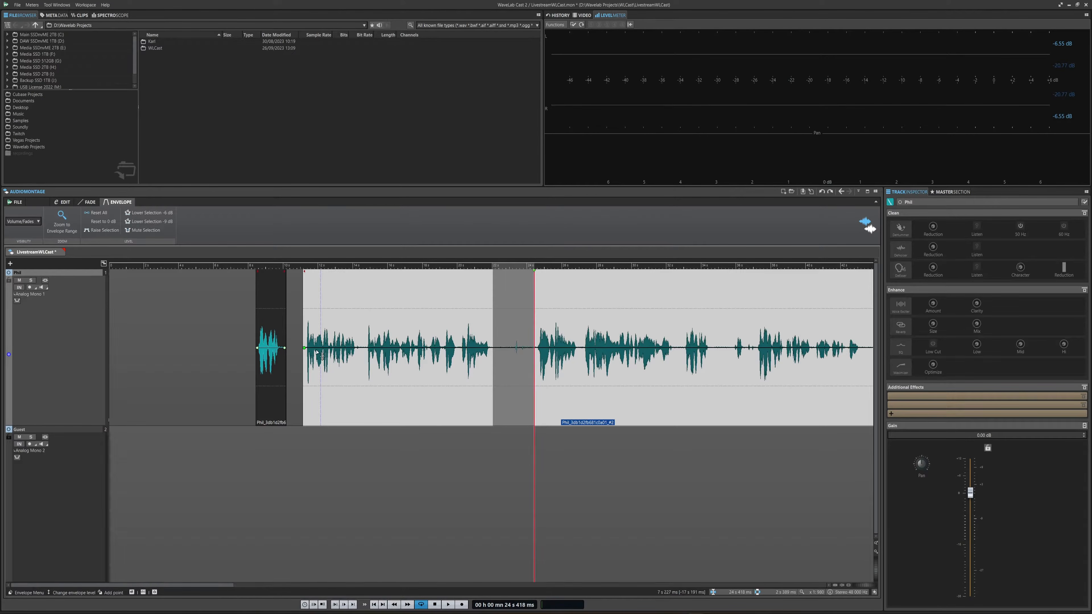
{"action": "mouse_move", "coordinate": [306, 353]}
{"action": "left_mouse_down"}
{"action": "mouse_move", "coordinate": [483, 364]}
{"action": "mouse_move", "coordinate": [306, 357]}
{"action": "mouse_move", "coordinate": [360, 348]}
{"action": "mouse_move", "coordinate": [366, 325]}
{"action": "left_mouse_up"}
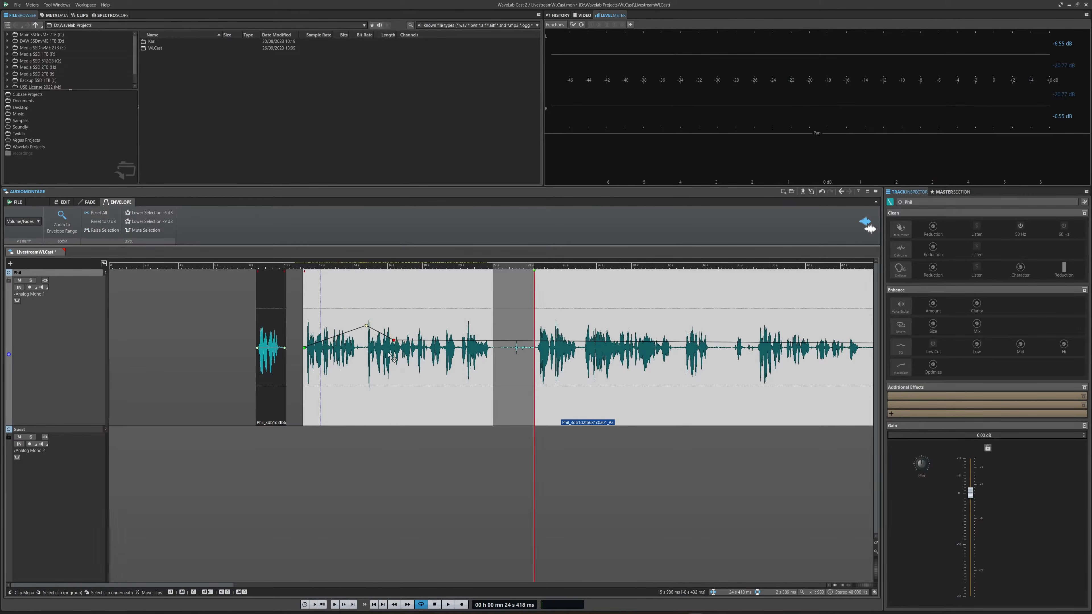
{"action": "key", "text": "ctrl+z"}
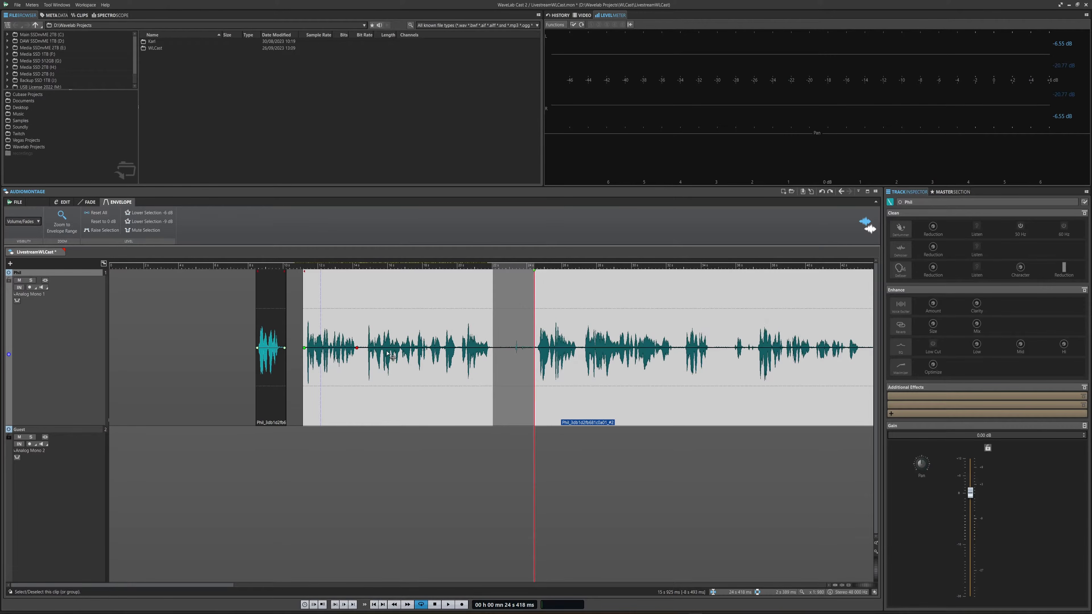
{"action": "left_click", "coordinate": [520, 395]}
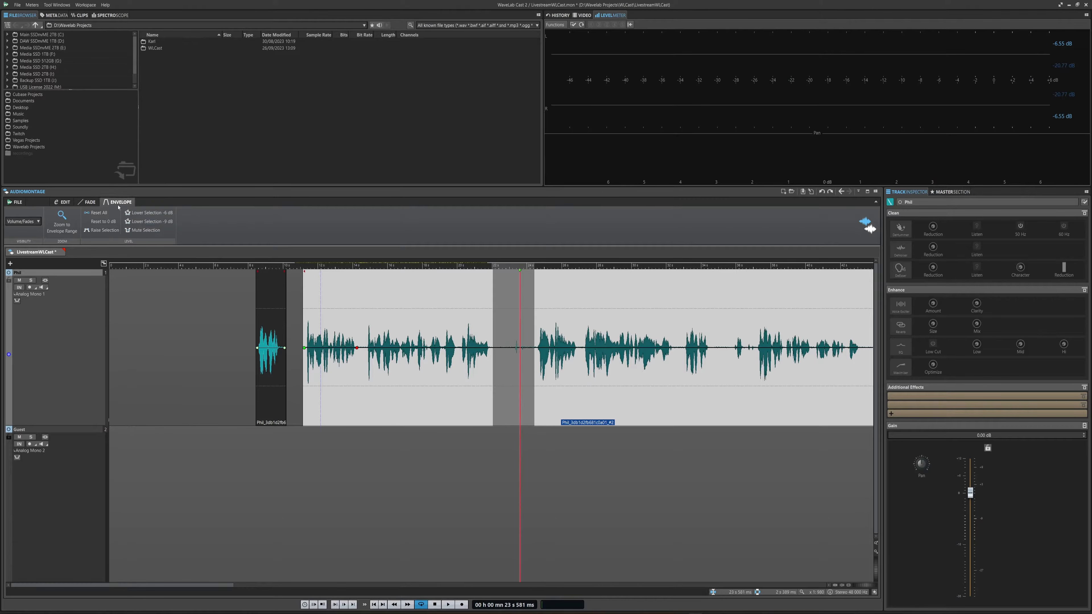
{"action": "left_click", "coordinate": [142, 232]}
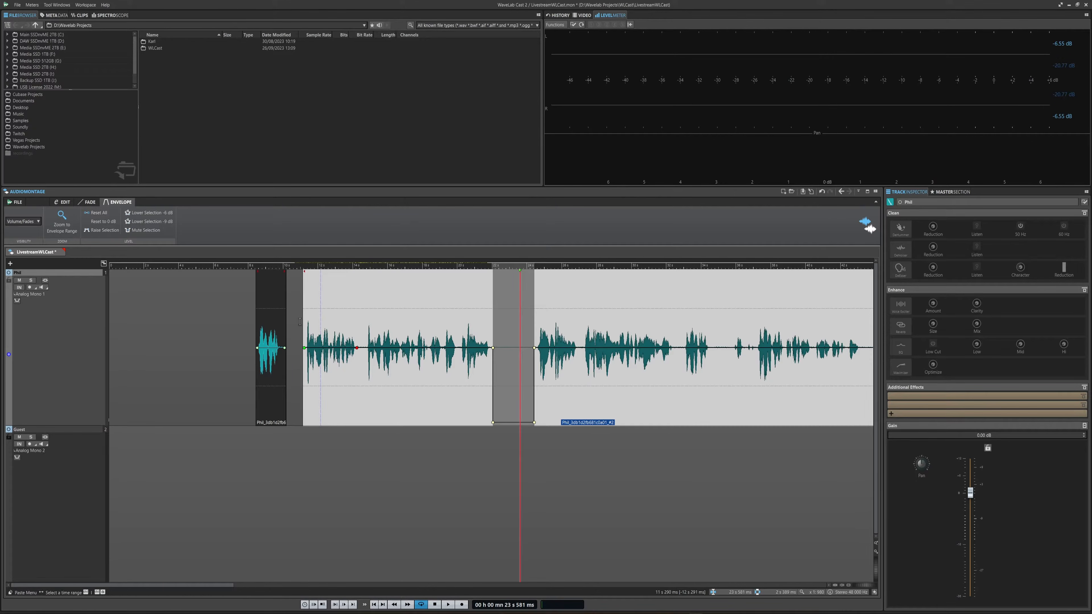
Move the short host phrase clip to the very start of the montage, rippling the following host clip along, and deselect it.
{"action": "left_click_drag", "start_coordinate": [269, 412], "coordinate": [122, 402]}
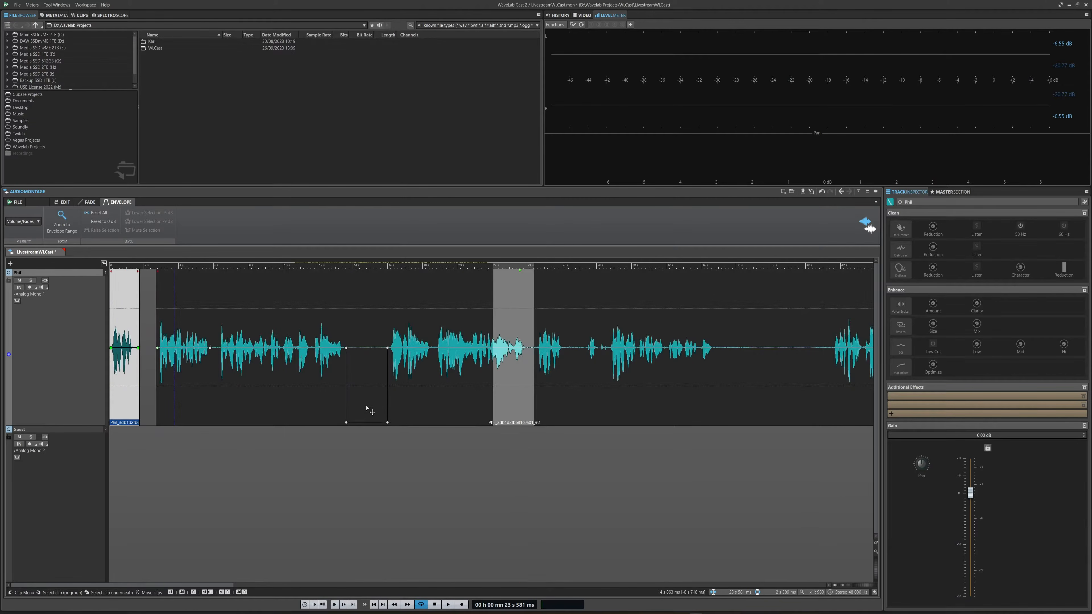
{"action": "left_click", "coordinate": [421, 470]}
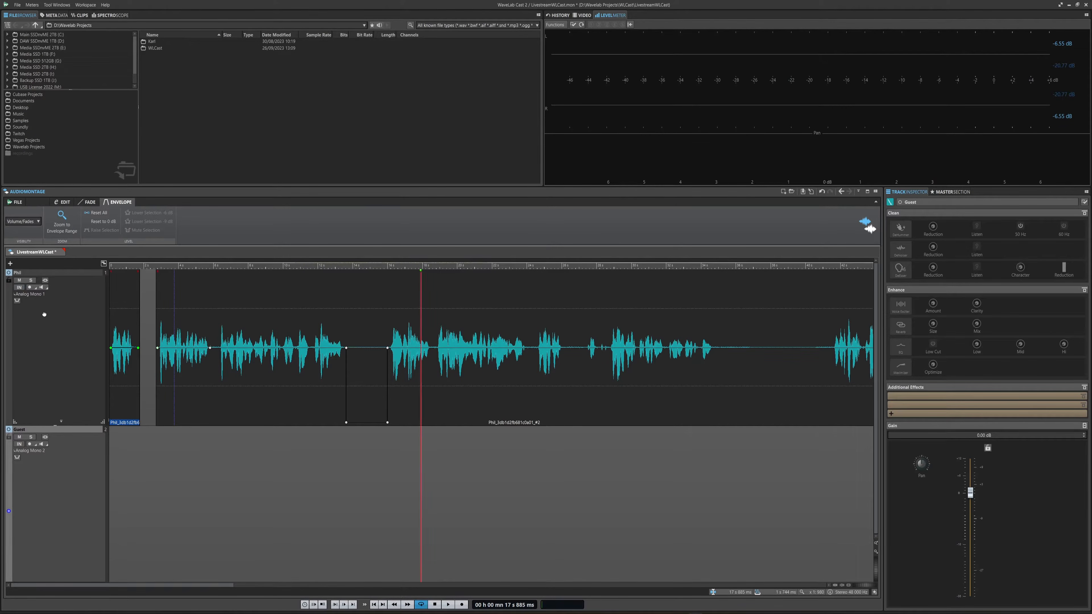
Change the host track's colour to magenta.
{"action": "left_click", "coordinate": [61, 422]}
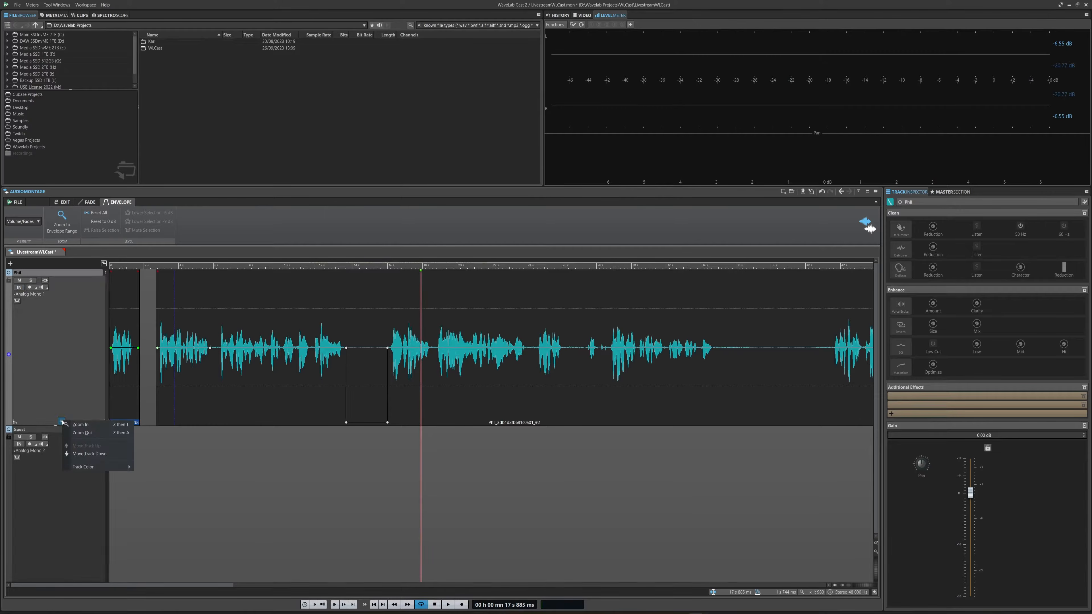
{"action": "mouse_move", "coordinate": [87, 468]}
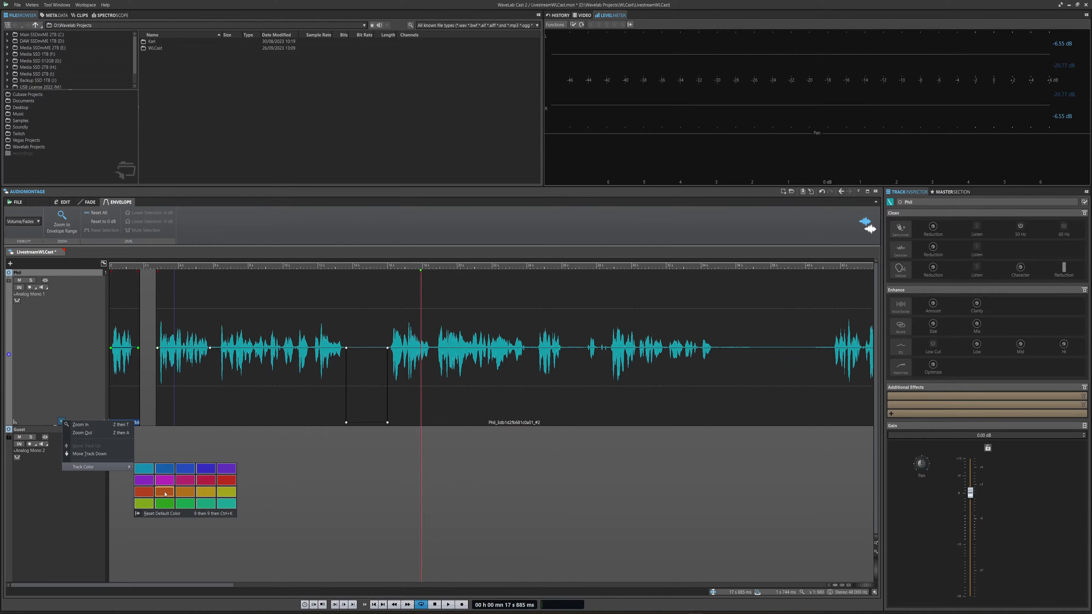
{"action": "left_click", "coordinate": [166, 481]}
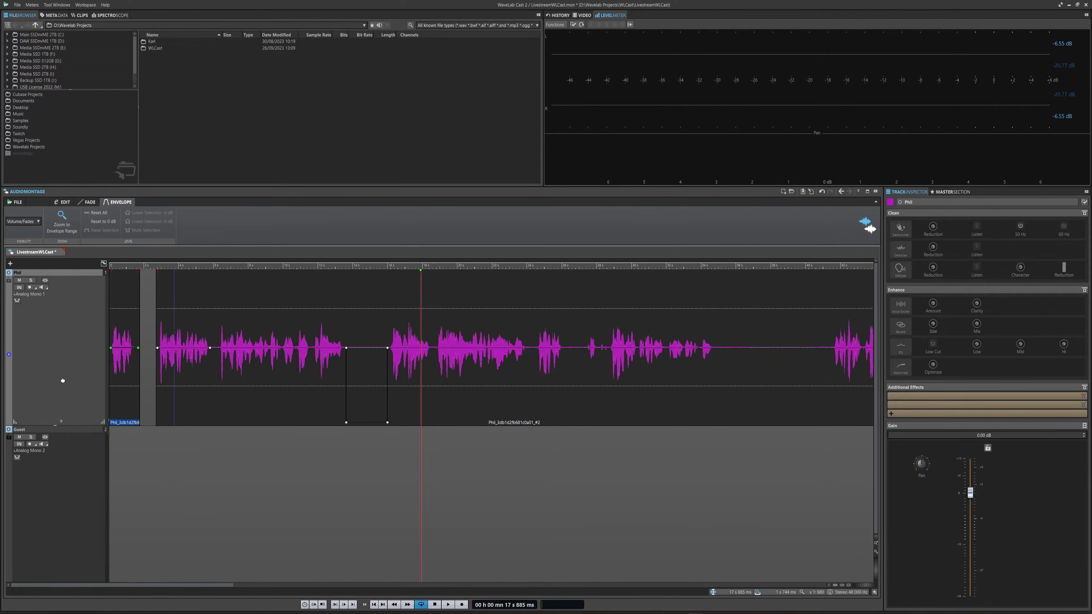
Enlarge the host track to fill the montage view, then zoom it out to show both tracks again.
{"action": "left_click", "coordinate": [62, 422]}
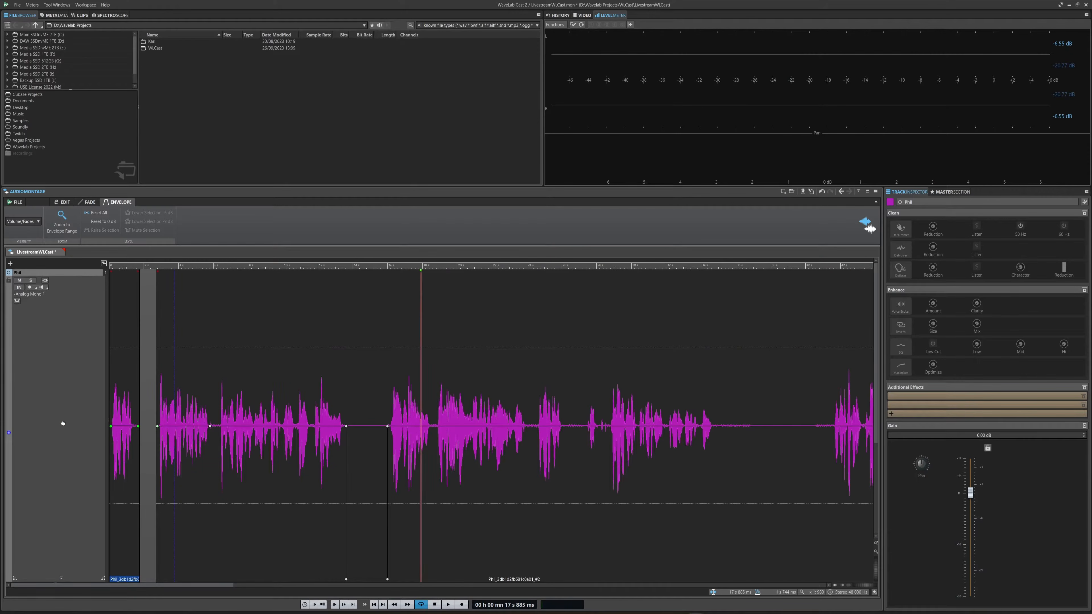
{"action": "left_click", "coordinate": [62, 578]}
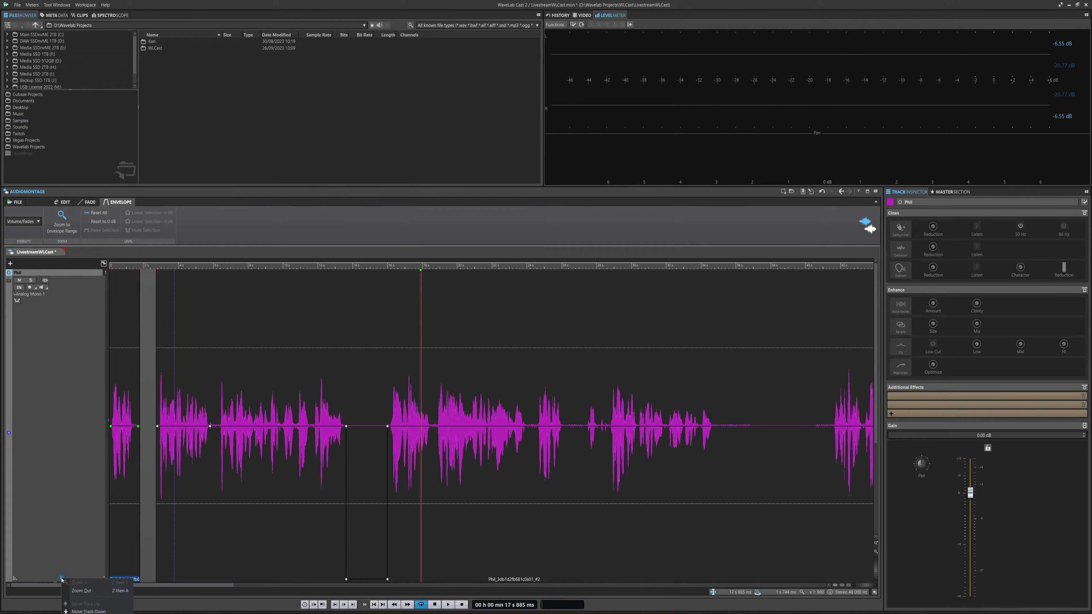
{"action": "left_click", "coordinate": [58, 559]}
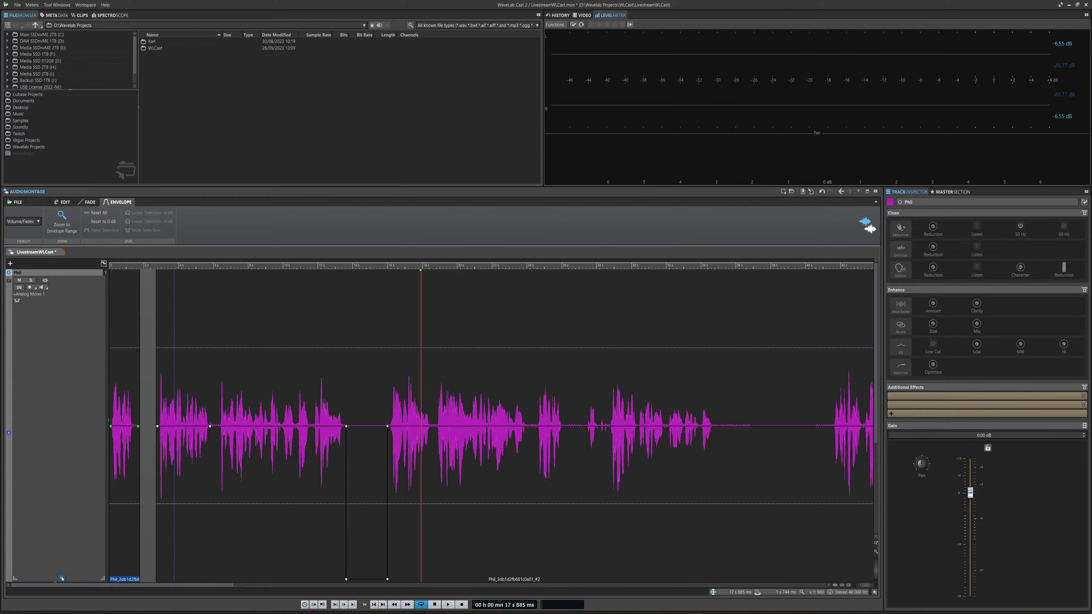
{"action": "left_click", "coordinate": [61, 577]}
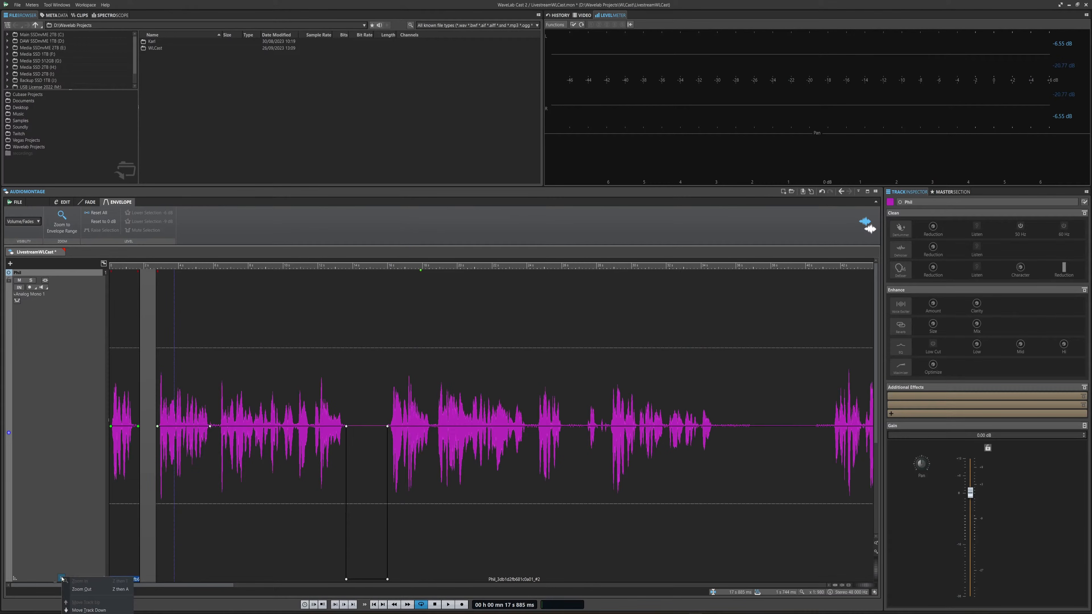
{"action": "left_click", "coordinate": [83, 589]}
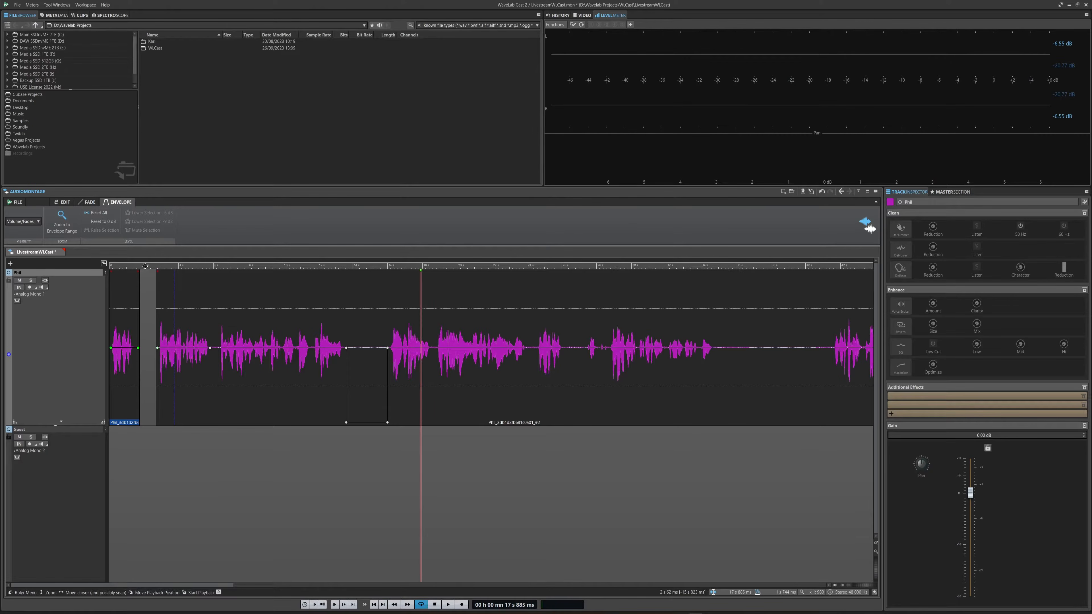
Audition the host track from about 2 s and delete the pause between about 5.7 s and 6.4 s, closing the gap.
{"action": "key", "text": "space"}
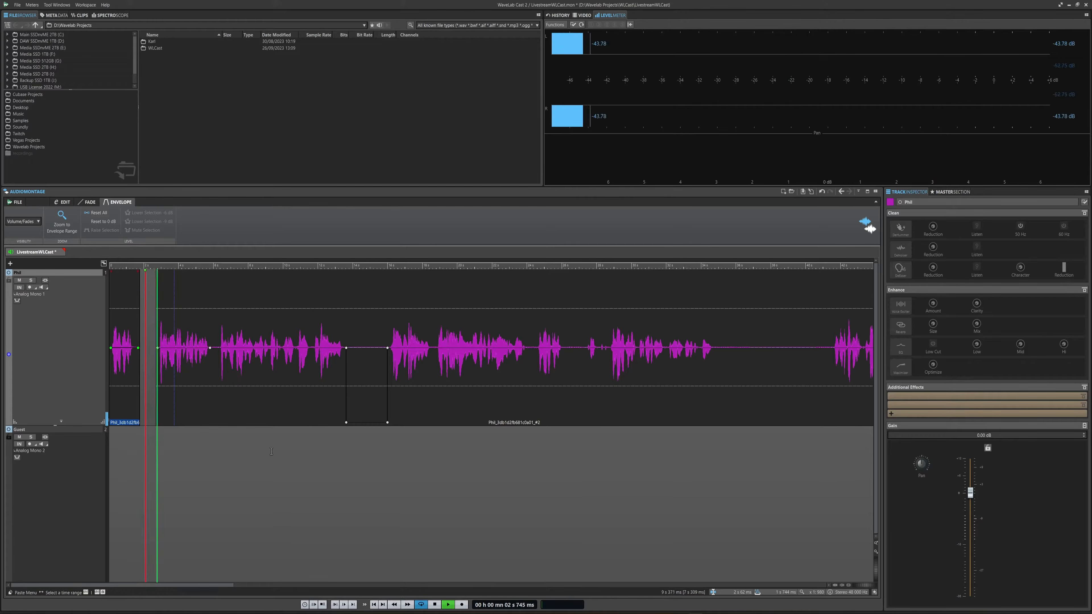
{"action": "scroll", "coordinate": [301, 503], "scroll_direction": "up", "scroll_amount": 5}
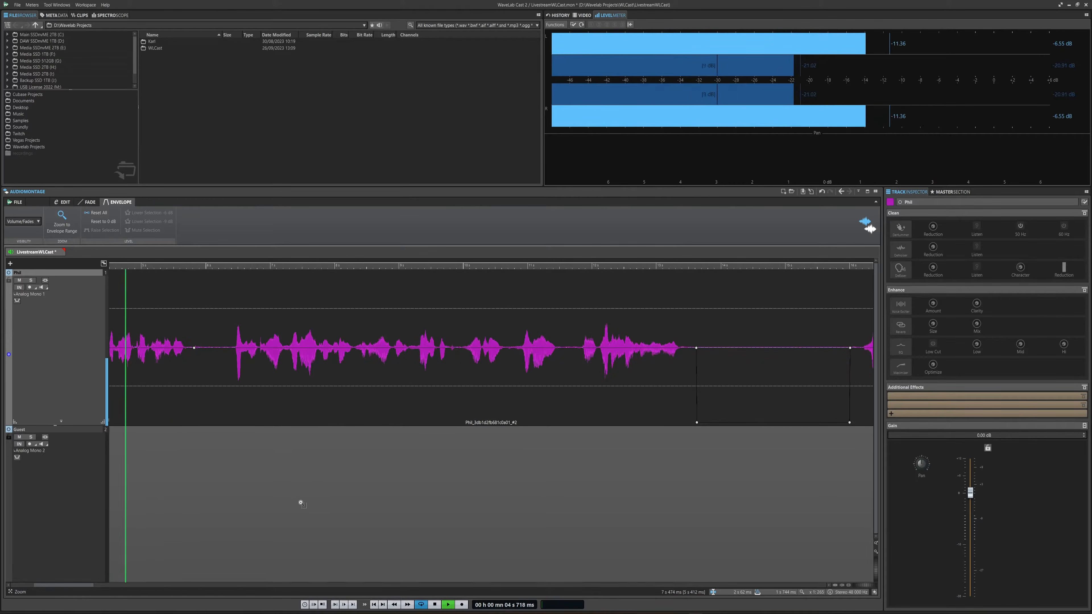
{"action": "left_click", "coordinate": [202, 339]}
{"action": "left_click_drag", "start_coordinate": [203, 339], "coordinate": [280, 347]}
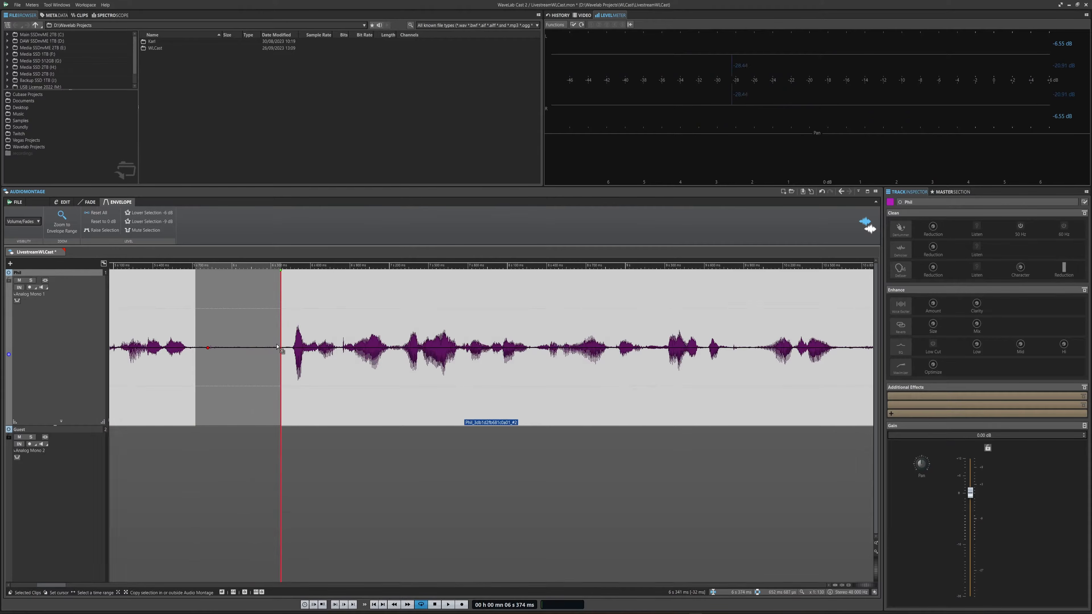
{"action": "key", "text": "Delete"}
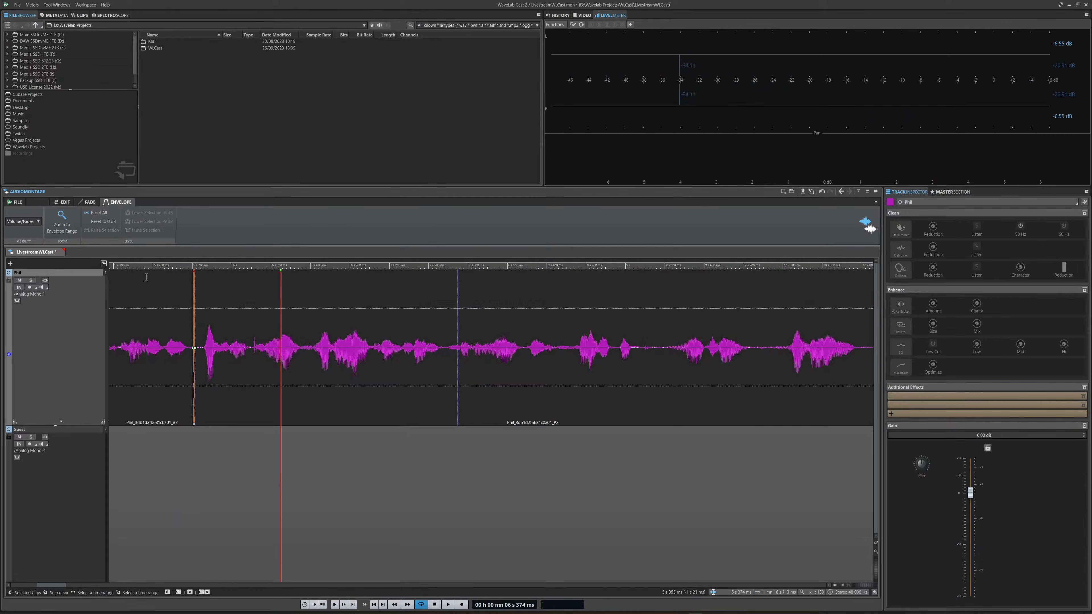
Audition the shortened pause in the host track from about 5.3 s and again from about 5.1 s.
{"action": "left_click", "coordinate": [146, 277]}
{"action": "key", "text": "space"}
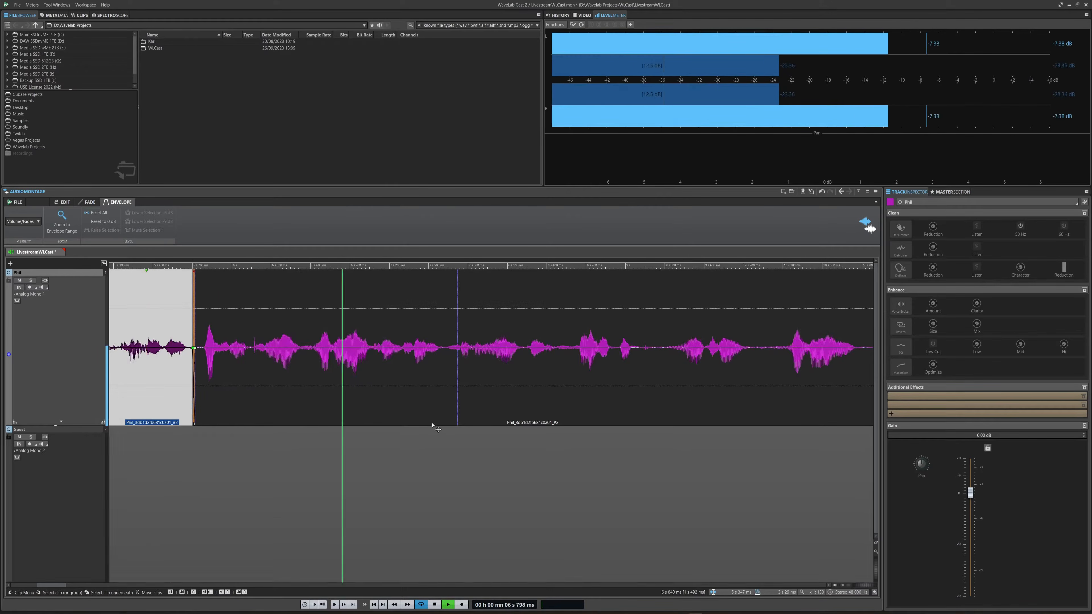
{"action": "key", "text": "space"}
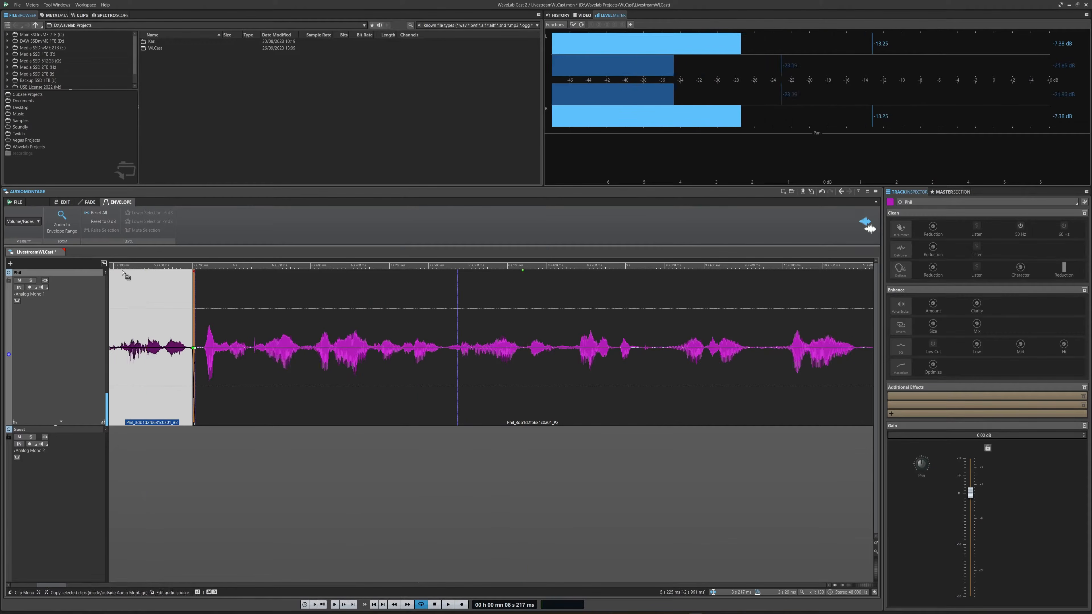
{"action": "left_click", "coordinate": [116, 265]}
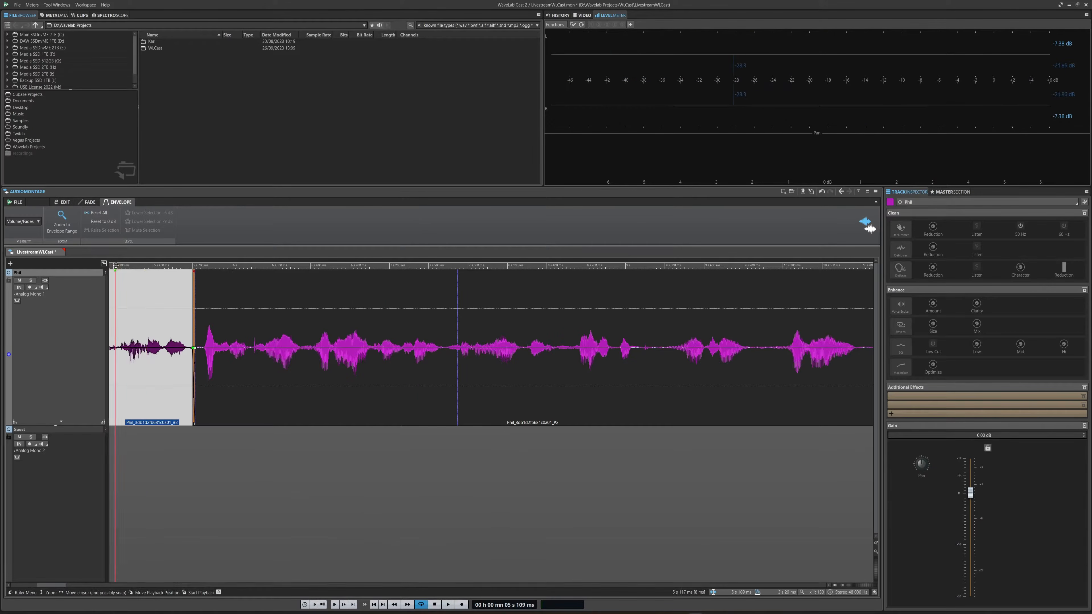
{"action": "key", "text": "space"}
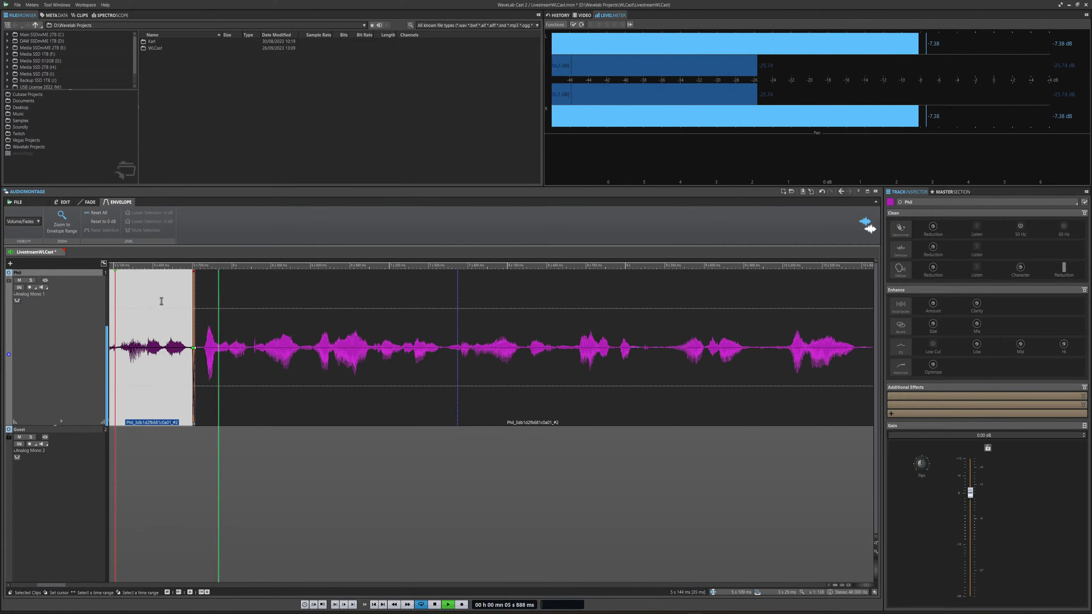
{"action": "key", "text": "space"}
Move the host clip after the cut about 0.15 s later to leave a short pause, and place the cursor at about 5.6 s.
{"action": "left_click_drag", "start_coordinate": [228, 402], "coordinate": [248, 410]}
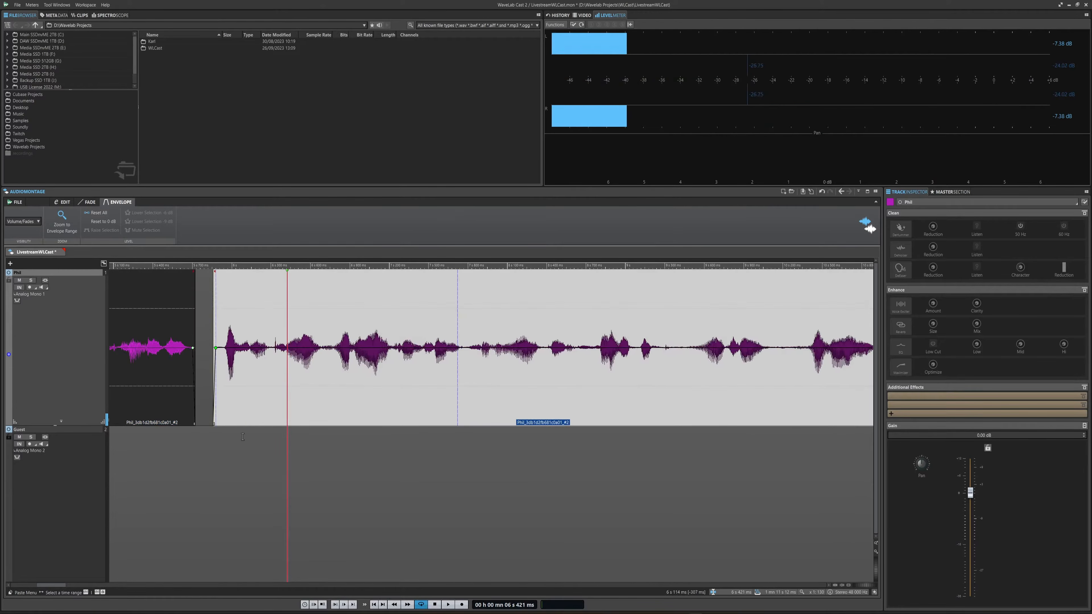
{"action": "left_click", "coordinate": [178, 267]}
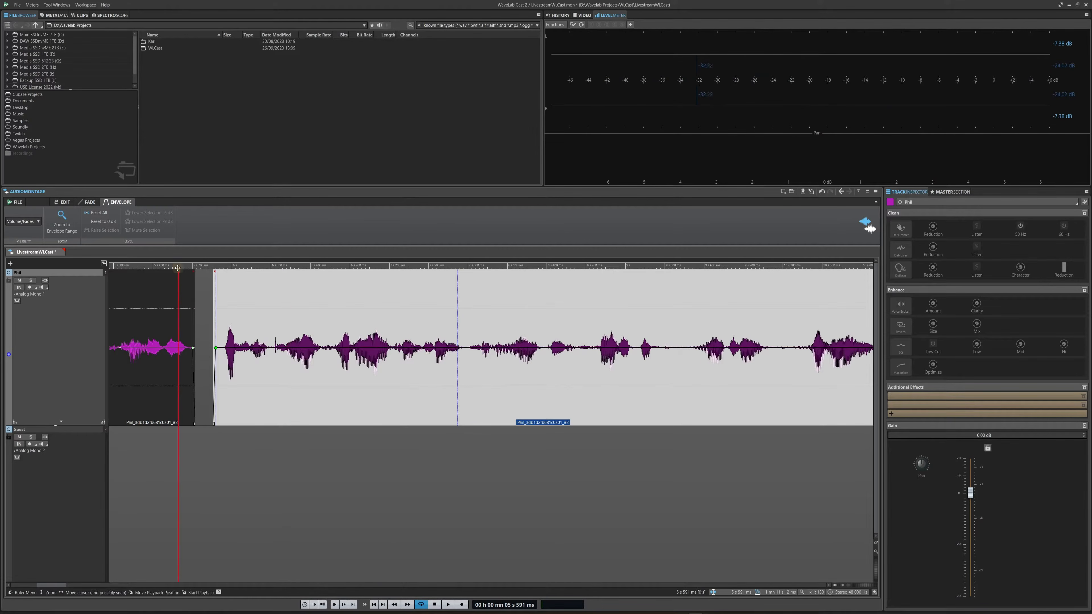
{"action": "scroll", "coordinate": [256, 520], "scroll_direction": "down", "scroll_amount": 5}
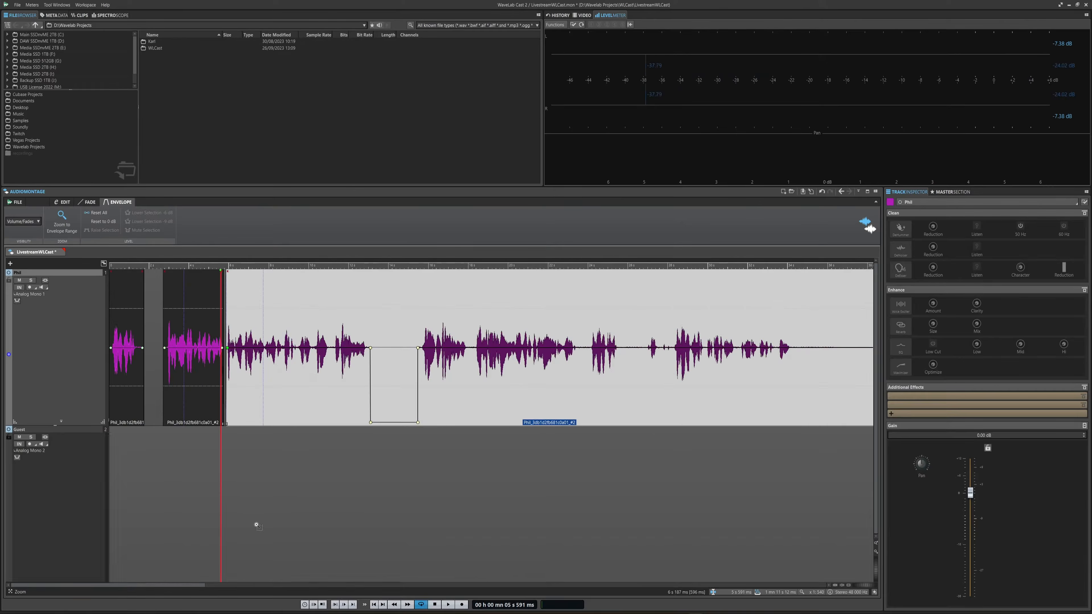
Try moving the last host clip several seconds later on the timeline, and undo the move.
{"action": "scroll", "coordinate": [257, 525], "scroll_direction": "down", "scroll_amount": 2}
{"action": "left_click", "coordinate": [256, 526]}
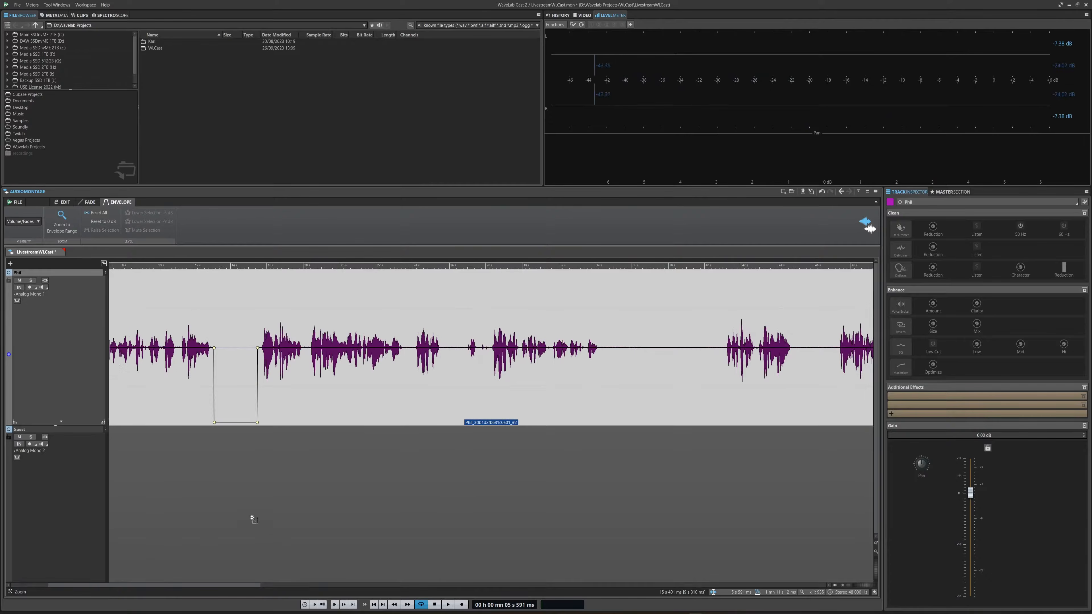
{"action": "scroll", "coordinate": [215, 448], "scroll_direction": "down", "scroll_amount": 6}
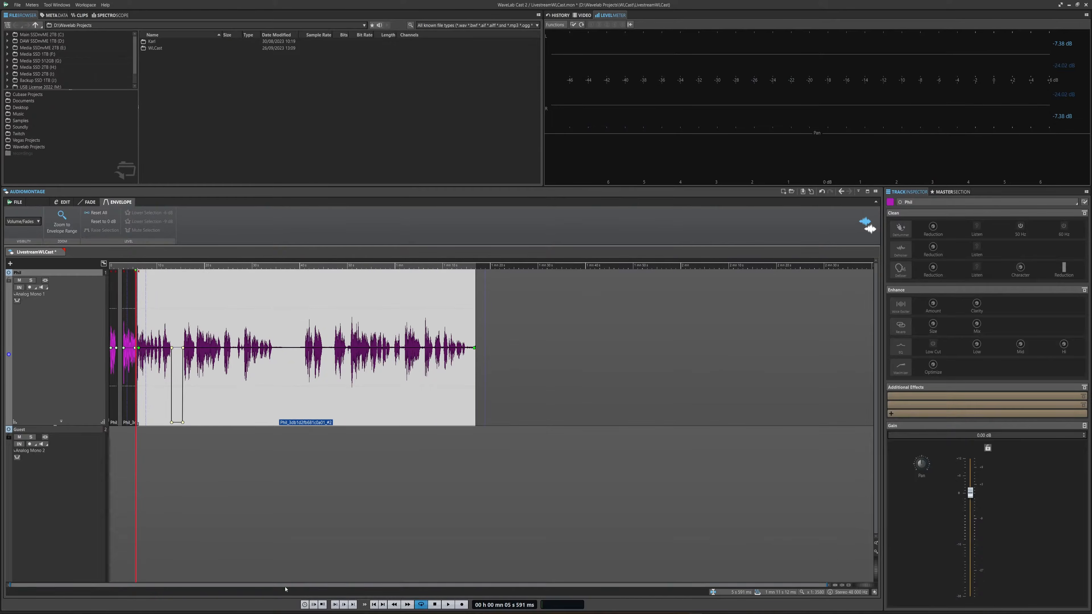
{"action": "left_click_drag", "start_coordinate": [216, 422], "coordinate": [261, 424]}
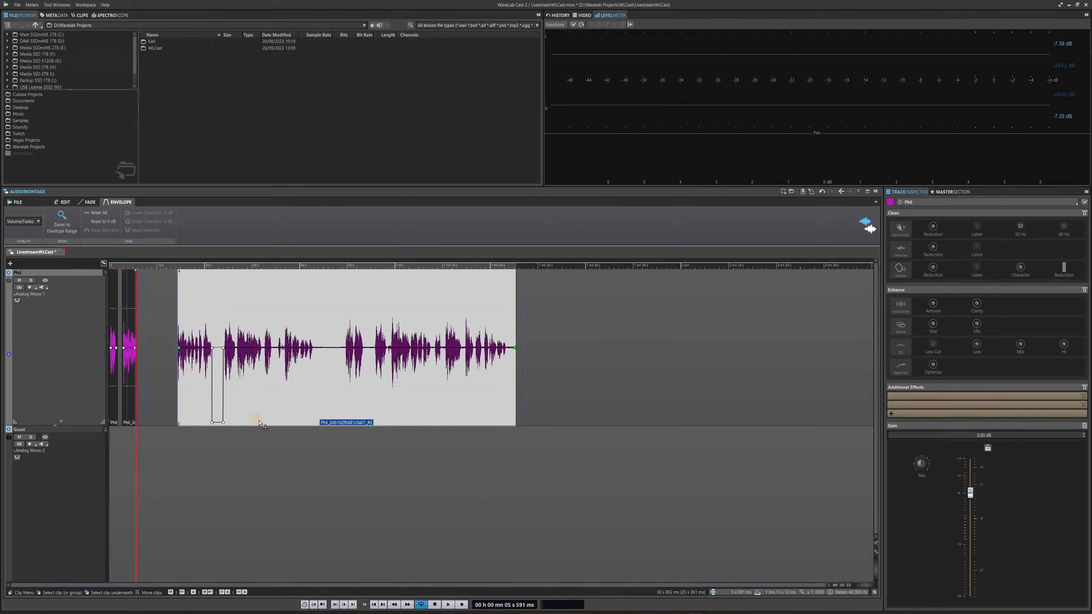
{"action": "key", "text": "ctrl+z"}
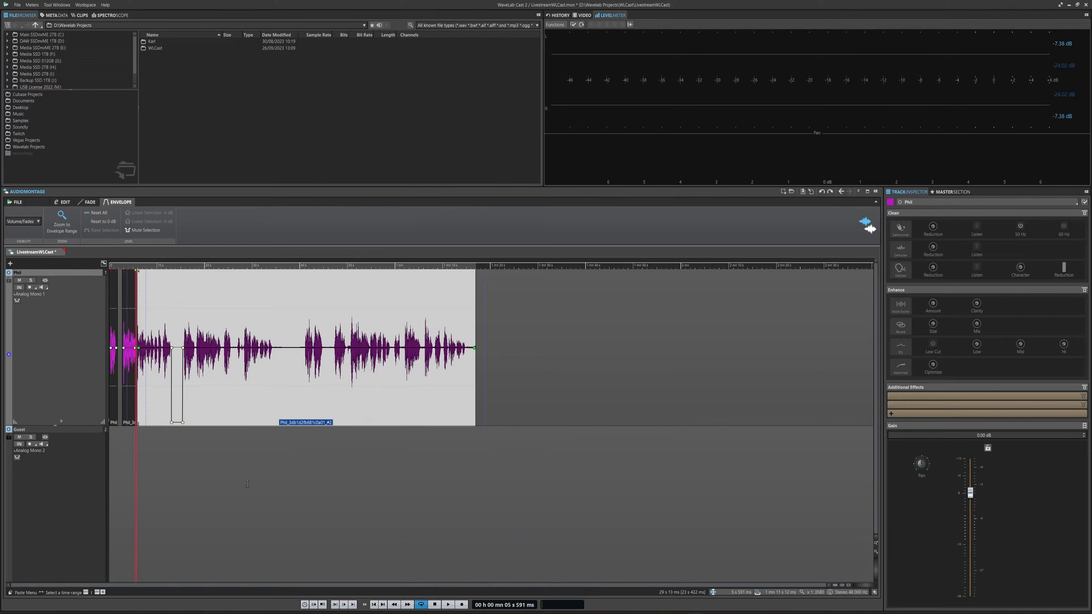
Audition the host track from about 5.1 s, past the muted section, to about 18 s.
{"action": "scroll", "coordinate": [265, 486], "scroll_direction": "up", "scroll_amount": 5}
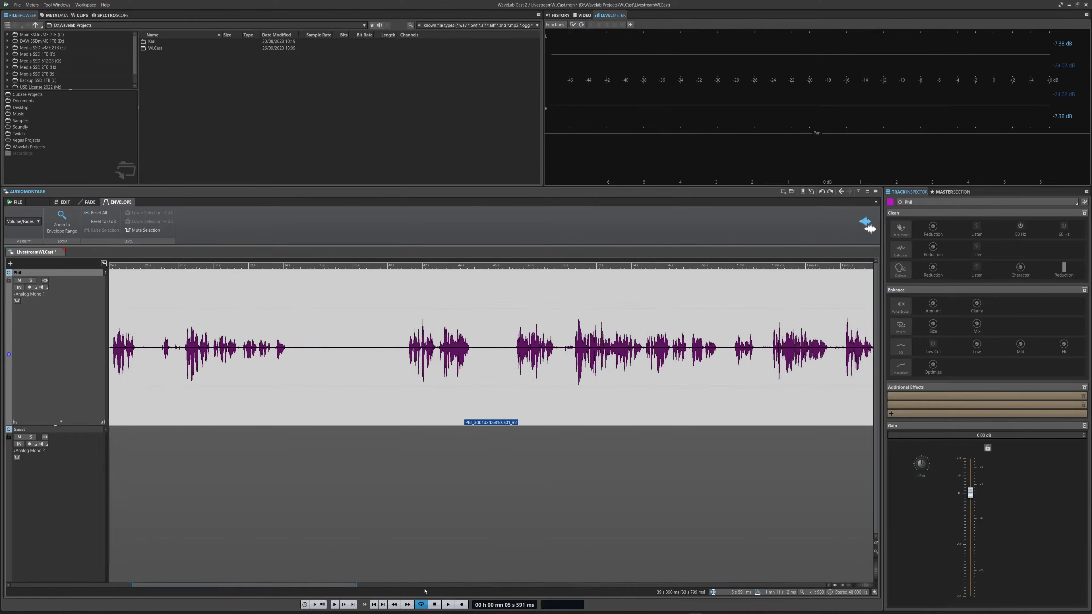
{"action": "left_click_drag", "start_coordinate": [330, 588], "coordinate": [164, 577]}
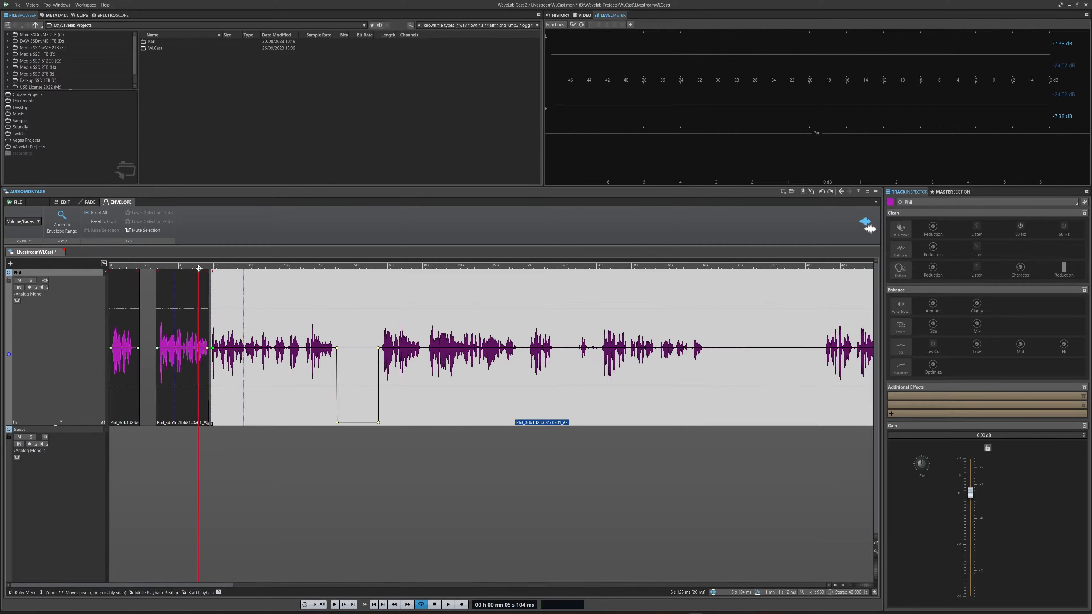
{"action": "key", "text": "space"}
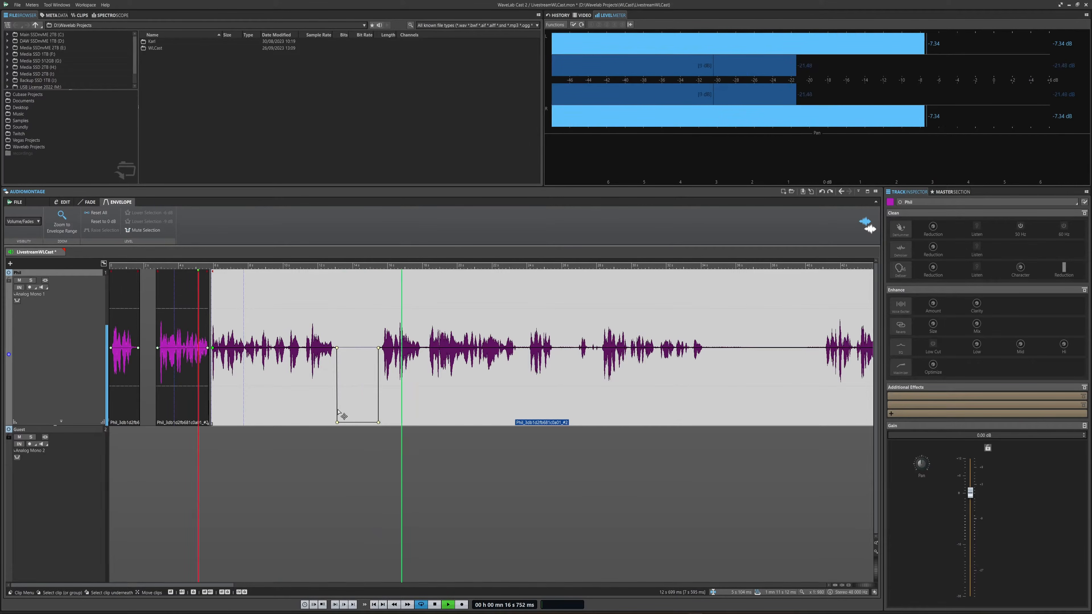
{"action": "key", "text": "space"}
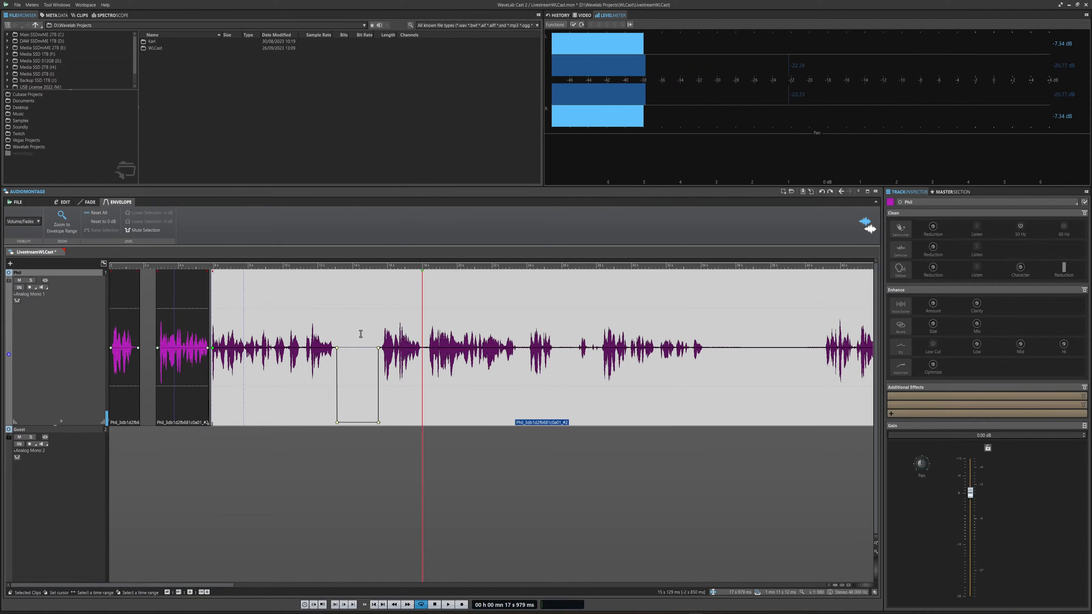
Audition the host track from about 10.9 s and delete the range from about 10.1 s to 15.6 s, closing the gap.
{"action": "key", "text": "space"}
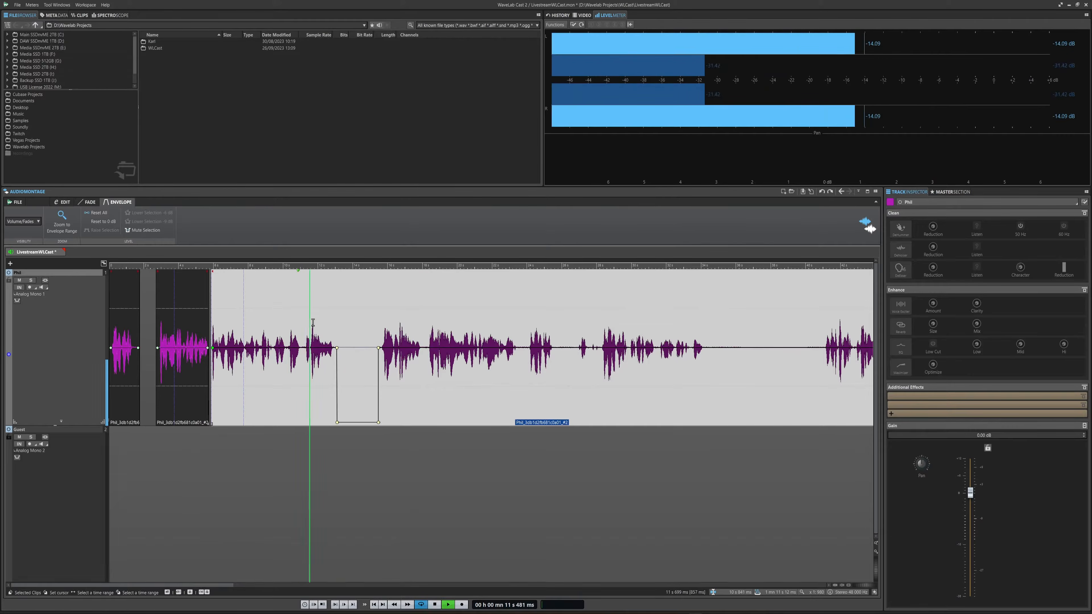
{"action": "key", "text": "space"}
{"action": "key", "text": "space"}
{"action": "key", "text": "space"}
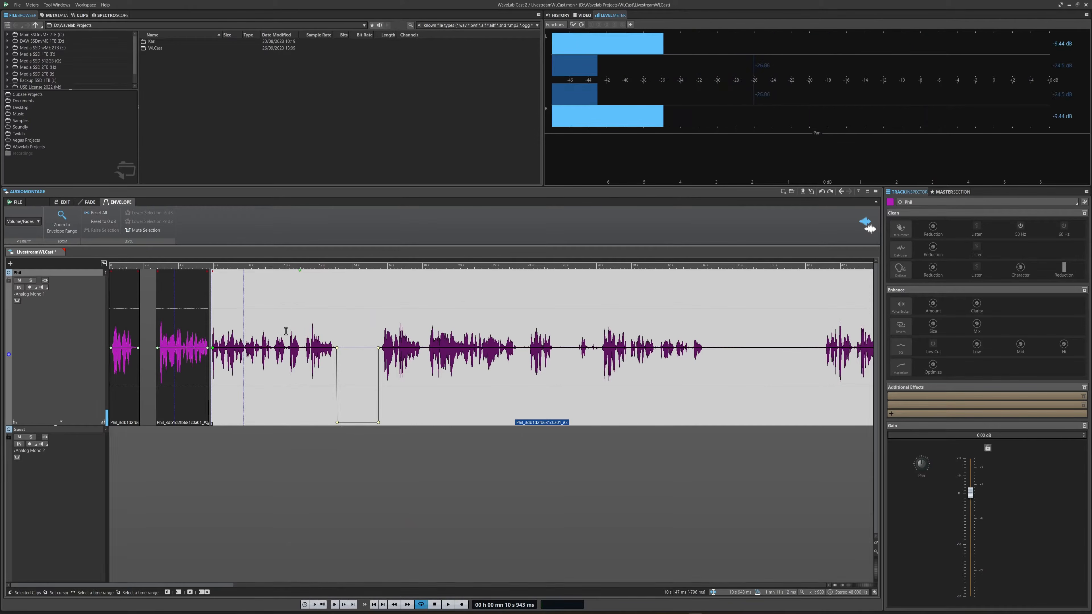
{"action": "left_click_drag", "start_coordinate": [286, 327], "coordinate": [375, 336]}
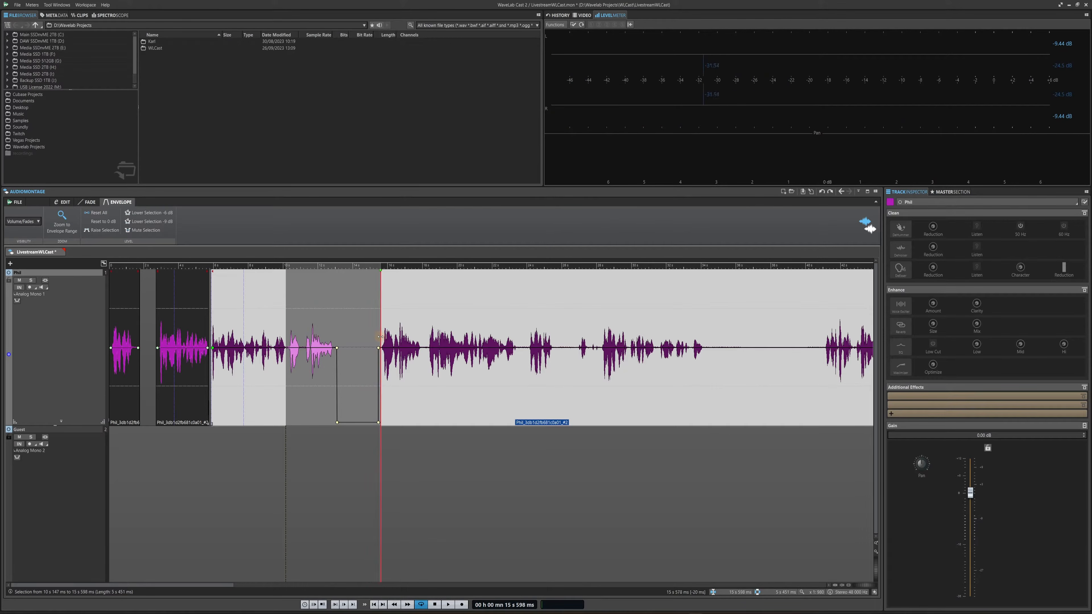
{"action": "key", "text": "Delete"}
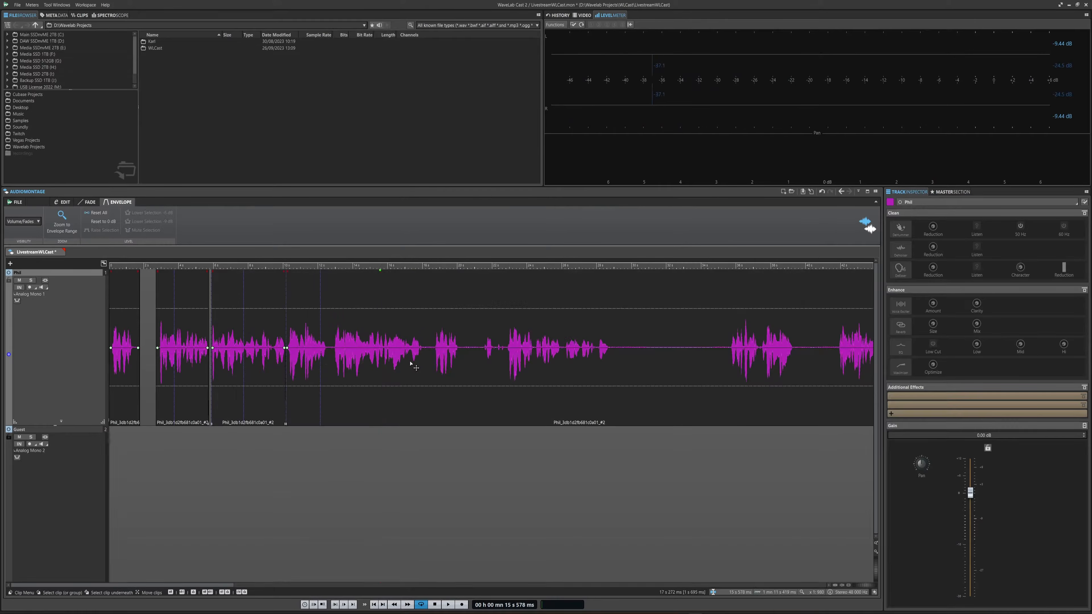
Audition the new cut in the host track from about 8 s and again from about 9.2 s.
{"action": "key", "text": "space"}
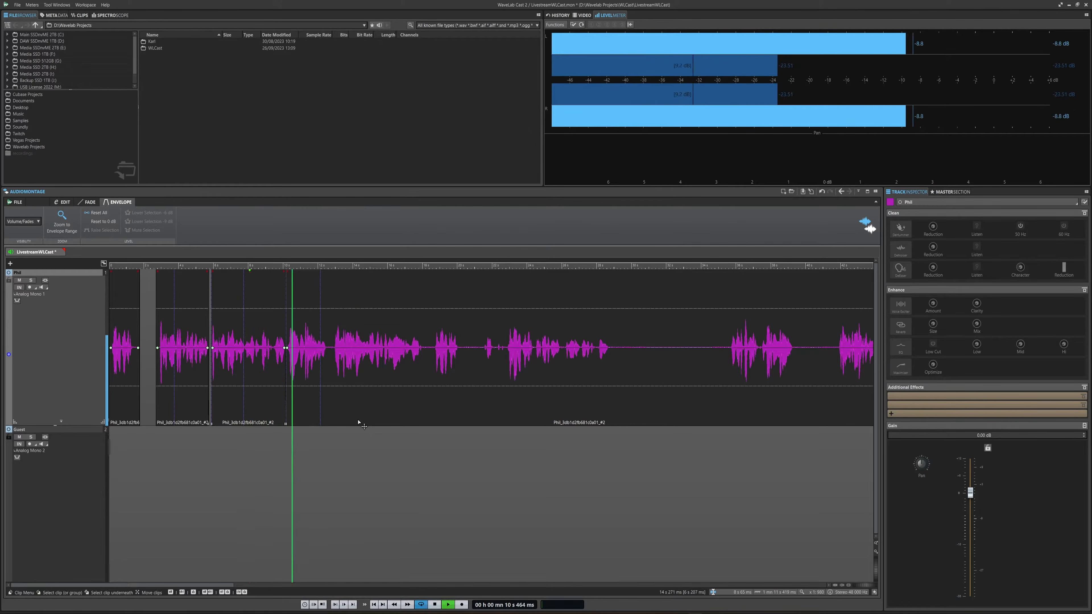
{"action": "key", "text": "space"}
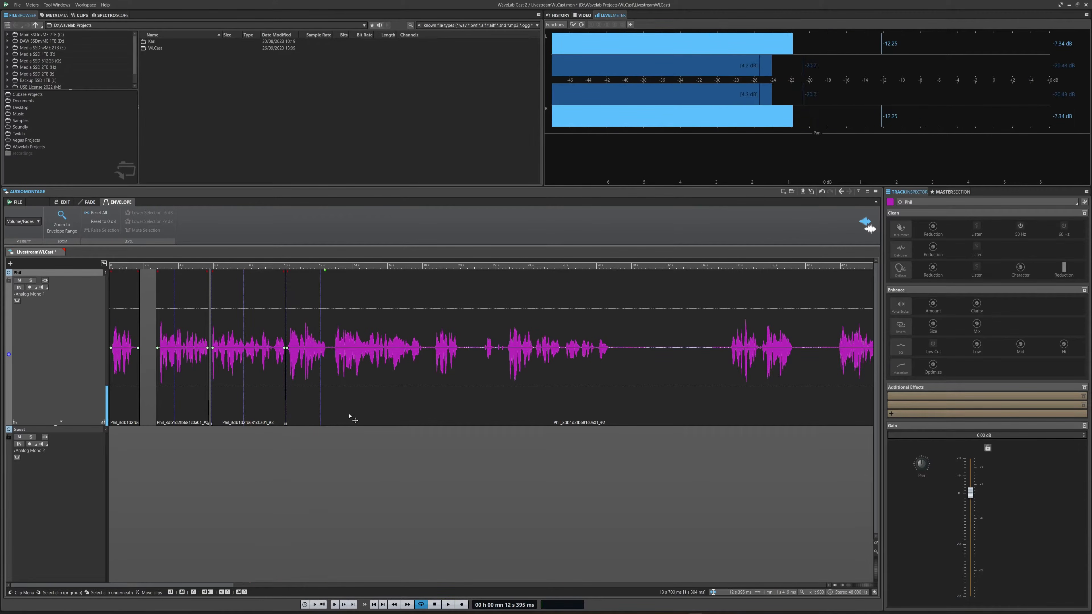
{"action": "scroll", "coordinate": [323, 402], "scroll_direction": "up", "scroll_amount": 3}
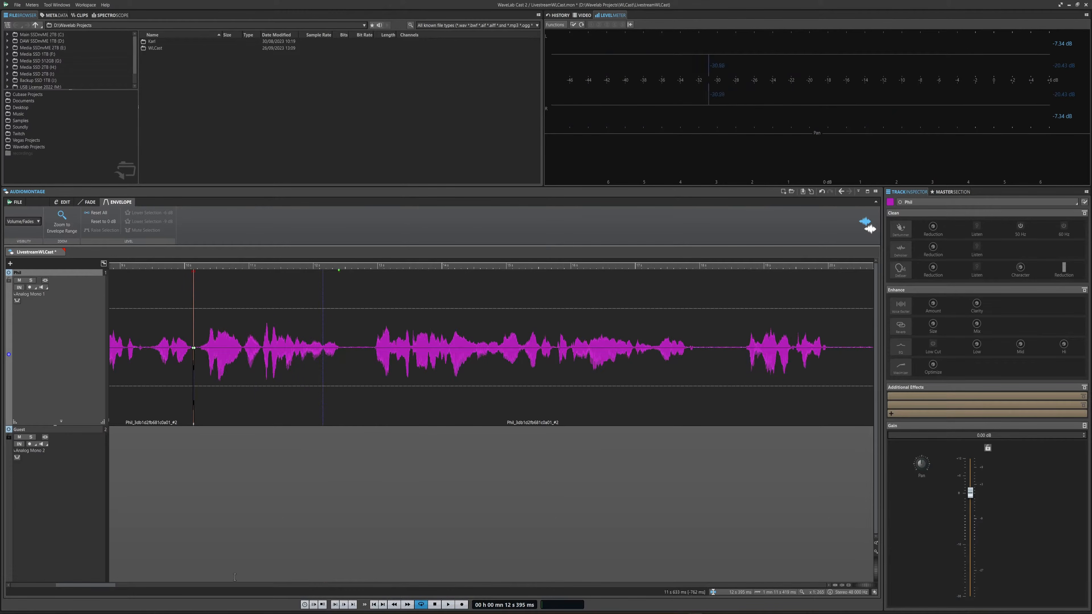
{"action": "left_click_drag", "start_coordinate": [110, 585], "coordinate": [86, 585]}
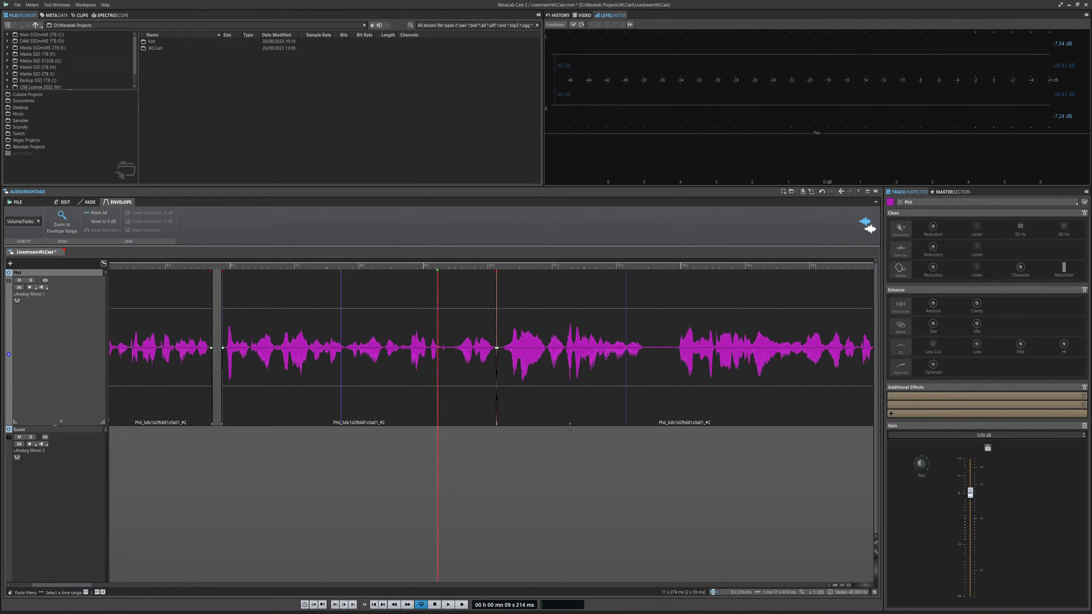
{"action": "key", "text": "space"}
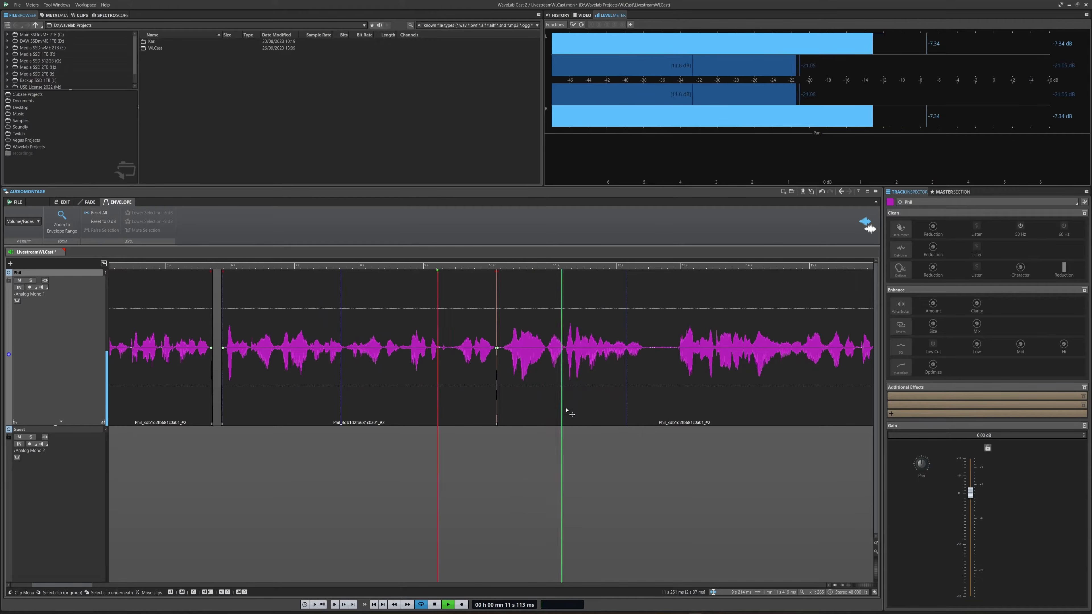
{"action": "key", "text": "space"}
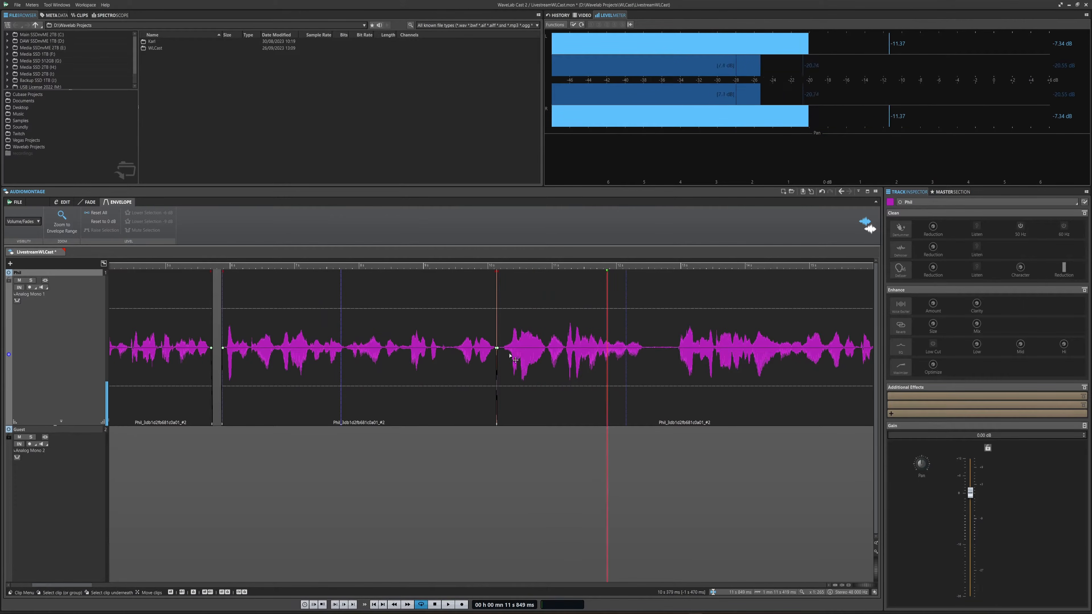
Give the clip after the cut a fade-in of about 0.5 s and a slightly lowered volume envelope point near 11 s, and audition the join.
{"action": "left_click", "coordinate": [552, 350]}
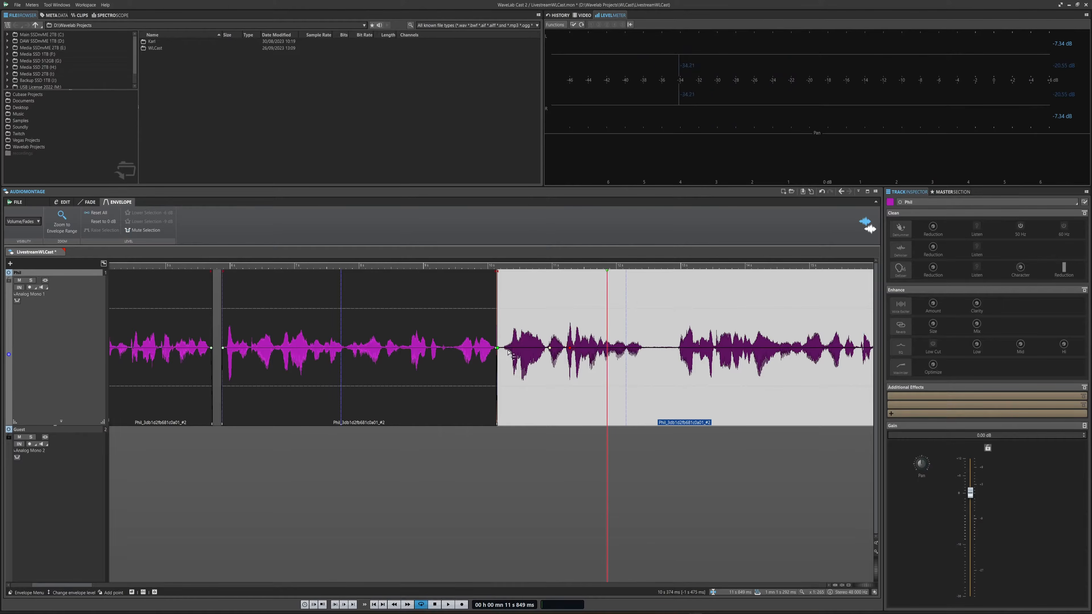
{"action": "left_click", "coordinate": [498, 349]}
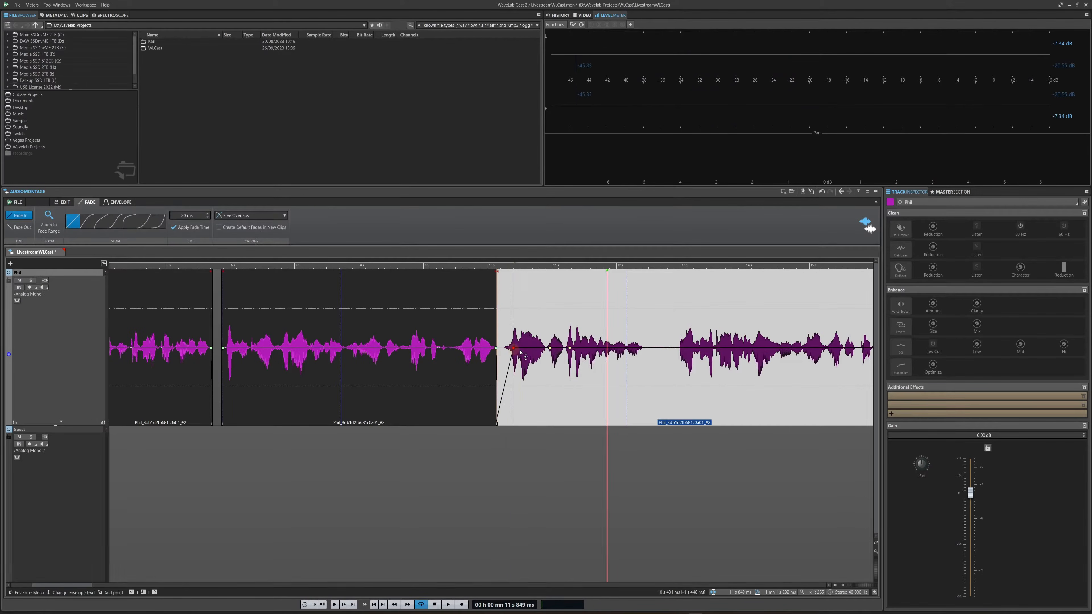
{"action": "left_click", "coordinate": [551, 348]}
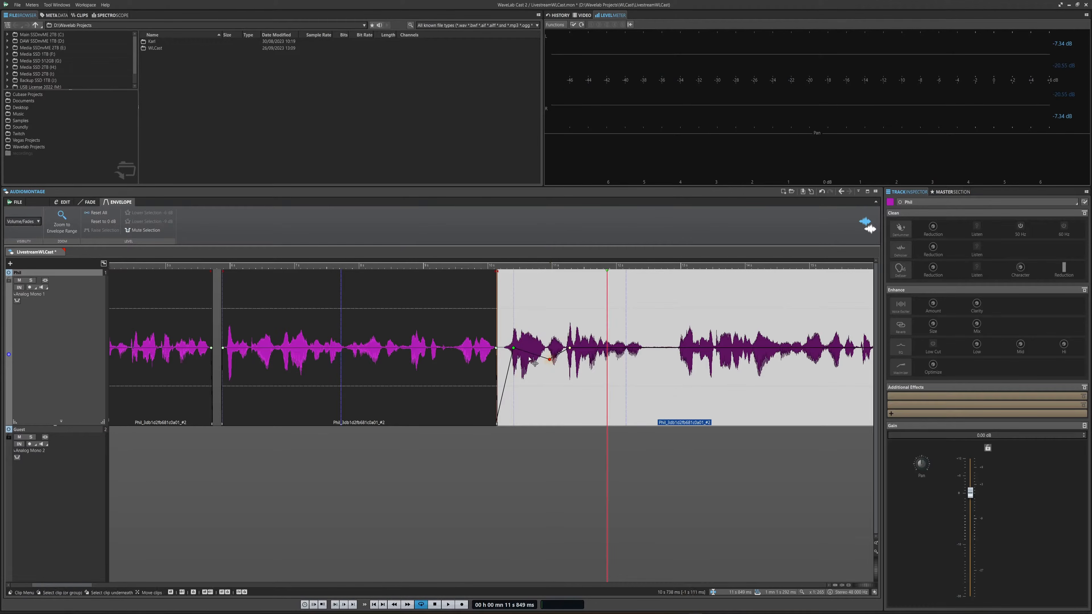
{"action": "left_click", "coordinate": [515, 349]}
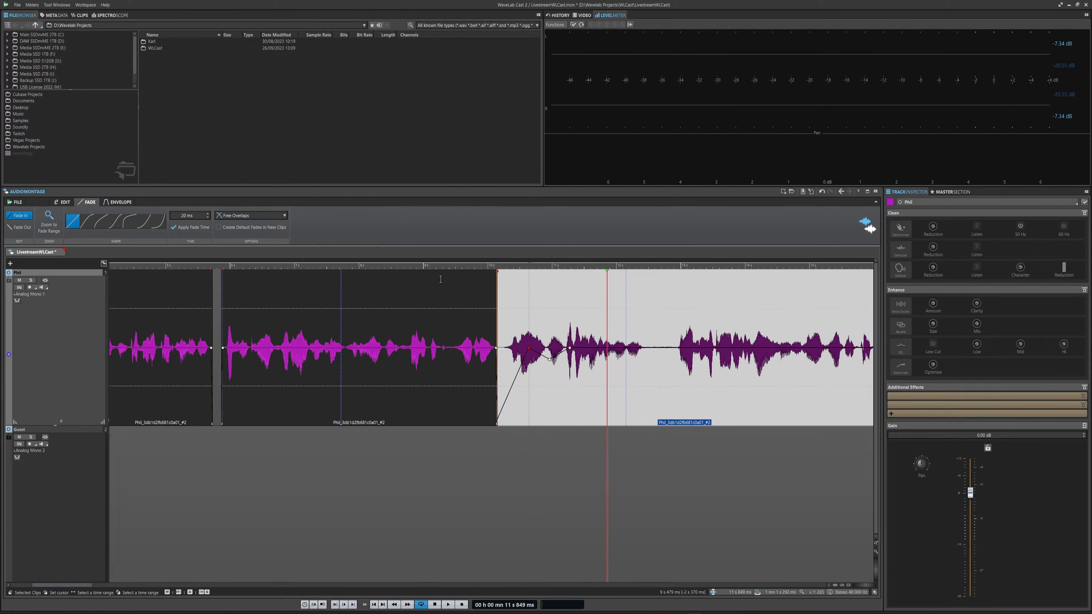
{"action": "key", "text": "space"}
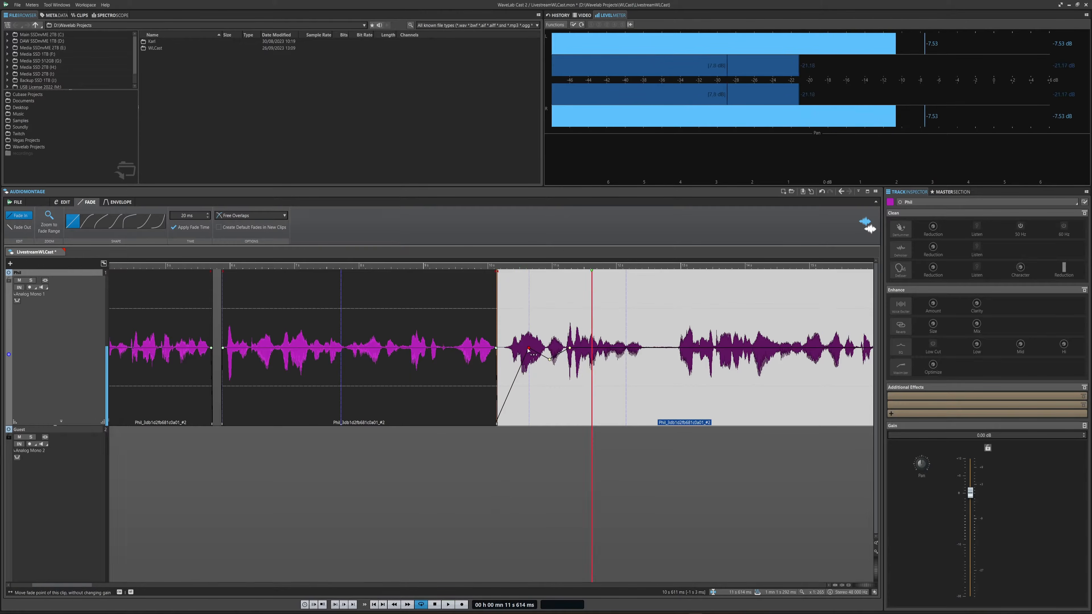
Shorten the selected clip's long fade-in back to its start and lower the volume envelope over its opening words.
{"action": "key", "text": "space"}
{"action": "left_click_drag", "start_coordinate": [528, 347], "coordinate": [498, 349]}
{"action": "left_click", "coordinate": [507, 351]}
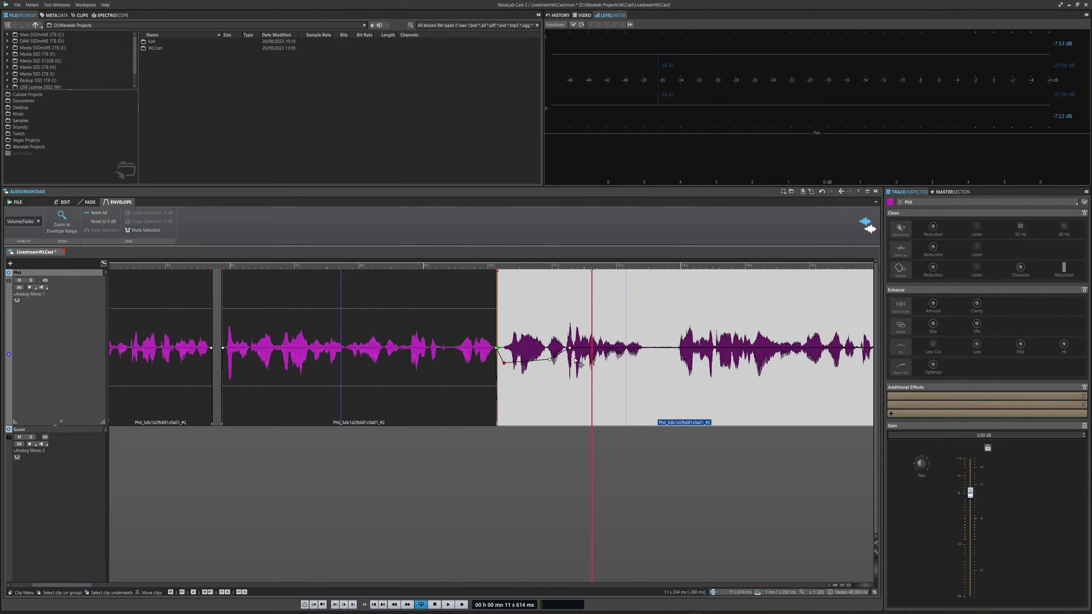
{"action": "left_click_drag", "start_coordinate": [575, 351], "coordinate": [578, 356]}
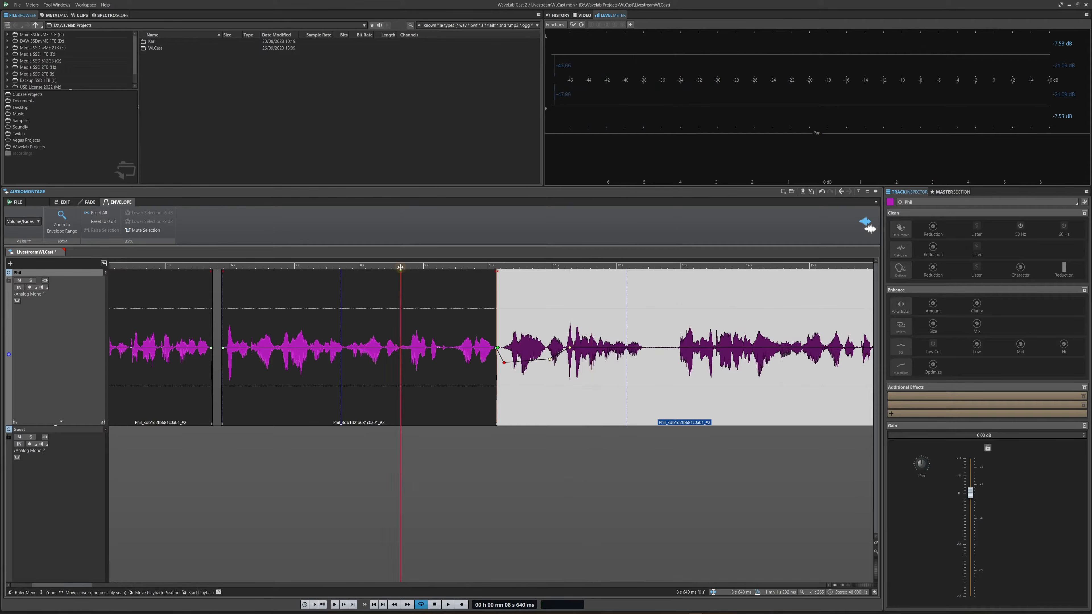
Audition the join, lower the envelope point at about 11 s to about -3.5 dB, and play the passage back.
{"action": "key", "text": "space"}
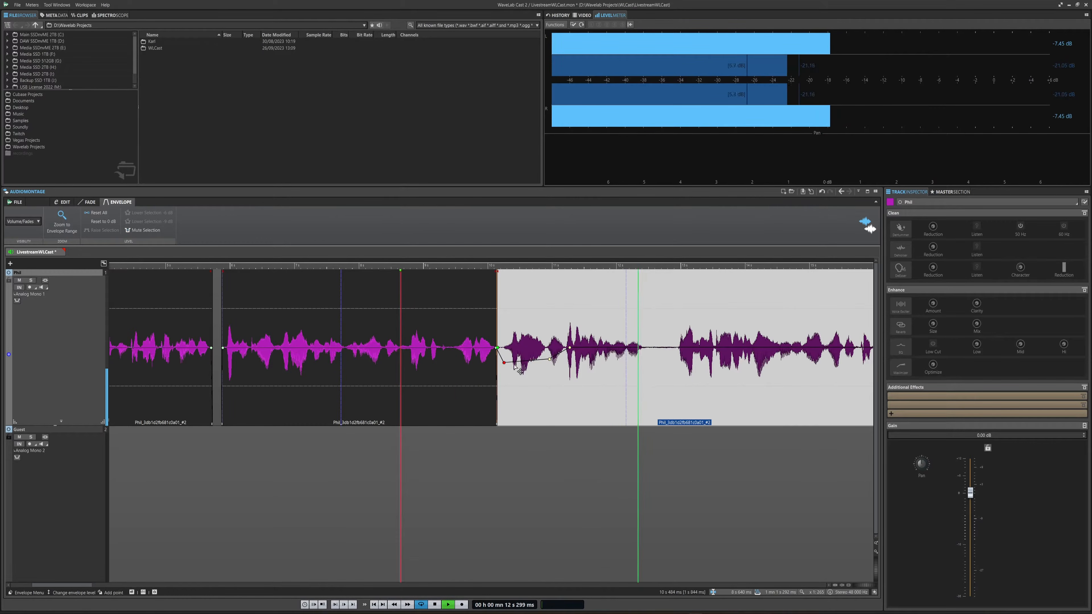
{"action": "key", "text": "space"}
{"action": "left_click_drag", "start_coordinate": [549, 359], "coordinate": [551, 363]}
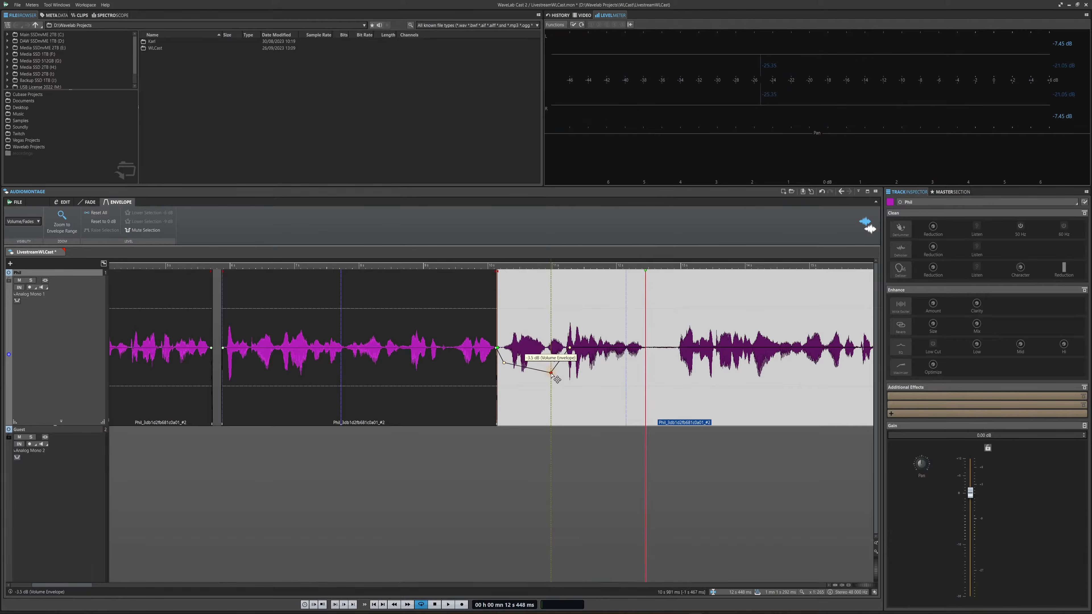
{"action": "key", "text": "space"}
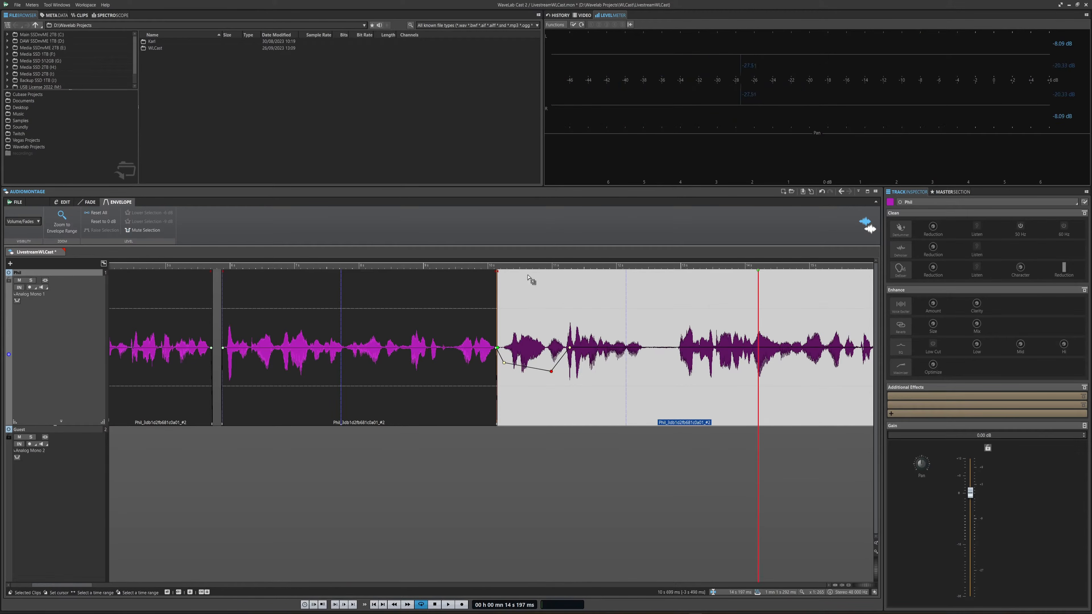
{"action": "key", "text": "space"}
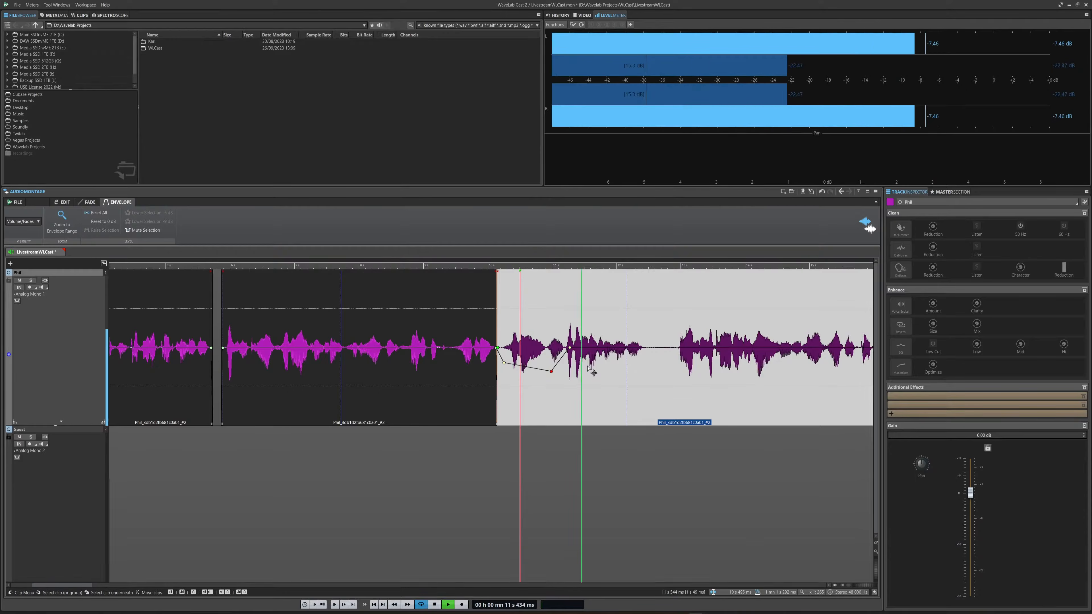
Select the roughly 470 ms pause ending near 12.9 s, mute it with the volume envelope and play it back.
{"action": "key", "text": "space"}
{"action": "left_click_drag", "start_coordinate": [645, 343], "coordinate": [677, 343]}
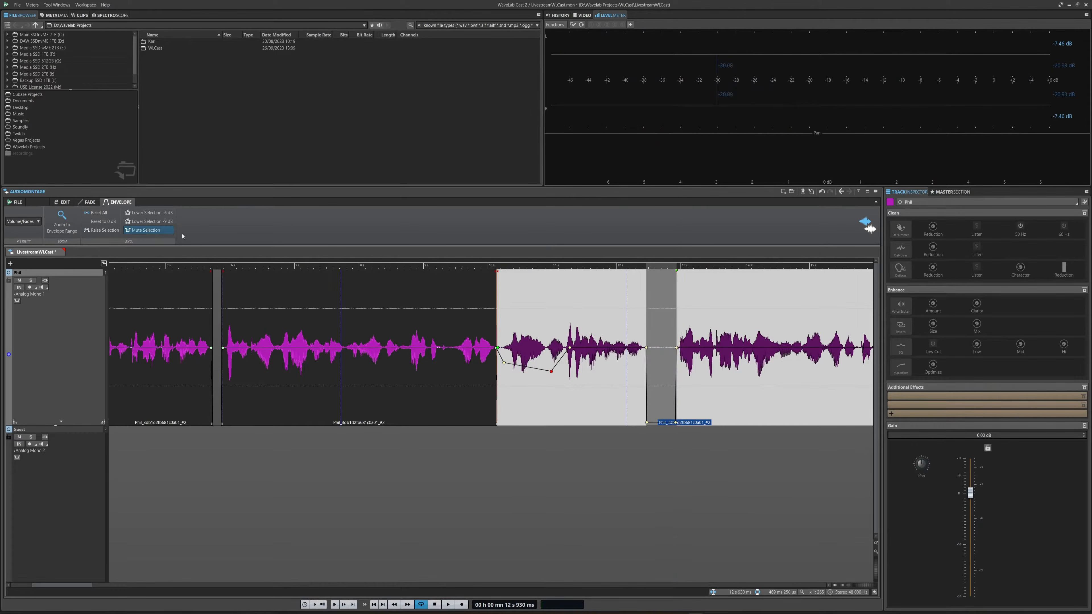
{"action": "key", "text": "space"}
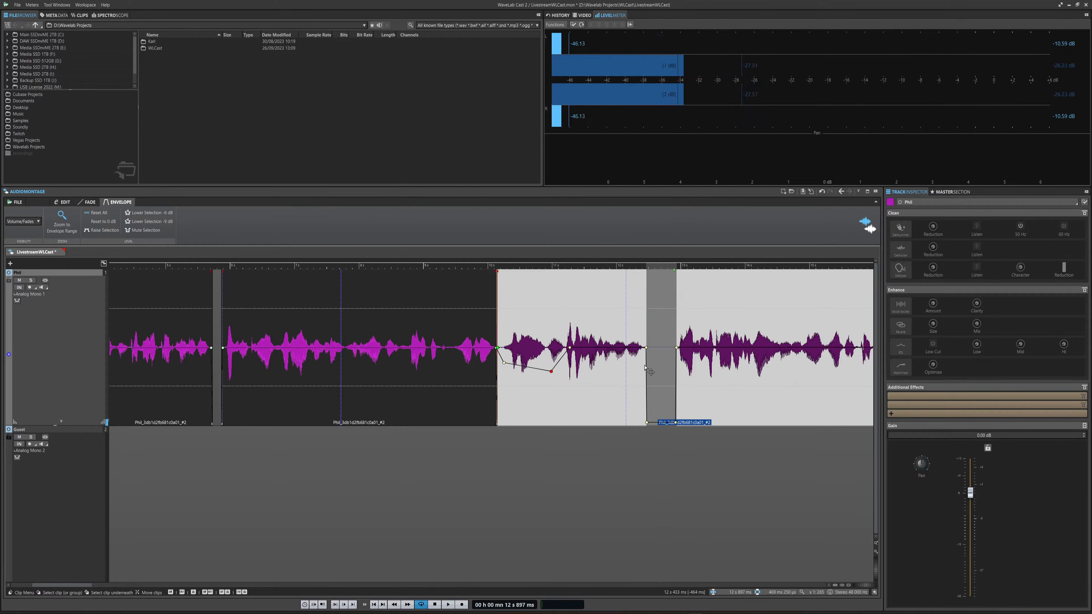
{"action": "left_click", "coordinate": [661, 313]}
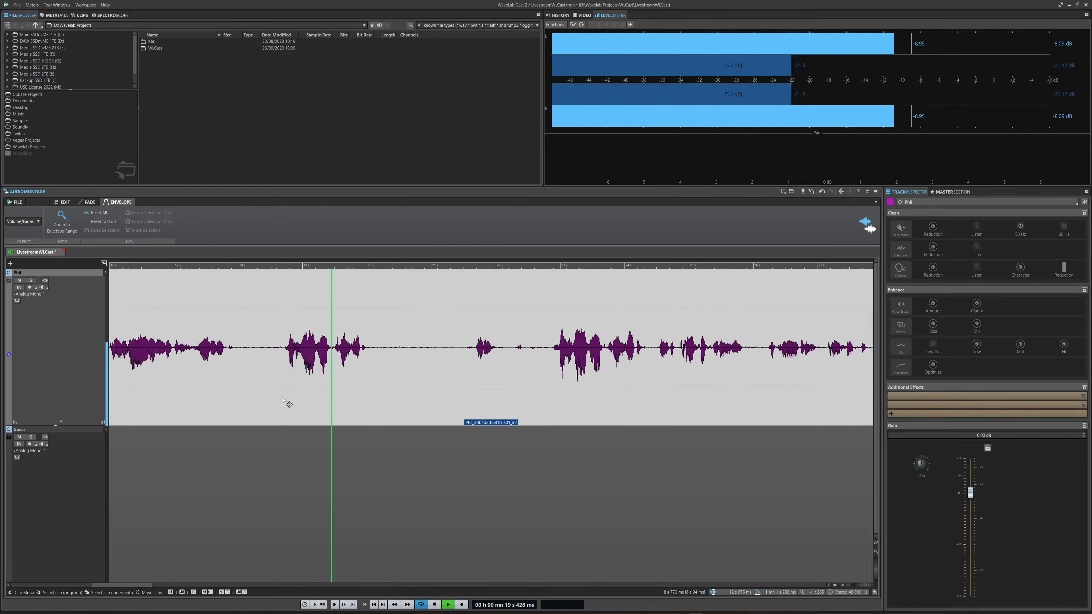
Select the pause from about 17.84 s to 18.70 s and delete it so the following audio closes the gap.
{"action": "key", "text": "space"}
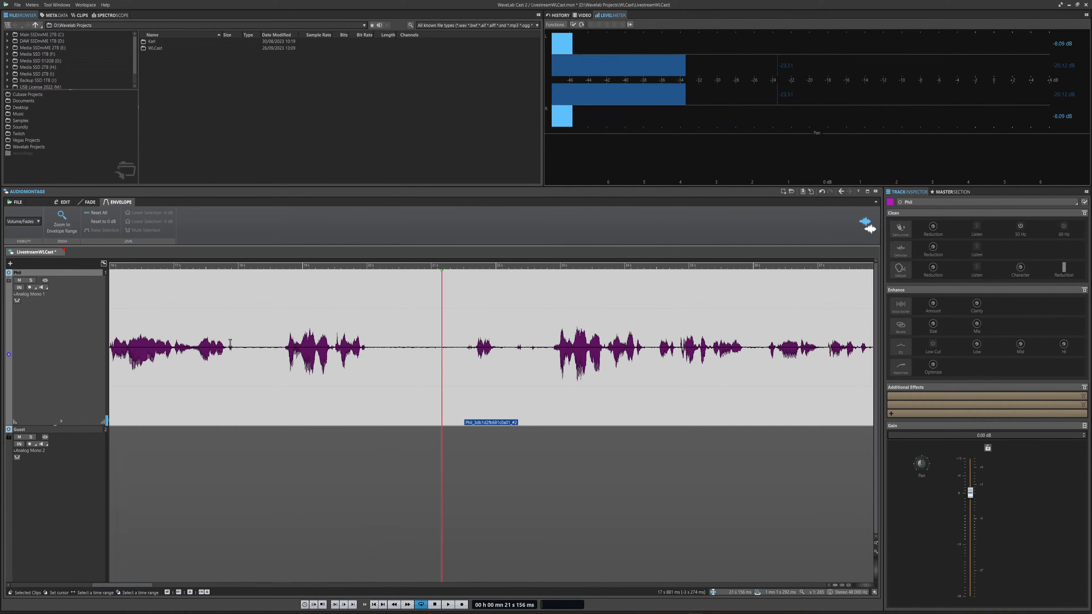
{"action": "key", "text": "space"}
{"action": "left_click_drag", "start_coordinate": [228, 343], "coordinate": [281, 343]}
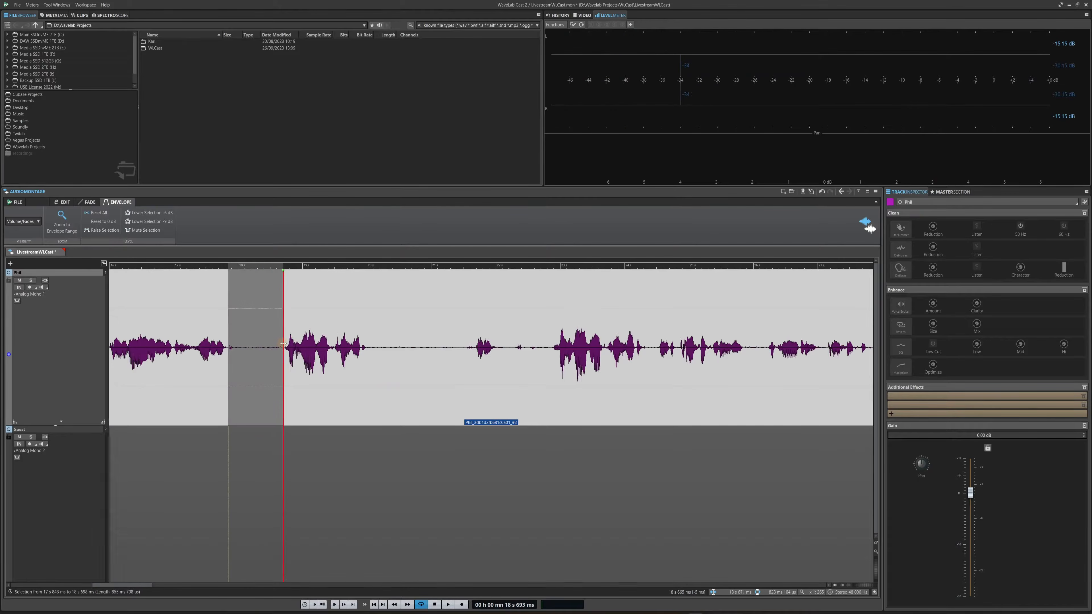
{"action": "key", "text": "Delete"}
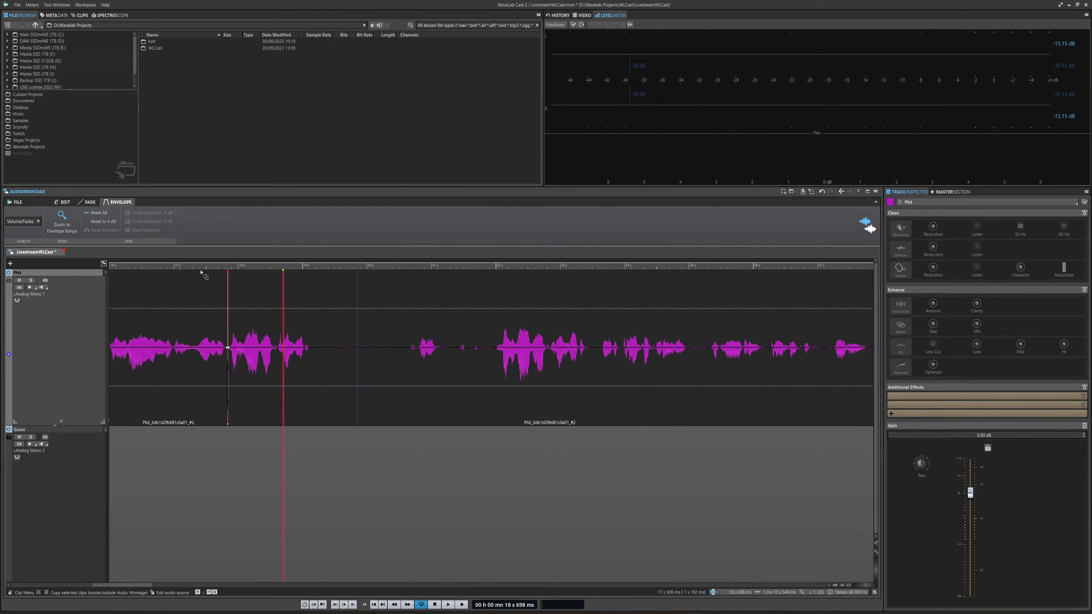
Audition the new join, shift the following clip slightly later to leave a short gap, and play the transition.
{"action": "key", "text": "space"}
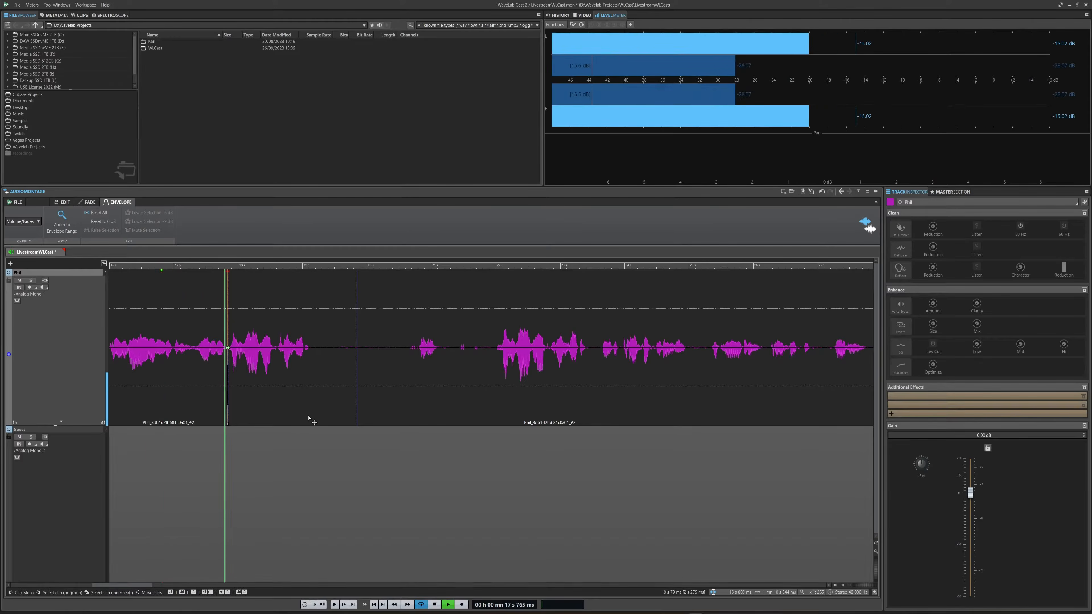
{"action": "left_click_drag", "start_coordinate": [248, 407], "coordinate": [287, 411]}
{"action": "double_click", "coordinate": [150, 264]}
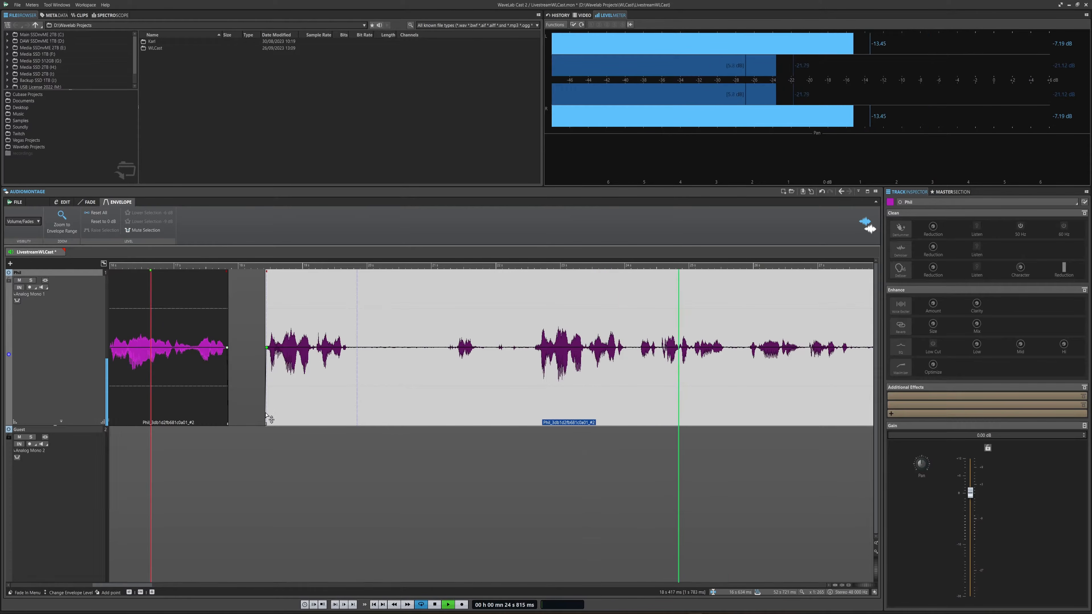
{"action": "key", "text": "space"}
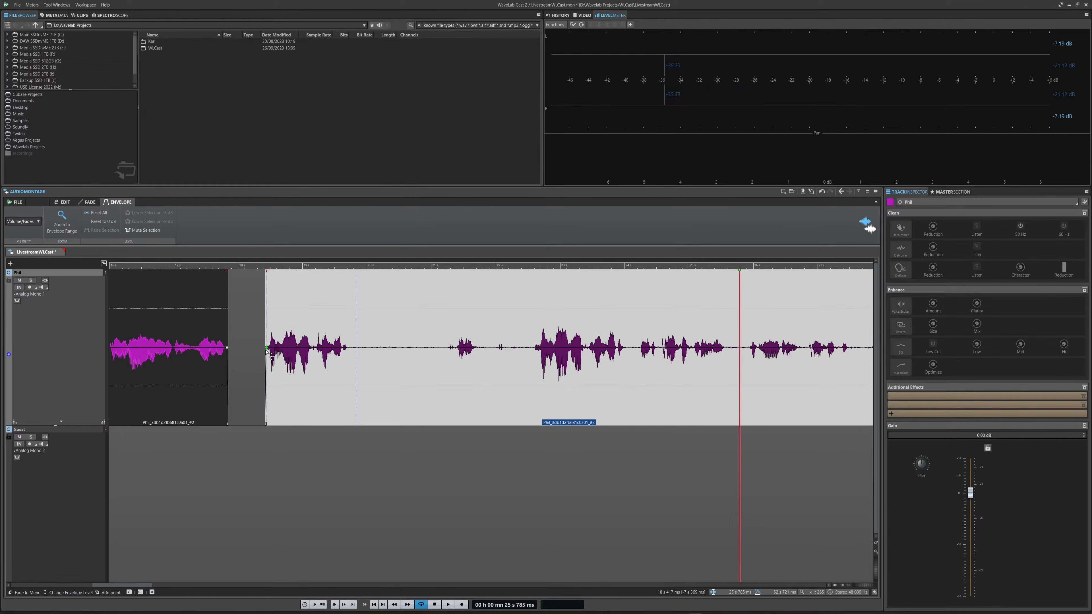
Trim the opening phrases off the following clip, move it back to start at about 18.04 s and play the join.
{"action": "left_click_drag", "start_coordinate": [265, 336], "coordinate": [527, 338]}
{"action": "left_click_drag", "start_coordinate": [565, 402], "coordinate": [272, 397]}
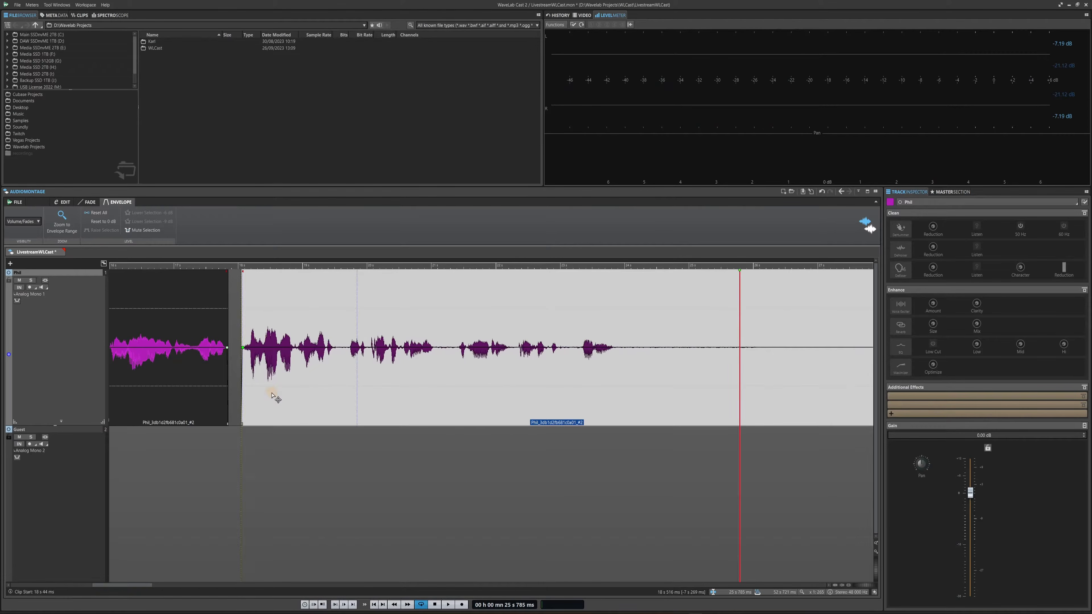
{"action": "double_click", "coordinate": [147, 267]}
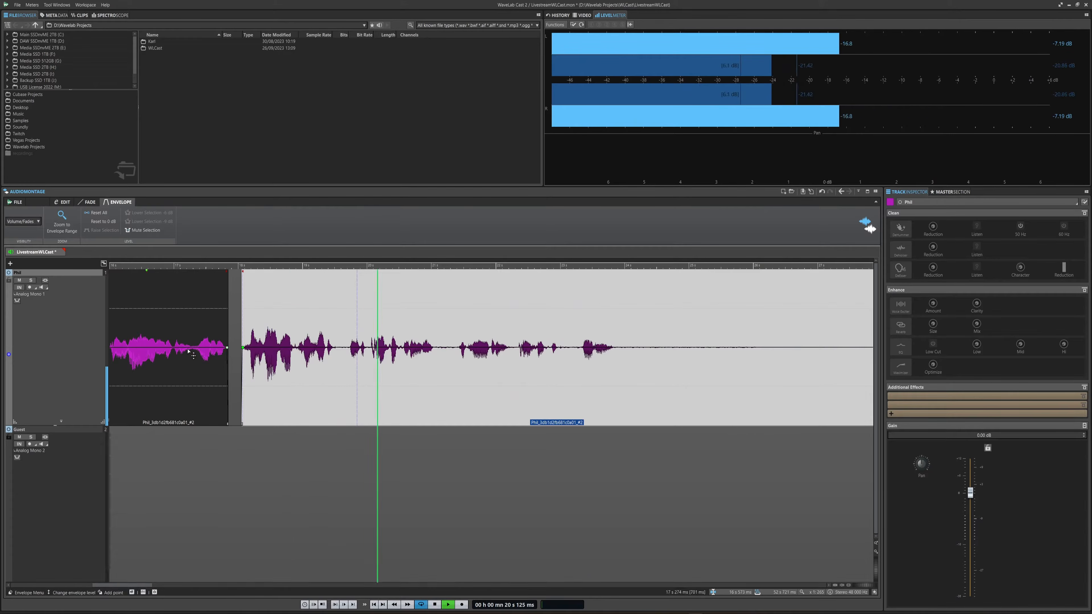
{"action": "key", "text": "space"}
Raise the volume envelope over the last words of the preceding clip and extend the clip's end slightly.
{"action": "left_click", "coordinate": [227, 352]}
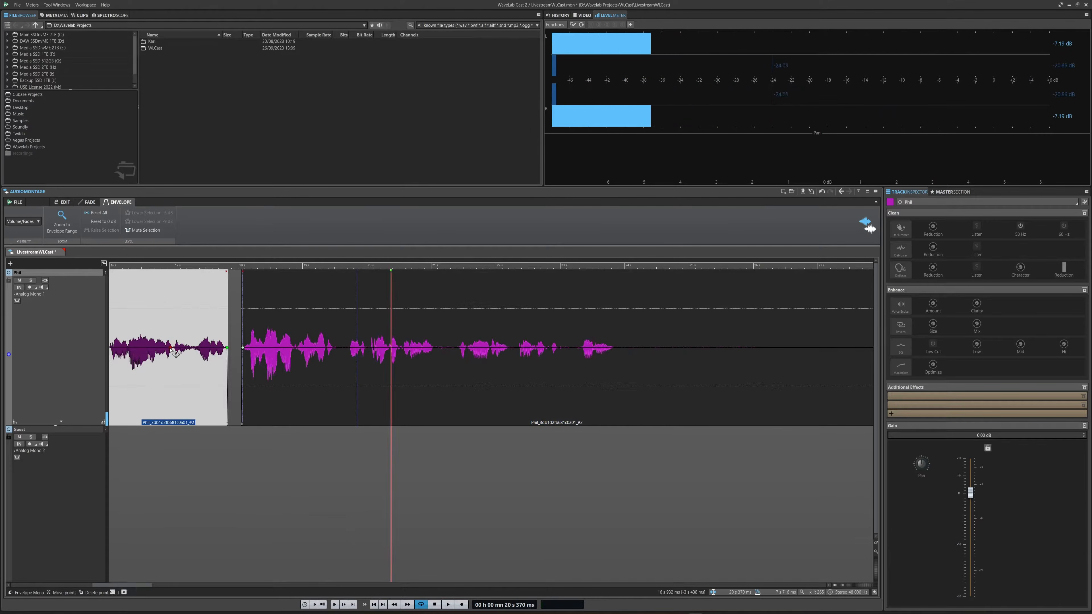
{"action": "left_click", "coordinate": [230, 353]}
{"action": "left_click_drag", "start_coordinate": [201, 349], "coordinate": [202, 344]}
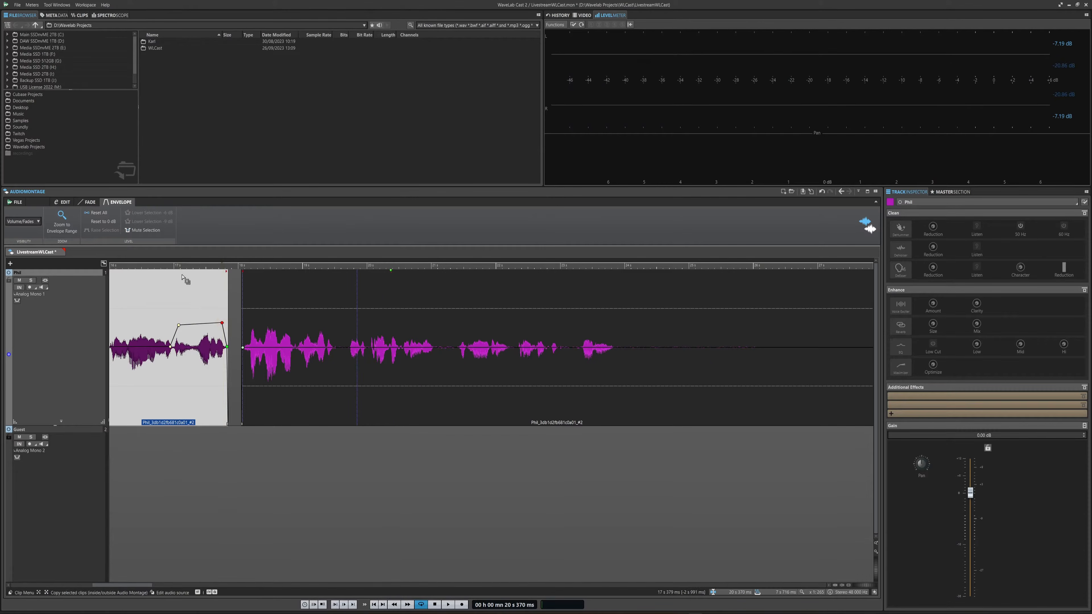
{"action": "key", "text": "space"}
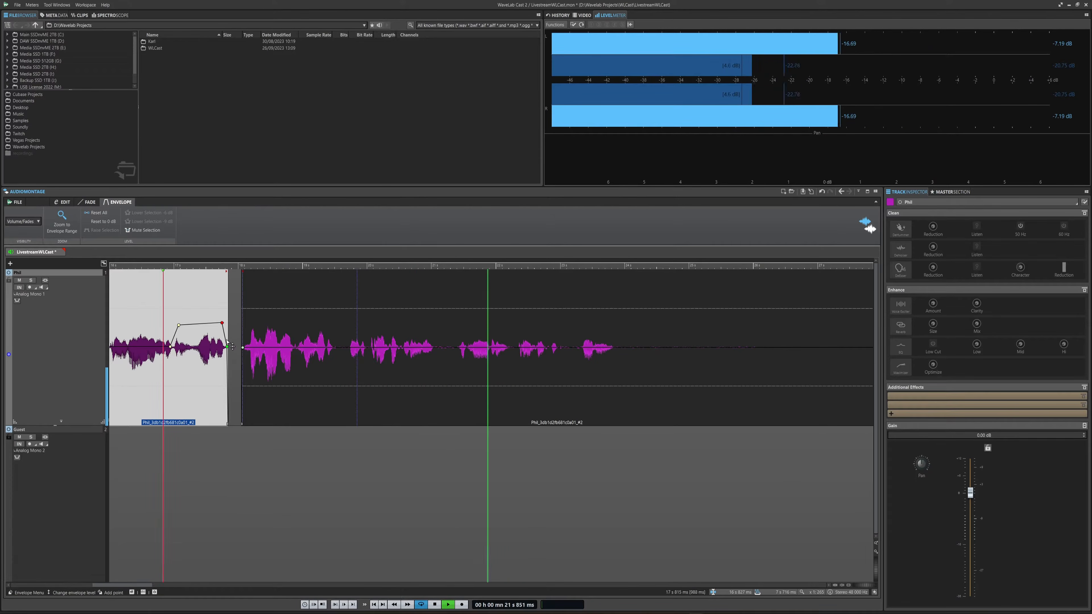
{"action": "left_click_drag", "start_coordinate": [228, 370], "coordinate": [233, 369]}
{"action": "key", "text": "space"}
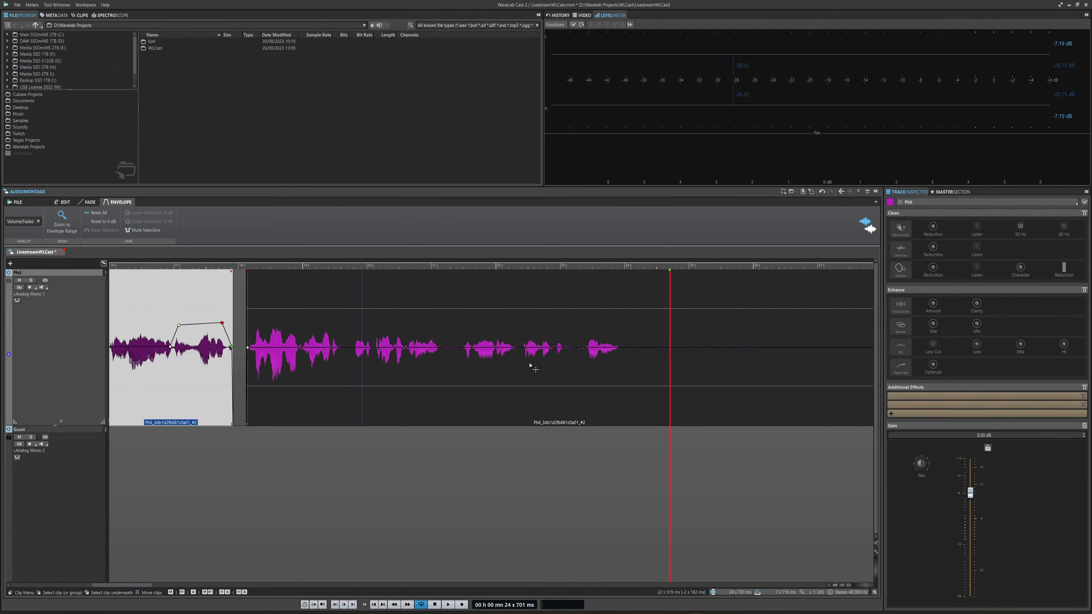
Select the long silence from about 24.09 s to 30.93 s and delete it, closing up the following audio.
{"action": "key", "text": "g"}
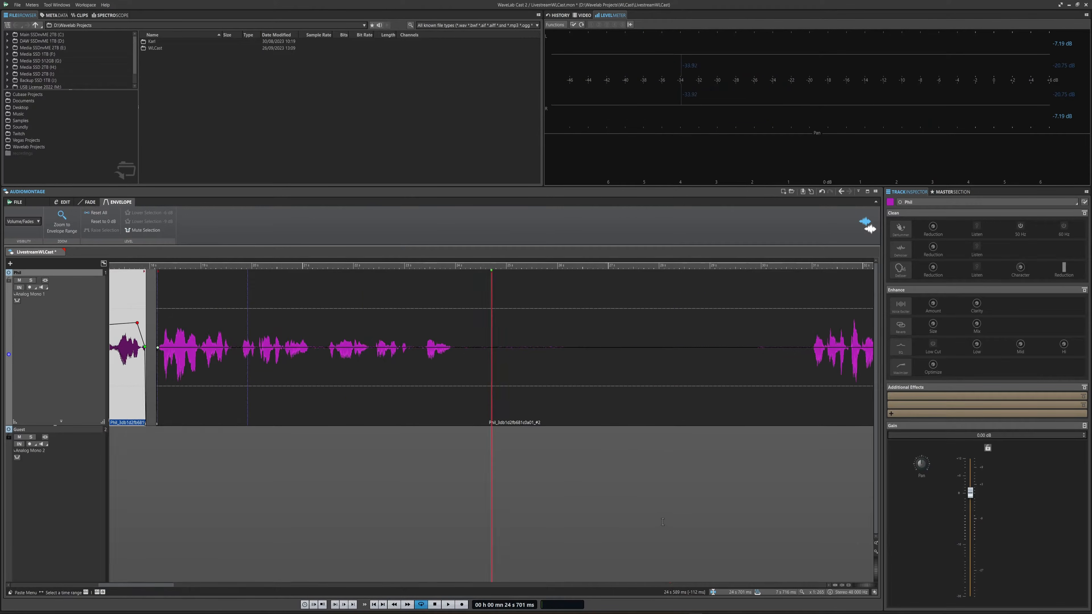
{"action": "left_click", "coordinate": [460, 315]}
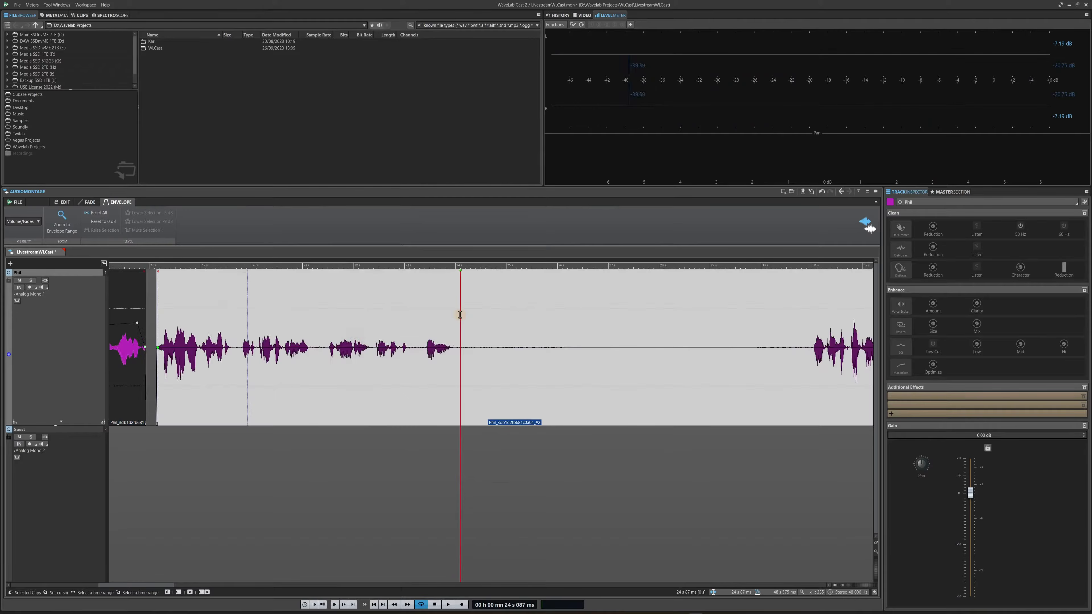
{"action": "left_click_drag", "start_coordinate": [461, 314], "coordinate": [803, 330]}
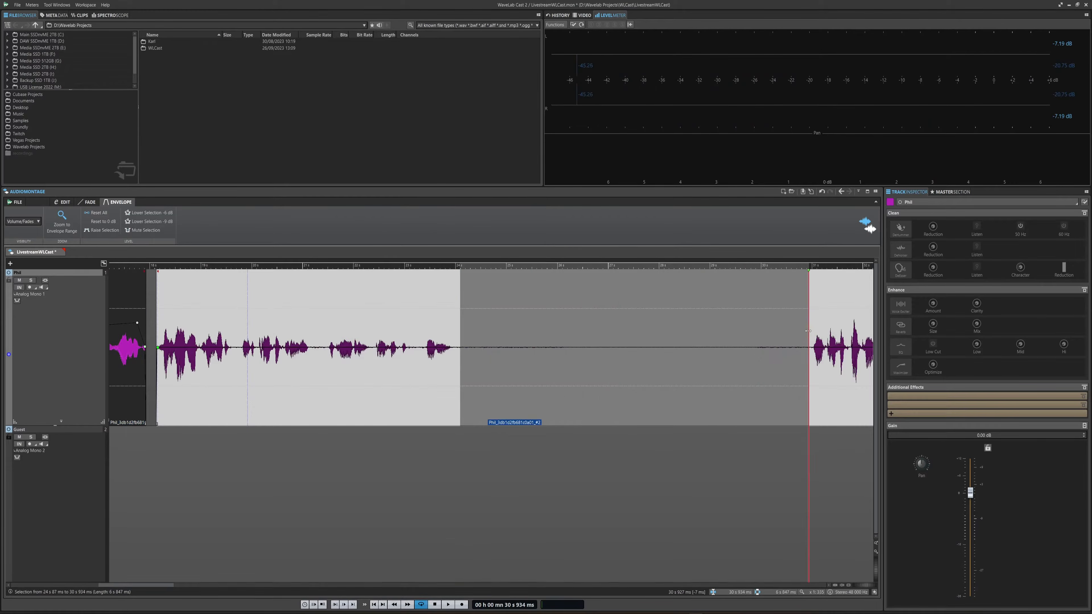
{"action": "key", "text": "Delete"}
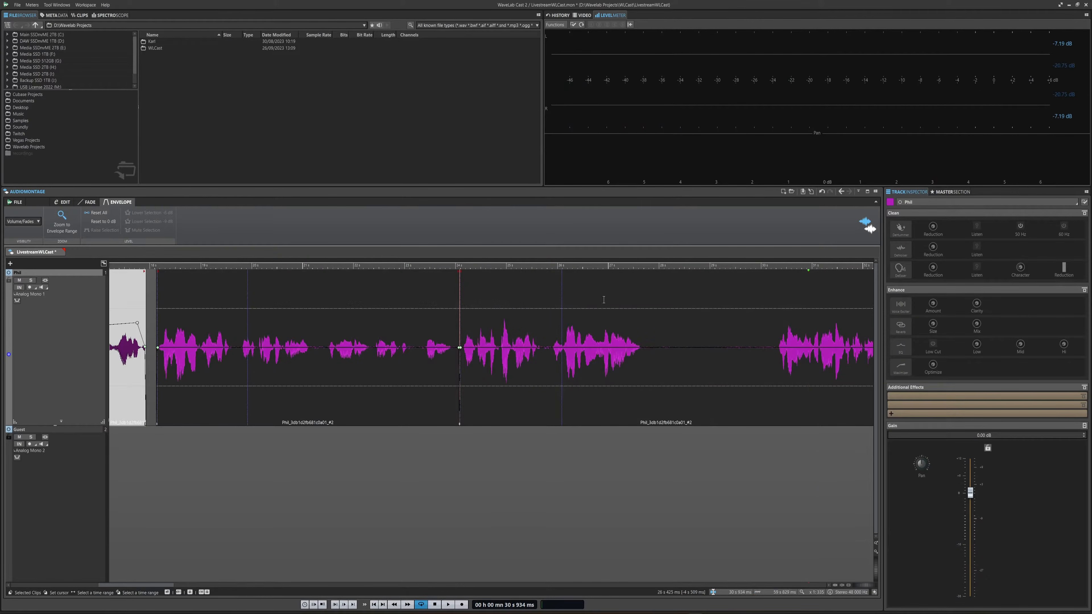
Play across the join at about 24 s and move the following clip slightly later to leave a short pause.
{"action": "left_click", "coordinate": [444, 264]}
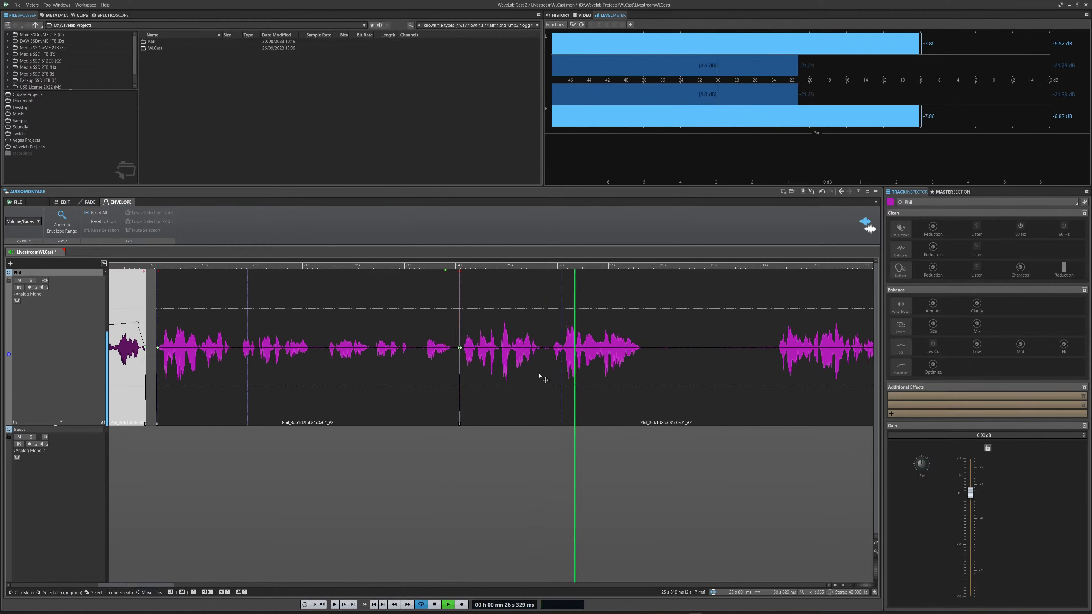
{"action": "left_click_drag", "start_coordinate": [491, 400], "coordinate": [505, 402]}
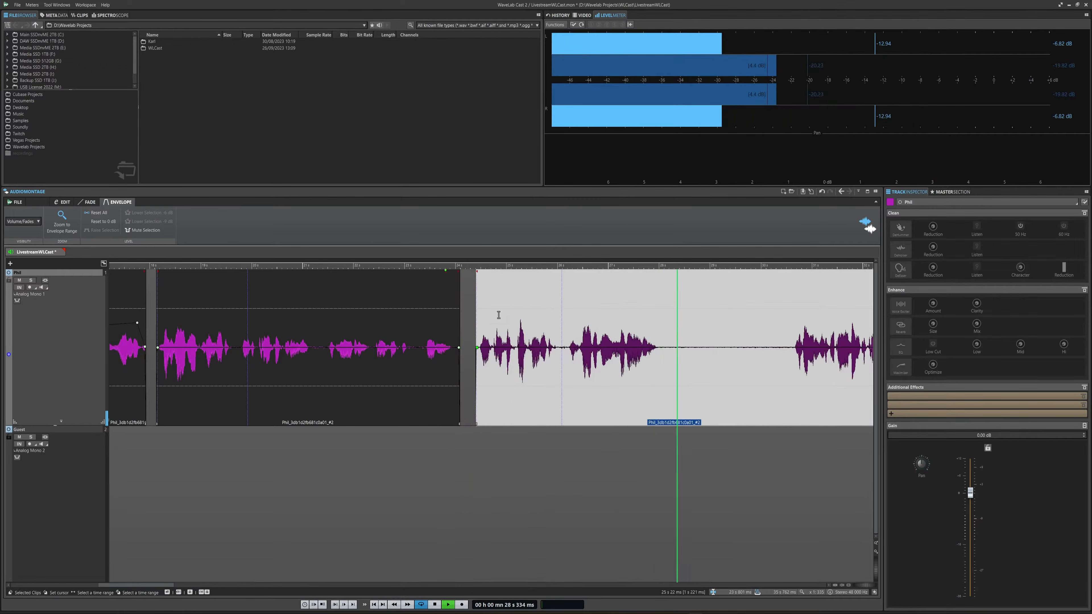
{"action": "left_click", "coordinate": [472, 266]}
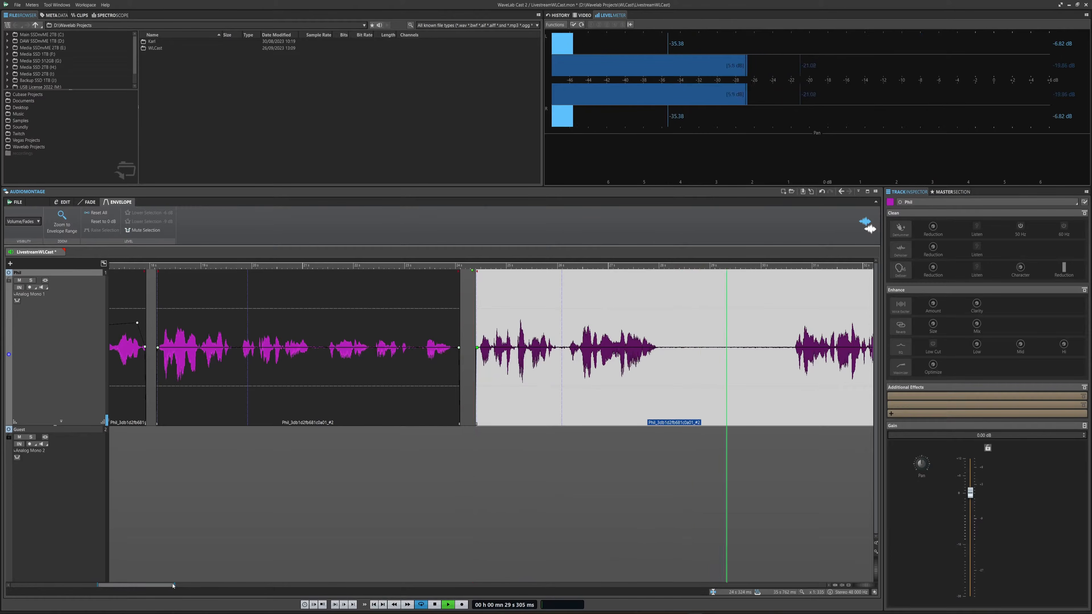
Select the silence and unwanted phrase from about 28.10 s to 33.95 s and delete them, closing the gap.
{"action": "left_click_drag", "start_coordinate": [170, 586], "coordinate": [191, 588]}
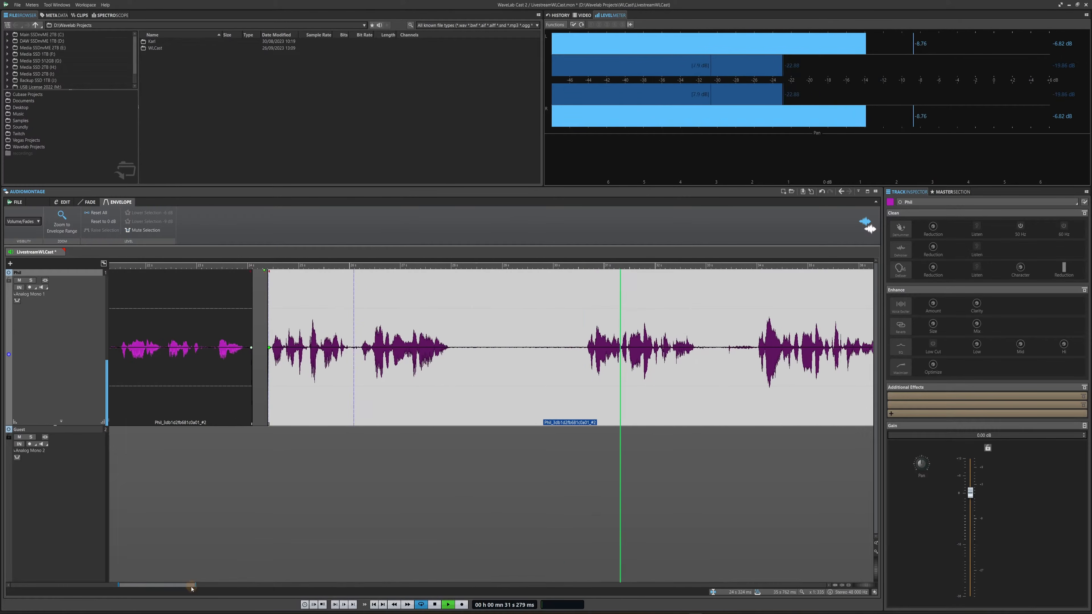
{"action": "left_click_drag", "start_coordinate": [454, 334], "coordinate": [524, 337]}
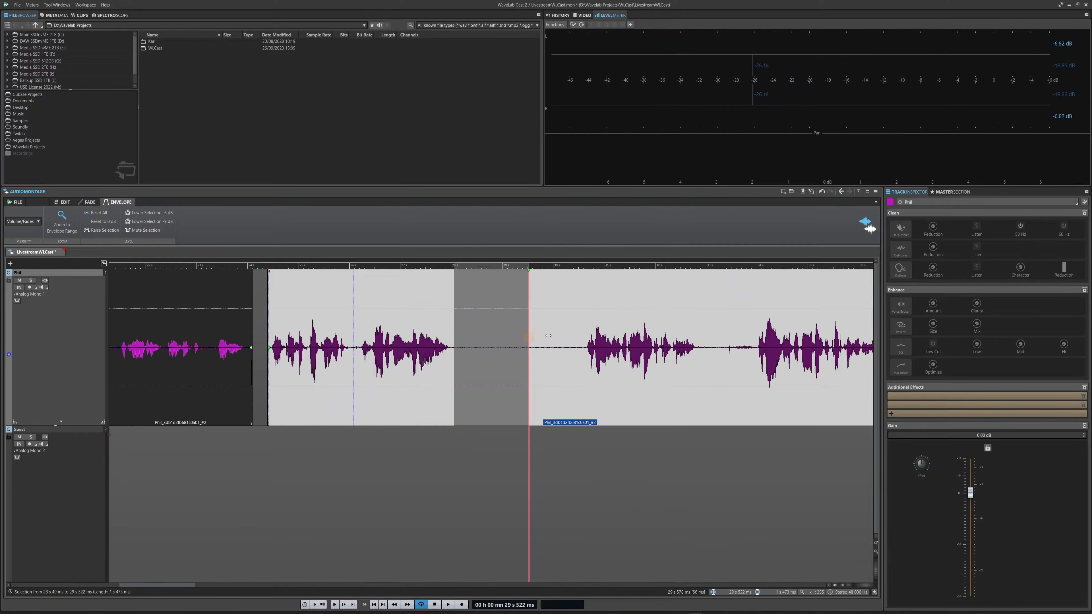
{"action": "left_click_drag", "start_coordinate": [457, 333], "coordinate": [752, 347]}
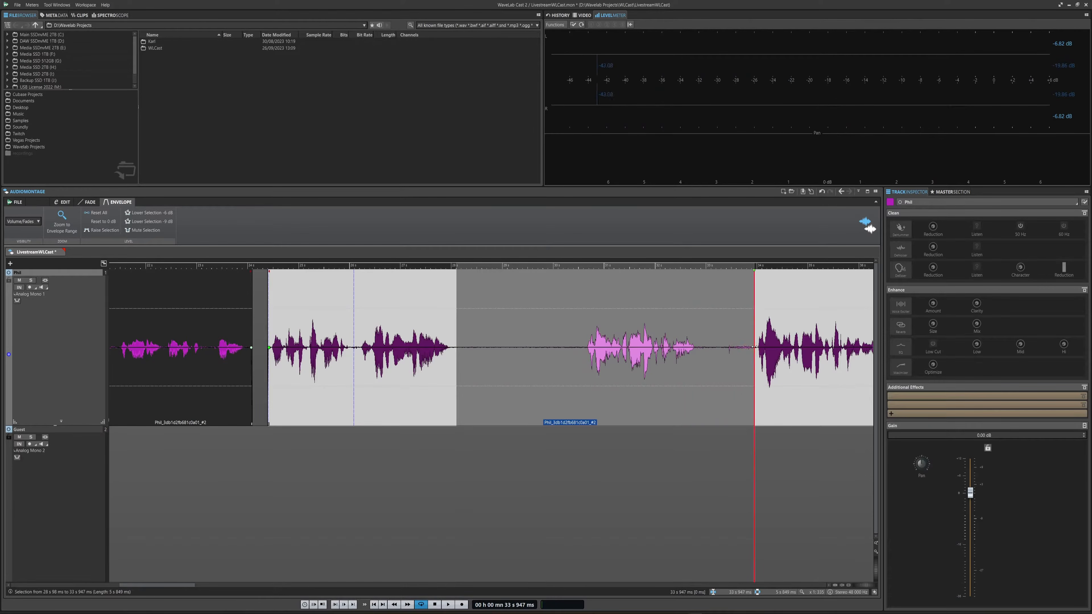
{"action": "key", "text": "Delete"}
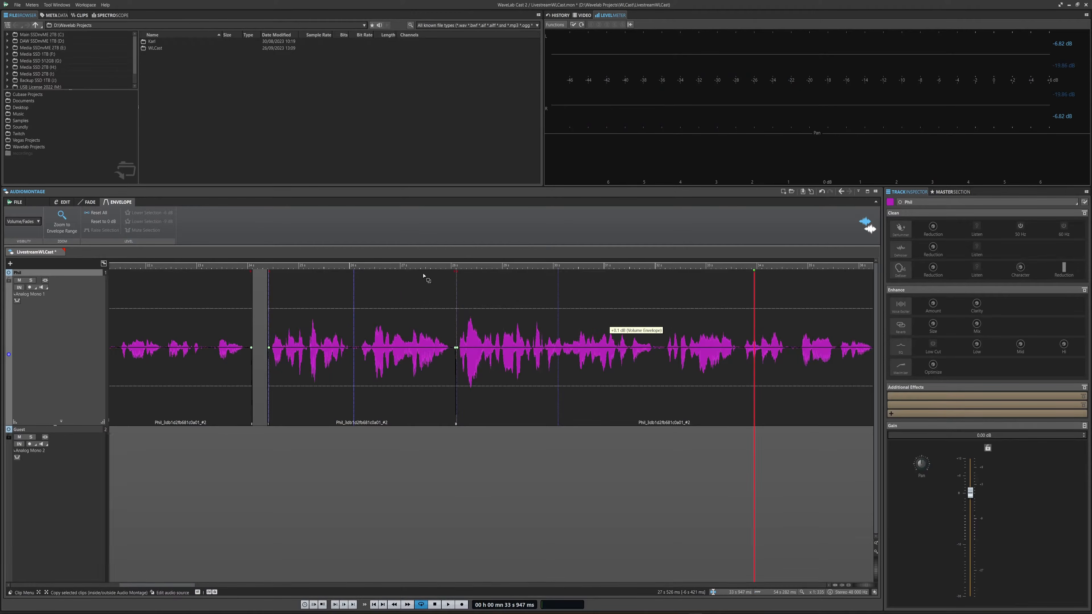
Play across the join at about 28 s and adjust the volume envelope near the start of the following clip.
{"action": "key", "text": "space"}
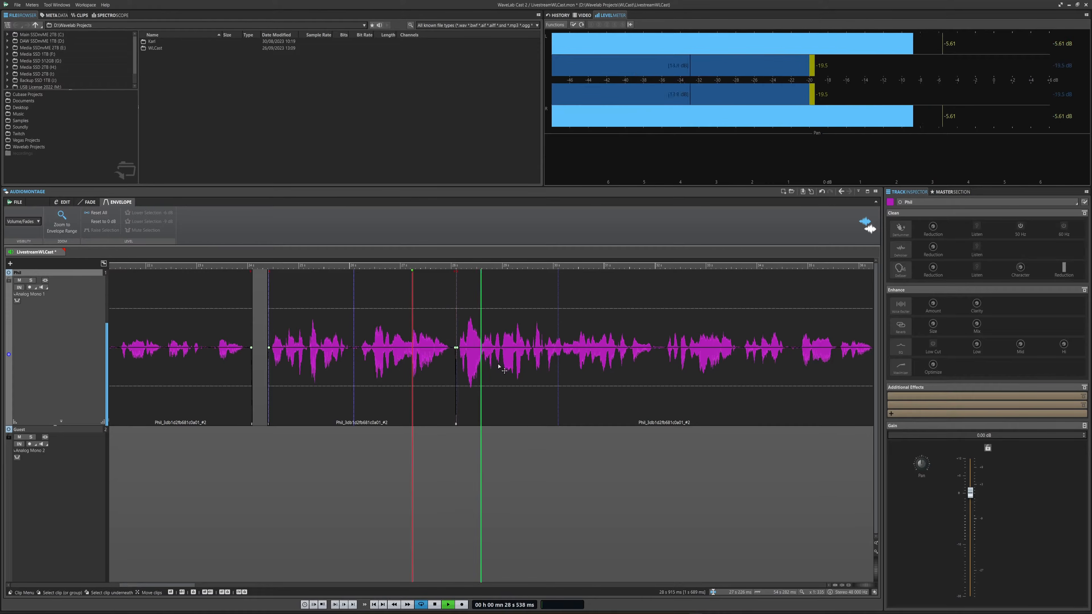
{"action": "left_click_drag", "start_coordinate": [487, 348], "coordinate": [563, 355]}
{"action": "double_click", "coordinate": [558, 349]}
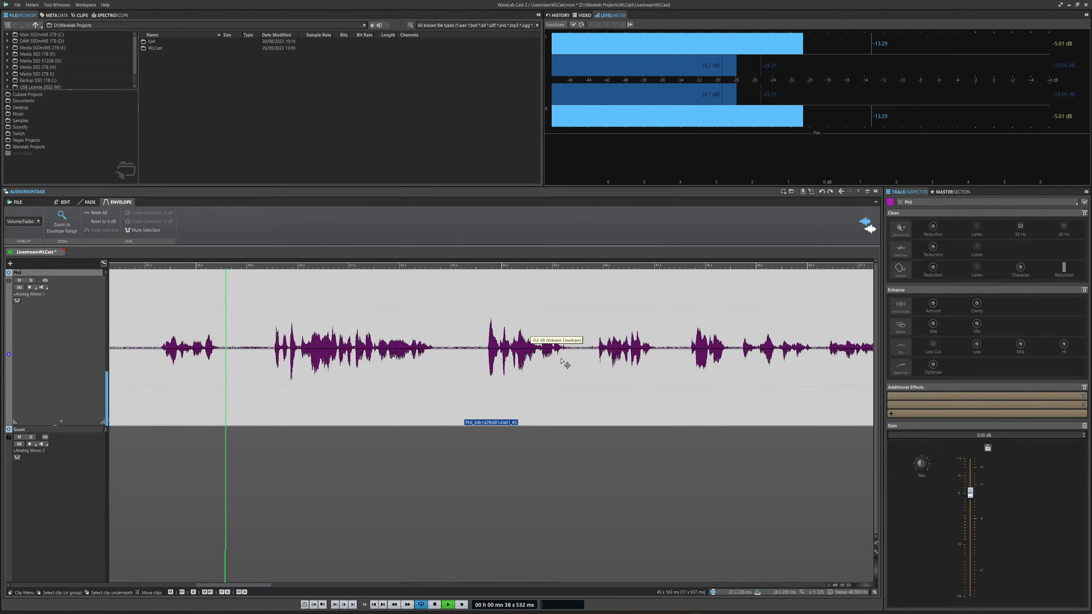
{"action": "scroll", "coordinate": [519, 415], "scroll_direction": "down", "scroll_amount": 5}
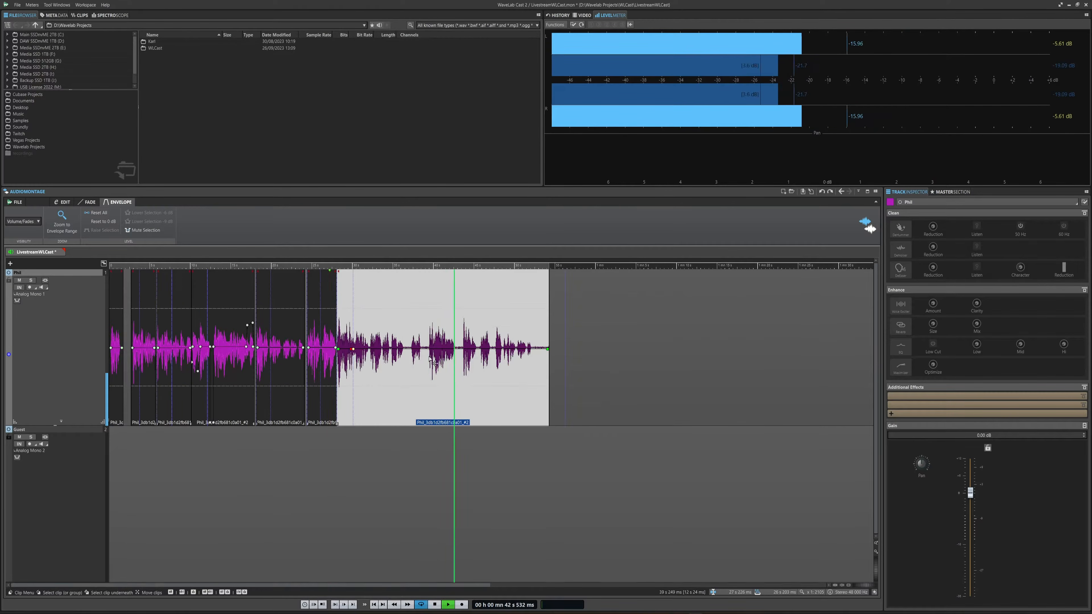
Play the start of the last clip, then select the audio from about 32.14 s to 39.29 s and delete it, closing the gap.
{"action": "scroll", "coordinate": [447, 373], "scroll_direction": "up", "scroll_amount": 3}
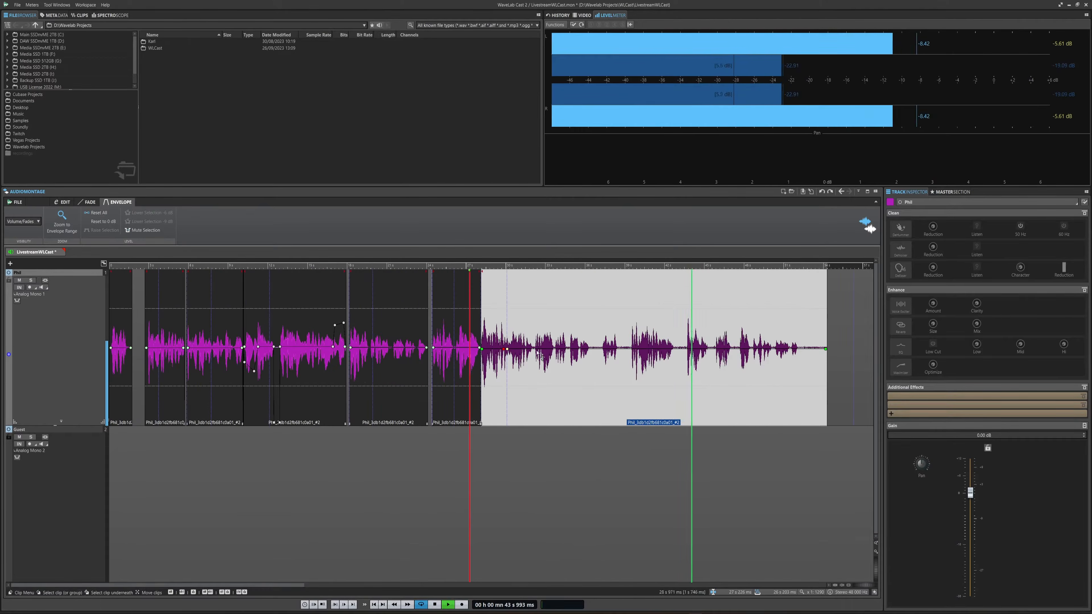
{"action": "left_click", "coordinate": [496, 276]}
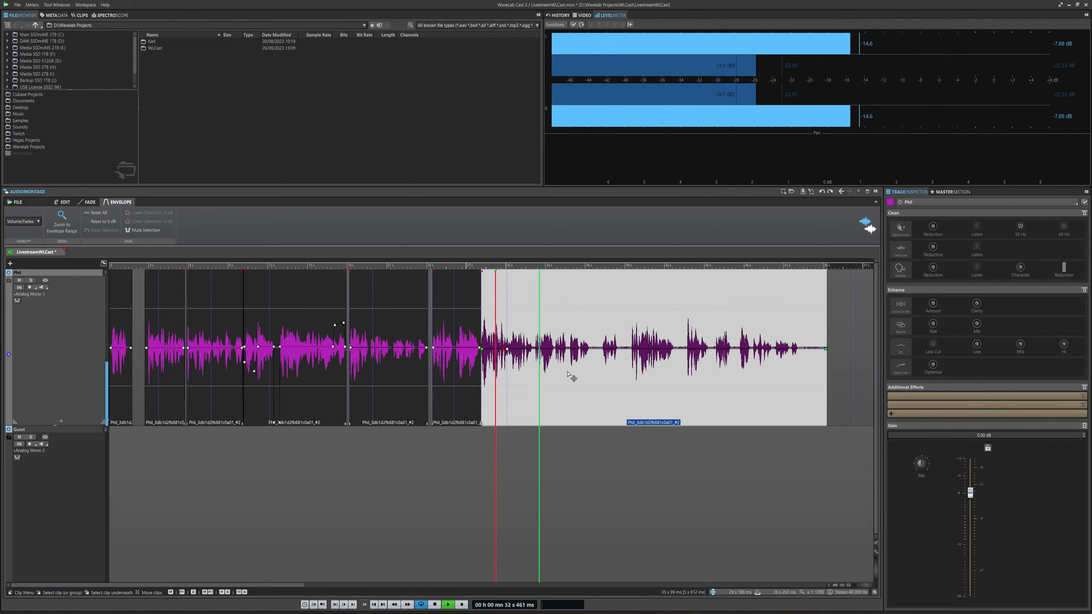
{"action": "key", "text": "space"}
{"action": "left_click_drag", "start_coordinate": [534, 369], "coordinate": [628, 343]}
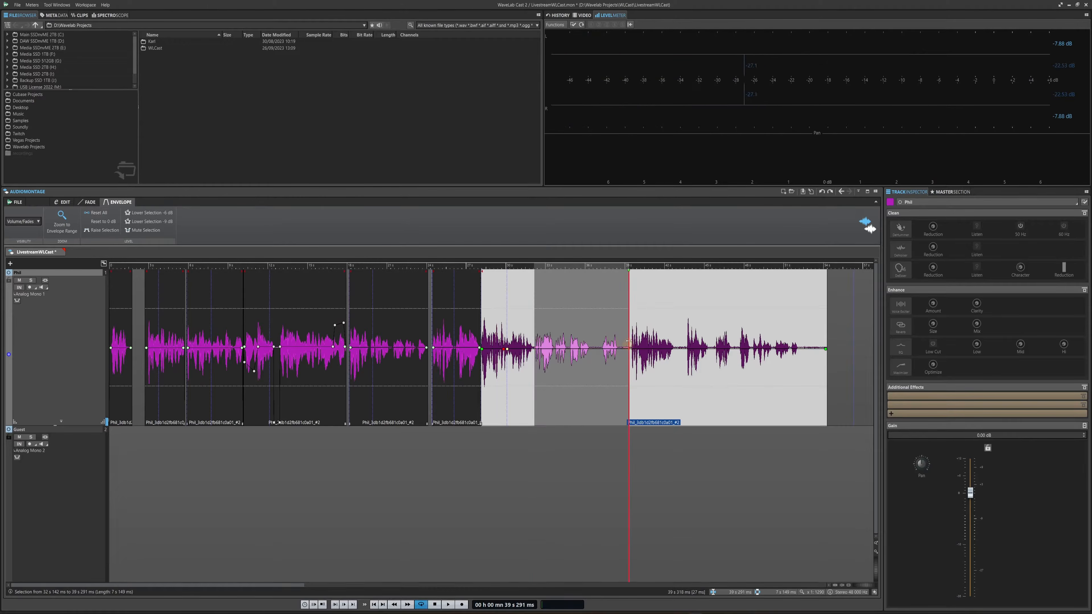
{"action": "key", "text": "Delete"}
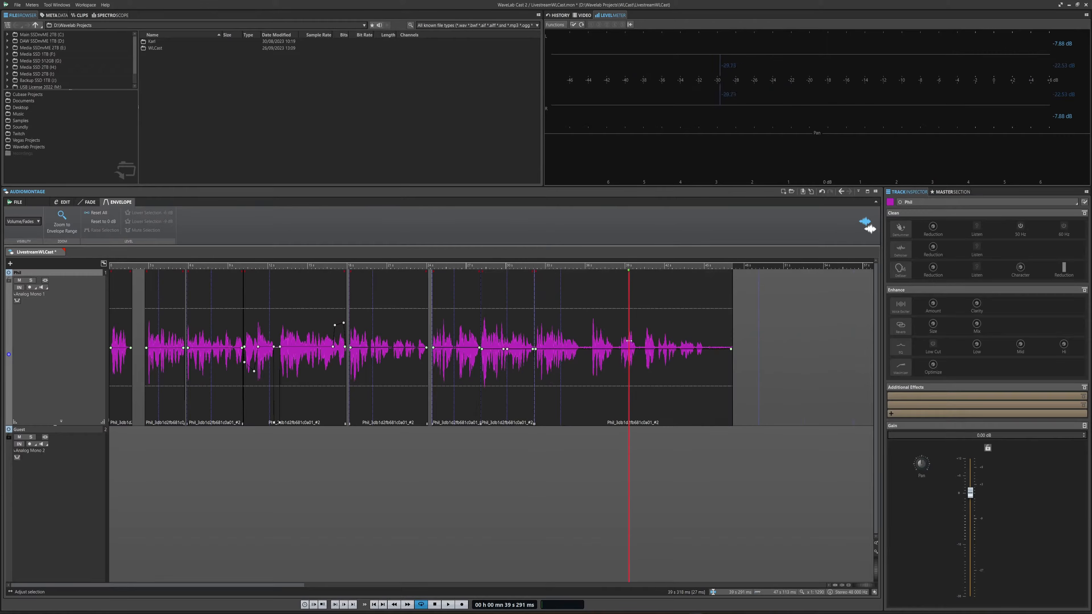
Play across the join at about 32 s and give the following clip a short fade-in.
{"action": "left_click", "coordinate": [521, 265]}
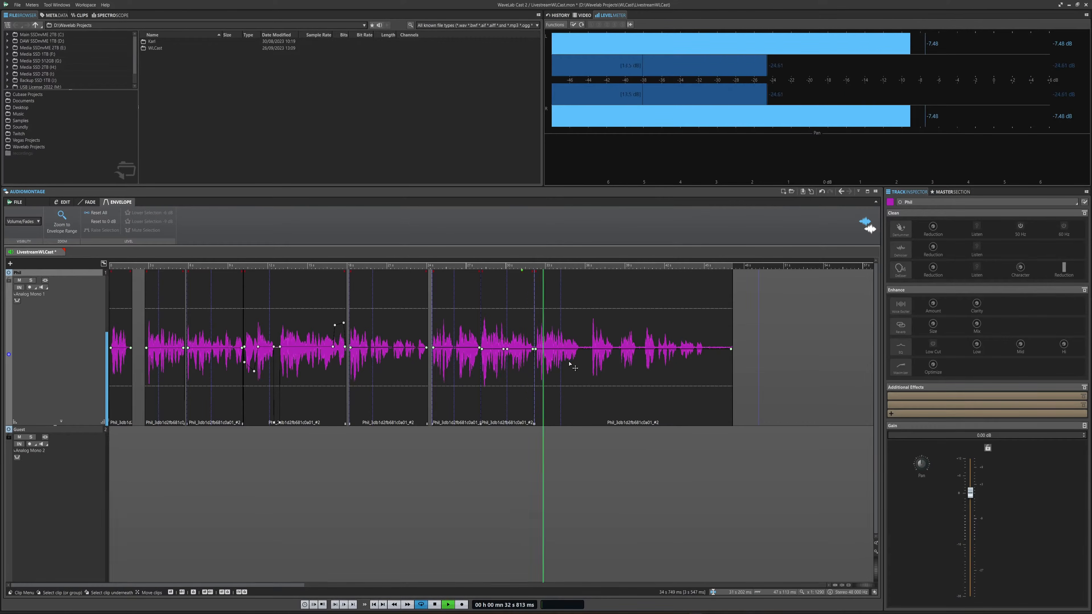
{"action": "left_click_drag", "start_coordinate": [537, 350], "coordinate": [588, 344]}
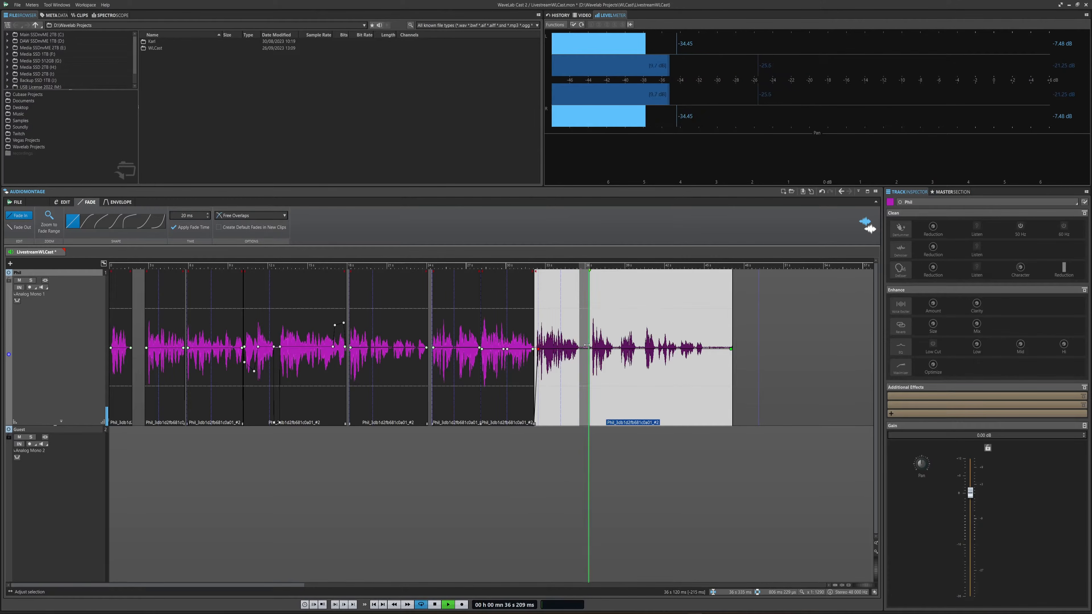
Try deleting the pause from about 35.53 s to 36.34 s, play across the join, and undo the deletion.
{"action": "key", "text": "Delete"}
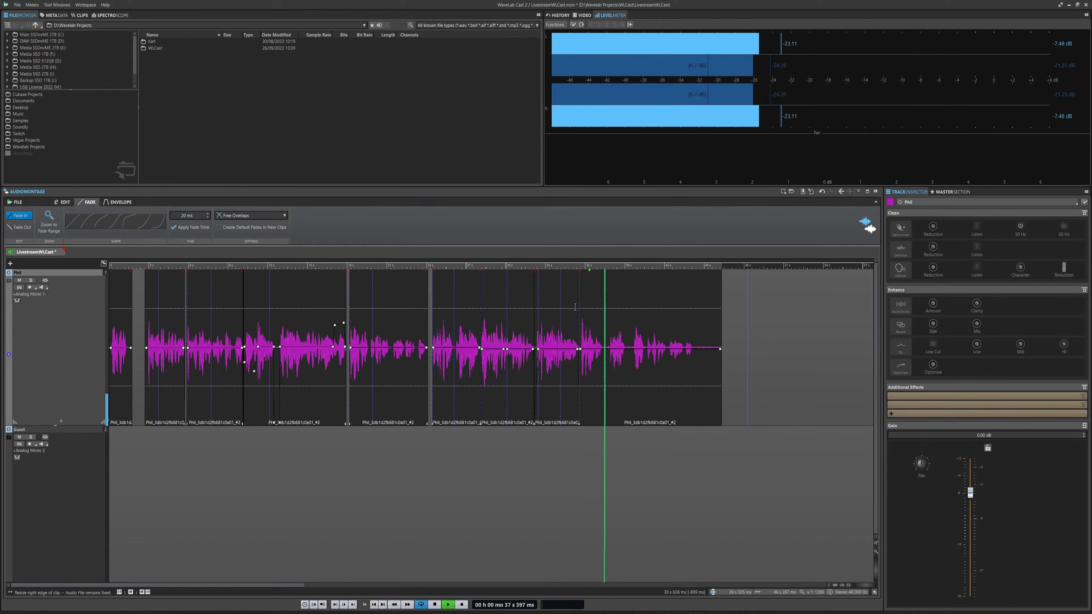
{"action": "left_click", "coordinate": [566, 280]}
{"action": "key", "text": "space"}
{"action": "key", "text": "space"}
{"action": "key", "text": "space"}
{"action": "left_click", "coordinate": [602, 362]}
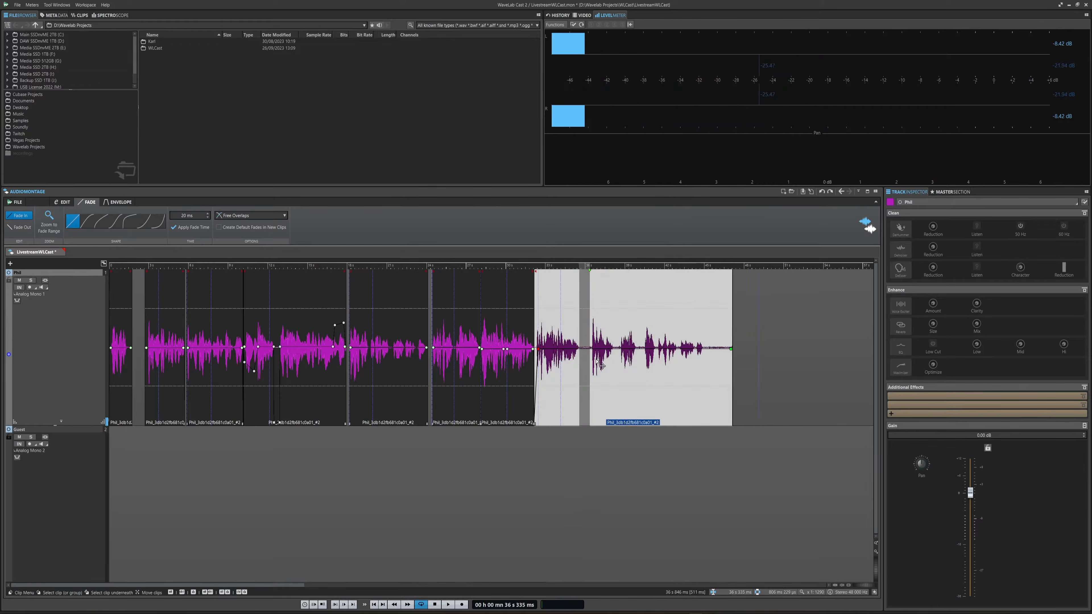
Dip the volume envelope inside the pause at about 36 s and lower it just before the loud word at about 36.5 s.
{"action": "left_click", "coordinate": [583, 354]}
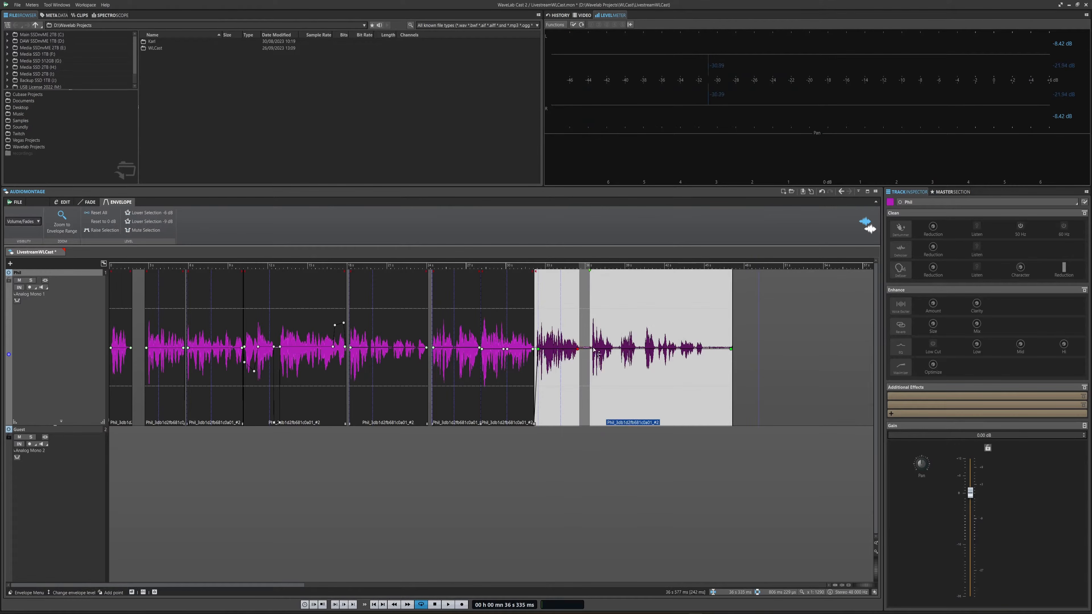
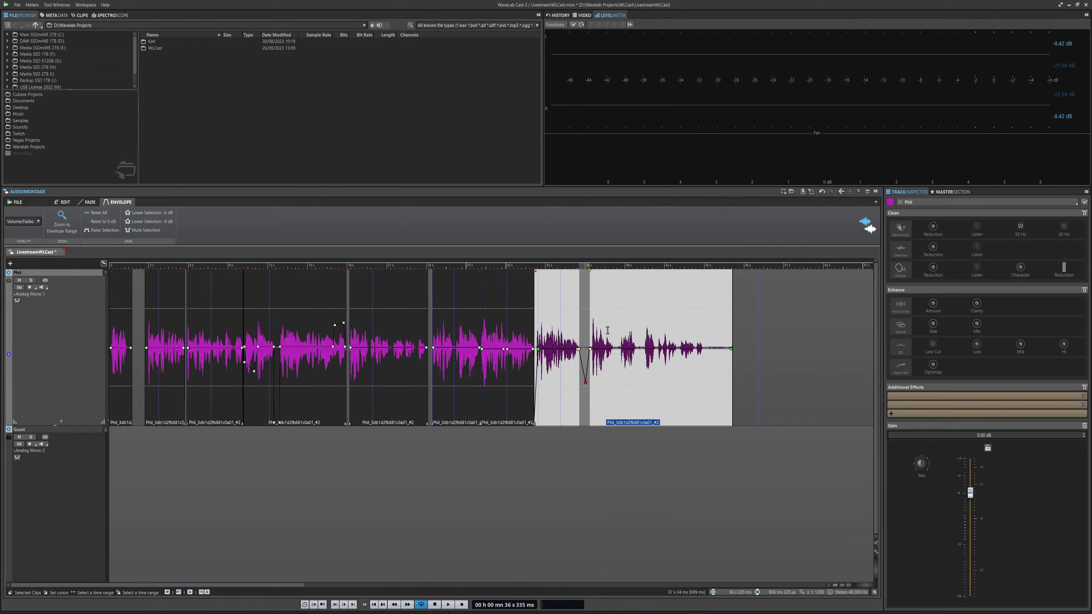
{"action": "key", "text": "space"}
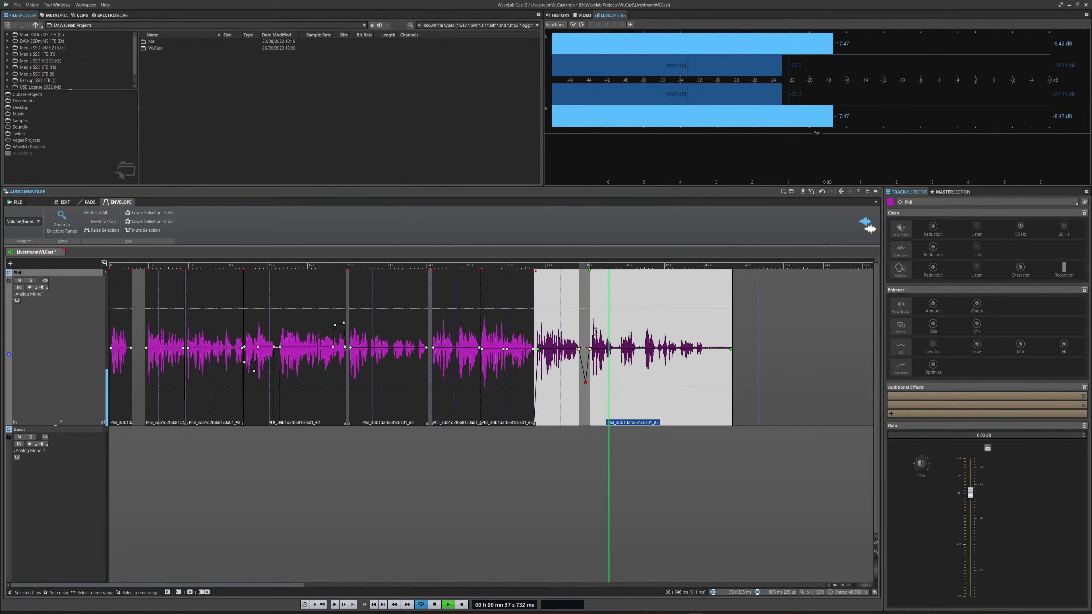
{"action": "left_click_drag", "start_coordinate": [591, 349], "coordinate": [609, 351]}
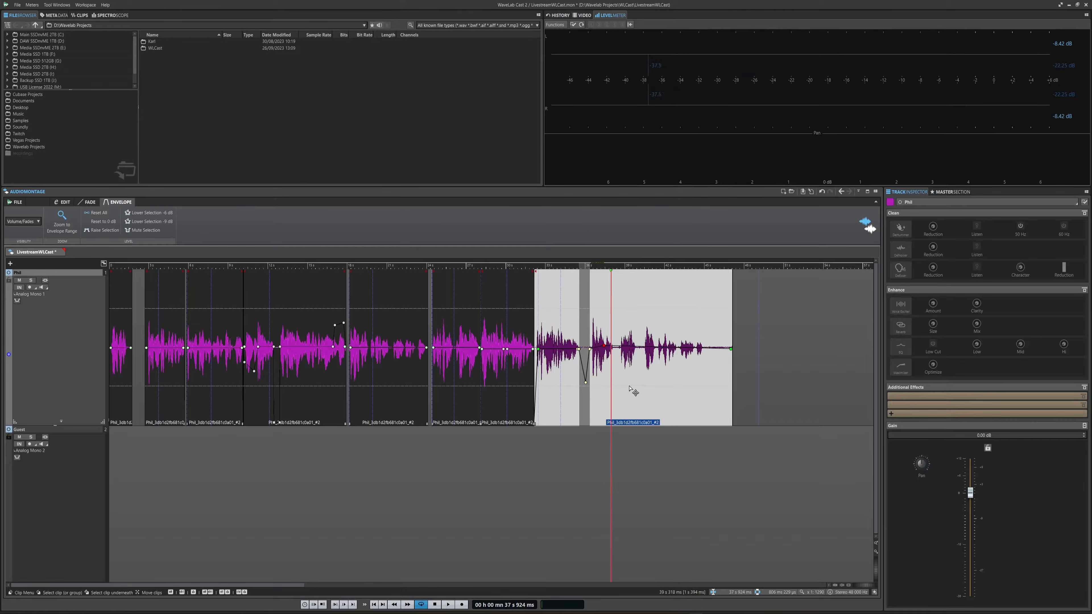
{"action": "scroll", "coordinate": [632, 389], "scroll_direction": "up", "scroll_amount": 5}
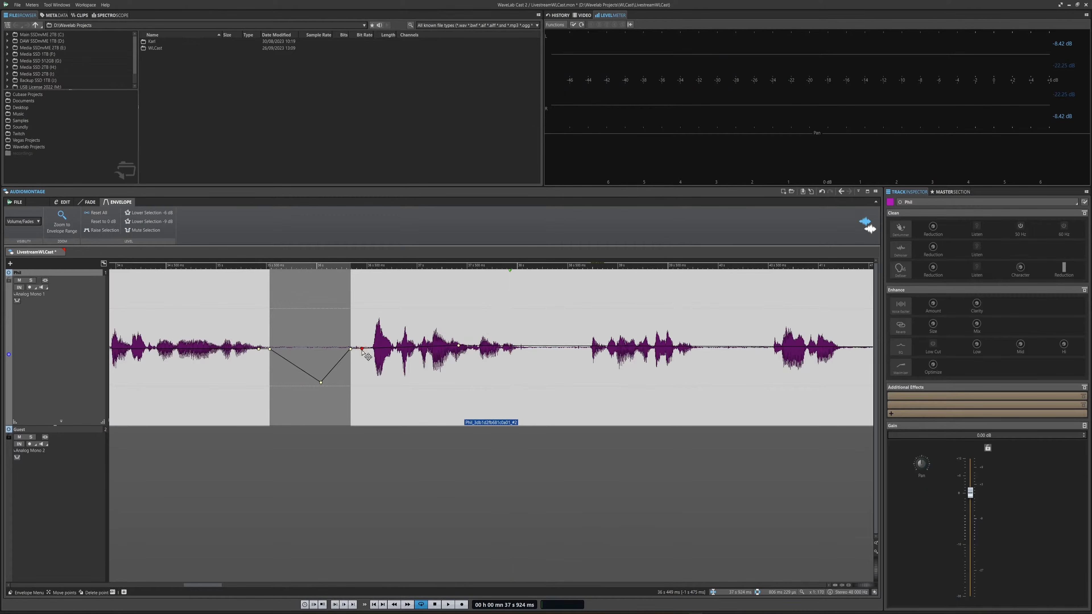
{"action": "left_click_drag", "start_coordinate": [362, 357], "coordinate": [363, 376]}
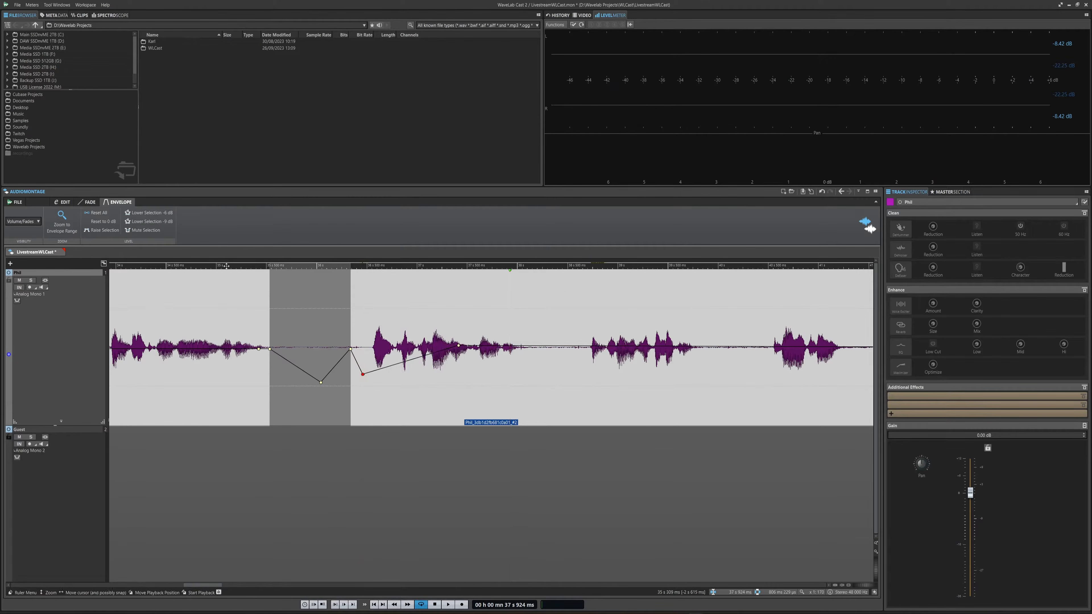
Play across the lowered envelope, then select the pause from about 35.56 s to 36.46 s and mute it with the volume envelope.
{"action": "left_click", "coordinate": [193, 266]}
{"action": "key", "text": "space"}
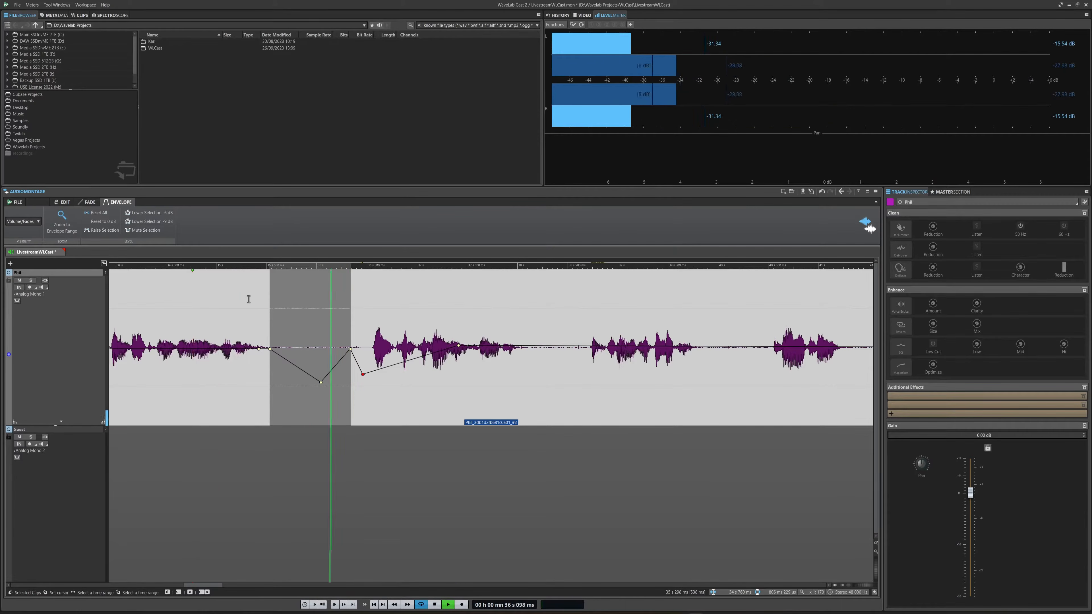
{"action": "left_click", "coordinate": [280, 316]}
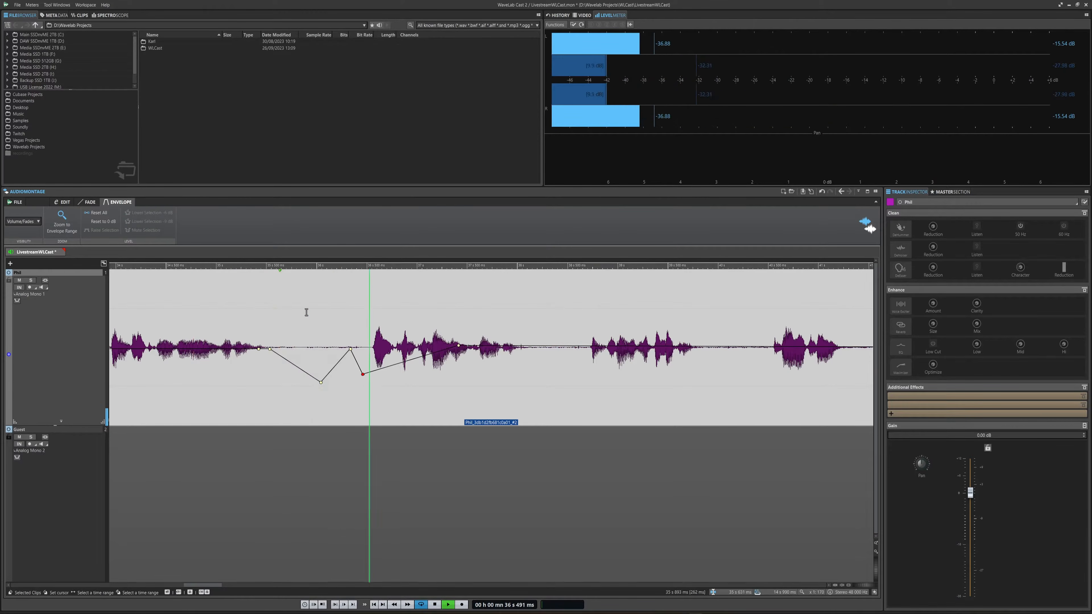
{"action": "key", "text": "space"}
{"action": "left_click_drag", "start_coordinate": [272, 331], "coordinate": [359, 337]}
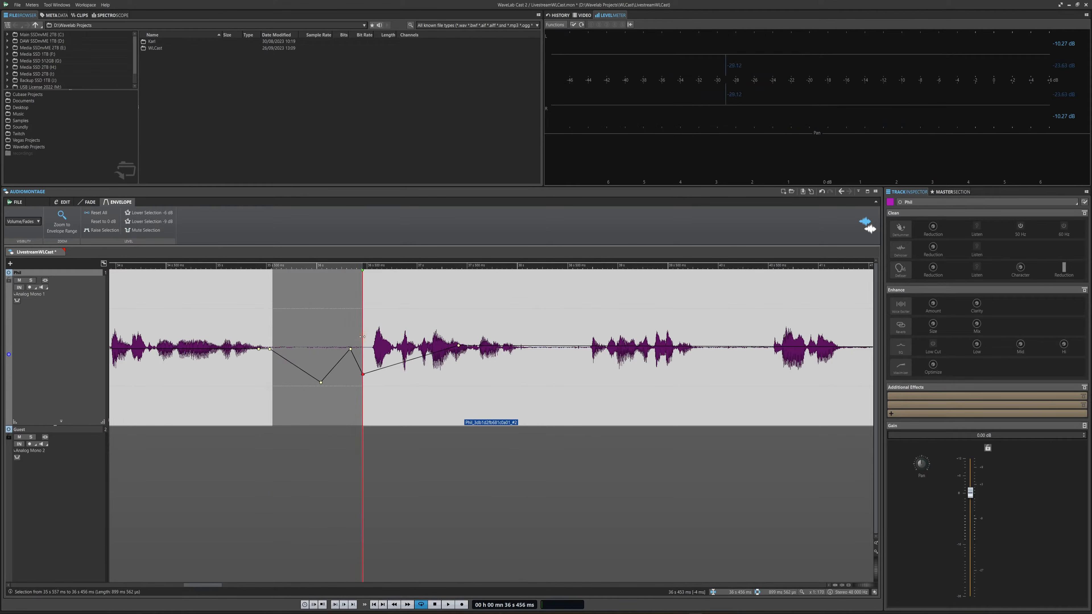
{"action": "key", "text": "space"}
{"action": "key", "text": "space"}
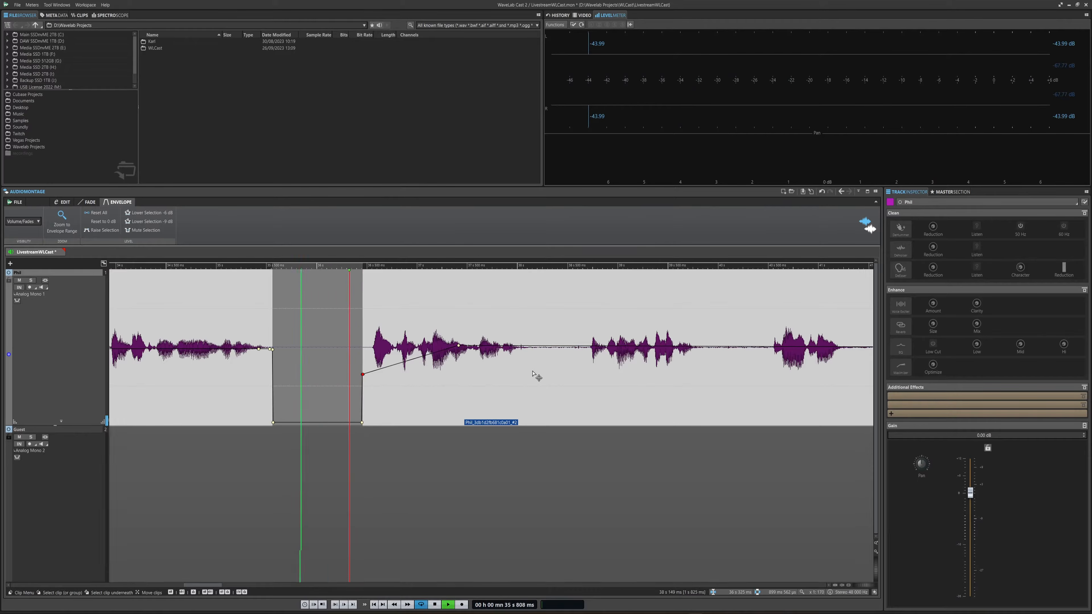
Play on from about 37.3 s, then select the pause from about 38.18 s to 38.67 s and mute it with the volume envelope.
{"action": "left_click", "coordinate": [448, 295]}
{"action": "key", "text": "space"}
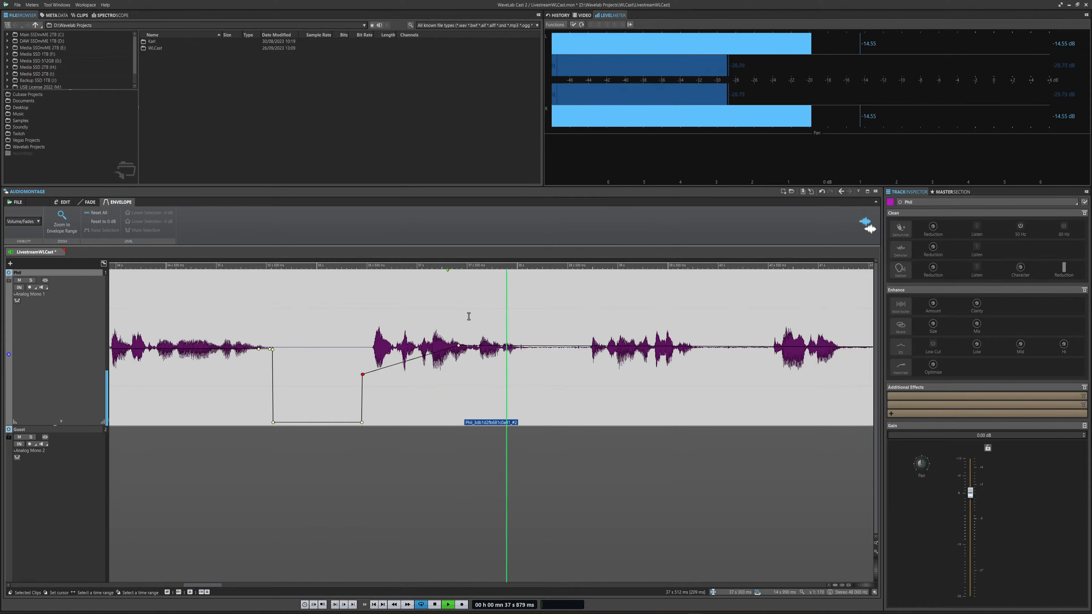
{"action": "key", "text": "space"}
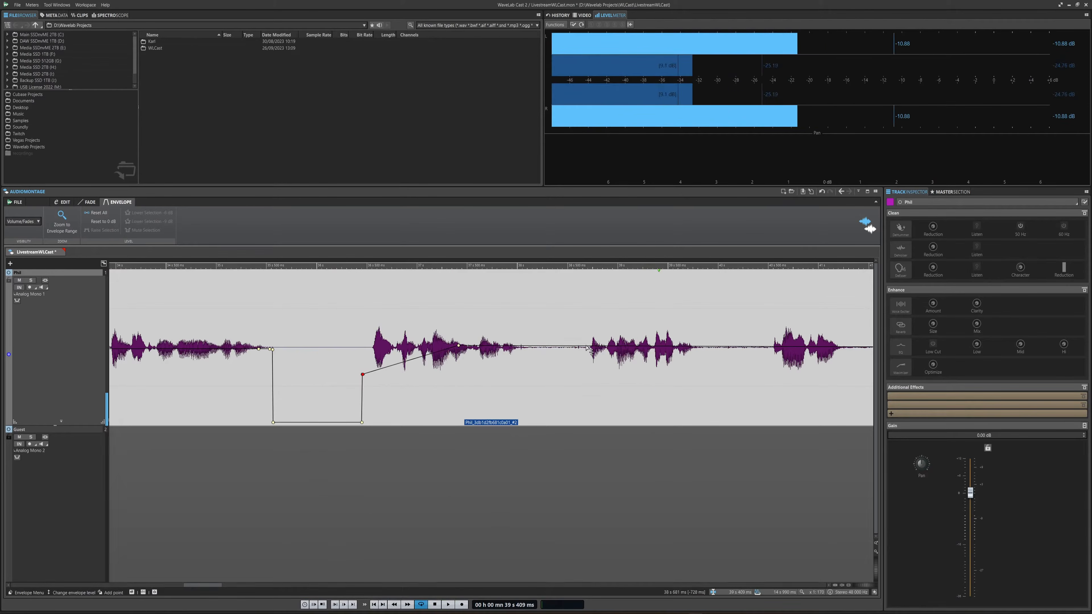
{"action": "left_click_drag", "start_coordinate": [585, 341], "coordinate": [535, 343]}
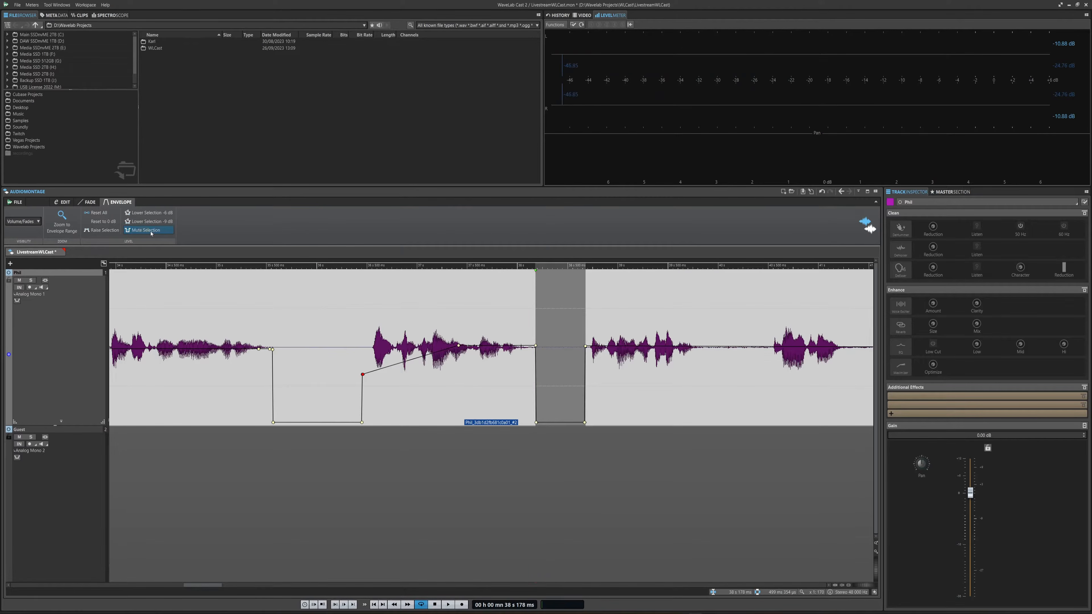
{"action": "key", "text": "space"}
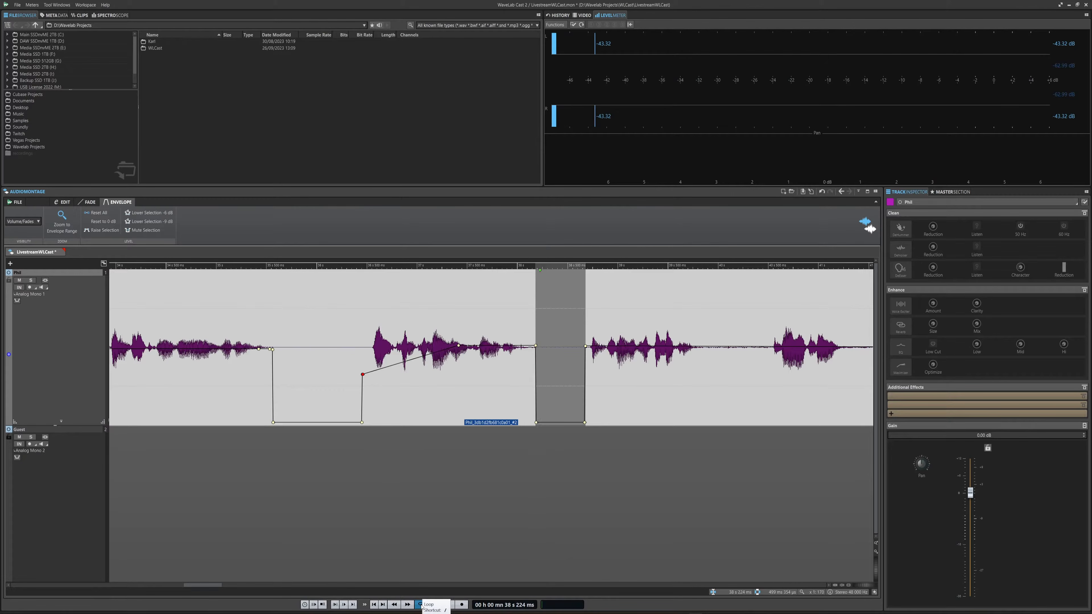
Select the phrase from about 38.7 s to 39.8 s and play it to check how it sounds.
{"action": "left_click", "coordinate": [647, 434]}
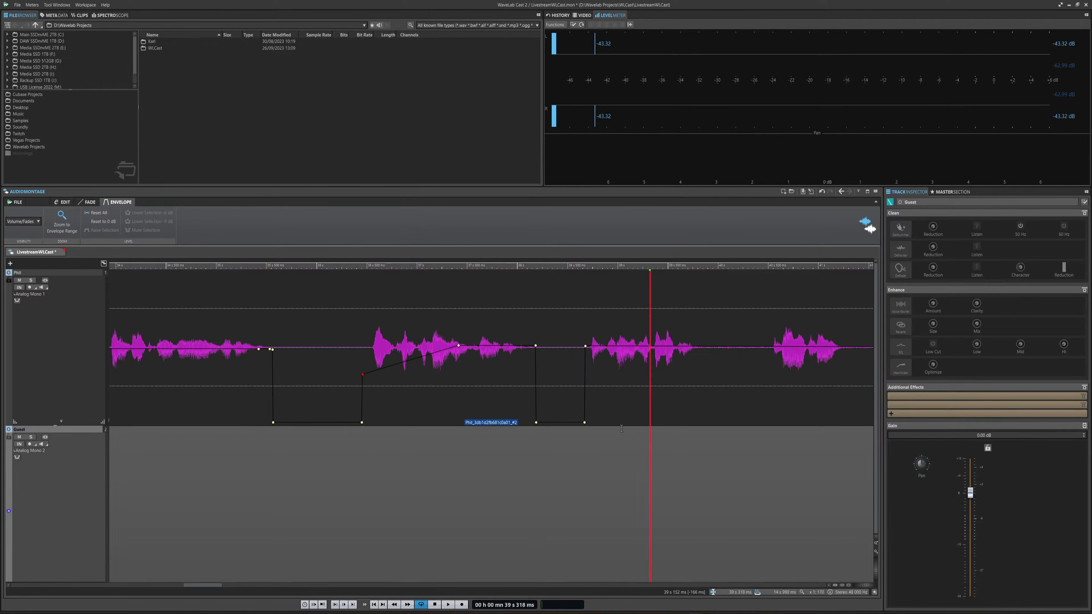
{"action": "left_click", "coordinate": [618, 367]}
{"action": "left_click_drag", "start_coordinate": [589, 324], "coordinate": [701, 327]}
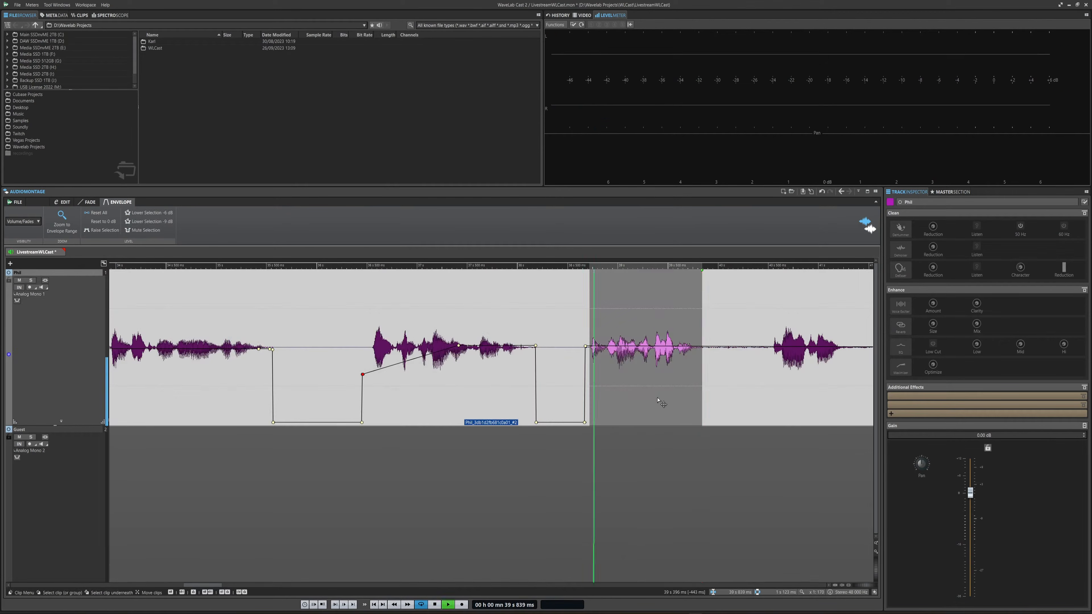
{"action": "key", "text": "space"}
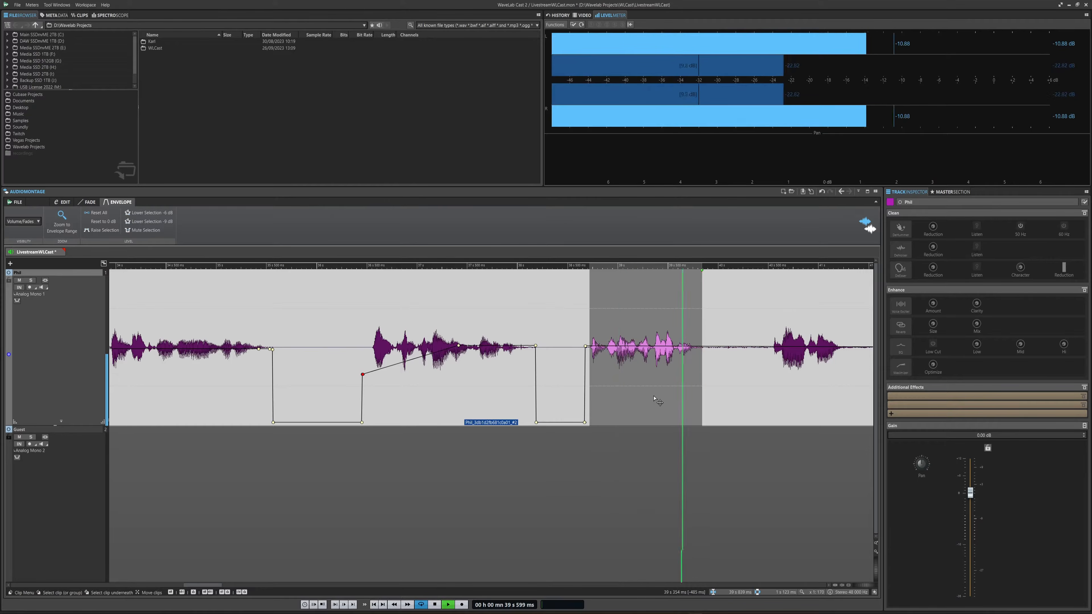
{"action": "key", "text": "space"}
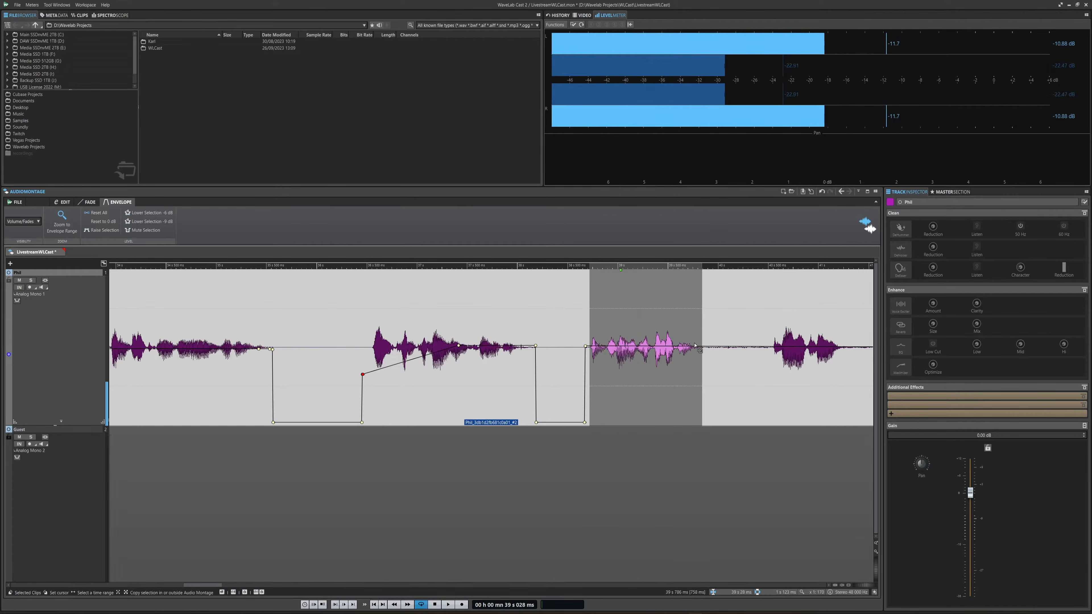
Select the pause from about 39.76 s to 40.53 s and mute it with the volume envelope.
{"action": "left_click", "coordinate": [695, 348]}
{"action": "left_click_drag", "start_coordinate": [695, 344], "coordinate": [770, 342]}
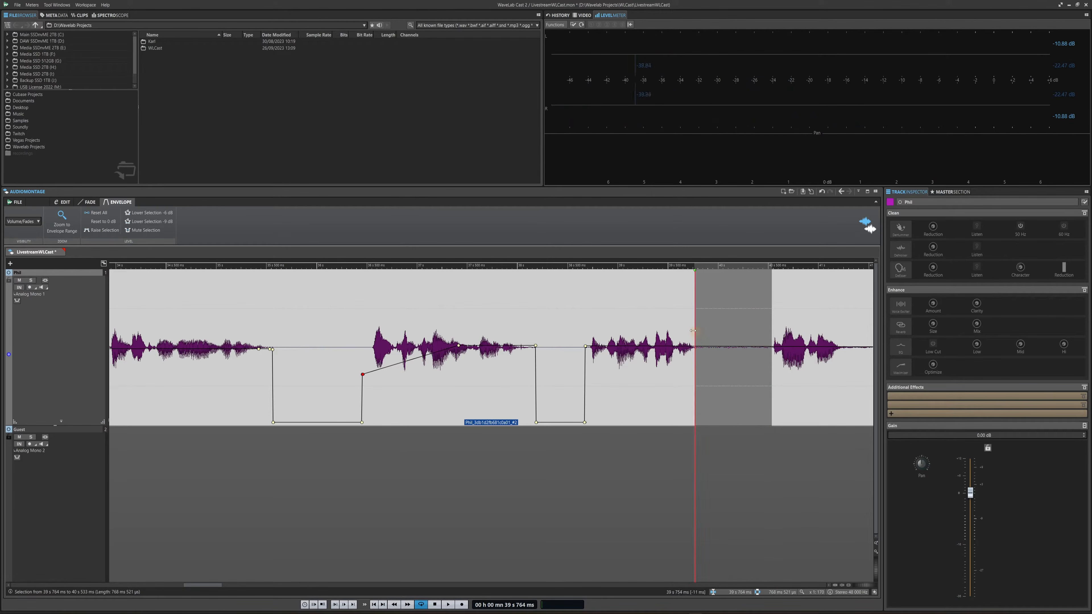
{"action": "left_click", "coordinate": [157, 231]}
Play through the rest of the recording and trim the last clip's end back to about 44.2 s.
{"action": "key", "text": "space"}
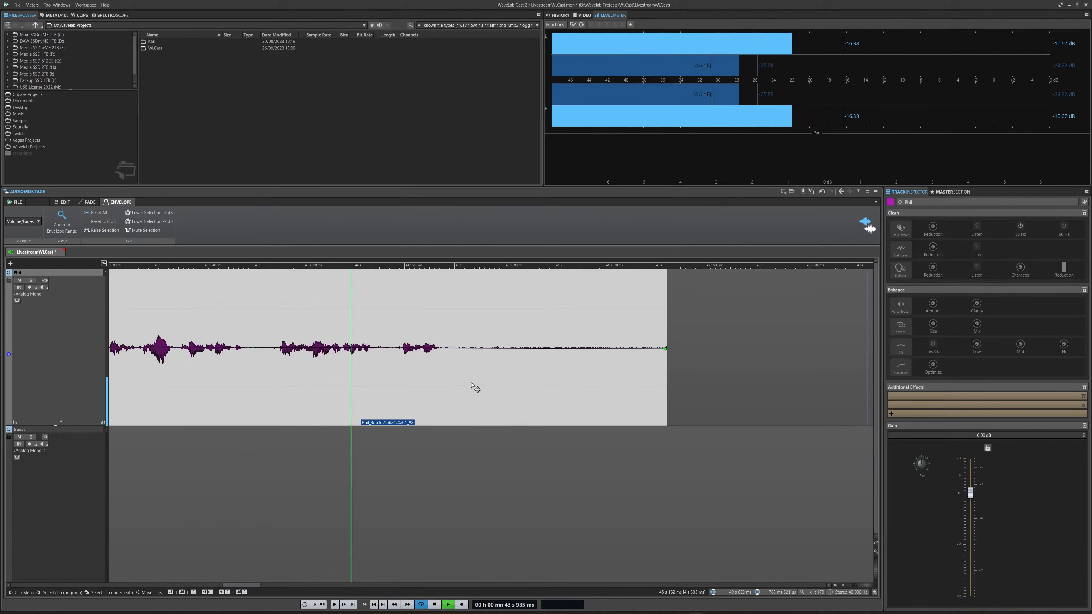
{"action": "key", "text": "space"}
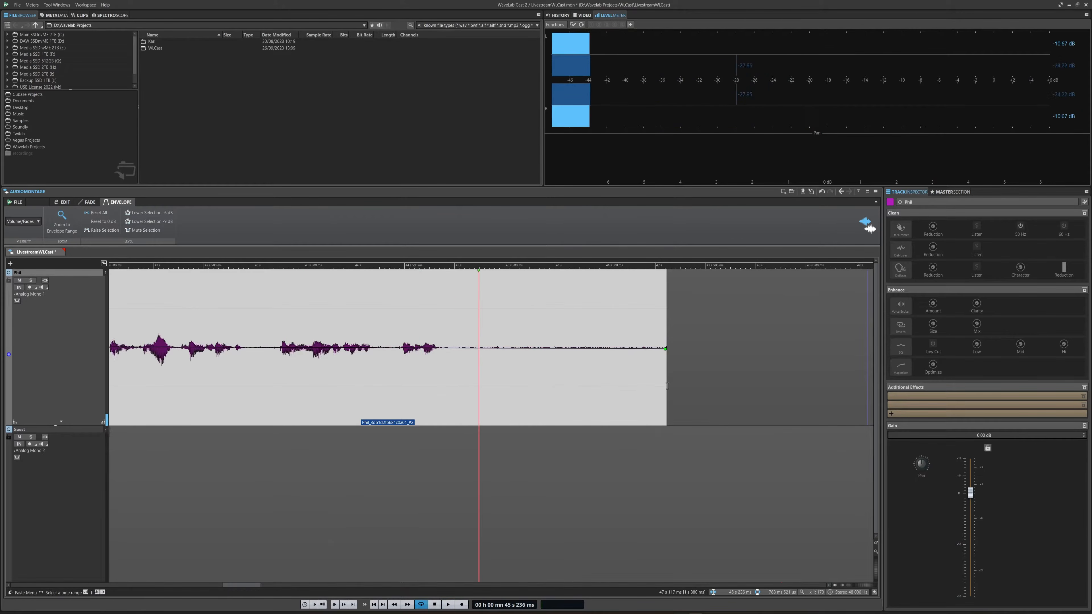
{"action": "left_click_drag", "start_coordinate": [666, 385], "coordinate": [374, 371]}
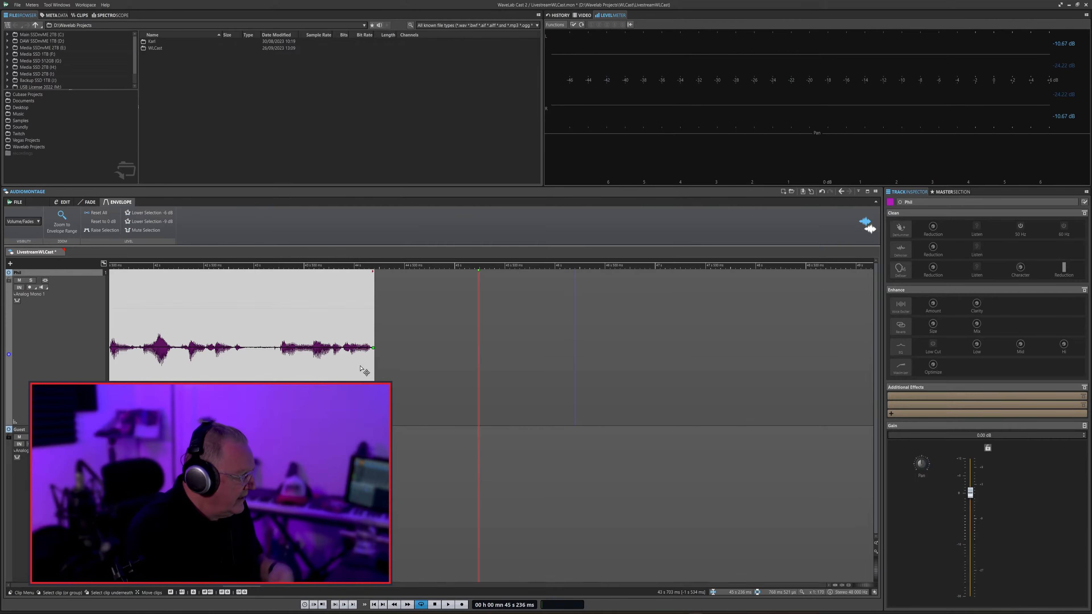
Play the edited track from the beginning to check the joins and level changes.
{"action": "left_click_drag", "start_coordinate": [243, 586], "coordinate": [26, 593]}
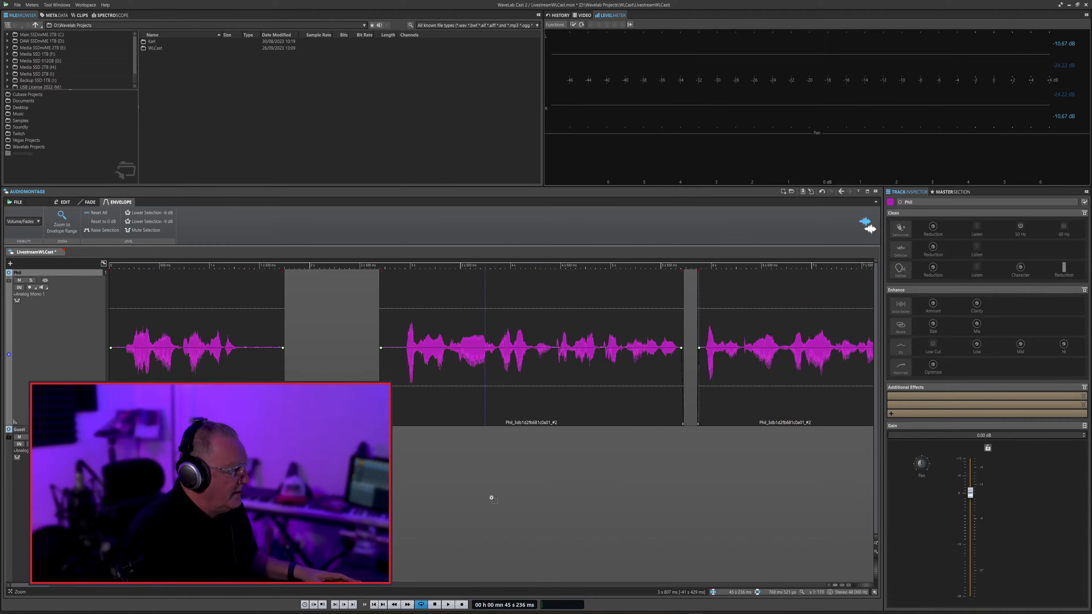
{"action": "scroll", "coordinate": [492, 498], "scroll_direction": "down", "scroll_amount": 6}
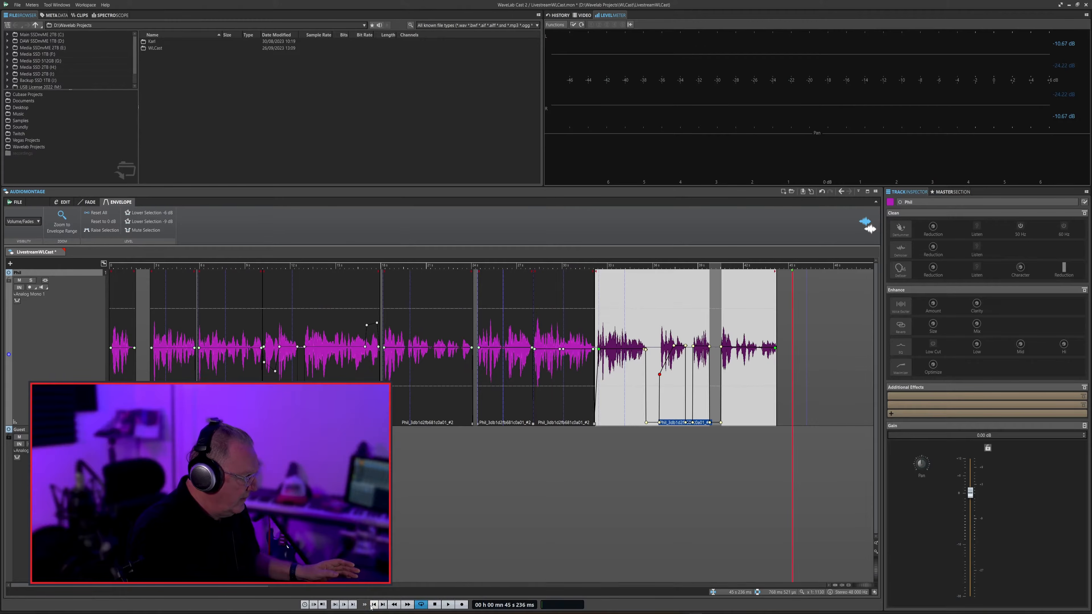
{"action": "left_click", "coordinate": [447, 604]}
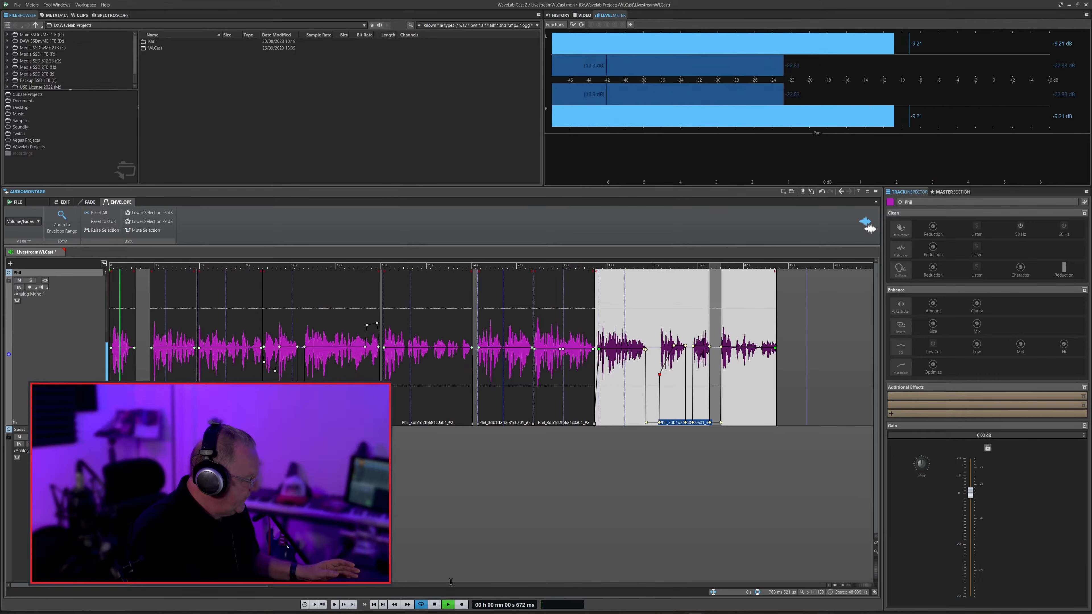
{"action": "left_click", "coordinate": [440, 531]}
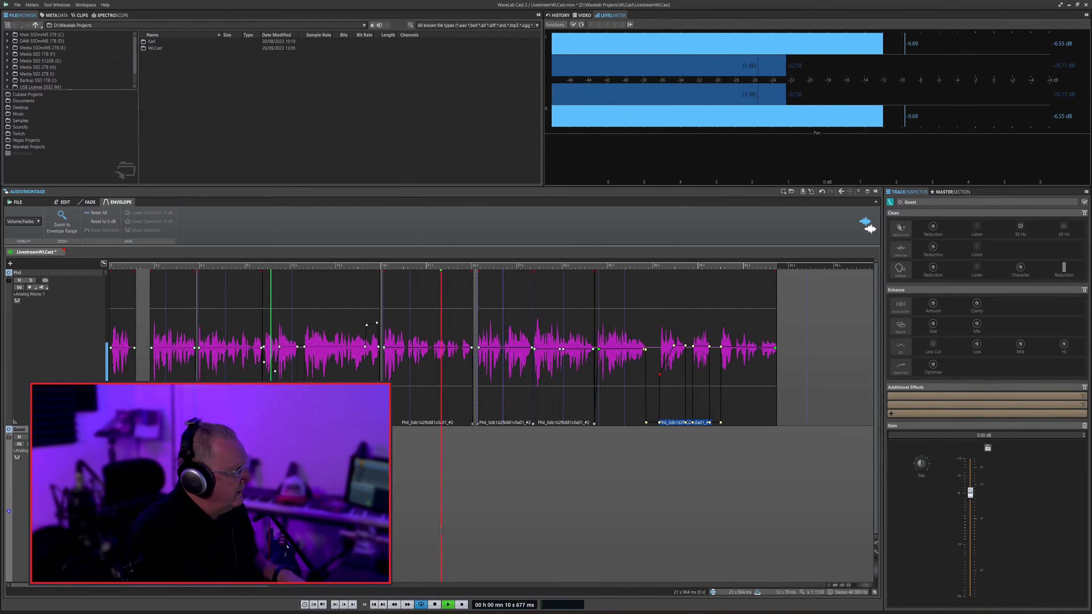
{"action": "key", "text": "space"}
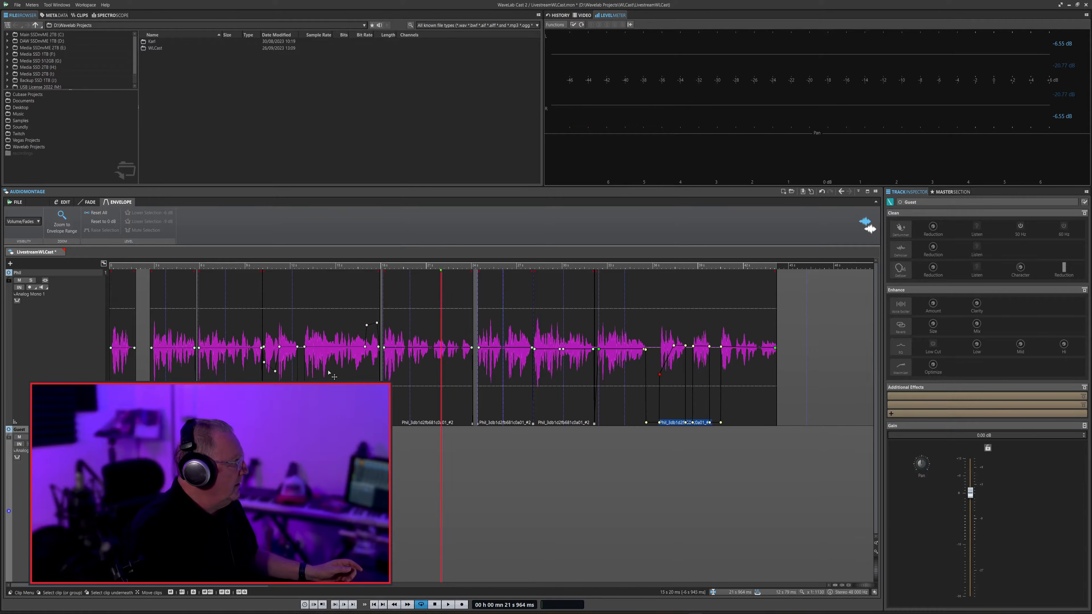
Select all the clips on the first track and bounce them into one clip.
{"action": "left_click", "coordinate": [64, 202]}
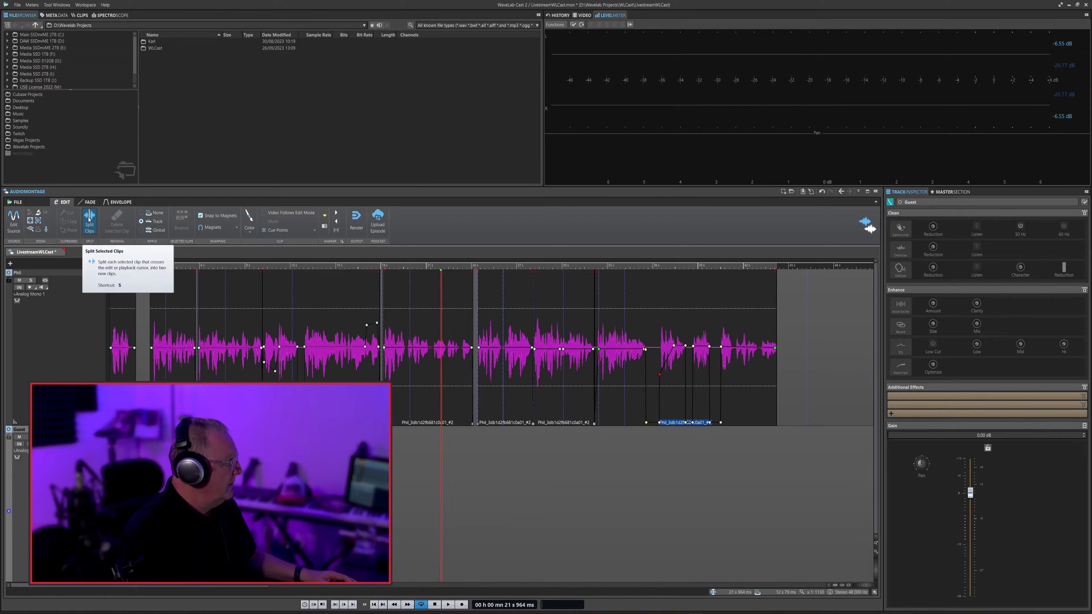
{"action": "left_click", "coordinate": [126, 363]}
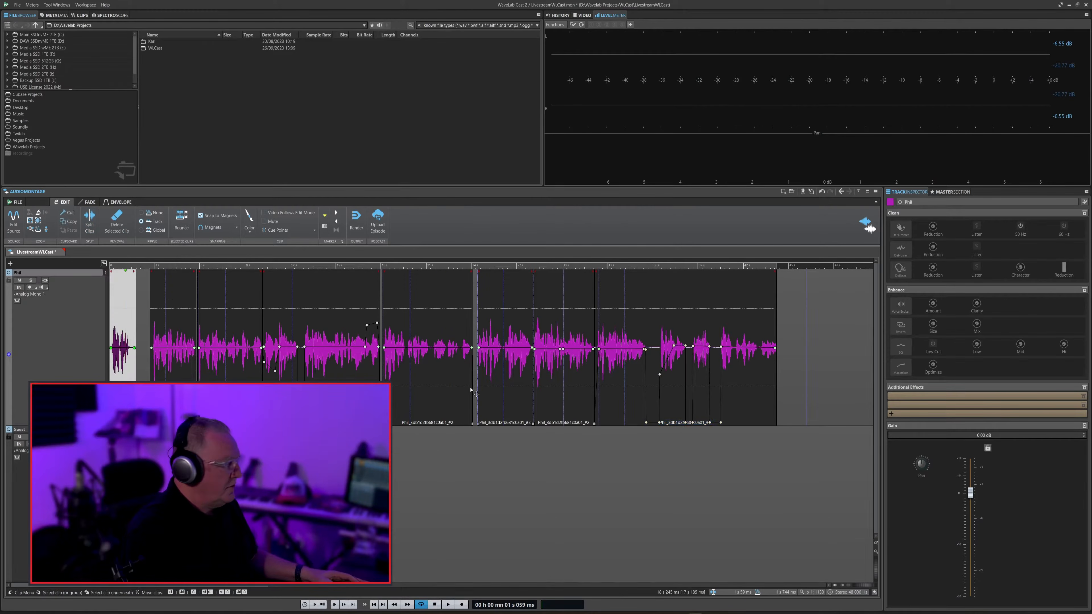
{"action": "left_click", "coordinate": [746, 400], "text": "shift"}
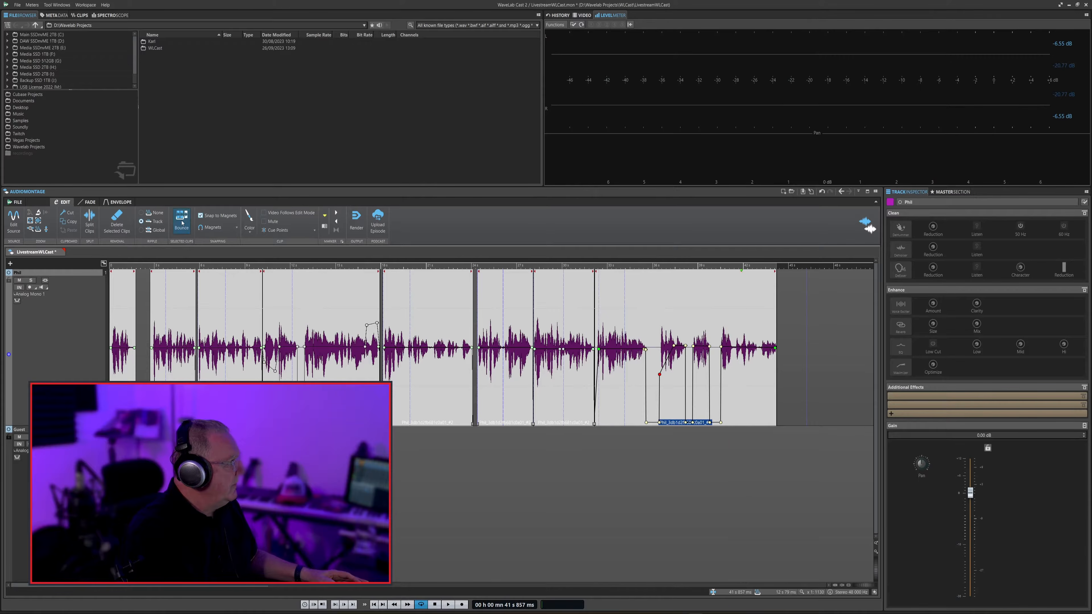
{"action": "left_click", "coordinate": [182, 223]}
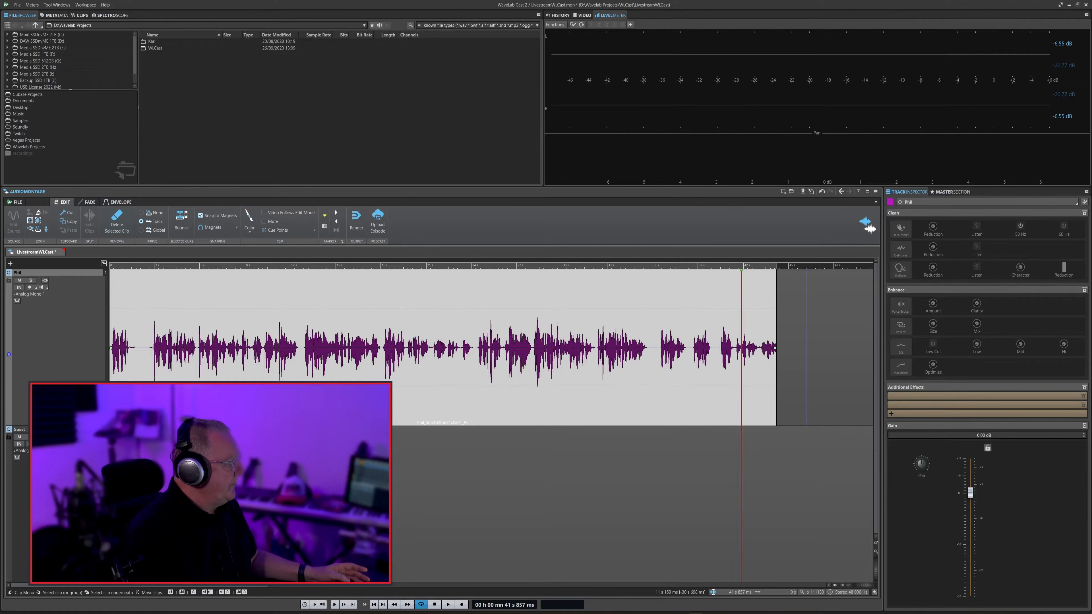
Open the bounced clip's source audio in the audio editor and play it from about 22.7 s.
{"action": "left_click", "coordinate": [282, 368]}
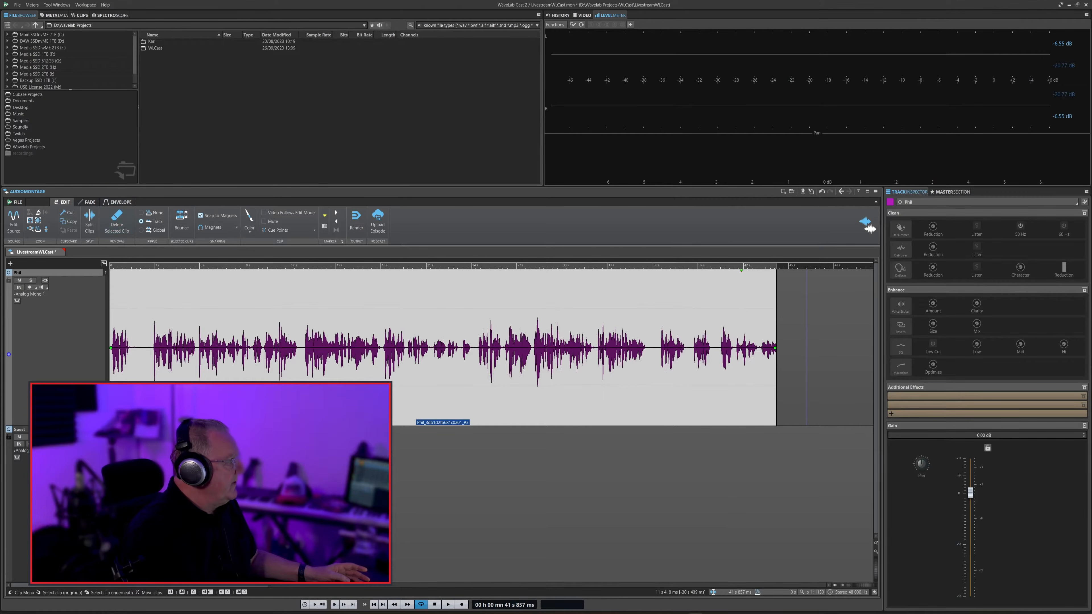
{"action": "left_click", "coordinate": [13, 222]}
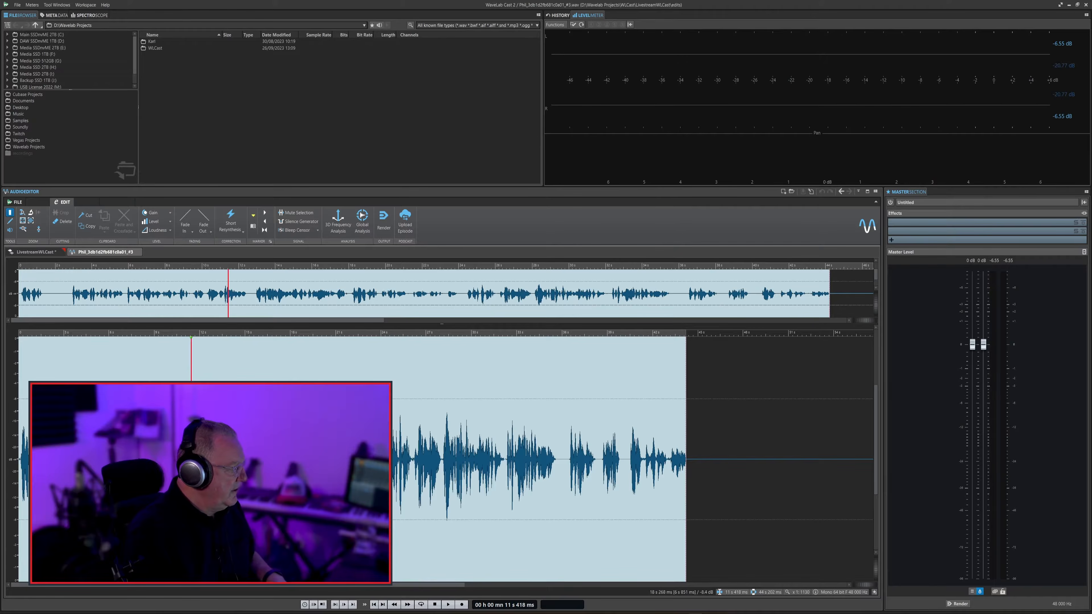
{"action": "left_click", "coordinate": [295, 415]}
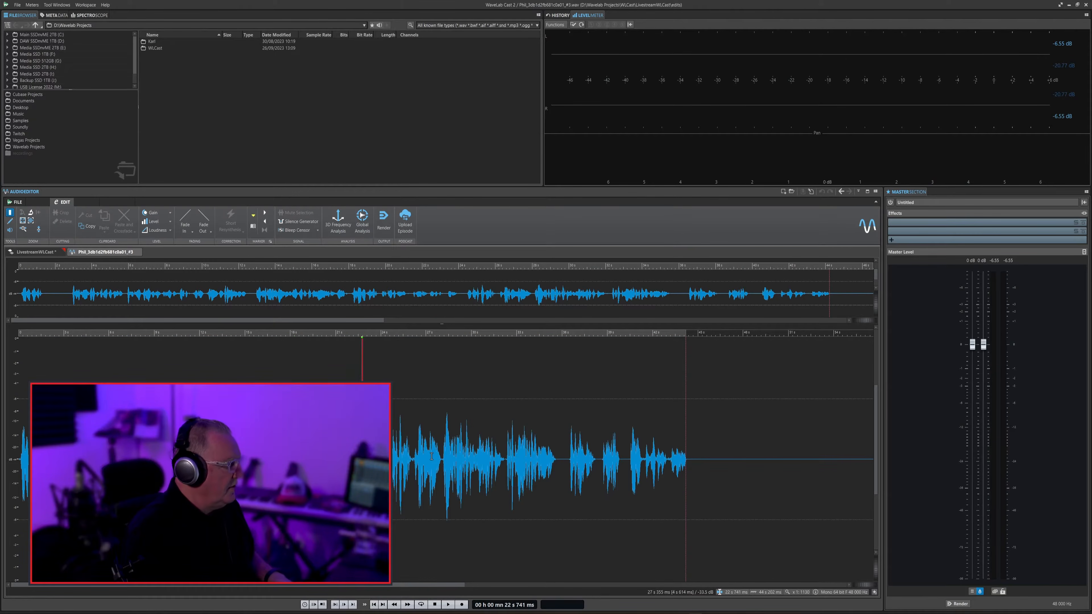
{"action": "key", "text": "space"}
Select the passage from about 23.35 s to 24.1 s and apply Bleep Censor at -6.02 dB with 20 ms crossfading.
{"action": "left_click_drag", "start_coordinate": [371, 462], "coordinate": [379, 462]}
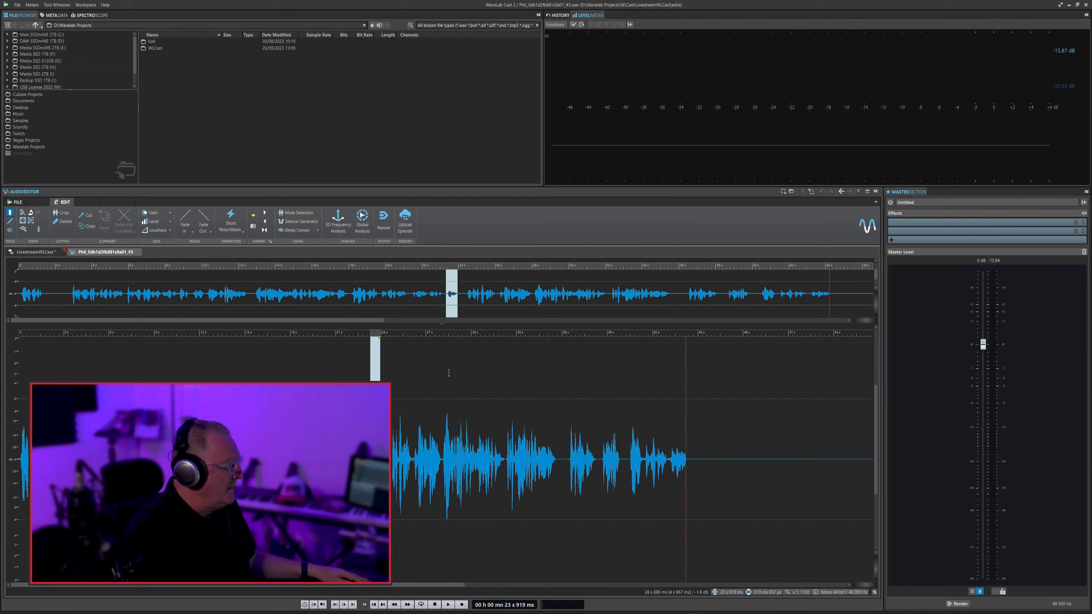
{"action": "left_click", "coordinate": [364, 399]}
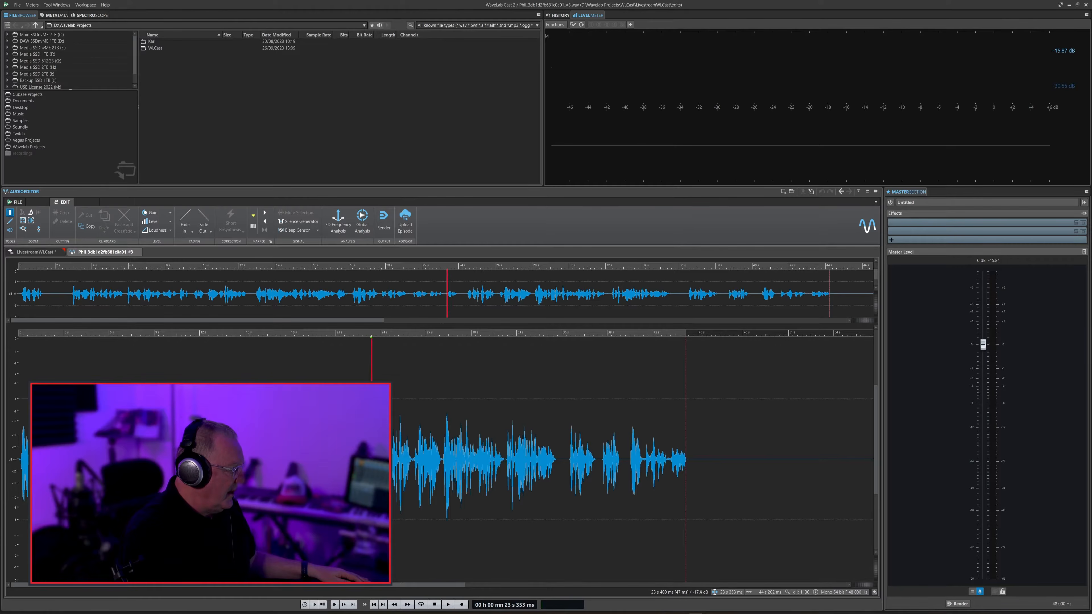
{"action": "left_click_drag", "start_coordinate": [372, 442], "coordinate": [383, 444]}
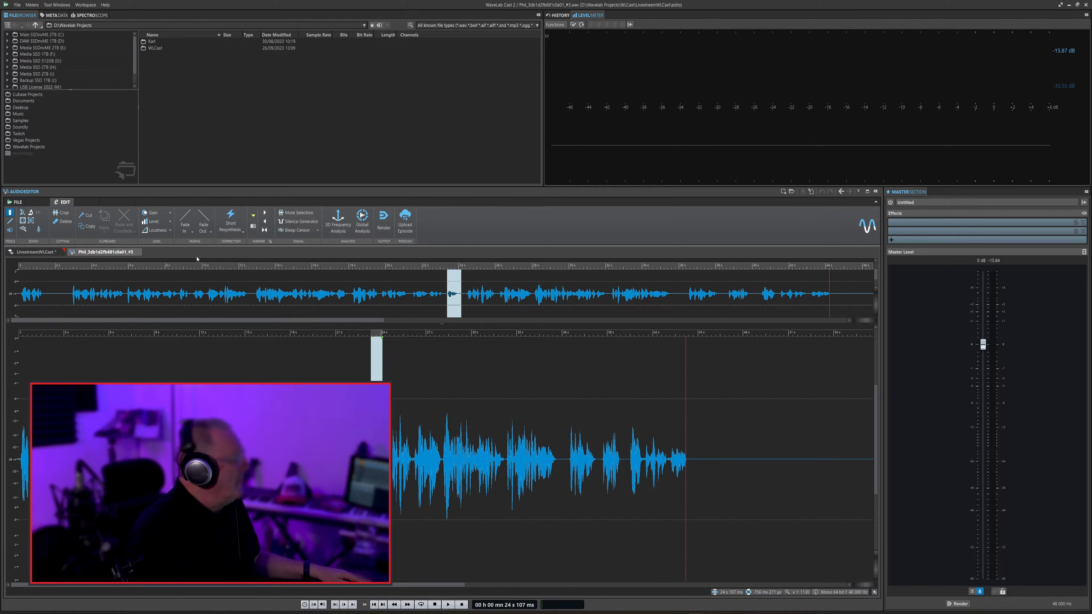
{"action": "left_click", "coordinate": [296, 231]}
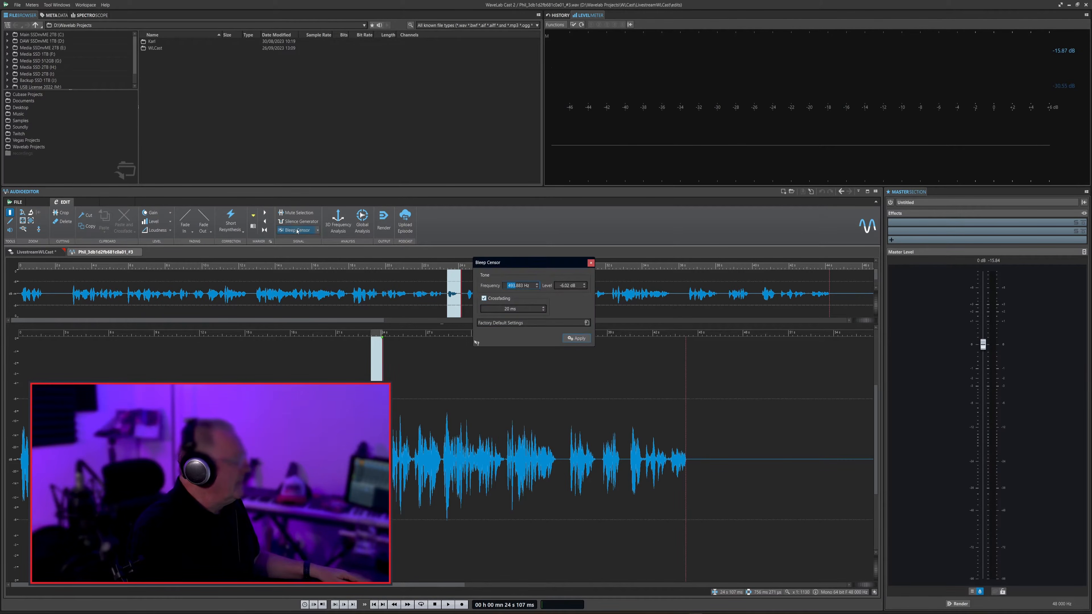
{"action": "left_click", "coordinate": [574, 339]}
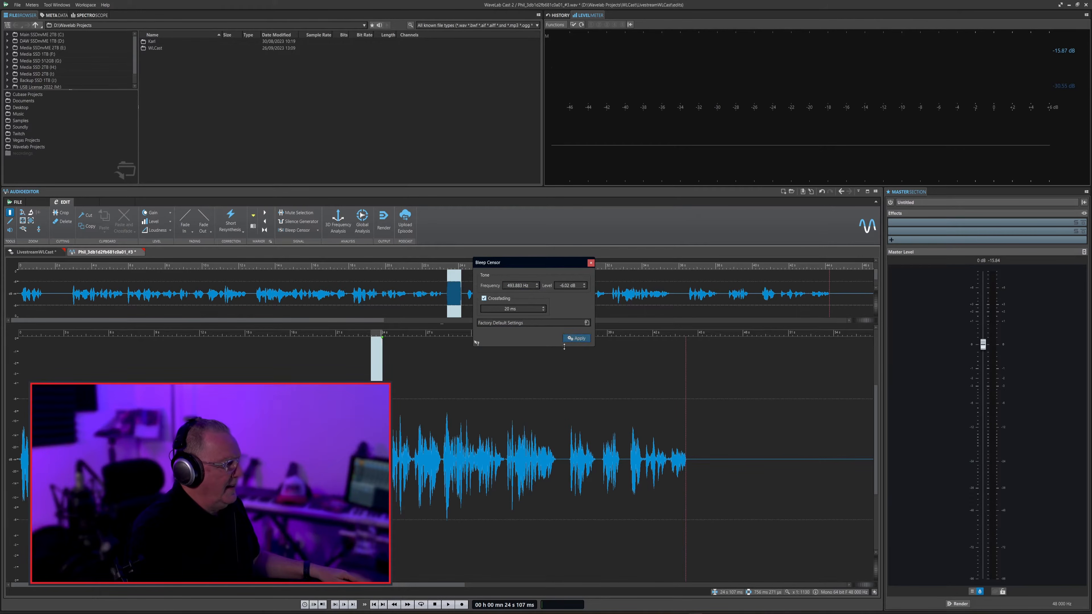
{"action": "left_click", "coordinate": [590, 264]}
Play across the bleep from about 21.1 s and undo the bleep.
{"action": "left_click", "coordinate": [337, 431]}
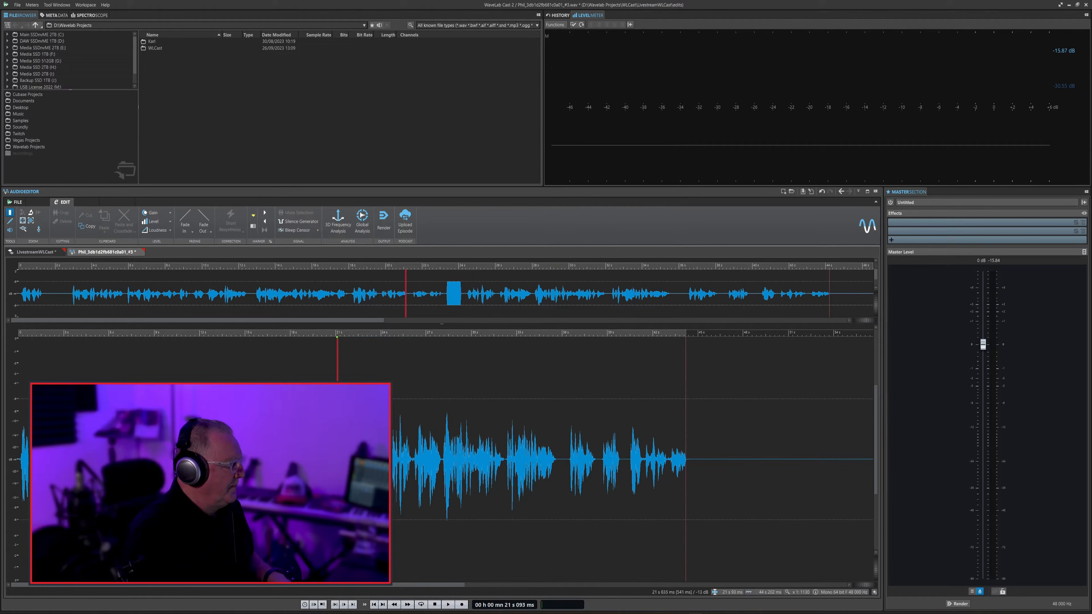
{"action": "key", "text": "space"}
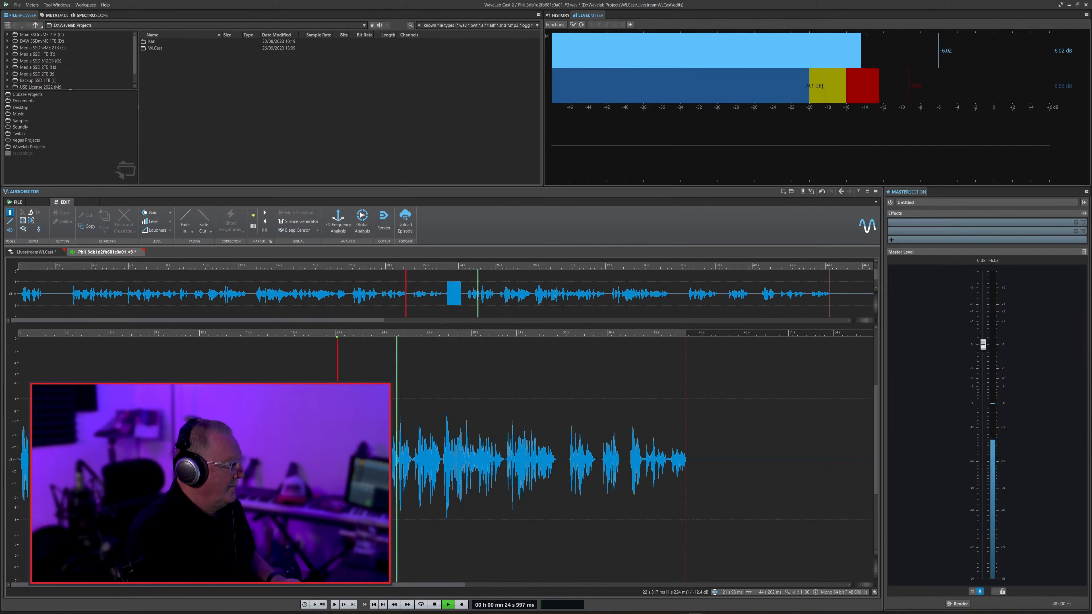
{"action": "key", "text": "space"}
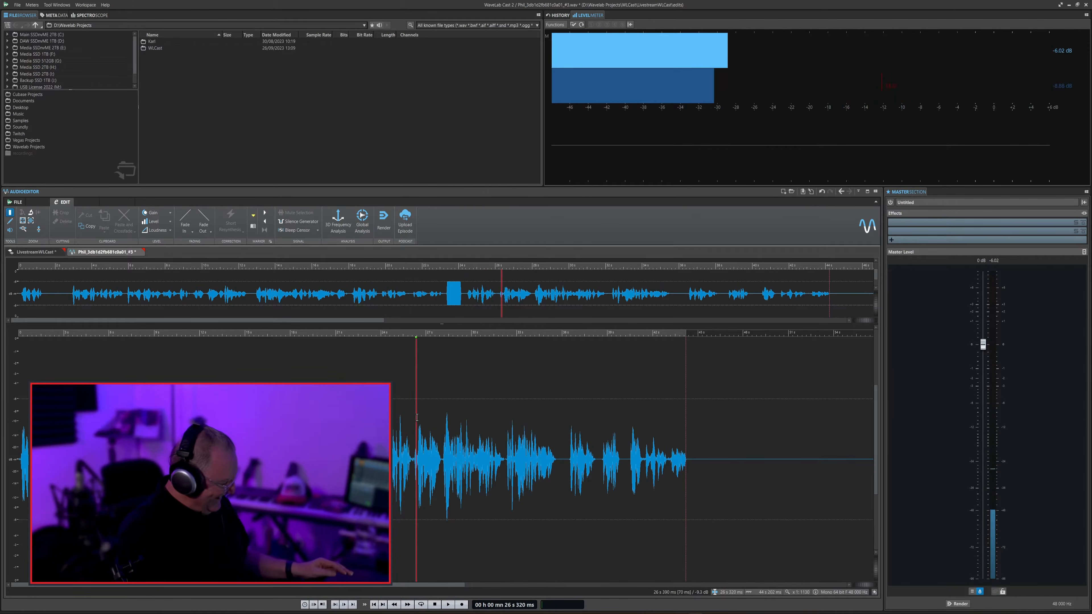
{"action": "key", "text": "ctrl+z"}
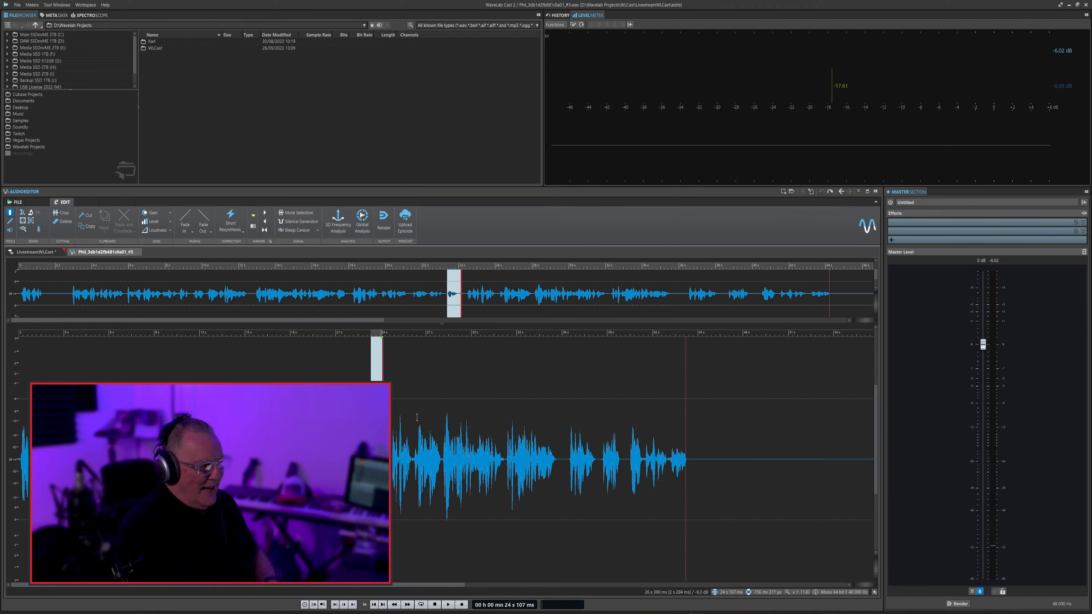
Select only the short sound from about 23.43 s to 23.63 s and apply Bleep Censor to it.
{"action": "left_click", "coordinate": [437, 399]}
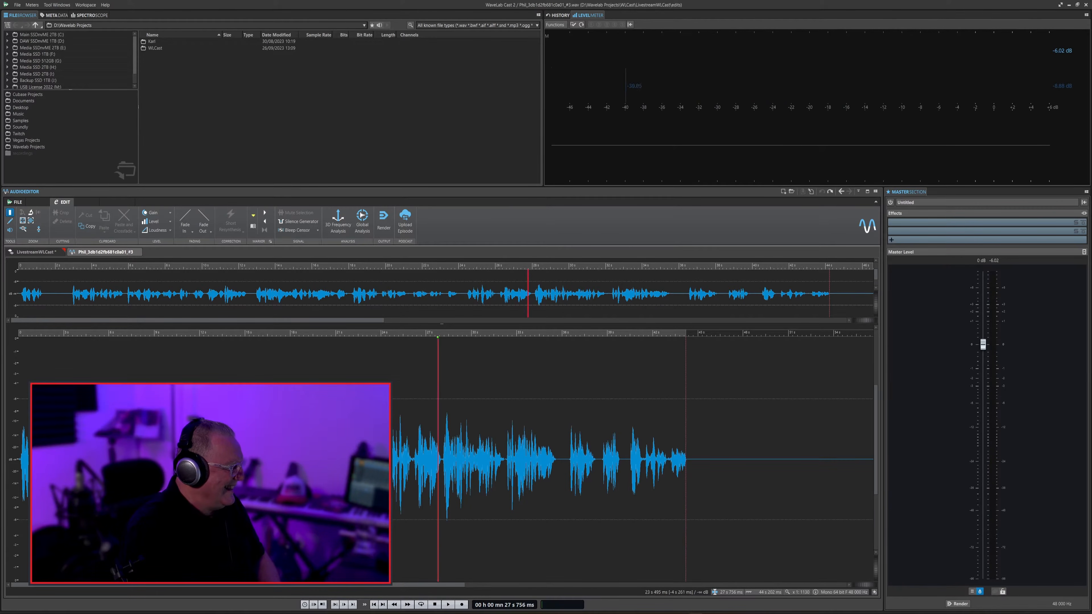
{"action": "left_click_drag", "start_coordinate": [376, 357], "coordinate": [373, 357]}
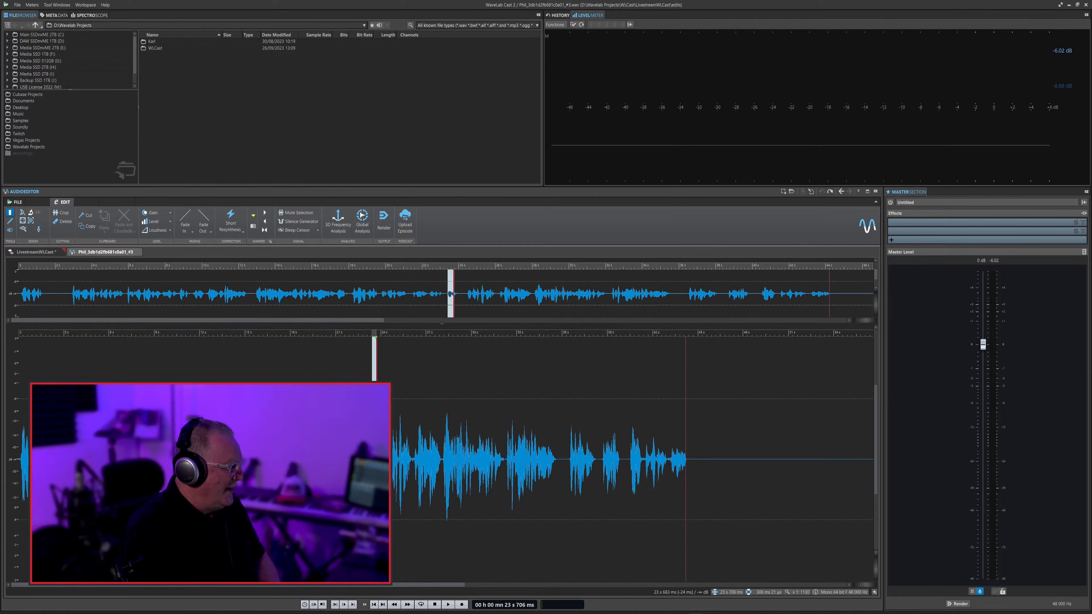
{"action": "left_click", "coordinate": [427, 383]}
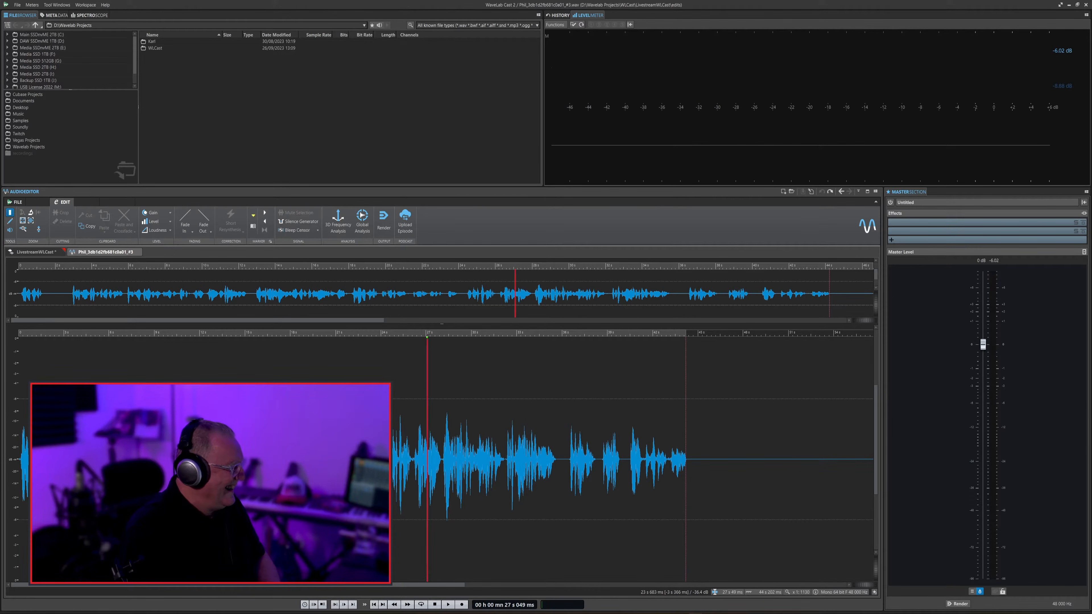
{"action": "left_click_drag", "start_coordinate": [371, 357], "coordinate": [377, 357]}
{"action": "scroll", "coordinate": [380, 357], "scroll_direction": "up", "scroll_amount": 5}
{"action": "scroll", "coordinate": [381, 357], "scroll_direction": "up", "scroll_amount": 3}
{"action": "left_click", "coordinate": [329, 413]}
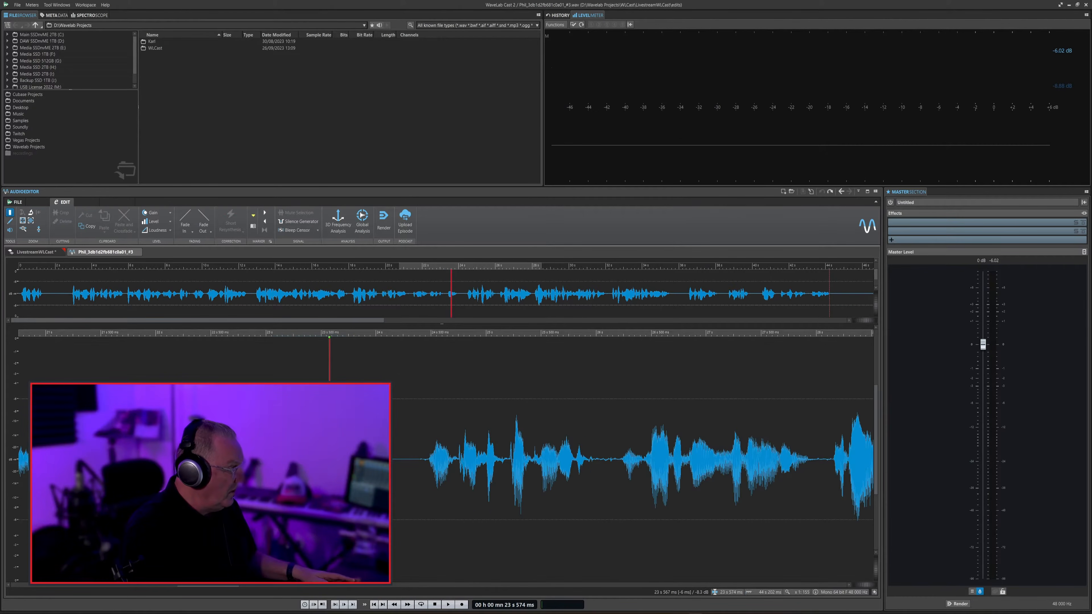
{"action": "left_click_drag", "start_coordinate": [313, 356], "coordinate": [334, 356]}
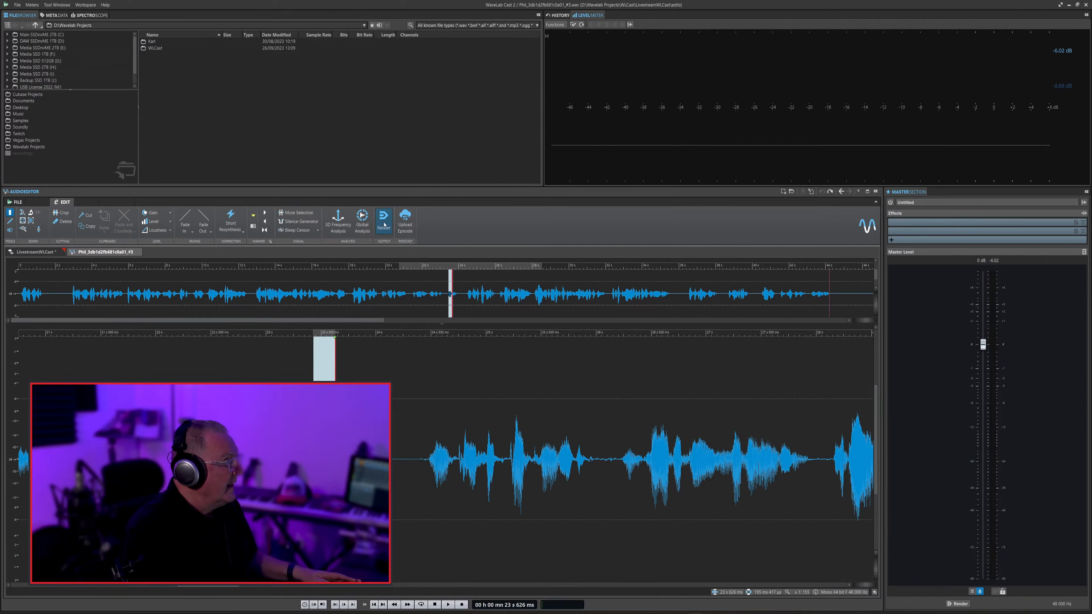
{"action": "left_click", "coordinate": [294, 230]}
{"action": "left_click", "coordinate": [576, 338]}
Play the shorter bleep from about 22.1 s, undo it and close the Bleep Censor settings.
{"action": "left_click", "coordinate": [247, 409]}
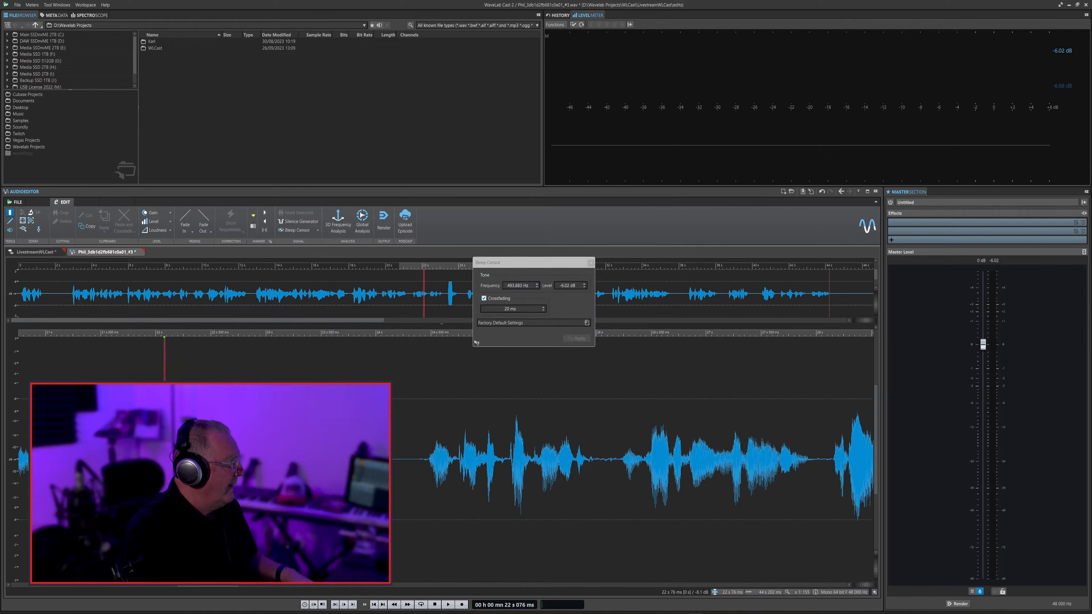
{"action": "key", "text": "space"}
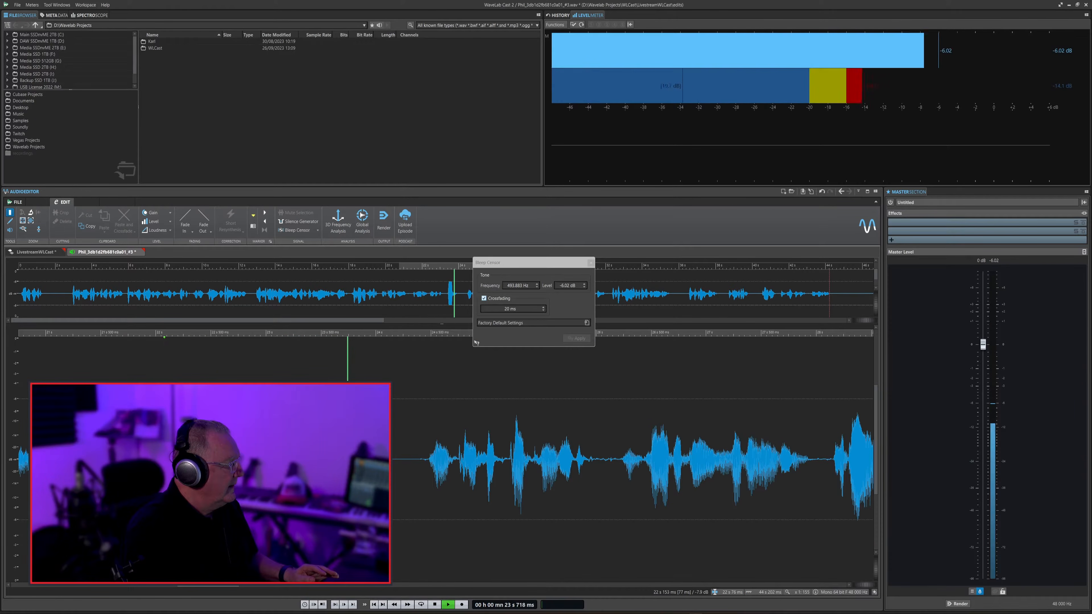
{"action": "key", "text": "space"}
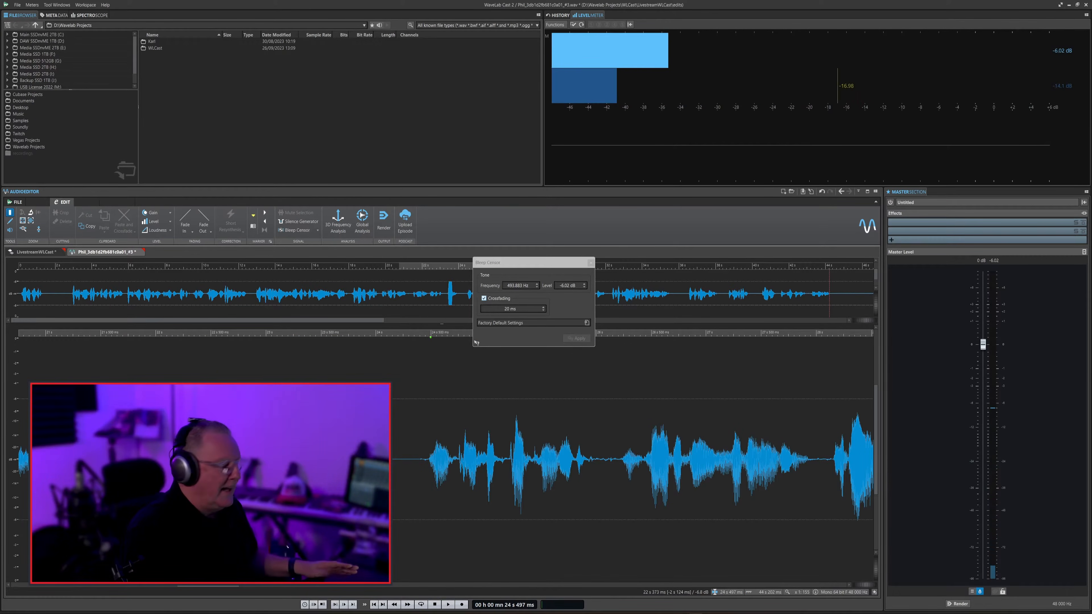
{"action": "key", "text": "ctrl+z"}
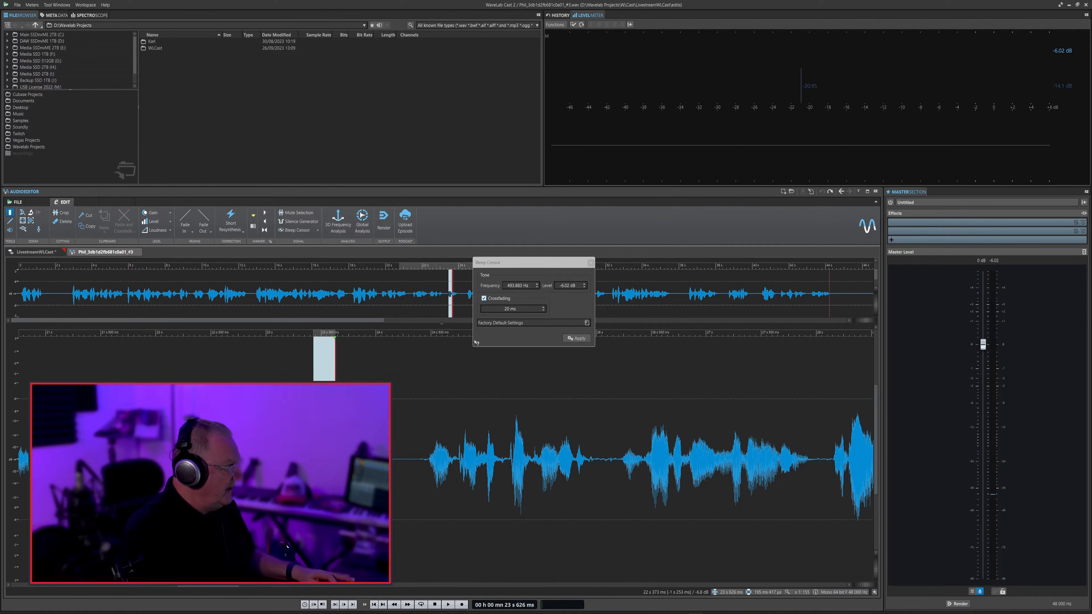
{"action": "left_click", "coordinate": [394, 372]}
{"action": "left_click", "coordinate": [590, 262]}
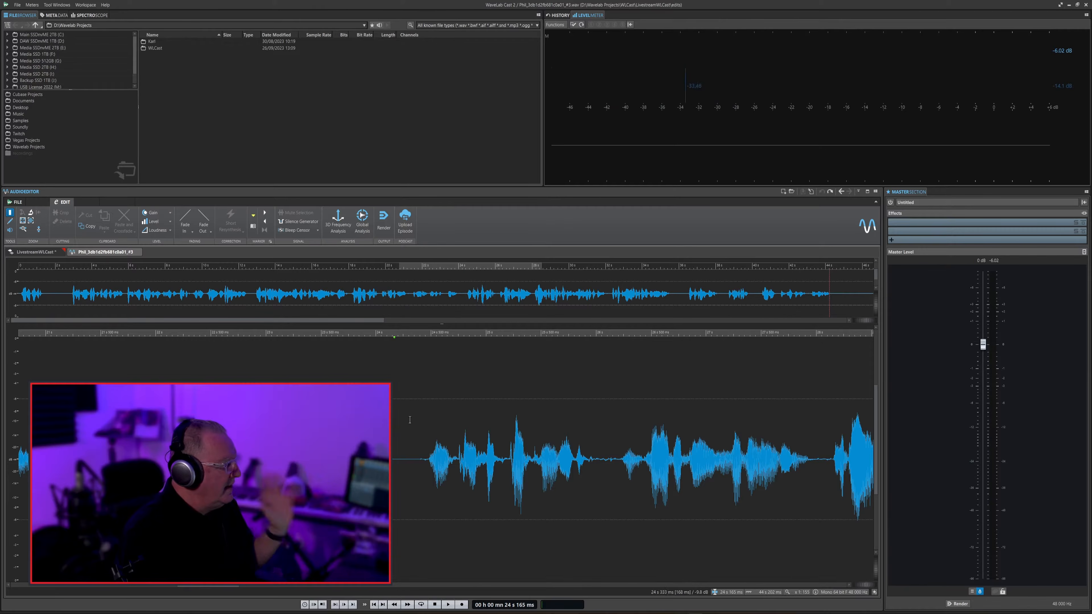
Play from about 21.5 s and mute the section from about 23.05 s to 23.39 s.
{"action": "left_click", "coordinate": [413, 297]}
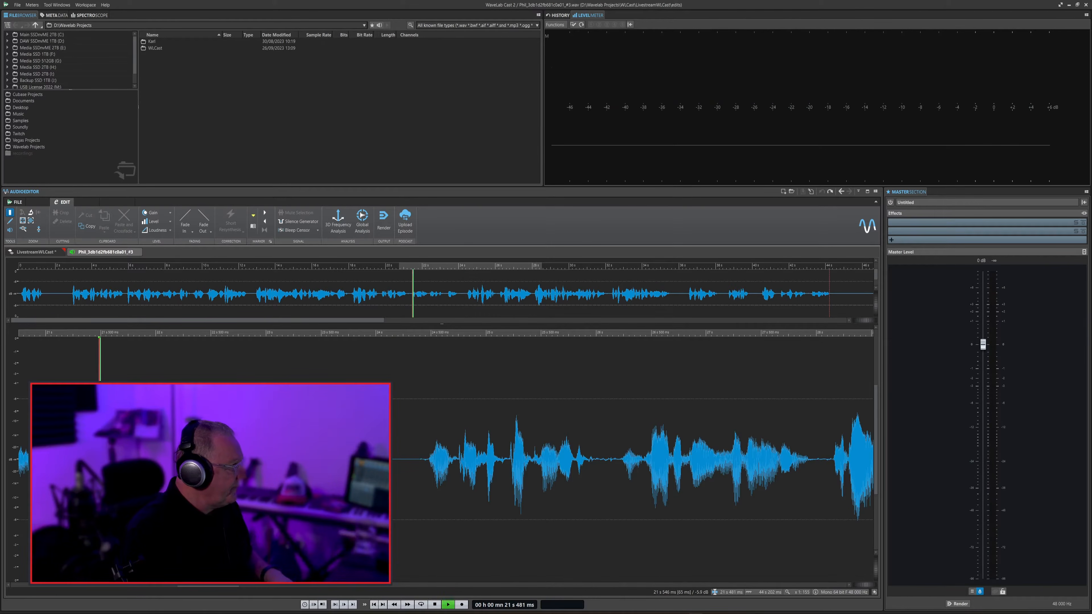
{"action": "key", "text": "space"}
{"action": "key", "text": "space"}
{"action": "left_click_drag", "start_coordinate": [272, 435], "coordinate": [308, 439]}
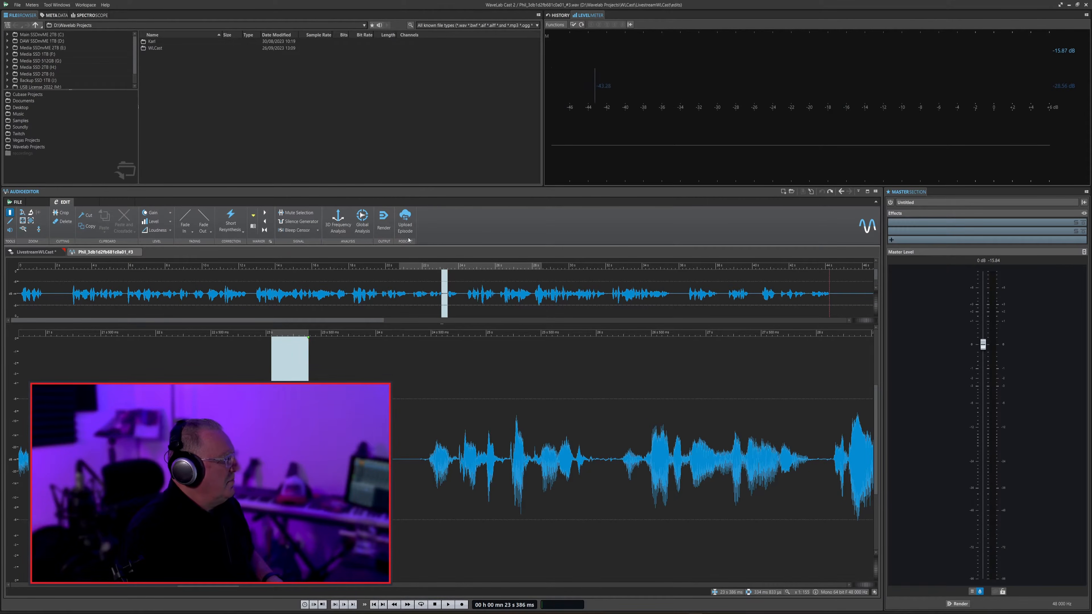
{"action": "left_click", "coordinate": [301, 215]}
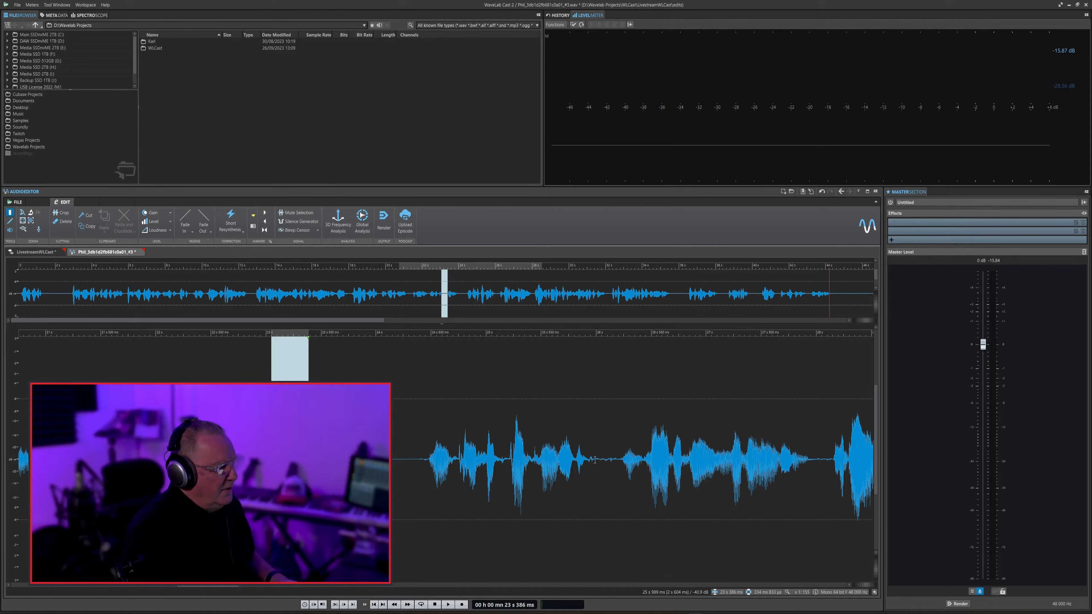
Play the following speech and mute the short pause around 26 s.
{"action": "left_click", "coordinate": [526, 463]}
{"action": "key", "text": "space"}
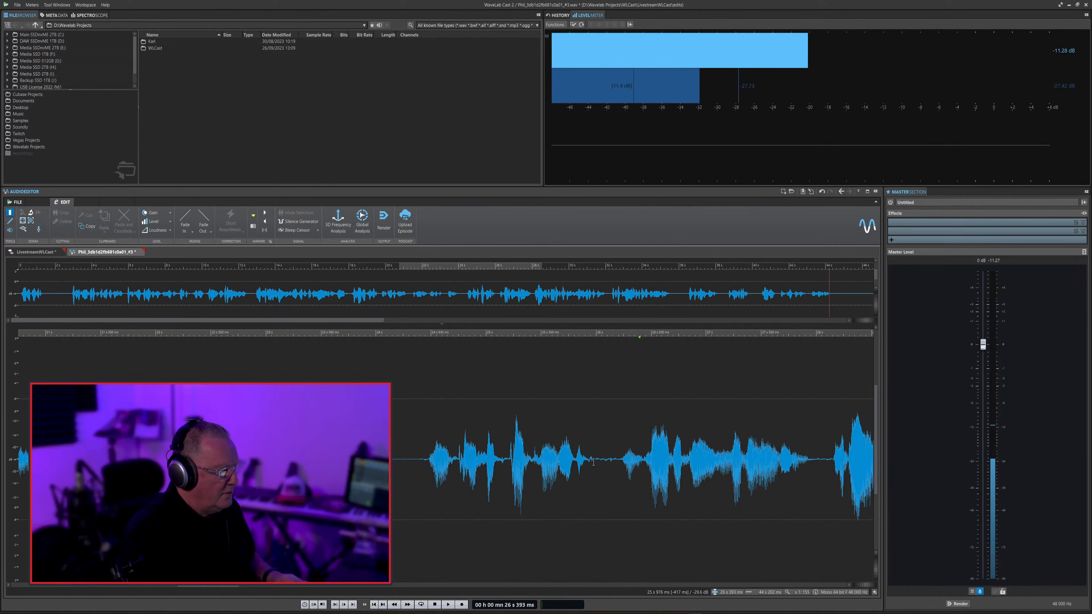
{"action": "left_click_drag", "start_coordinate": [593, 463], "coordinate": [616, 463]}
{"action": "left_click", "coordinate": [289, 213]}
{"action": "left_click", "coordinate": [425, 429]}
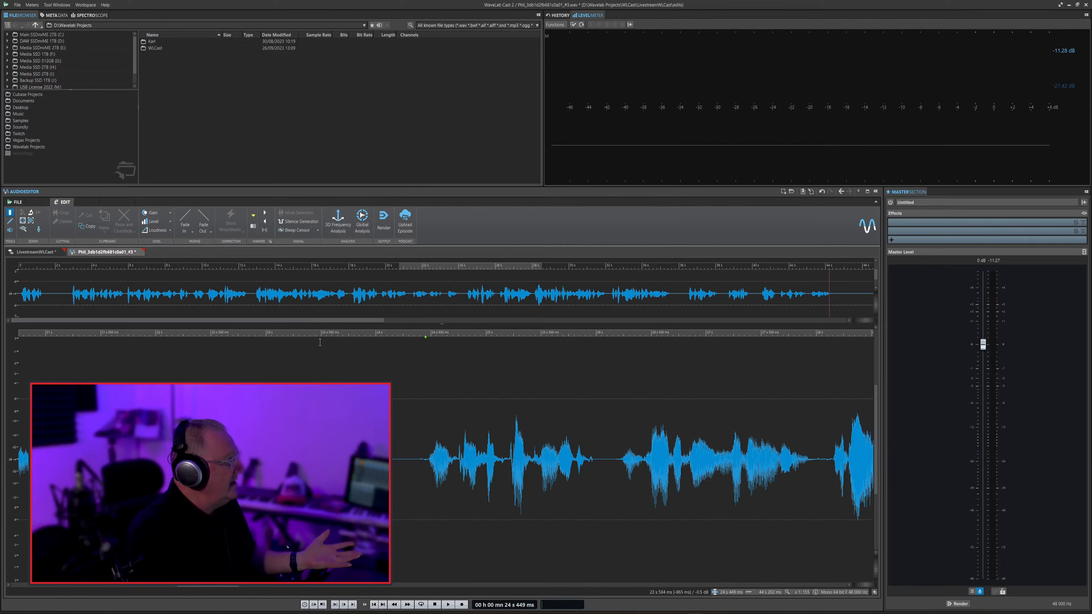
Select the gap from about 24.06 s to 24.34 s, clear that selection and play from about 21.1 s.
{"action": "left_click_drag", "start_coordinate": [383, 451], "coordinate": [414, 450]}
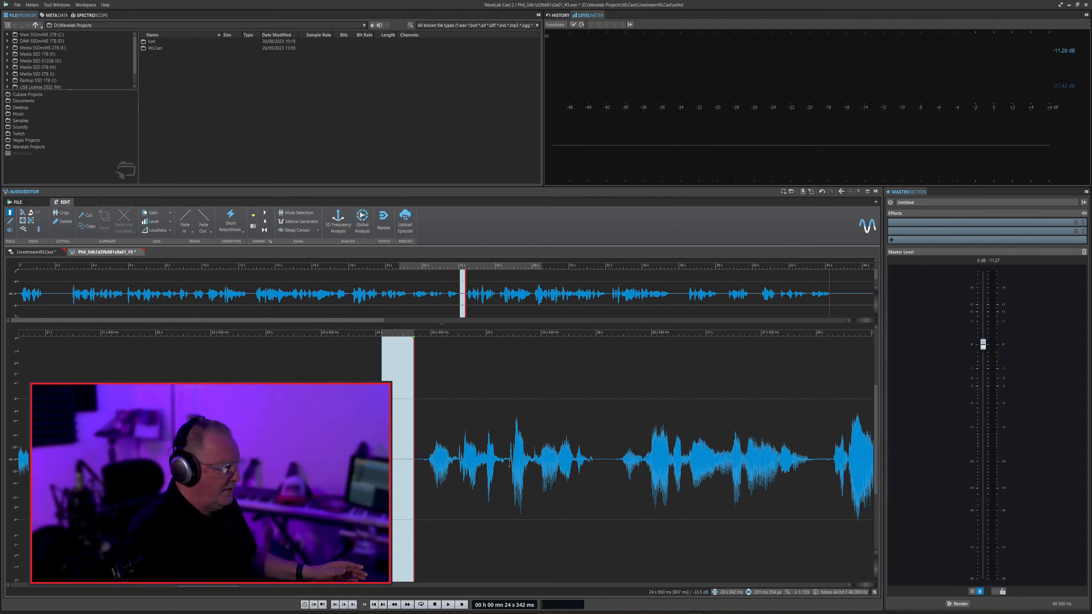
{"action": "left_click", "coordinate": [58, 450]}
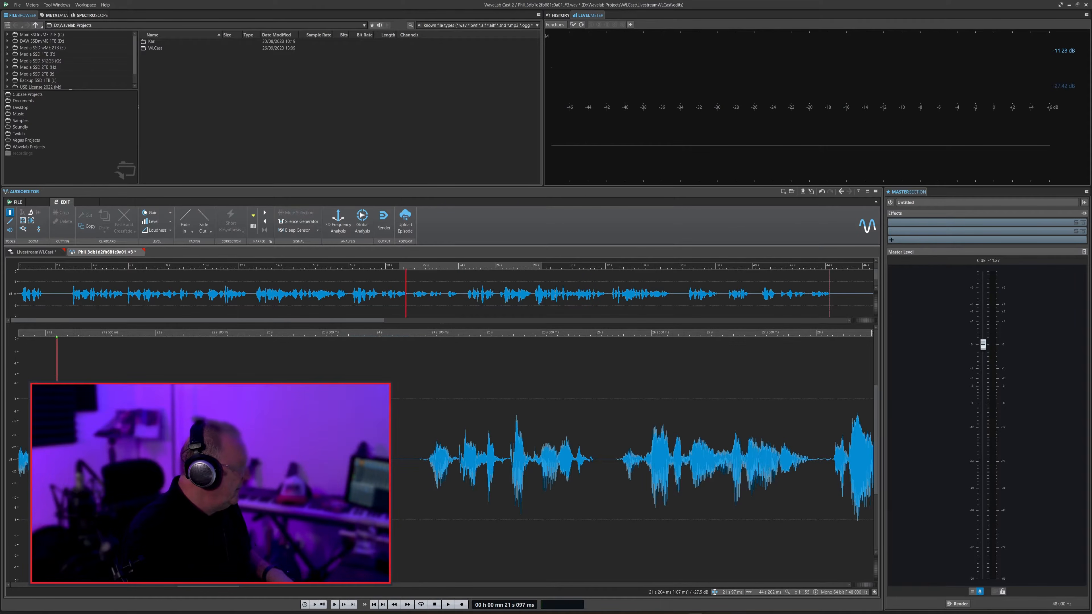
{"action": "key", "text": "space"}
With about 21.17 s to 21.45 s selected, try inserting 1 s of generated silence at the cursor, undo it and close the Silence Generator.
{"action": "left_click_drag", "start_coordinate": [64, 450], "coordinate": [95, 451]}
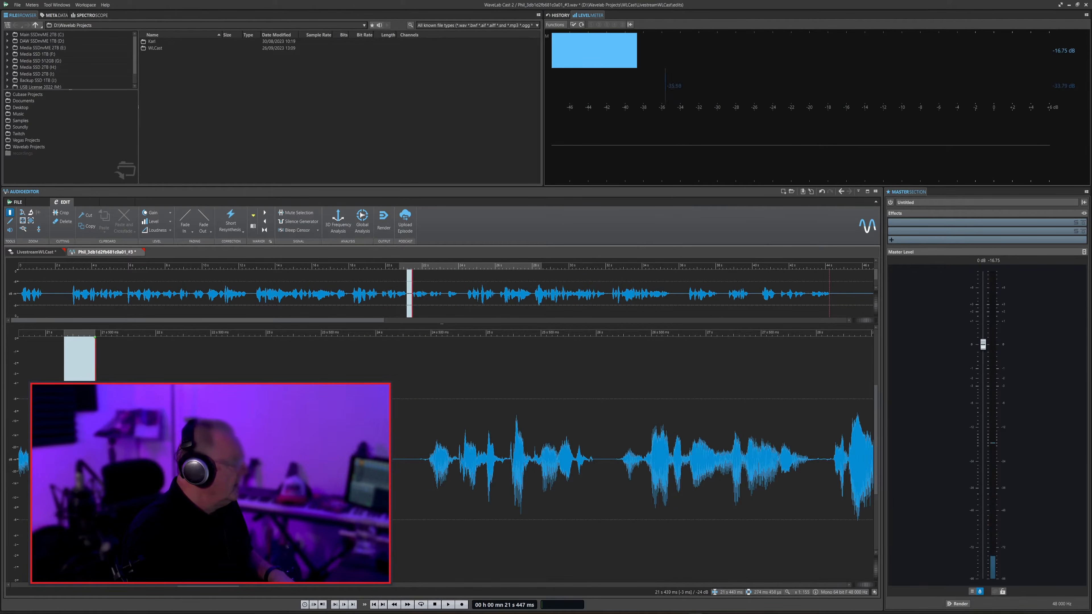
{"action": "left_click", "coordinate": [302, 223]}
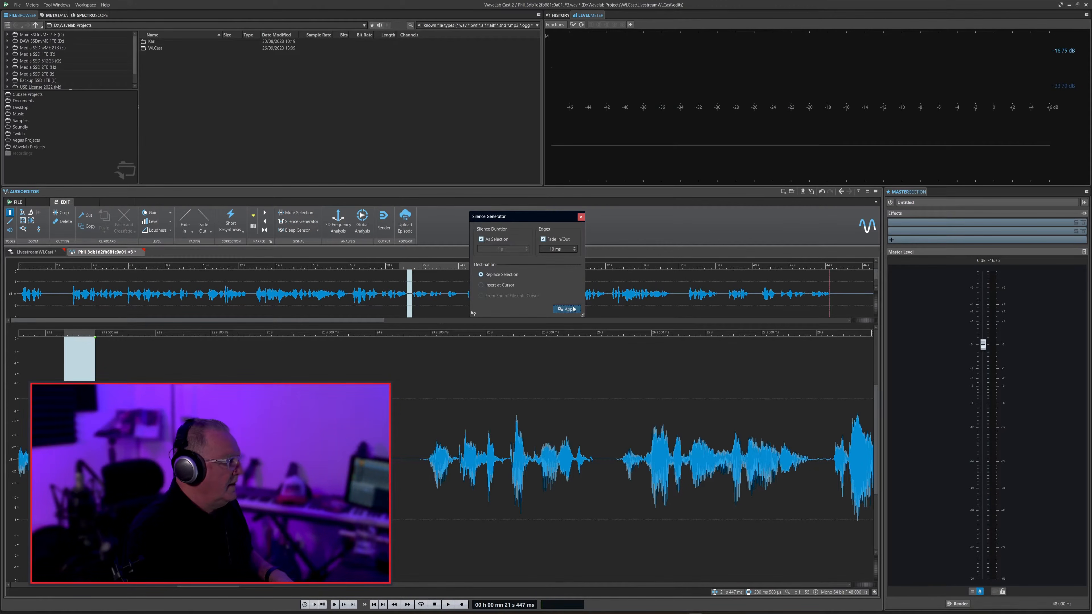
{"action": "left_click", "coordinate": [481, 240]}
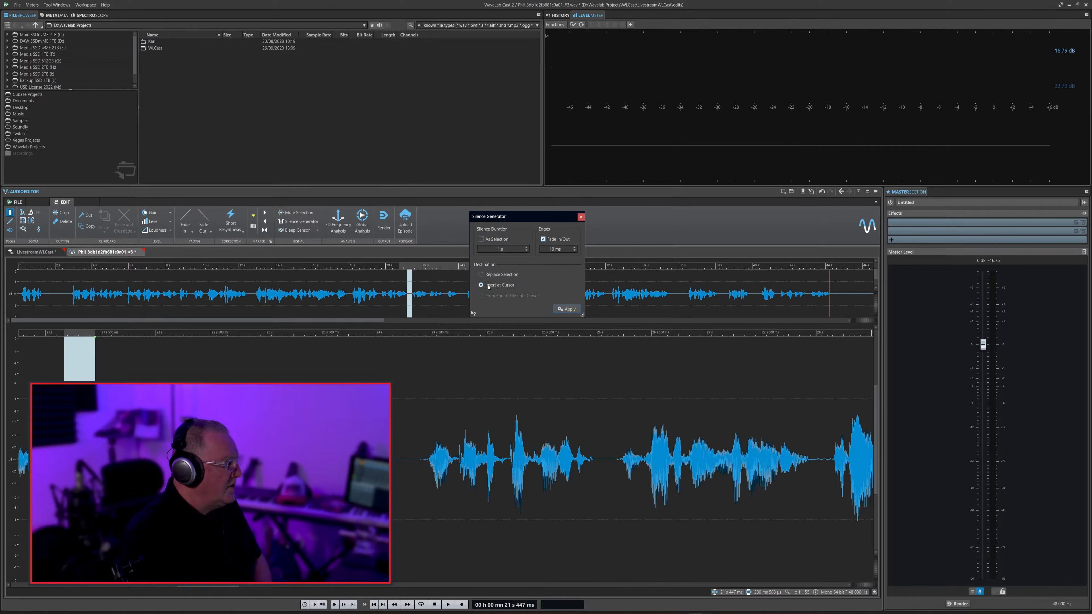
{"action": "left_click", "coordinate": [567, 310]}
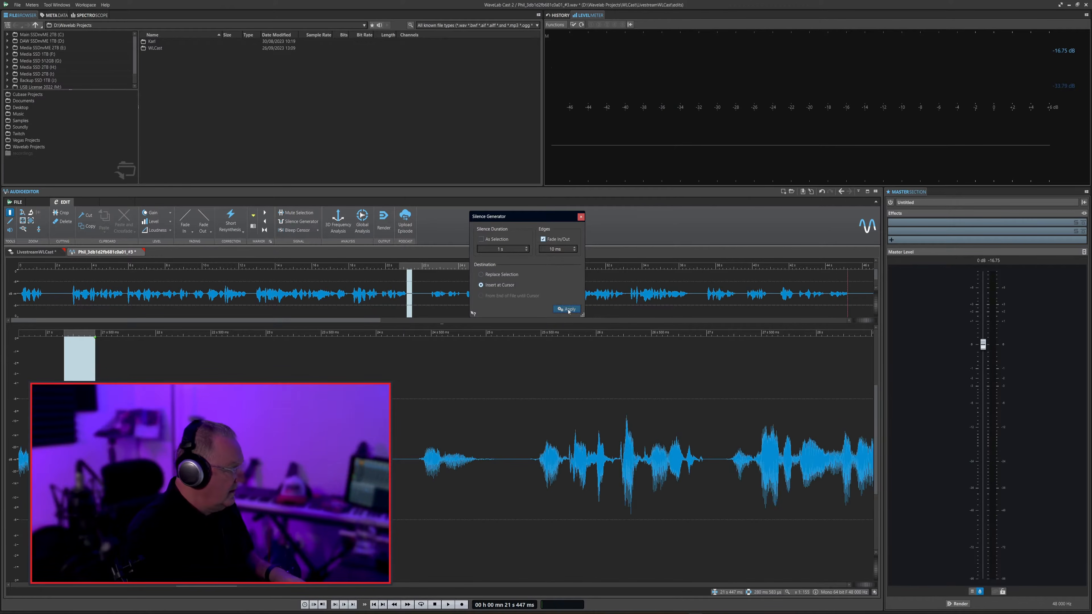
{"action": "key", "text": "ctrl+z"}
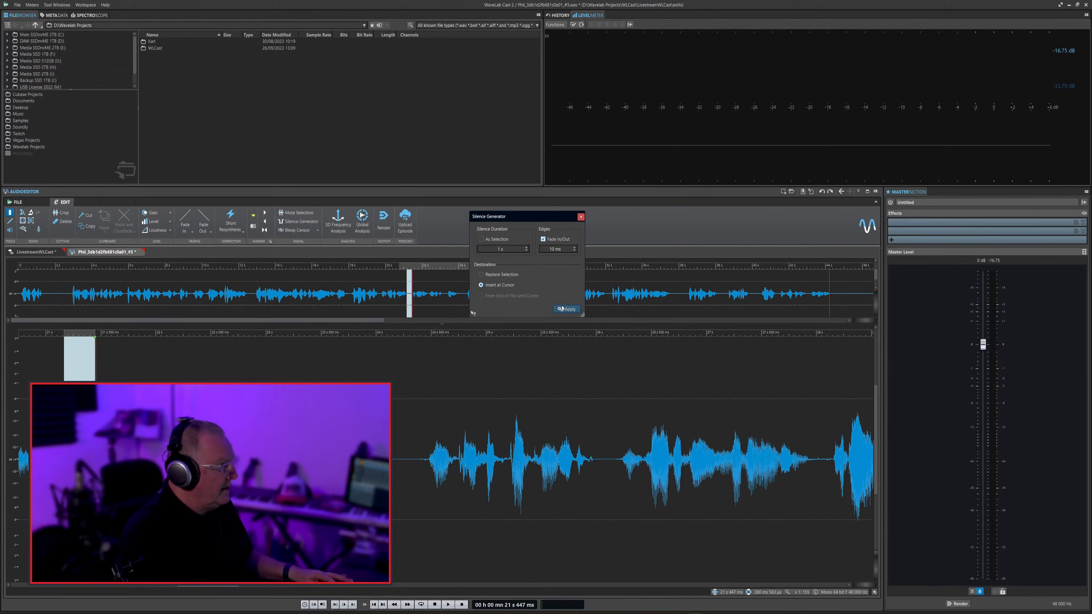
{"action": "left_click", "coordinate": [580, 217]}
Clear the selection and close the bounced audio file, saving its changes.
{"action": "left_click", "coordinate": [327, 364]}
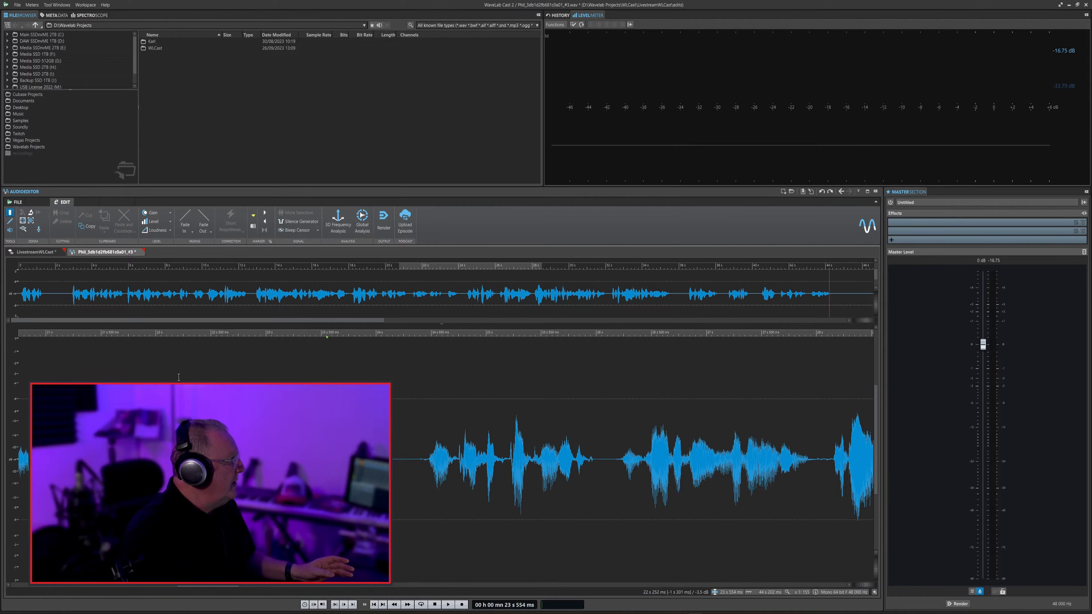
{"action": "left_click", "coordinate": [140, 252]}
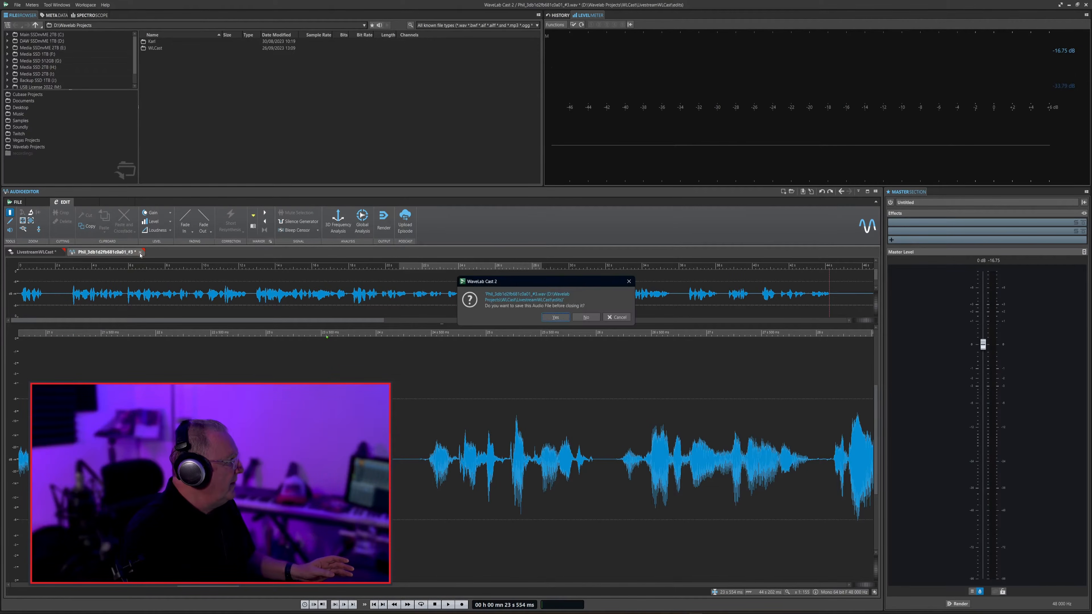
{"action": "left_click", "coordinate": [555, 318]}
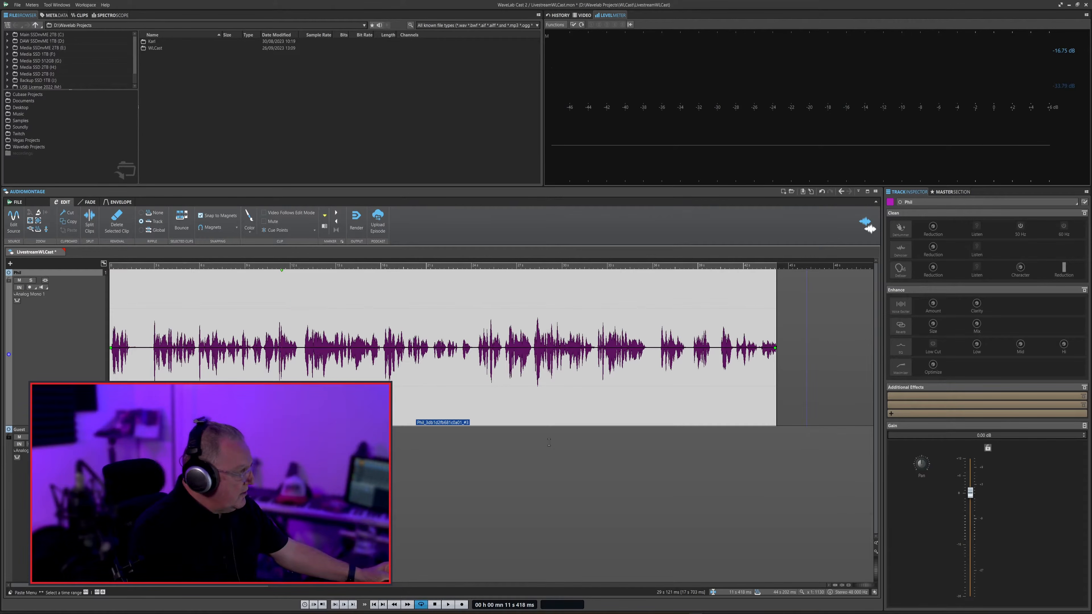
Place markers in the montage at about 12.7 s, 24.6 s and 36.2 s and show the marker list.
{"action": "left_click", "coordinate": [148, 268]}
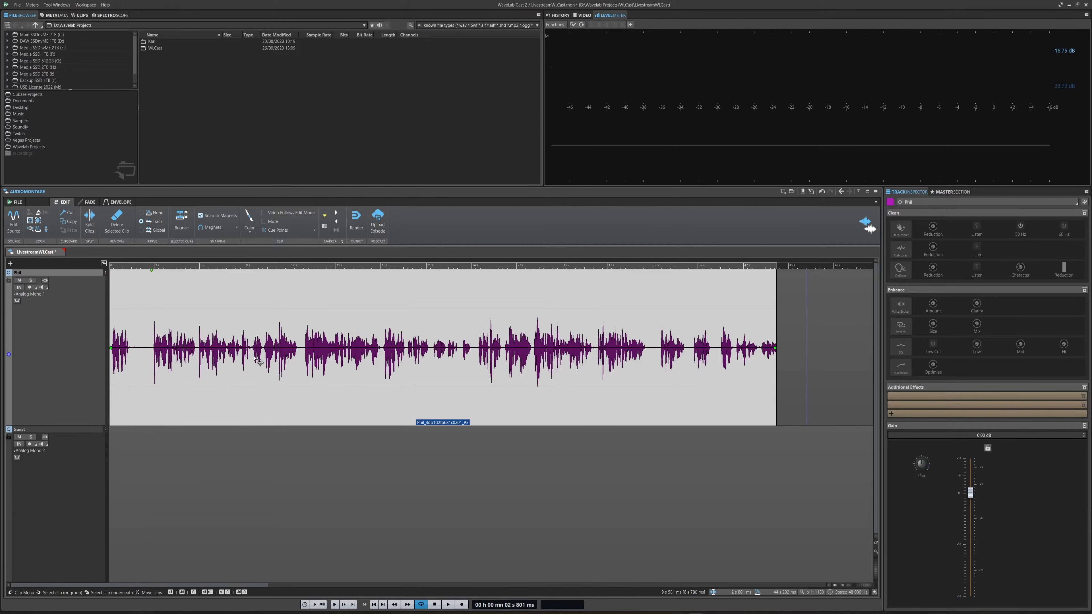
{"action": "left_click", "coordinate": [271, 310]}
{"action": "left_click", "coordinate": [302, 325]}
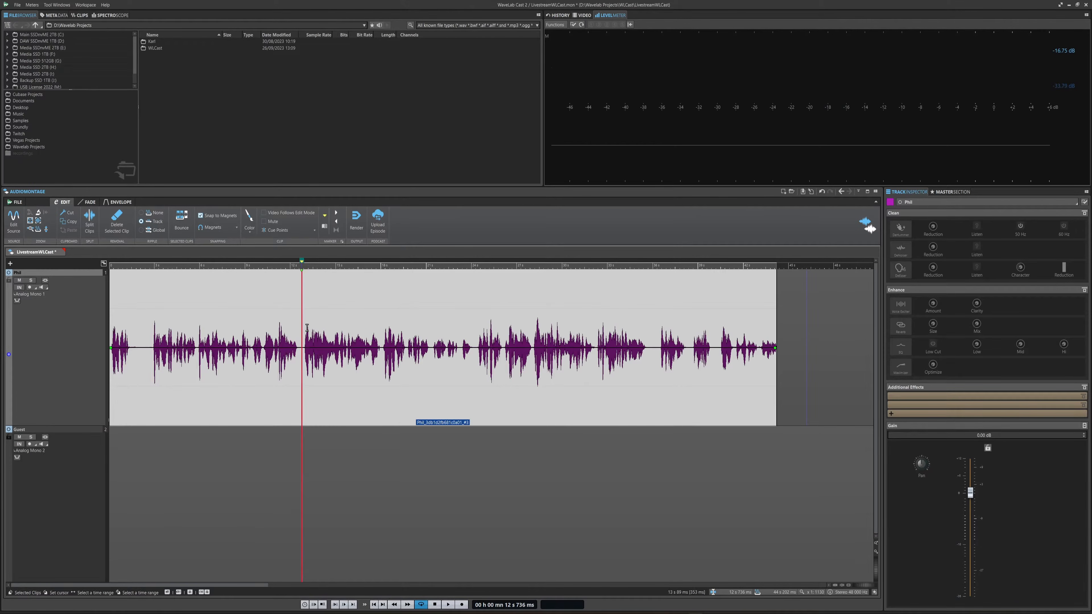
{"action": "left_click", "coordinate": [480, 327]}
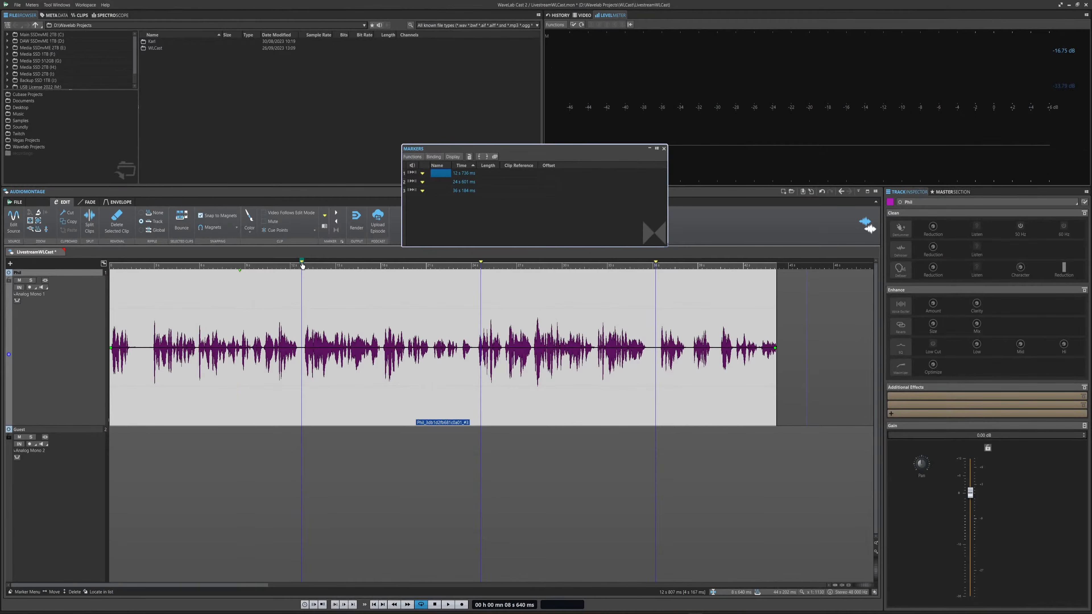
Audition the montage from the first marker, then from the second marker.
{"action": "left_click", "coordinate": [303, 265]}
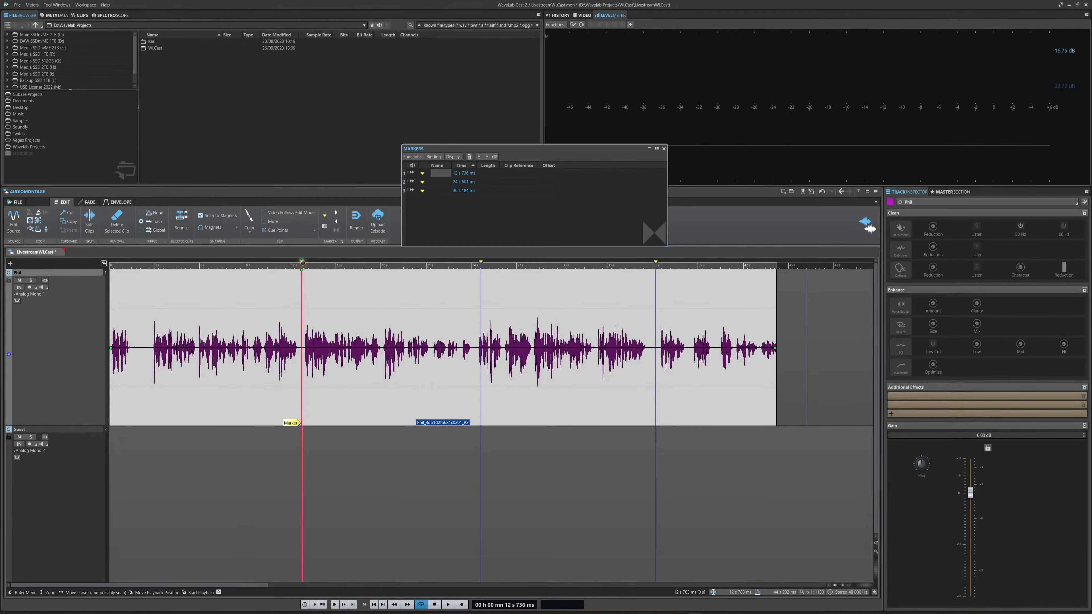
{"action": "left_click", "coordinate": [412, 174]}
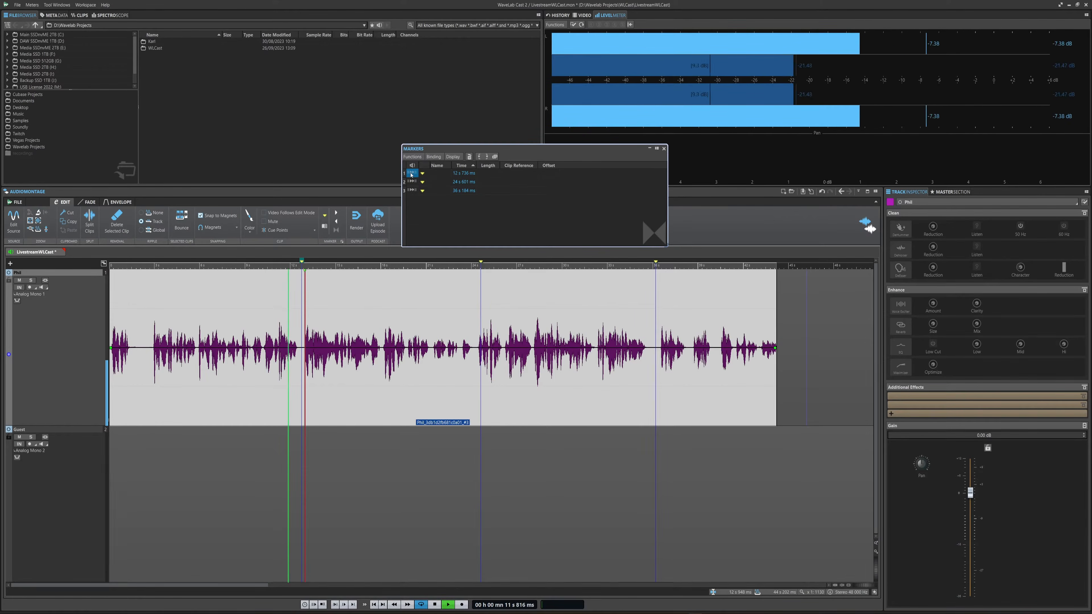
{"action": "key", "text": "space"}
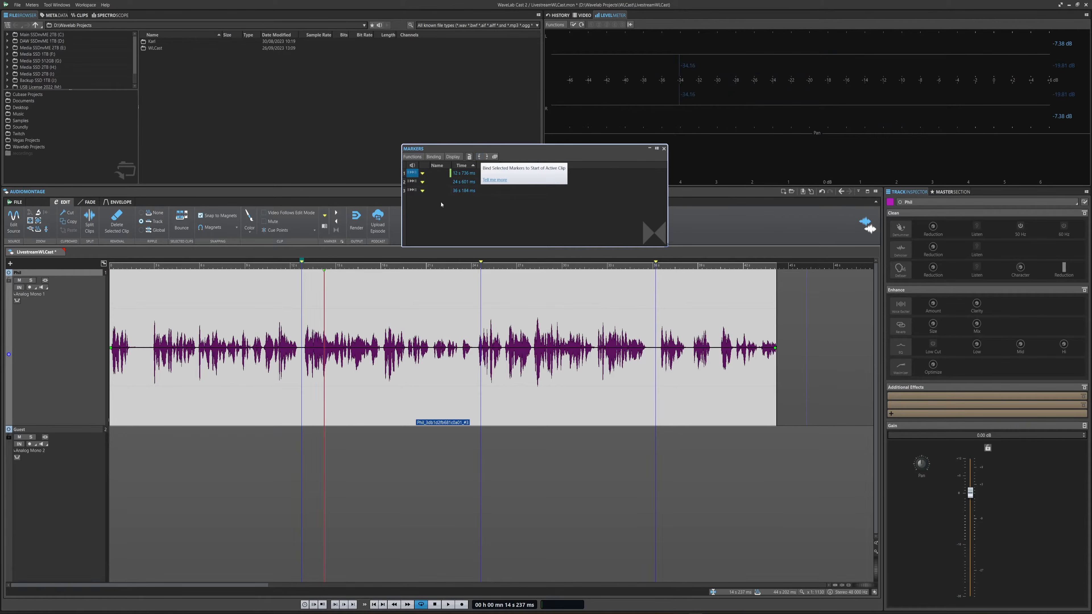
{"action": "left_click", "coordinate": [452, 214]}
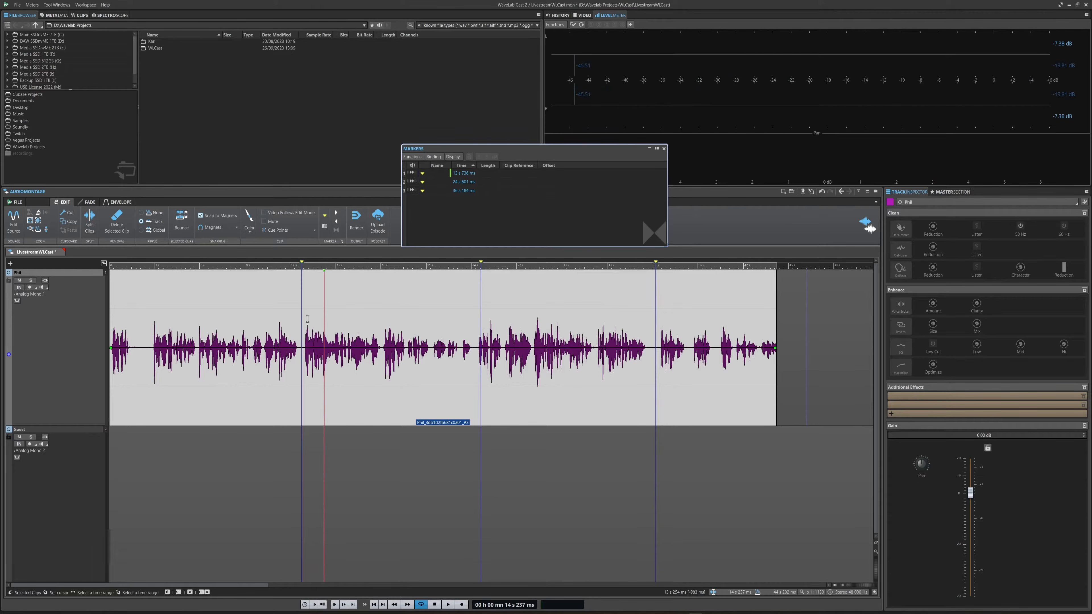
{"action": "left_click", "coordinate": [412, 173]}
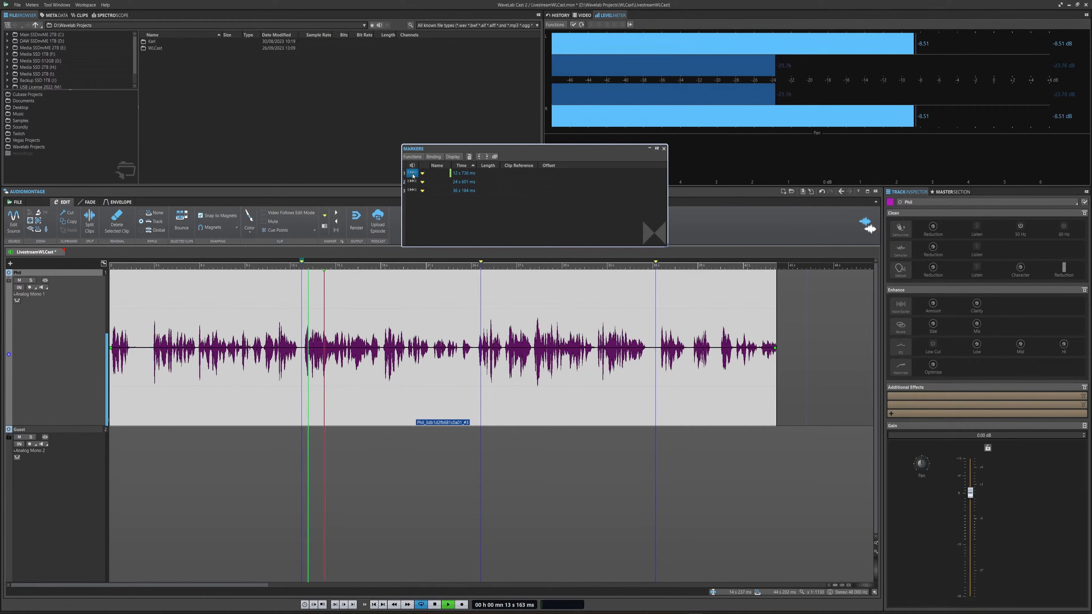
{"action": "left_click", "coordinate": [413, 181]}
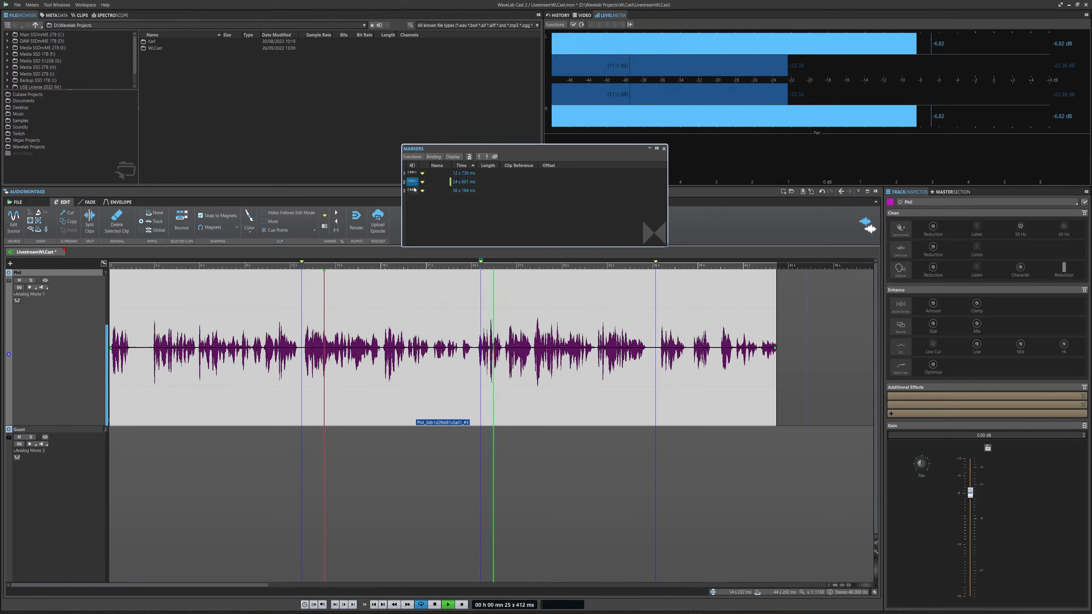
Move the second marker to about 25.2 s, then play from the third marker and stop.
{"action": "left_click_drag", "start_coordinate": [481, 261], "coordinate": [490, 261]}
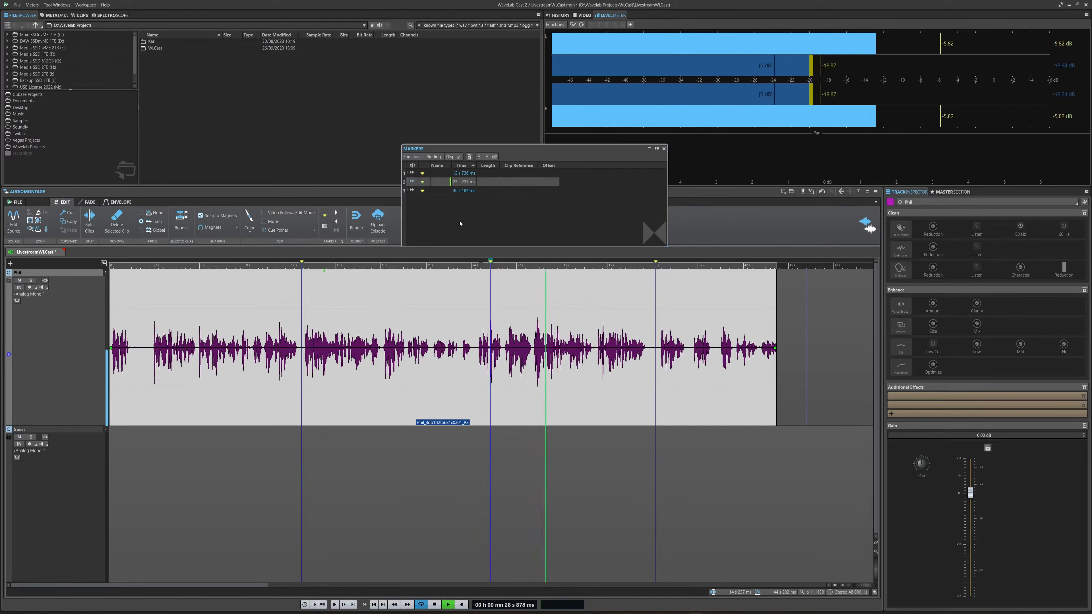
{"action": "left_click", "coordinate": [412, 192]}
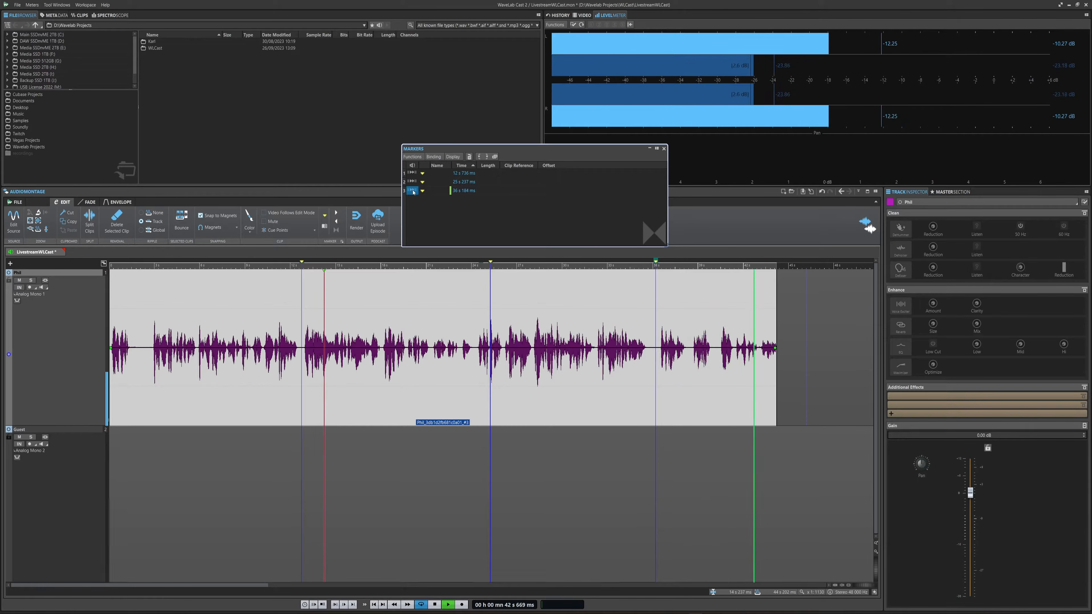
{"action": "key", "text": "space"}
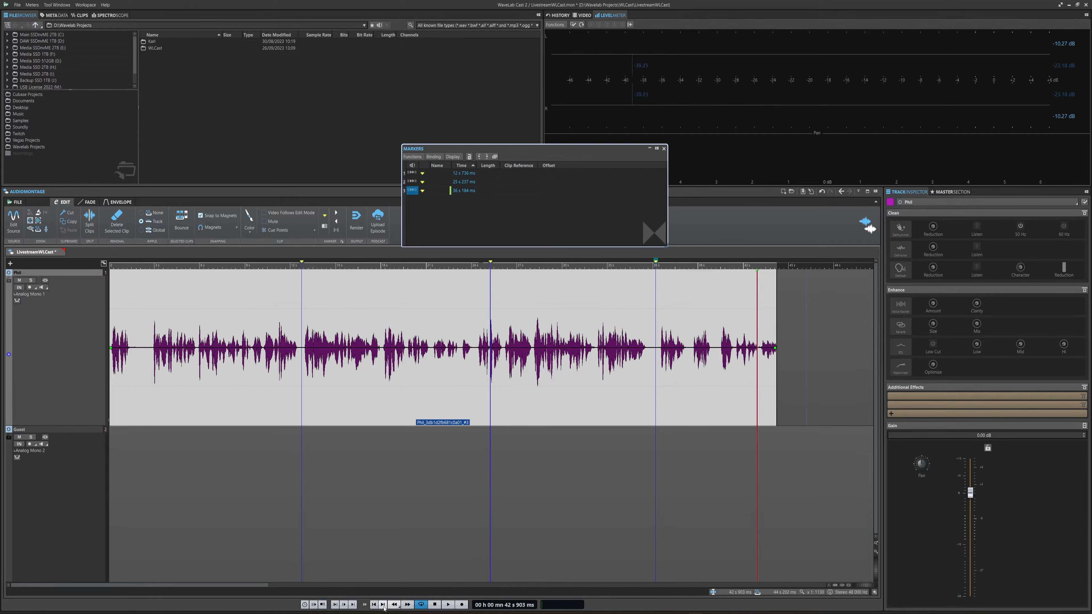
Play the montage and jump playback forward from marker to marker.
{"action": "left_click", "coordinate": [375, 604]}
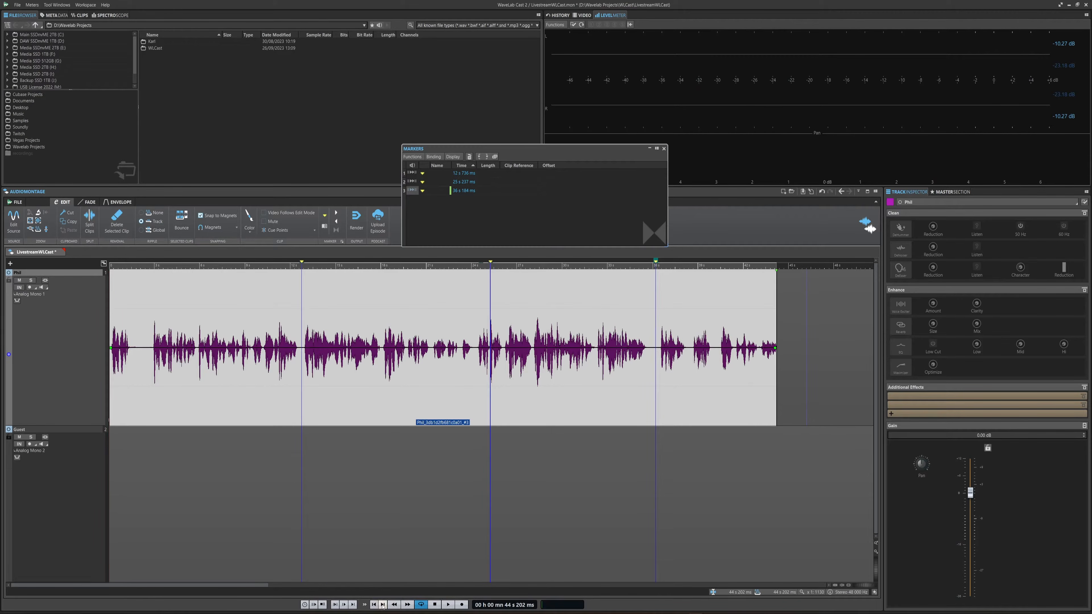
{"action": "left_click", "coordinate": [448, 604]}
{"action": "left_click", "coordinate": [407, 604]}
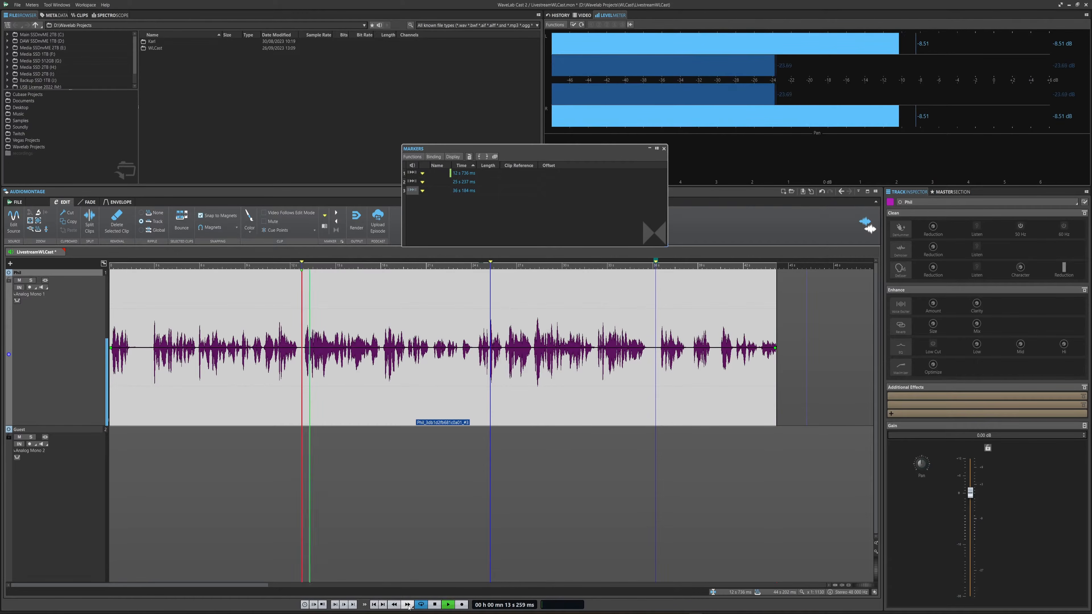
{"action": "left_click", "coordinate": [407, 605]}
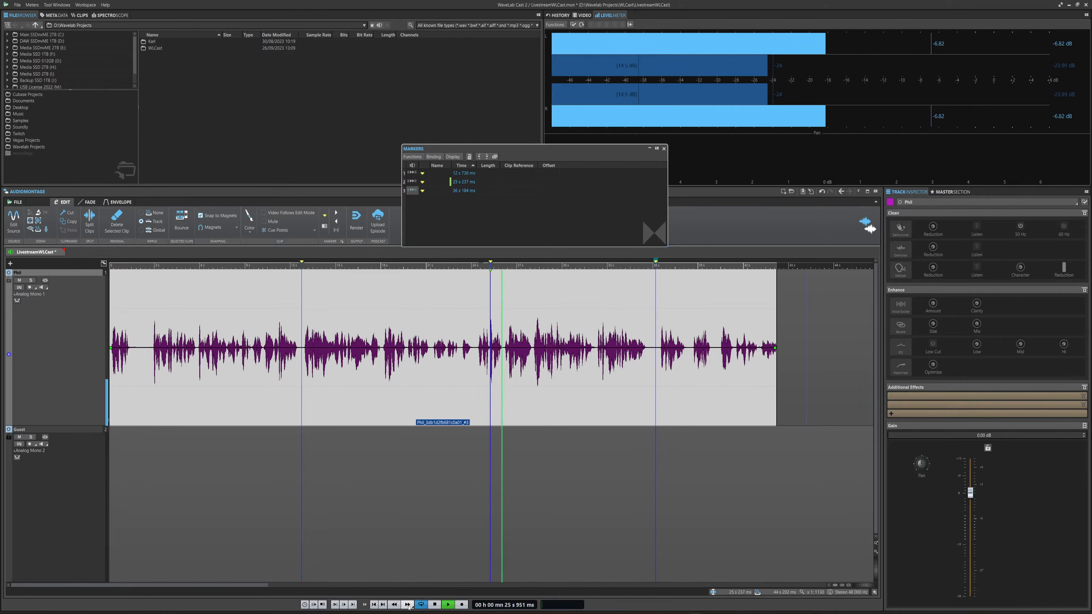
{"action": "left_click", "coordinate": [407, 604]}
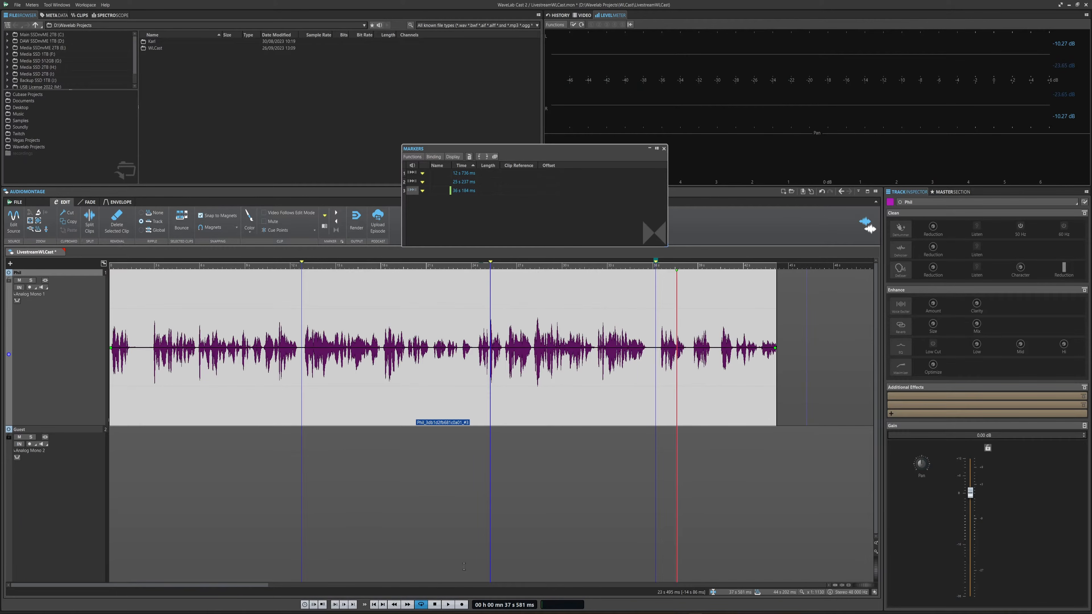
Reselect the bounced clip, show the Master Section and play from about 17.9 s to check the master levels.
{"action": "left_click", "coordinate": [490, 477]}
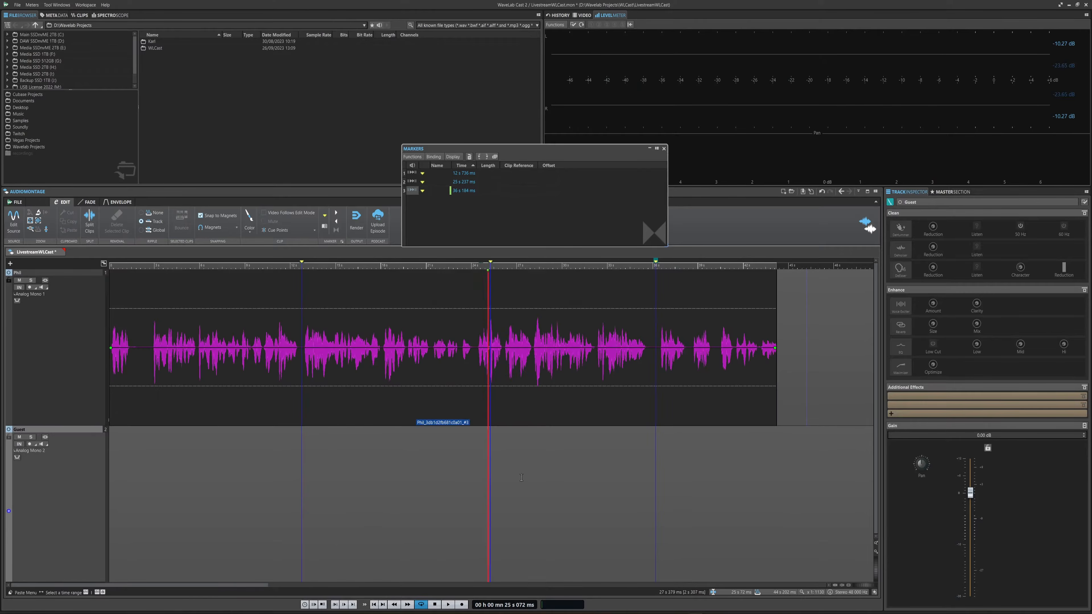
{"action": "left_click", "coordinate": [535, 388]}
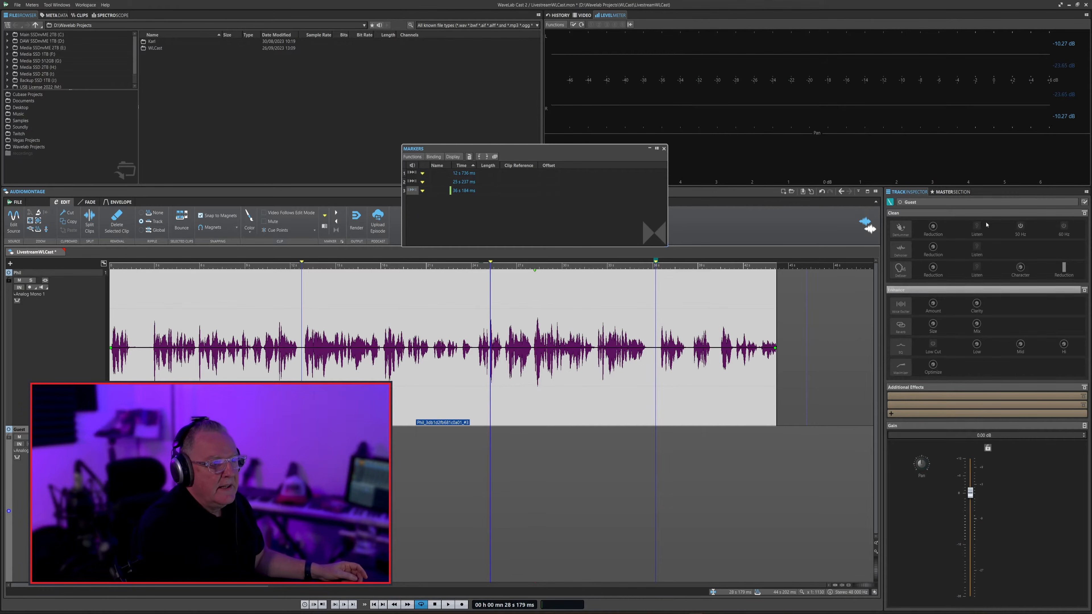
{"action": "left_click", "coordinate": [942, 193]}
{"action": "left_click", "coordinate": [380, 343]}
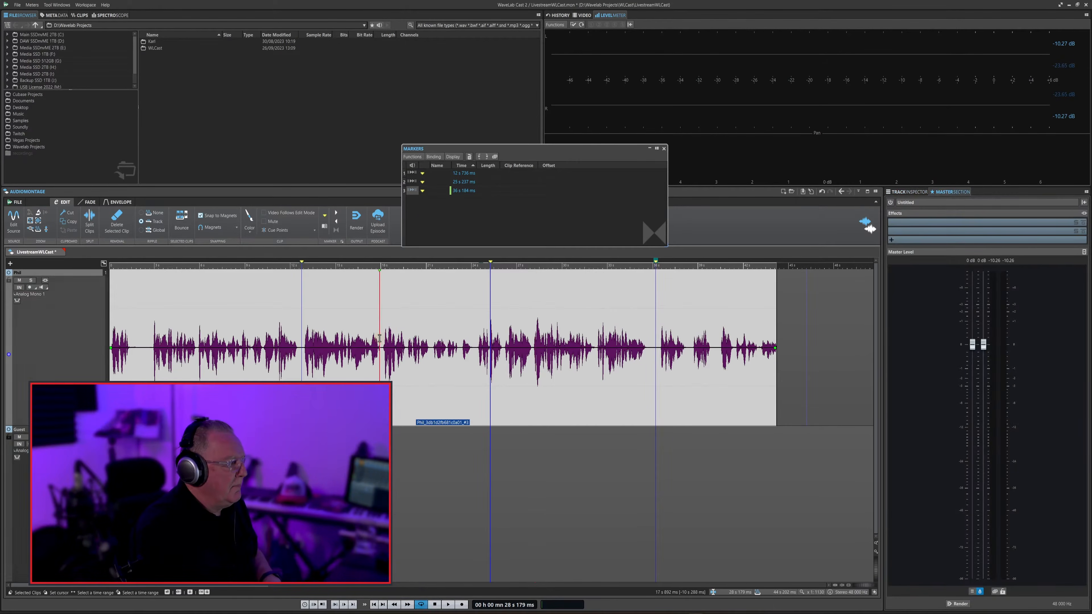
{"action": "key", "text": "space"}
{"action": "key", "text": "space"}
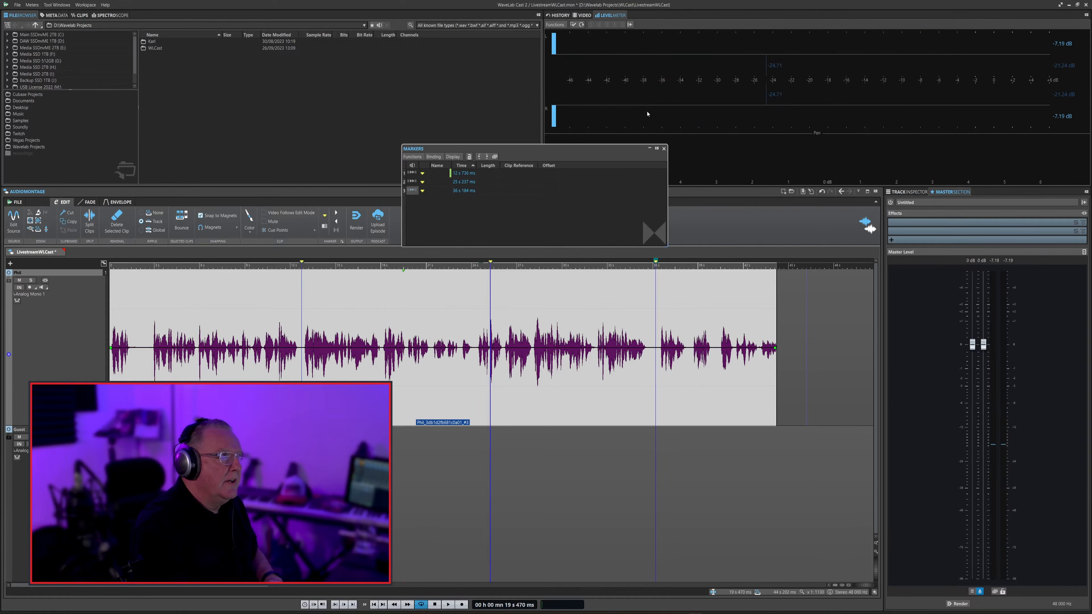
Show the Spectroscope and play from about 12 s to examine the frequency content of the speech.
{"action": "left_click", "coordinate": [111, 15]}
{"action": "left_click", "coordinate": [290, 364]}
{"action": "key", "text": "space"}
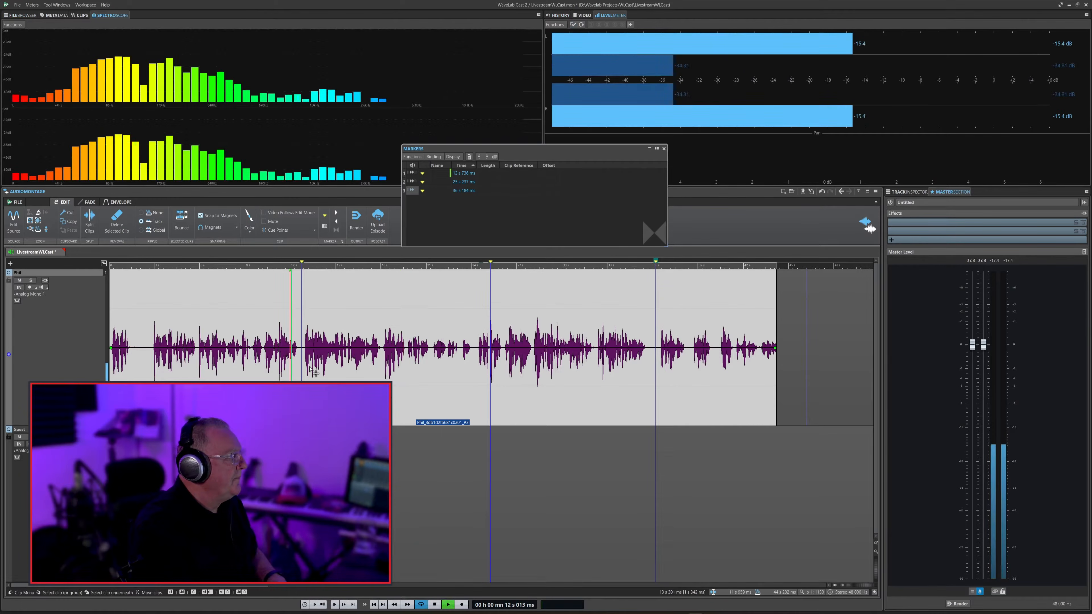
{"action": "key", "text": "space"}
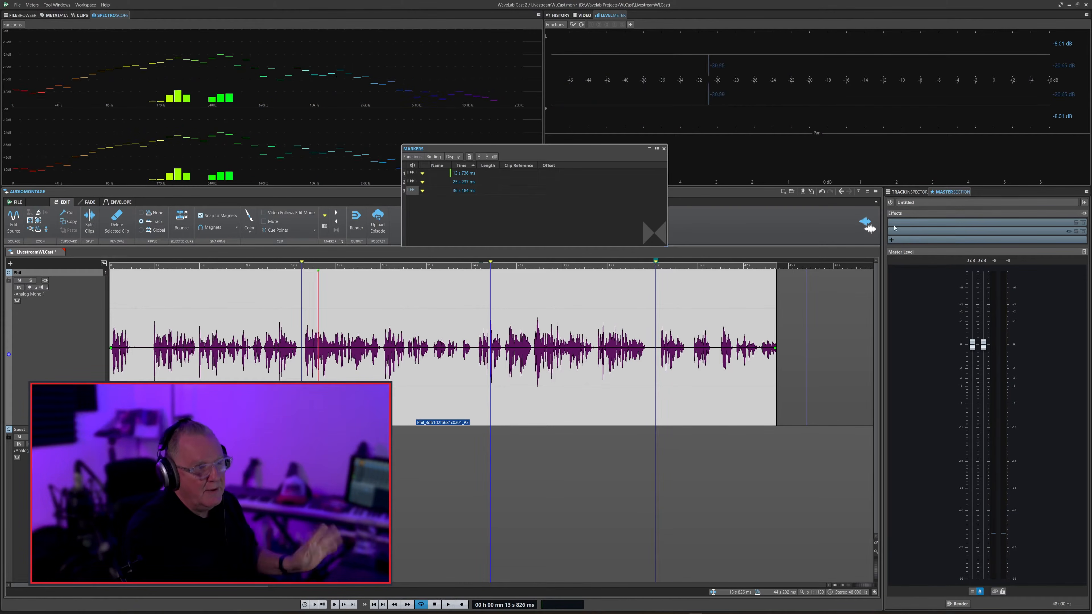
Detach the Track Inspector into an enlarged floating window over the montage and close the Markers window.
{"action": "left_click", "coordinate": [902, 192]}
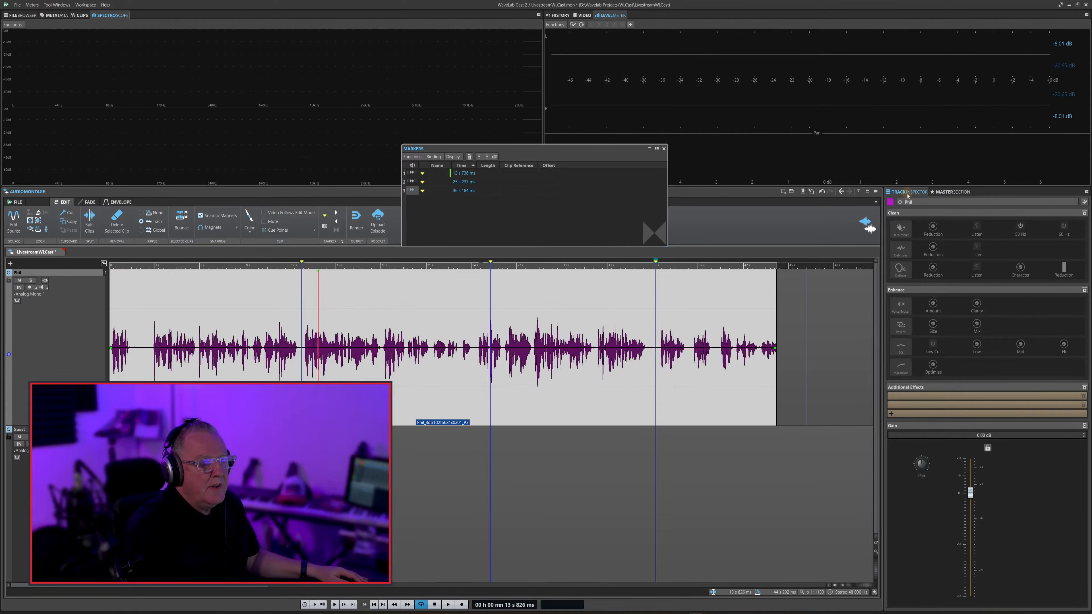
{"action": "left_click_drag", "start_coordinate": [906, 197], "coordinate": [447, 148]}
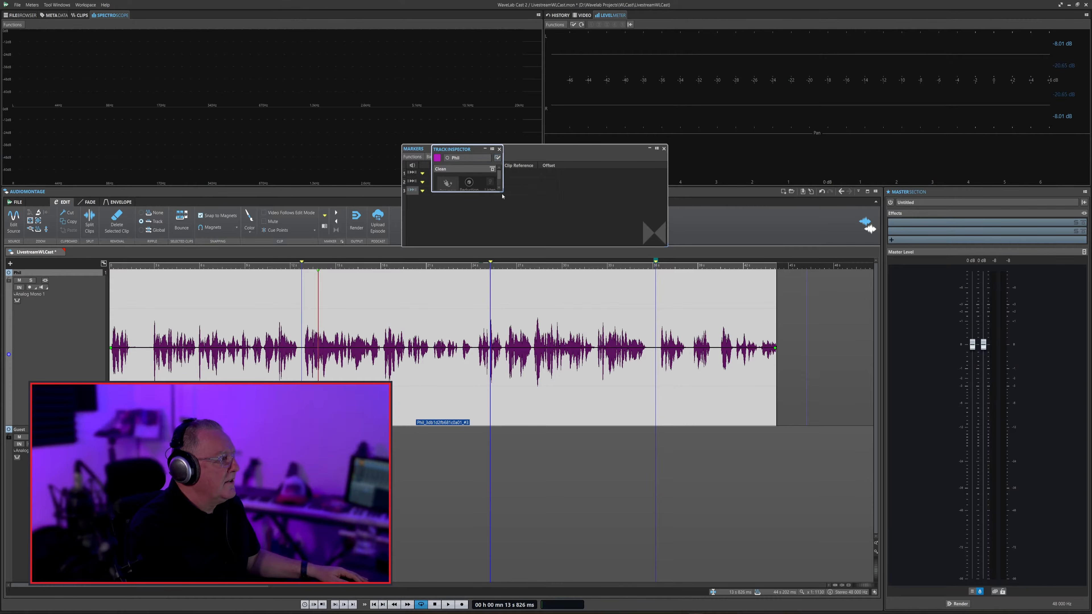
{"action": "left_click_drag", "start_coordinate": [500, 189], "coordinate": [652, 552]}
{"action": "mouse_move", "coordinate": [514, 151]}
{"action": "left_mouse_down"}
{"action": "mouse_move", "coordinate": [530, 149]}
{"action": "mouse_move", "coordinate": [519, 159]}
{"action": "left_mouse_up"}
{"action": "left_click", "coordinate": [663, 148]}
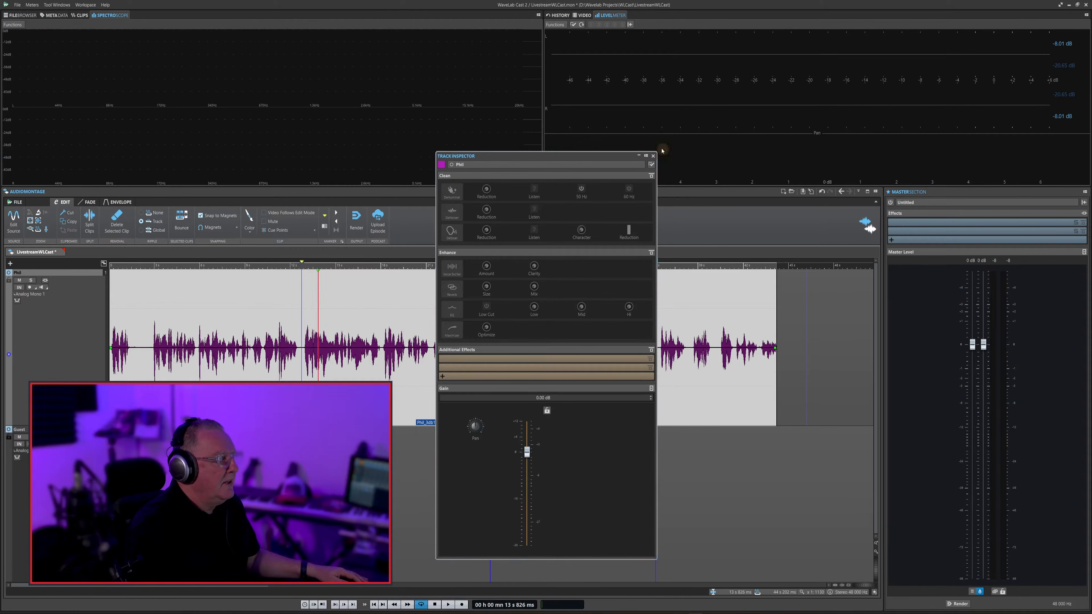
Dock the Track Inspector back to its last place, detach it again and reposition it as a floating window over the montage.
{"action": "left_click", "coordinate": [539, 163]}
{"action": "mouse_move", "coordinate": [539, 160]}
{"action": "left_mouse_down"}
{"action": "mouse_move", "coordinate": [654, 146]}
{"action": "mouse_move", "coordinate": [550, 145]}
{"action": "left_mouse_up"}
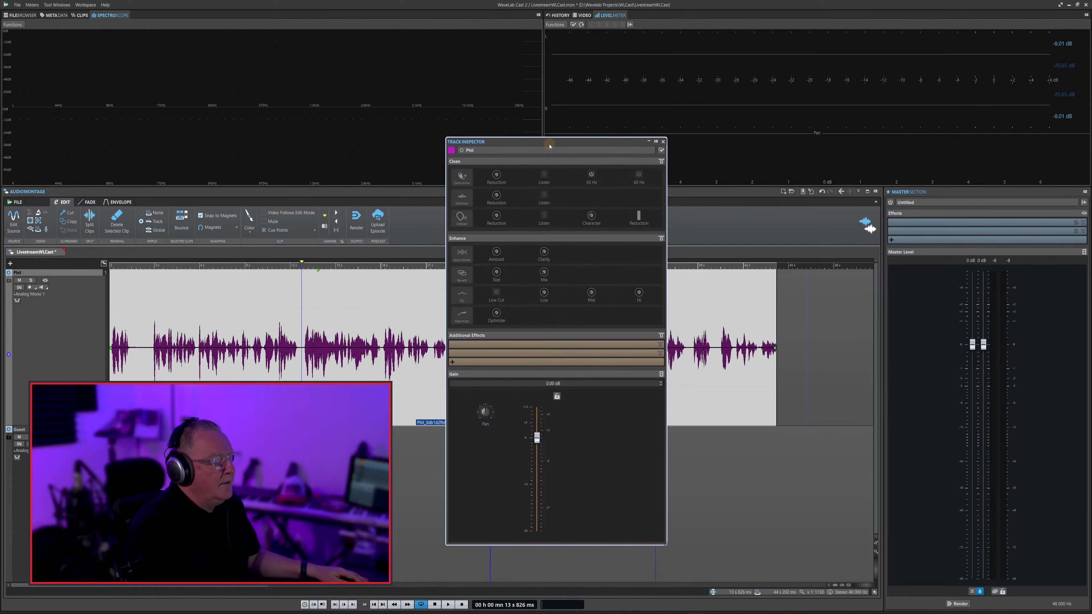
{"action": "left_click", "coordinate": [656, 143]}
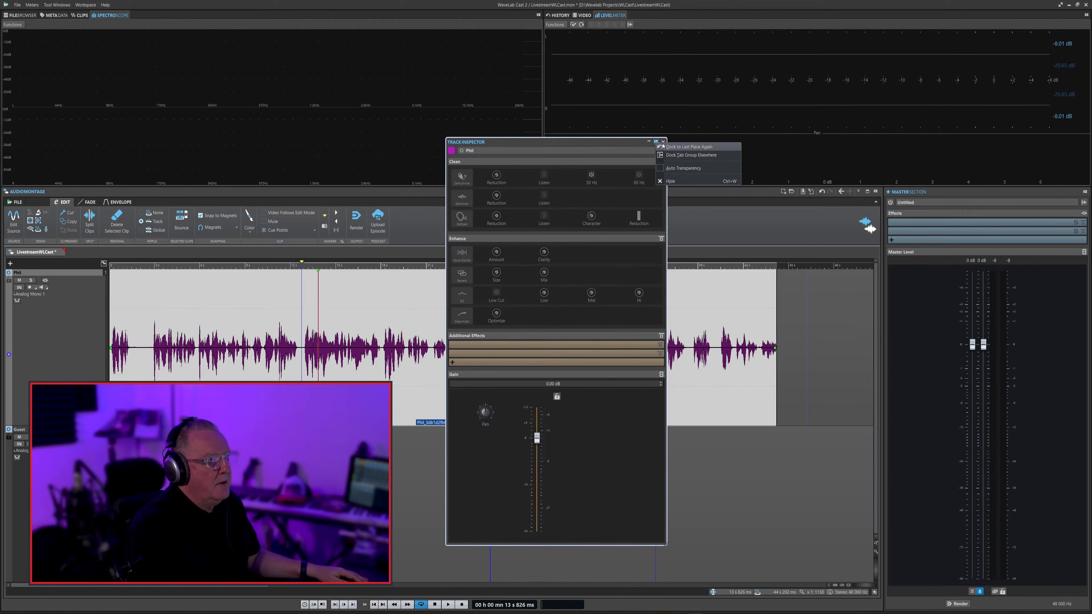
{"action": "left_click", "coordinate": [671, 151]}
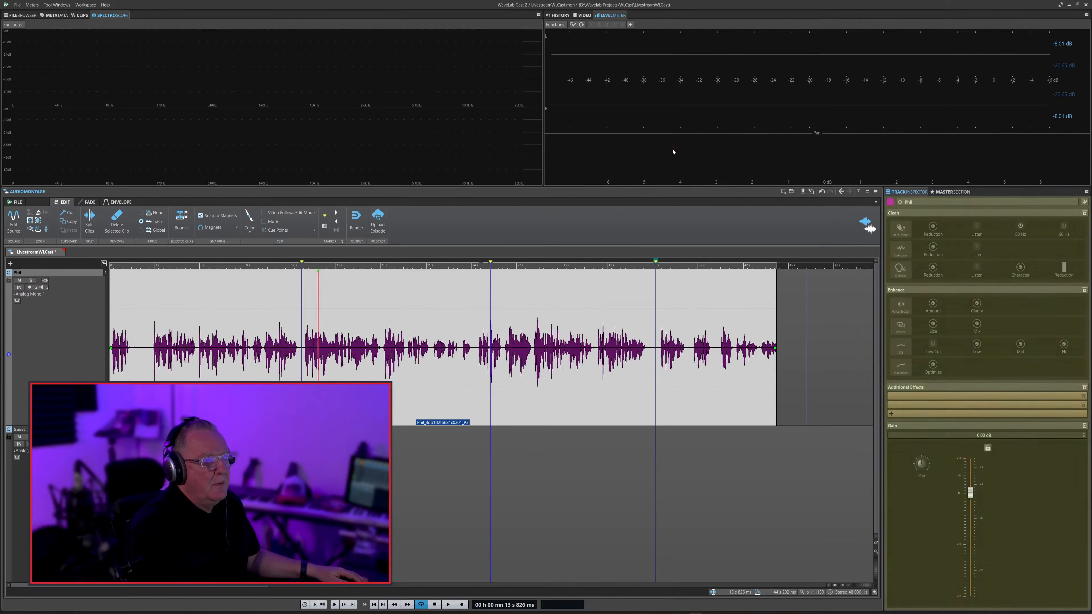
{"action": "left_click_drag", "start_coordinate": [904, 192], "coordinate": [464, 138]}
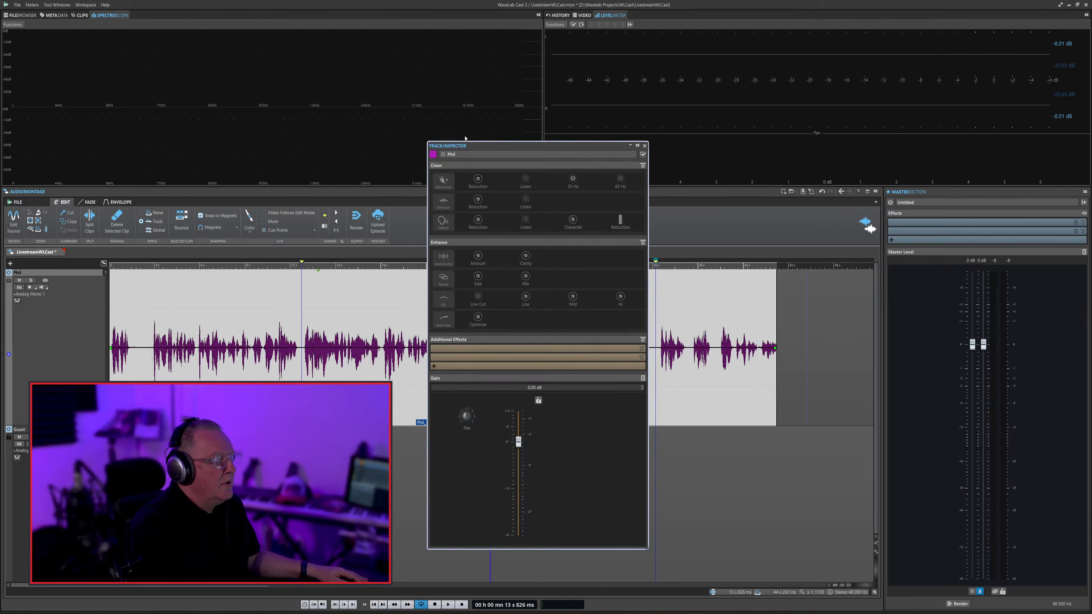
{"action": "left_click", "coordinate": [638, 146]}
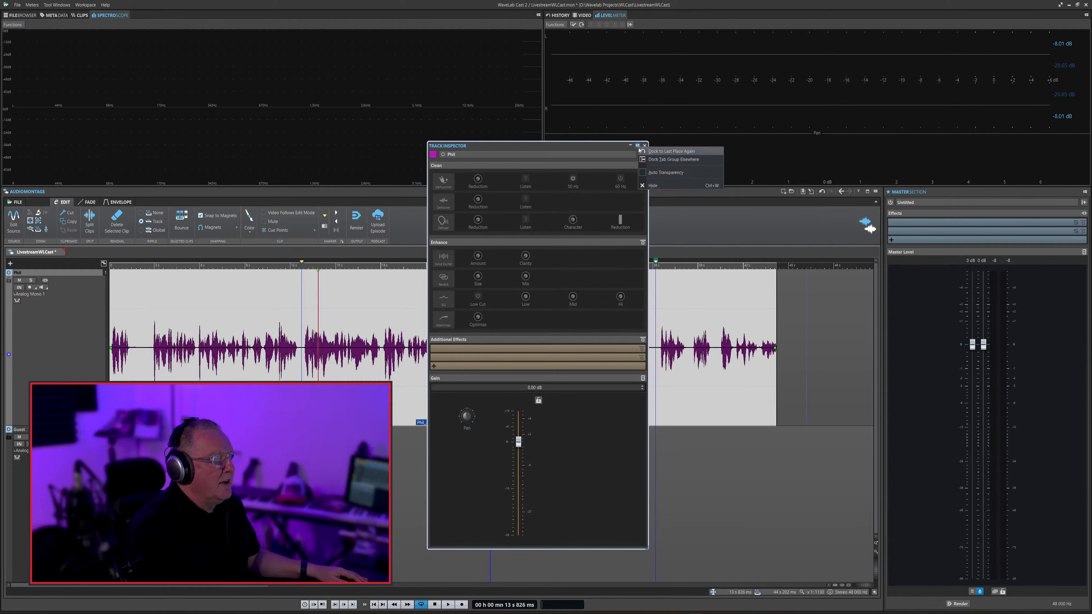
{"action": "left_click", "coordinate": [533, 149]}
{"action": "left_click_drag", "start_coordinate": [532, 150], "coordinate": [575, 134]}
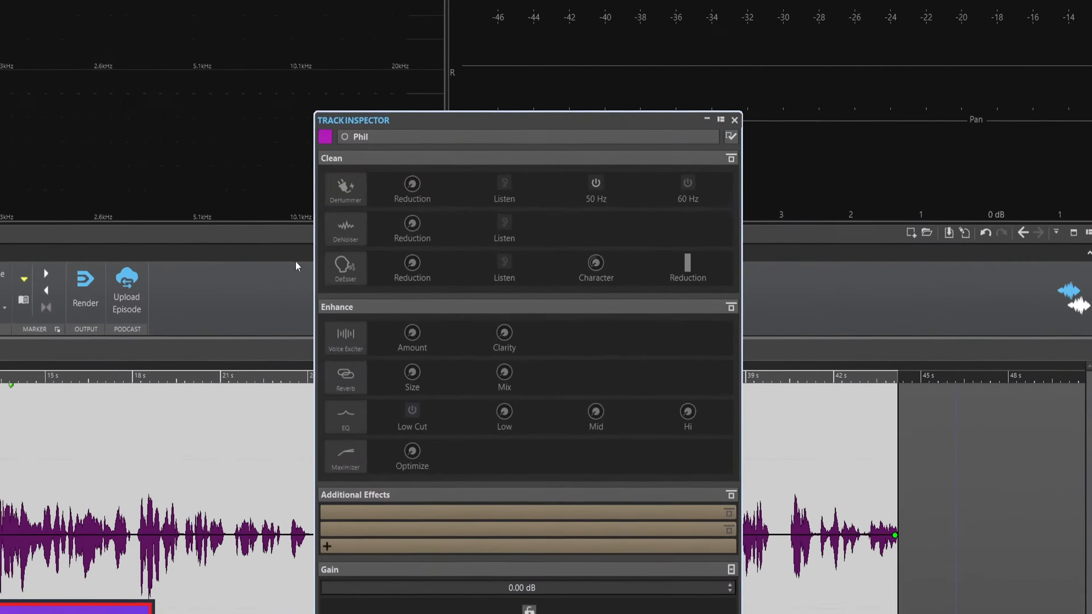
Enable the DeHummer for the speech track and adjust its Reduction during playback.
{"action": "left_click", "coordinate": [499, 171]}
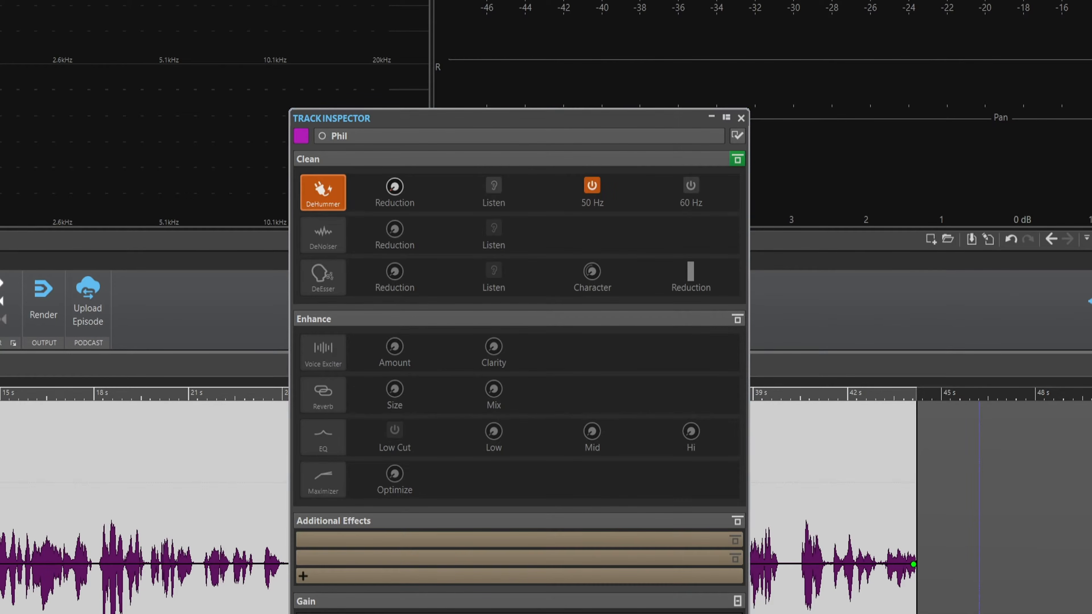
{"action": "key", "text": "space"}
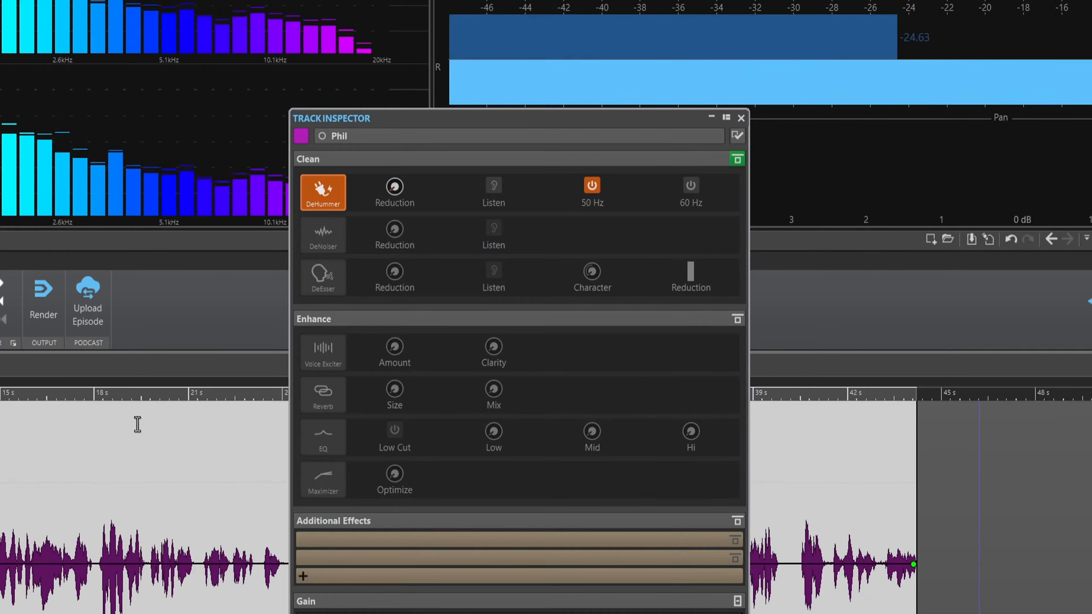
{"action": "left_click_drag", "start_coordinate": [391, 191], "coordinate": [378, 162]}
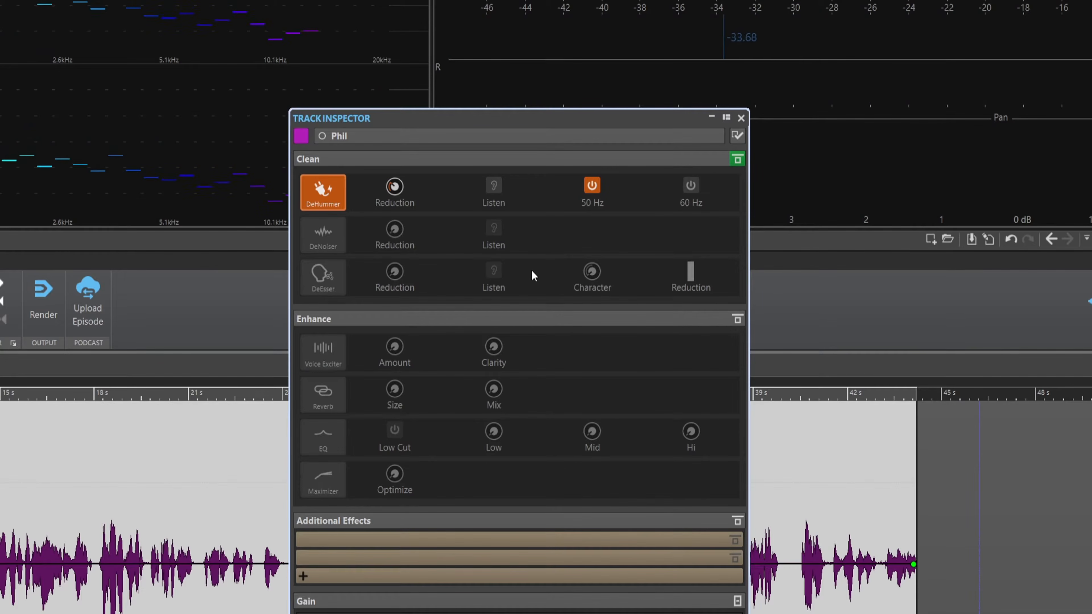
Try the DeHummer's 60 Hz option and switch back to 50 Hz.
{"action": "left_click", "coordinate": [688, 186]}
{"action": "left_click", "coordinate": [588, 188]}
{"action": "left_click", "coordinate": [585, 184]}
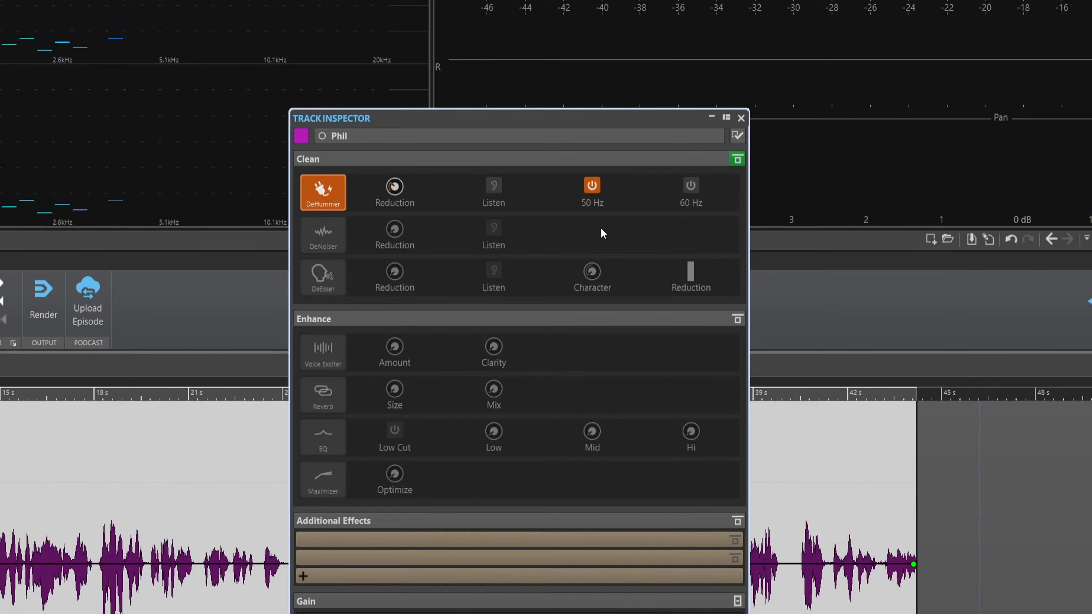
Audition the DeHummer with Listen during playback, set its Reduction to about 19.5 %, and switch Listen off.
{"action": "left_click", "coordinate": [496, 186]}
{"action": "key", "text": "space"}
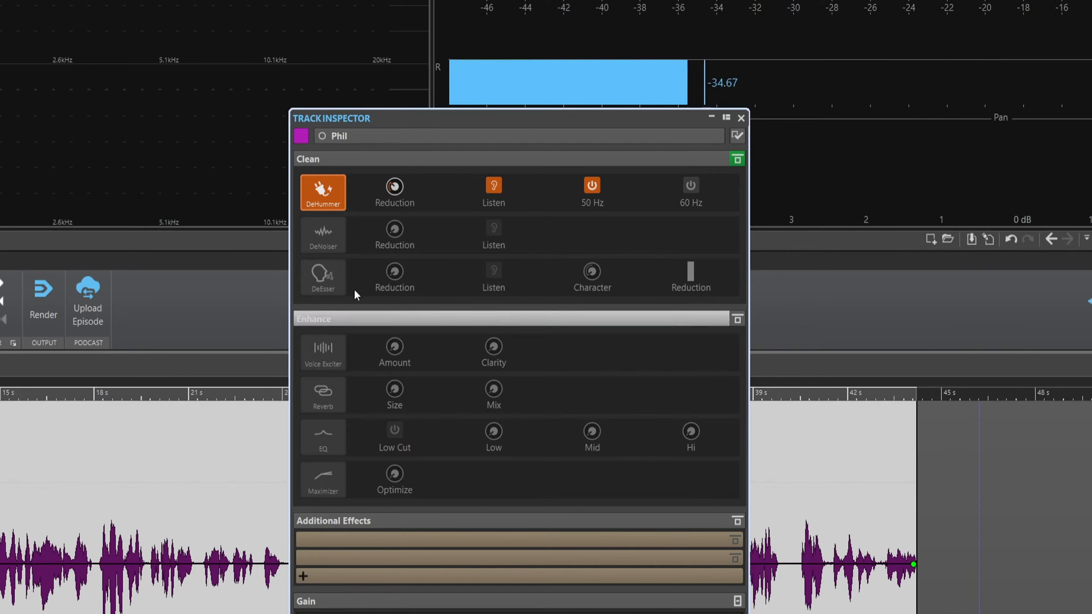
{"action": "mouse_move", "coordinate": [397, 197]}
{"action": "left_mouse_down"}
{"action": "mouse_move", "coordinate": [409, 140]}
{"action": "mouse_move", "coordinate": [389, 211]}
{"action": "left_mouse_up"}
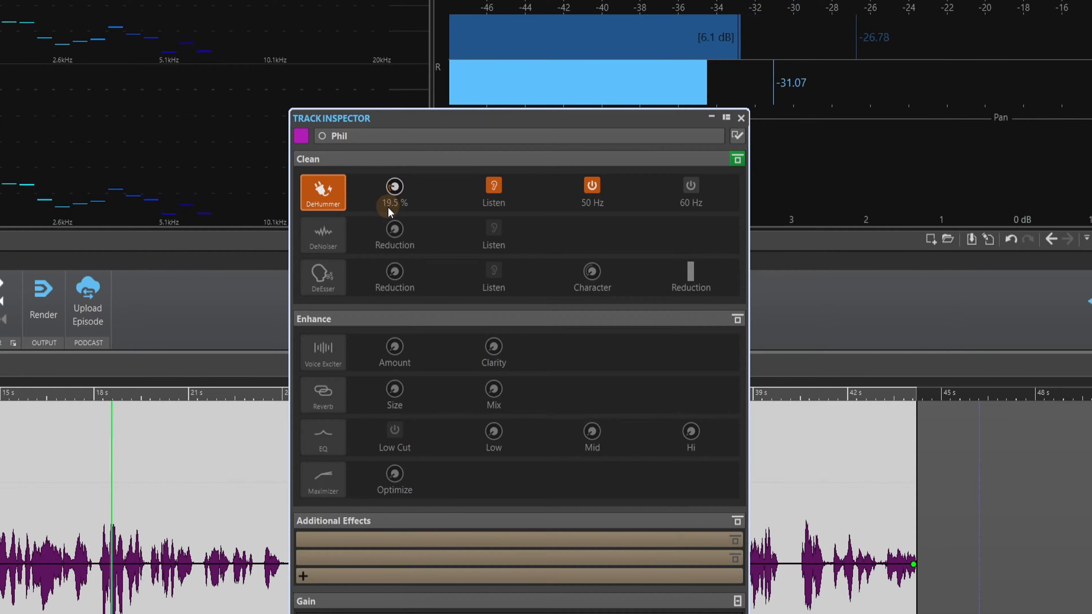
{"action": "left_click", "coordinate": [493, 190]}
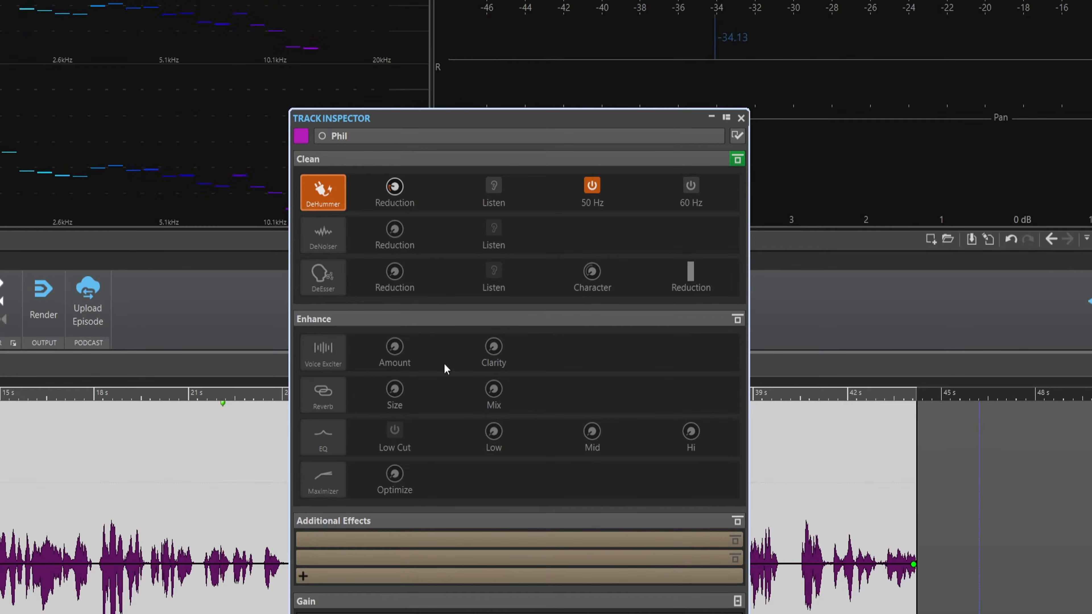
Enable the DeNoiser, audition it with Listen, and set its Reduction to 32 % during playback.
{"action": "left_click", "coordinate": [318, 249]}
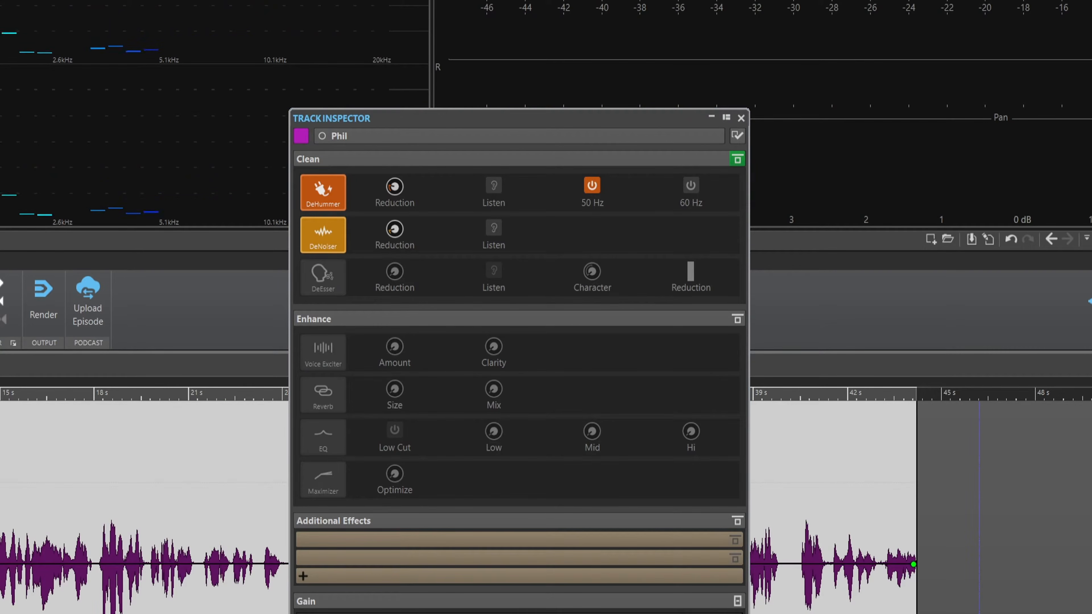
{"action": "mouse_move", "coordinate": [397, 232]}
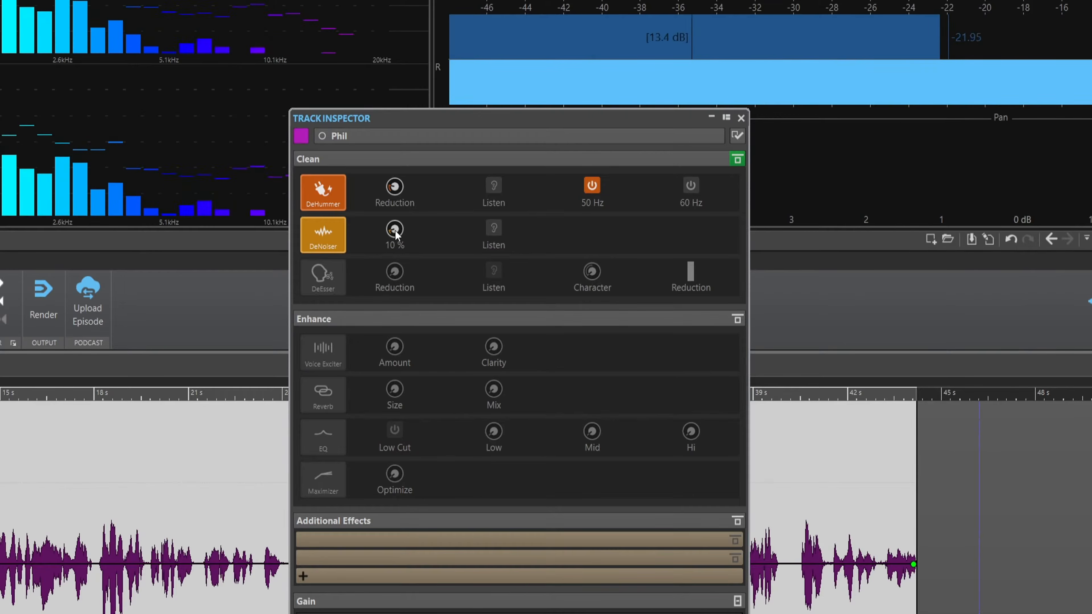
{"action": "mouse_move", "coordinate": [396, 232]}
{"action": "left_mouse_down"}
{"action": "mouse_move", "coordinate": [409, 166]}
{"action": "mouse_move", "coordinate": [394, 233]}
{"action": "left_mouse_up"}
{"action": "left_click", "coordinate": [492, 230]}
{"action": "left_click_drag", "start_coordinate": [396, 230], "coordinate": [397, 233]}
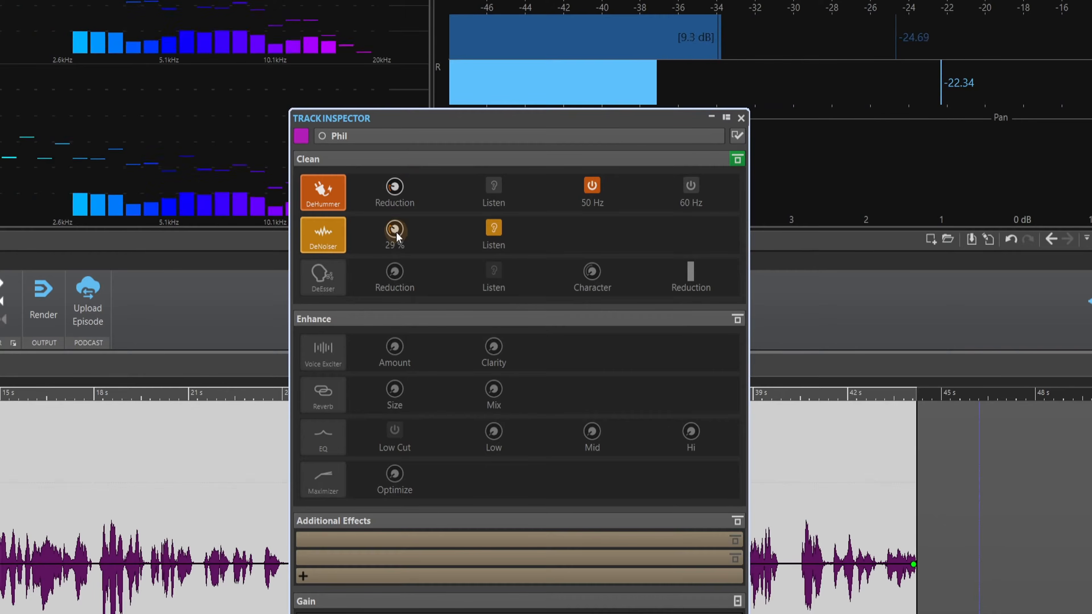
{"action": "left_click", "coordinate": [490, 231]}
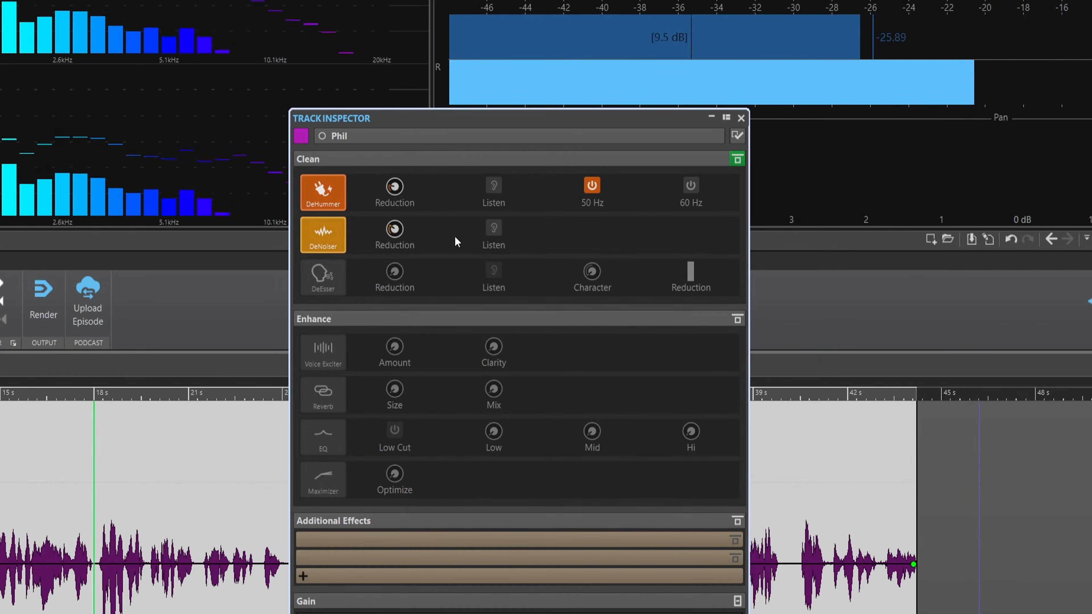
{"action": "left_click_drag", "start_coordinate": [397, 231], "coordinate": [399, 228]}
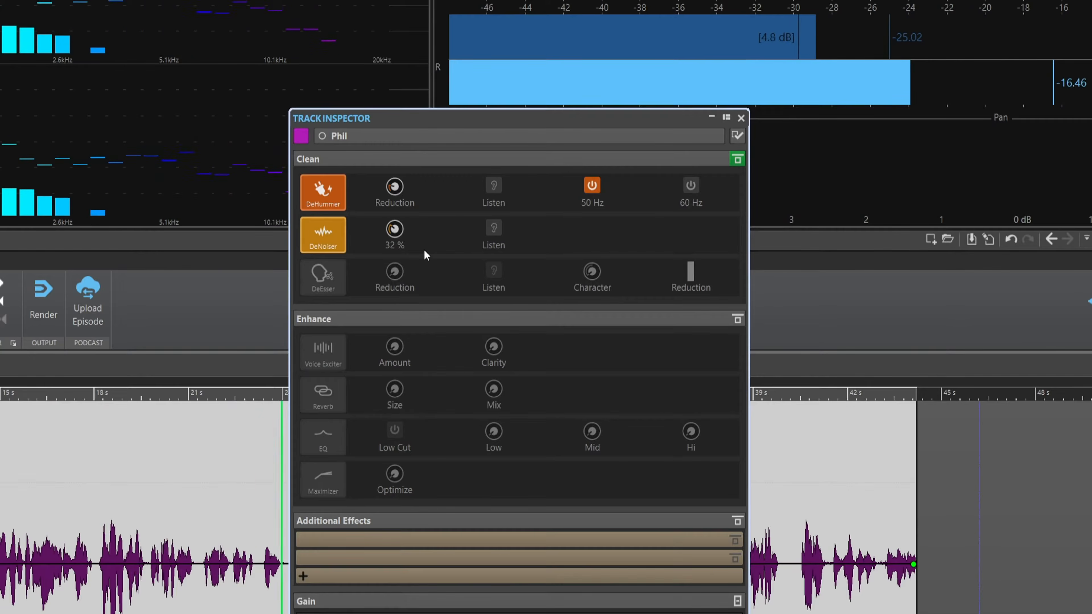
{"action": "key", "text": "space"}
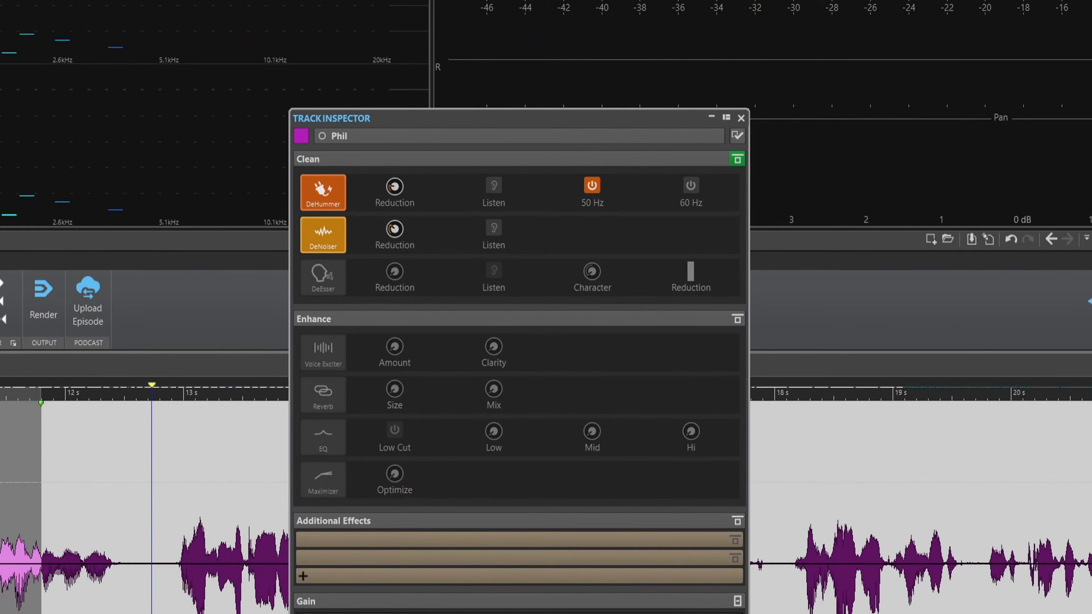
Loop the short selection just before 12 s, enable the DeEsser, adjust its Reduction and lower its Character to about 19 %.
{"action": "key", "text": "space"}
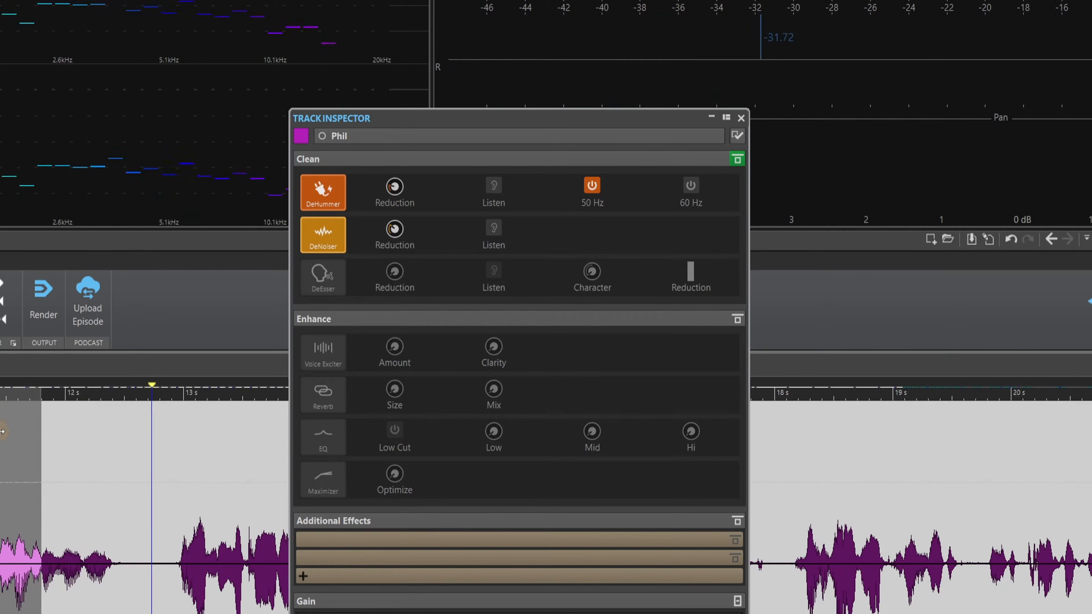
{"action": "key", "text": "space"}
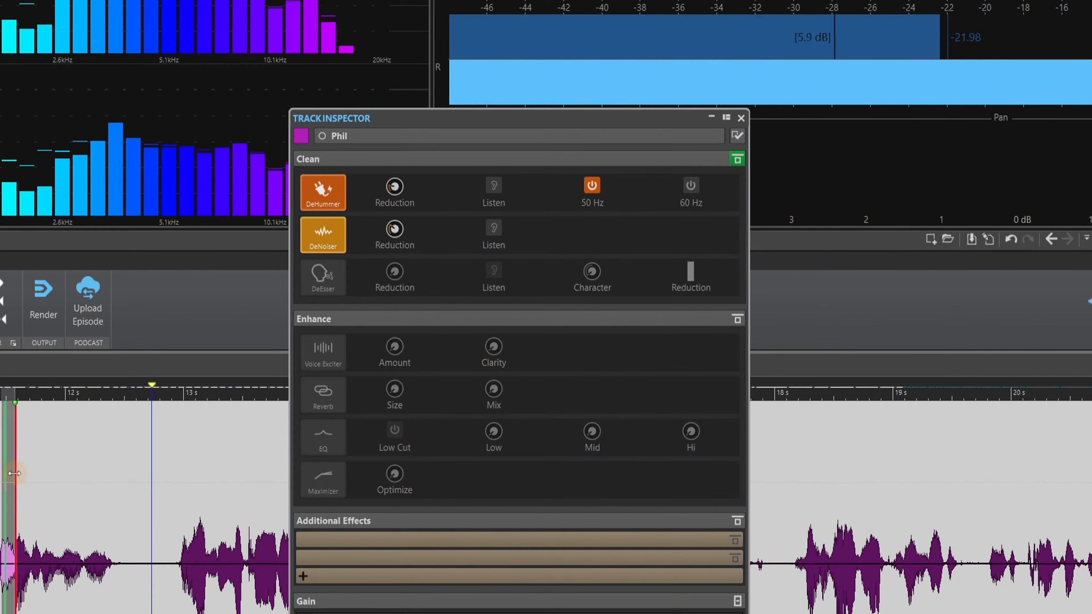
{"action": "left_click", "coordinate": [321, 284]}
{"action": "mouse_move", "coordinate": [386, 280]}
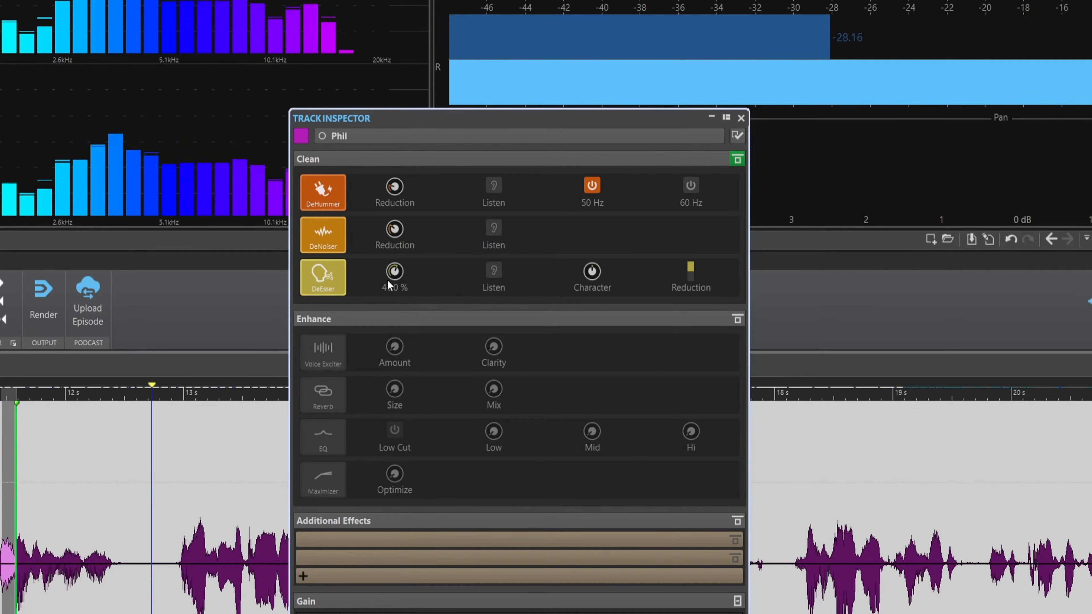
{"action": "left_click_drag", "start_coordinate": [391, 278], "coordinate": [397, 247]}
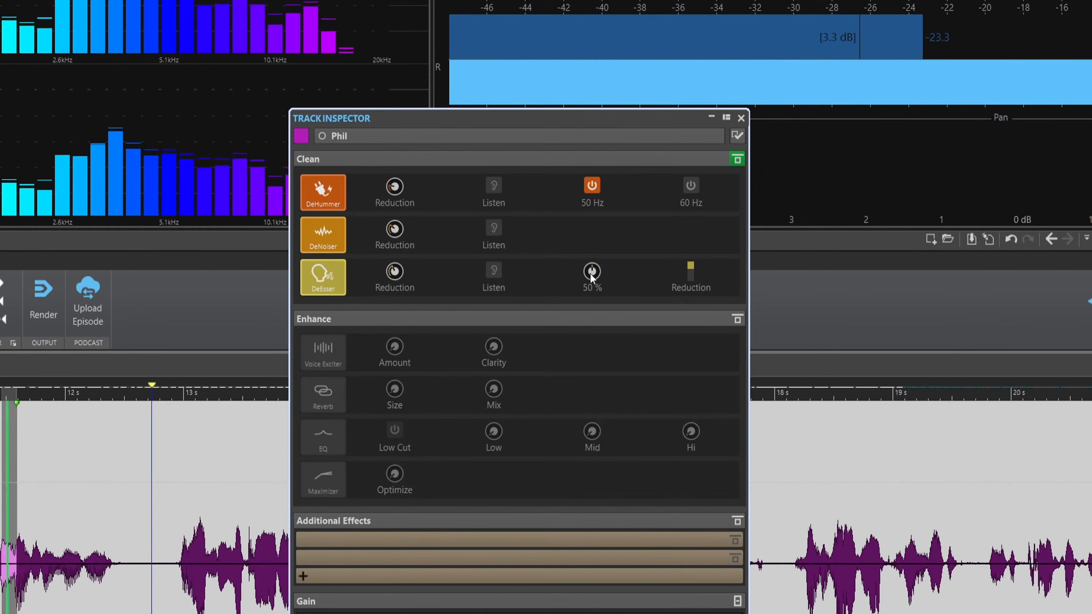
{"action": "left_click_drag", "start_coordinate": [592, 270], "coordinate": [587, 277]}
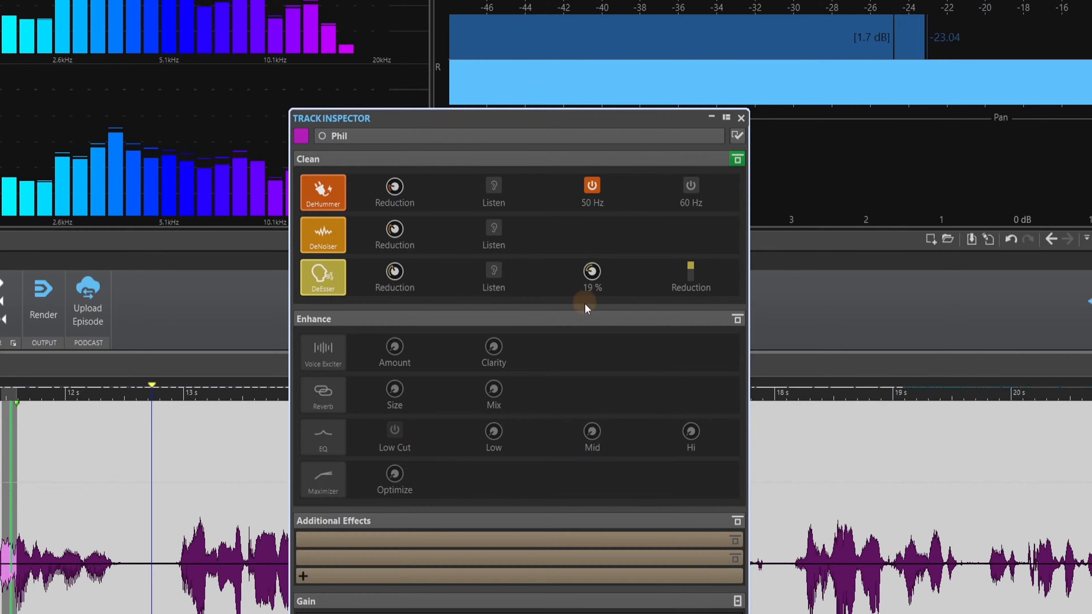
Audition the DeEsser with Listen while readjusting its Character, and switch Listen off.
{"action": "left_click", "coordinate": [493, 271]}
{"action": "mouse_move", "coordinate": [591, 271]}
{"action": "left_mouse_down"}
{"action": "mouse_move", "coordinate": [606, 222]}
{"action": "mouse_move", "coordinate": [595, 290]}
{"action": "left_mouse_up"}
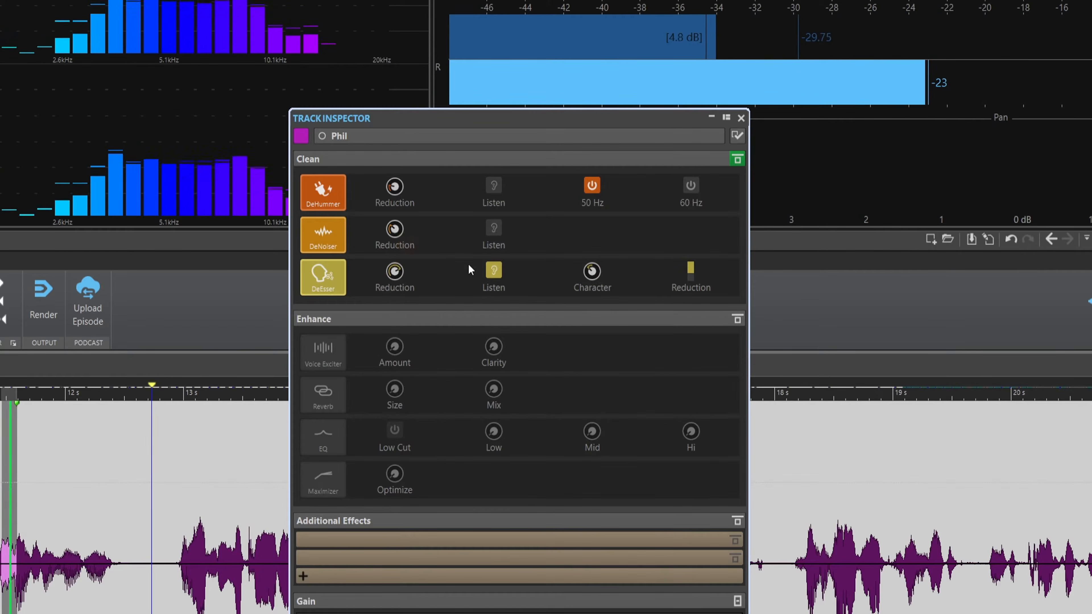
{"action": "left_click", "coordinate": [495, 272]}
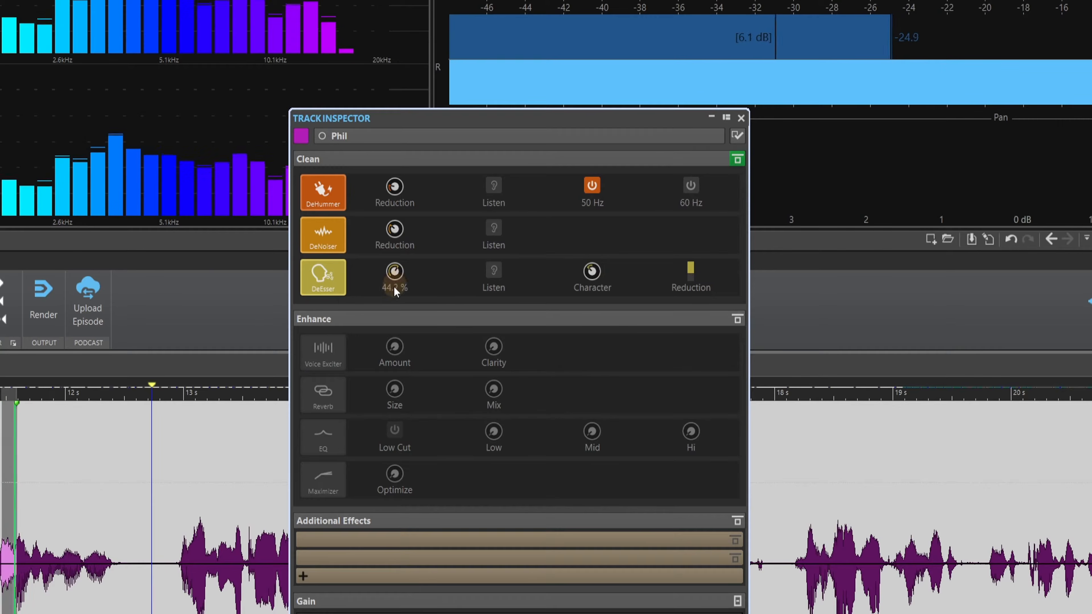
Play the speech around 12 s to check the sound with the three cleaning effects enabled.
{"action": "key", "text": "space"}
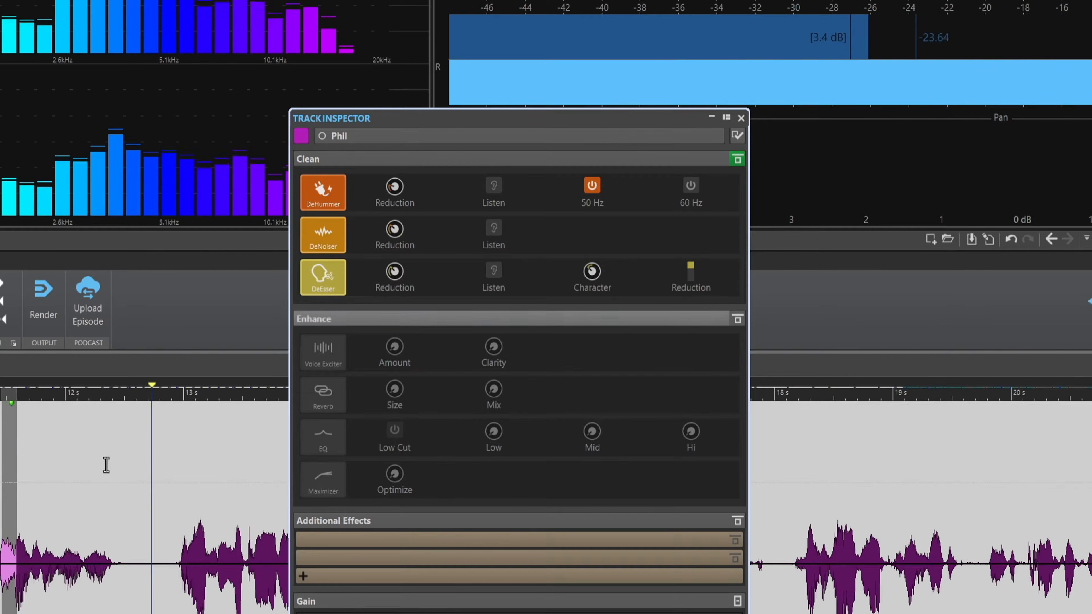
{"action": "key", "text": "space"}
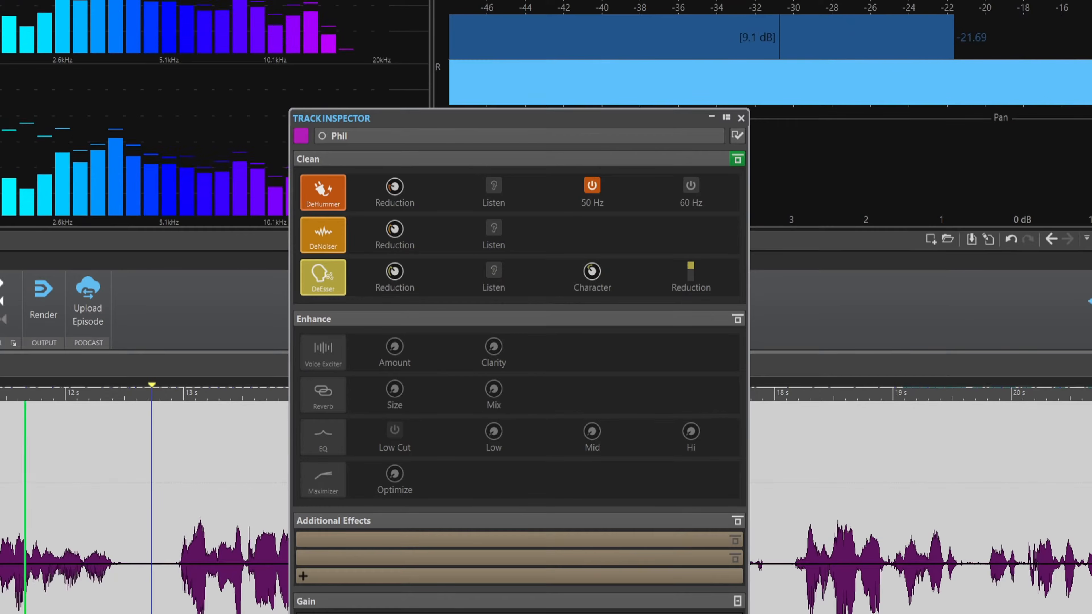
{"action": "key", "text": "space"}
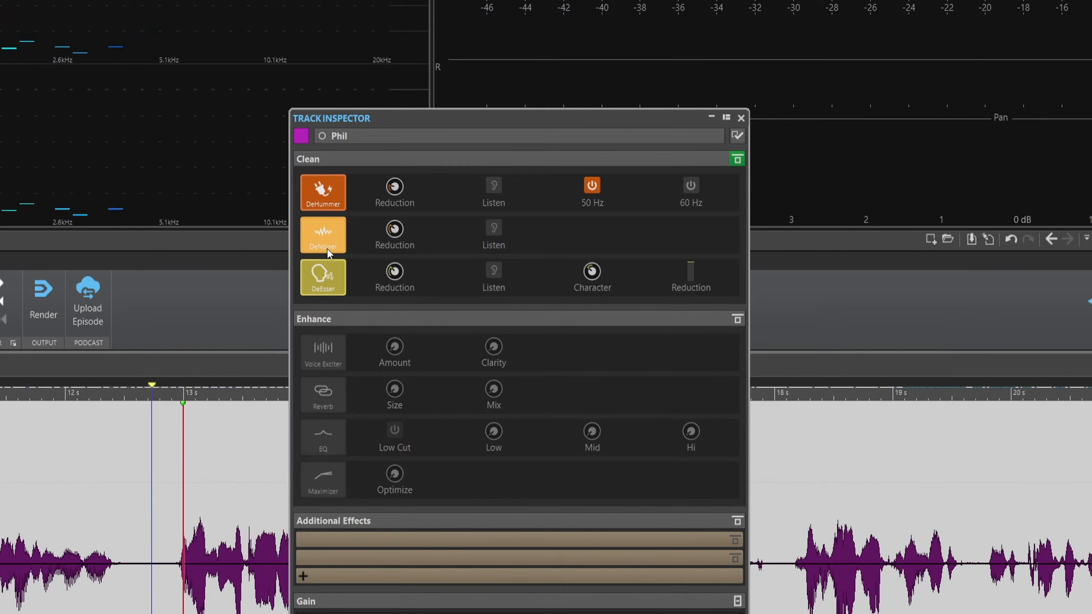
Enable the Voice Exciter and adjust its Amount and Clarity during playback.
{"action": "left_click", "coordinate": [330, 350]}
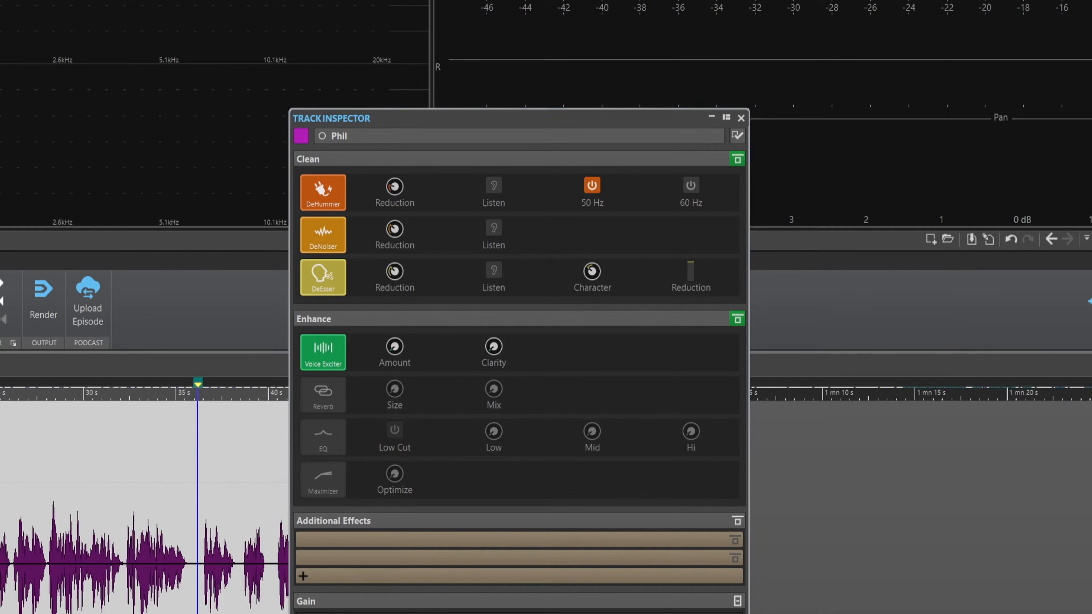
{"action": "key", "text": "space"}
{"action": "mouse_move", "coordinate": [398, 354]}
{"action": "left_click_drag", "start_coordinate": [393, 349], "coordinate": [396, 338]}
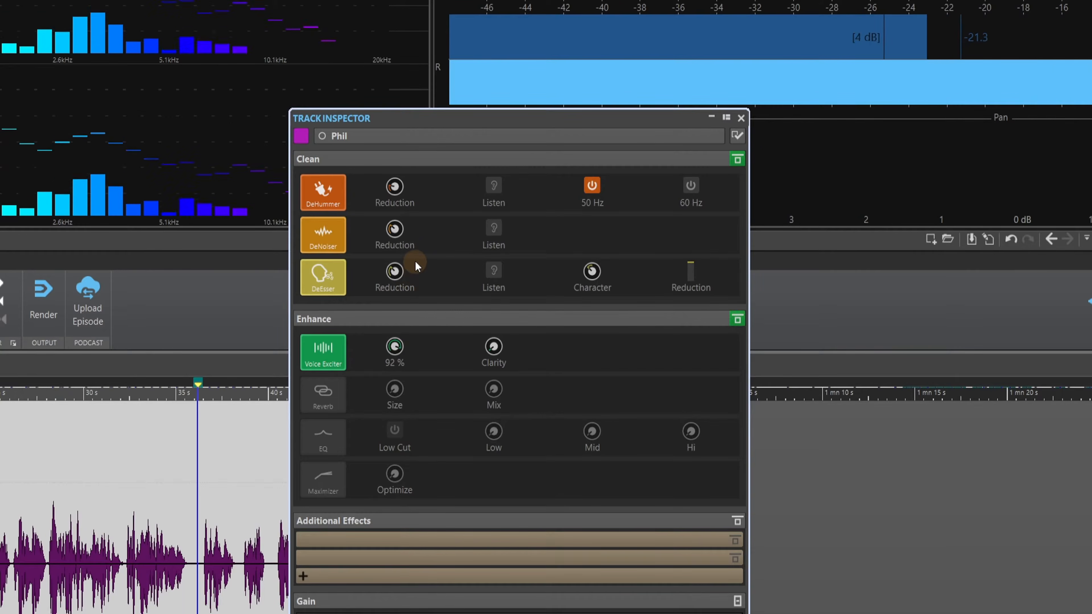
{"action": "mouse_move", "coordinate": [494, 350]}
{"action": "left_click_drag", "start_coordinate": [494, 351], "coordinate": [491, 313]}
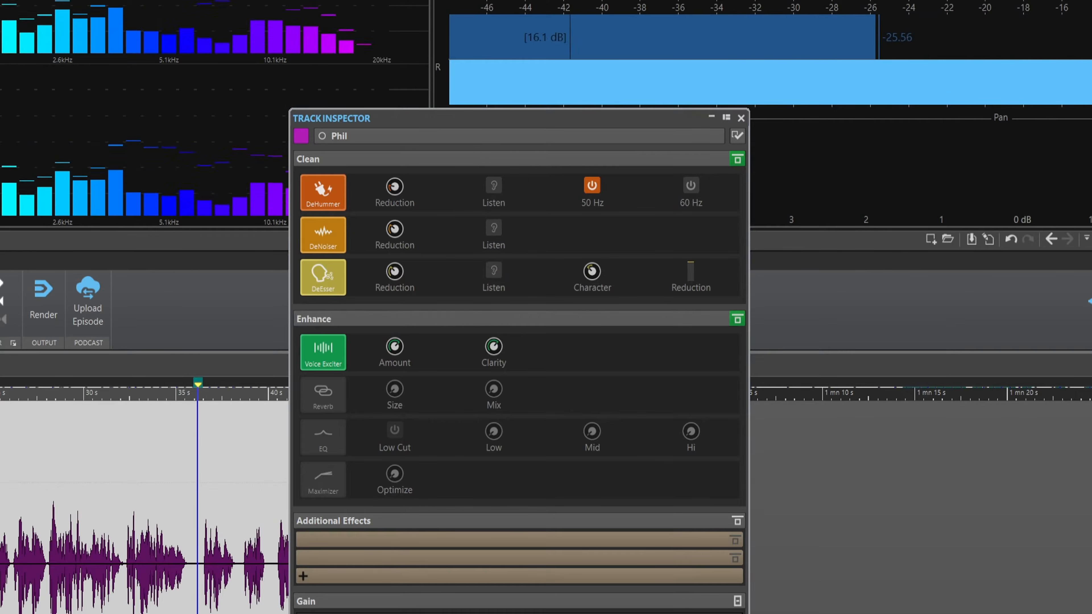
{"action": "key", "text": "space"}
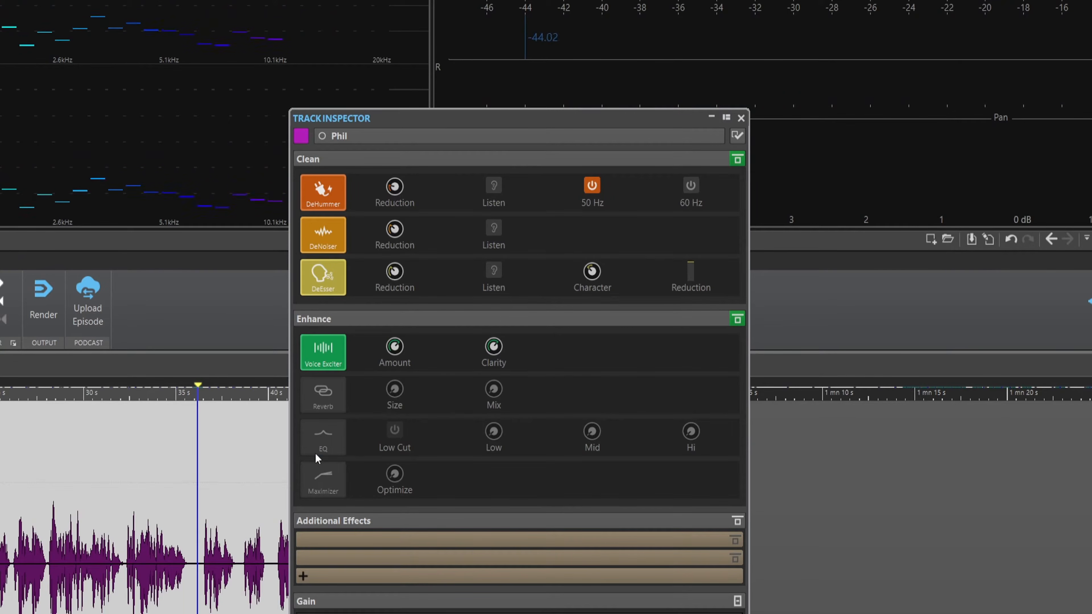
Fine-tune the Voice Exciter's Clarity during playback and add a marker at about 26 s.
{"action": "key", "text": "space"}
{"action": "left_click_drag", "start_coordinate": [493, 339], "coordinate": [505, 359]}
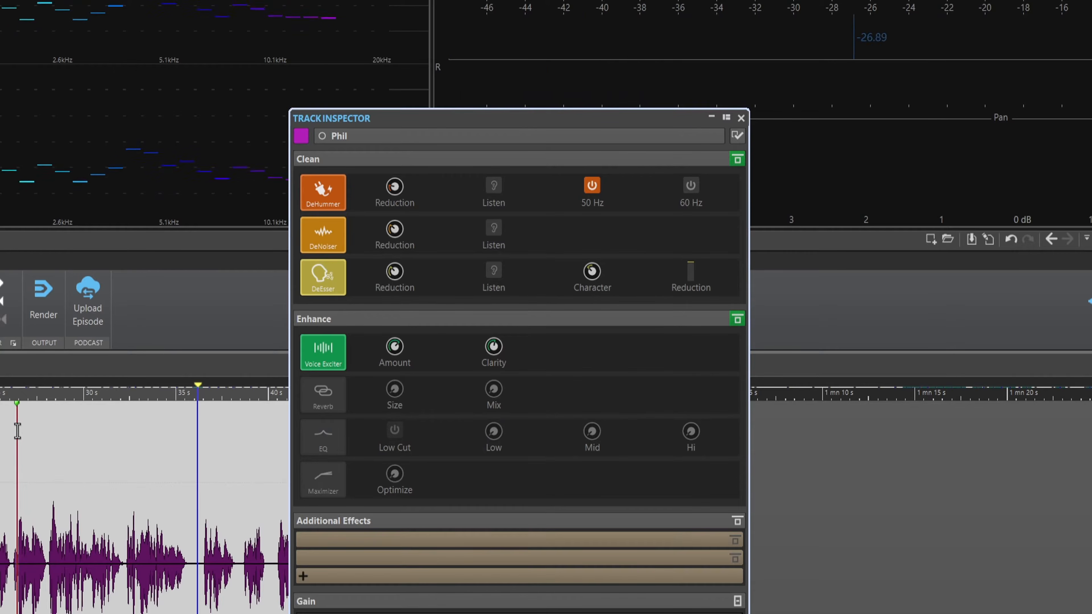
{"action": "key", "text": "m"}
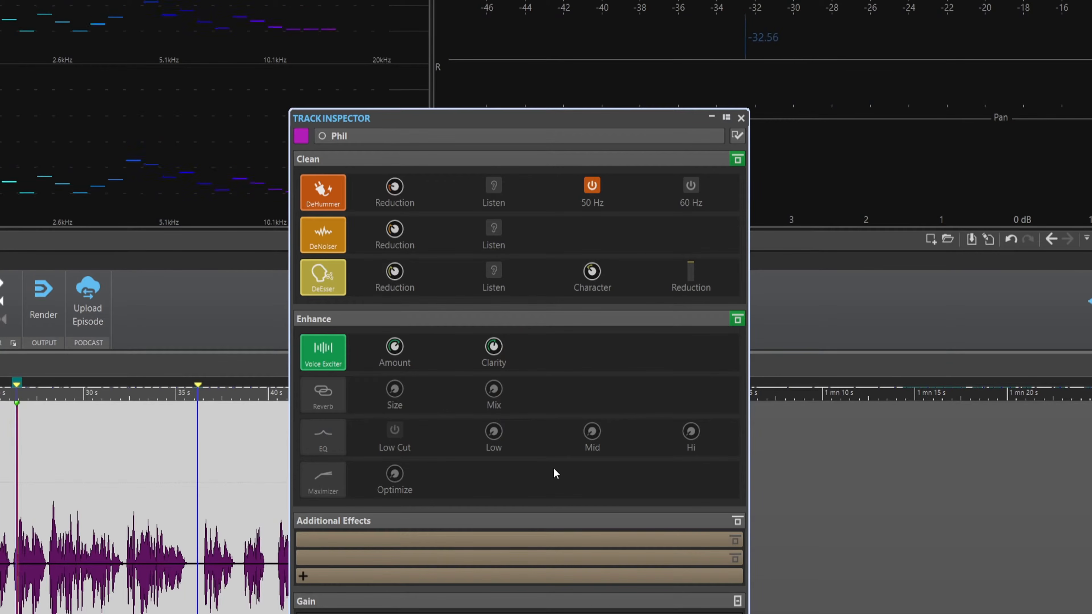
Try the Reverb on the voice, adjusting its Size and Mix during playback, and switch it off.
{"action": "left_click", "coordinate": [333, 409]}
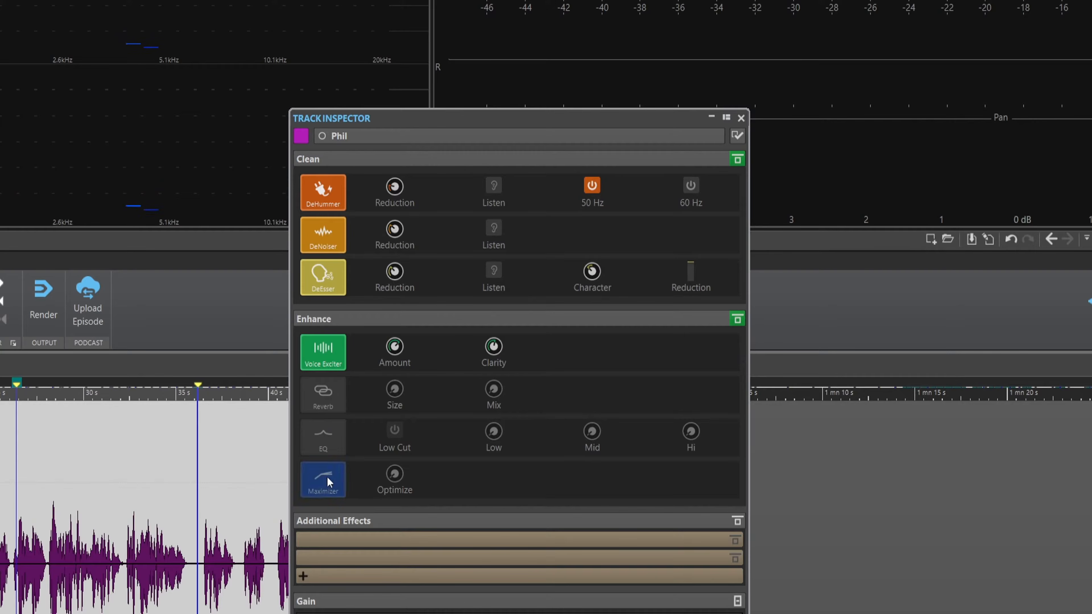
{"action": "left_click", "coordinate": [328, 402]}
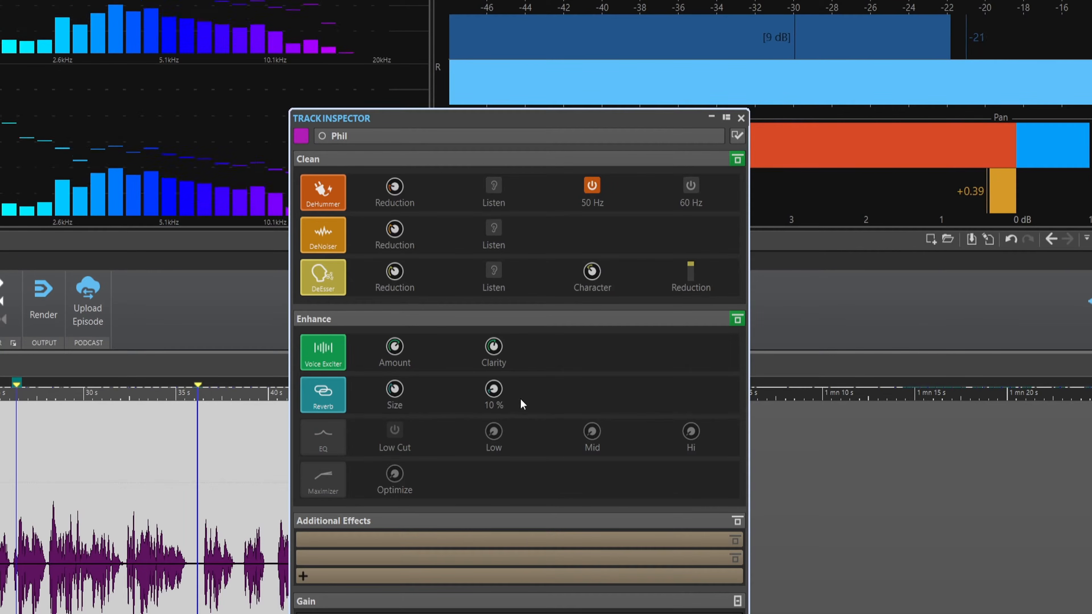
{"action": "left_click_drag", "start_coordinate": [495, 390], "coordinate": [511, 348]}
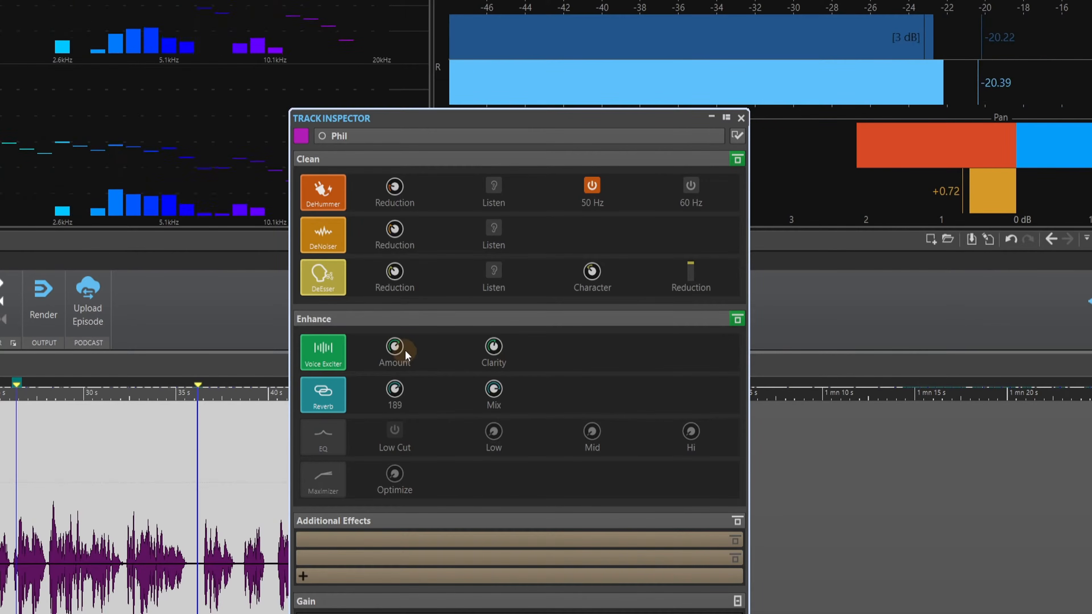
{"action": "left_click_drag", "start_coordinate": [494, 389], "coordinate": [485, 443]}
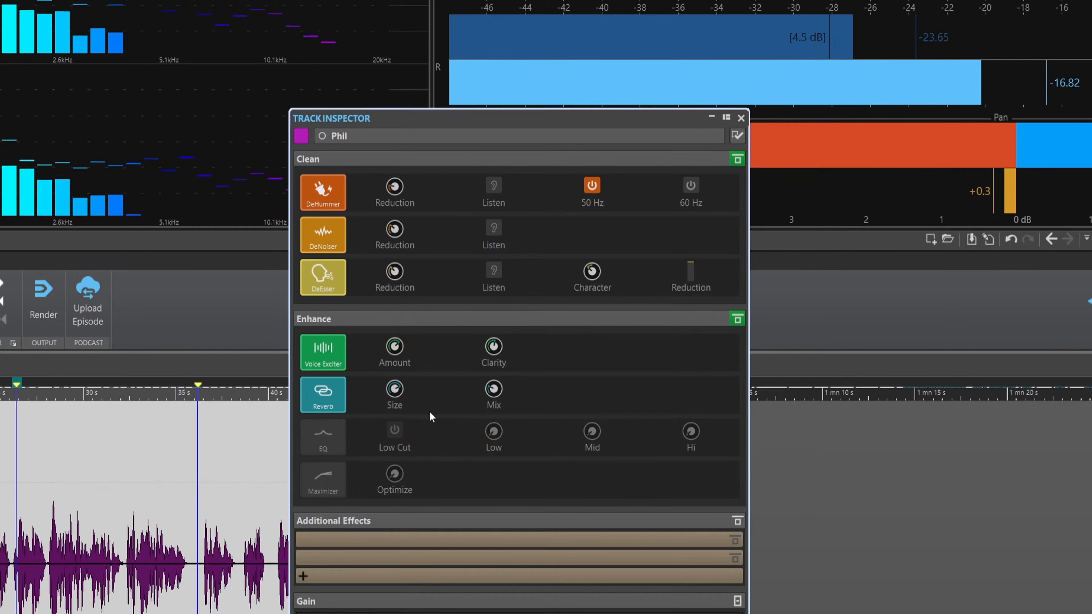
{"action": "left_click", "coordinate": [323, 392]}
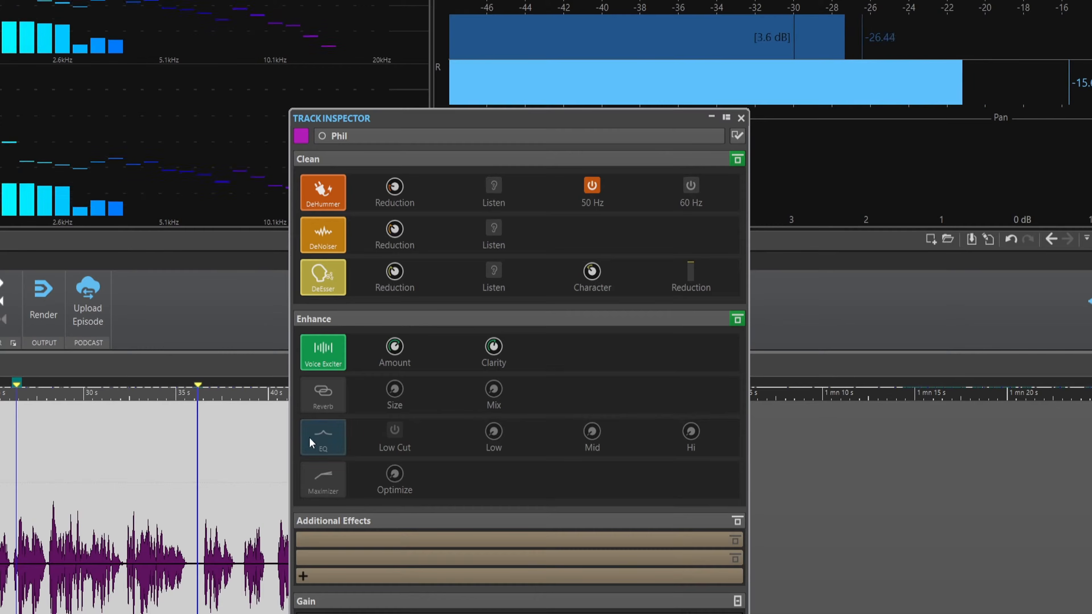
Enable the voice track's EQ and play the speech around 26 s.
{"action": "left_click", "coordinate": [323, 447]}
{"action": "left_click", "coordinate": [394, 430]}
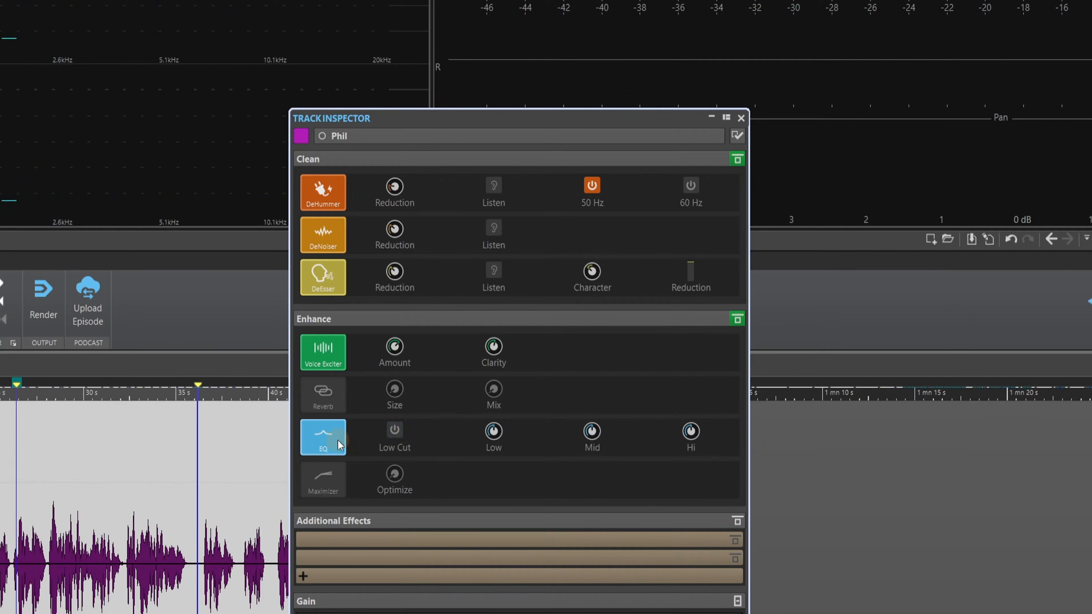
{"action": "left_click", "coordinate": [323, 435]}
{"action": "left_click", "coordinate": [324, 435]}
{"action": "mouse_move", "coordinate": [490, 435]}
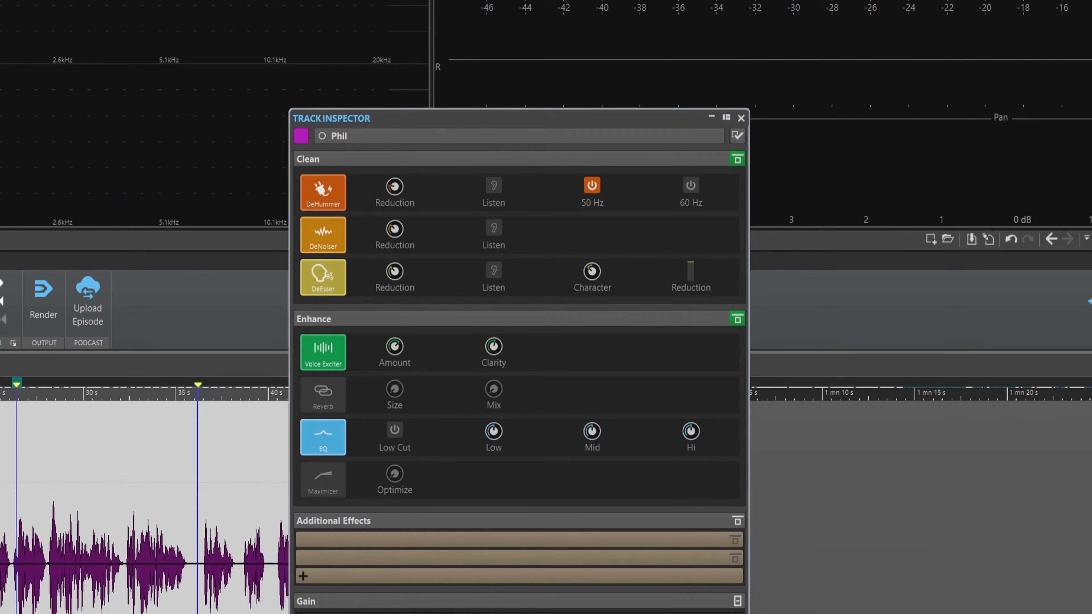
{"action": "key", "text": "space"}
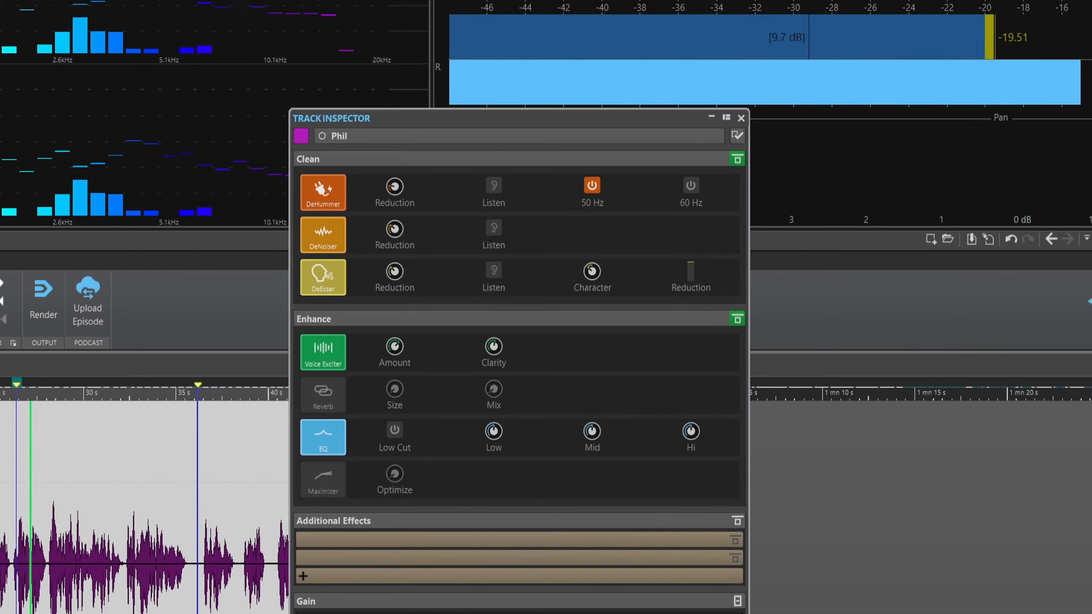
{"action": "key", "text": "space"}
{"action": "key", "text": "space"}
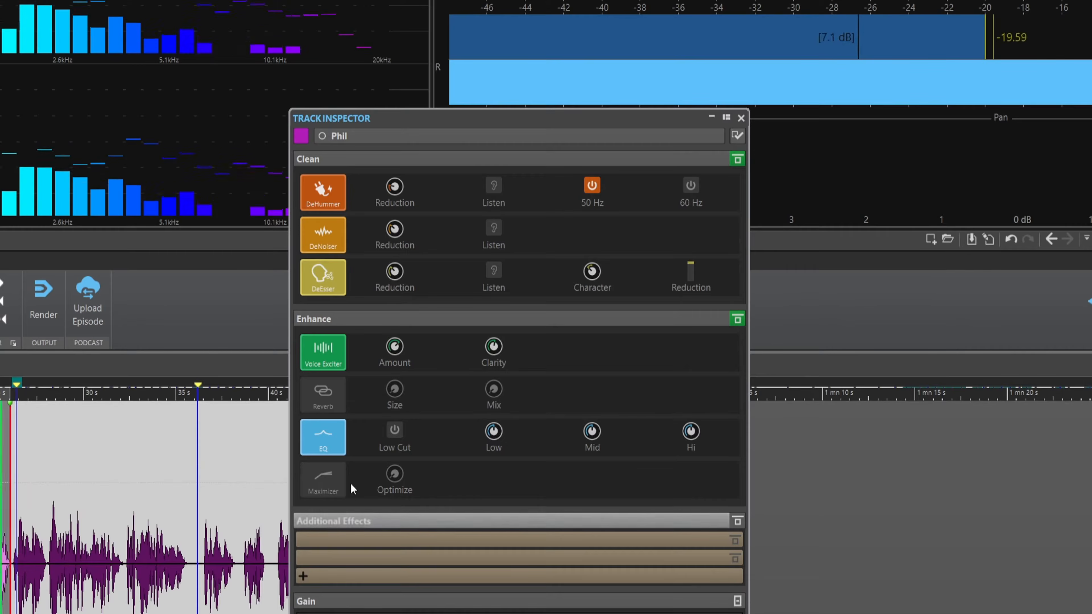
Adjust the EQ's Low, Mid and Hi bands, play the speech, and enable Low Cut.
{"action": "left_click_drag", "start_coordinate": [495, 434], "coordinate": [487, 443]}
{"action": "mouse_move", "coordinate": [589, 434]}
{"action": "left_mouse_down"}
{"action": "mouse_move", "coordinate": [595, 484]}
{"action": "mouse_move", "coordinate": [609, 401]}
{"action": "mouse_move", "coordinate": [599, 434]}
{"action": "left_mouse_up"}
{"action": "left_click_drag", "start_coordinate": [692, 434], "coordinate": [688, 437]}
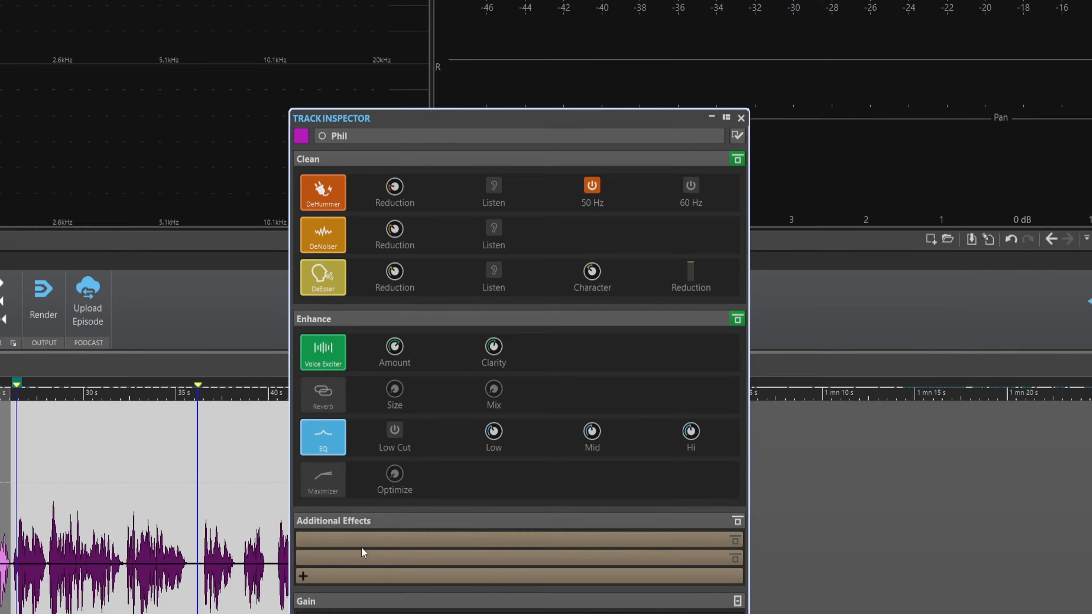
{"action": "key", "text": "space"}
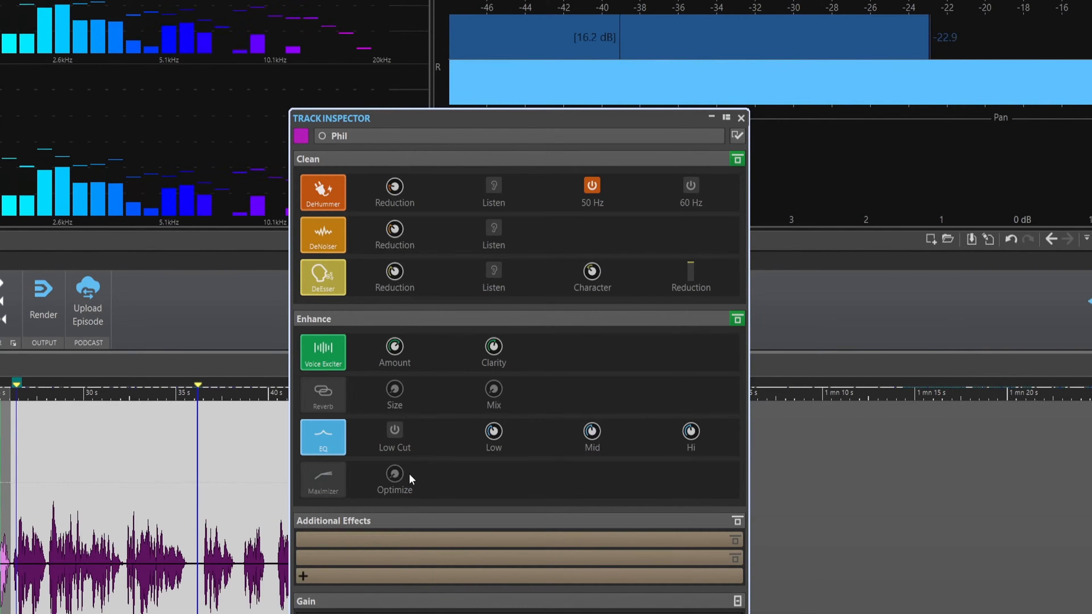
{"action": "mouse_move", "coordinate": [494, 436]}
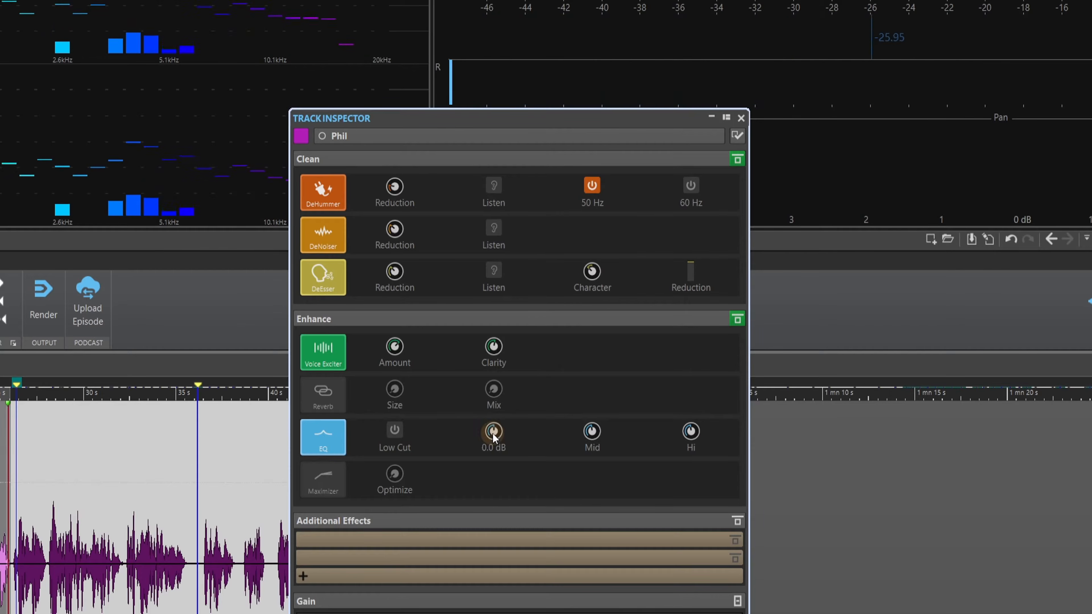
{"action": "left_click", "coordinate": [395, 429]}
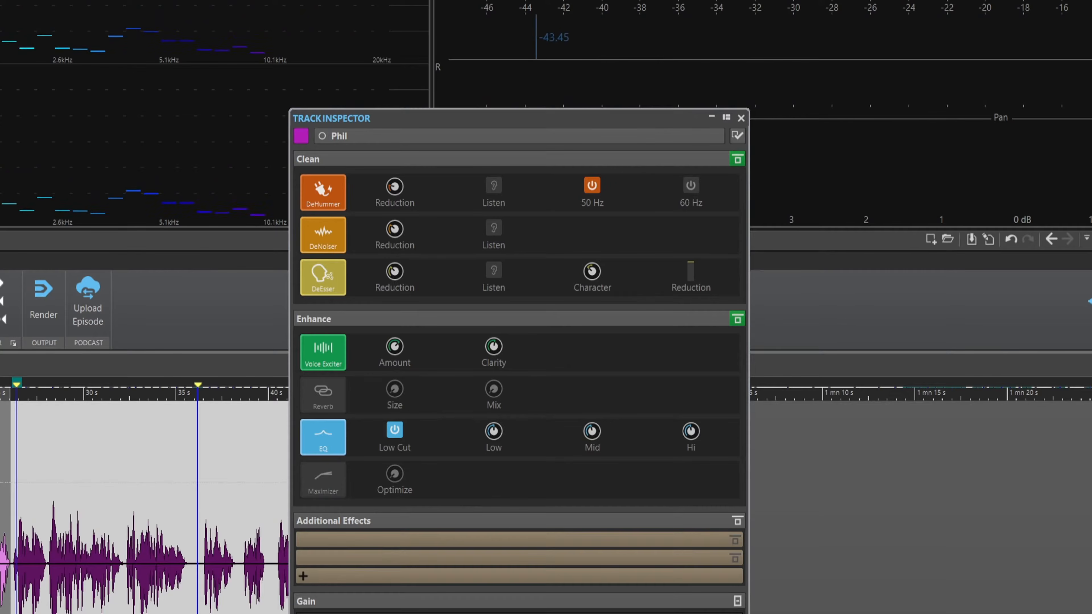
Enable the Maximizer, adjust its Optimize amount, and play the speech from about 28 s to check it.
{"action": "left_click", "coordinate": [328, 478]}
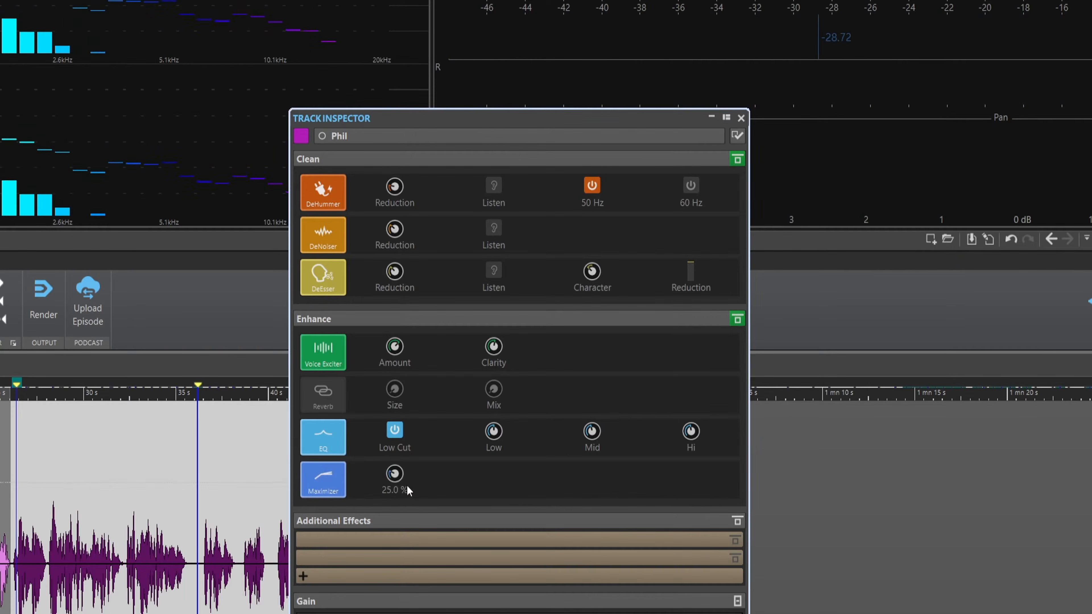
{"action": "mouse_move", "coordinate": [394, 478]}
{"action": "left_mouse_down"}
{"action": "mouse_move", "coordinate": [406, 552]}
{"action": "mouse_move", "coordinate": [408, 444]}
{"action": "mouse_move", "coordinate": [397, 488]}
{"action": "left_mouse_up"}
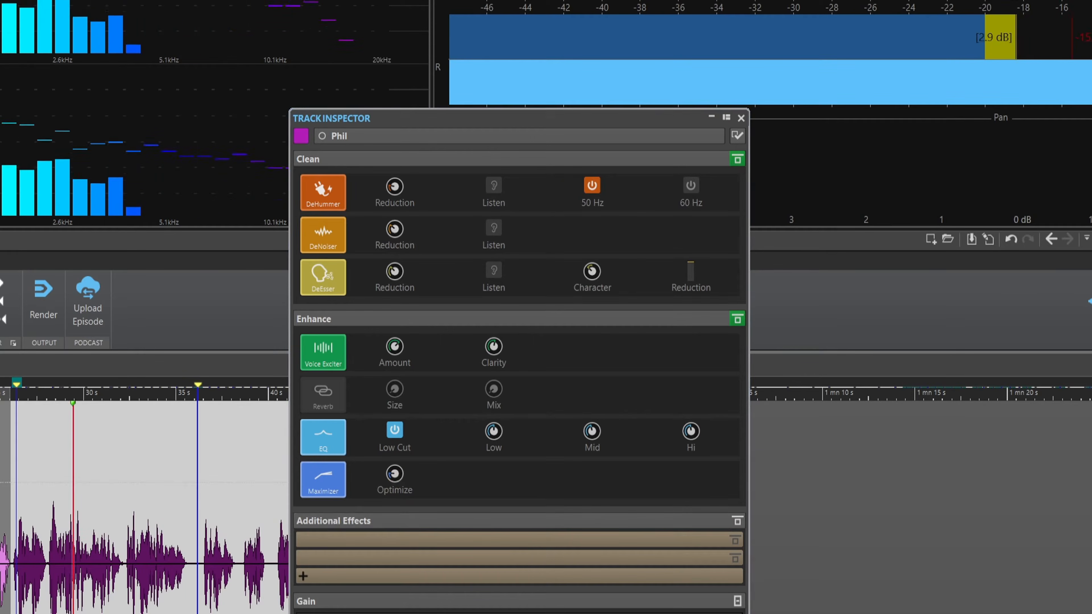
{"action": "left_click", "coordinate": [94, 496]}
{"action": "key", "text": "space"}
{"action": "left_click", "coordinate": [46, 506]}
{"action": "key", "text": "space"}
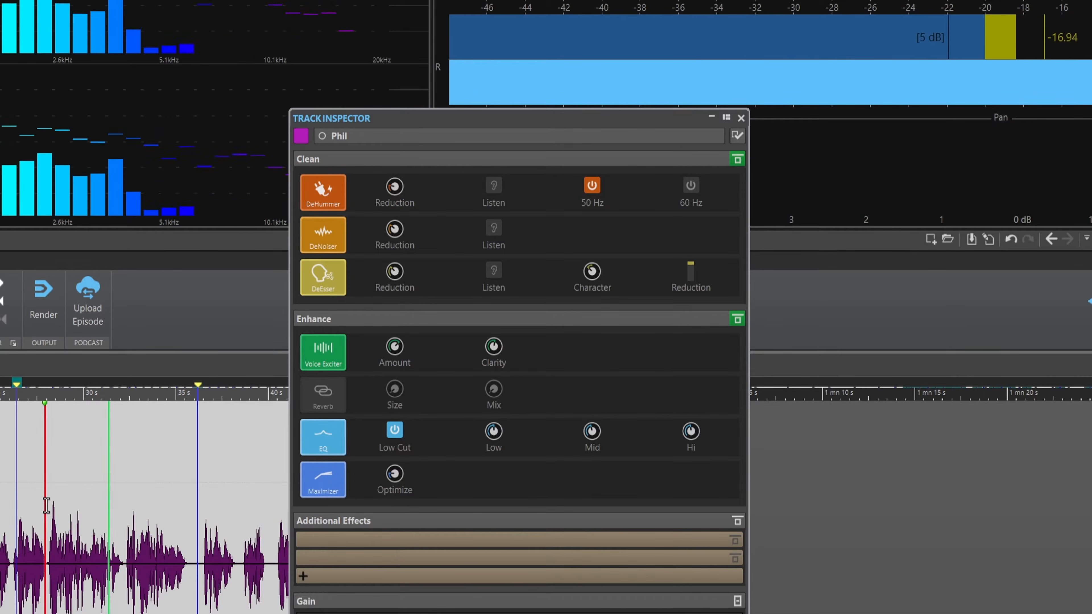
{"action": "key", "text": "space"}
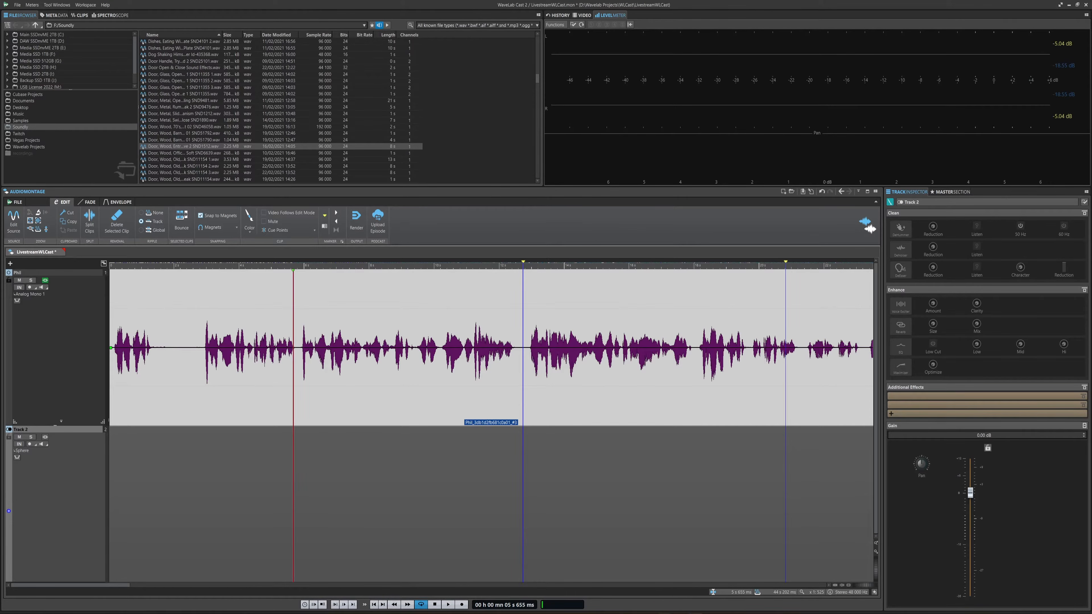
Import Seq1.wav from the Desktop folder onto Track 2, copying the file to the Audio Montage folder.
{"action": "mouse_move", "coordinate": [663, 613]}
{"action": "left_click", "coordinate": [643, 593]}
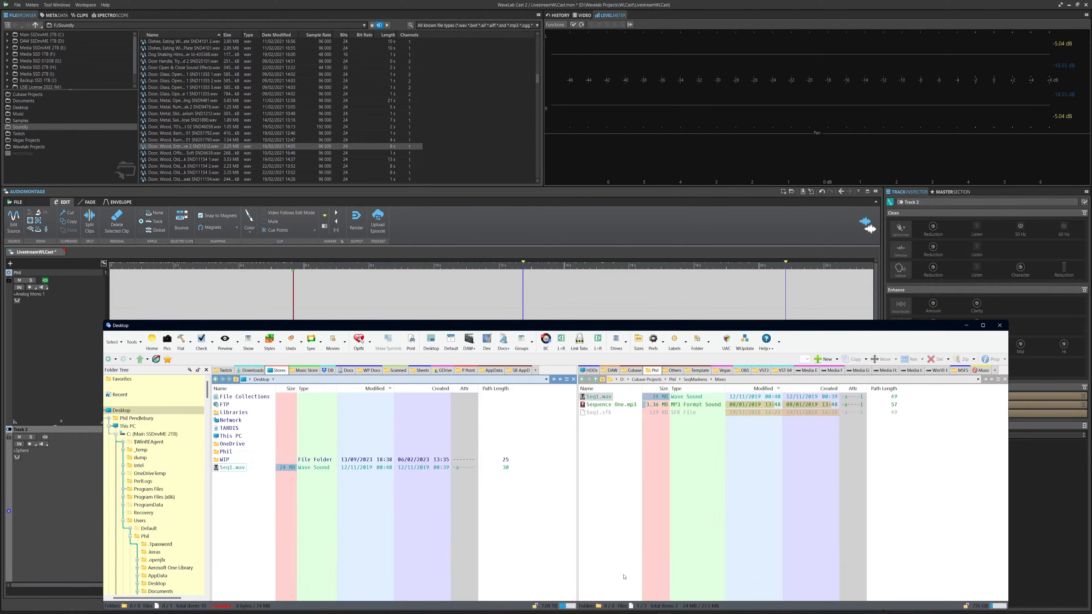
{"action": "left_click_drag", "start_coordinate": [281, 333], "coordinate": [535, 338]}
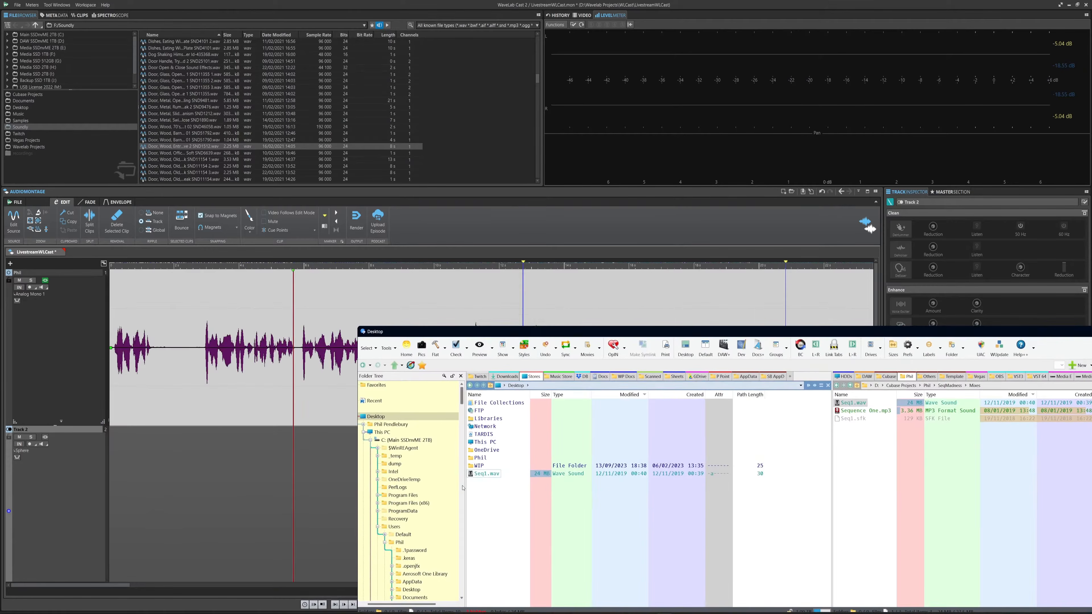
{"action": "left_click_drag", "start_coordinate": [484, 476], "coordinate": [192, 482]}
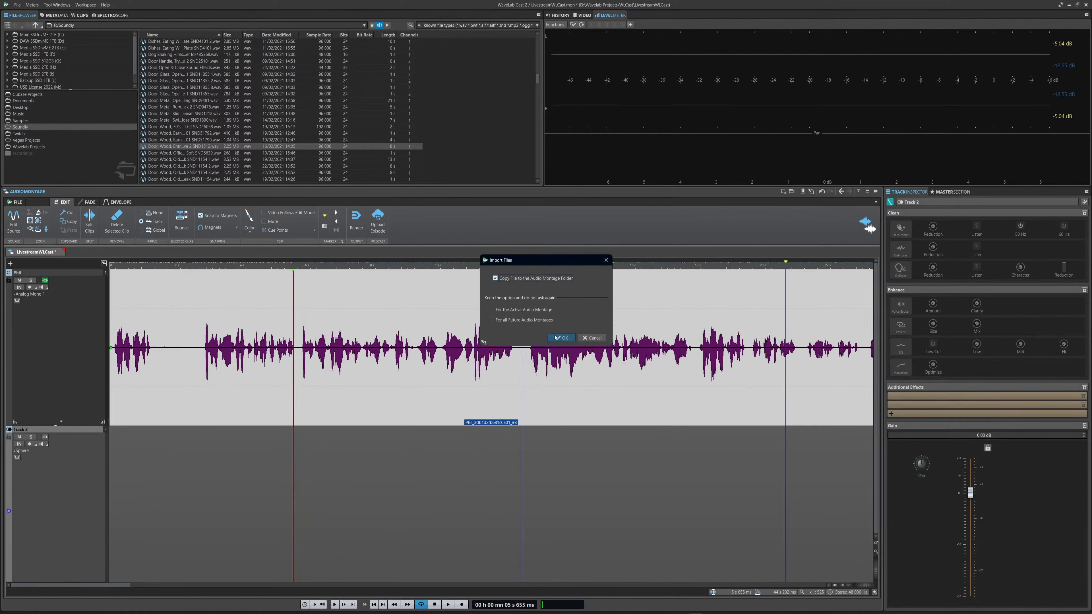
{"action": "left_click", "coordinate": [561, 337]}
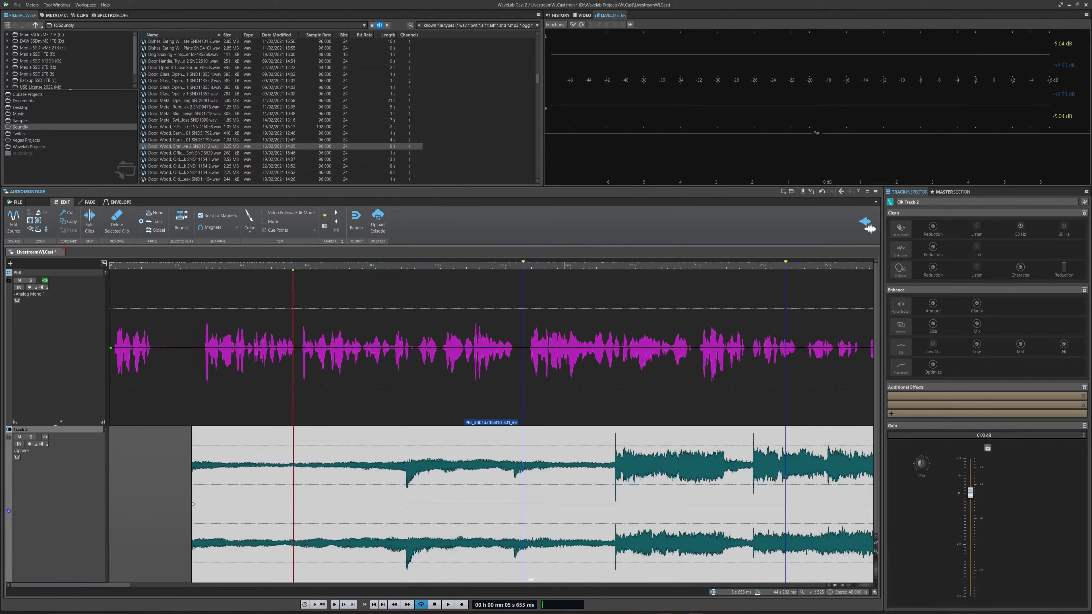
Move the Seq1 music clip to the very start of the montage and solo Track 2.
{"action": "left_click", "coordinate": [644, 612]}
{"action": "left_click", "coordinate": [645, 612]}
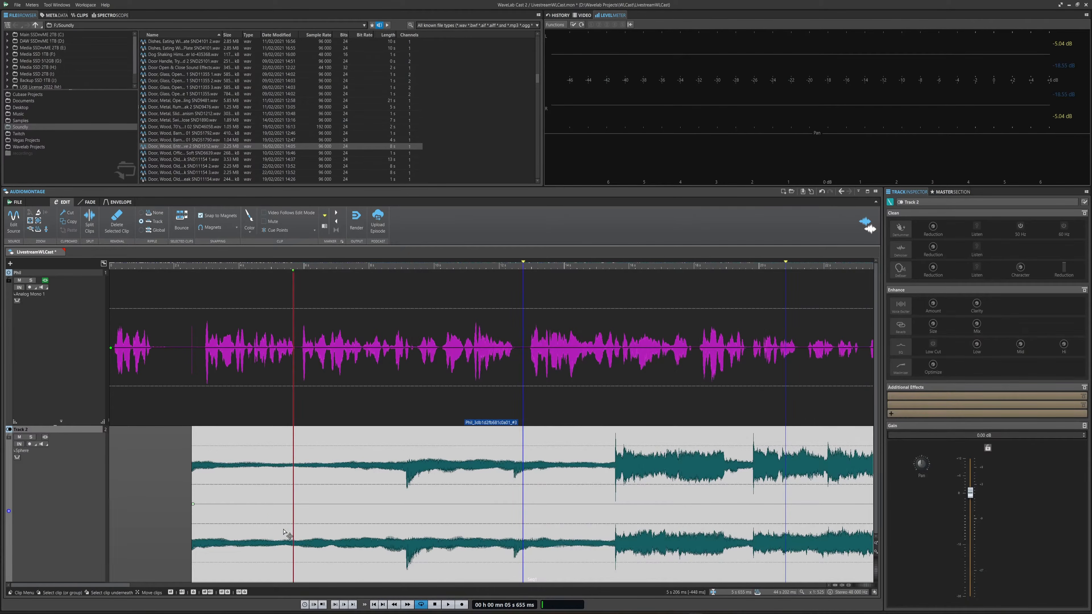
{"action": "left_click_drag", "start_coordinate": [280, 534], "coordinate": [152, 524]}
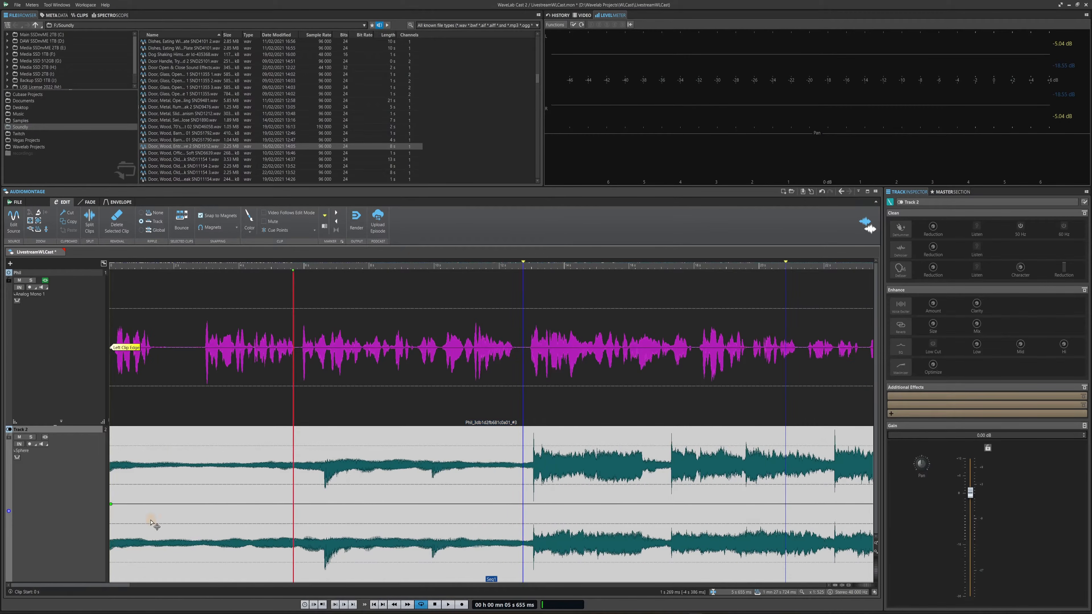
{"action": "left_click", "coordinate": [31, 438]}
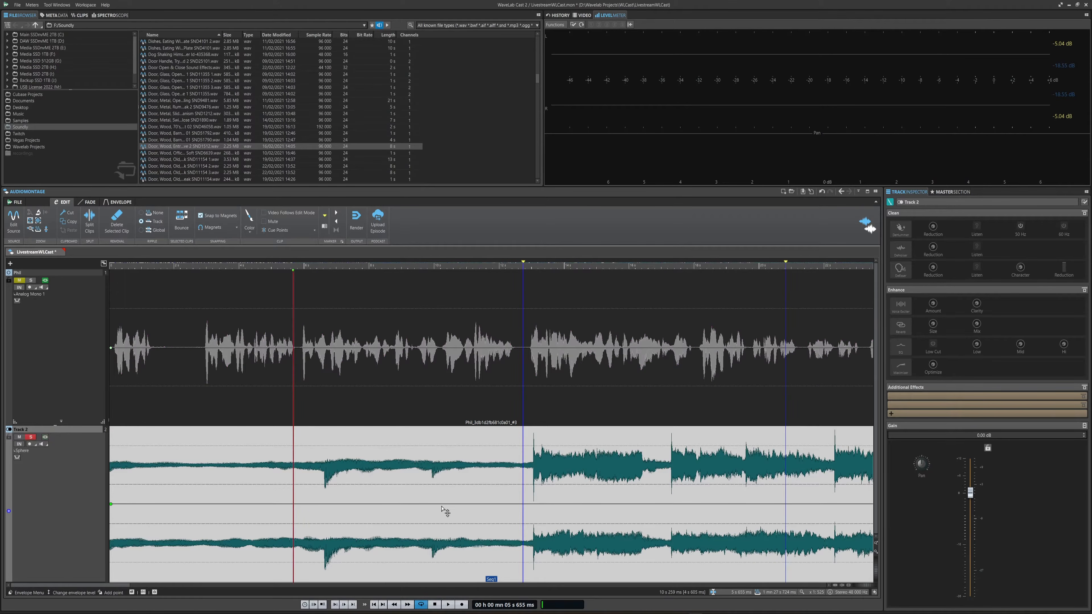
Play the music from about 10 s and lower the clip's volume envelope to about -2.4 dB.
{"action": "scroll", "coordinate": [418, 503], "scroll_direction": "down", "scroll_amount": 3}
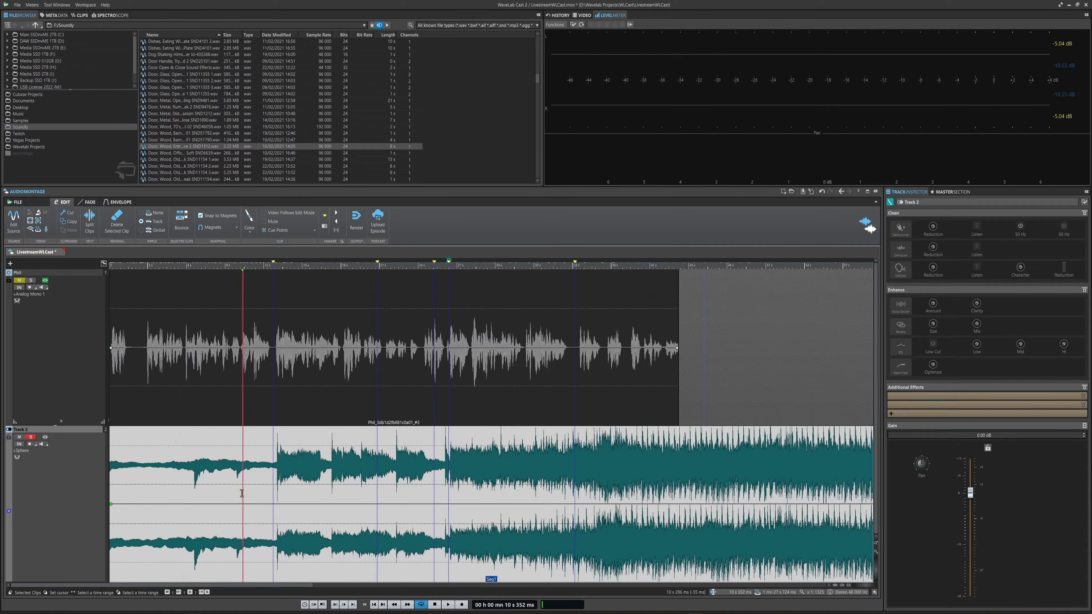
{"action": "key", "text": "space"}
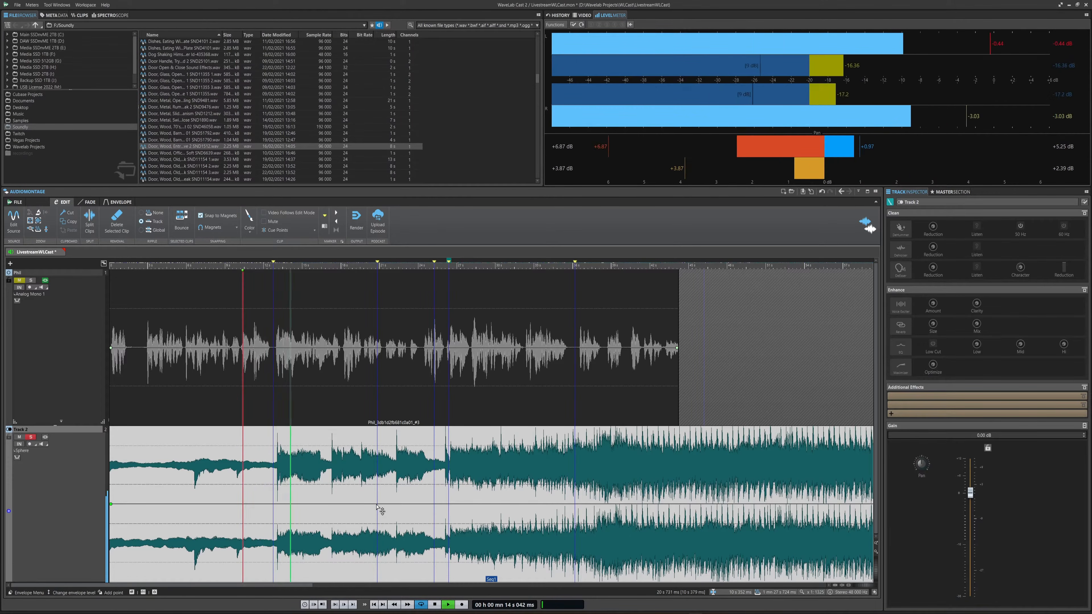
{"action": "left_click_drag", "start_coordinate": [378, 507], "coordinate": [378, 526]}
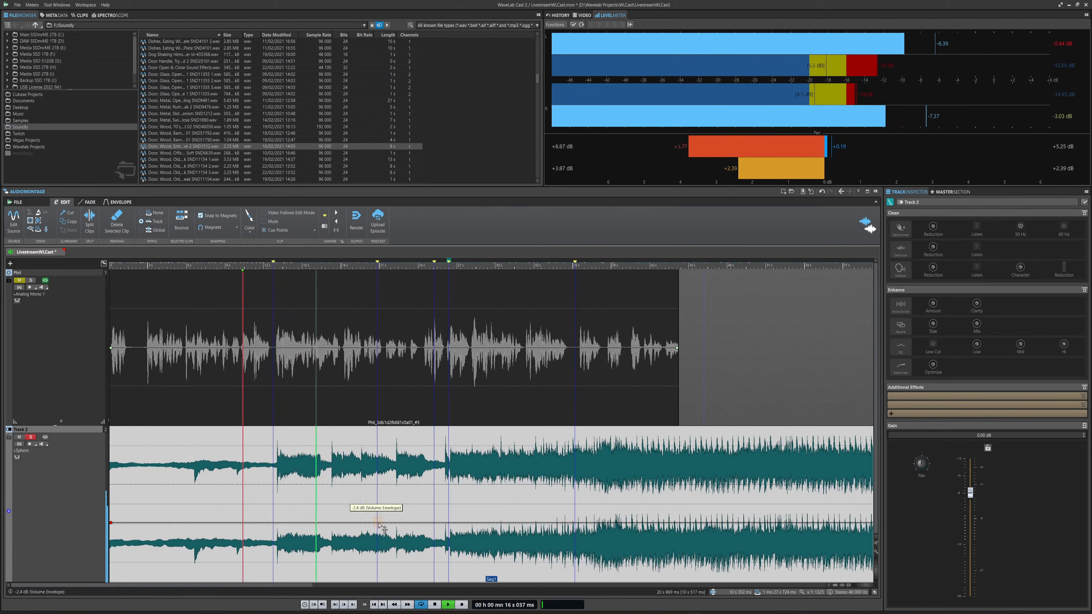
Play the soloed music from about 30 s, 15 s and 26 s to find a suitable starting passage.
{"action": "left_click", "coordinate": [503, 500]}
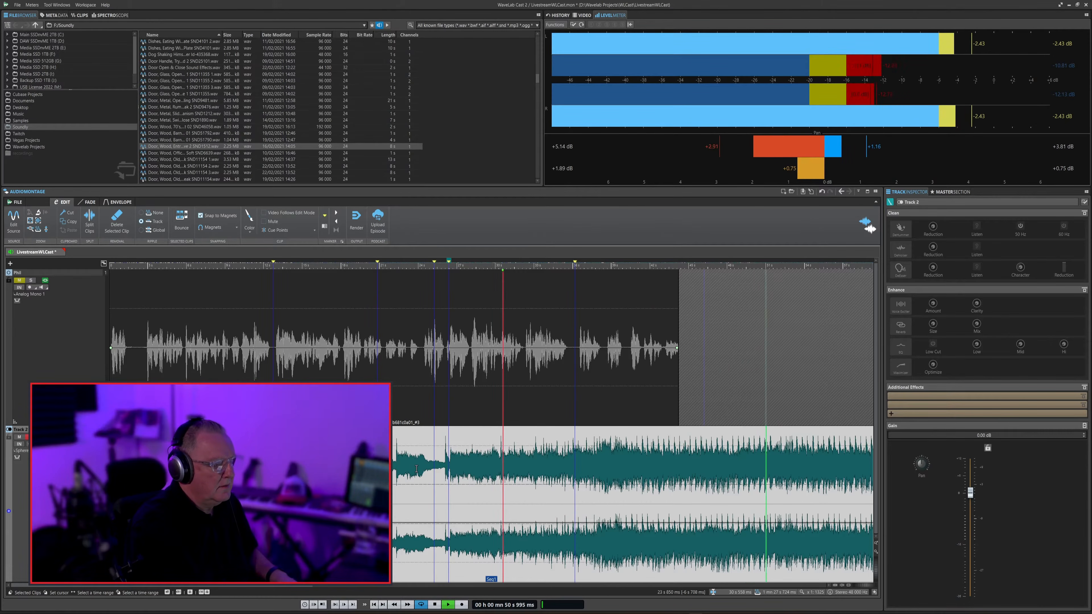
{"action": "key", "text": "space"}
{"action": "left_click", "coordinate": [303, 327]}
{"action": "key", "text": "space"}
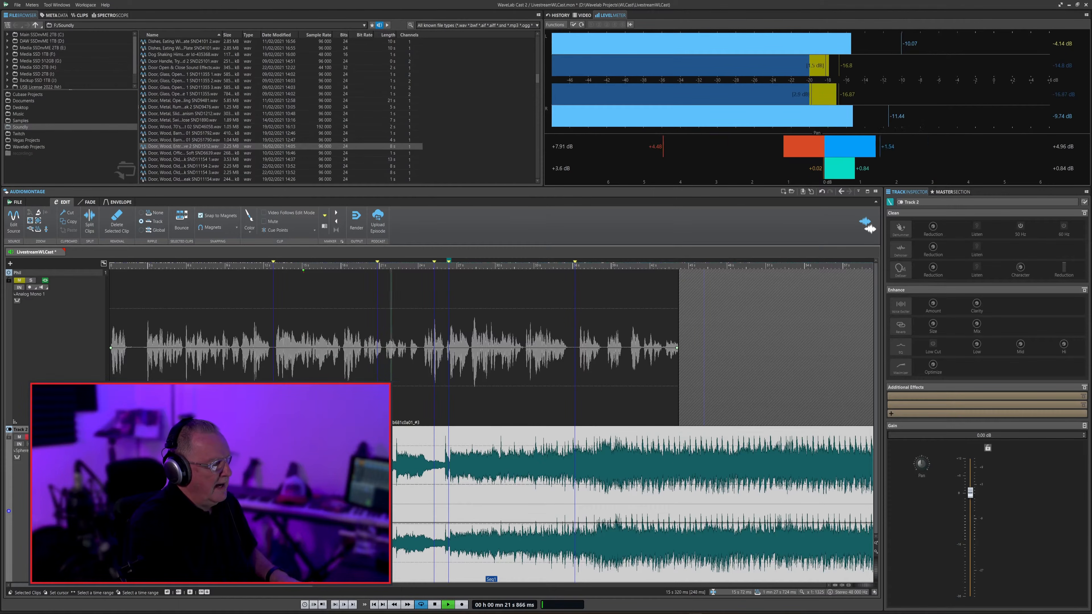
{"action": "key", "text": "space"}
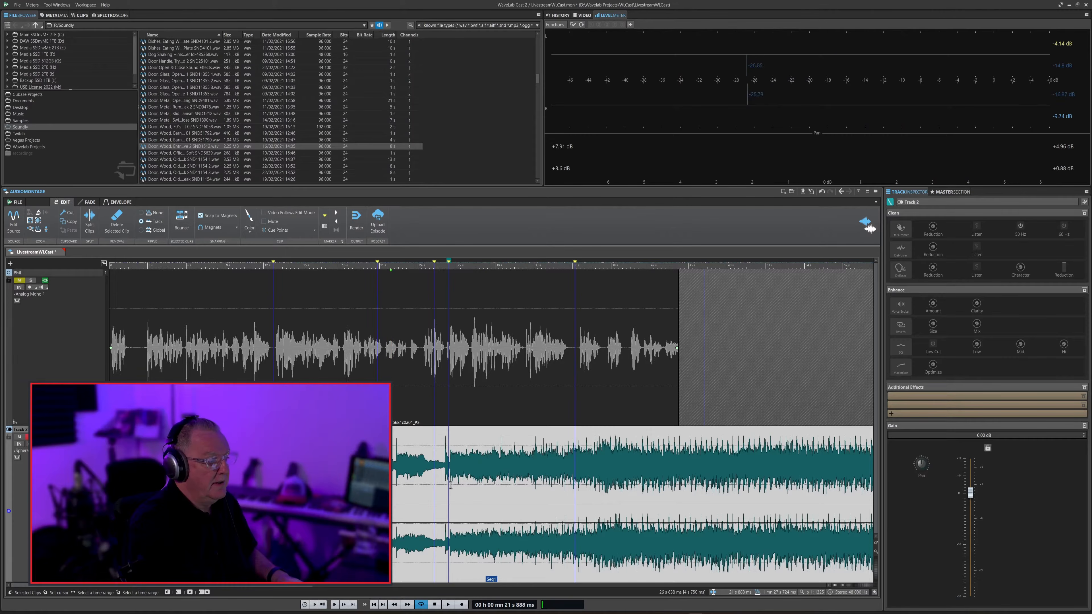
{"action": "left_click", "coordinate": [442, 489]}
{"action": "key", "text": "space"}
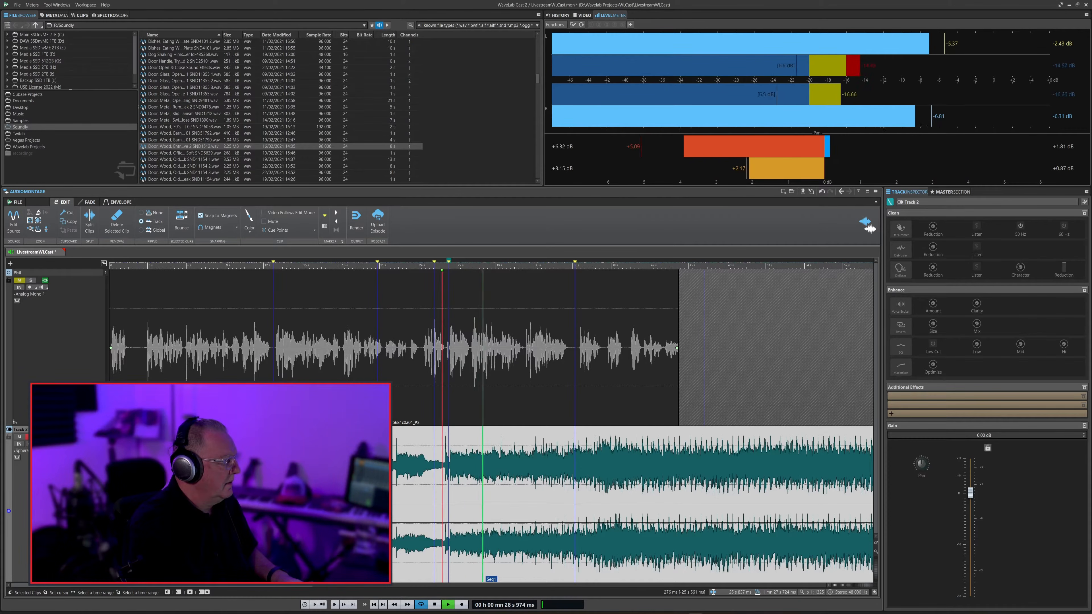
Trim the start of the music clip first to about 26 s, then to about 38 s, and play from there.
{"action": "left_click_drag", "start_coordinate": [392, 478], "coordinate": [446, 479]}
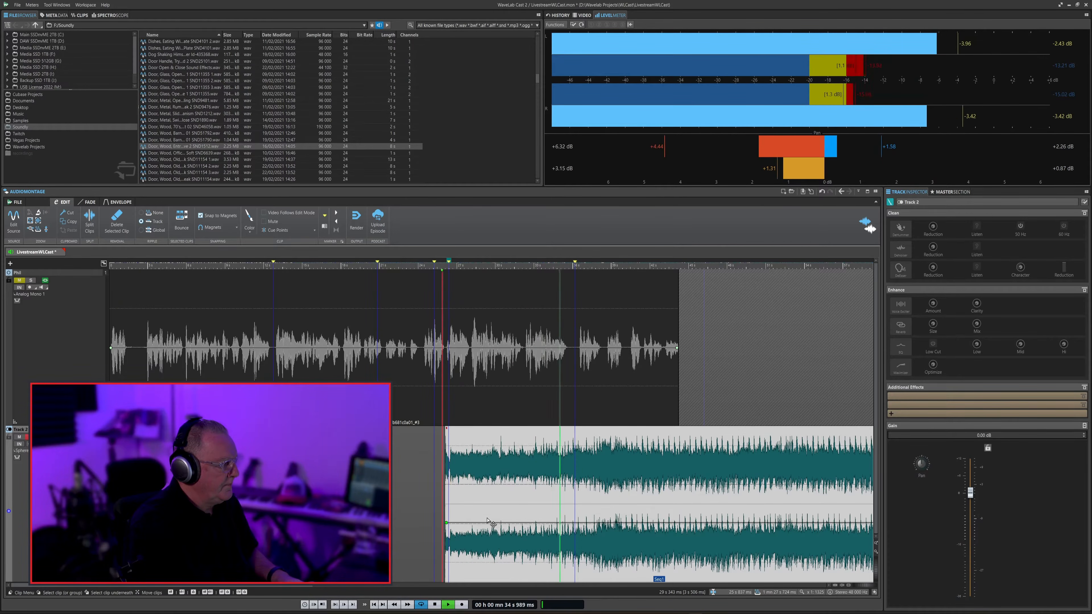
{"action": "left_click", "coordinate": [487, 540]}
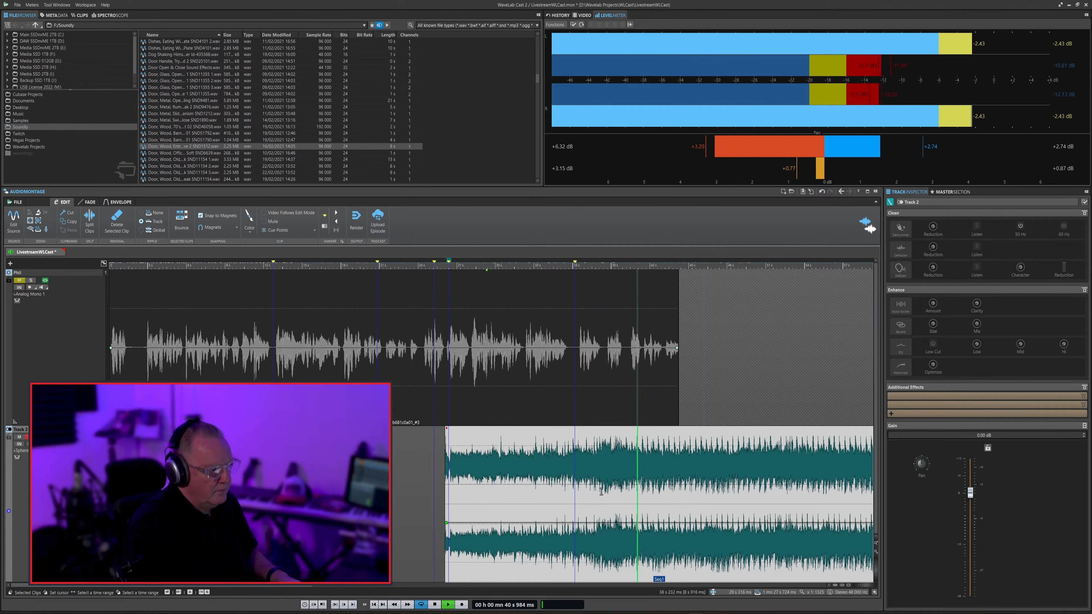
{"action": "key", "text": "space"}
{"action": "left_click_drag", "start_coordinate": [447, 482], "coordinate": [596, 493]}
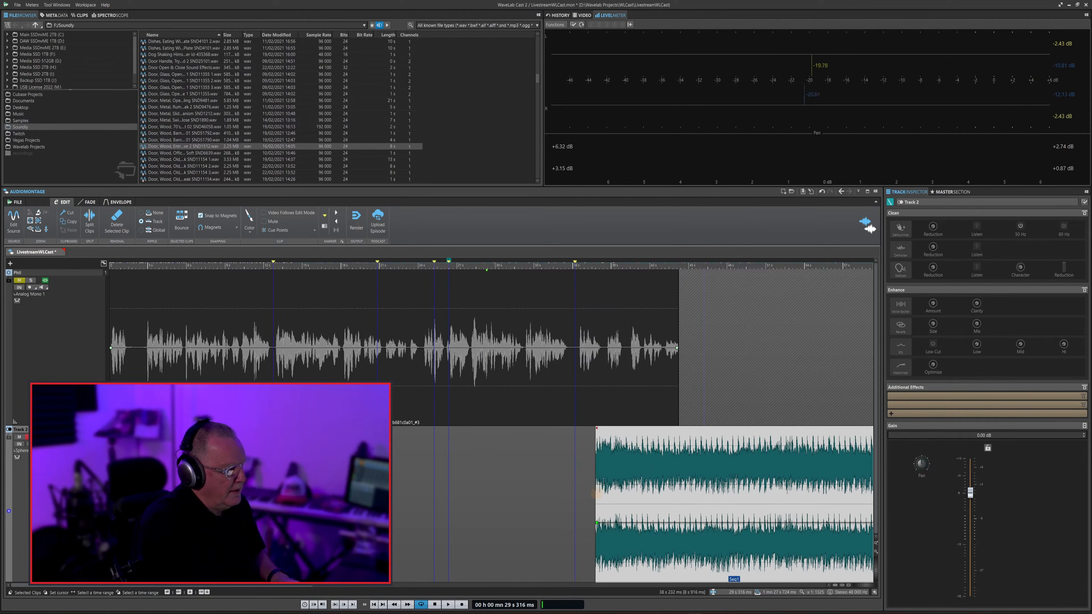
{"action": "left_click", "coordinate": [595, 411]}
{"action": "key", "text": "space"}
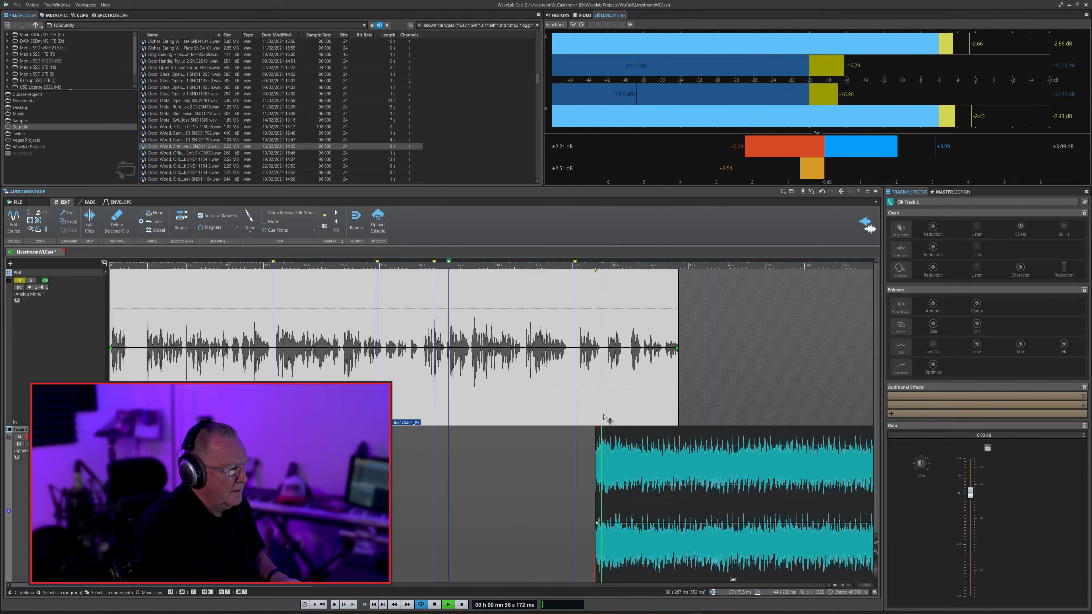
Trim the start of the music clip to about 38.4 s, add a fade-in of about 1 s, and audition it.
{"action": "key", "text": "space"}
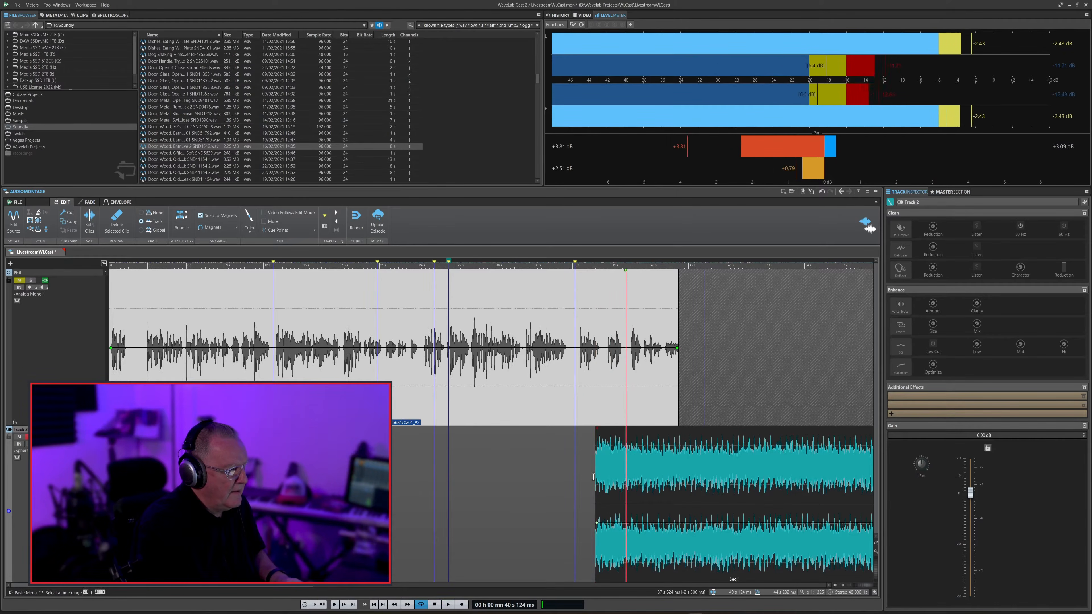
{"action": "left_click", "coordinate": [610, 470]}
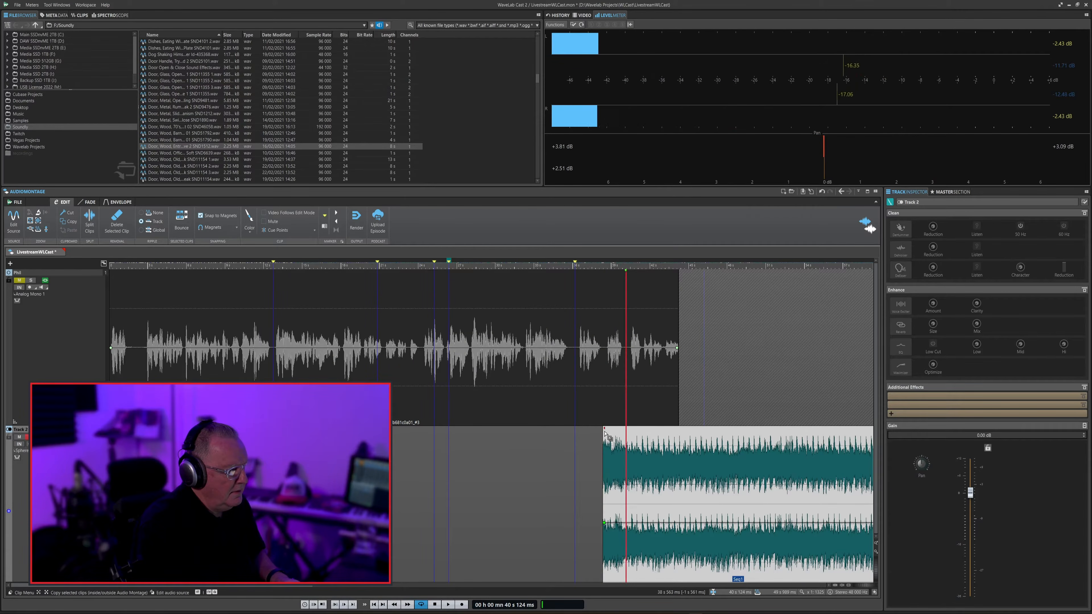
{"action": "left_click_drag", "start_coordinate": [604, 523], "coordinate": [607, 524]}
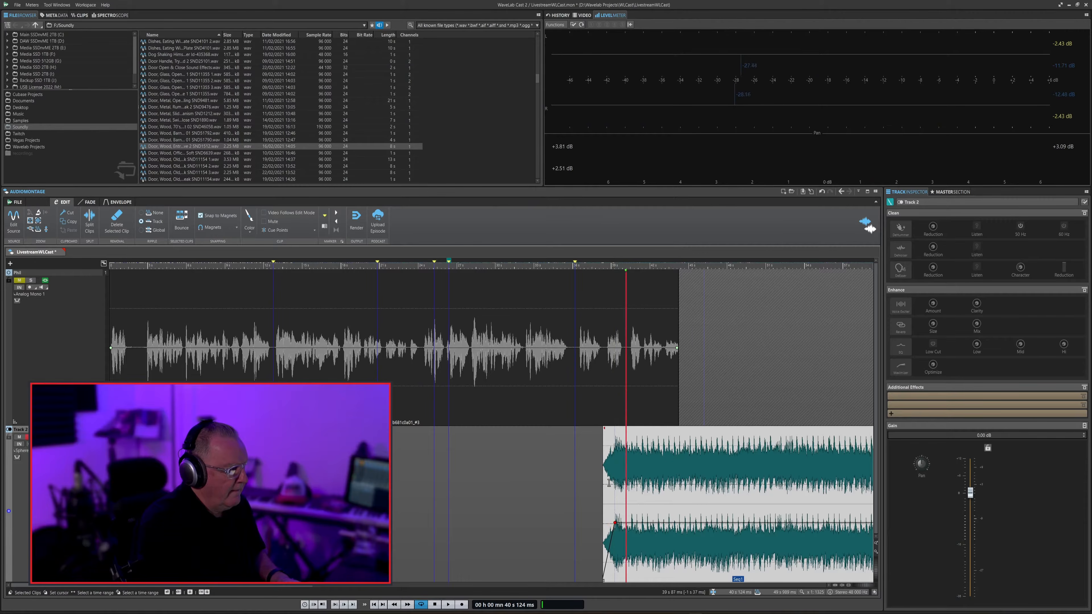
{"action": "key", "text": "space"}
{"action": "left_click", "coordinate": [598, 267]}
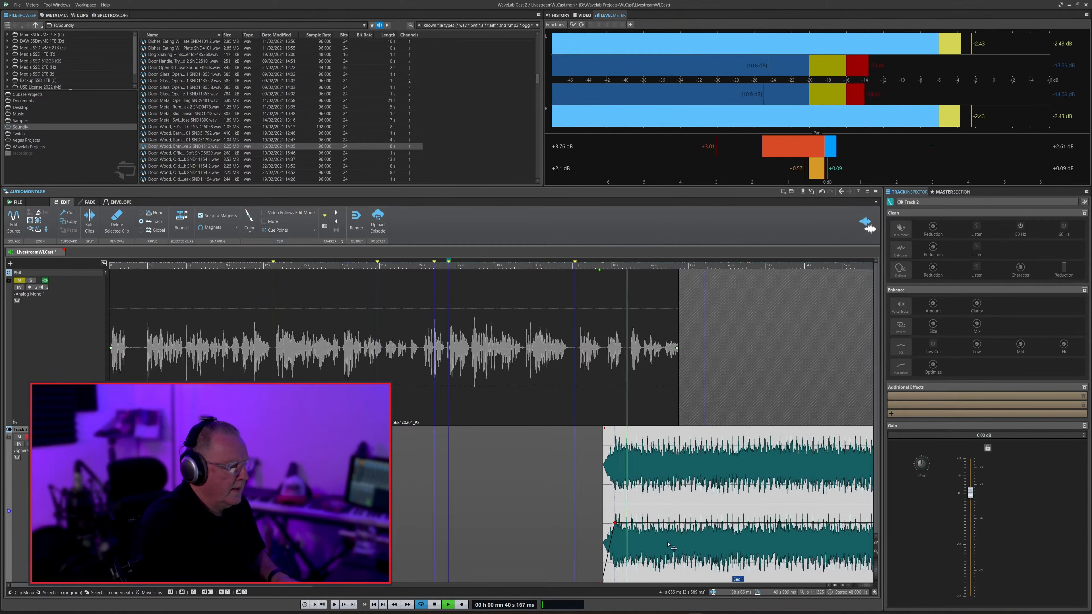
{"action": "key", "text": "space"}
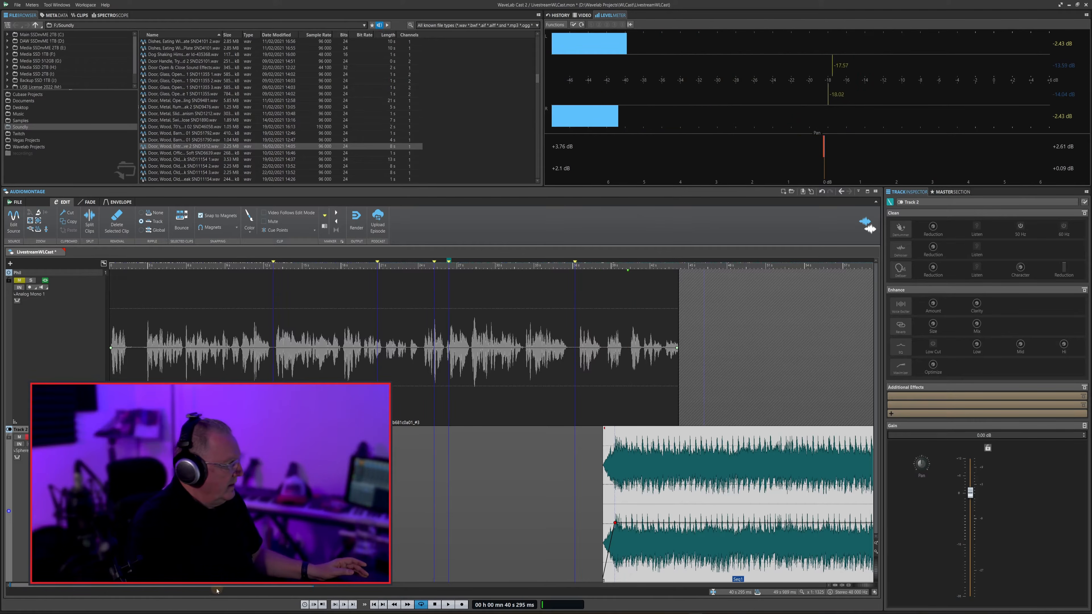
Move the music clip to the start of the montage and play its ending from about 23 s.
{"action": "left_click_drag", "start_coordinate": [730, 566], "coordinate": [237, 567]}
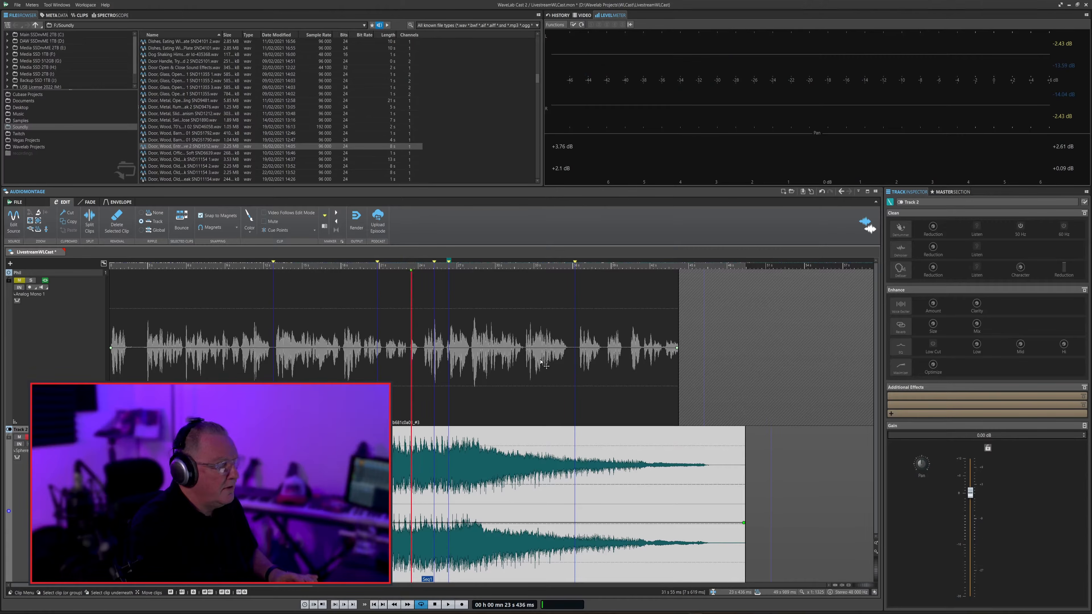
{"action": "key", "text": "space"}
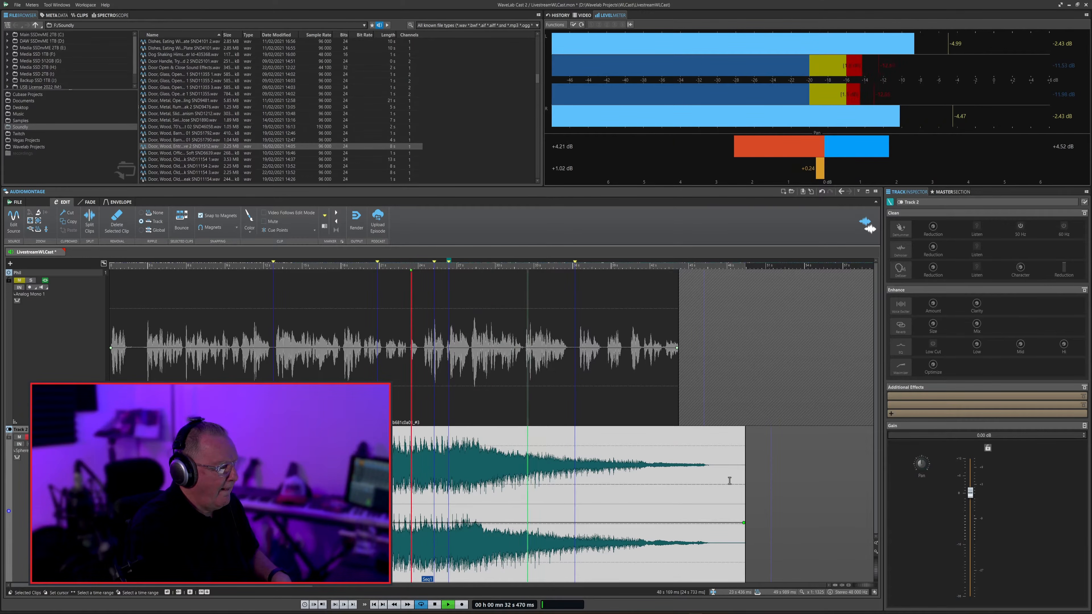
{"action": "key", "text": "space"}
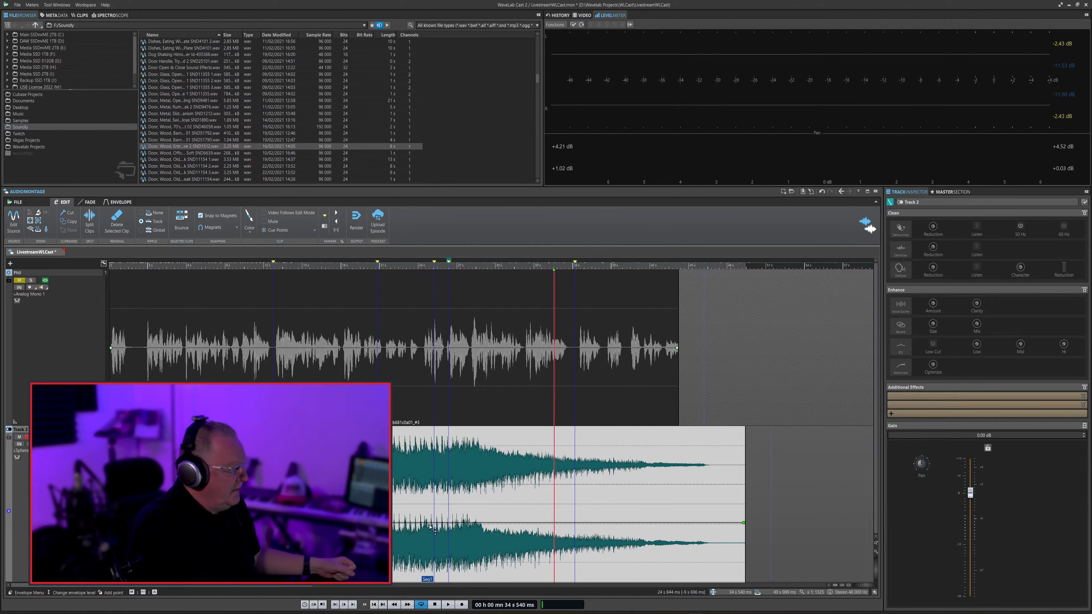
Lower the music clip's volume envelope in two stages and turn off the solo on Track 2.
{"action": "left_click_drag", "start_coordinate": [435, 528], "coordinate": [423, 549]}
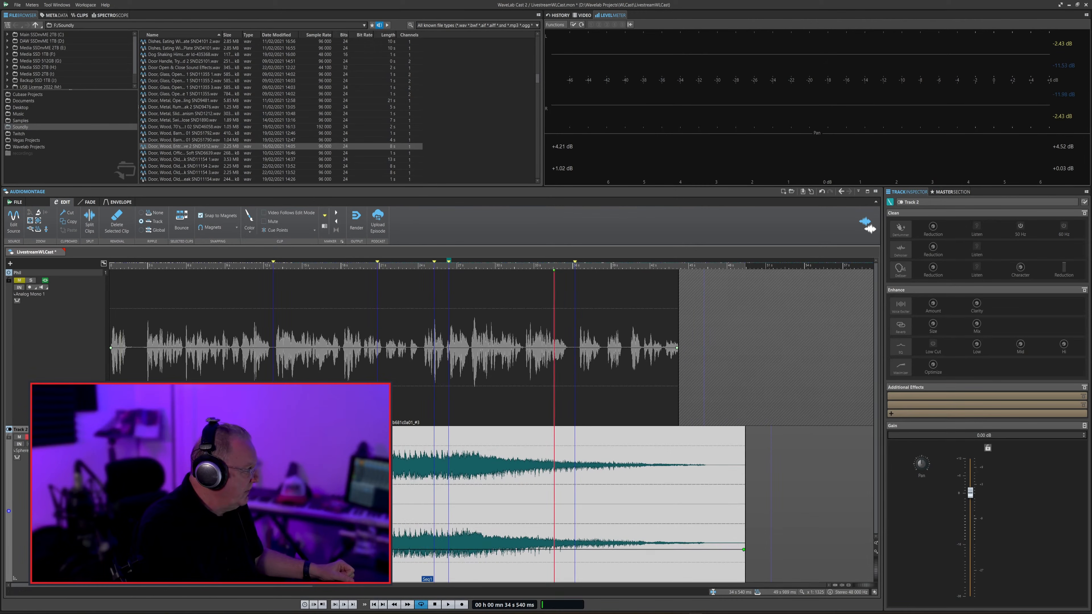
{"action": "left_click", "coordinate": [30, 437]}
{"action": "left_click_drag", "start_coordinate": [399, 551], "coordinate": [400, 558]}
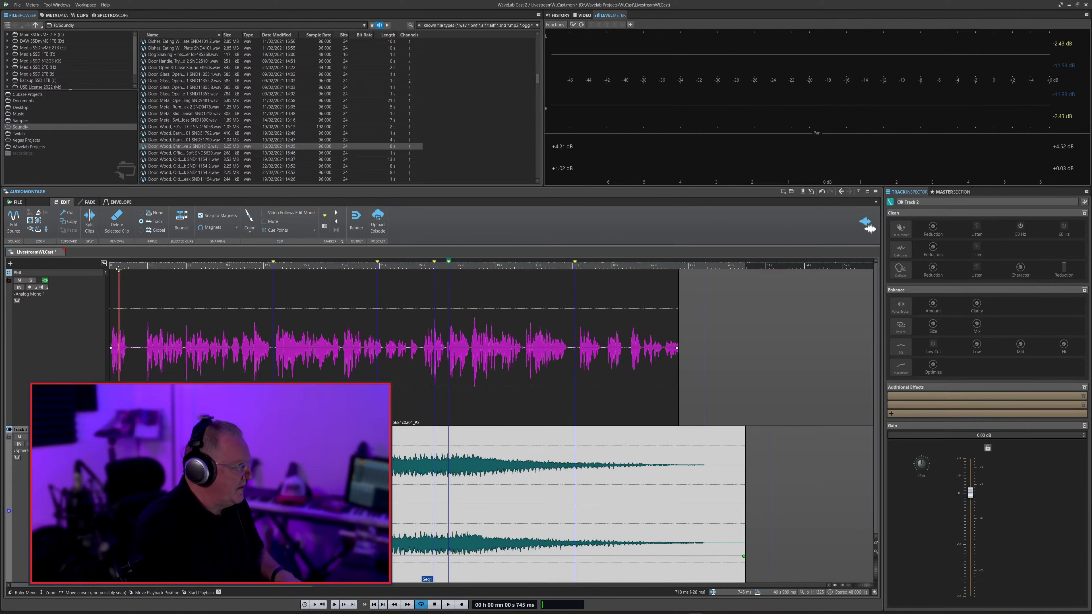
During playback, move the music clip about 1 s later and extend its start back to the montage start.
{"action": "key", "text": "space"}
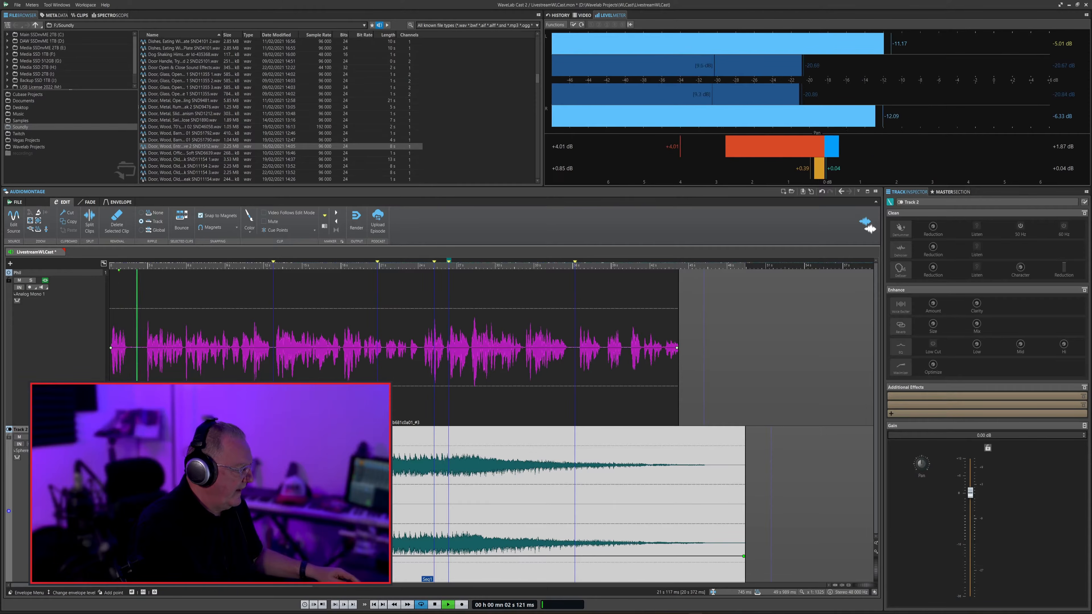
{"action": "left_click_drag", "start_coordinate": [288, 533], "coordinate": [302, 533]}
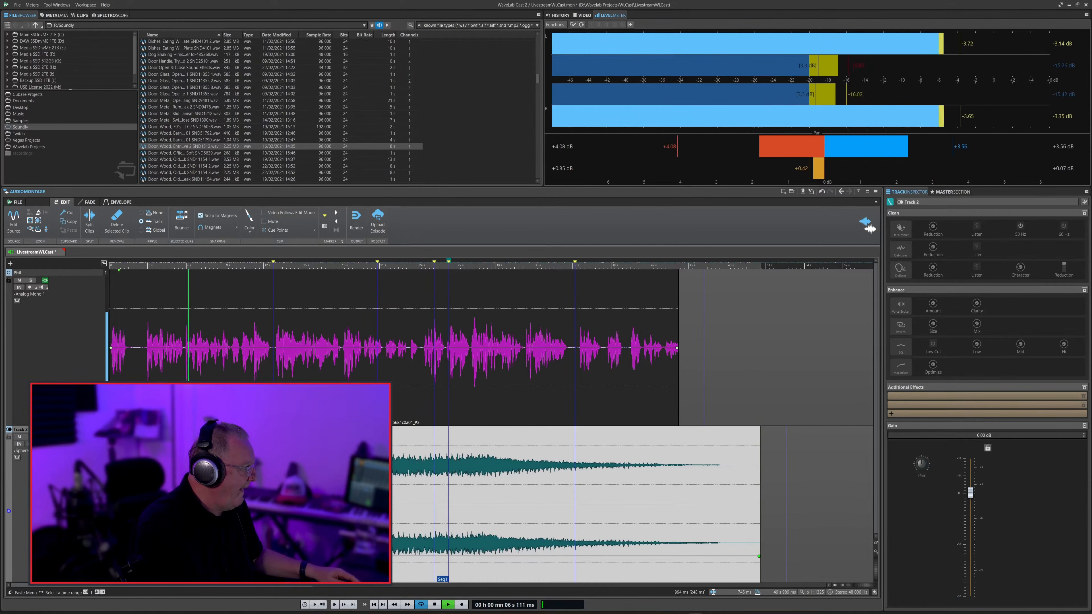
{"action": "left_click_drag", "start_coordinate": [125, 516], "coordinate": [109, 516]}
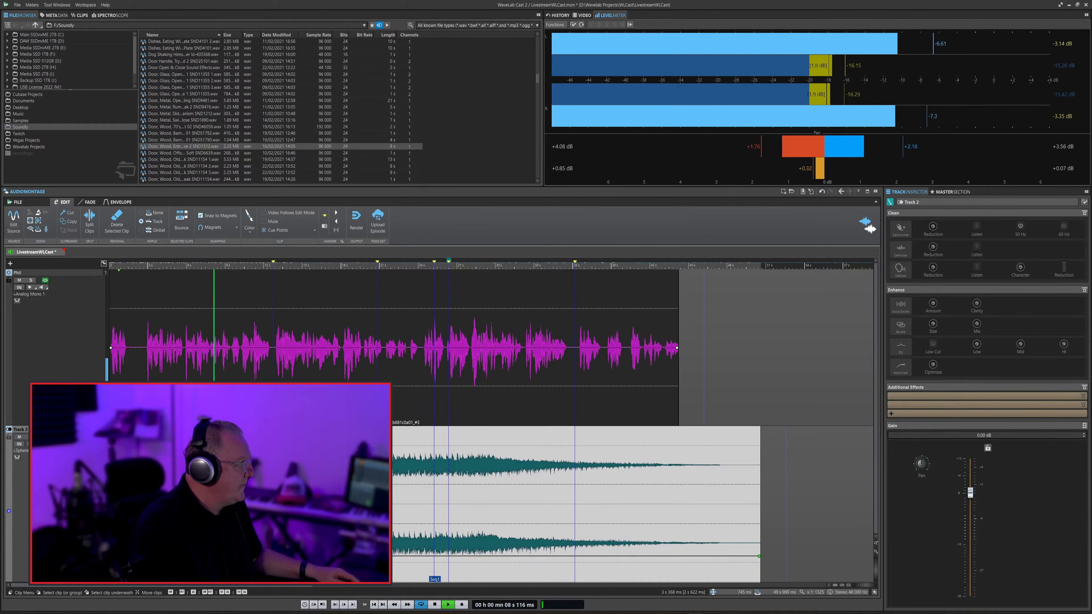
Play from the start and shift the music about 0.5 s earlier, snapping the clip's left edge to the montage start.
{"action": "left_click", "coordinate": [372, 604]}
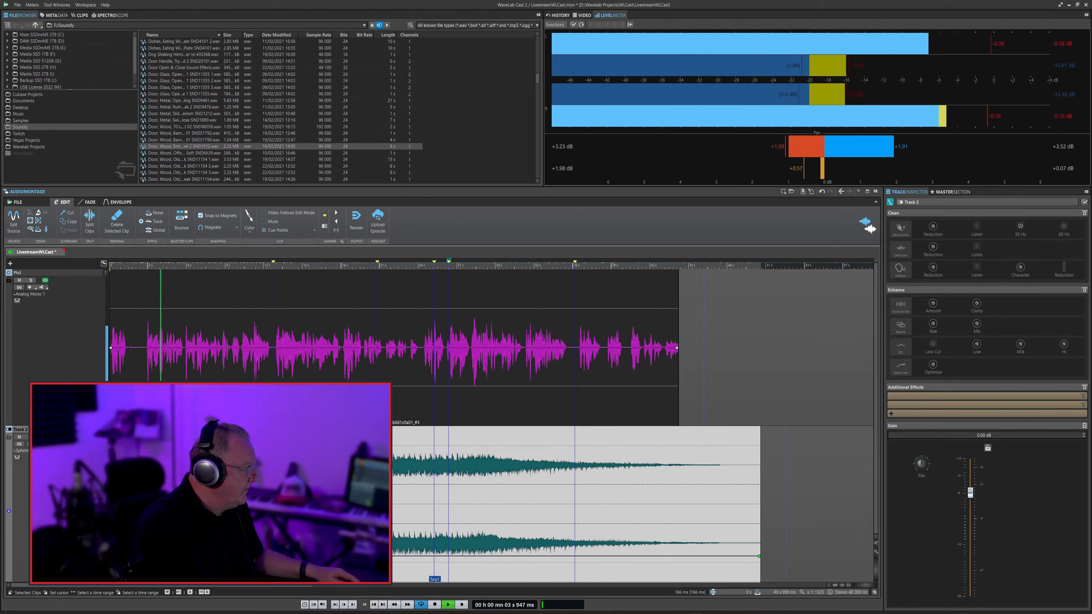
{"action": "left_click_drag", "start_coordinate": [165, 473], "coordinate": [146, 473]}
{"action": "left_click_drag", "start_coordinate": [215, 529], "coordinate": [207, 529]}
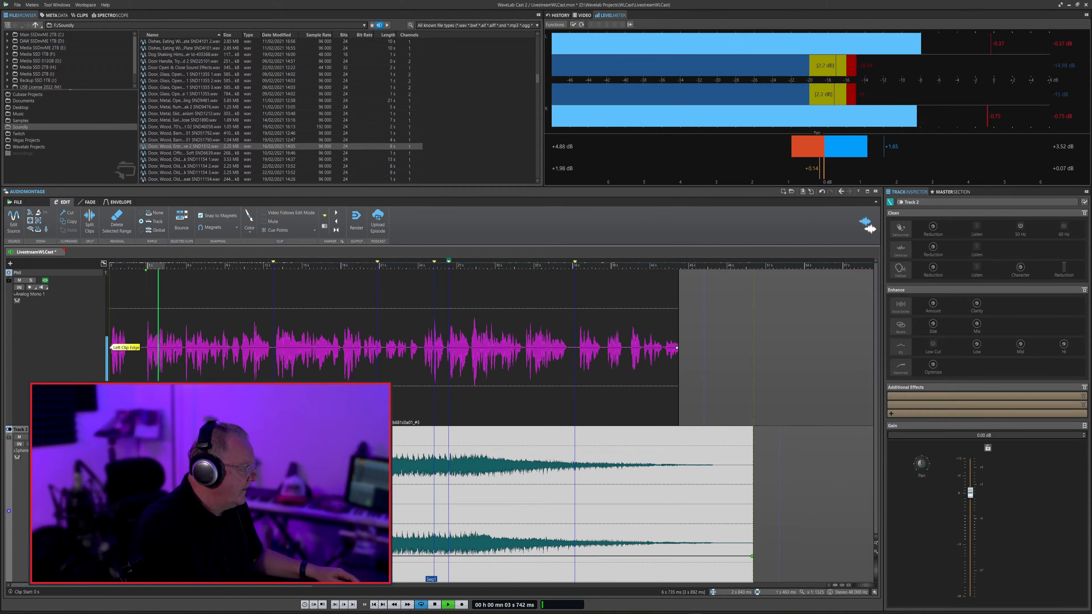
Lower the music clip's volume envelope to -11.8 dB, stop playback, and return to the montage start.
{"action": "left_click_drag", "start_coordinate": [396, 556], "coordinate": [397, 559]}
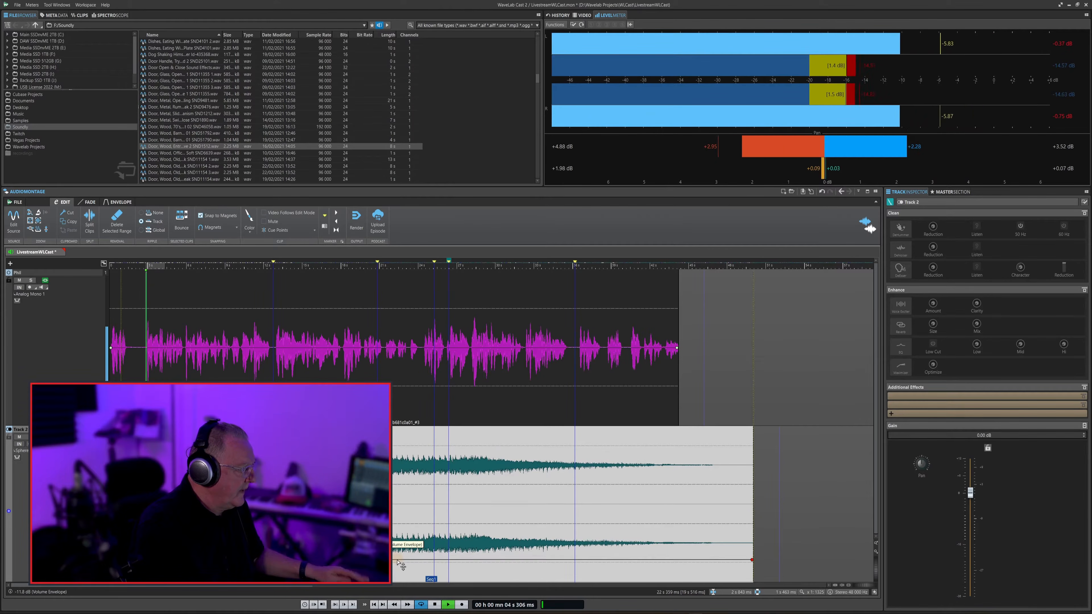
{"action": "key", "text": "space"}
{"action": "key", "text": "Home"}
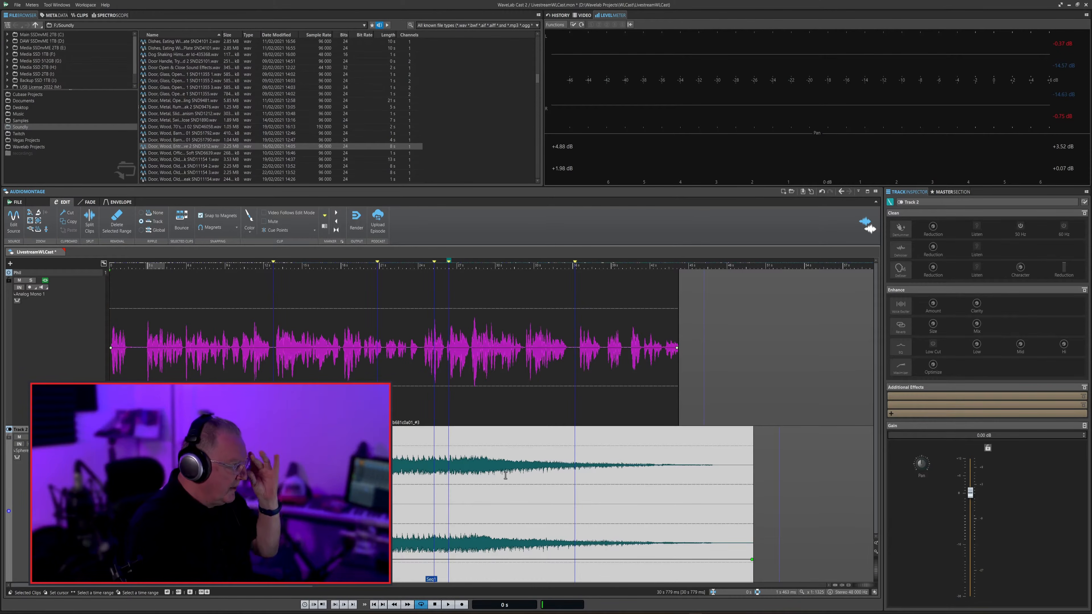
Enable the Ducker on Track 2 and place its settings window over the montage area.
{"action": "left_click", "coordinate": [196, 344]}
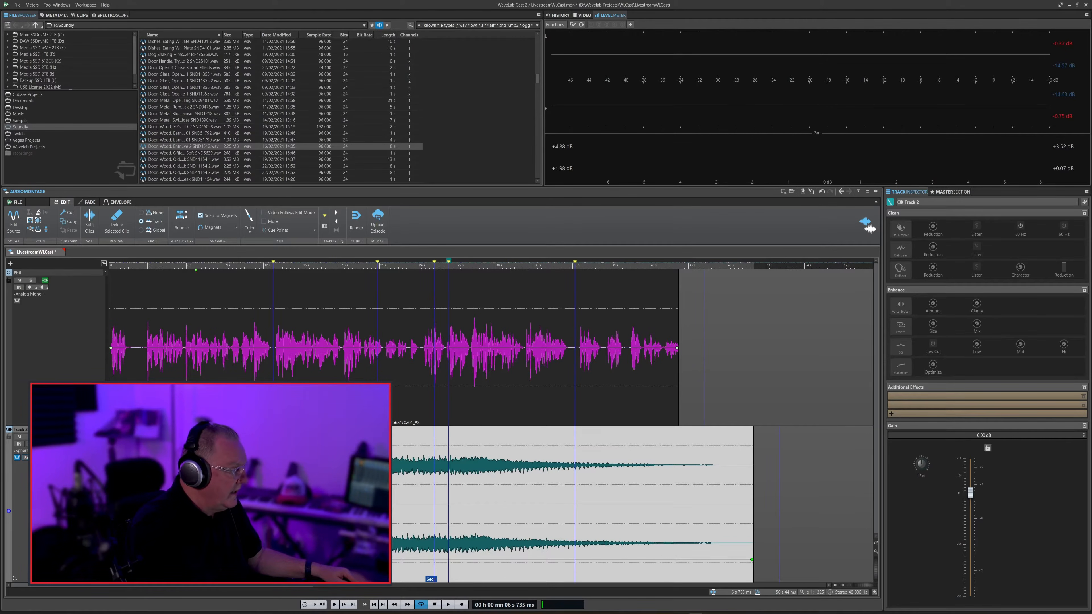
{"action": "left_click", "coordinate": [32, 457]}
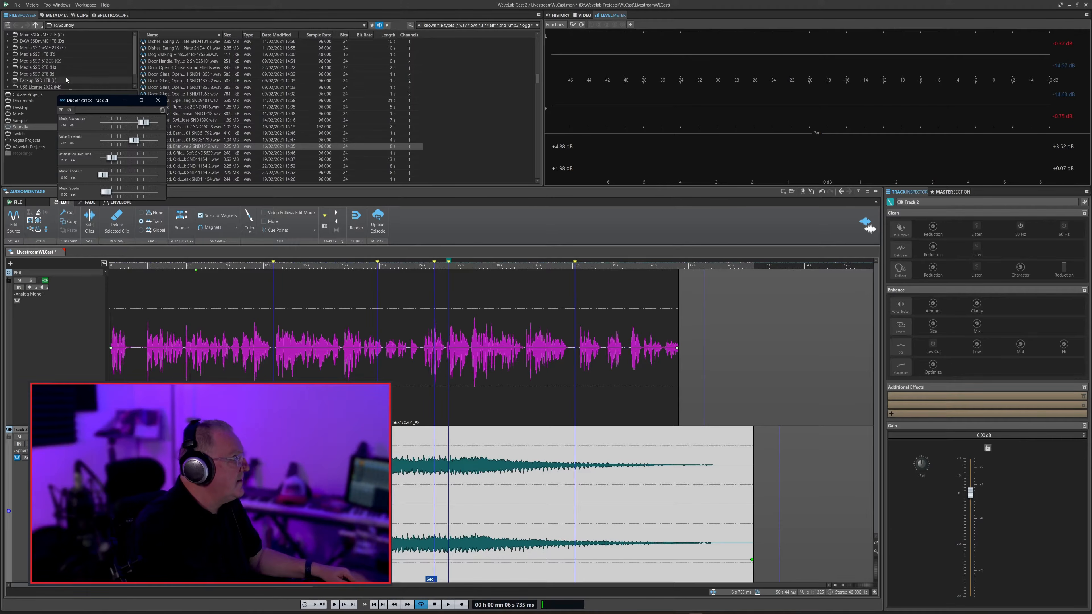
{"action": "left_click_drag", "start_coordinate": [83, 104], "coordinate": [495, 211]}
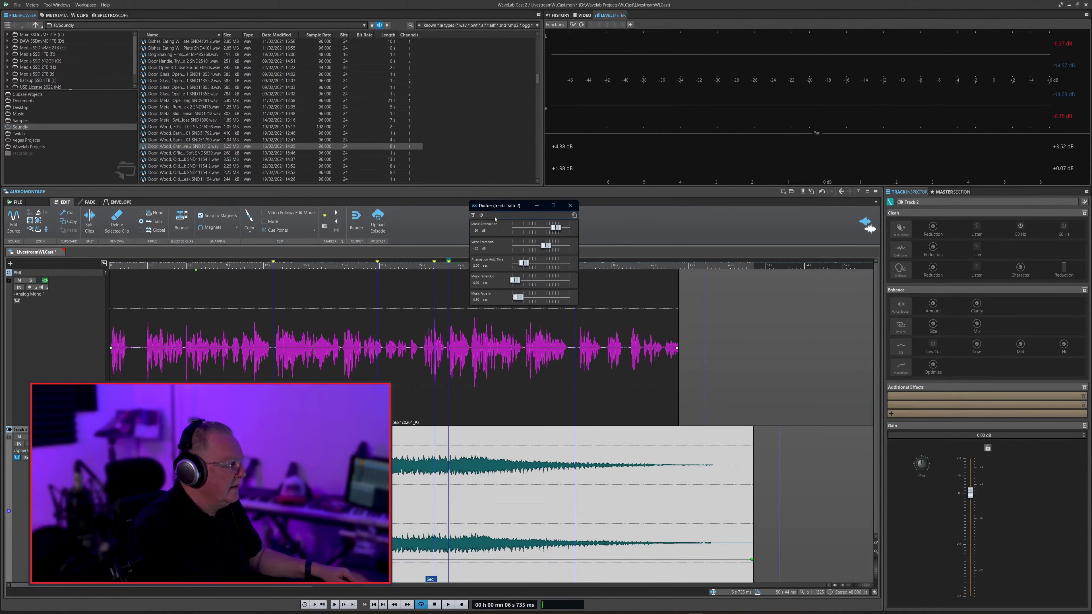
{"action": "left_click", "coordinate": [553, 217]}
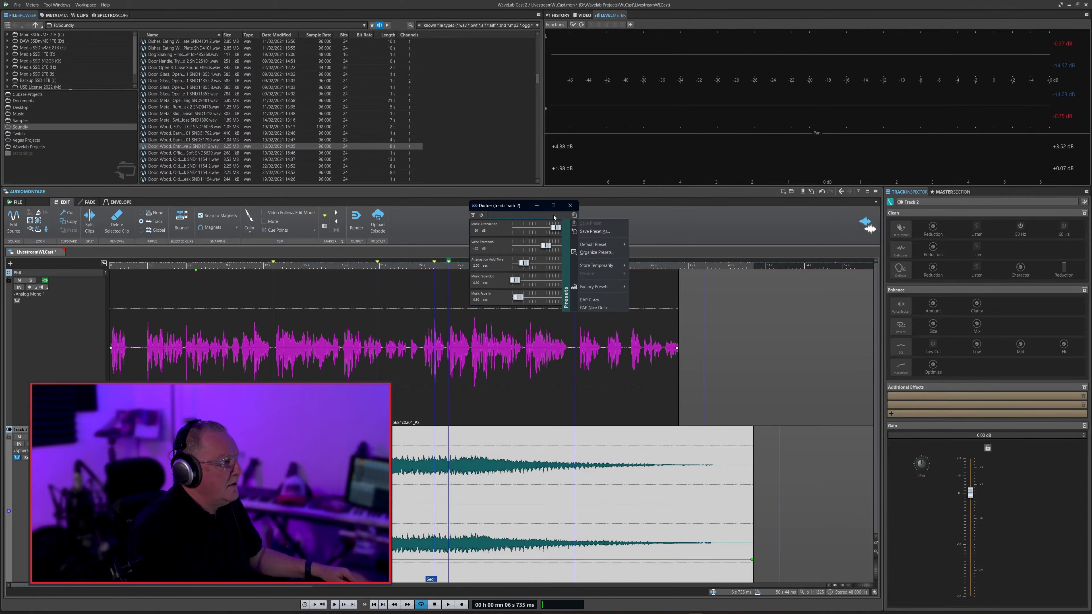
{"action": "left_click", "coordinate": [539, 216]}
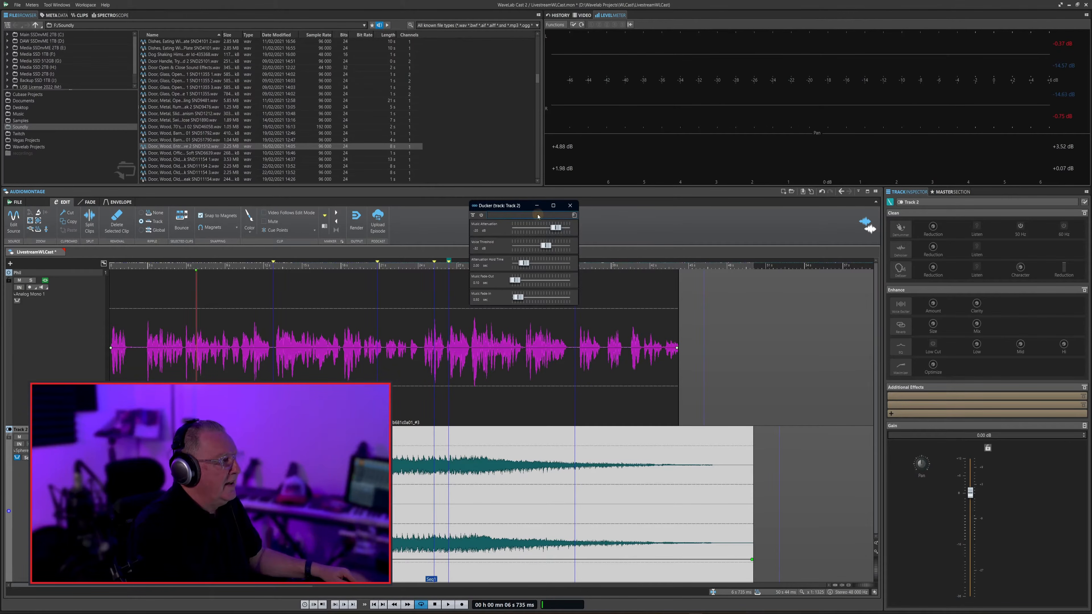
Play the montage from the start twice to check how the music ducks under the voice.
{"action": "left_click", "coordinate": [373, 604]}
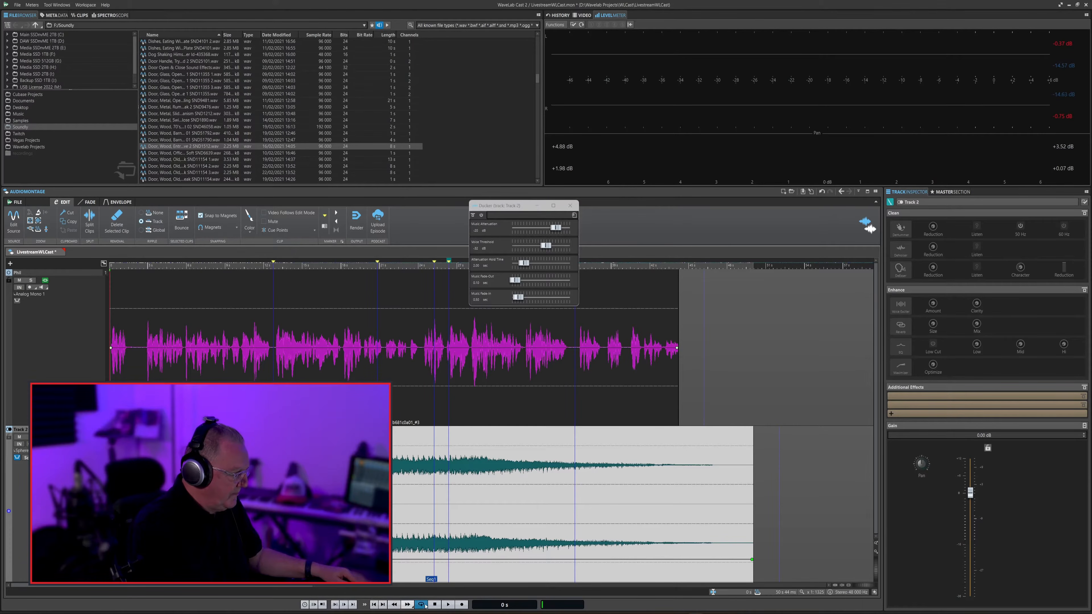
{"action": "left_click", "coordinate": [447, 604]}
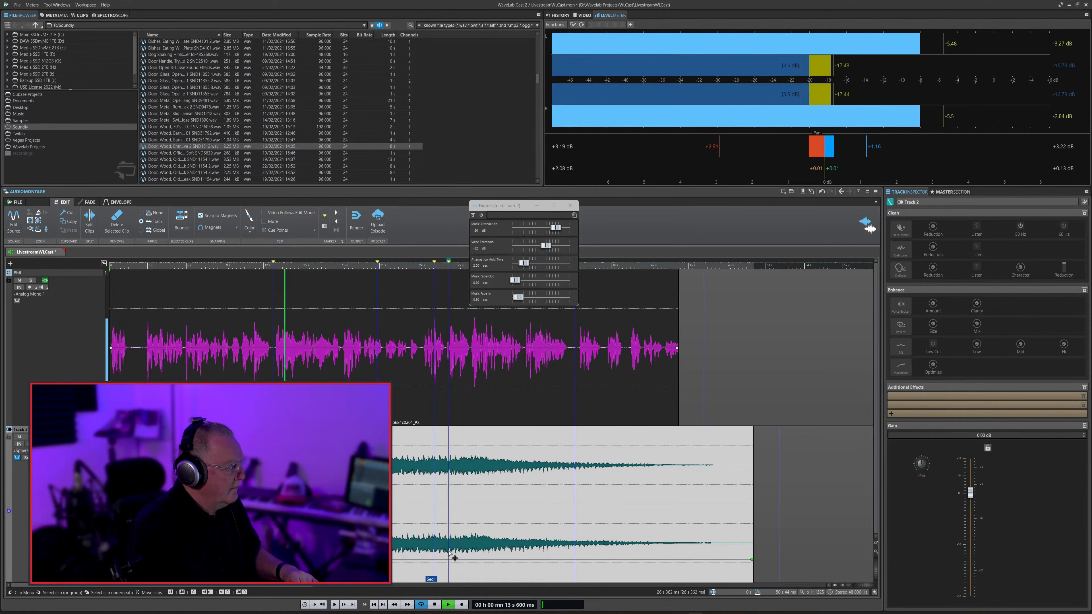
{"action": "key", "text": "space"}
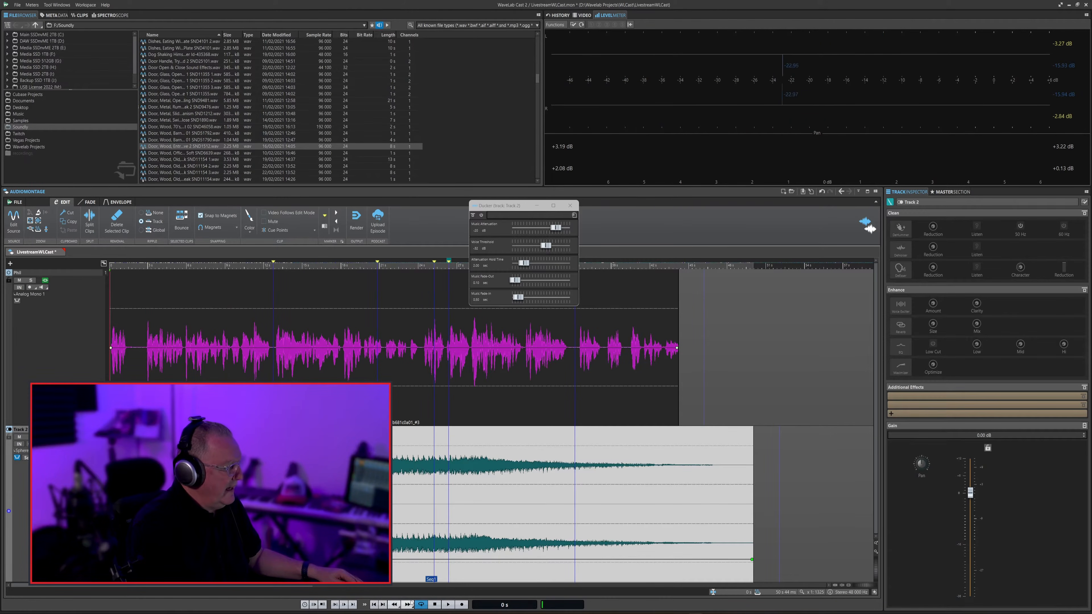
{"action": "left_click", "coordinate": [447, 604]}
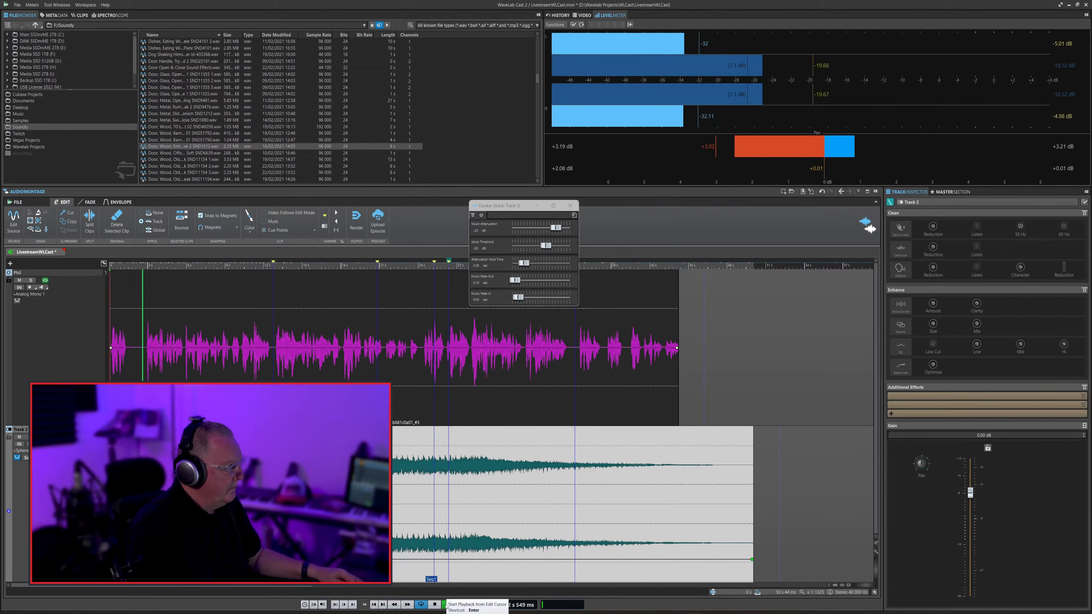
{"action": "key", "text": "space"}
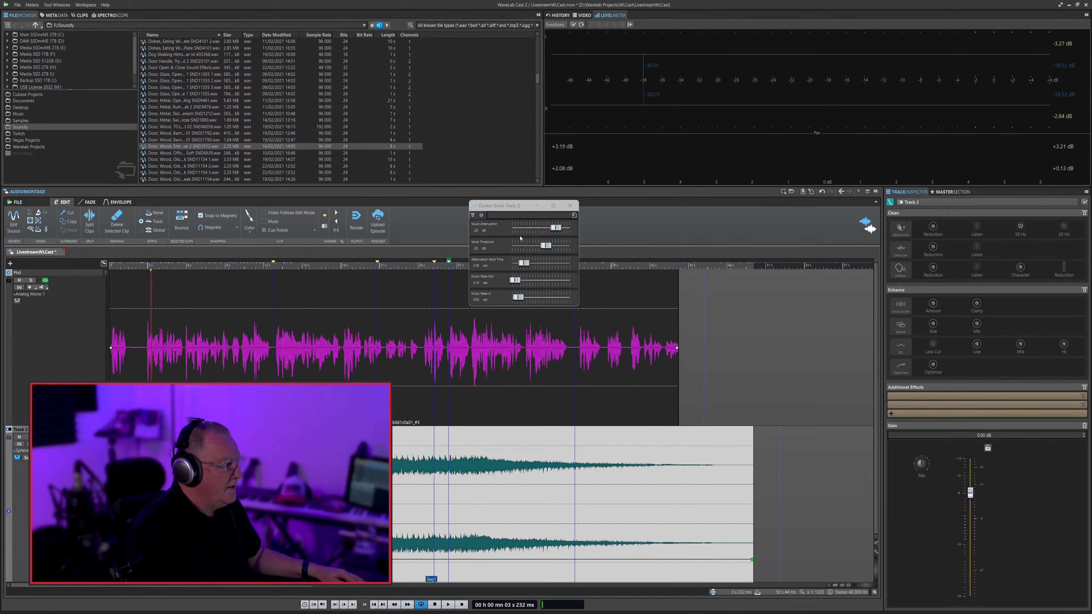
Load the Nice Duck preset in the Track 2 Ducker.
{"action": "left_click", "coordinate": [519, 218]}
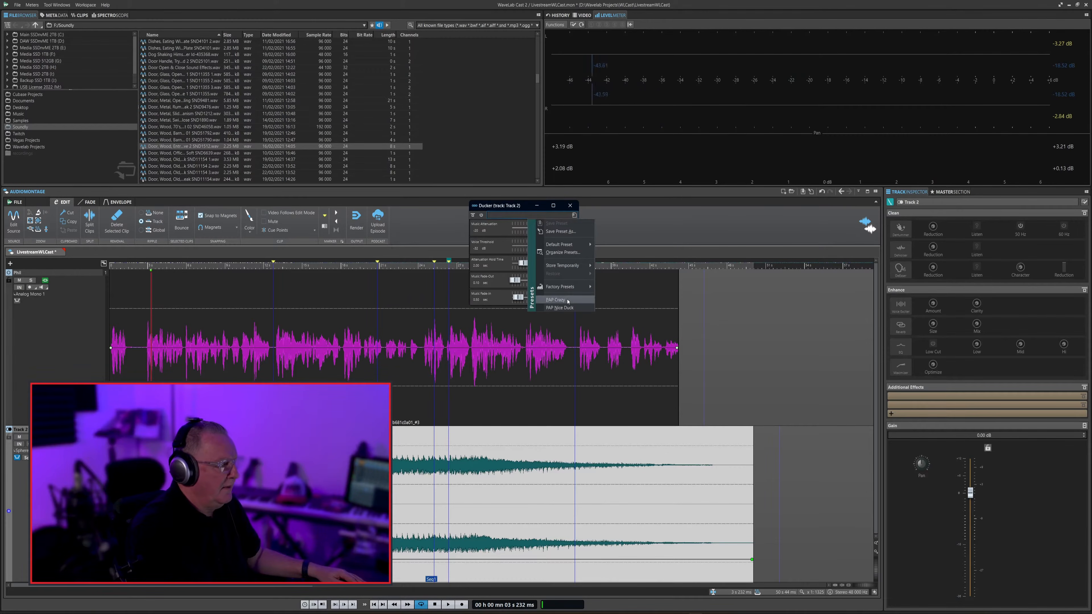
{"action": "left_click", "coordinate": [560, 307]}
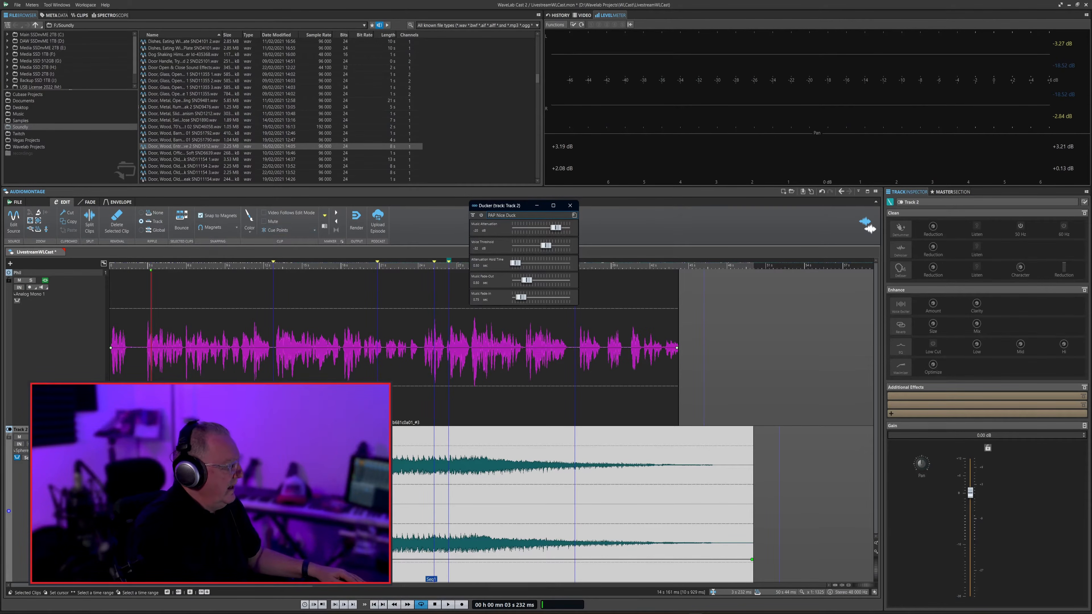
Play the montage from the start and lower the music clip's volume envelope slightly more.
{"action": "left_click", "coordinate": [374, 604]}
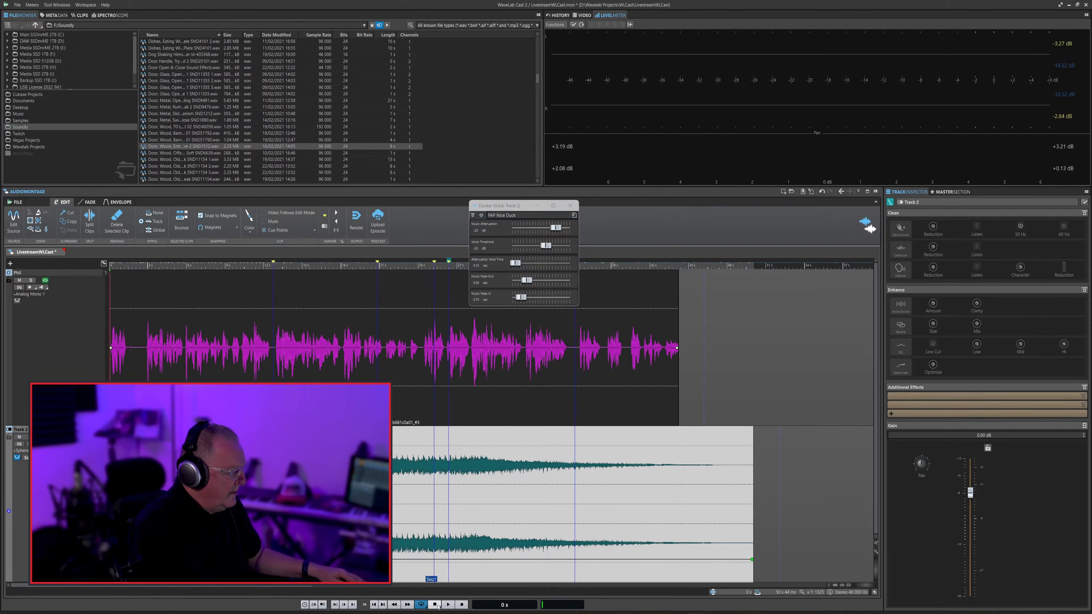
{"action": "left_click", "coordinate": [447, 605]}
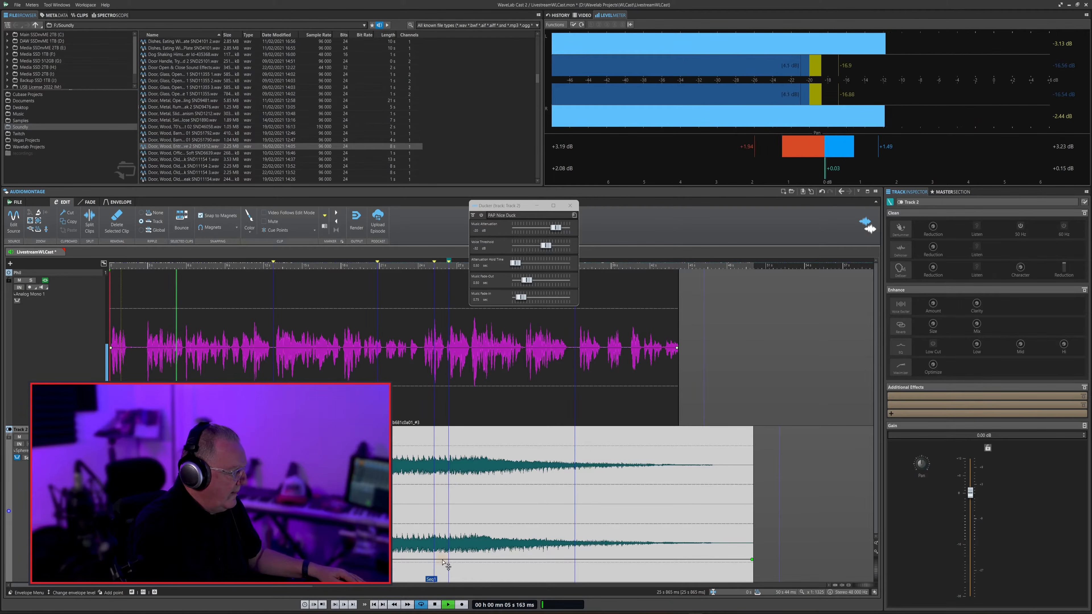
{"action": "left_click_drag", "start_coordinate": [443, 560], "coordinate": [445, 567]}
{"action": "key", "text": "space"}
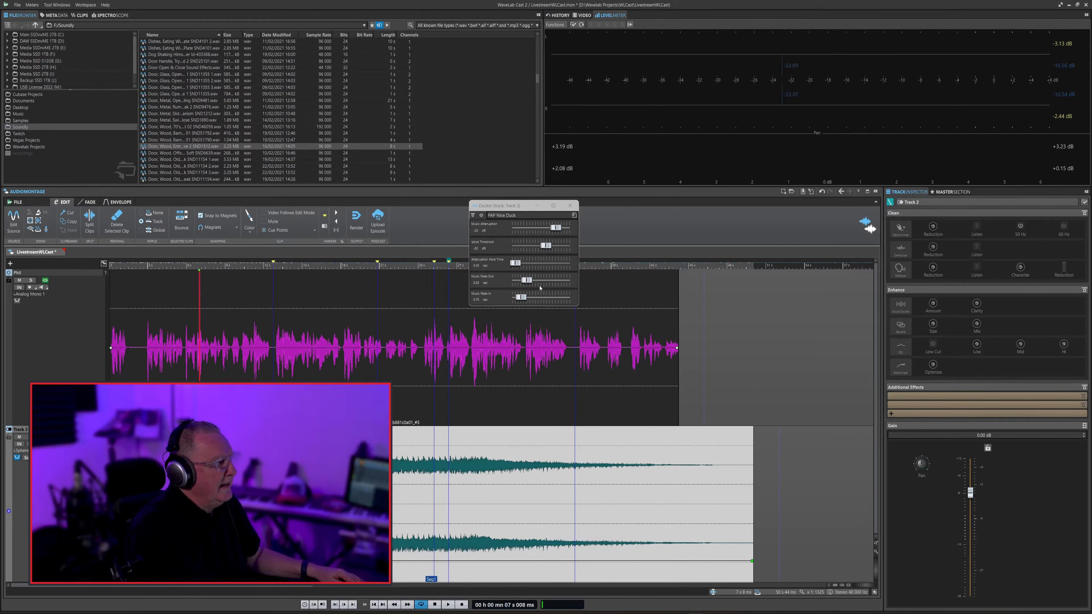
Set the Ducker's Music Fade In to about 0.41 s and slightly shorten its Attenuation Hold Time while playing from the start.
{"action": "left_click_drag", "start_coordinate": [523, 300], "coordinate": [523, 300]}
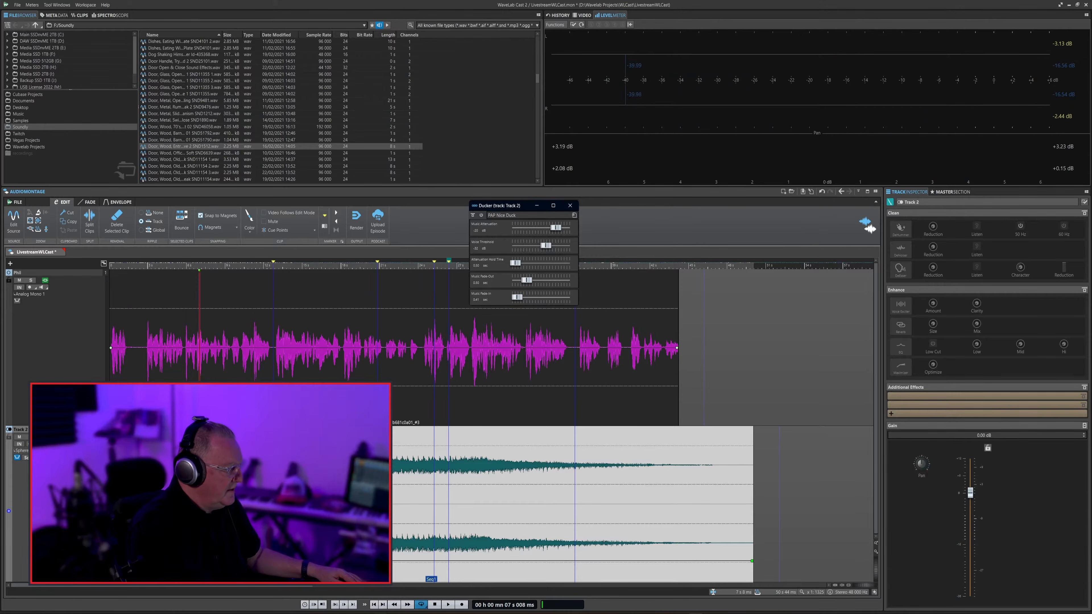
{"action": "left_click", "coordinate": [375, 606]}
{"action": "left_click", "coordinate": [450, 606]}
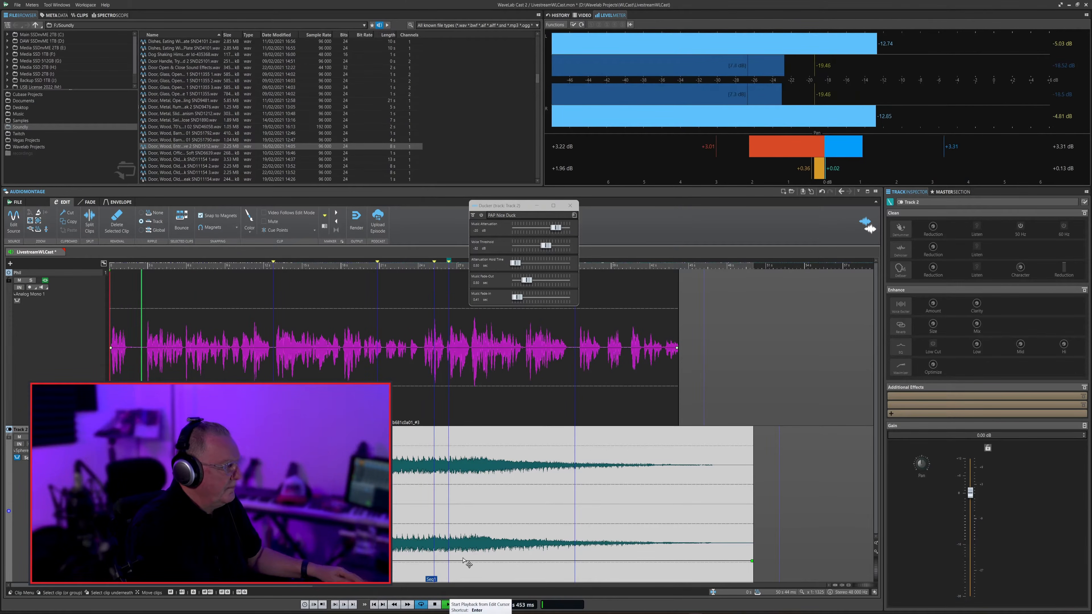
{"action": "left_click", "coordinate": [516, 264]}
{"action": "left_click_drag", "start_coordinate": [516, 265], "coordinate": [515, 265]}
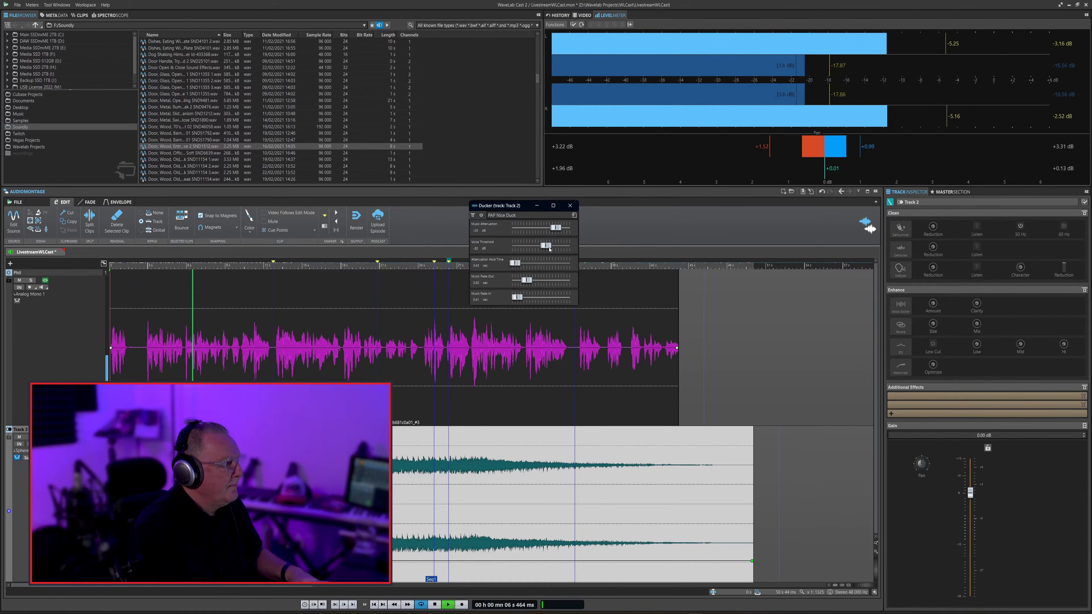
Lower the Track 2 Ducker's Voice Threshold, raise its Music Attenuation setting and fine-tune the voice track's low EQ during playback.
{"action": "mouse_move", "coordinate": [557, 246]}
{"action": "left_mouse_down"}
{"action": "mouse_move", "coordinate": [534, 246]}
{"action": "mouse_move", "coordinate": [549, 231]}
{"action": "left_mouse_up"}
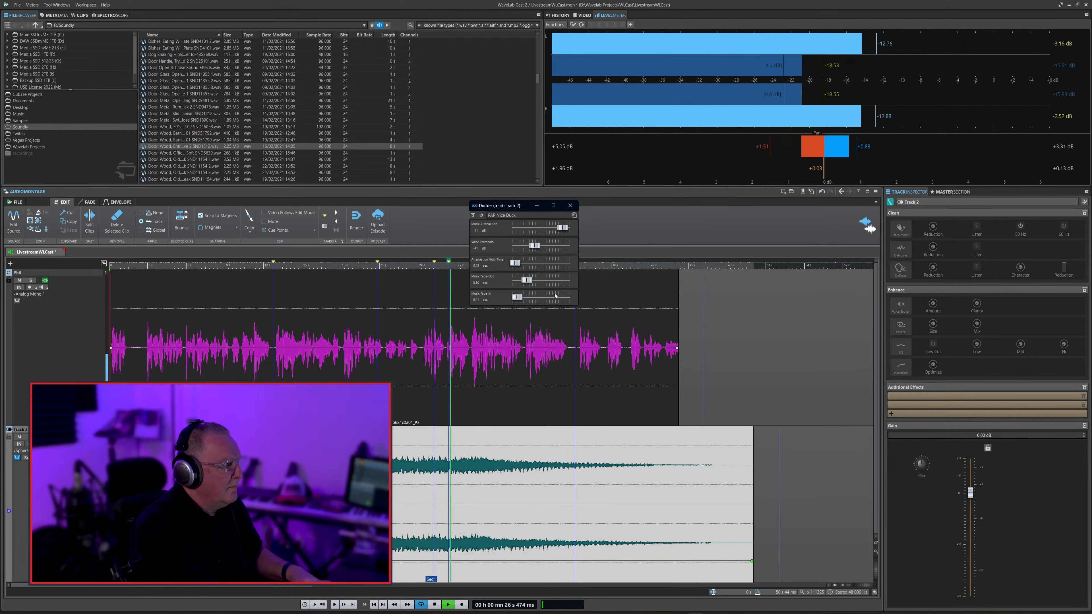
{"action": "left_click", "coordinate": [516, 395]}
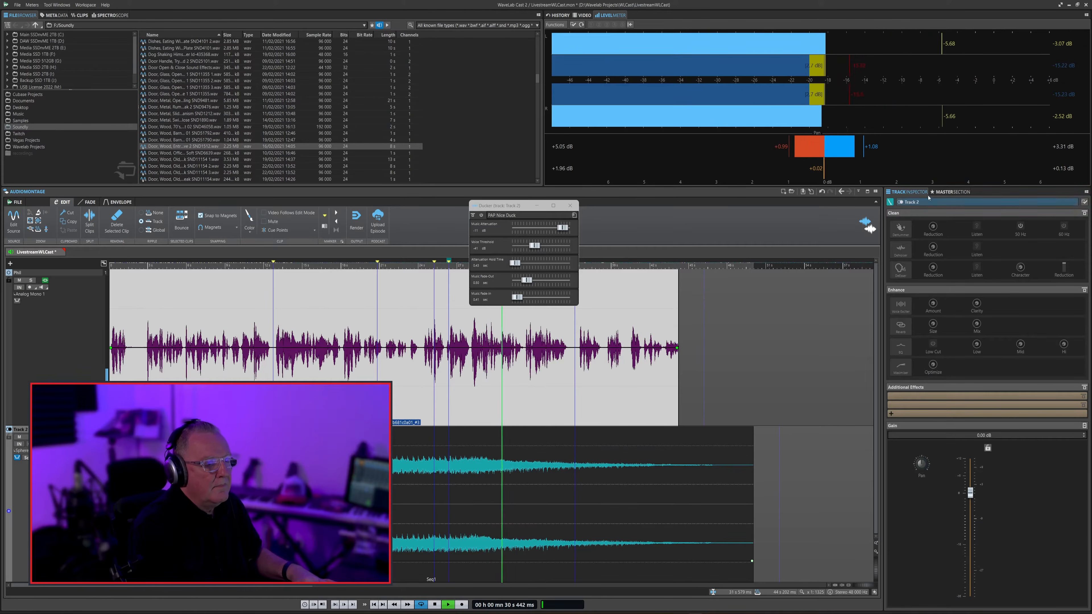
{"action": "left_click", "coordinate": [45, 338]}
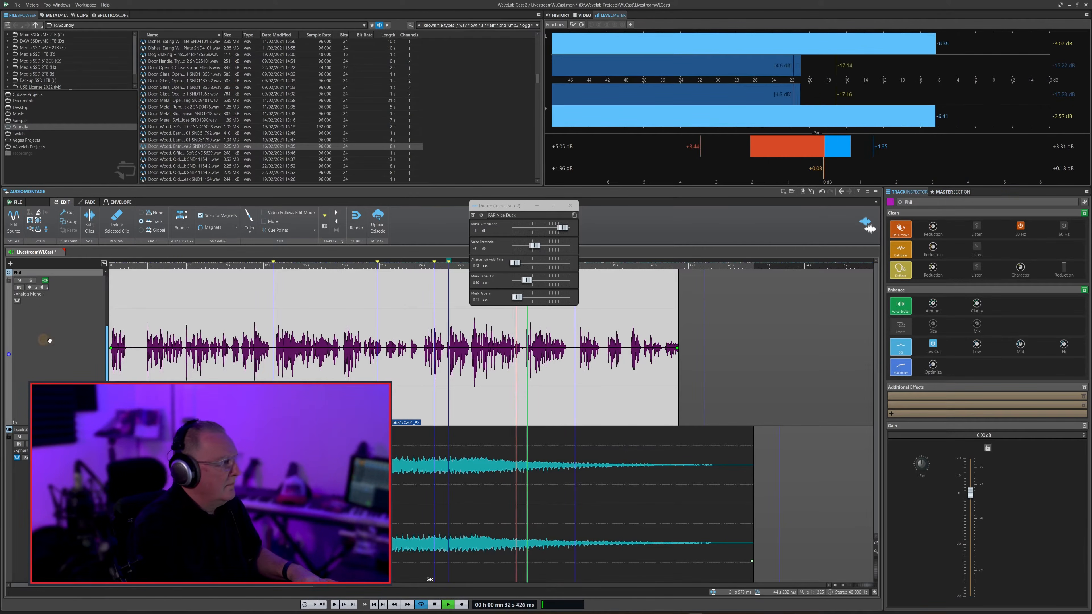
{"action": "mouse_move", "coordinate": [976, 345]}
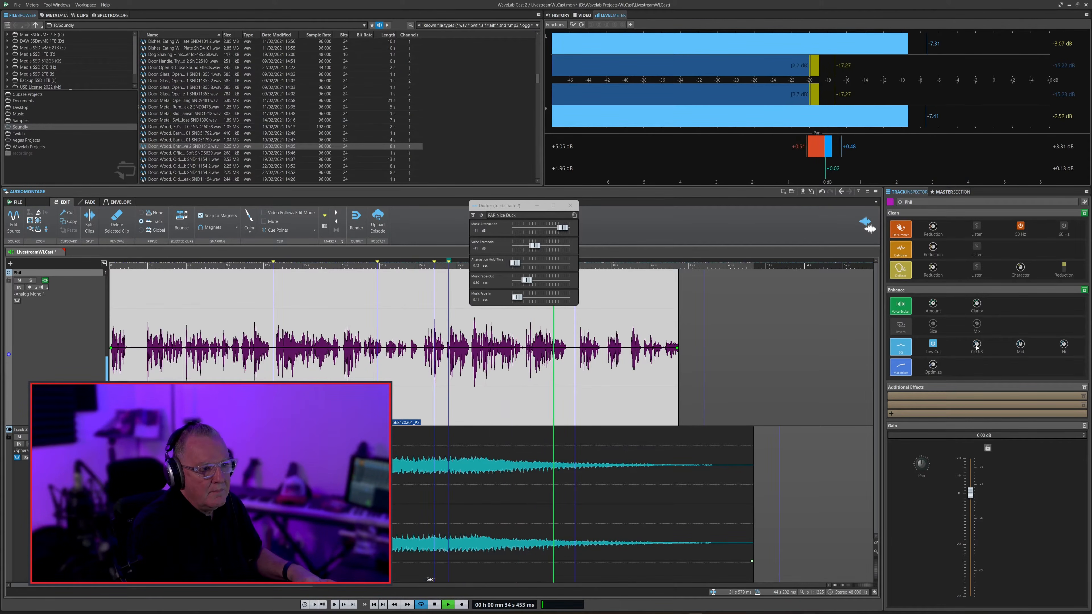
{"action": "left_click_drag", "start_coordinate": [976, 346], "coordinate": [975, 350]}
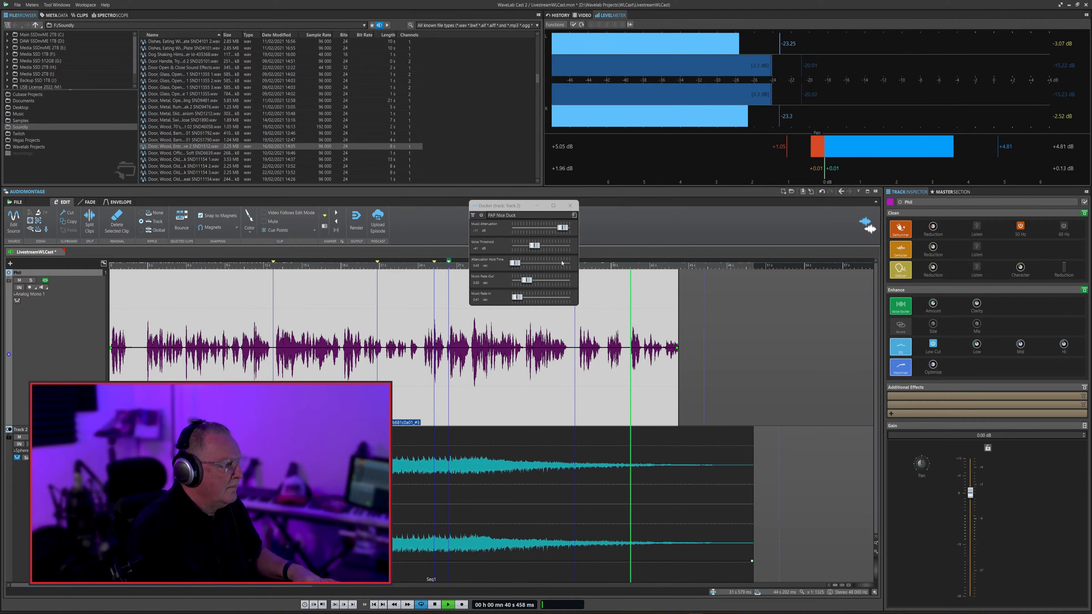
{"action": "left_click_drag", "start_coordinate": [562, 227], "coordinate": [565, 227]}
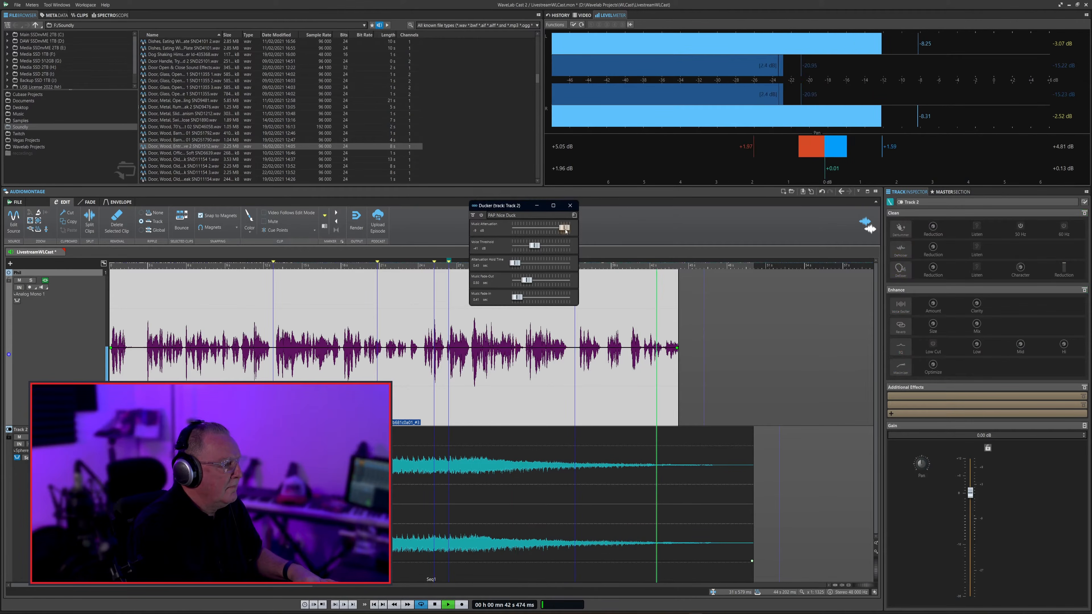
Stop playback, shift the music clip later and extend its start back to the beginning of the montage.
{"action": "key", "text": "space"}
{"action": "left_click_drag", "start_coordinate": [509, 514], "coordinate": [594, 516]}
{"action": "left_click_drag", "start_coordinate": [196, 516], "coordinate": [181, 516]}
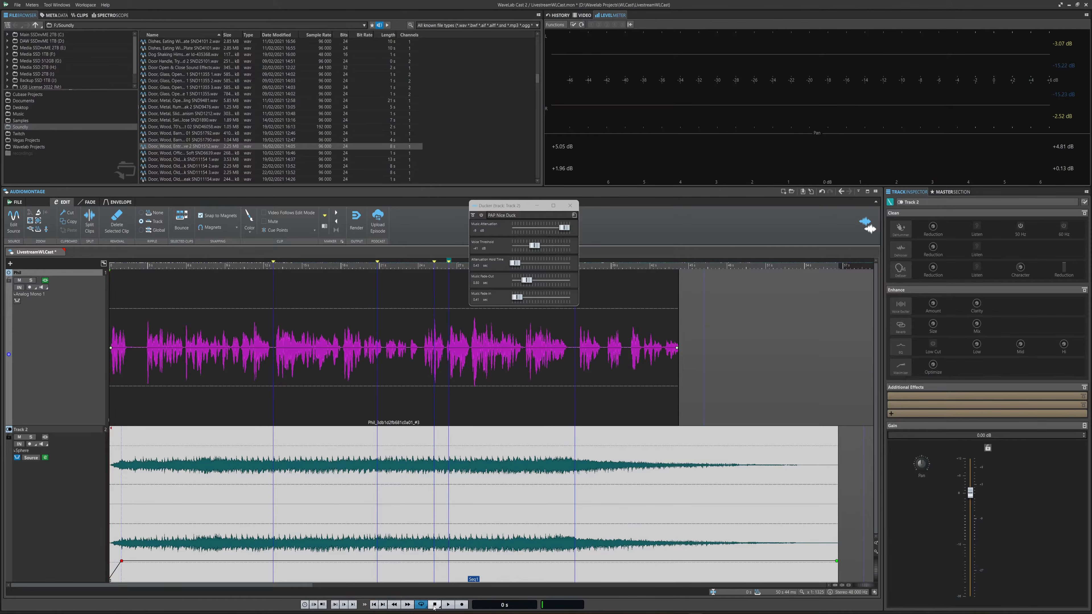
Play from the start and slightly reduce the Ducker's Voice Threshold, Music Fade Out and Music Fade In.
{"action": "left_click", "coordinate": [448, 605]}
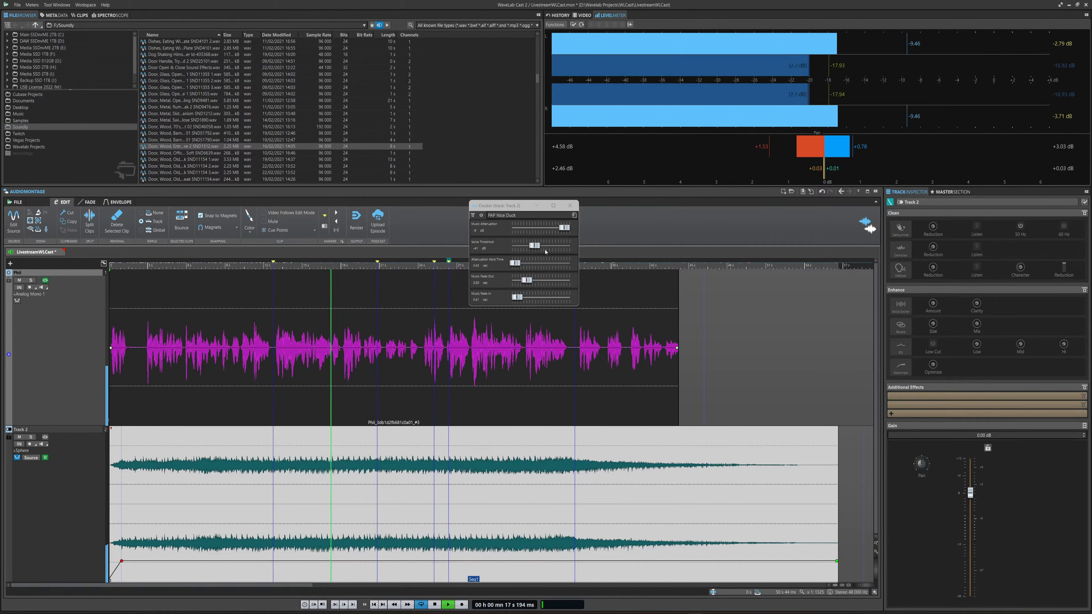
{"action": "left_click_drag", "start_coordinate": [539, 248], "coordinate": [523, 282]}
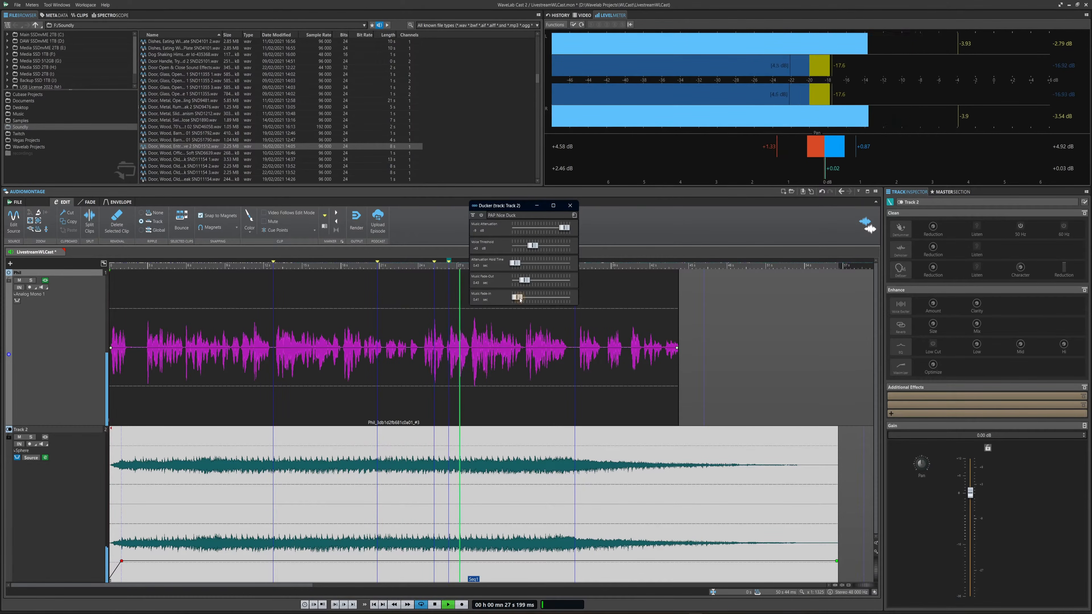
{"action": "left_click_drag", "start_coordinate": [520, 297], "coordinate": [518, 298]}
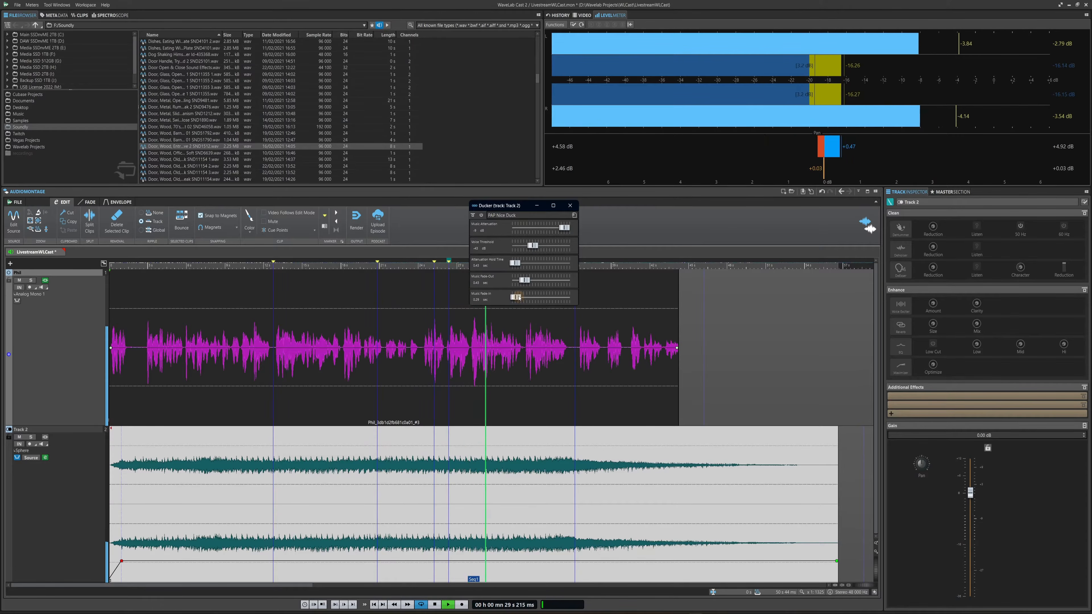
{"action": "key", "text": "space"}
Split the voice clip at about 27.96 s and move the second part to start at about 30.6 s.
{"action": "left_click", "coordinate": [470, 361]}
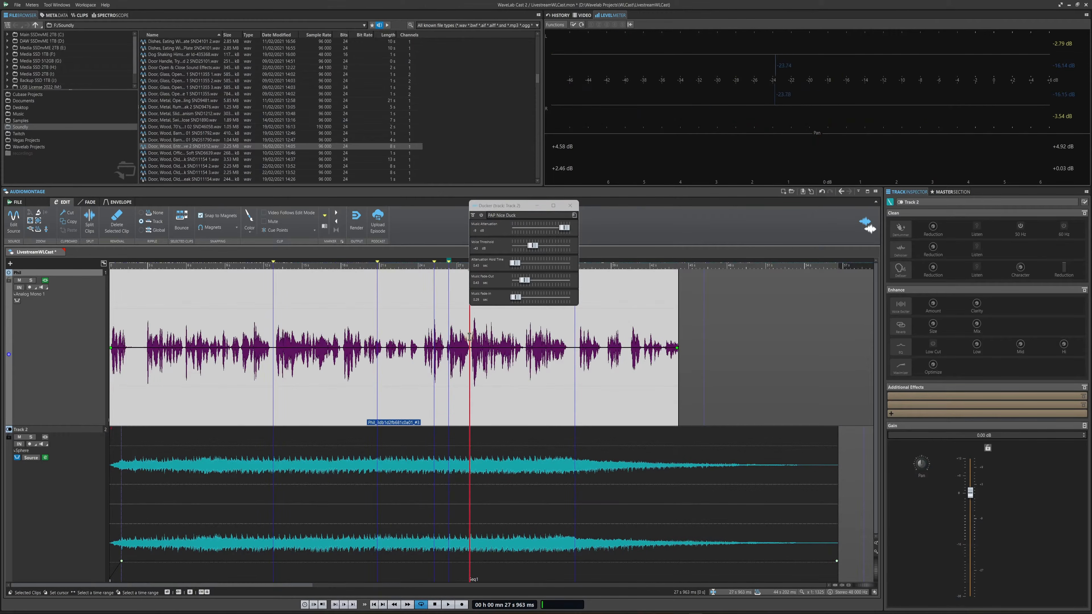
{"action": "key", "text": "s"}
{"action": "left_click_drag", "start_coordinate": [505, 409], "coordinate": [538, 410]}
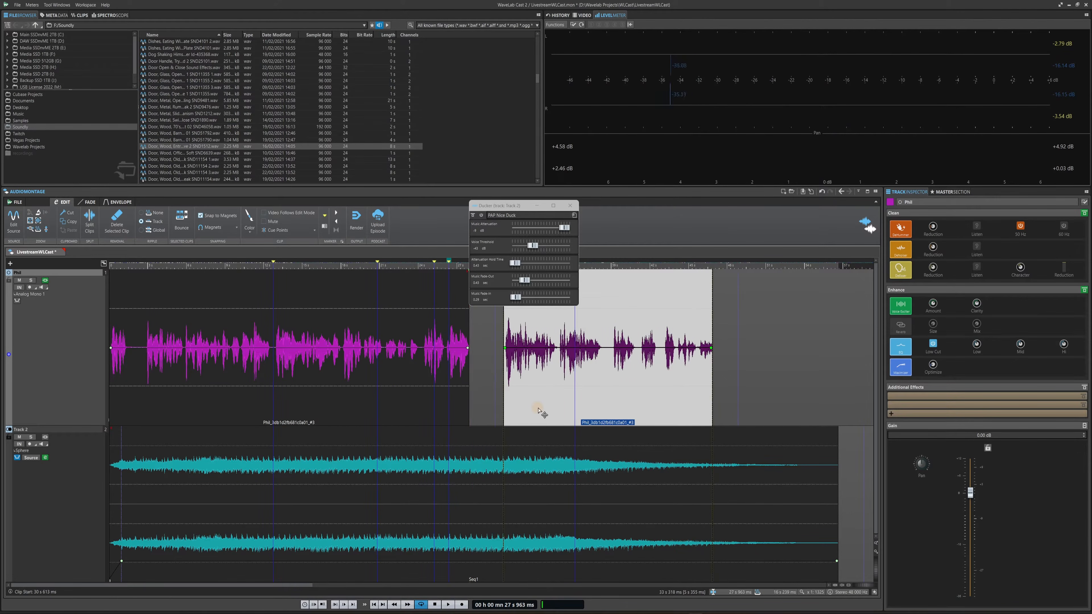
Play from about 23 s and move the second voice clip to start at about 31.8 s.
{"action": "left_click", "coordinate": [408, 262]}
{"action": "left_click_drag", "start_coordinate": [526, 405], "coordinate": [519, 405]}
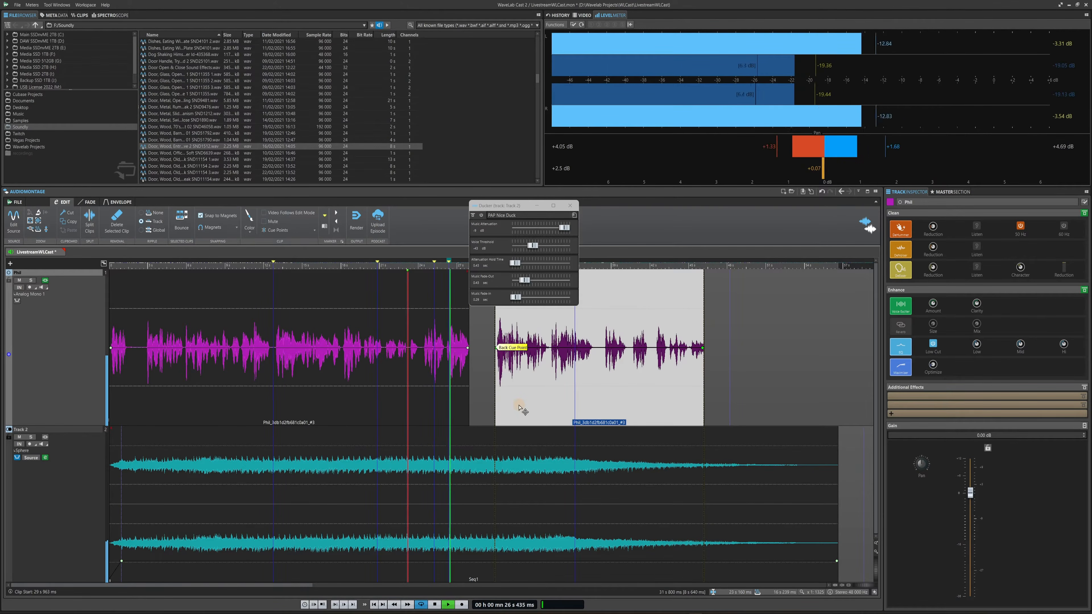
{"action": "left_click_drag", "start_coordinate": [518, 405], "coordinate": [532, 407]}
{"action": "left_click_drag", "start_coordinate": [540, 408], "coordinate": [553, 412]}
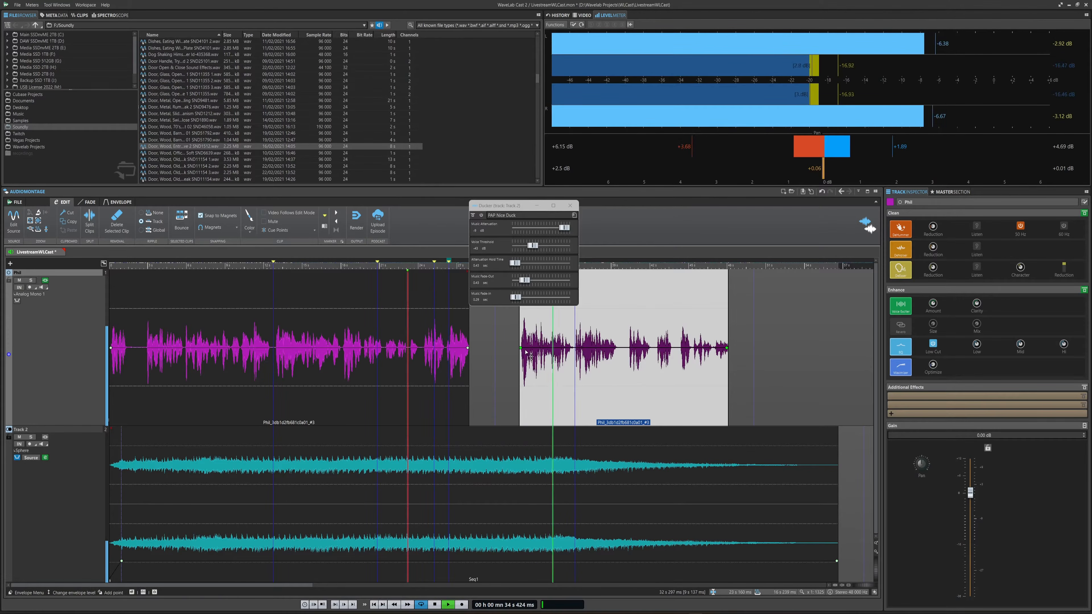
Add a short fade-in to the second voice clip and trim its end to about 39.7 s.
{"action": "left_click_drag", "start_coordinate": [521, 348], "coordinate": [525, 348]}
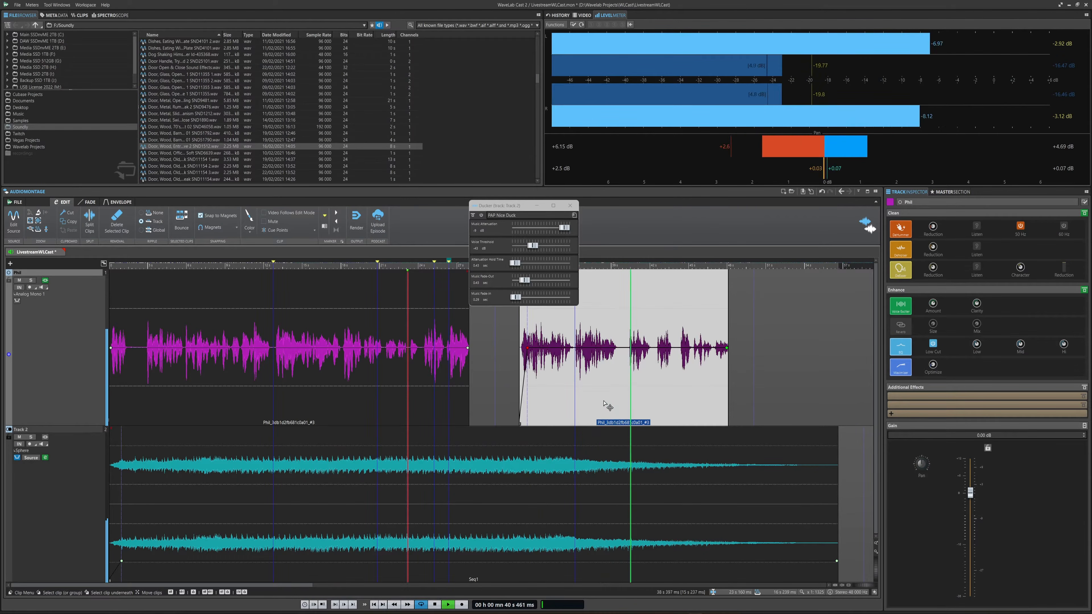
{"action": "key", "text": "space"}
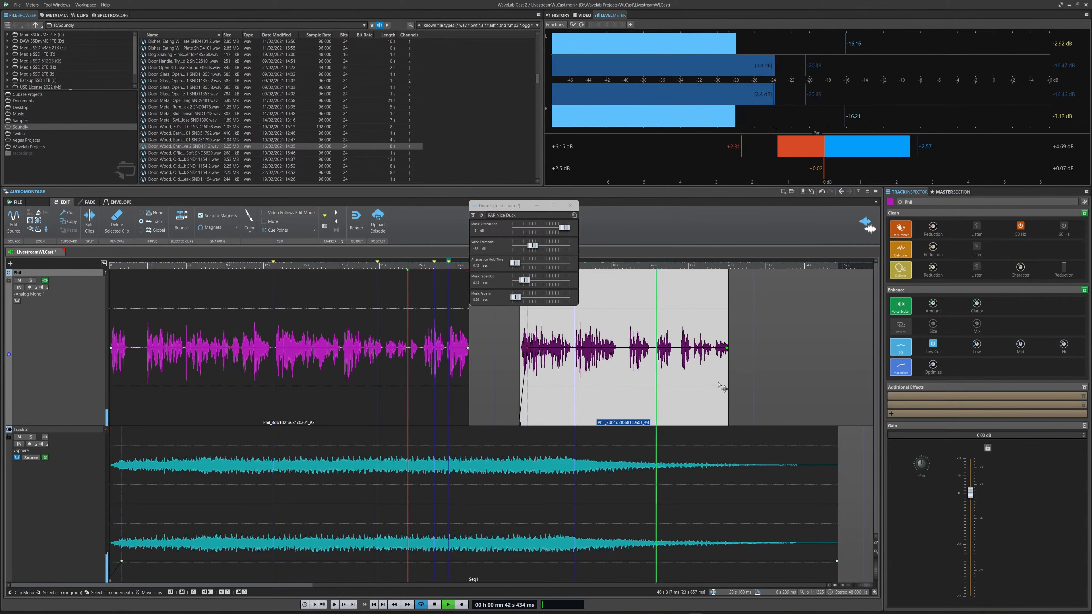
{"action": "left_click_drag", "start_coordinate": [727, 377], "coordinate": [623, 377]}
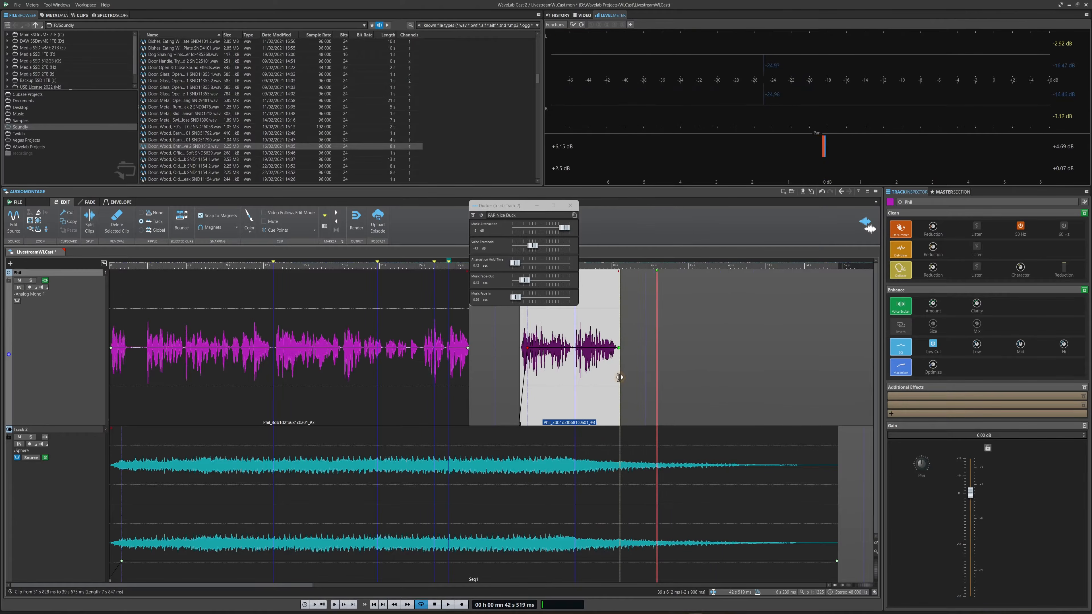
Play from about 37 s to check how the music comes back after the trimmed voice clip.
{"action": "key", "text": "space"}
{"action": "left_click", "coordinate": [585, 266]}
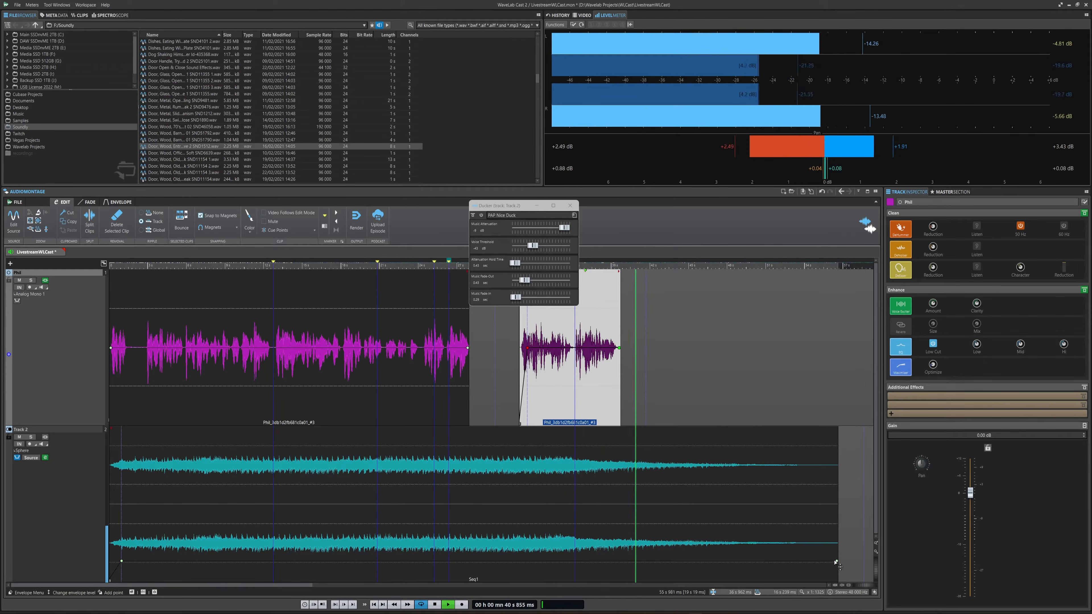
{"action": "key", "text": "space"}
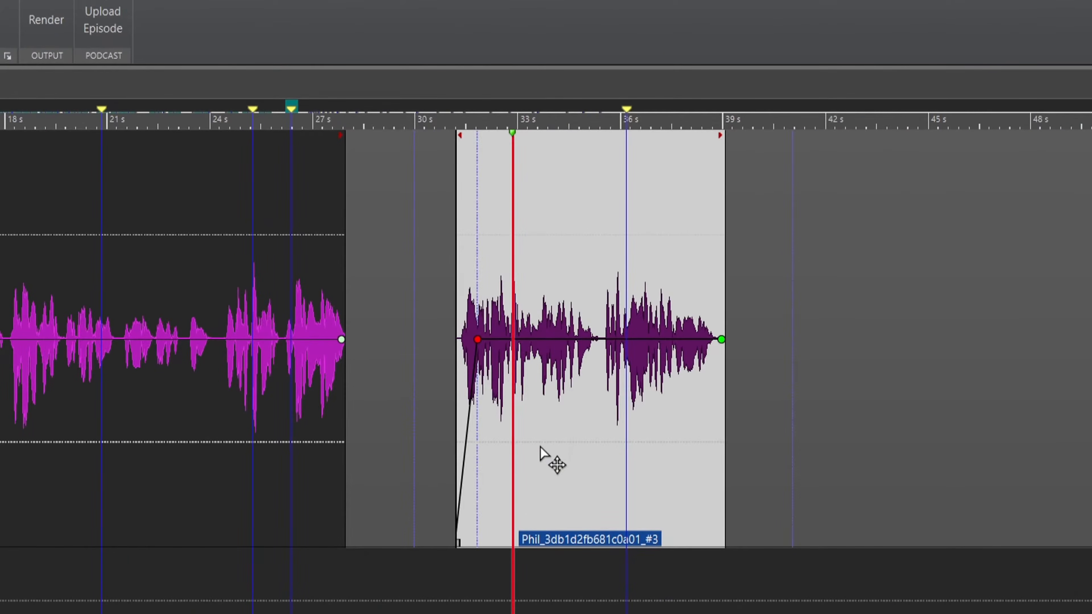
Widen the gap between the voice clips by moving the second to about 34.2 s, checking with playback from about 24 s.
{"action": "left_click", "coordinate": [525, 460]}
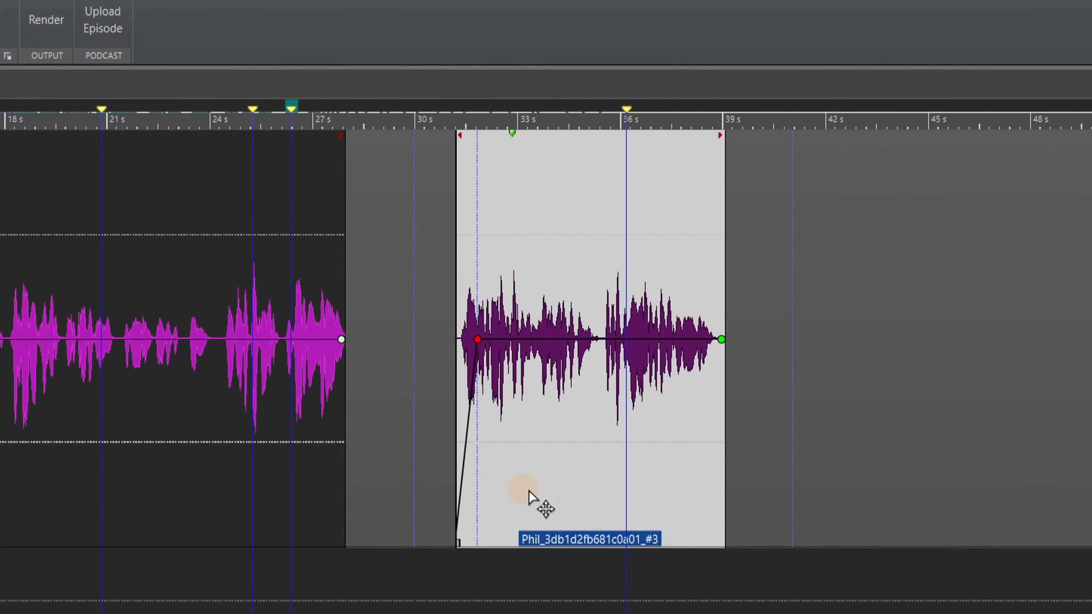
{"action": "left_click_drag", "start_coordinate": [521, 491], "coordinate": [546, 490]}
{"action": "left_click", "coordinate": [221, 116]}
{"action": "key", "text": "space"}
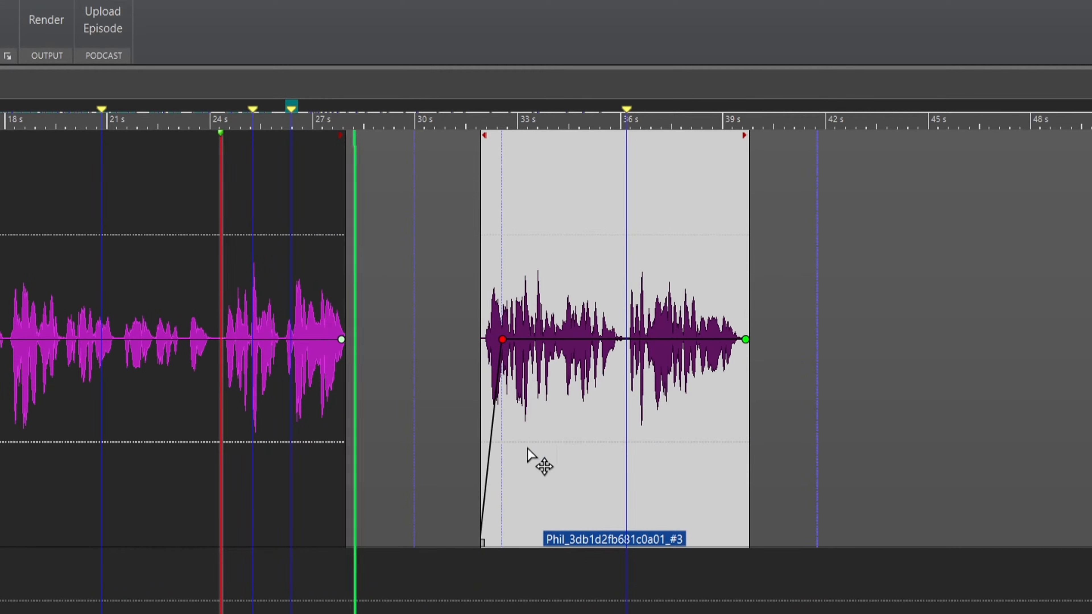
{"action": "left_click_drag", "start_coordinate": [529, 450], "coordinate": [605, 471]}
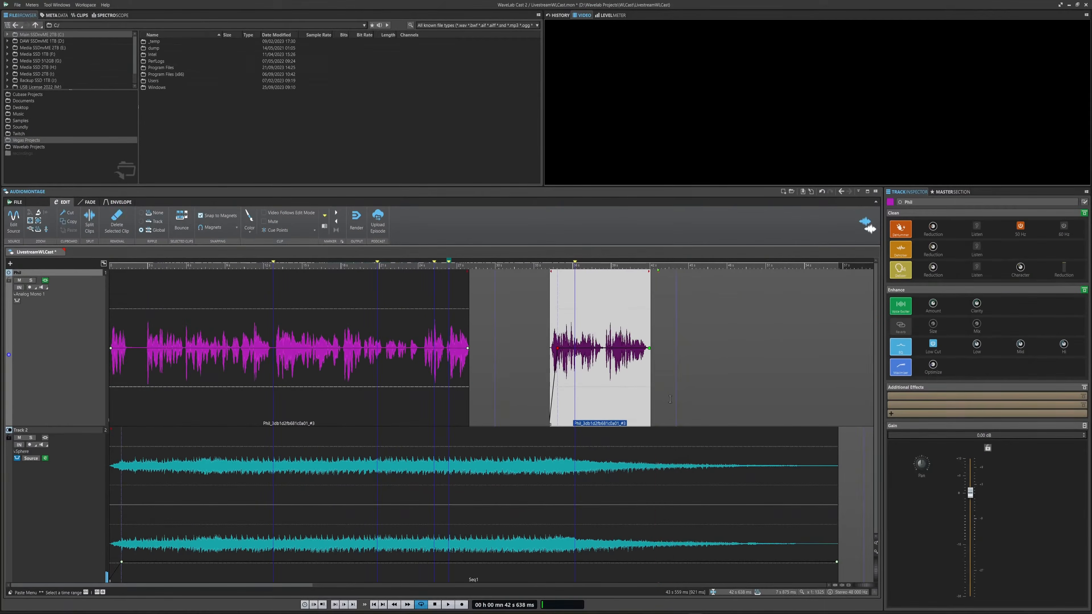
Maximize the Audio Montage window and restore the full workspace layout, twice in a row.
{"action": "left_click", "coordinate": [807, 449]}
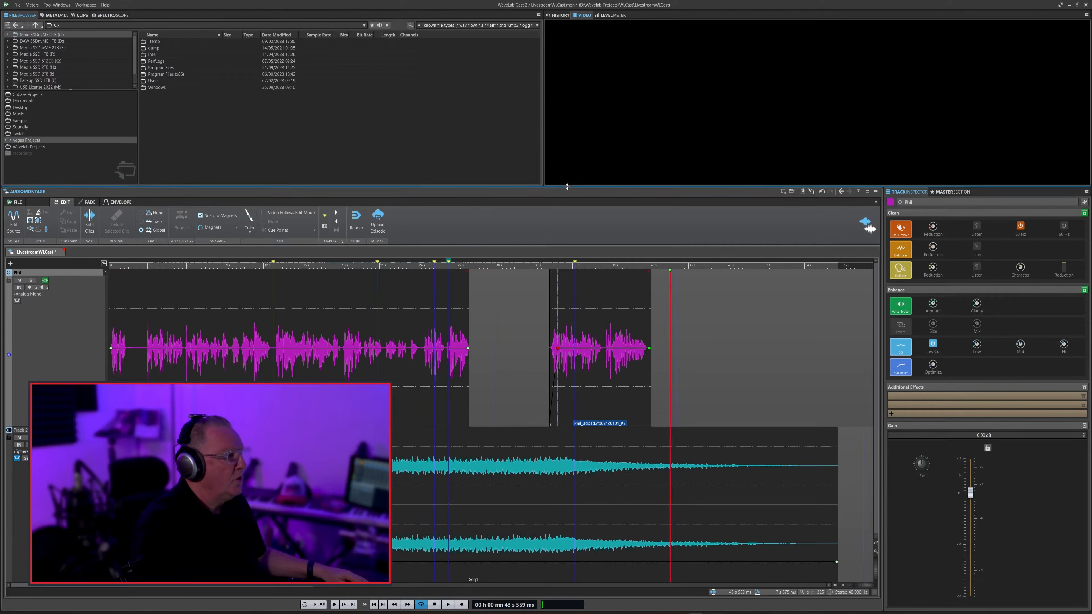
{"action": "double_click", "coordinate": [505, 191]}
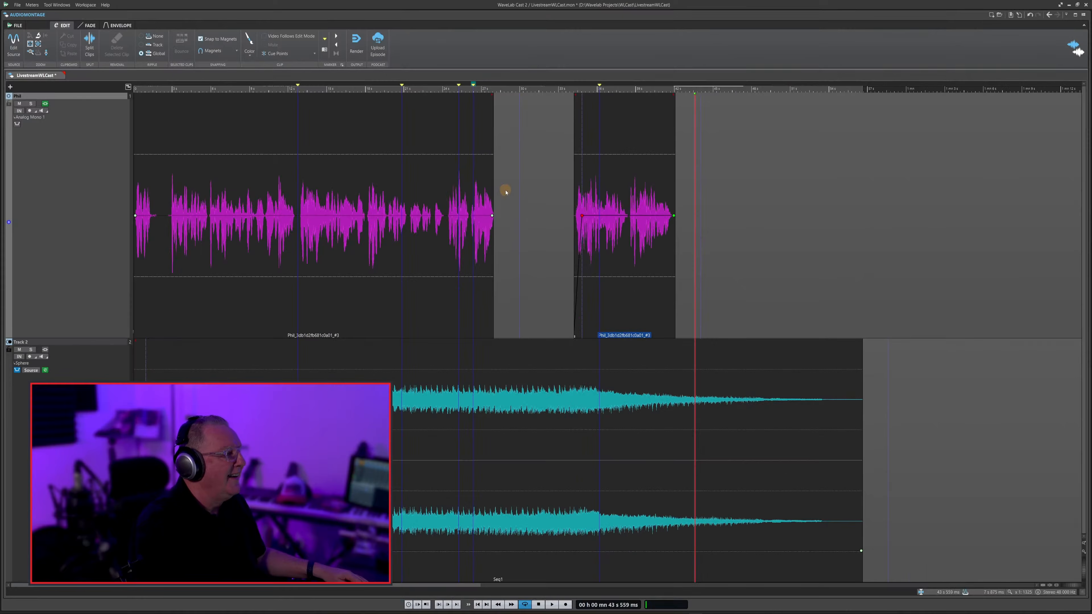
{"action": "double_click", "coordinate": [539, 76]}
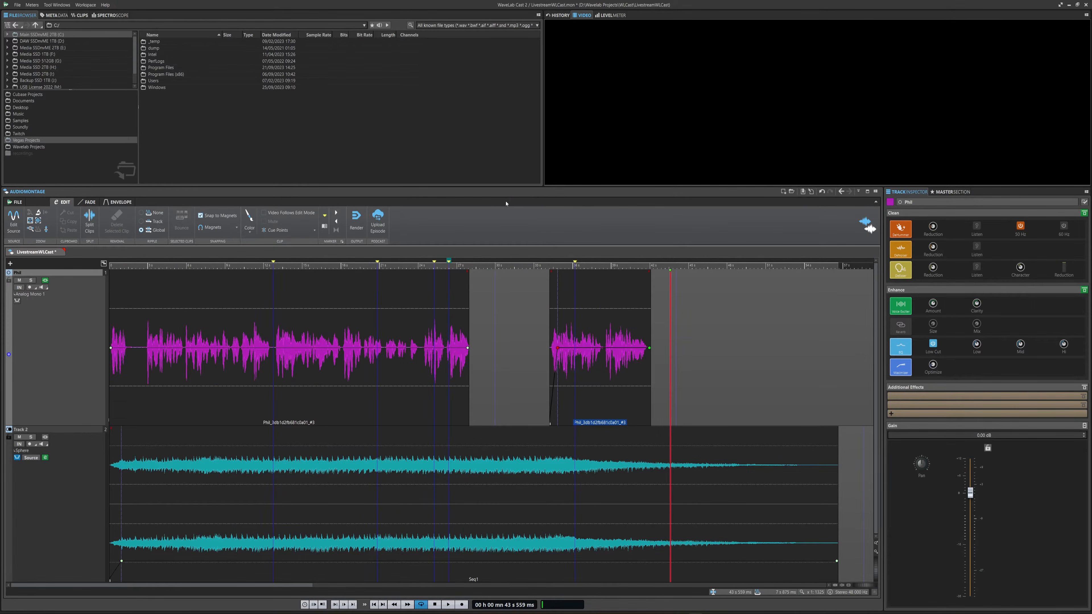
{"action": "double_click", "coordinate": [504, 192]}
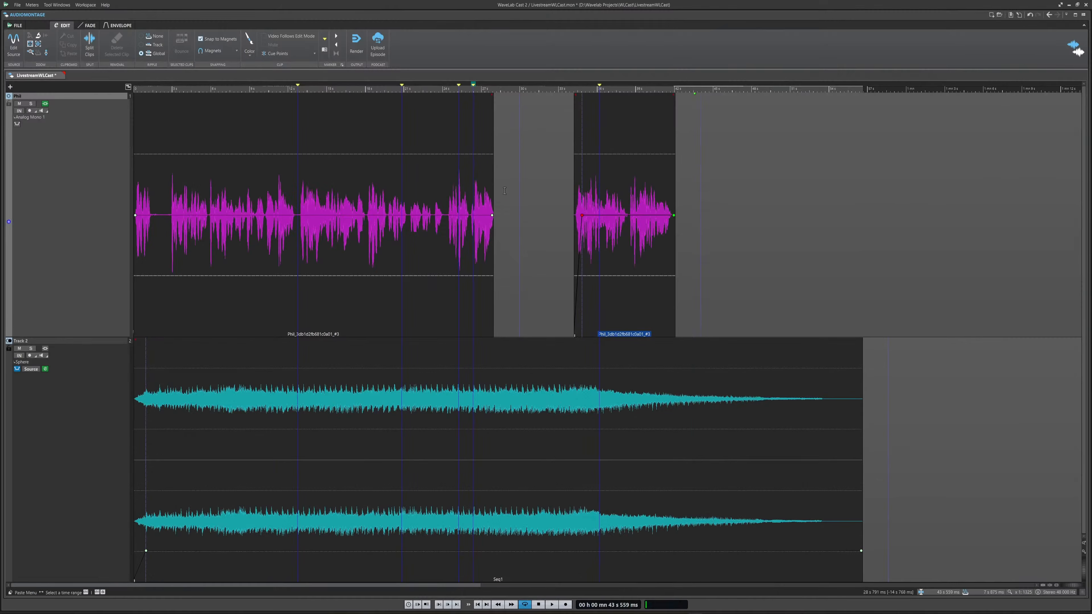
{"action": "double_click", "coordinate": [527, 20]}
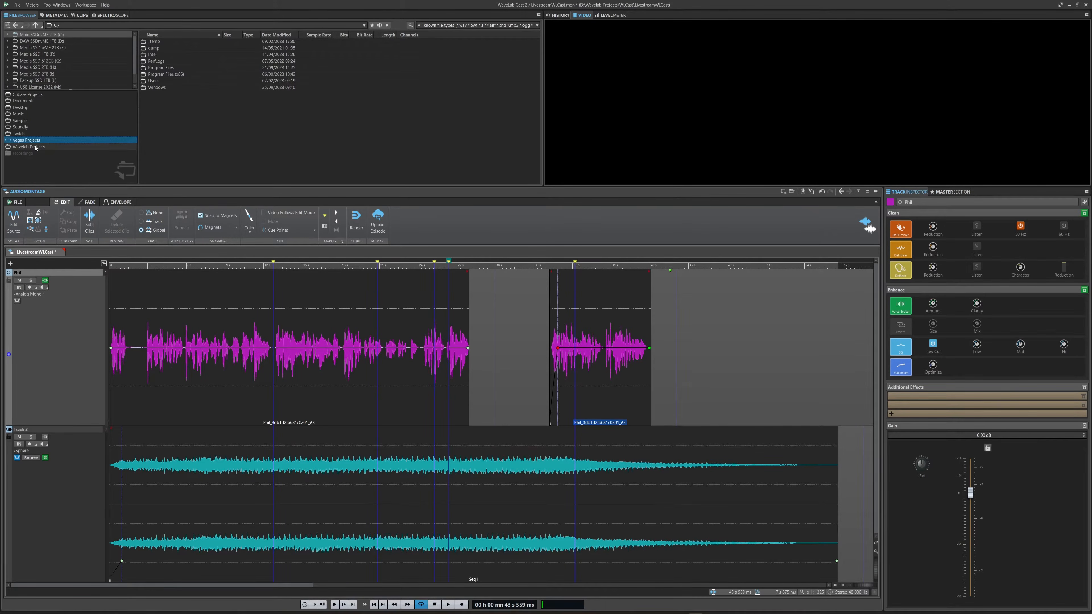
Browse to the Render folder of the EC Logo project inside Vegas Projects.
{"action": "left_click", "coordinate": [26, 140]}
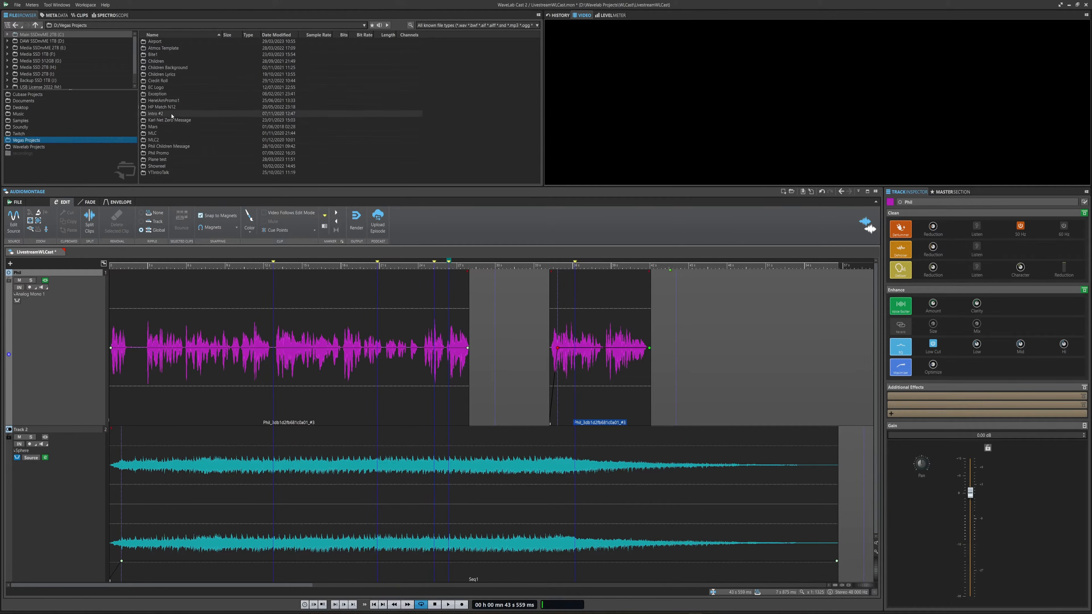
{"action": "double_click", "coordinate": [156, 87]}
{"action": "double_click", "coordinate": [154, 49]}
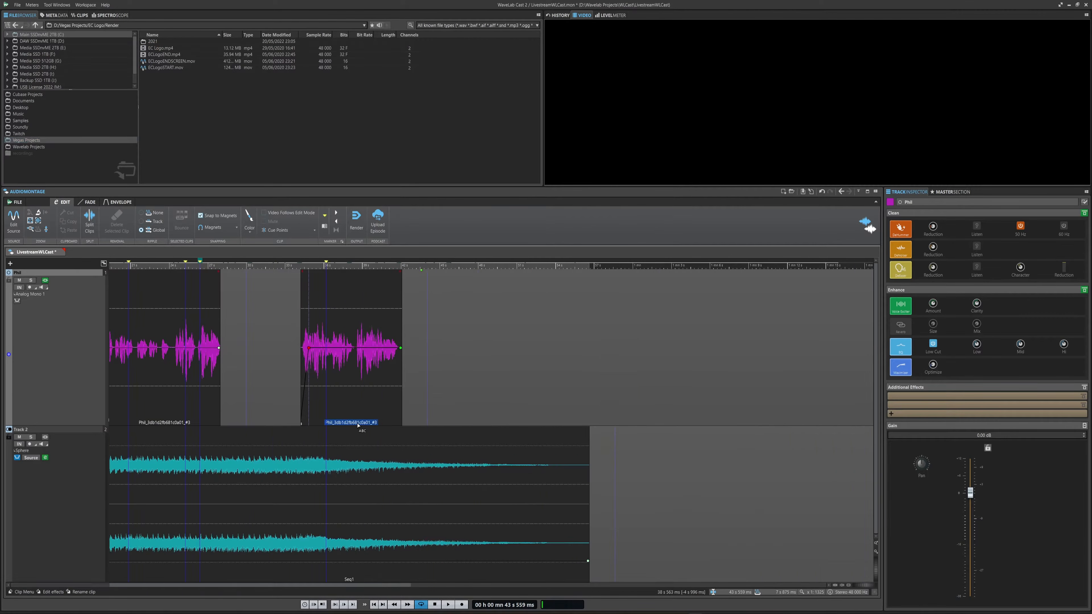
Add a third audio track below the music track.
{"action": "right_click", "coordinate": [65, 487]}
{"action": "mouse_move", "coordinate": [105, 491]}
{"action": "left_click", "coordinate": [171, 490]}
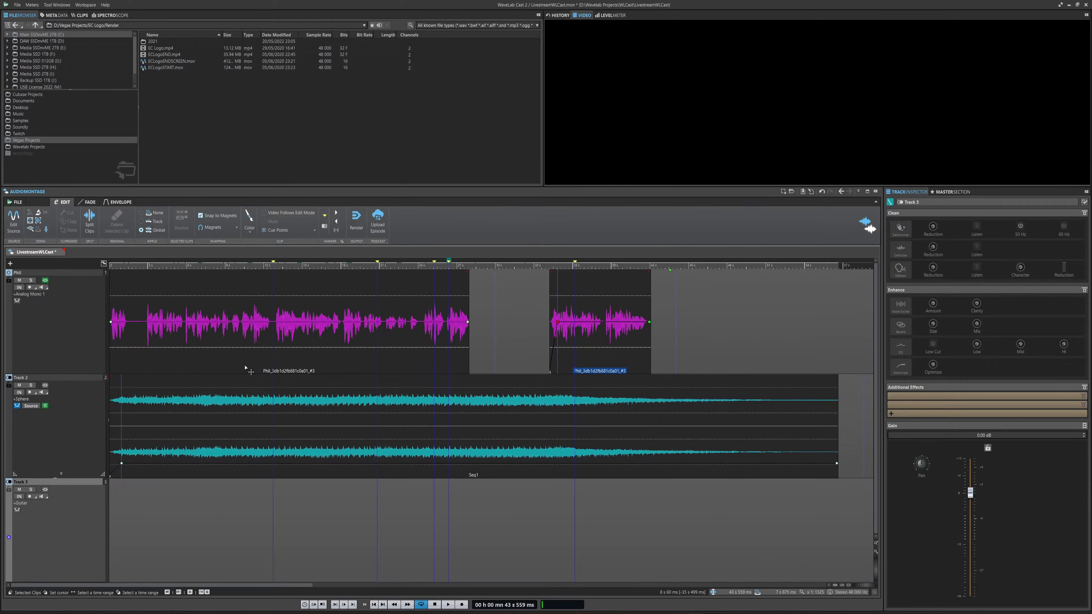
Import ECLogoSTART.mov at about 2.4 s and ECLogoENDSCREEN.mov at about 32.6 s on Track 3, copying the files to the montage folder.
{"action": "left_click_drag", "start_coordinate": [162, 69], "coordinate": [120, 552]}
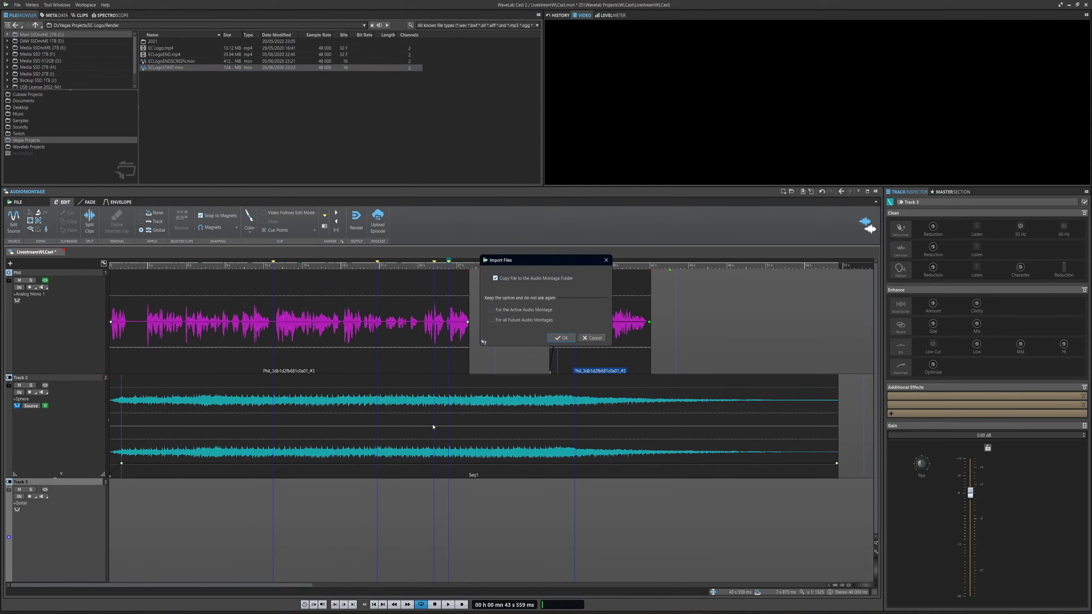
{"action": "left_click", "coordinate": [561, 338]}
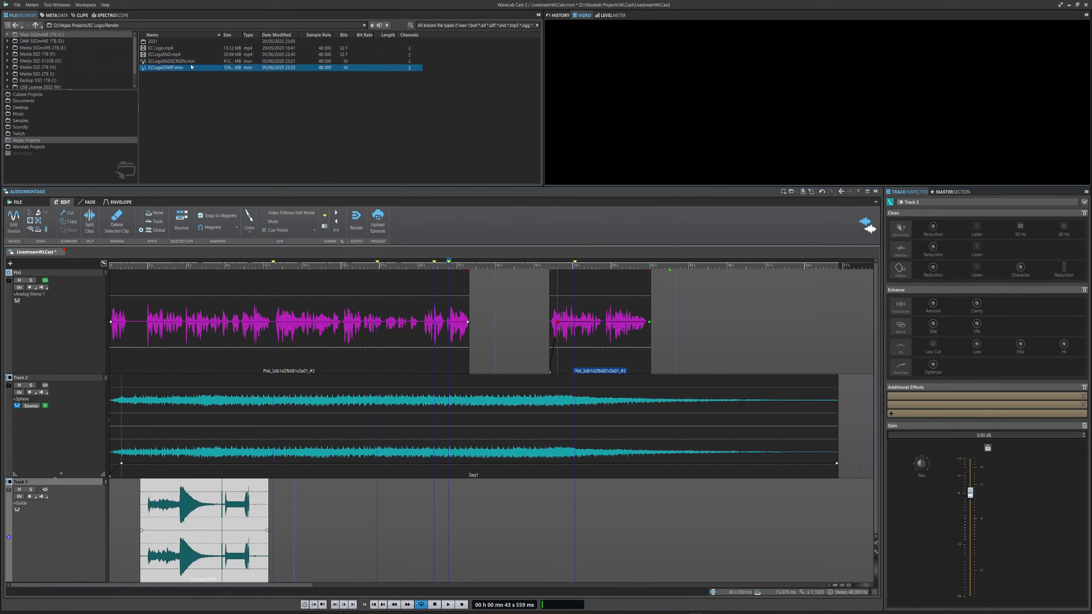
{"action": "left_click", "coordinate": [182, 62]}
{"action": "left_click_drag", "start_coordinate": [184, 63], "coordinate": [543, 524]}
{"action": "left_click", "coordinate": [561, 338]}
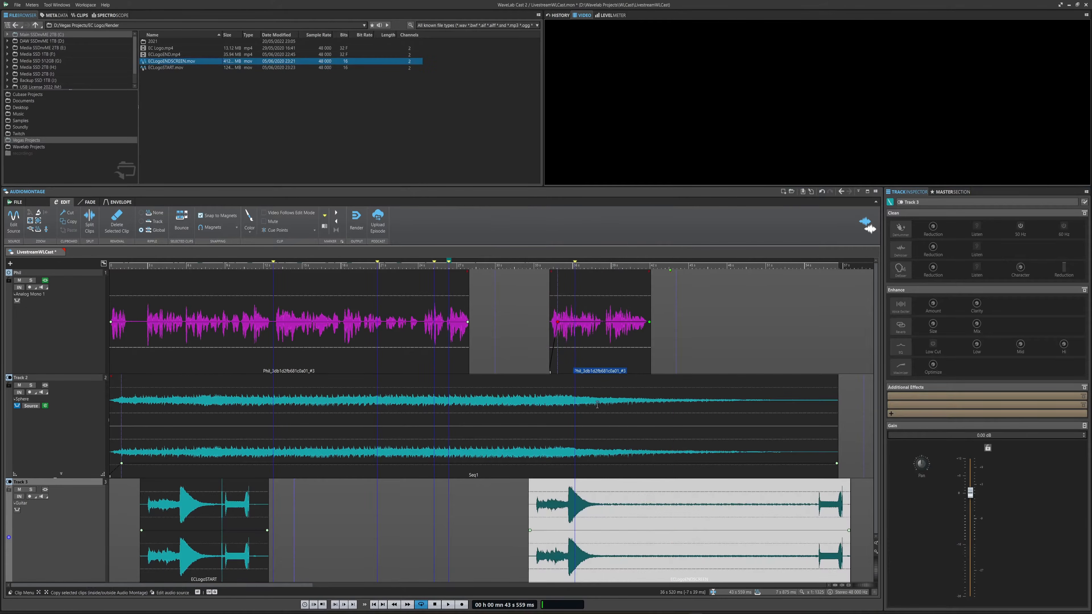
Move the ECLogoSTART clip slightly earlier, set ripple editing to None and deselect the clip.
{"action": "mouse_move", "coordinate": [256, 570]}
{"action": "left_mouse_down"}
{"action": "mouse_move", "coordinate": [220, 570]}
{"action": "mouse_move", "coordinate": [246, 575]}
{"action": "left_mouse_up"}
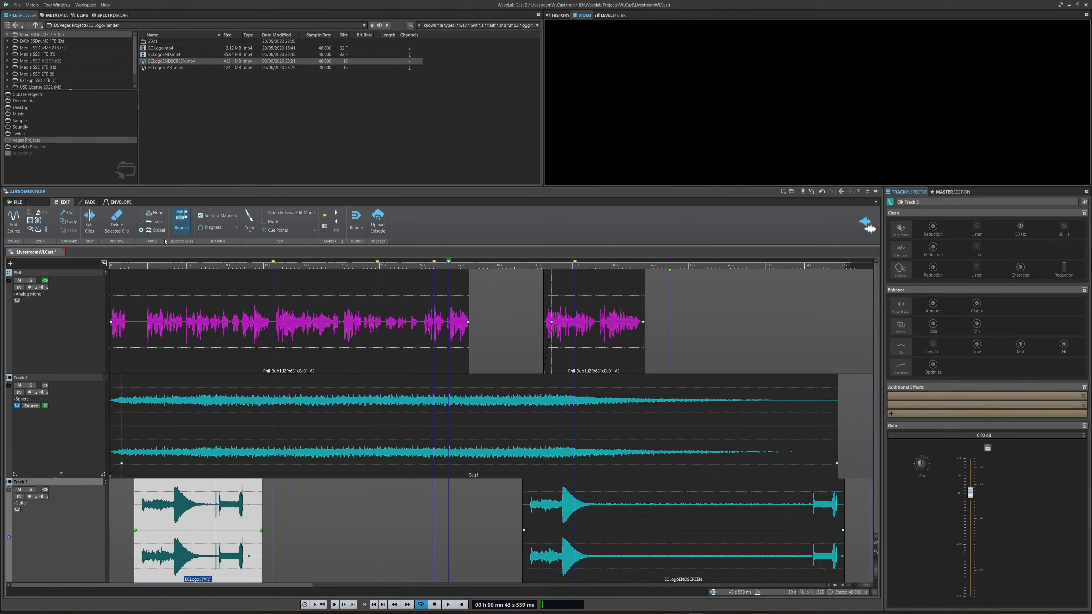
{"action": "left_click", "coordinate": [150, 214]}
{"action": "left_click", "coordinate": [403, 544]}
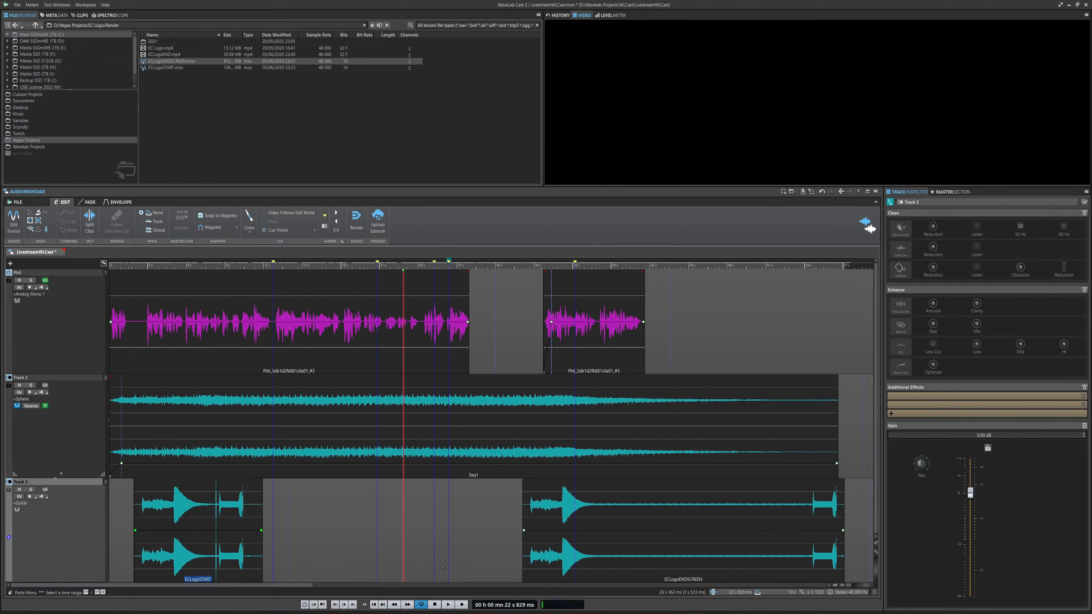
Move the ECLogoSTART clip to the montage start and shift the voice and music clips together to begin just before it ends.
{"action": "left_click_drag", "start_coordinate": [251, 562], "coordinate": [227, 561]}
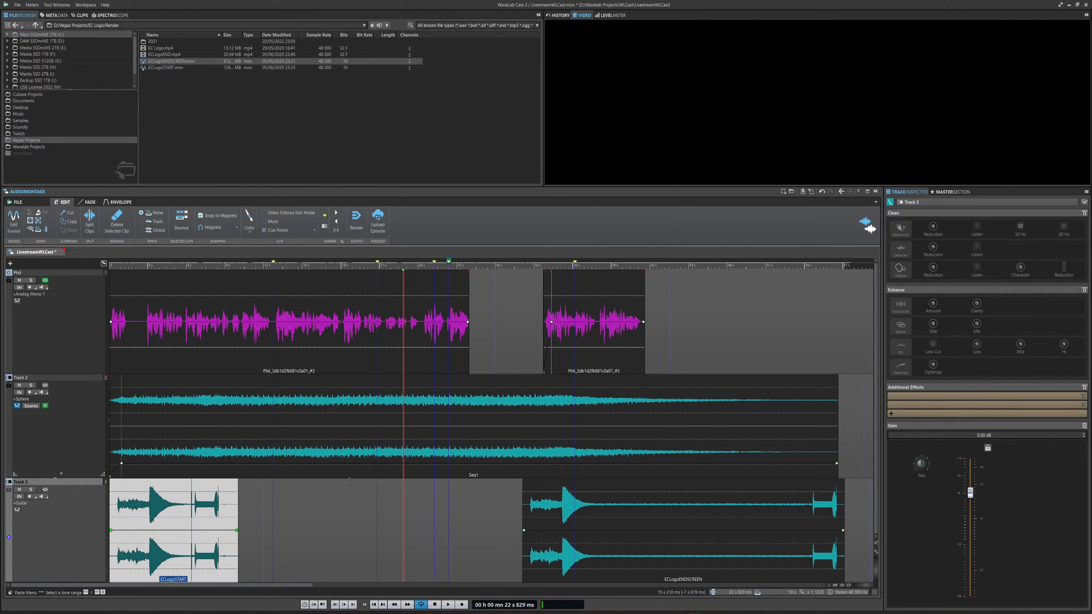
{"action": "left_click", "coordinate": [313, 441]}
{"action": "left_click", "coordinate": [310, 352]}
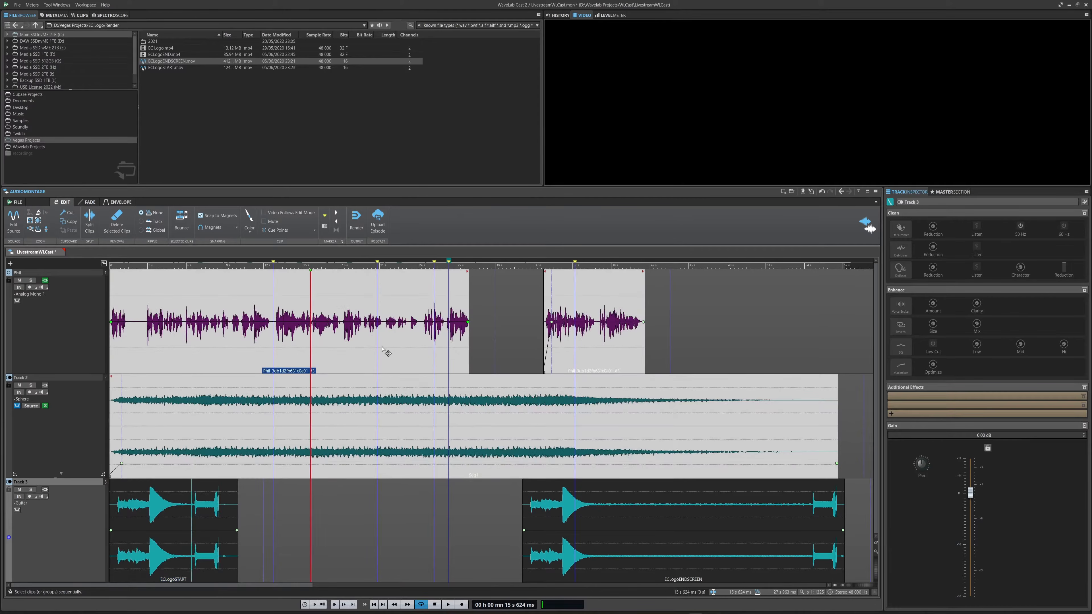
{"action": "left_click_drag", "start_coordinate": [302, 445], "coordinate": [411, 448]}
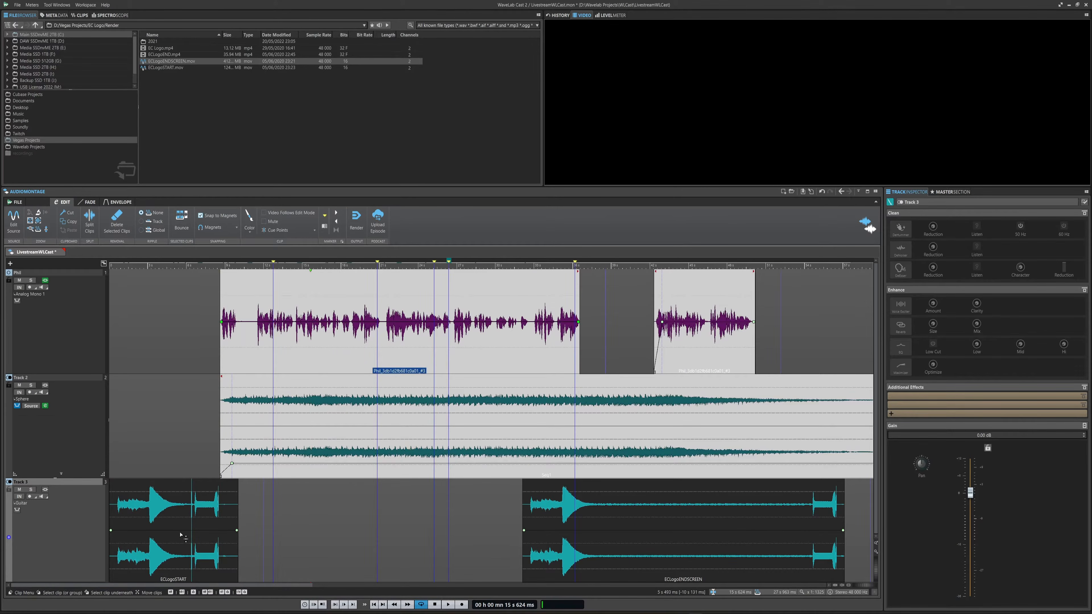
Lower the ECLogoSTART clip's volume envelope and move the ECLogoENDSCREEN clip to begin where the last voice clip ends.
{"action": "left_click_drag", "start_coordinate": [180, 533], "coordinate": [181, 549]}
{"action": "left_click", "coordinate": [621, 574]}
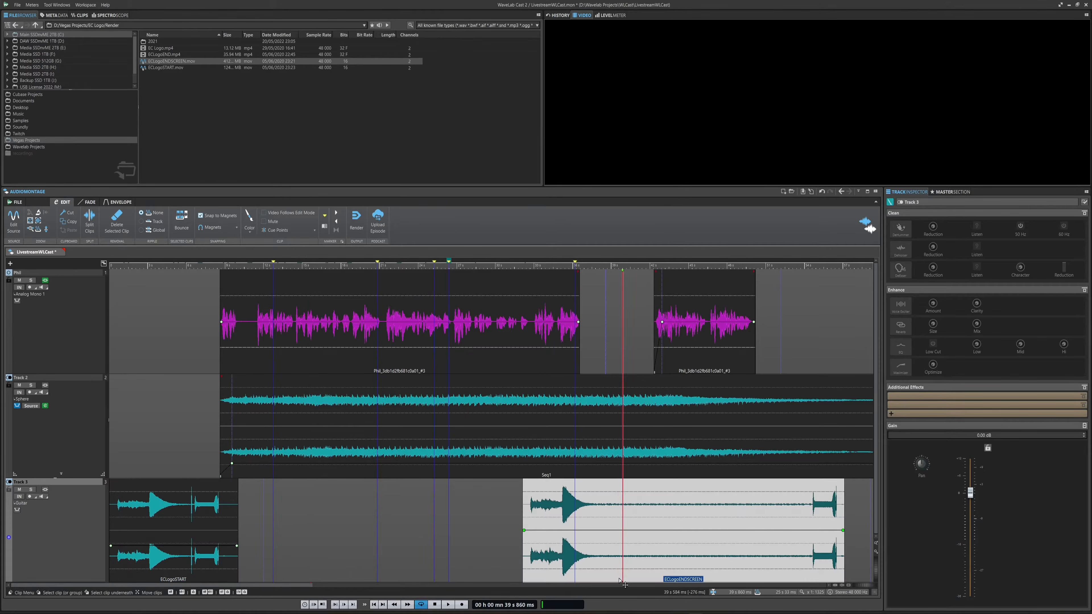
{"action": "left_click_drag", "start_coordinate": [309, 587], "coordinate": [623, 576]}
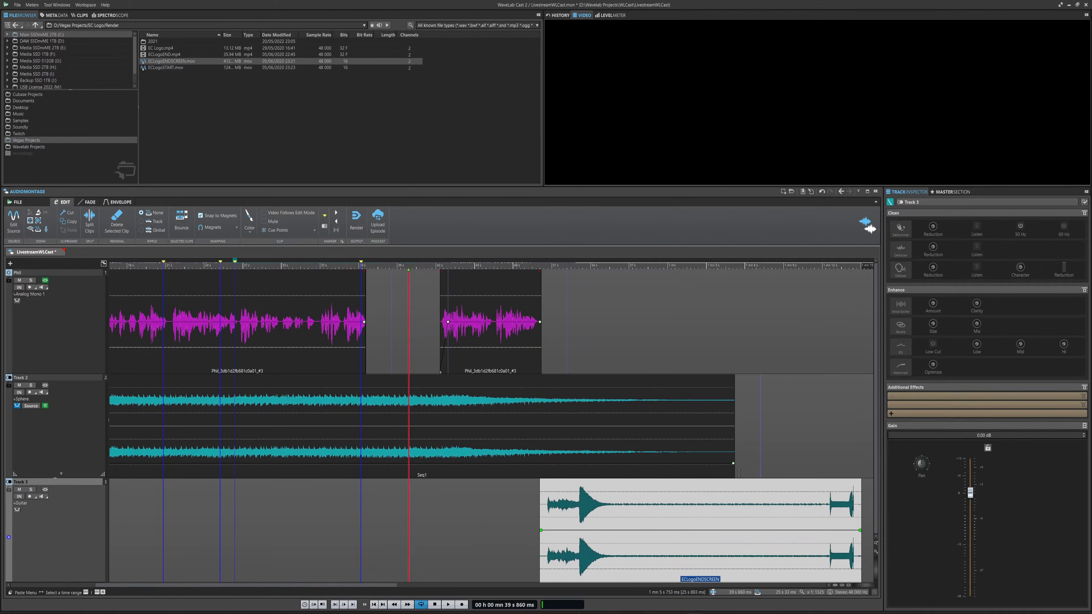
Shorten the music clip's end to just past the last voice clip with a short fade-out, and extend its start slightly earlier.
{"action": "left_click_drag", "start_coordinate": [733, 469], "coordinate": [576, 470]}
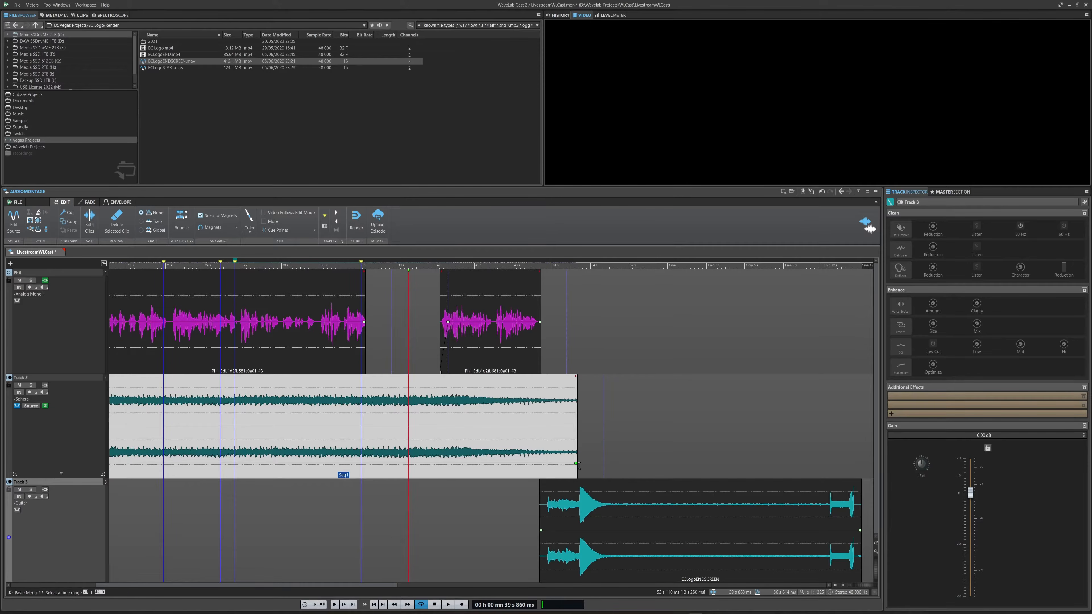
{"action": "left_click_drag", "start_coordinate": [576, 463], "coordinate": [530, 463]}
{"action": "left_click_drag", "start_coordinate": [323, 587], "coordinate": [233, 594]}
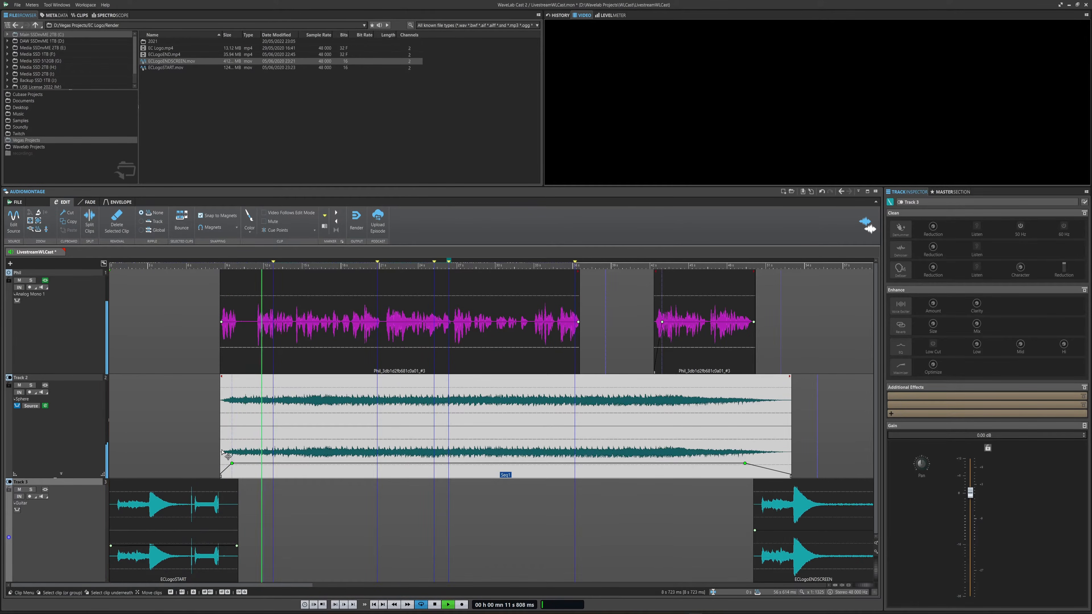
{"action": "left_click_drag", "start_coordinate": [220, 450], "coordinate": [192, 451]}
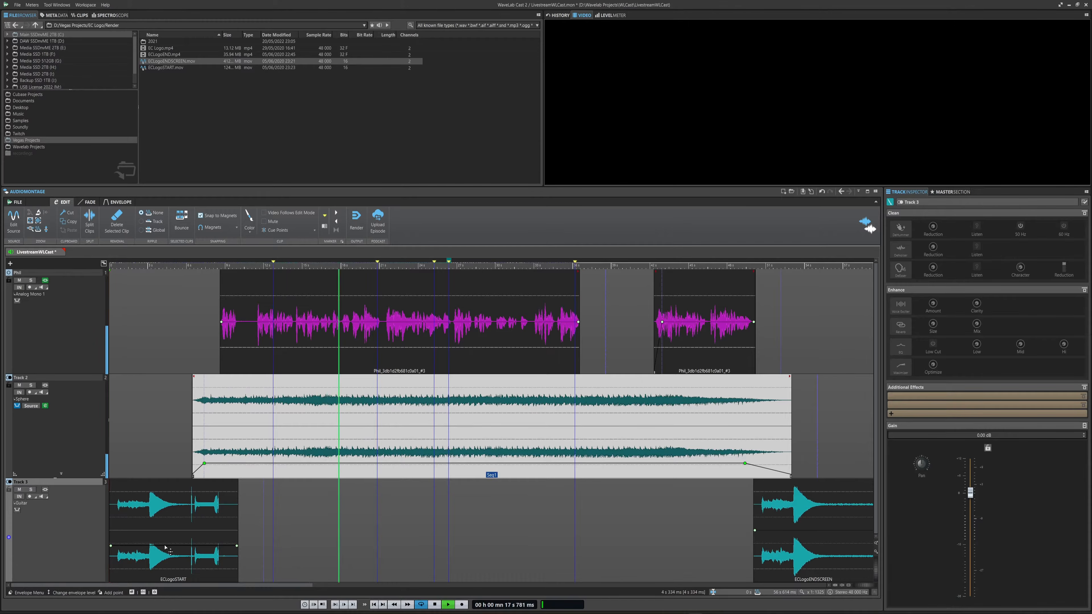
Lower the ECLogoSTART clip's volume envelope slightly further and add a short fade-in to the ECLogoENDSCREEN clip.
{"action": "left_click_drag", "start_coordinate": [154, 546], "coordinate": [155, 548]}
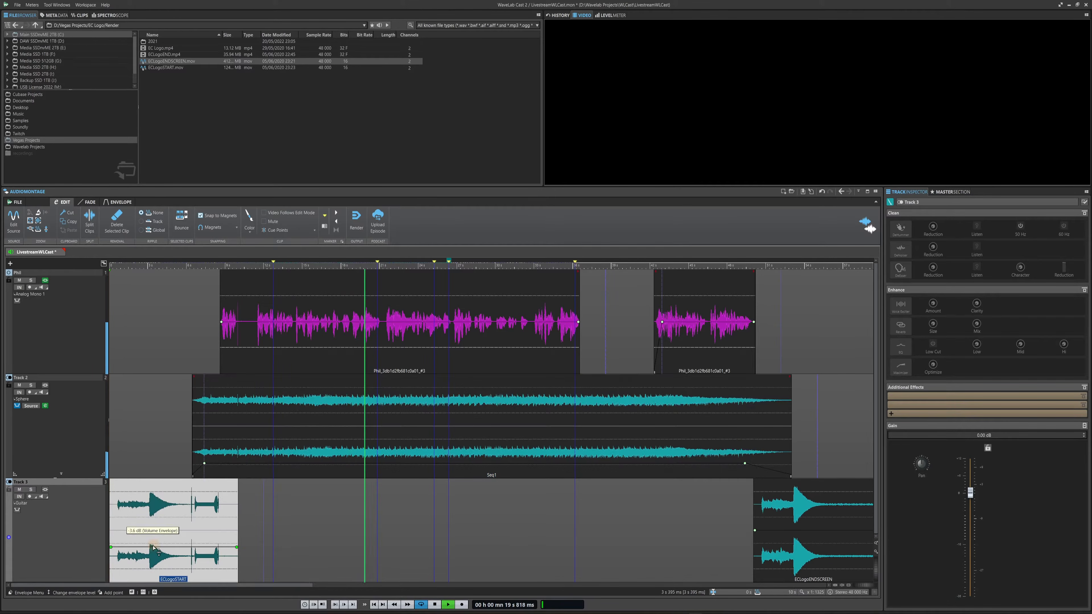
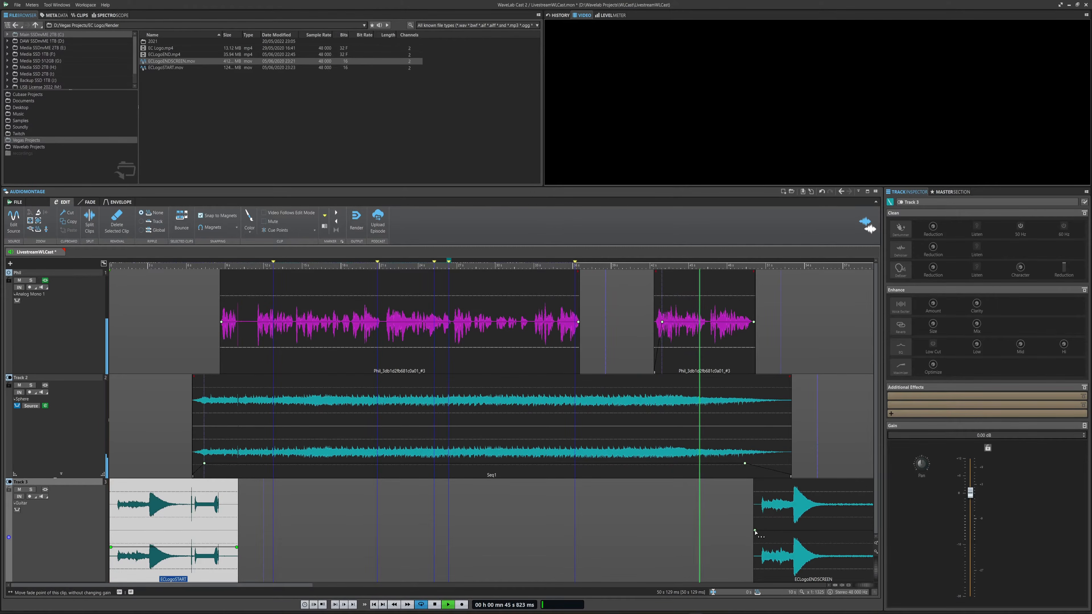
{"action": "left_click", "coordinate": [757, 532]}
{"action": "left_click_drag", "start_coordinate": [756, 532], "coordinate": [770, 533]}
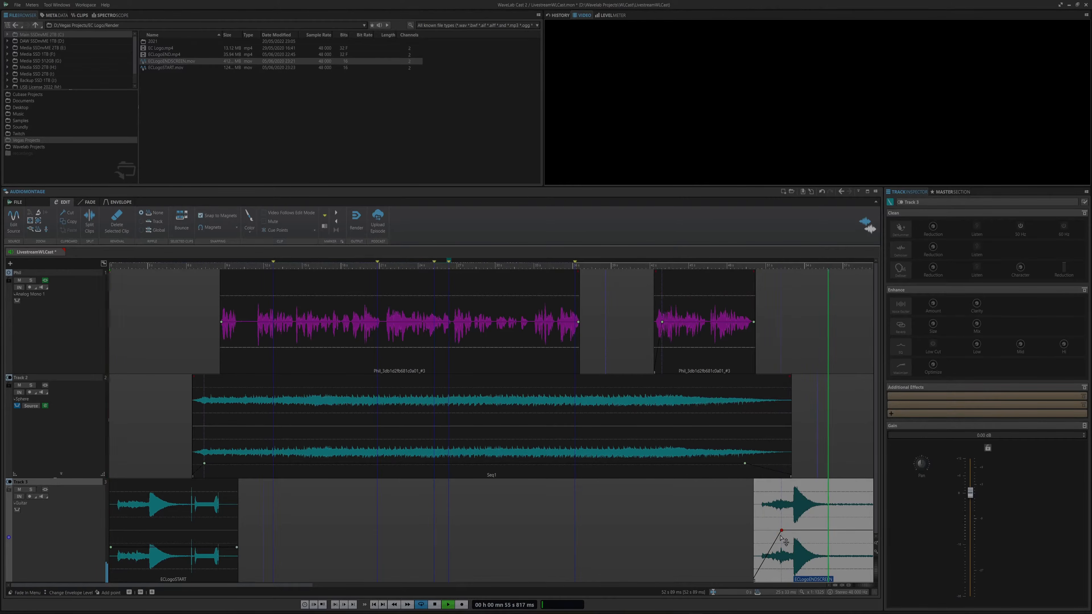
Stop playback and lower the ECLogoENDSCREEN clip's volume envelope to -2.7 dB.
{"action": "key", "text": "space"}
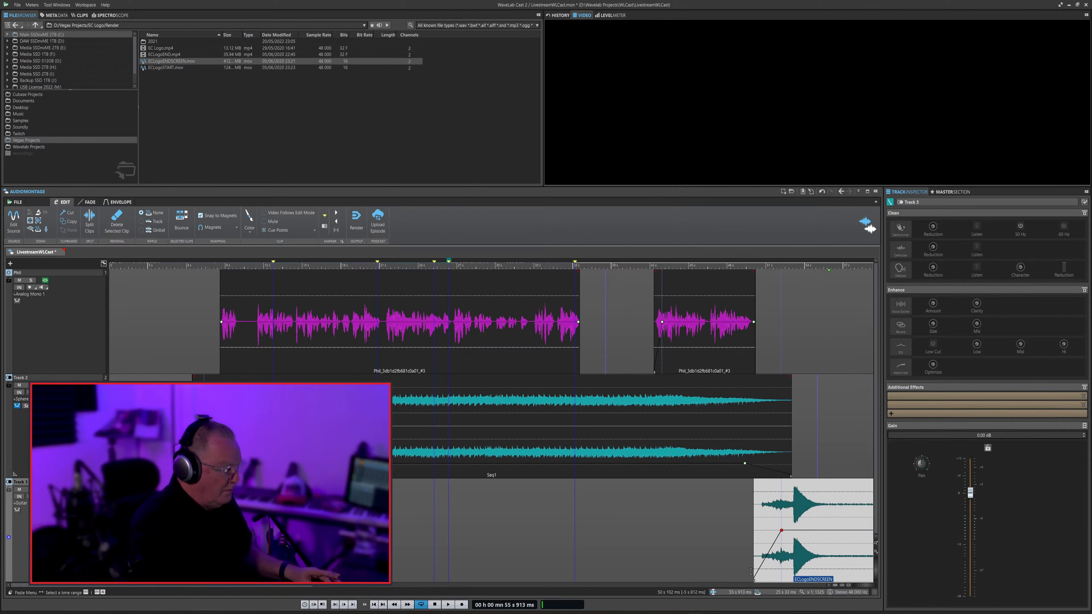
{"action": "scroll", "coordinate": [621, 556], "scroll_direction": "right", "scroll_amount": 7}
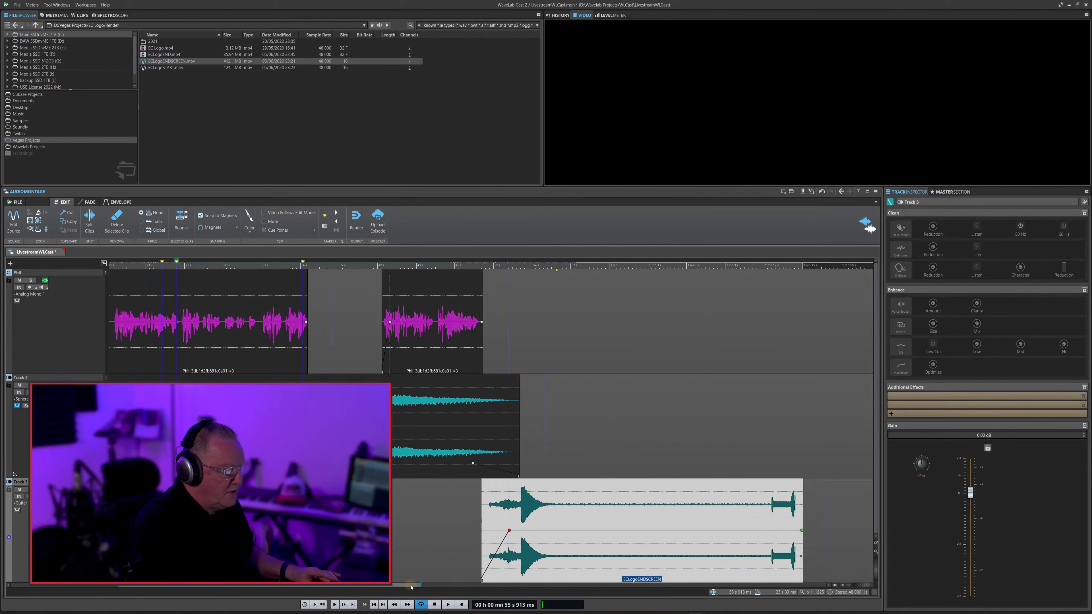
{"action": "left_click_drag", "start_coordinate": [621, 538], "coordinate": [623, 544]}
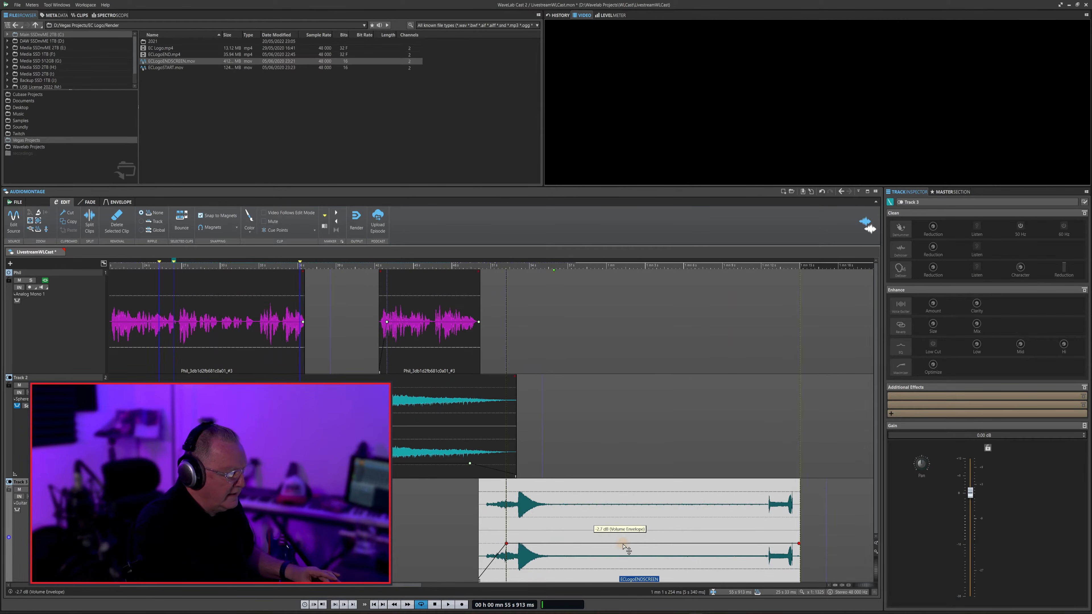
Audition the music on Track 2 in solo from about 14.6 s, stop playback and turn the solo off again.
{"action": "scroll", "coordinate": [626, 549], "scroll_direction": "left", "scroll_amount": 7}
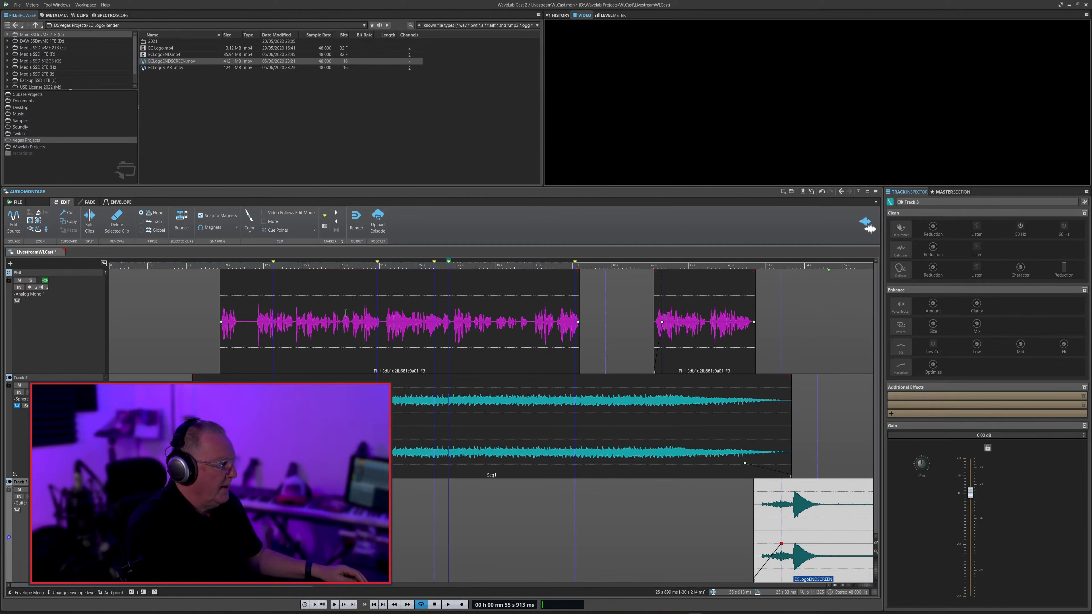
{"action": "left_click", "coordinate": [297, 266]}
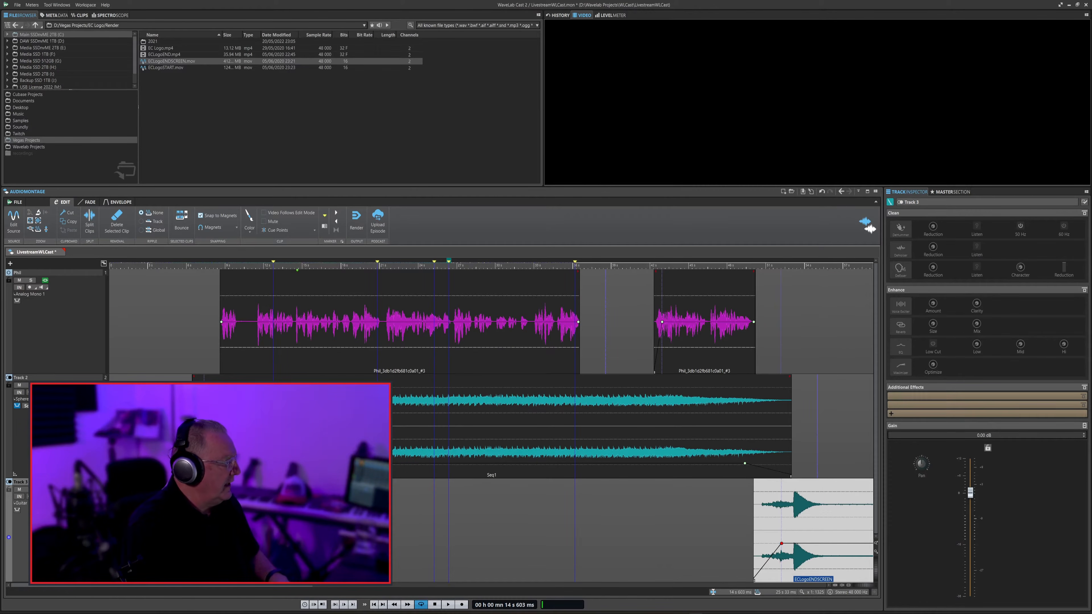
{"action": "left_click", "coordinate": [8, 433]}
{"action": "key", "text": "space"}
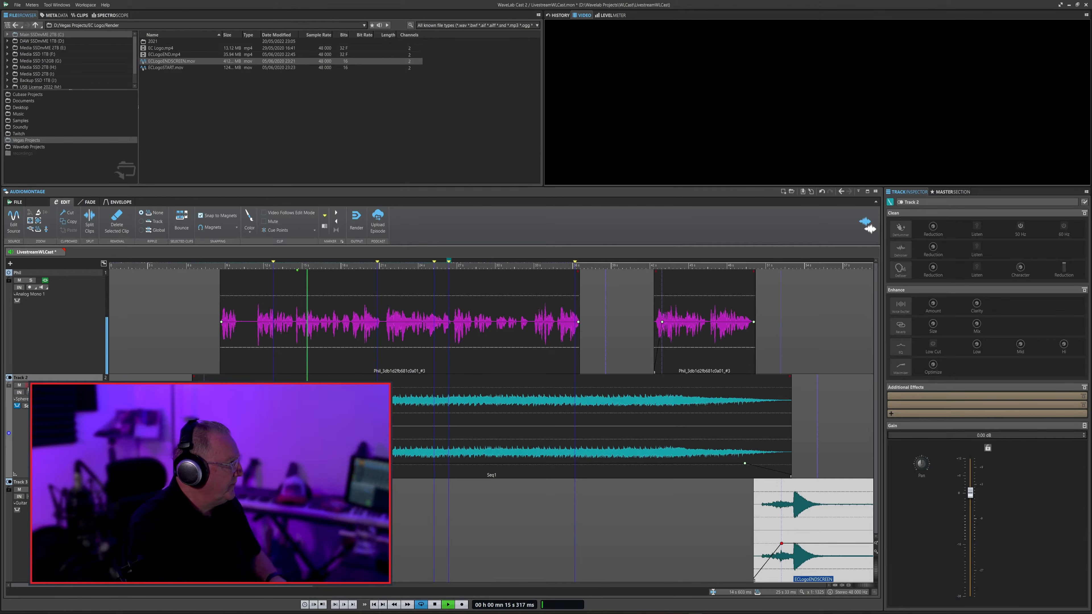
{"action": "left_click", "coordinate": [30, 385]}
{"action": "left_click", "coordinate": [901, 314]}
{"action": "left_click", "coordinate": [901, 313]}
{"action": "left_click", "coordinate": [901, 313]}
{"action": "key", "text": "space"}
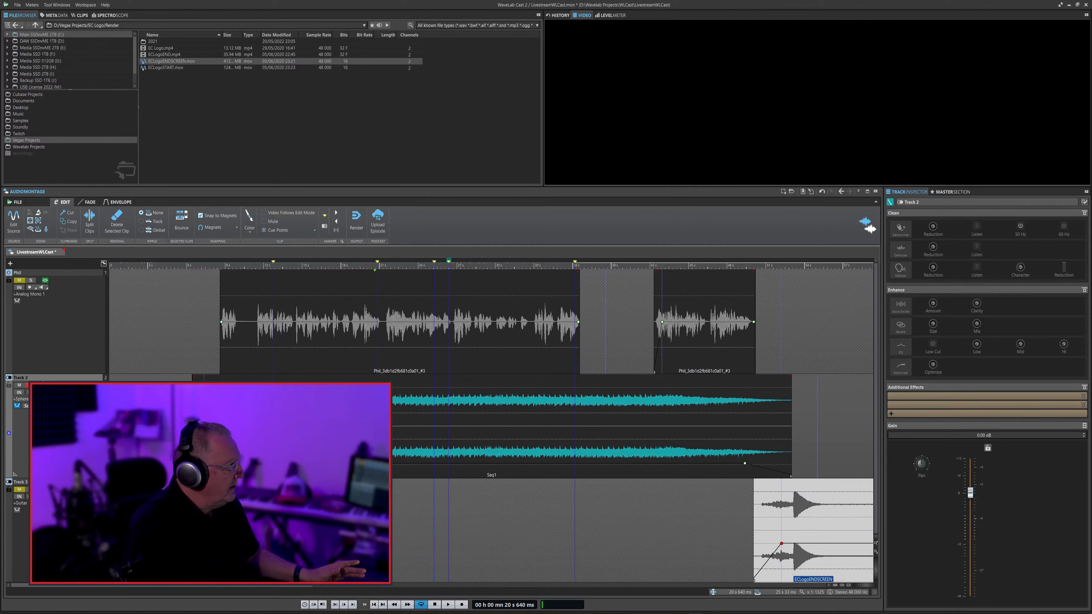
{"action": "left_click", "coordinate": [30, 385]}
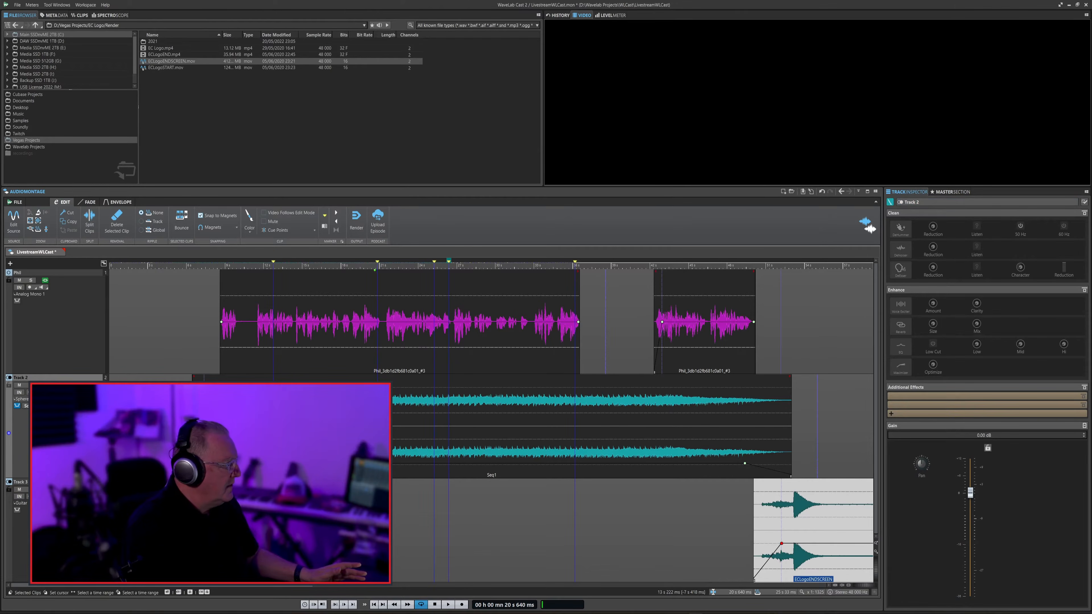
Insert the Brickwall Limiter in the first effect slot of the Master Section and move its window over the montage.
{"action": "left_click", "coordinate": [71, 524]}
{"action": "left_click", "coordinate": [74, 334]}
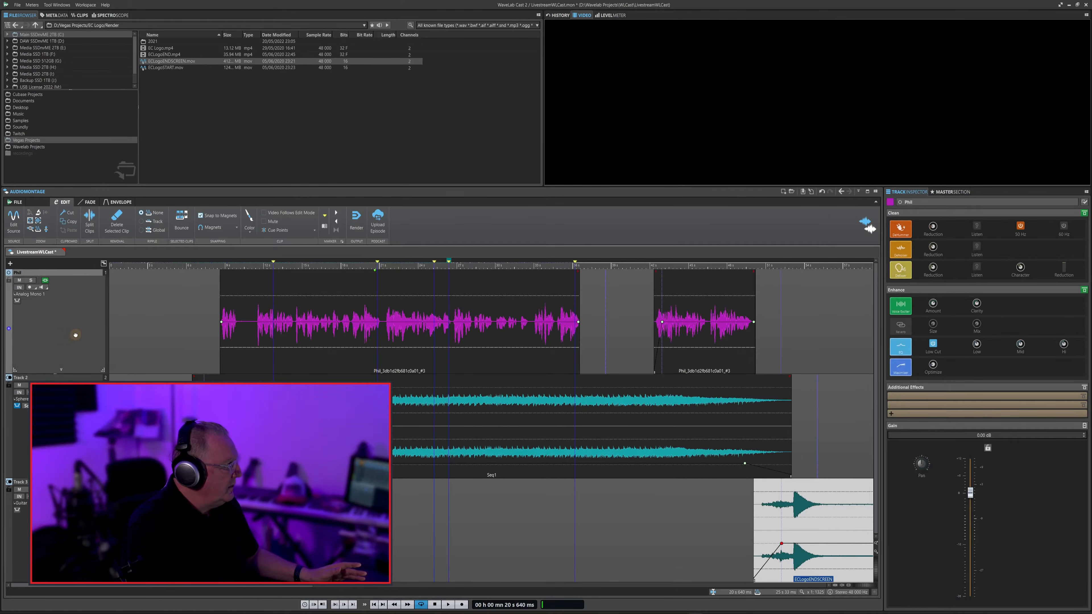
{"action": "left_click", "coordinate": [951, 192]}
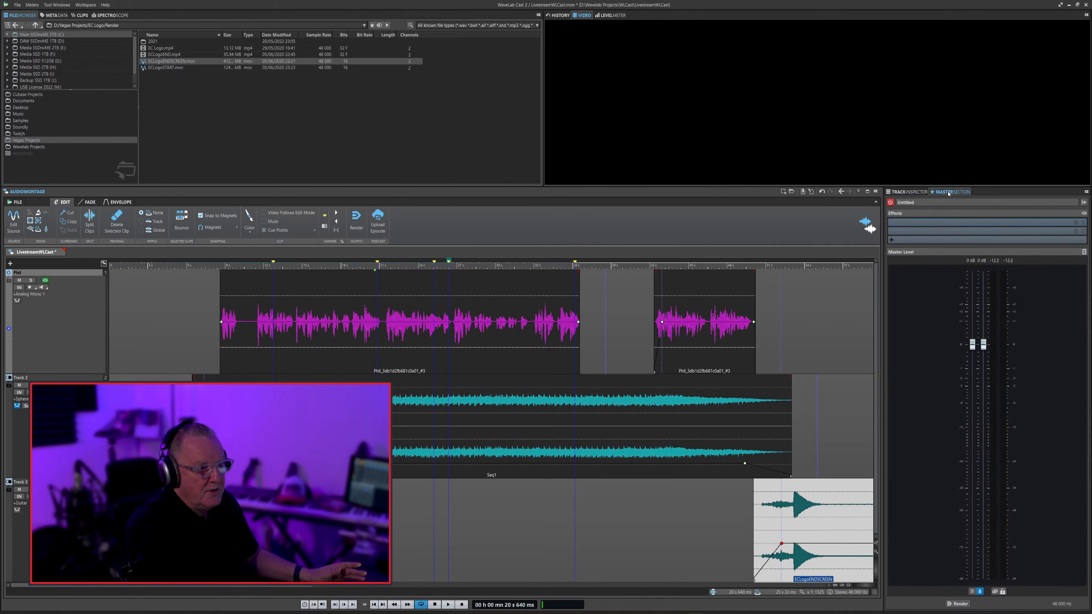
{"action": "left_click", "coordinate": [932, 223]}
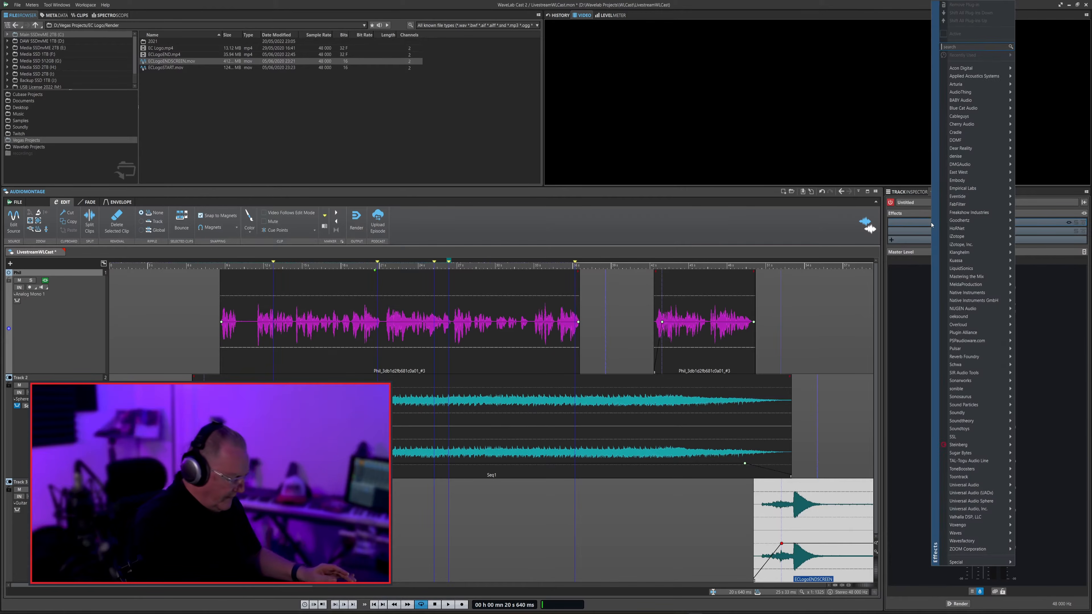
{"action": "type", "text": "brick"}
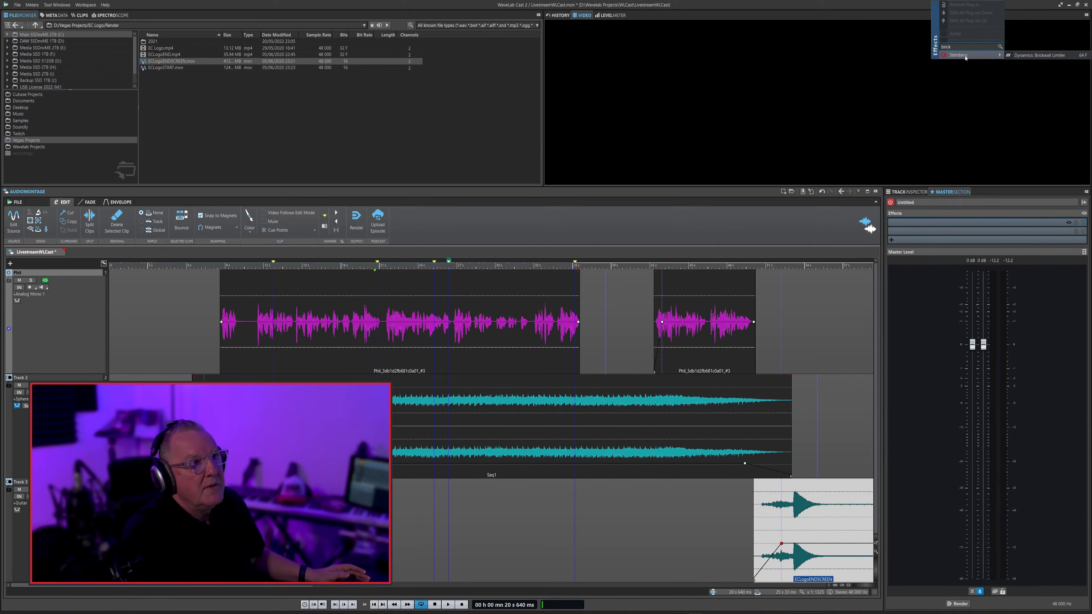
{"action": "left_click", "coordinate": [1039, 56]}
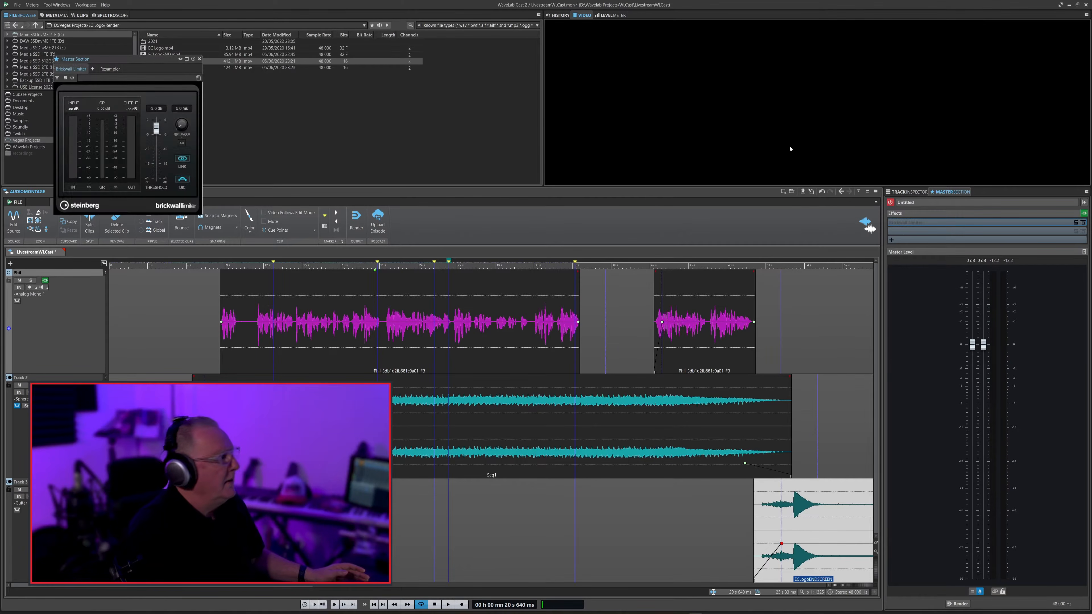
{"action": "left_click_drag", "start_coordinate": [120, 65], "coordinate": [499, 243]}
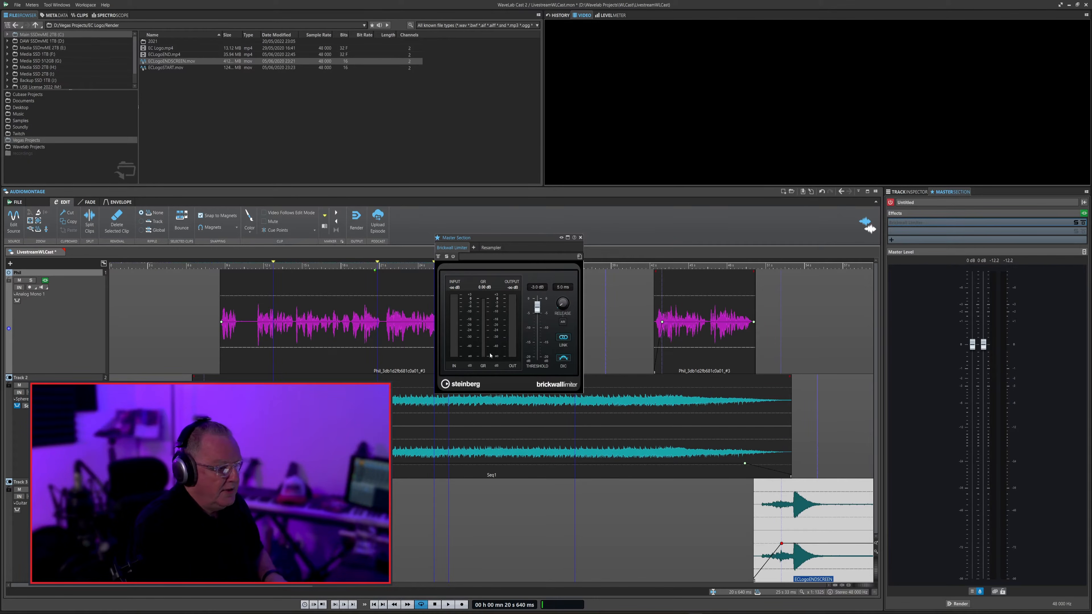
Set the Brickwall Limiter's threshold to -2.0 dB while listening to the mix, and close the plug-in window.
{"action": "key", "text": "space"}
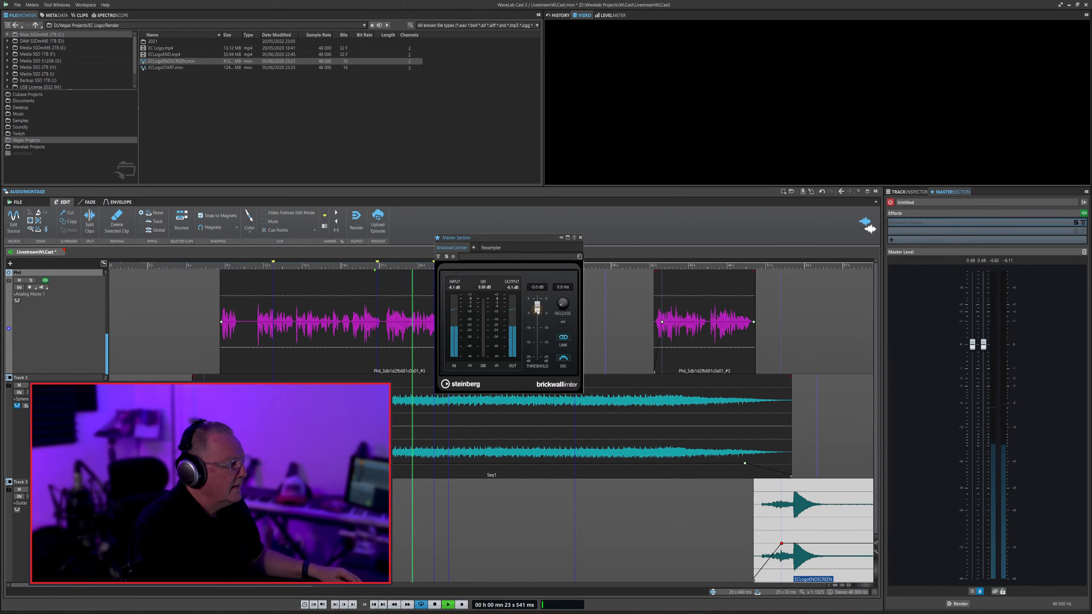
{"action": "left_click_drag", "start_coordinate": [538, 307], "coordinate": [537, 305]}
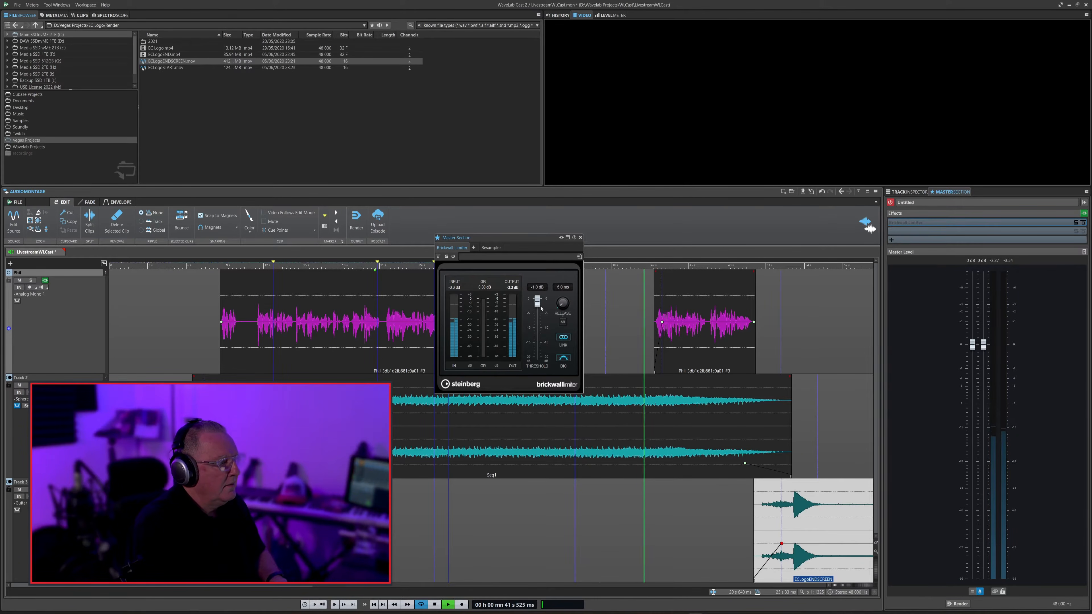
{"action": "mouse_move", "coordinate": [536, 304]}
{"action": "left_mouse_down"}
{"action": "mouse_move", "coordinate": [539, 321]}
{"action": "mouse_move", "coordinate": [538, 306]}
{"action": "left_mouse_up"}
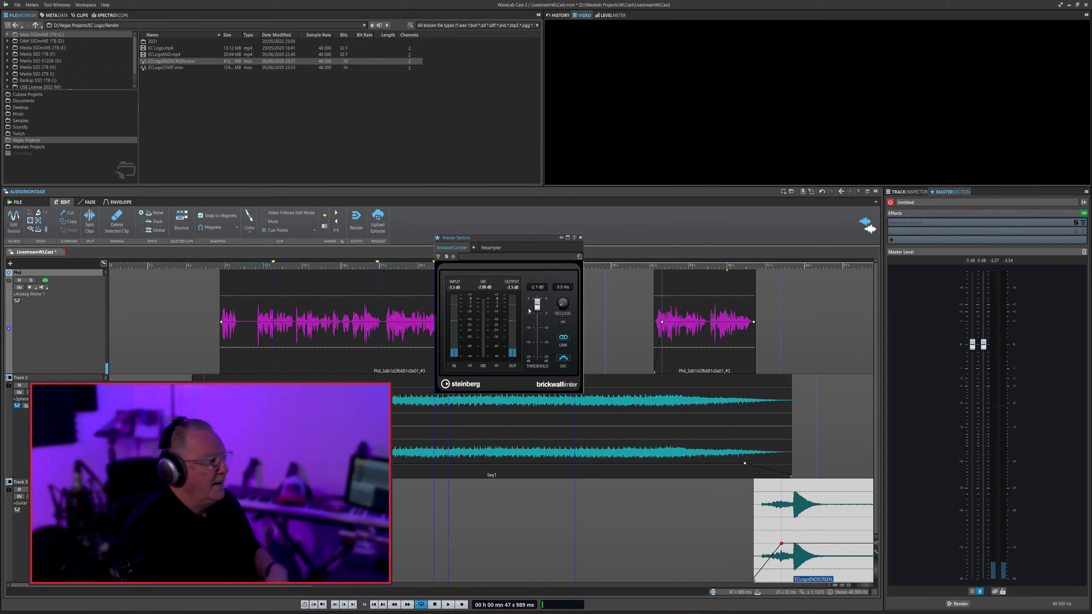
{"action": "left_click_drag", "start_coordinate": [537, 307], "coordinate": [536, 306]}
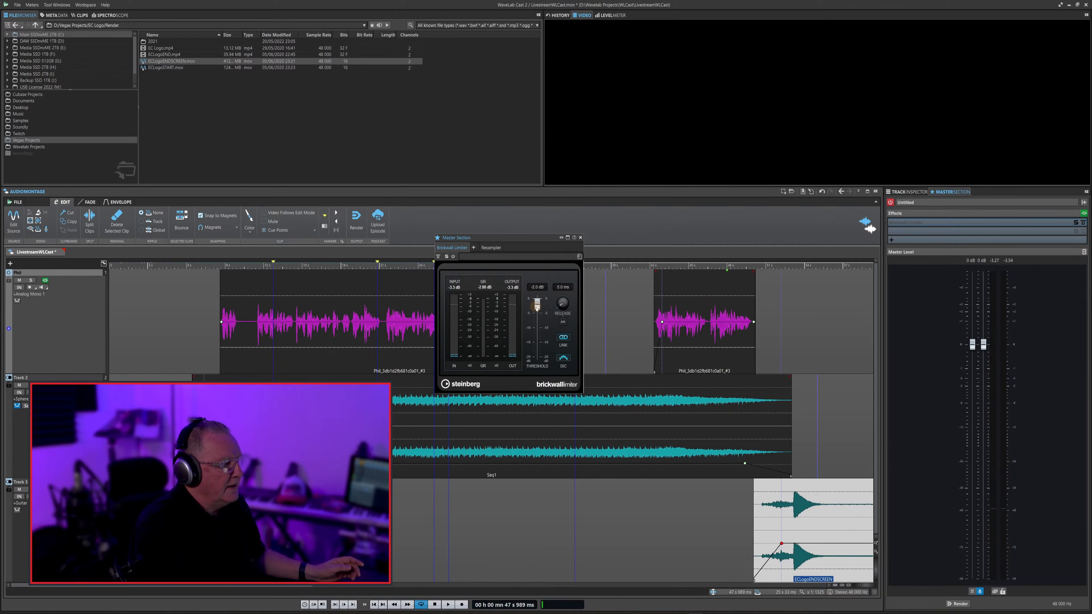
{"action": "left_click", "coordinate": [580, 238]}
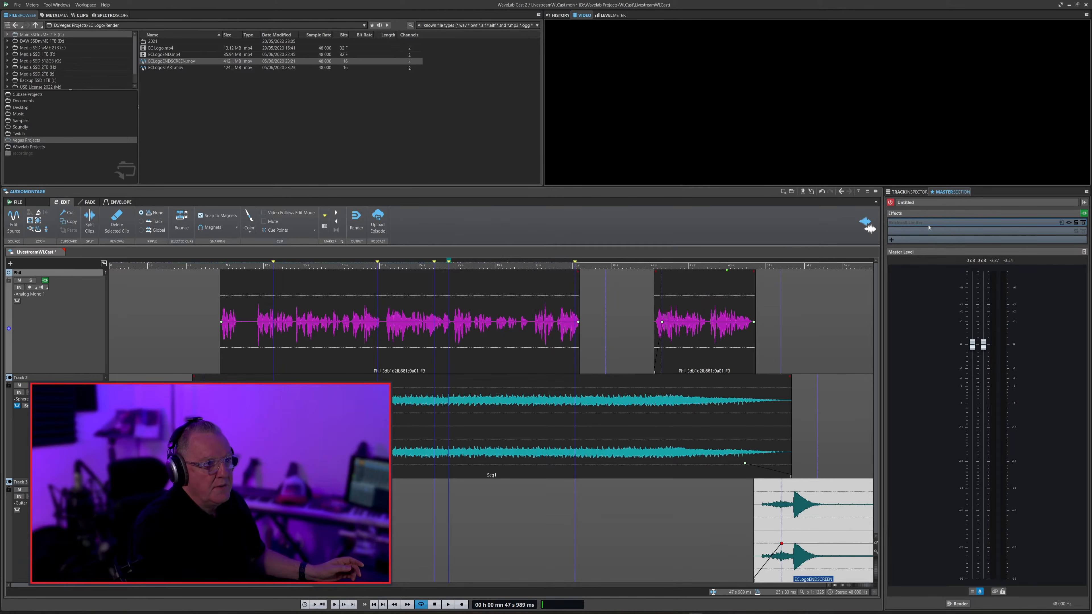
Move the Brickwall Limiter to the third master effect slot and search the plug-ins for "max" without inserting one.
{"action": "left_click_drag", "start_coordinate": [933, 240], "coordinate": [933, 239]}
{"action": "left_click", "coordinate": [917, 224]}
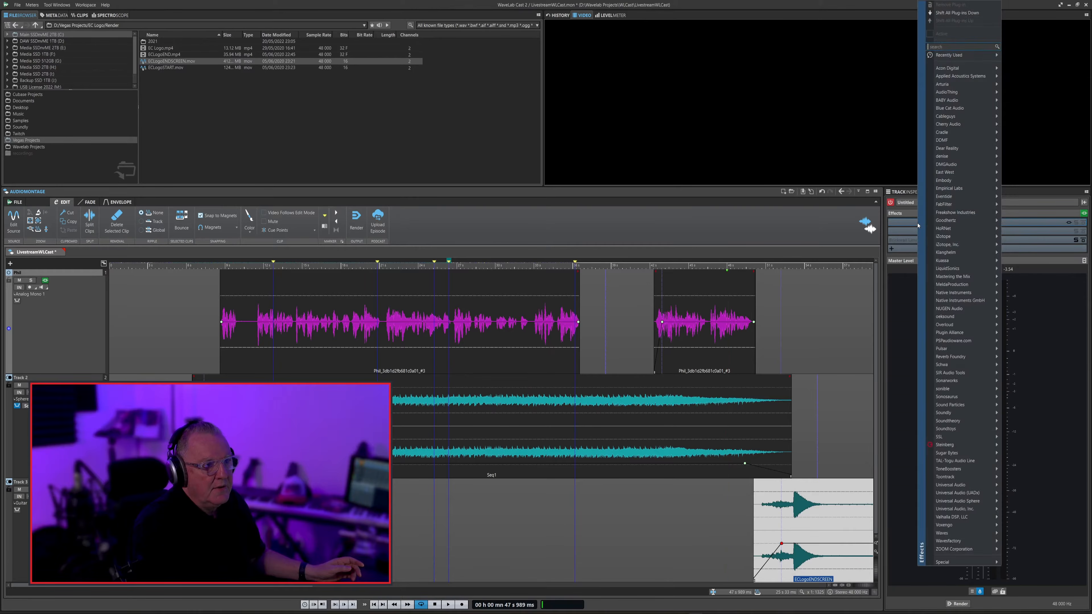
{"action": "type", "text": "max"}
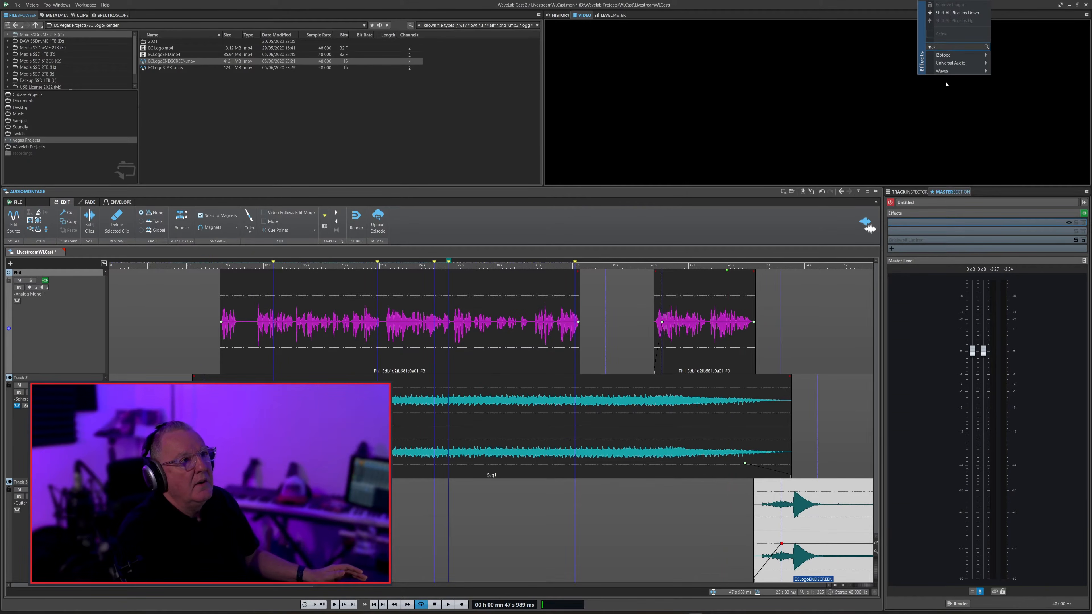
{"action": "left_click", "coordinate": [889, 160]}
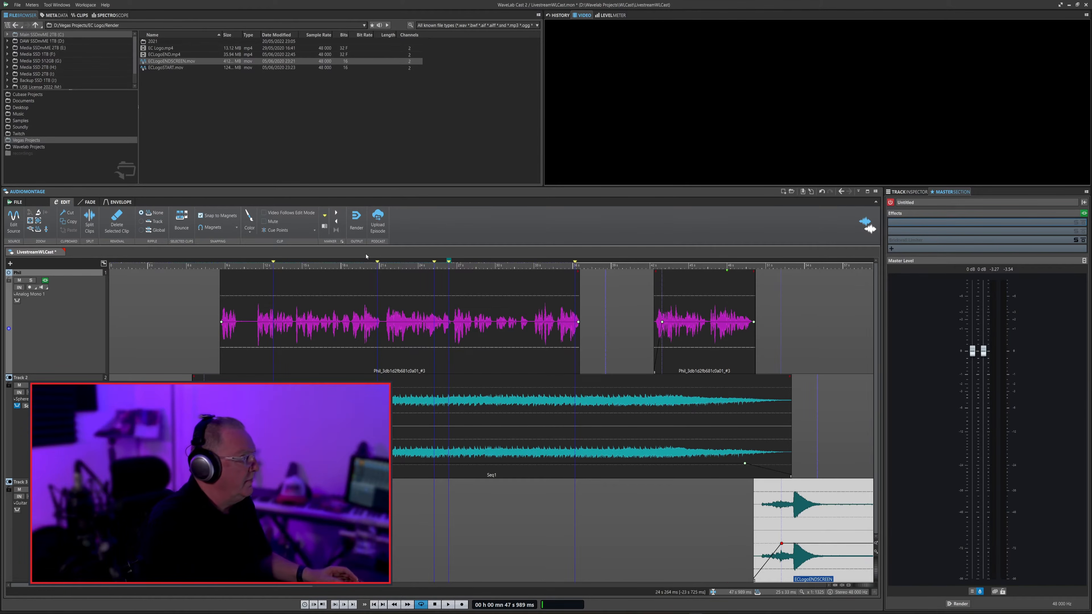
Render the whole montage as the named file LivestreamWLCast in the source folder, using the Wav 24 bit factory preset.
{"action": "left_click", "coordinate": [184, 344]}
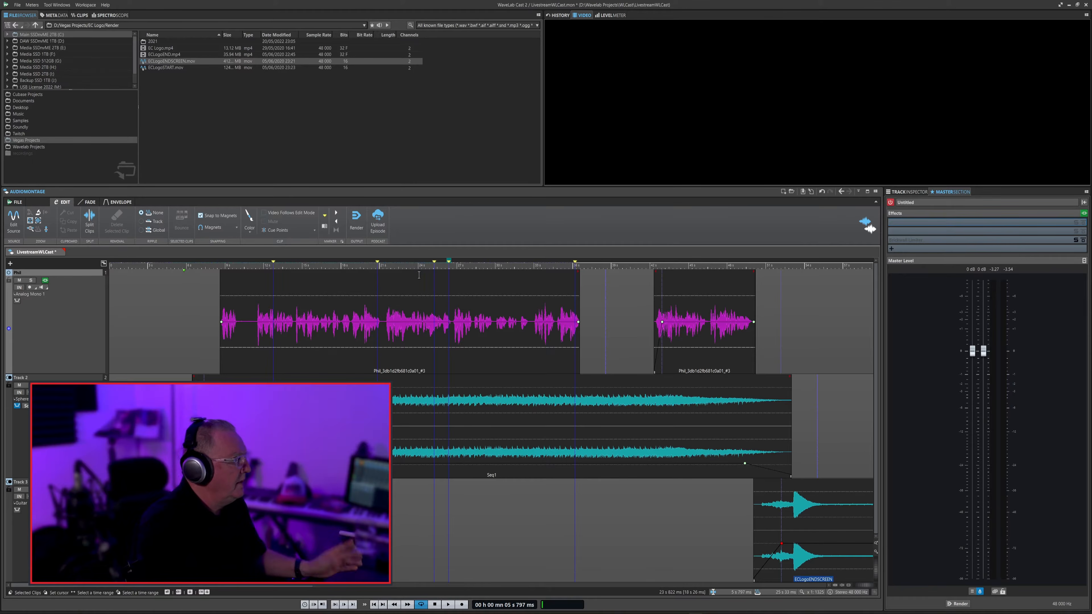
{"action": "left_click", "coordinate": [357, 221]}
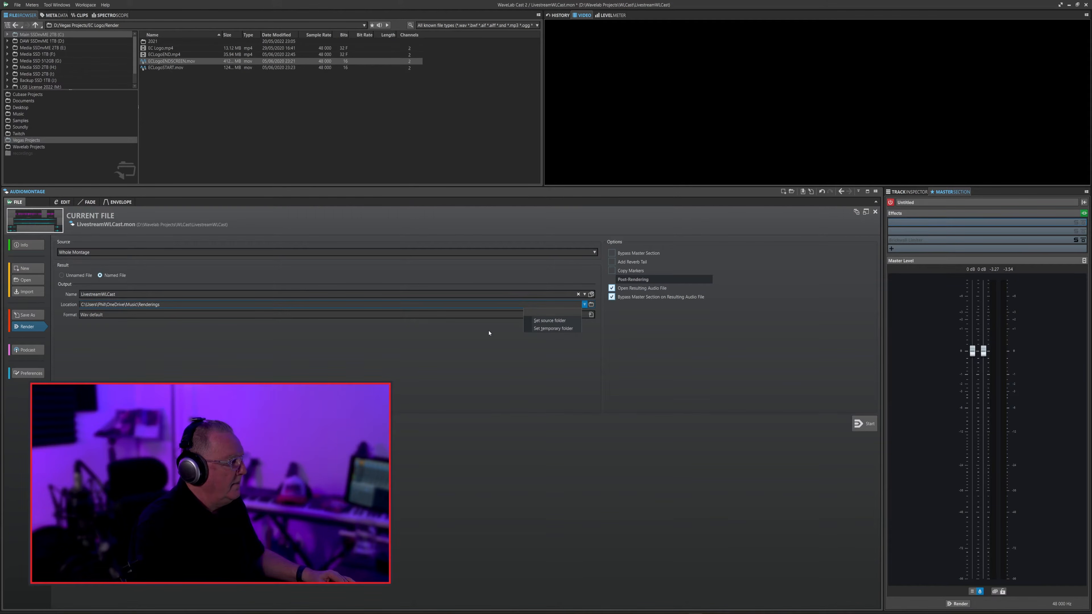
{"action": "left_click", "coordinate": [537, 322]}
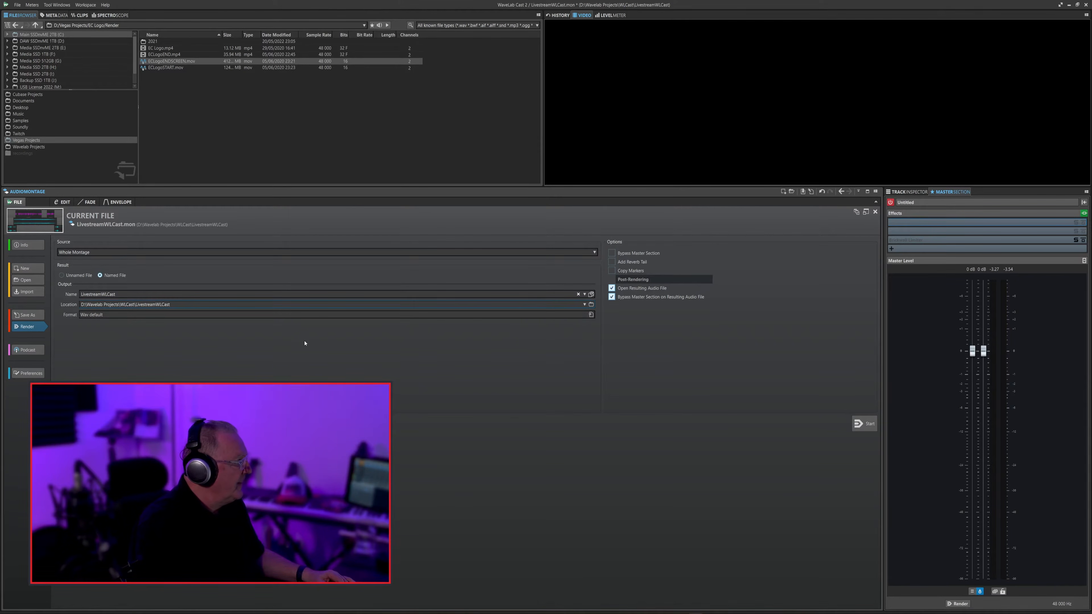
{"action": "right_click", "coordinate": [110, 319]}
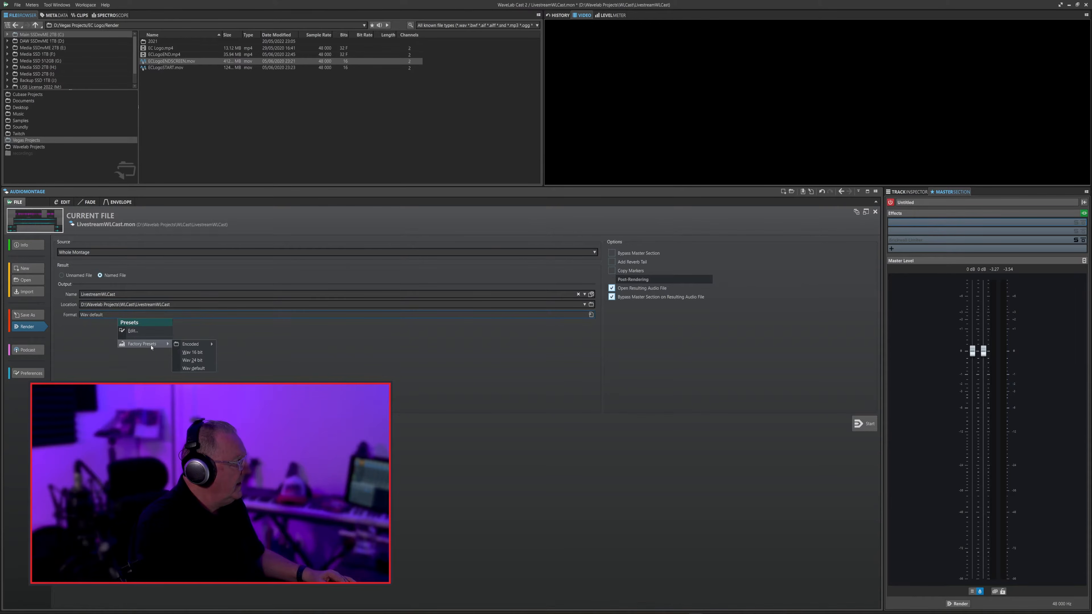
{"action": "left_click", "coordinate": [193, 362]}
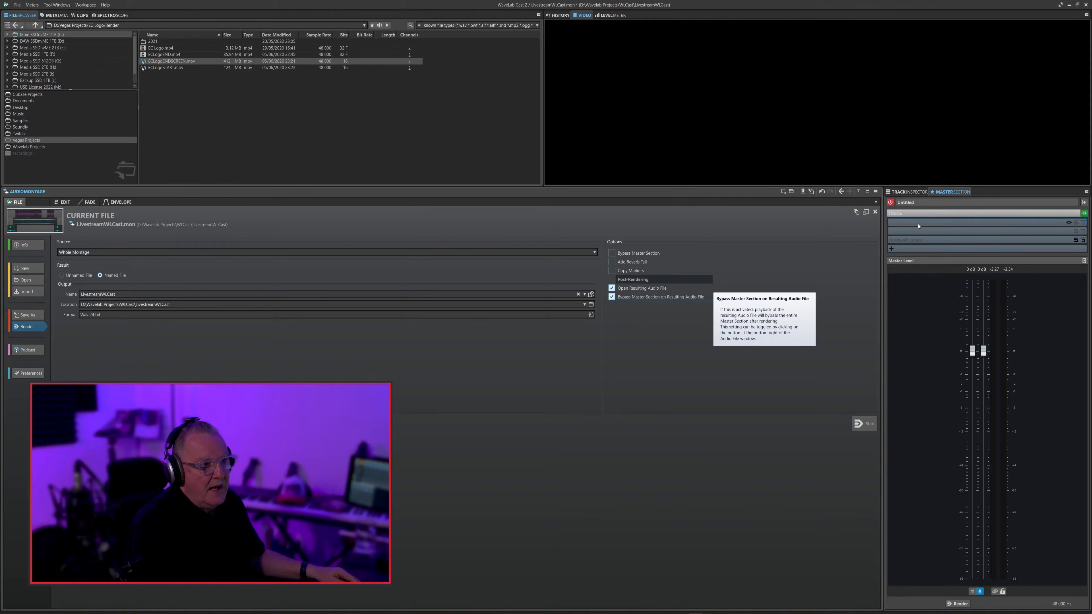
{"action": "left_click", "coordinate": [867, 424]}
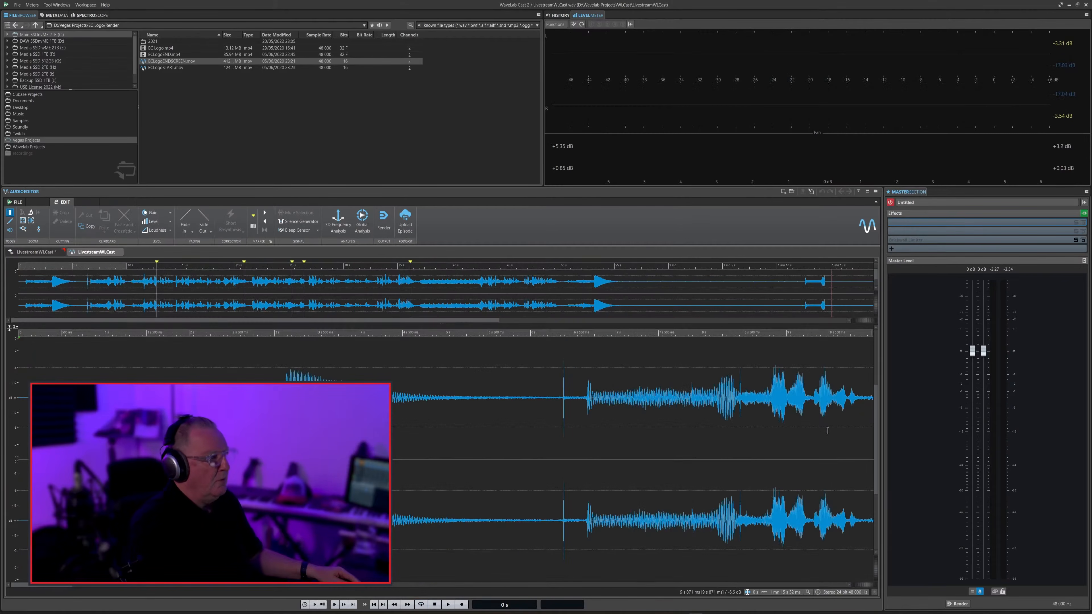
Audition the rendered LivestreamWLCast file from the start and again from about 11 s, and stop playback.
{"action": "key", "text": "space"}
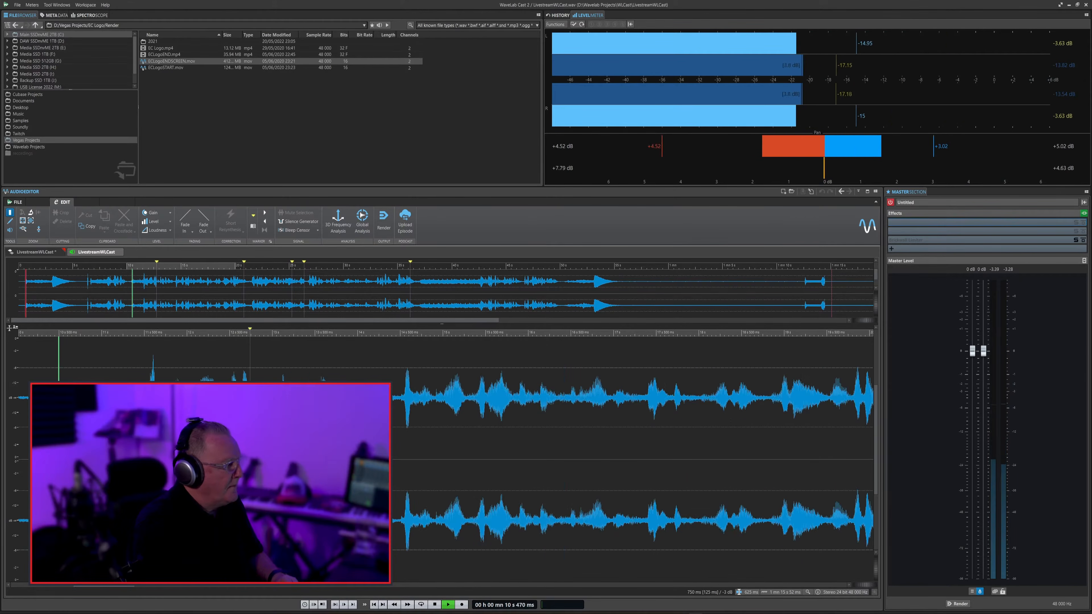
{"action": "key", "text": "space"}
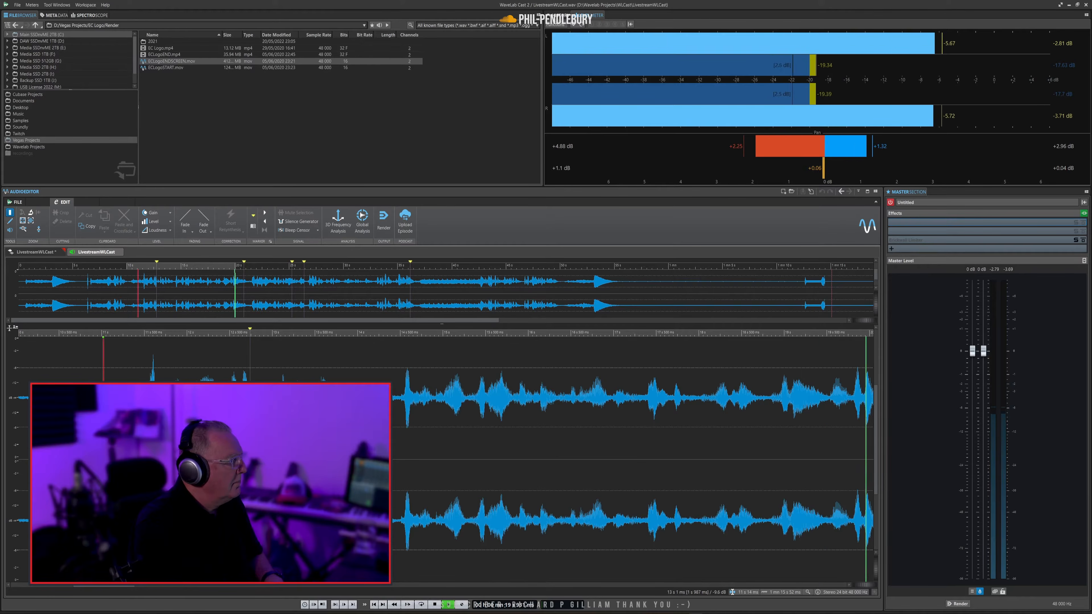
{"action": "key", "text": "space"}
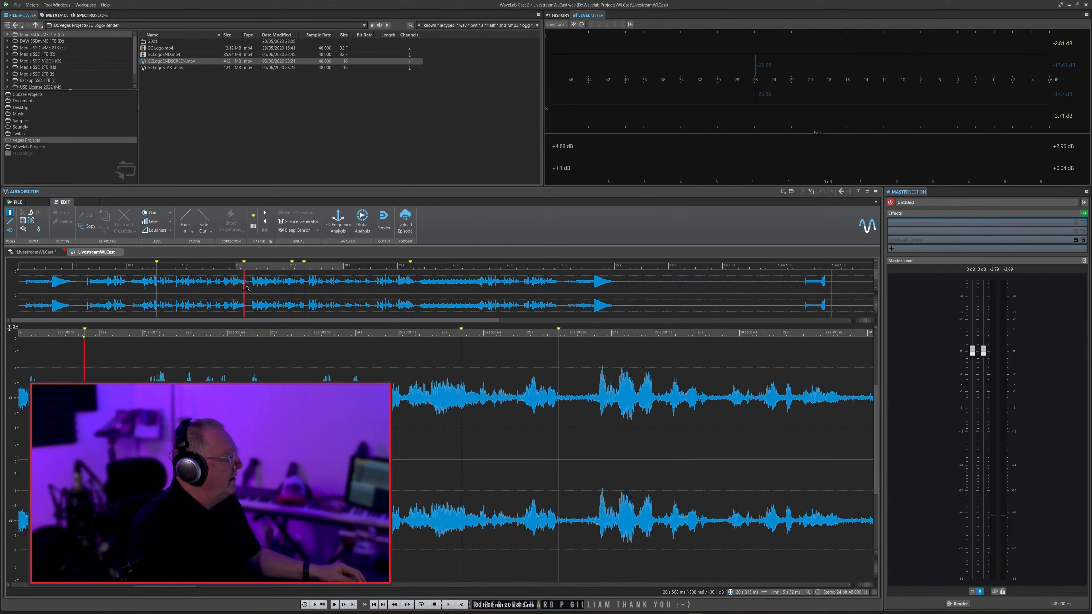
Normalize the rendered file's loudness to -14 LUFS with the You Tube factory preset and close the Loudness Normalizer.
{"action": "left_click", "coordinate": [155, 229]}
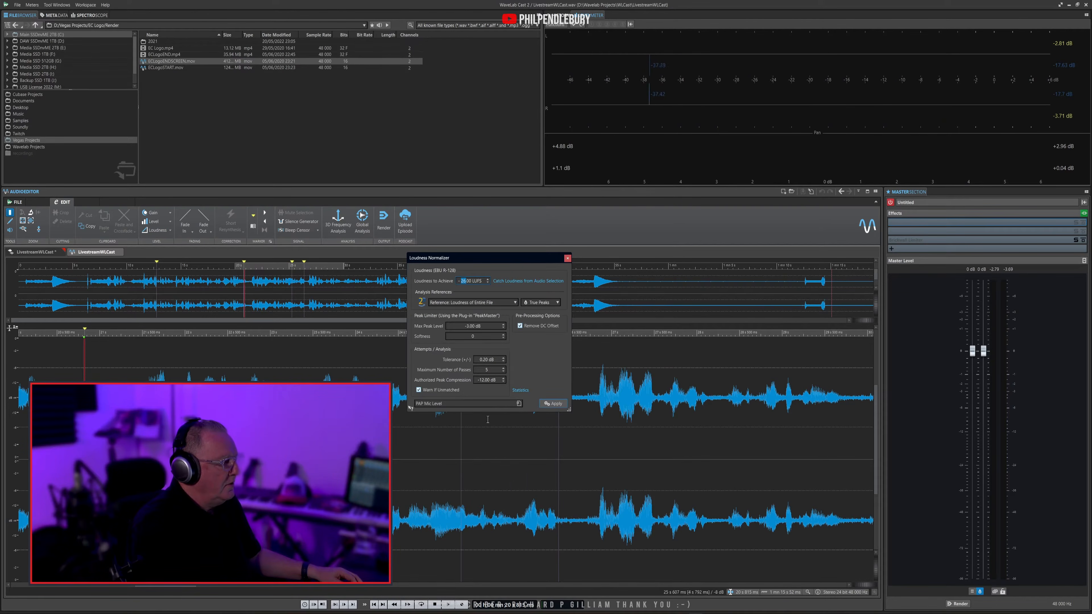
{"action": "left_click", "coordinate": [471, 404]}
{"action": "mouse_move", "coordinate": [514, 469]}
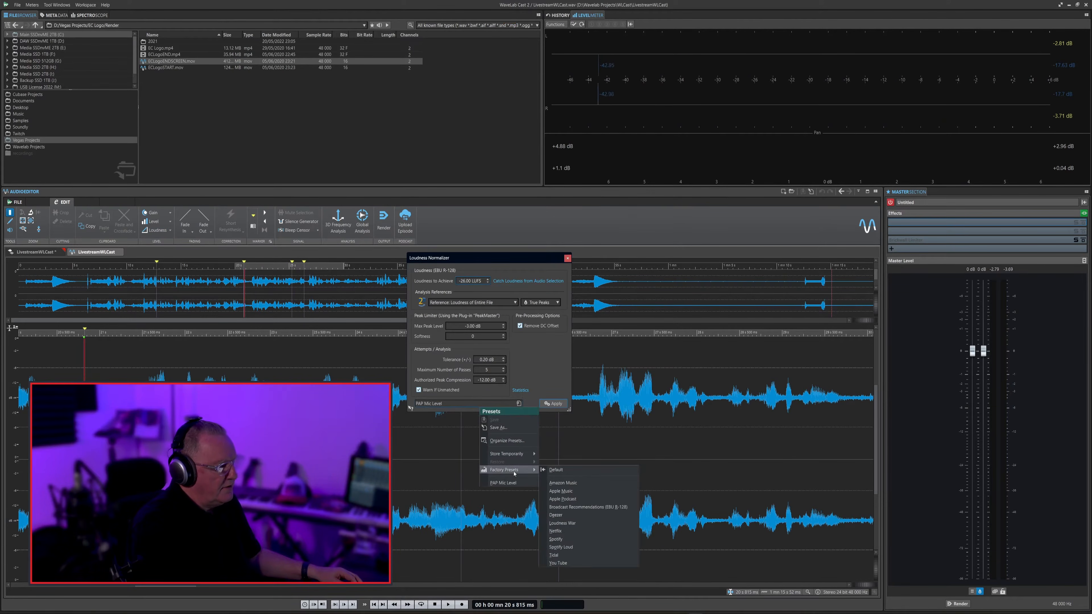
{"action": "left_click", "coordinate": [559, 561]}
{"action": "left_click", "coordinate": [554, 404]}
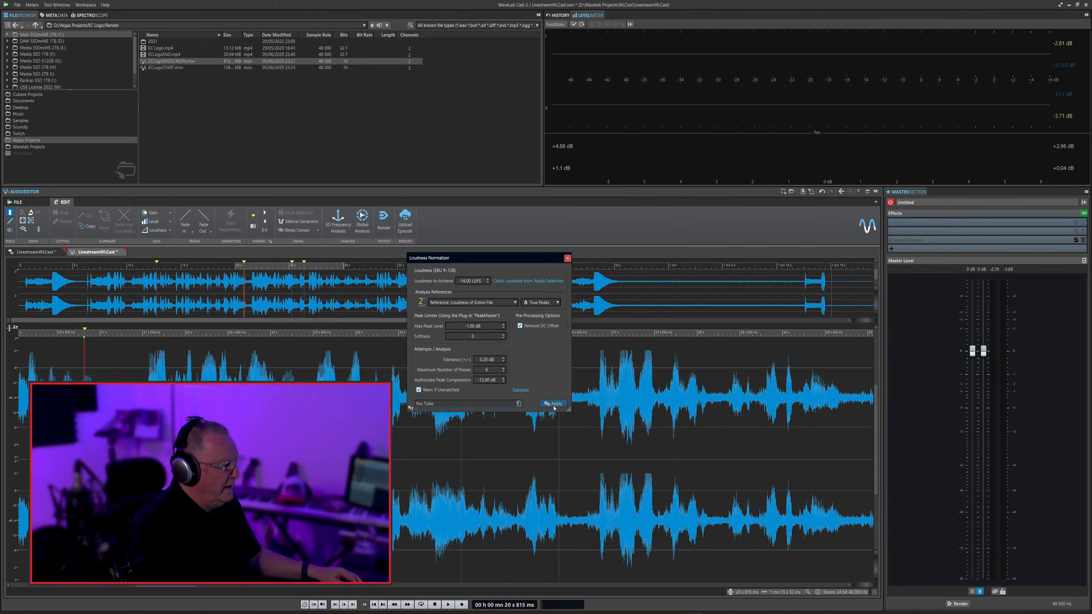
{"action": "left_click", "coordinate": [252, 454]}
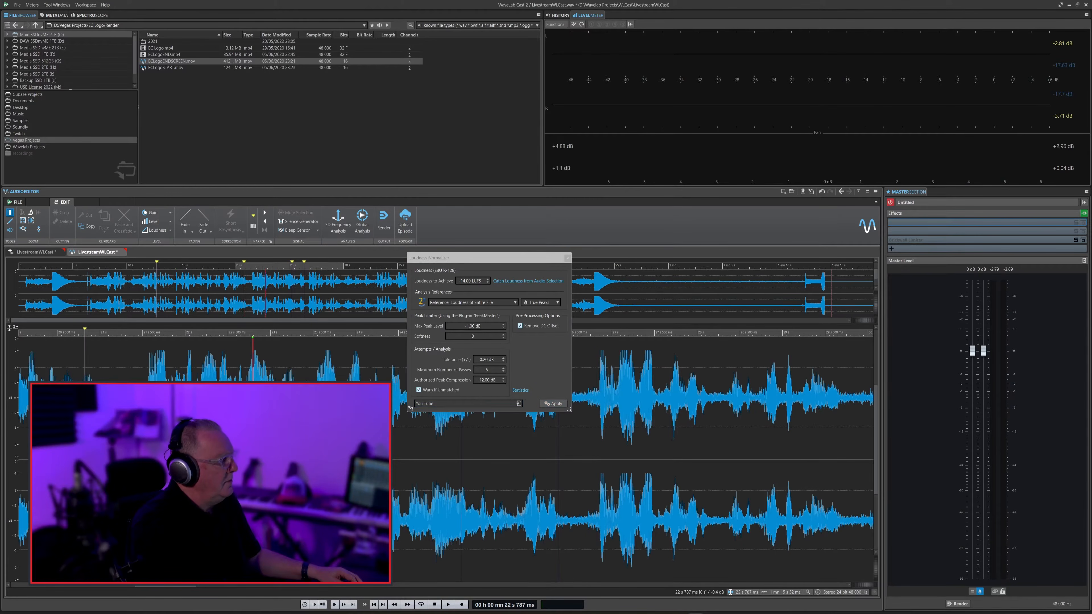
{"action": "left_click", "coordinate": [568, 258]}
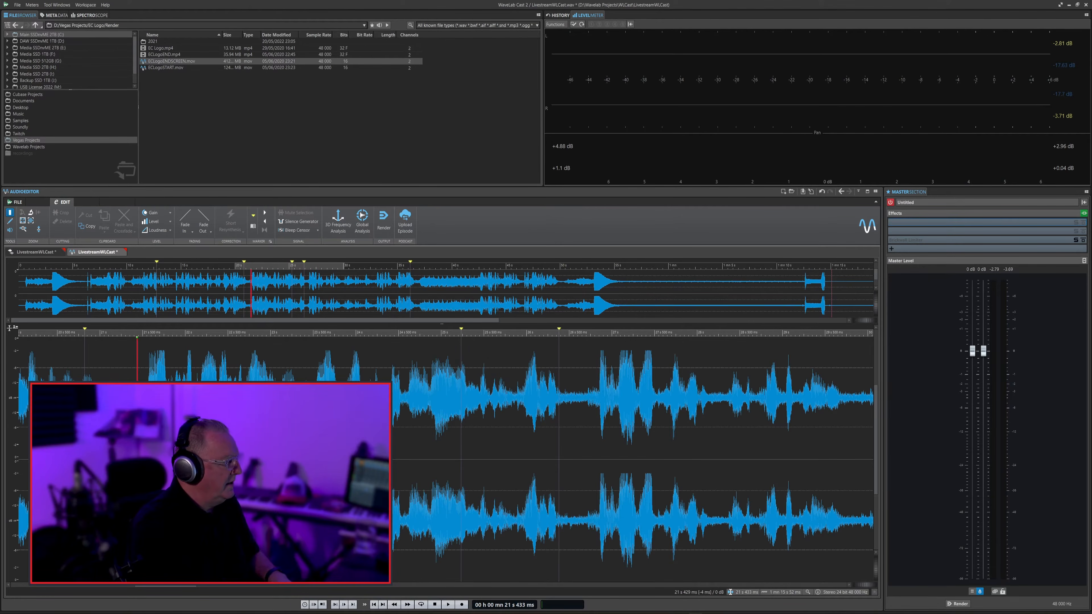
Audition the normalized audio from about 21.4 s and undo the loudness normalization.
{"action": "key", "text": "space"}
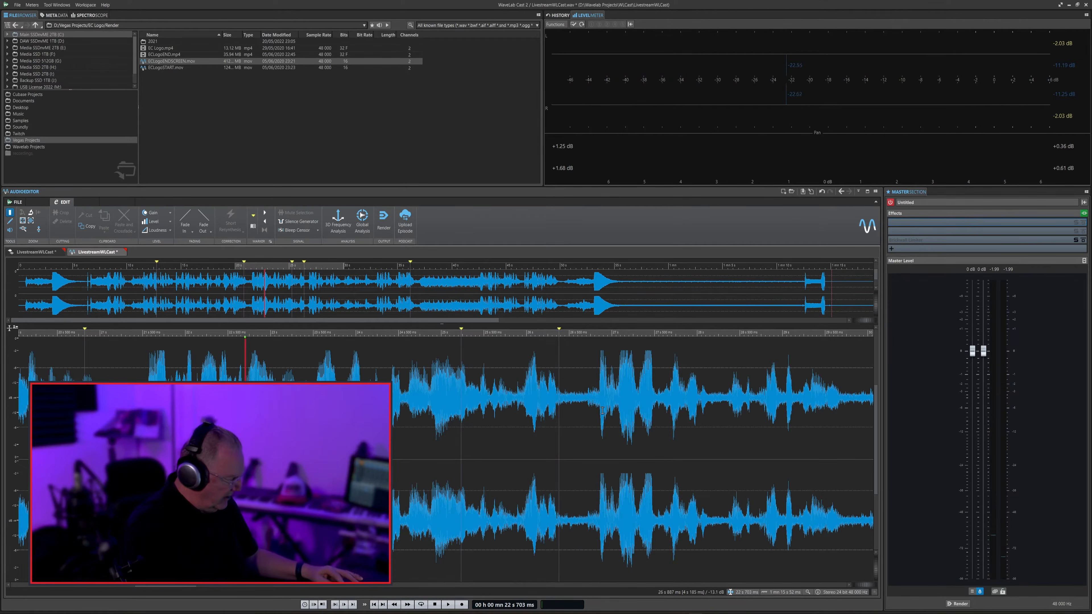
{"action": "key", "text": "ctrl+z"}
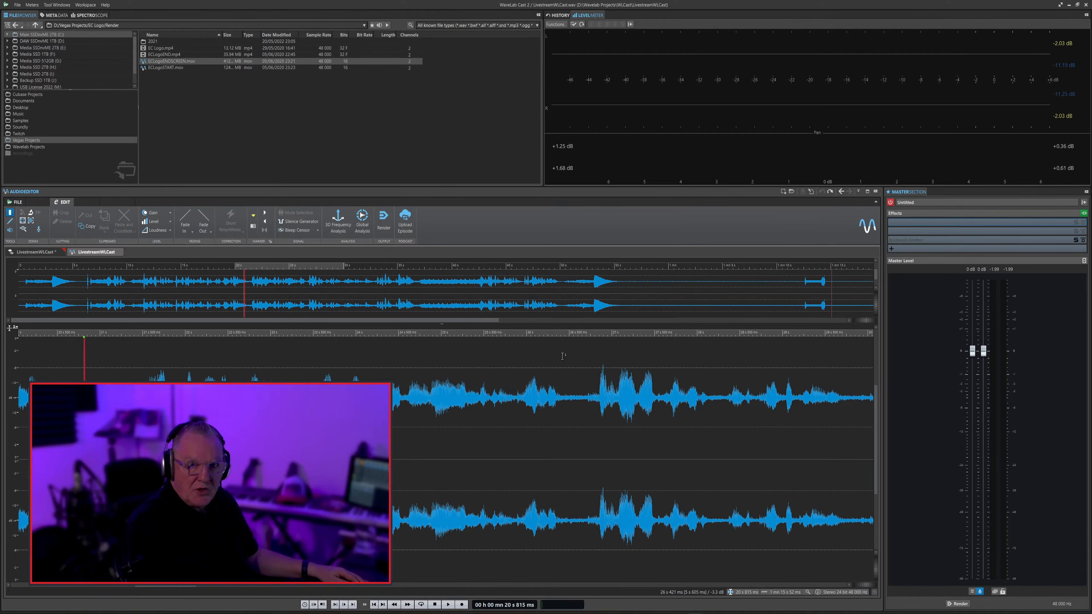
View the host services available for publishing the podcast episode and return to the waveform.
{"action": "left_click", "coordinate": [404, 224]}
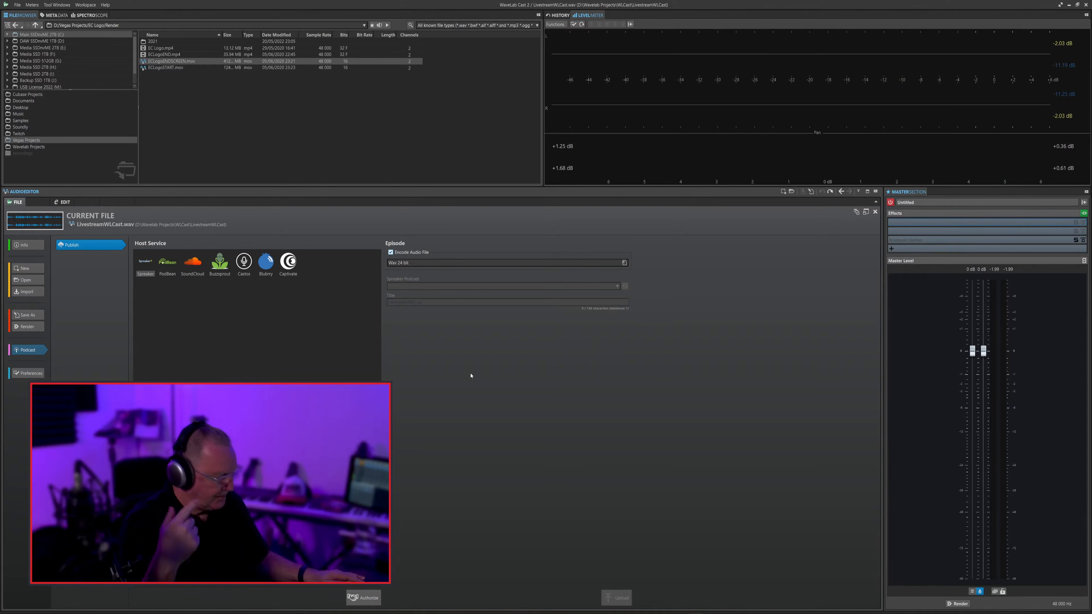
{"action": "key", "text": "Escape"}
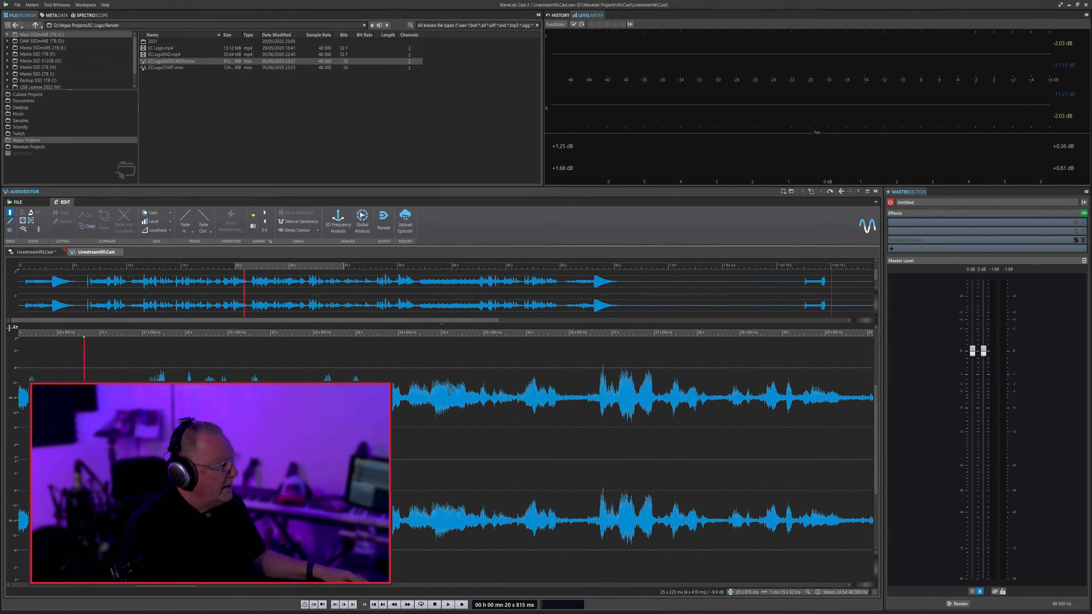
Place the cursor at about 24.5 s in the rendered file, expand the audio editor to the full window and try playback.
{"action": "left_click", "coordinate": [398, 394]}
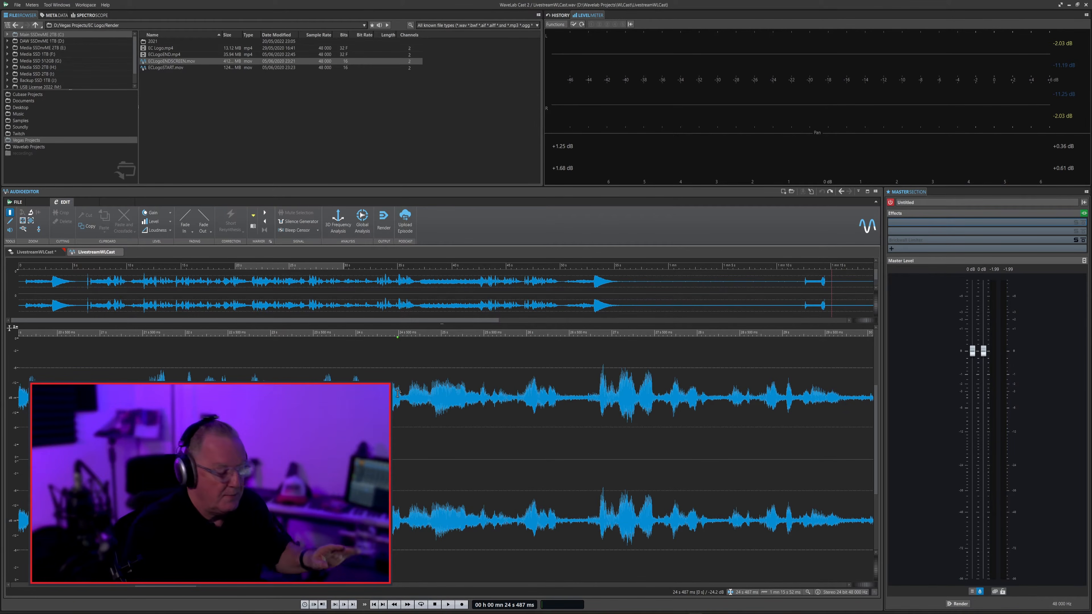
{"action": "double_click", "coordinate": [437, 194]}
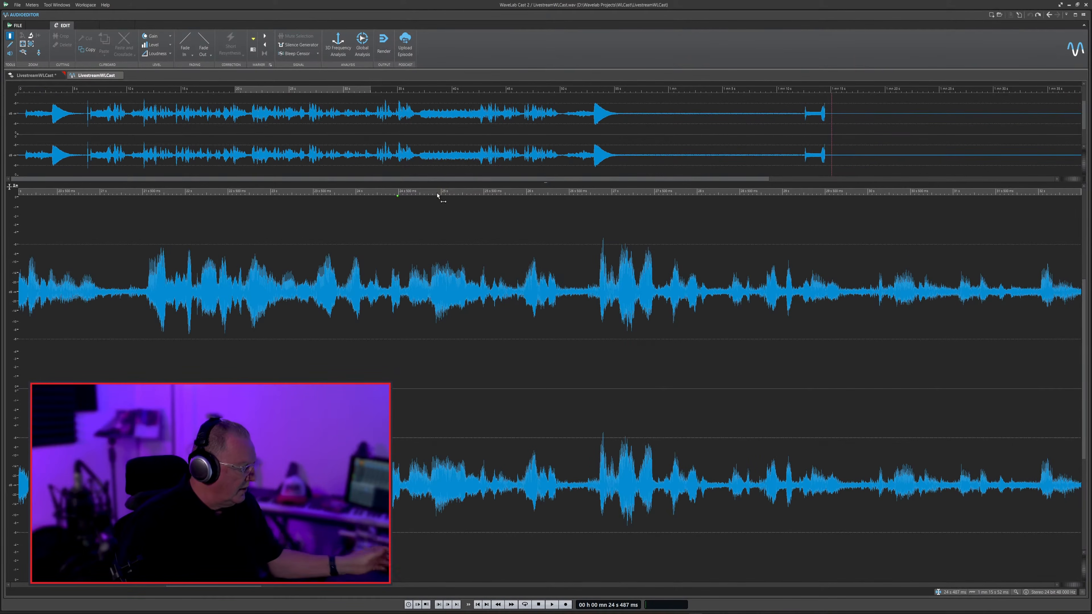
{"action": "key", "text": "space"}
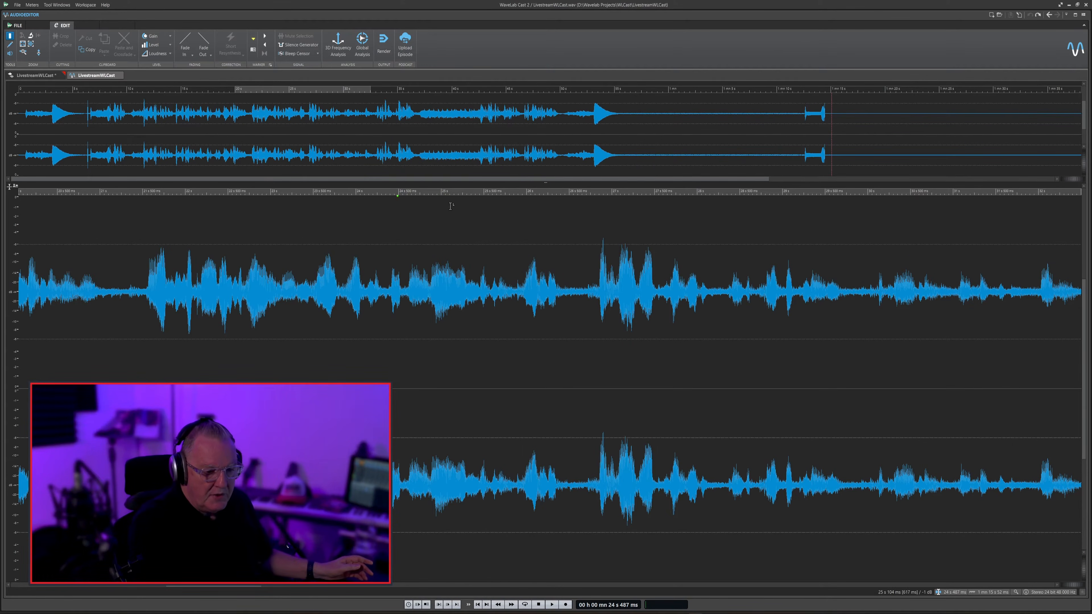
{"action": "key", "text": "space"}
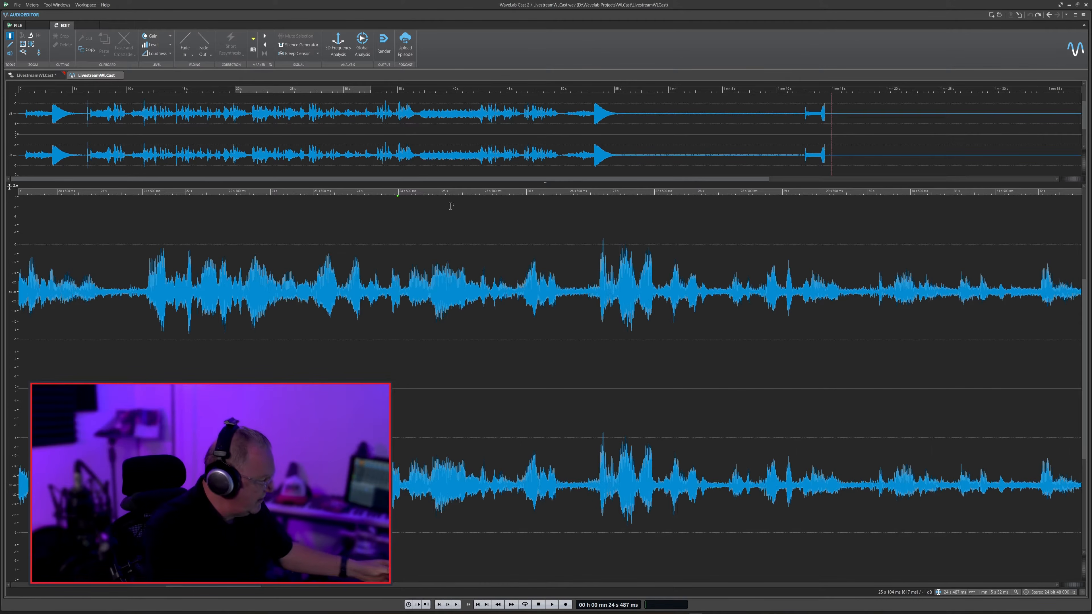